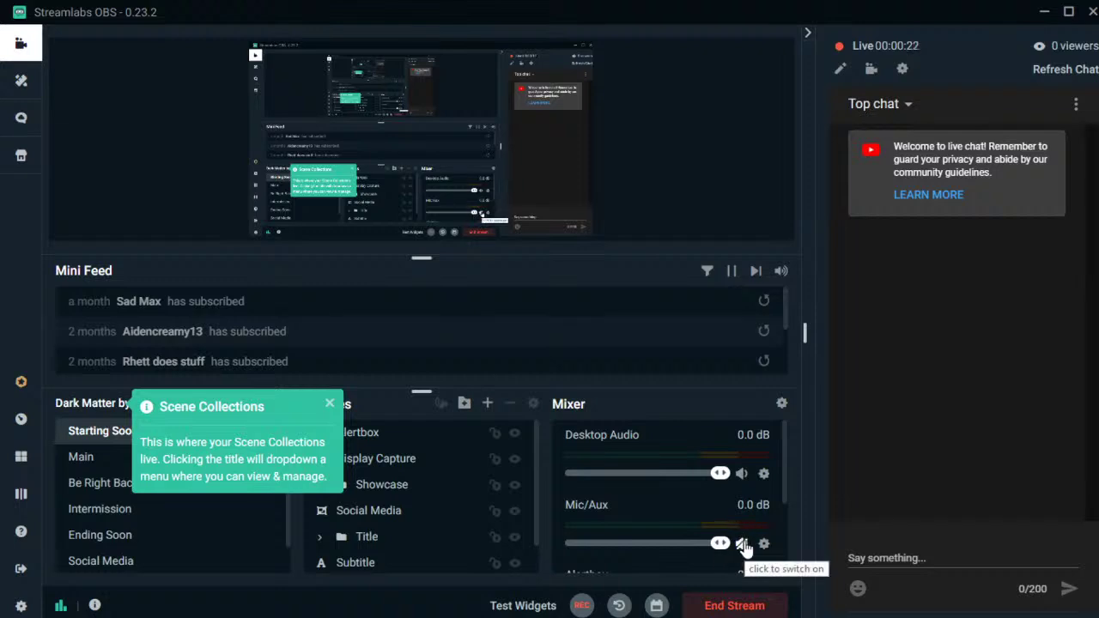
# Step: Unmute the Mic/Aux source and minimize the streaming software and browser windows to reach the desktop
pyautogui.click(743, 545)
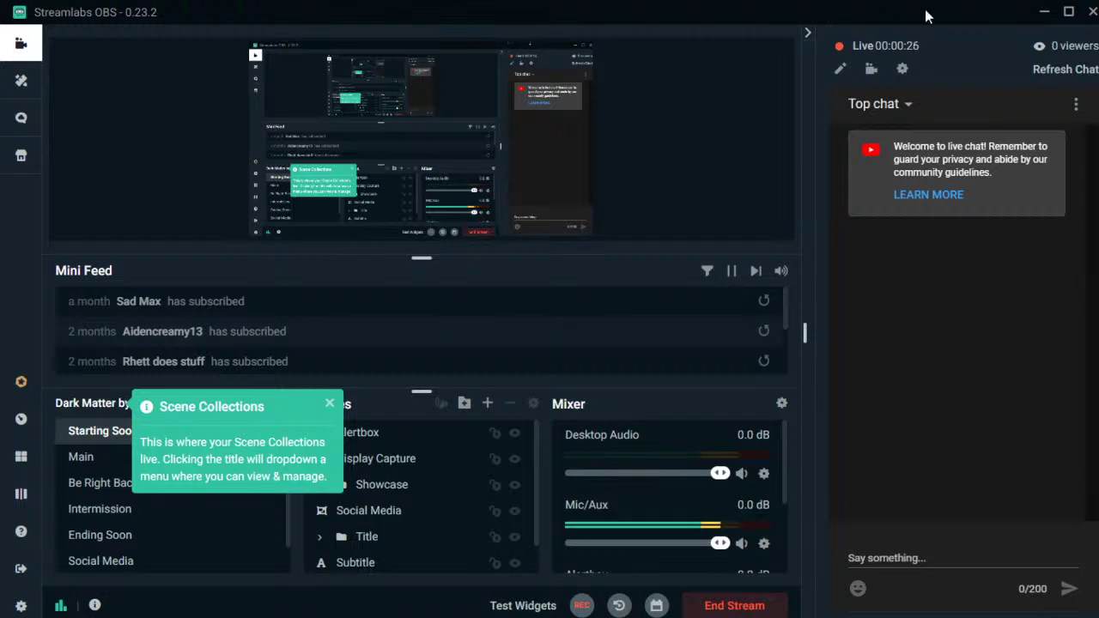
pyautogui.click(1044, 12)
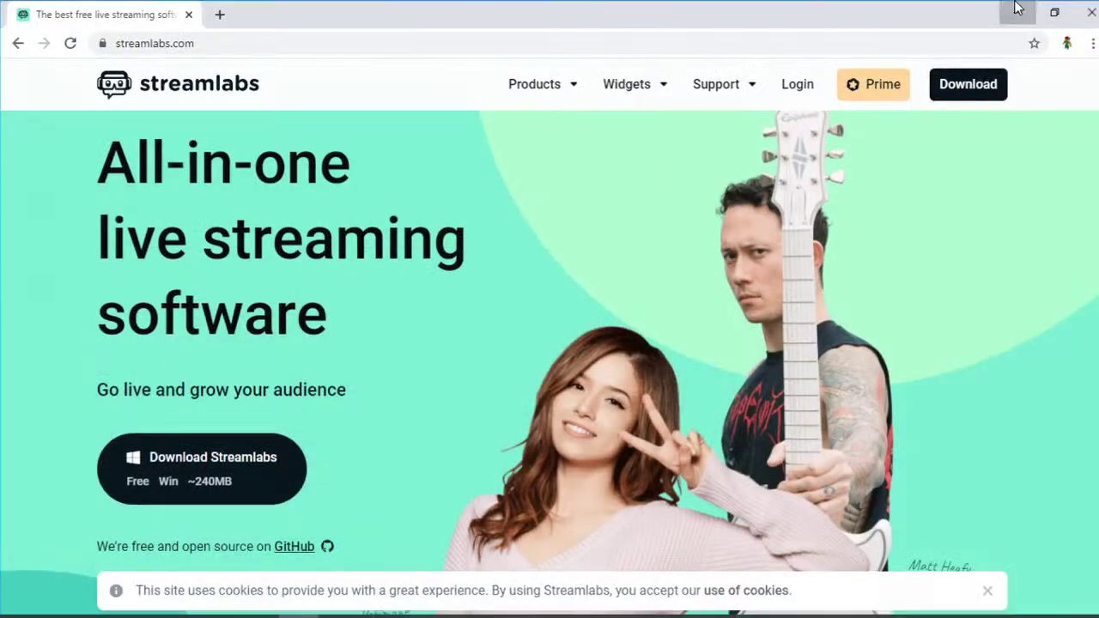
pyautogui.click(1022, 12)
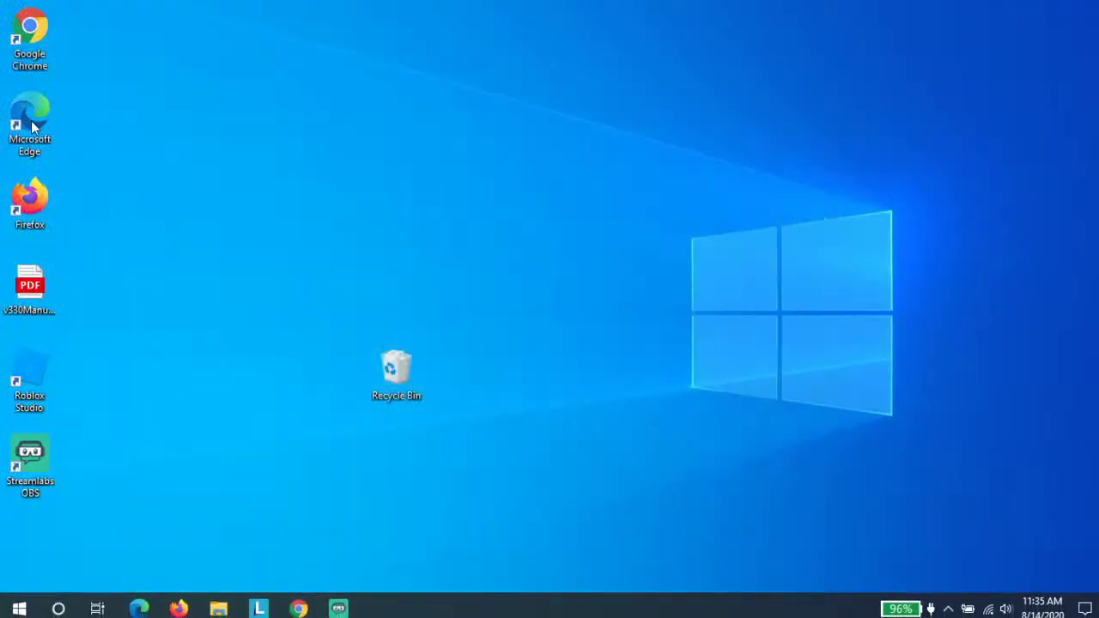
# Step: Open Roblox Studio, ignore the auto-recovered file, and create a new place from the Baseplate template
pyautogui.doubleClick(31, 392)
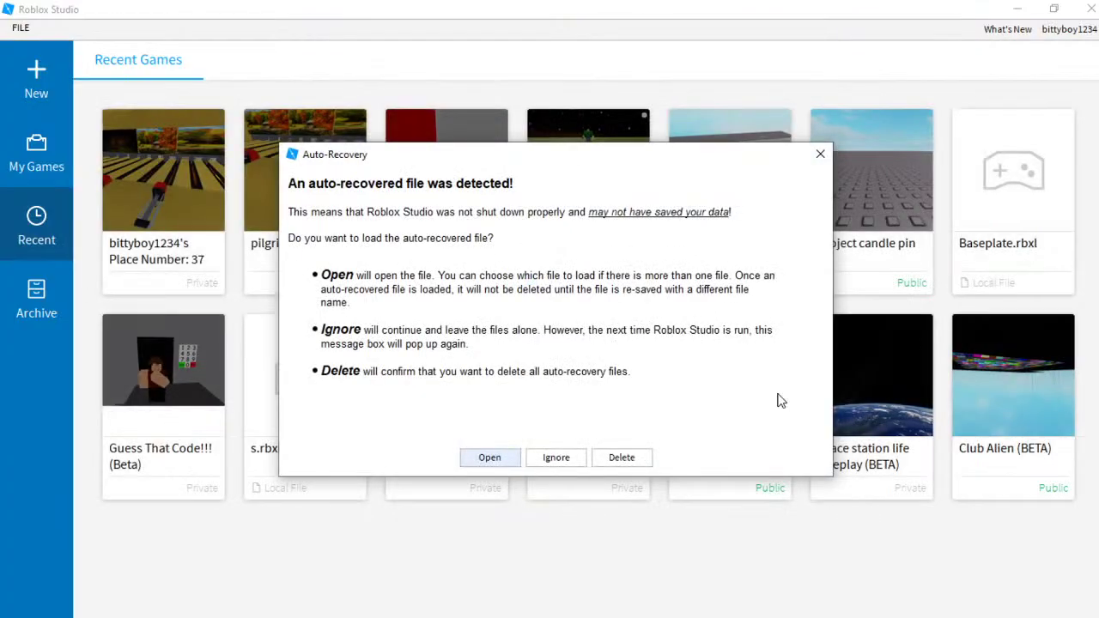
pyautogui.click(558, 457)
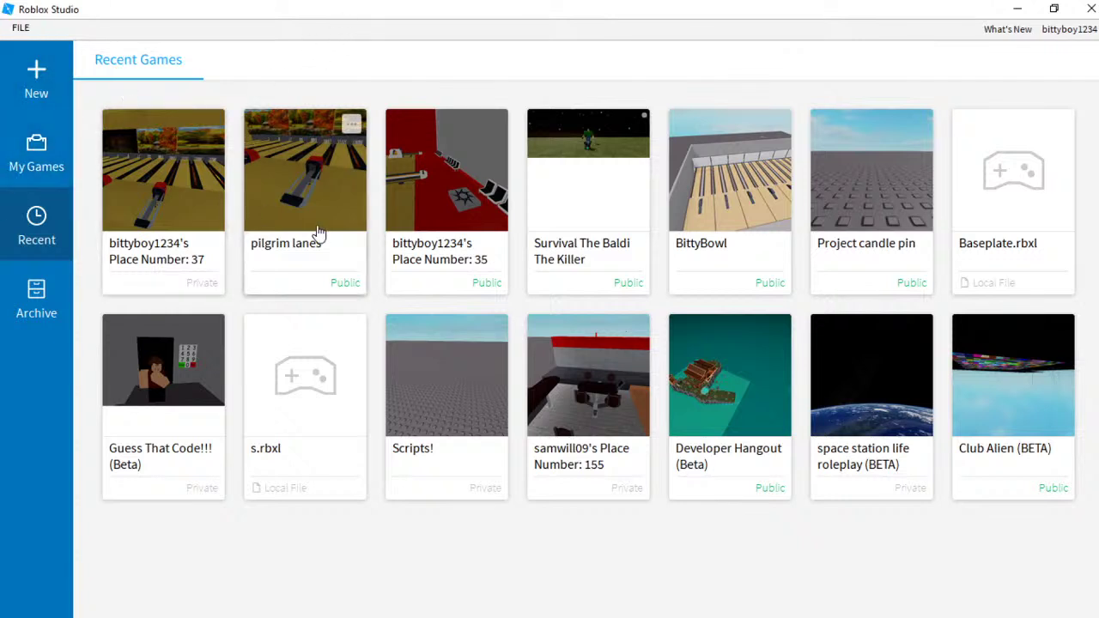
pyautogui.click(31, 79)
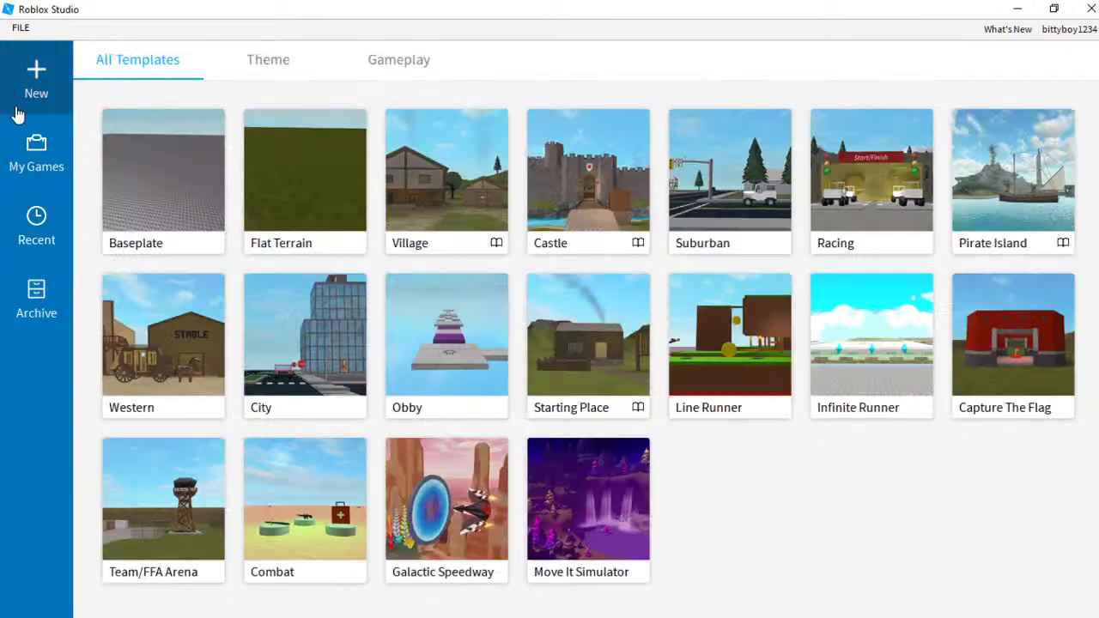
pyautogui.click(165, 212)
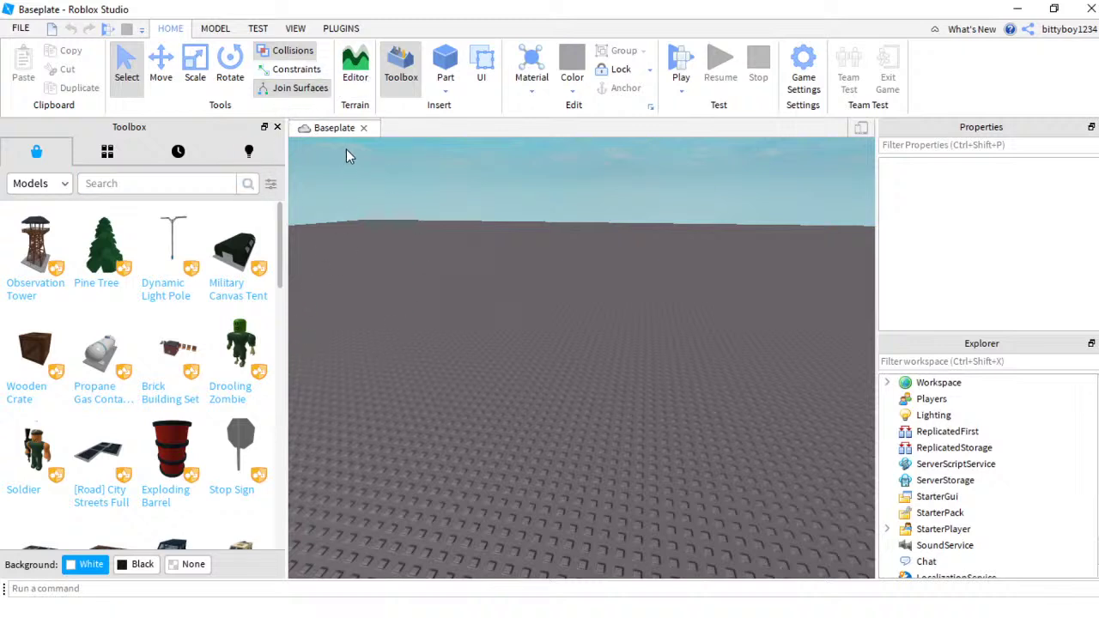
# Step: Insert a block part on the baseplate and scale it lengthwise into a long, flat bowling lane
pyautogui.click(445, 61)
pyautogui.press('f')
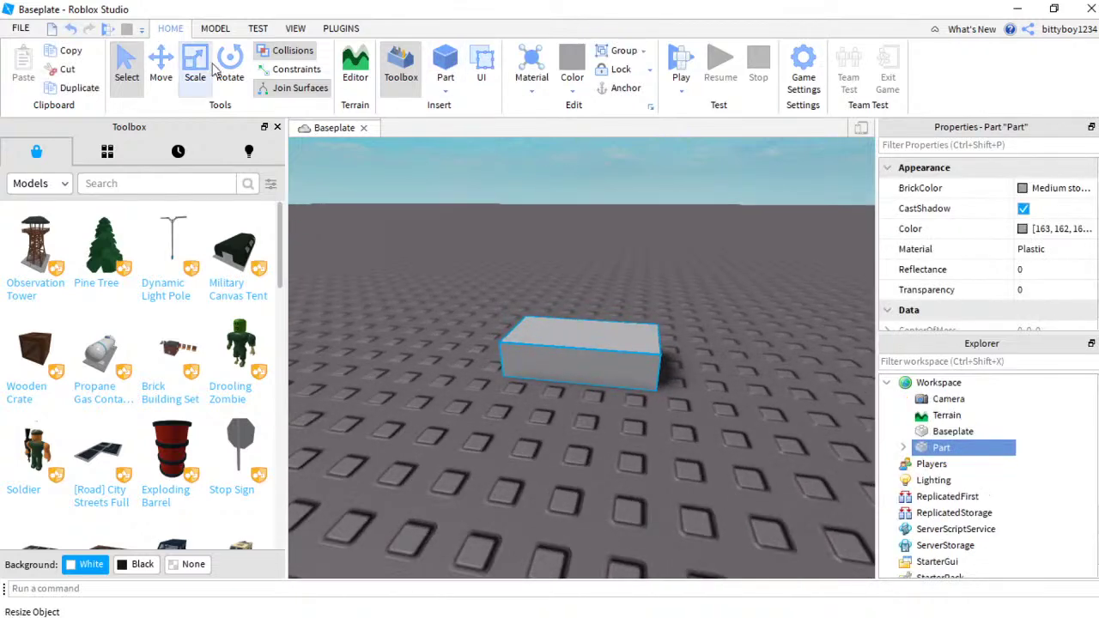
pyautogui.click(195, 62)
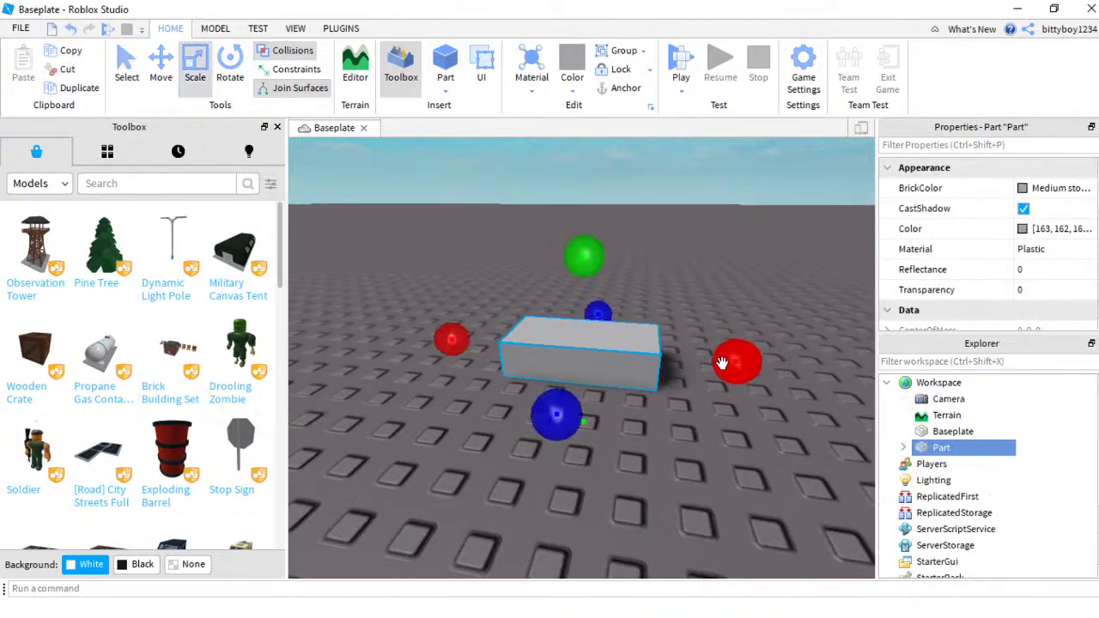
pyautogui.moveTo(722, 363); pyautogui.dragTo(809, 369)
pyautogui.moveTo(633, 406); pyautogui.dragTo(632, 406, button='right')
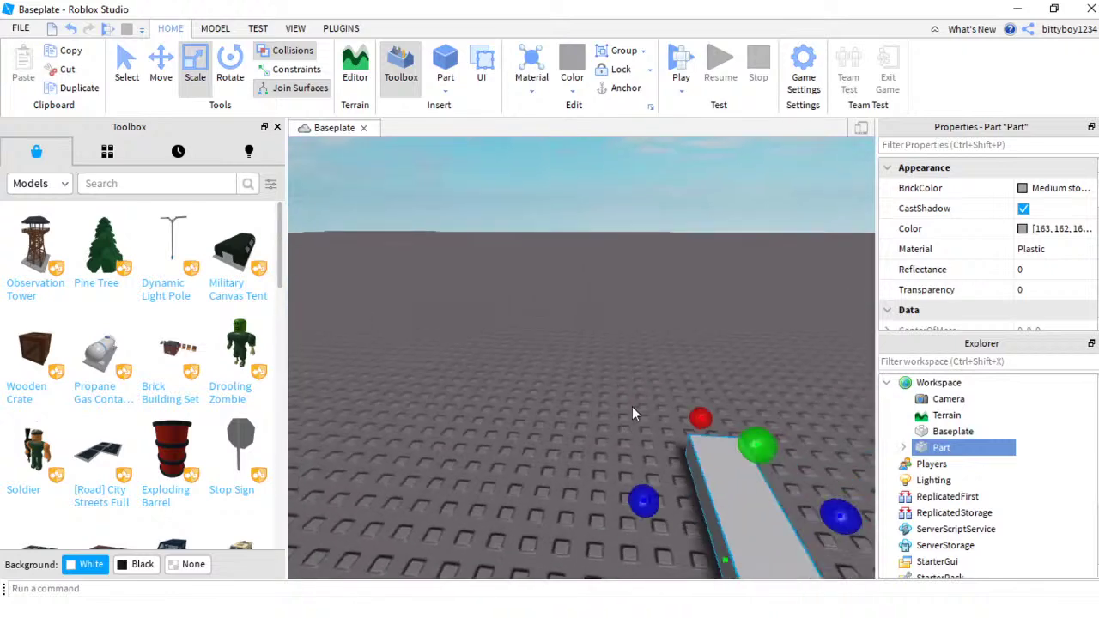
pyautogui.press('d')
pyautogui.press('s')
pyautogui.moveTo(593, 479); pyautogui.dragTo(677, 453)
pyautogui.moveTo(678, 455); pyautogui.dragTo(677, 453, button='right')
# Step: Switch to Streamlabs OBS, mute the Mic/Aux source, and unmute it again
pyautogui.moveTo(484, 605)
pyautogui.click(339, 609)
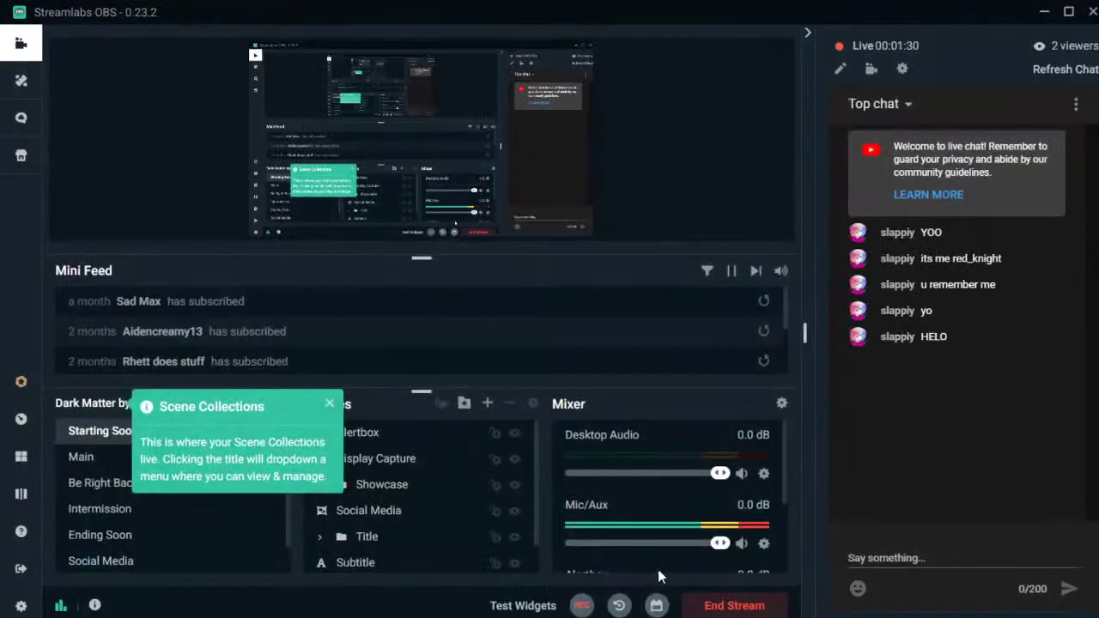
pyautogui.click(741, 542)
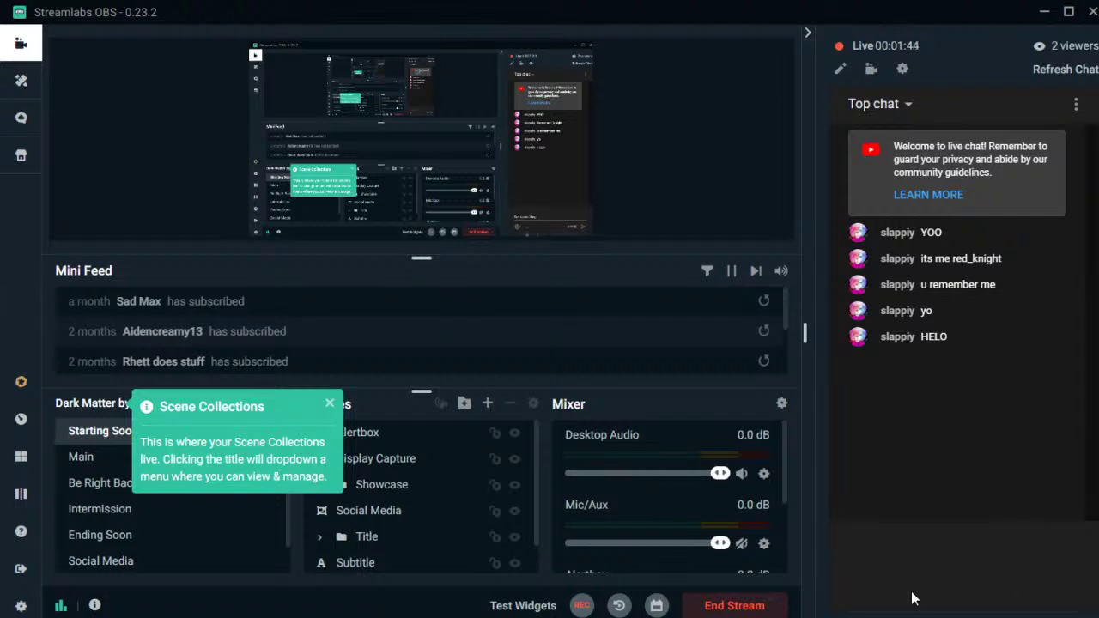
pyautogui.click(740, 543)
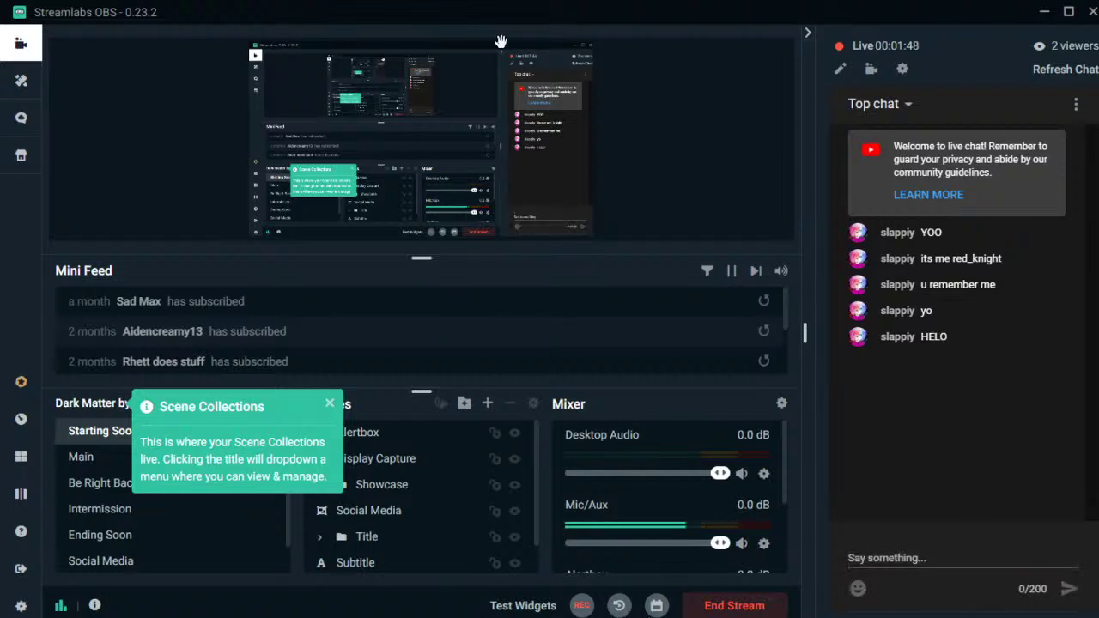
# Step: Try to sign in to the live chat from inside the streaming software and dismiss the YouTube Chat dialog
pyautogui.moveTo(955, 582)
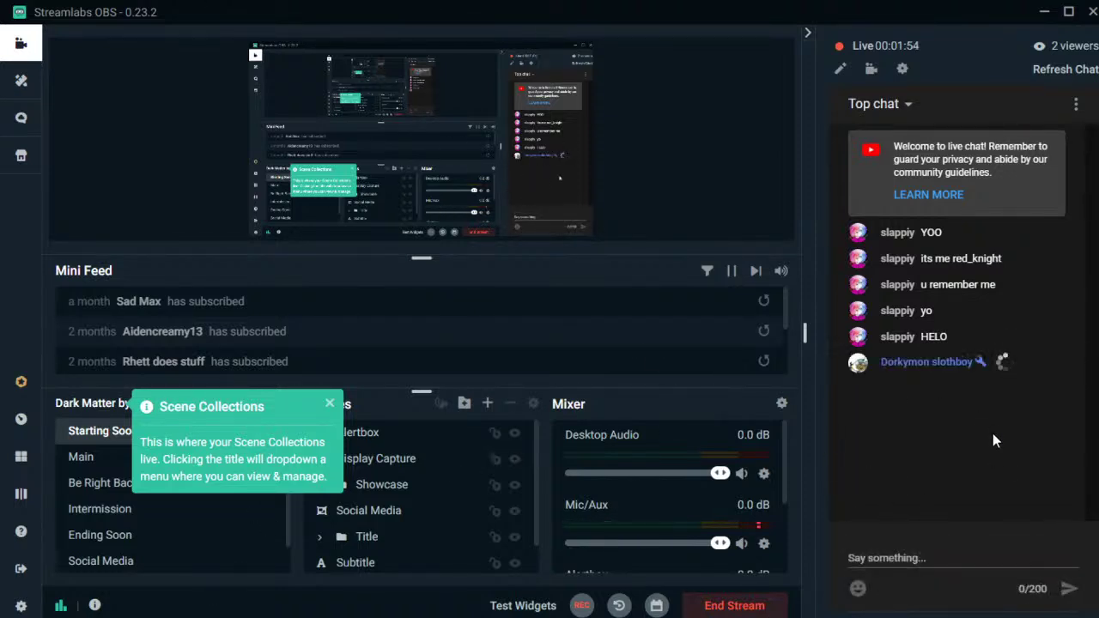
pyautogui.click(961, 554)
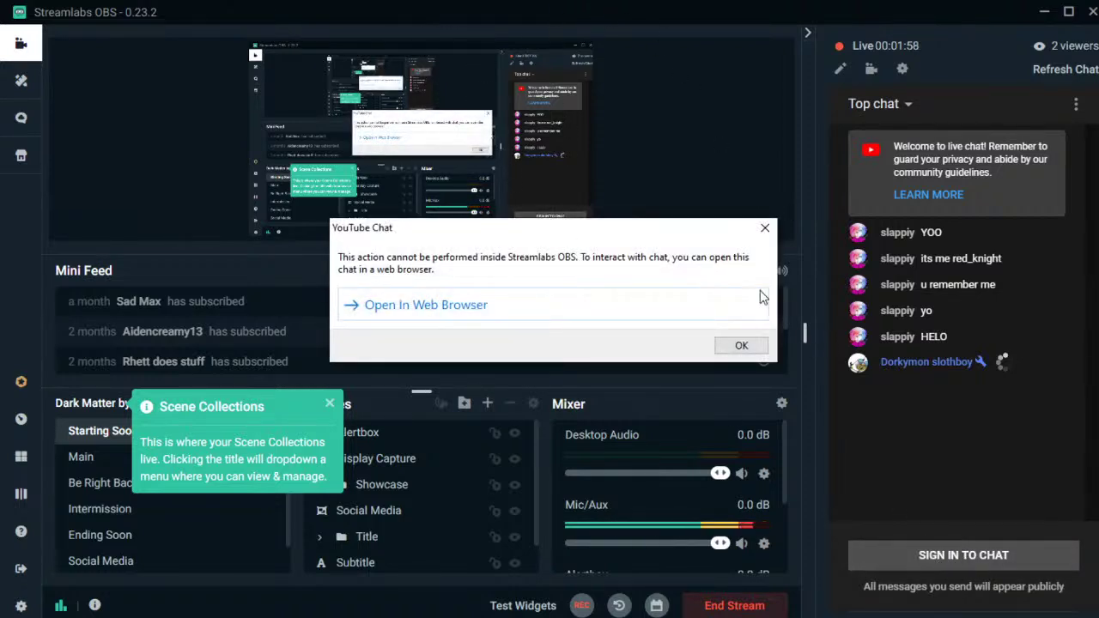
pyautogui.click(741, 345)
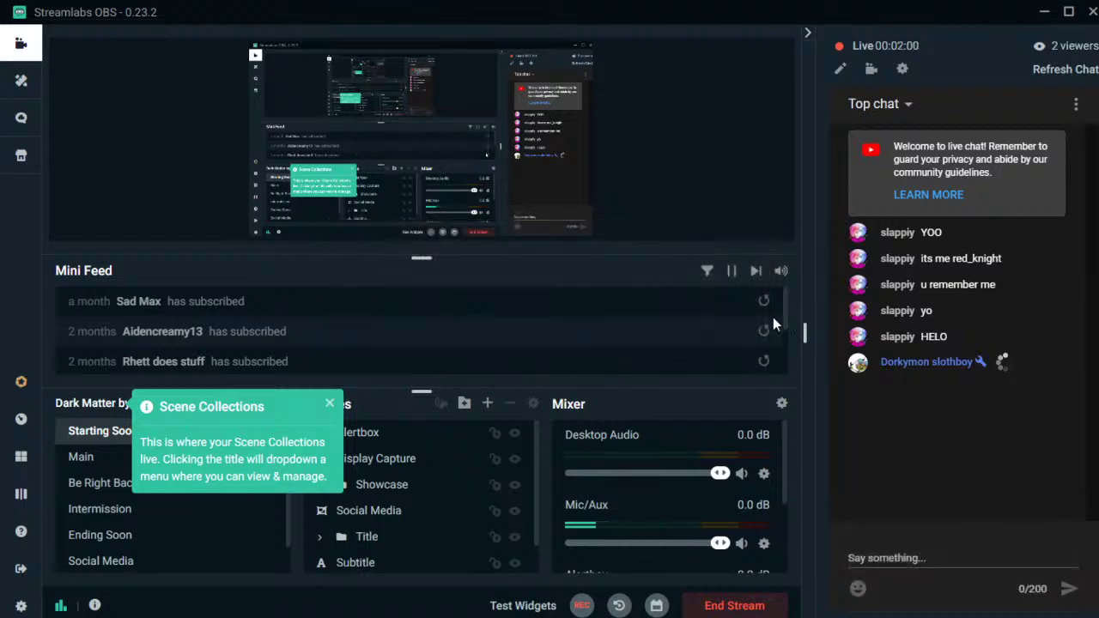
# Step: Open the YouTube channel's live stream "building a duckpin bowling alley in roblox" in Google Chrome and mute its audio
pyautogui.click(1041, 11)
pyautogui.click(1016, 9)
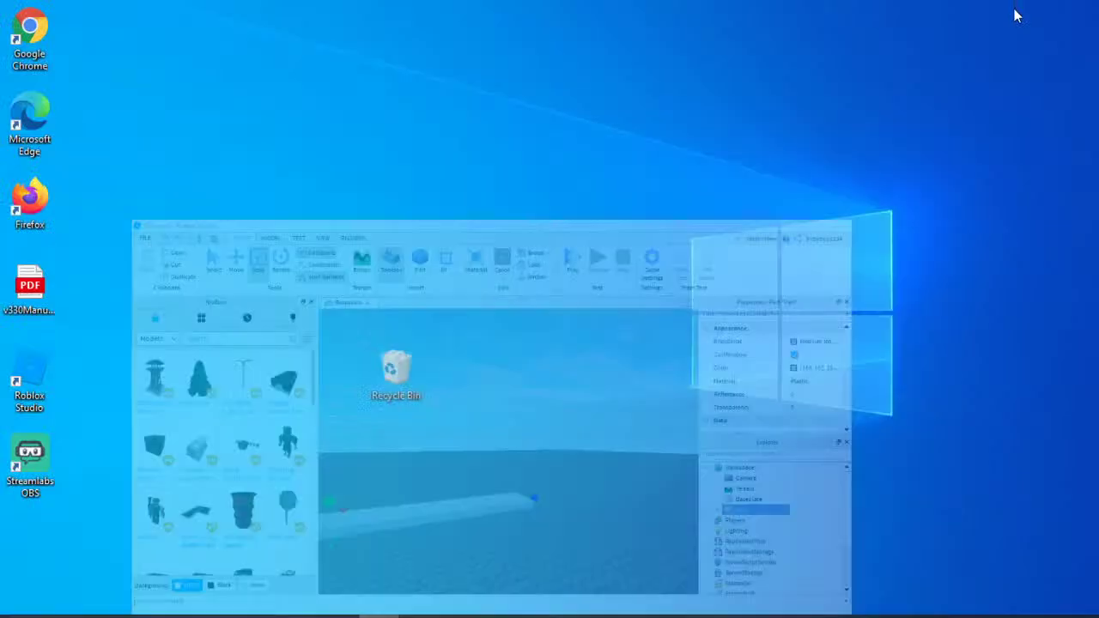
pyautogui.doubleClick(24, 49)
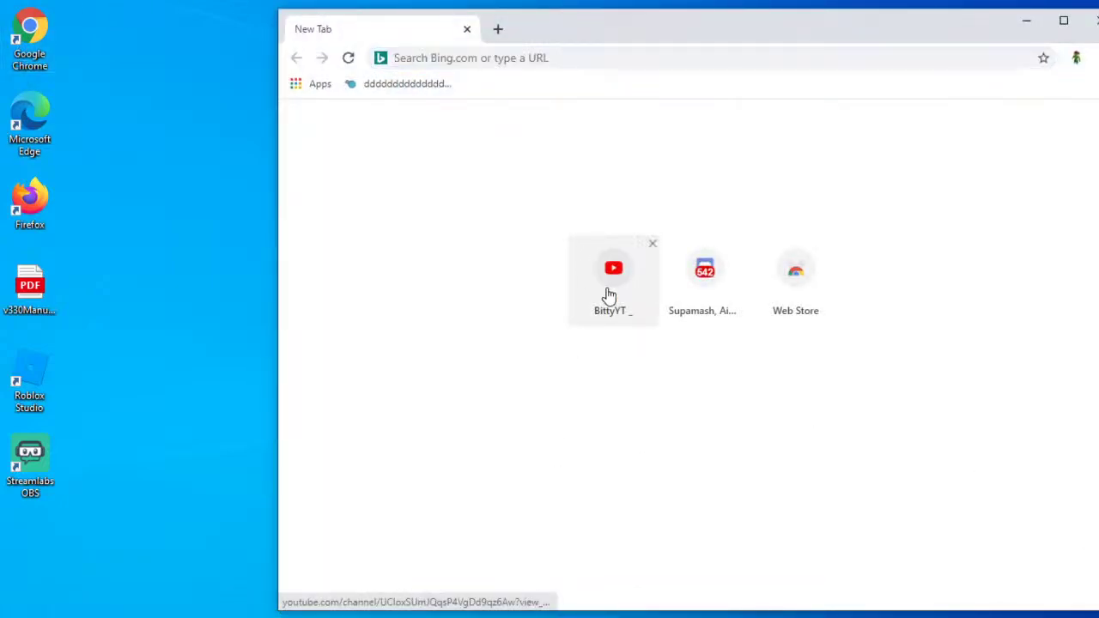
pyautogui.click(609, 292)
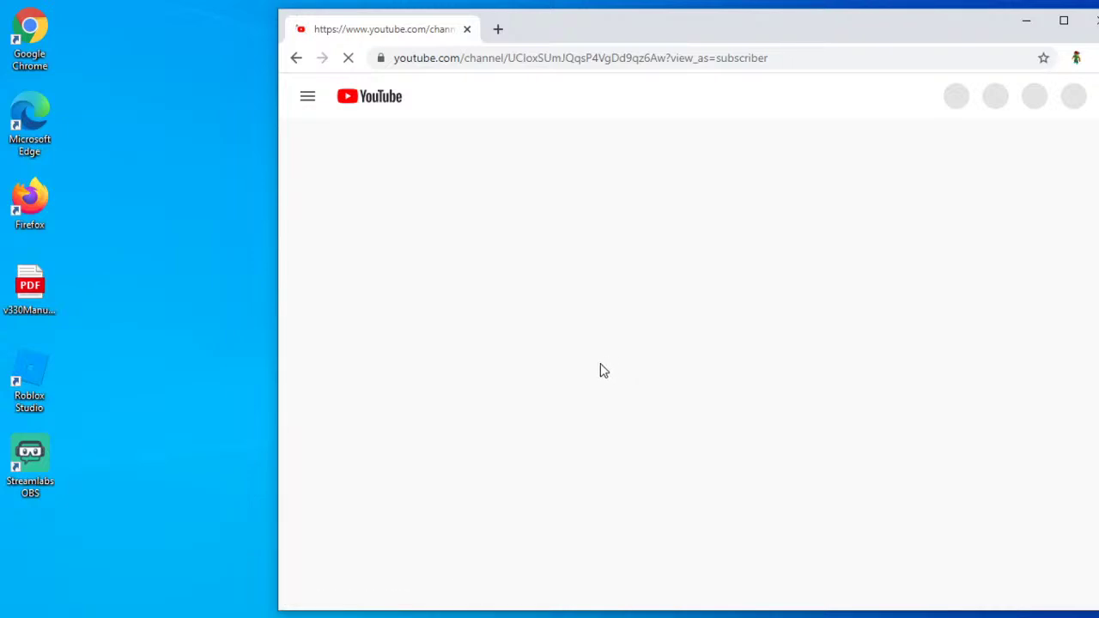
pyautogui.click(553, 332)
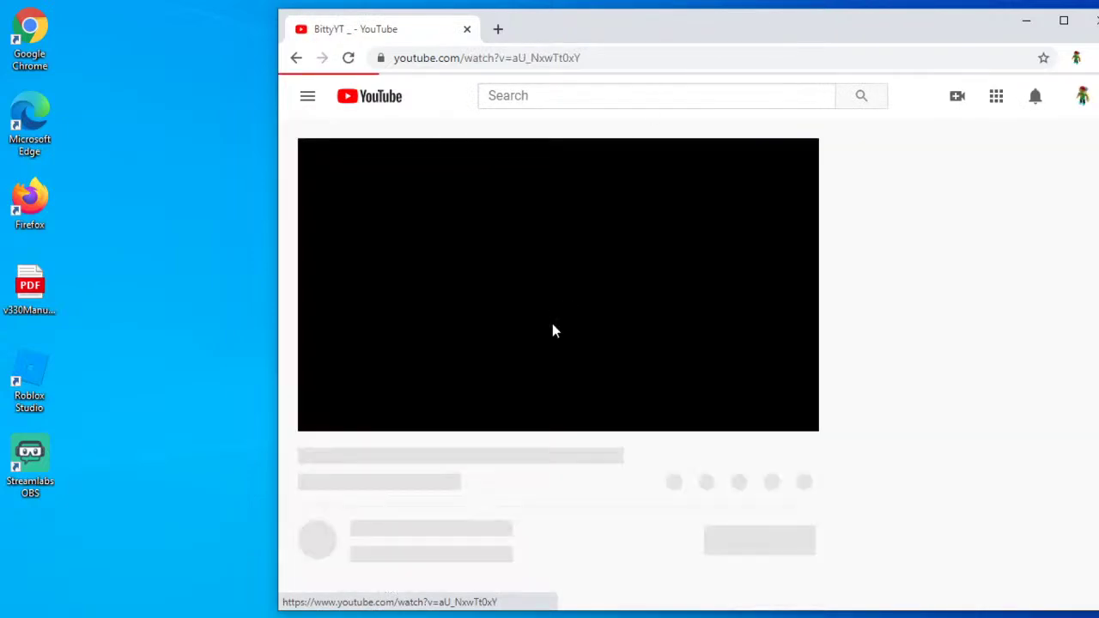
pyautogui.click(387, 418)
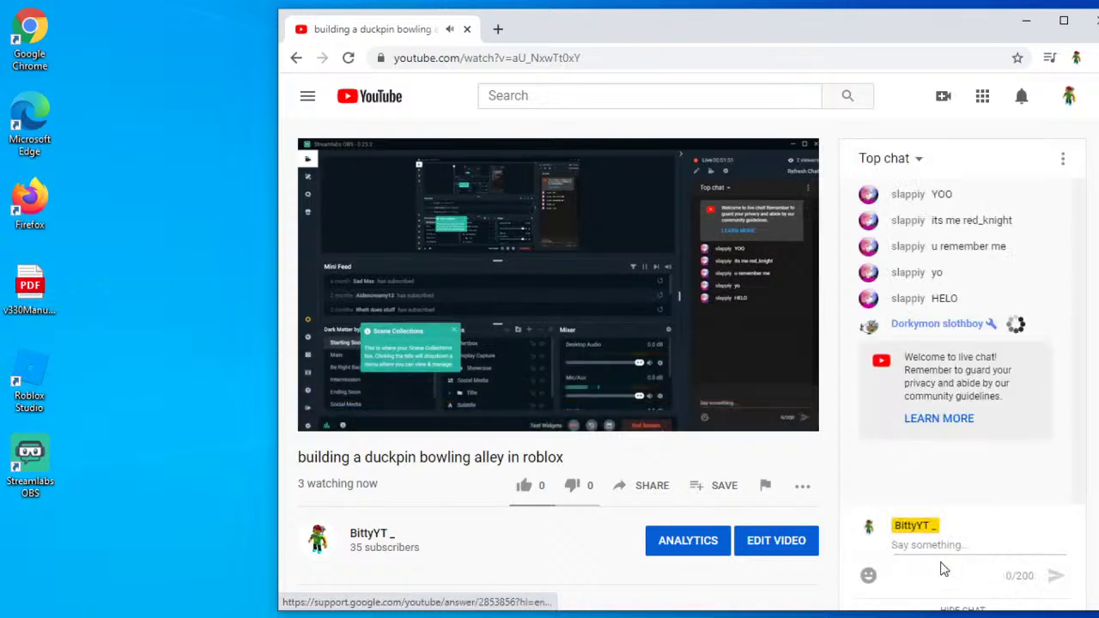
# Step: Send the message "hi" in the stream's live chat
pyautogui.click(951, 546)
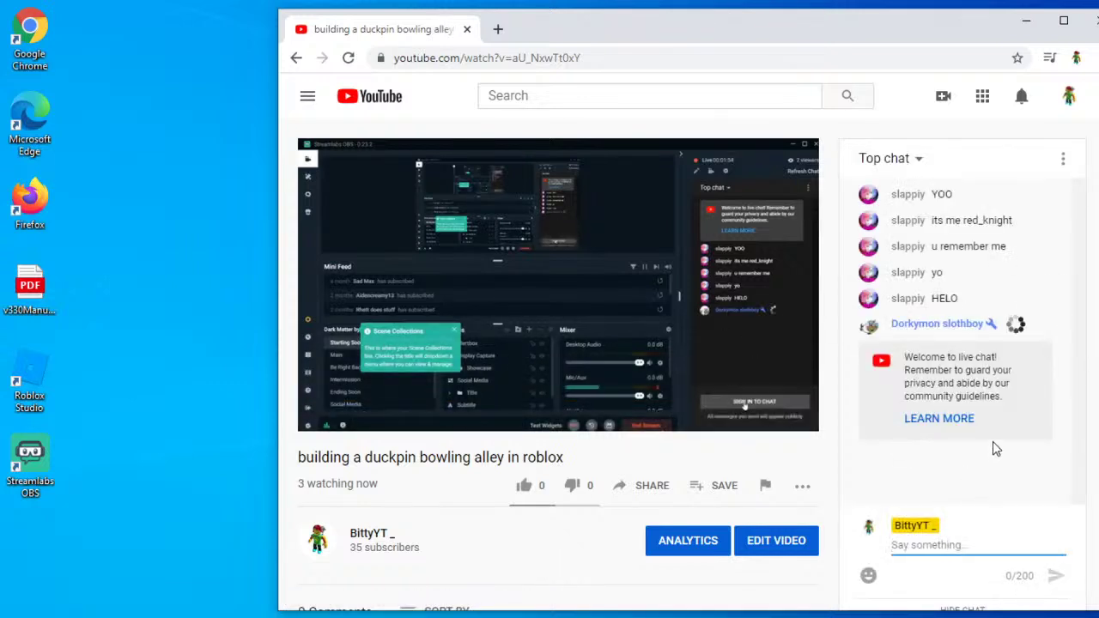
pyautogui.write('hi')
pyautogui.press('Return')
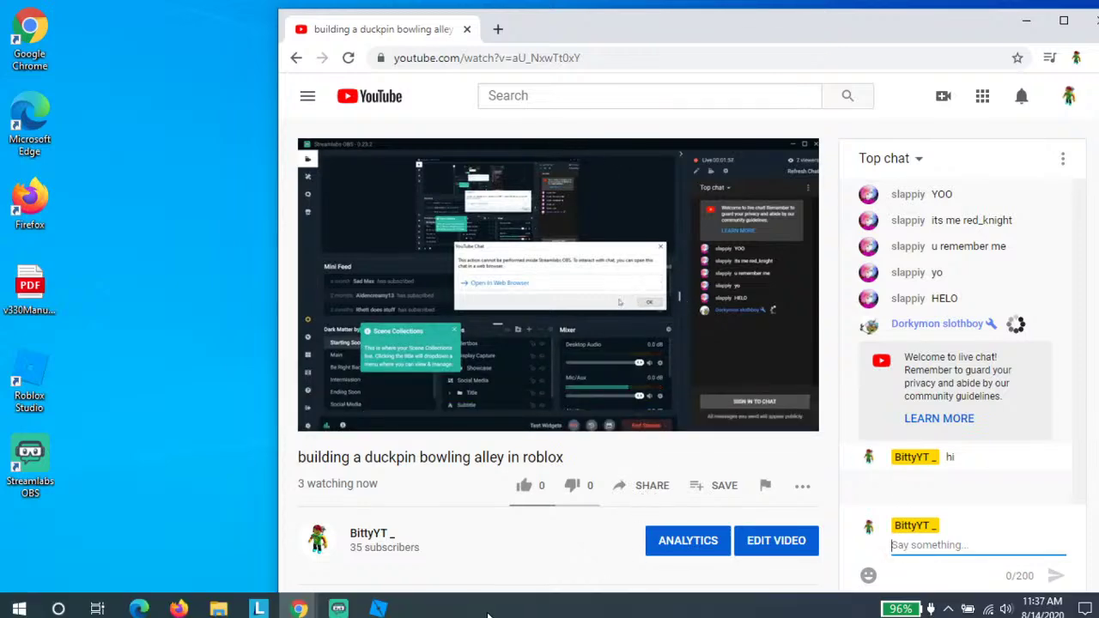
# Step: Check the lane in Roblox Studio, switch to Streamlabs OBS, and mute the Mic/Aux source
pyautogui.click(379, 608)
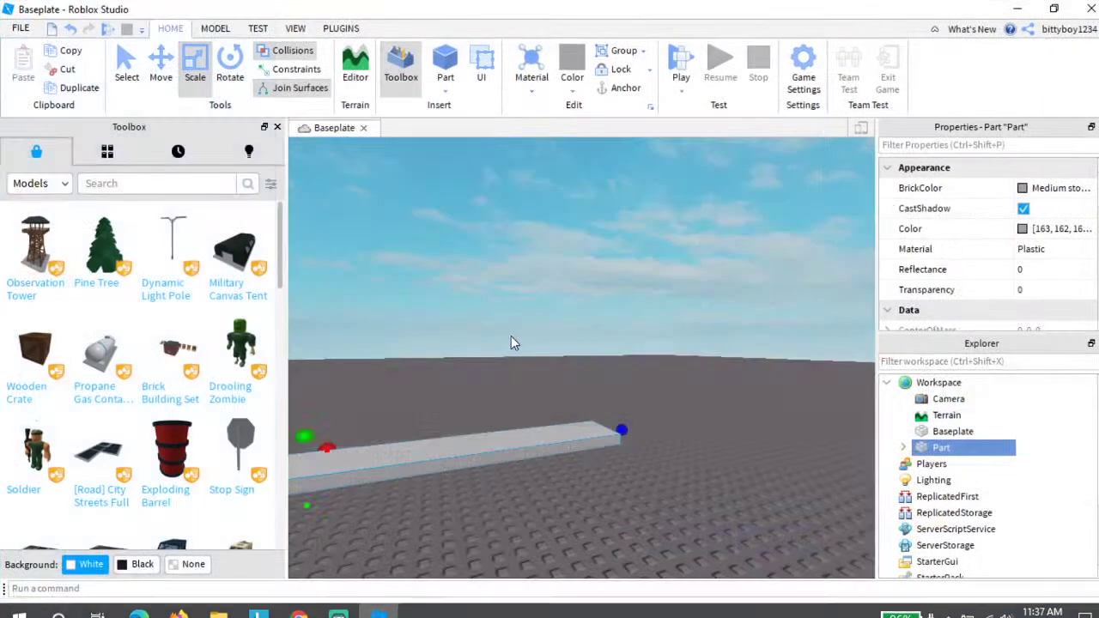
pyautogui.scroll(5, 620, 473)
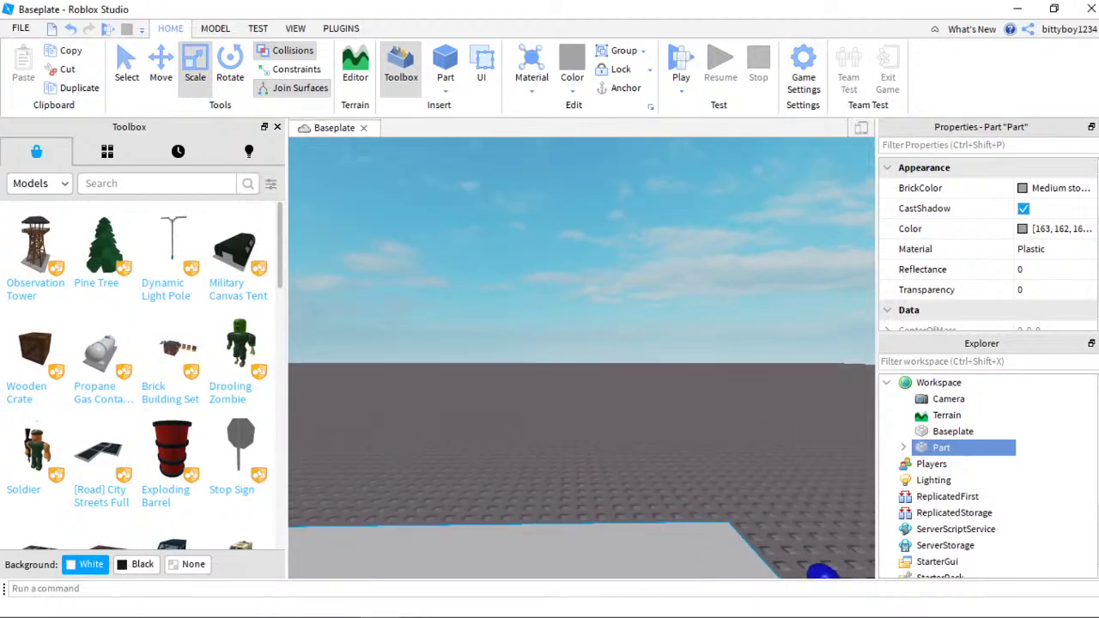
pyautogui.click(339, 608)
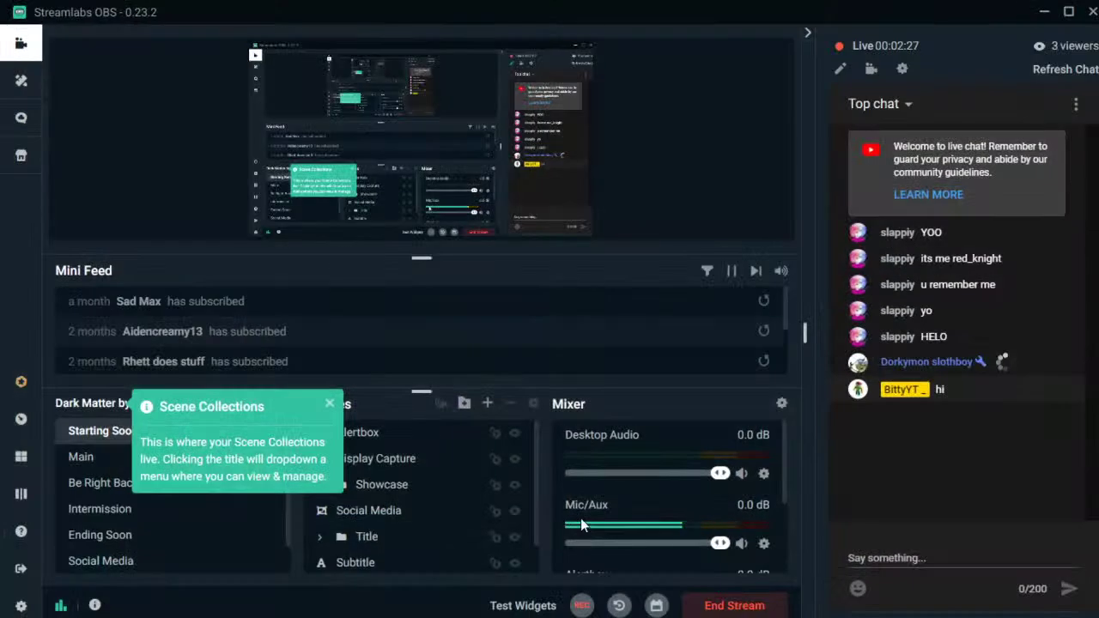
pyautogui.click(741, 543)
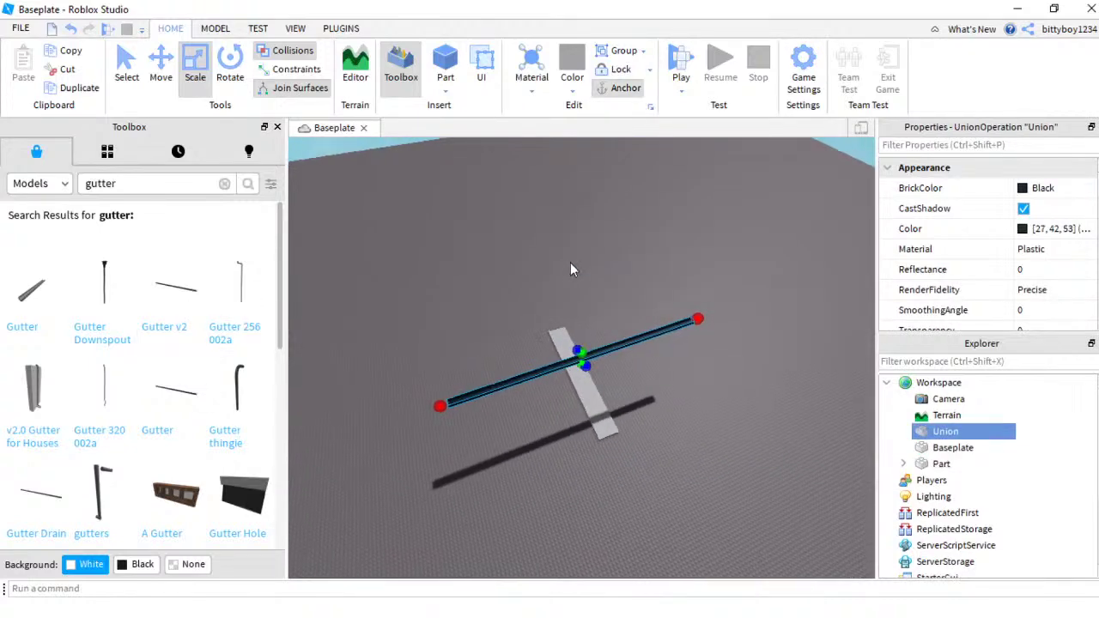
# Step: Turn the black gutter union parallel to the lane and place it along the lane's long edge
pyautogui.moveTo(569, 262); pyautogui.dragTo(595, 390, button='right')
pyautogui.moveTo(595, 391)
pyautogui.mouseDown()
pyautogui.moveTo(563, 300)
pyautogui.moveTo(582, 412)
pyautogui.mouseUp()
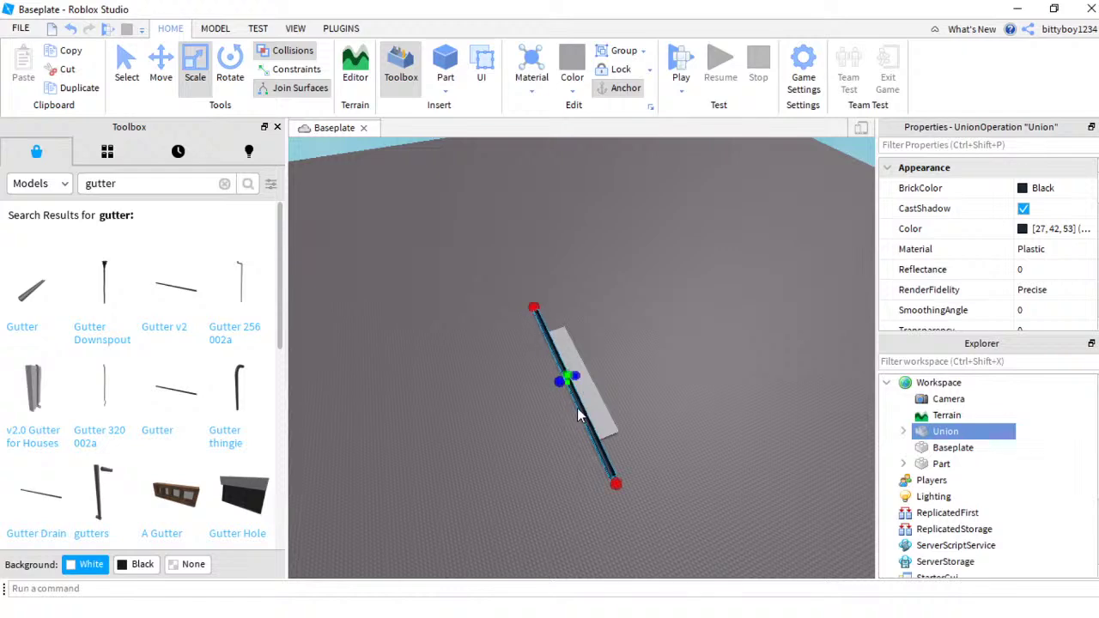
pyautogui.scroll(6, 639, 386)
pyautogui.moveTo(614, 392); pyautogui.dragTo(613, 392, button='right')
pyautogui.scroll(5, 613, 390)
pyautogui.click(712, 291)
pyautogui.scroll(-4, 630, 341)
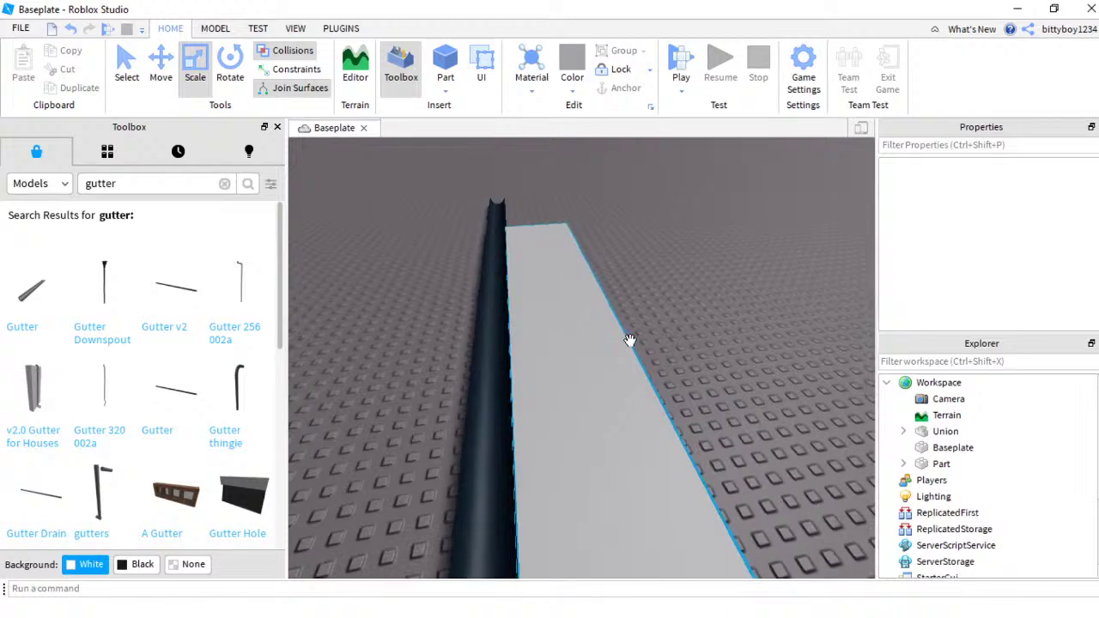
# Step: Scale the lane part at both ends so its length matches the gutter beside it
pyautogui.click(555, 271)
pyautogui.moveTo(541, 233); pyautogui.dragTo(547, 208)
pyautogui.moveTo(547, 210); pyautogui.dragTo(347, 230, button='right')
pyautogui.moveTo(463, 259); pyautogui.dragTo(661, 187)
pyautogui.click(696, 174)
pyautogui.moveTo(689, 174); pyautogui.dragTo(679, 168, button='right')
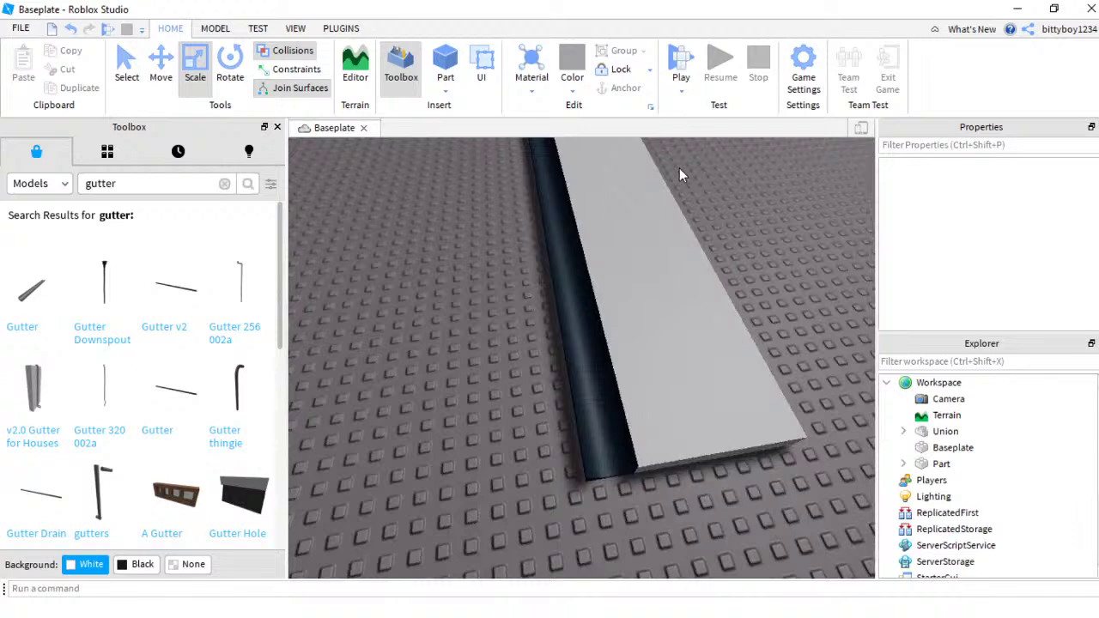
# Step: Duplicate the gutter union and place the copy along the opposite long edge of the lane
pyautogui.scroll(-4, 679, 169)
pyautogui.moveTo(581, 351); pyautogui.dragTo(509, 361, button='right')
pyautogui.click(494, 360)
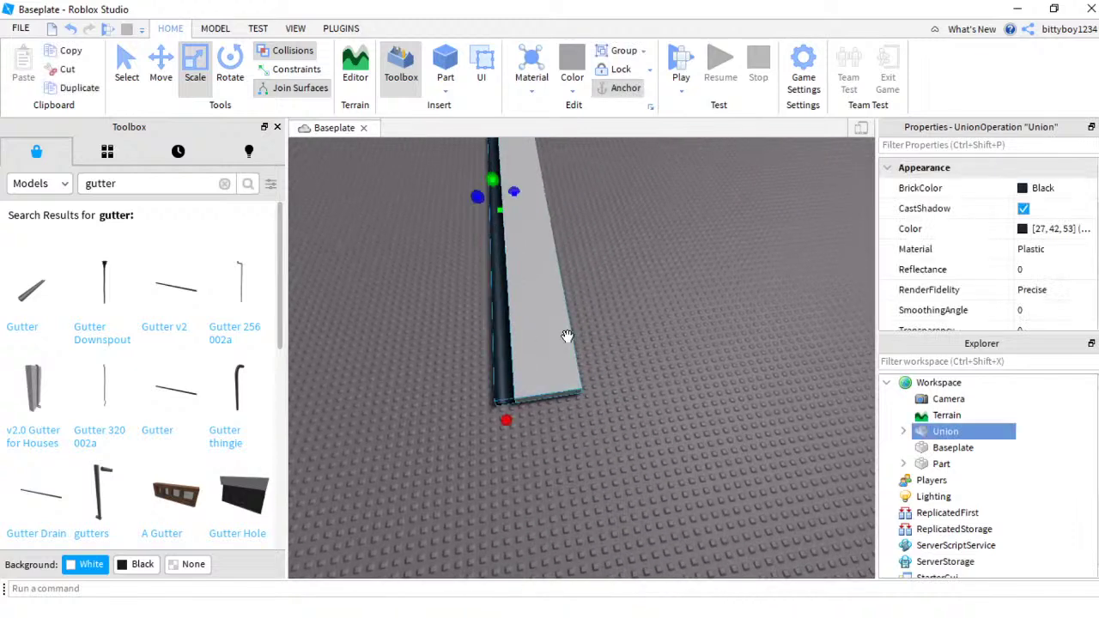
pyautogui.hotkey('ctrl', 'd')
pyautogui.moveTo(498, 388); pyautogui.dragTo(576, 317)
pyautogui.click(714, 322)
pyautogui.moveTo(694, 324); pyautogui.dragTo(693, 324, button='right')
pyautogui.scroll(3, 694, 325)
pyautogui.press('w')
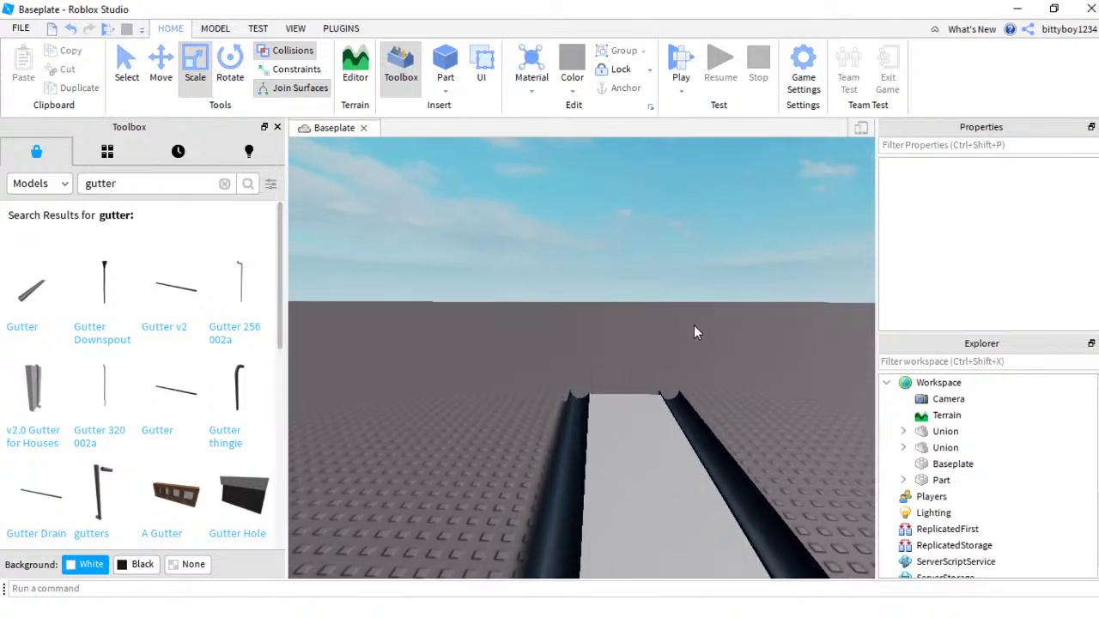
# Step: Give the lane part the Wood material and a Daisy orange color
pyautogui.press('d')
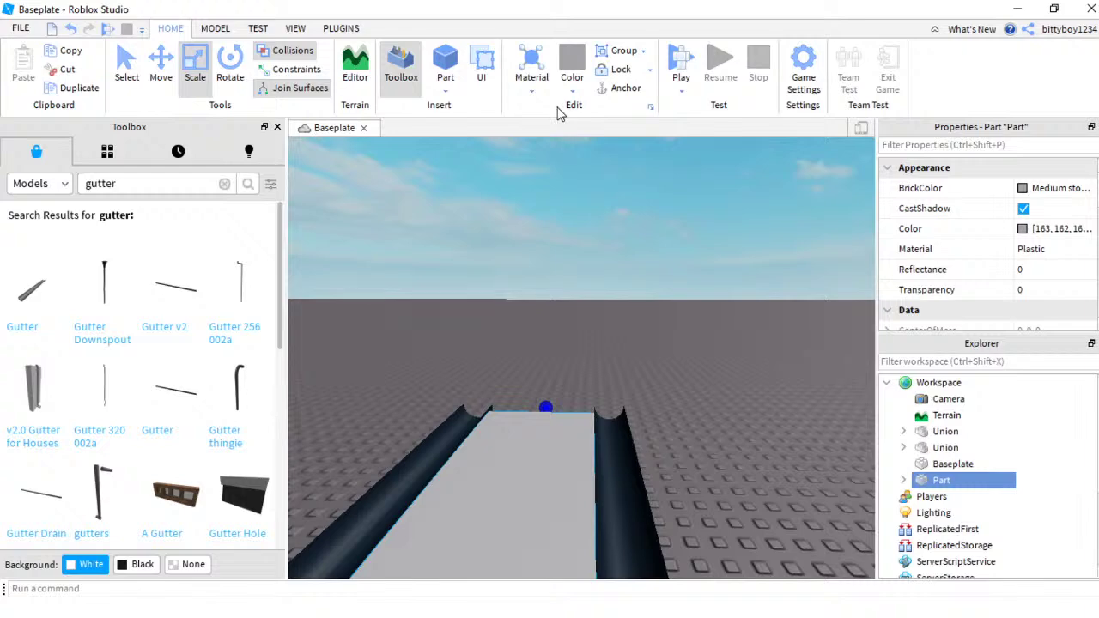
pyautogui.click(532, 73)
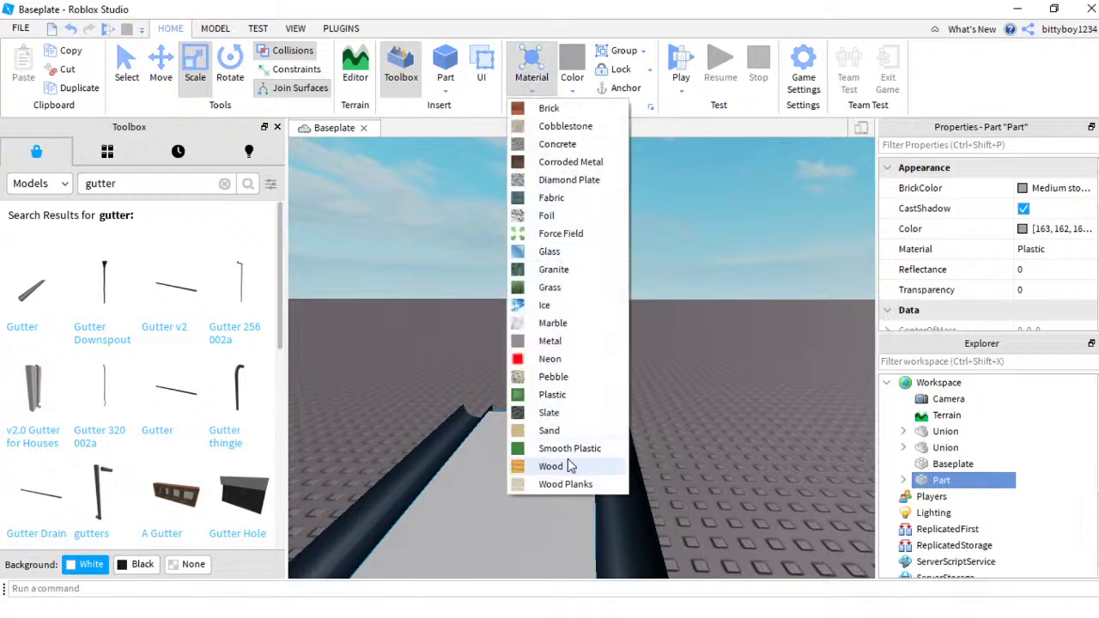
pyautogui.click(567, 465)
pyautogui.click(571, 81)
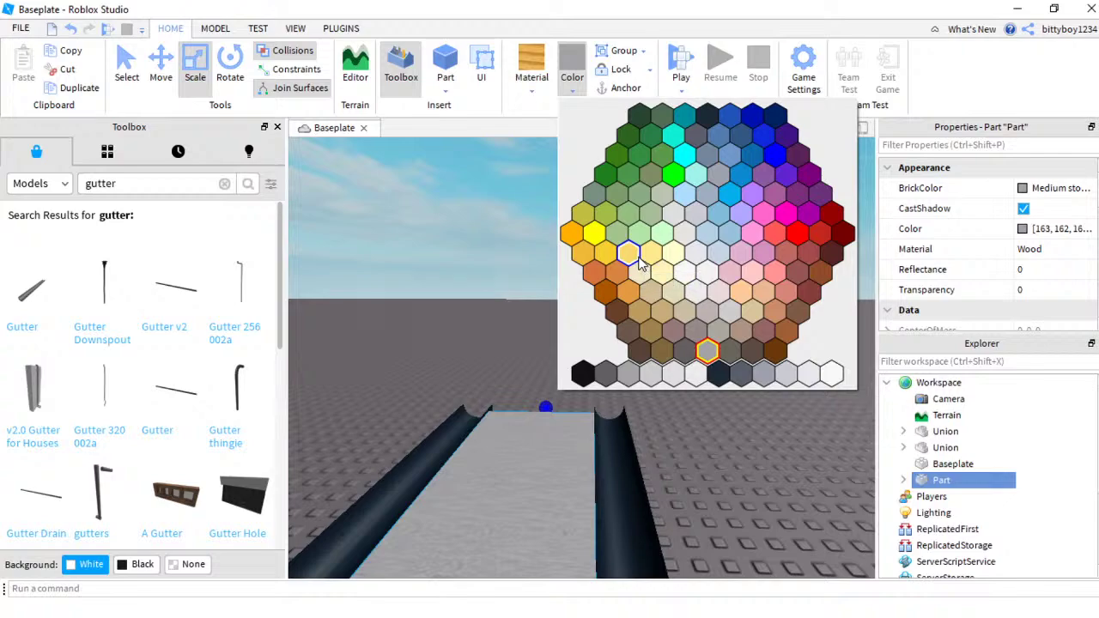
pyautogui.click(638, 258)
pyautogui.click(697, 420)
pyautogui.moveTo(697, 421); pyautogui.dragTo(654, 317, button='right')
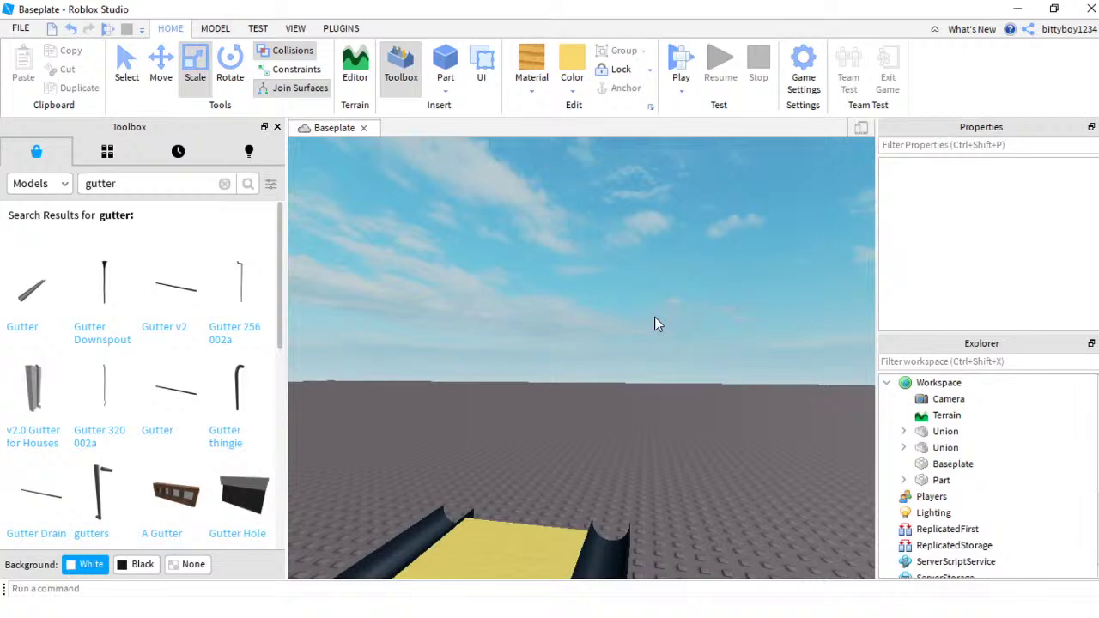
pyautogui.press('d')
# Step: Check the live chat in Streamlabs OBS, then return to Roblox Studio and view the end of the lane
pyautogui.click(378, 606)
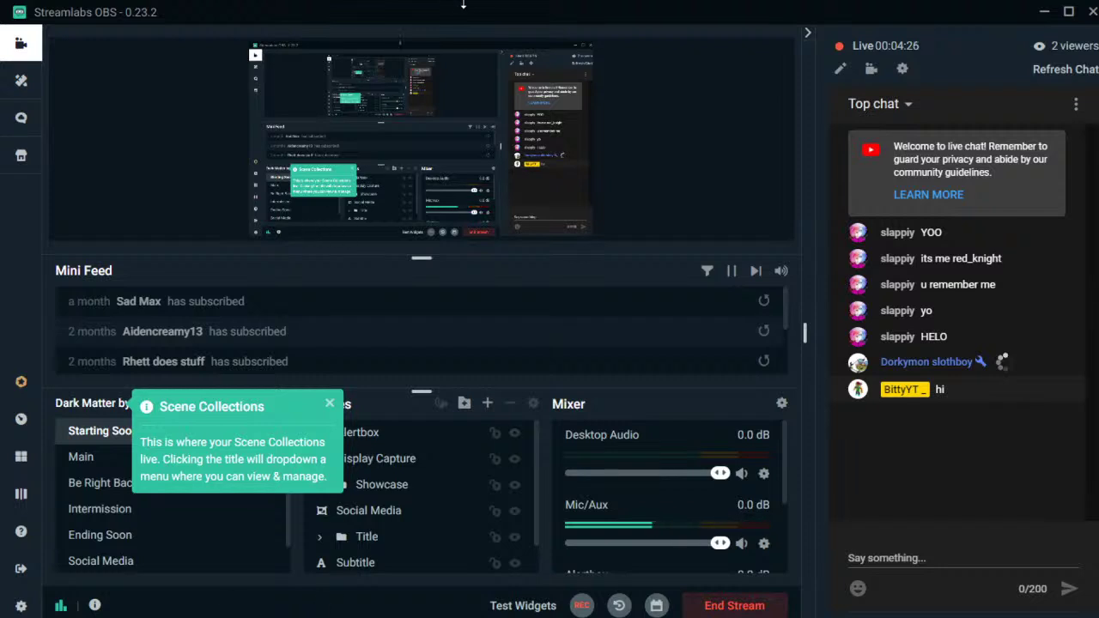
pyautogui.click(1037, 17)
pyautogui.moveTo(636, 314); pyautogui.dragTo(576, 312, button='right')
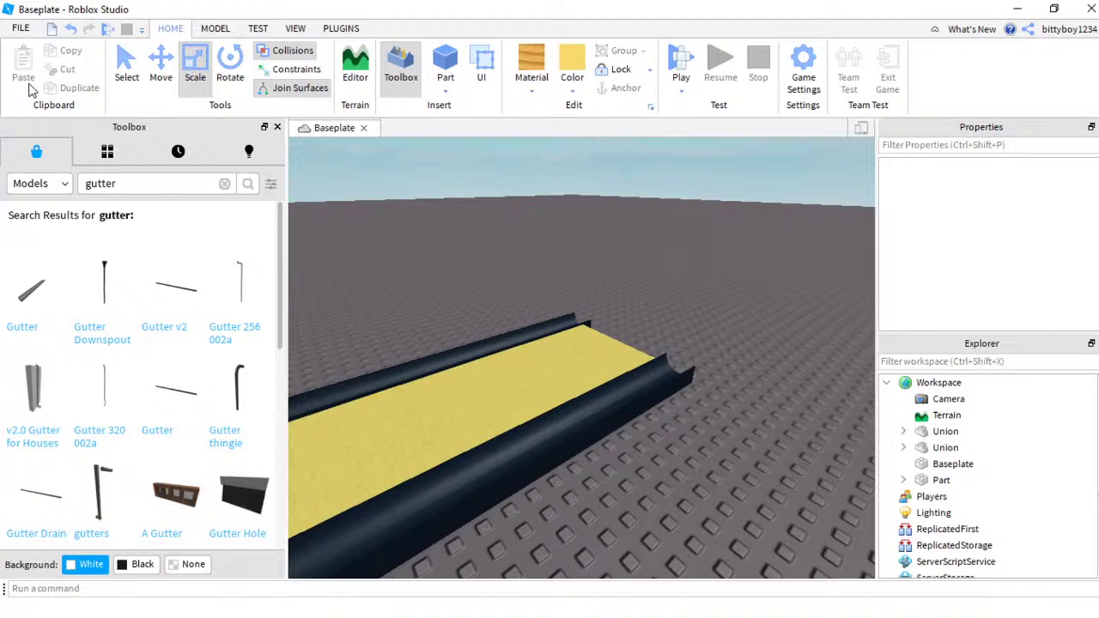
pyautogui.press('d')
# Step: Search the toolbox models for "bowling", then narrow the search to "bowling pin"
pyautogui.click(224, 184)
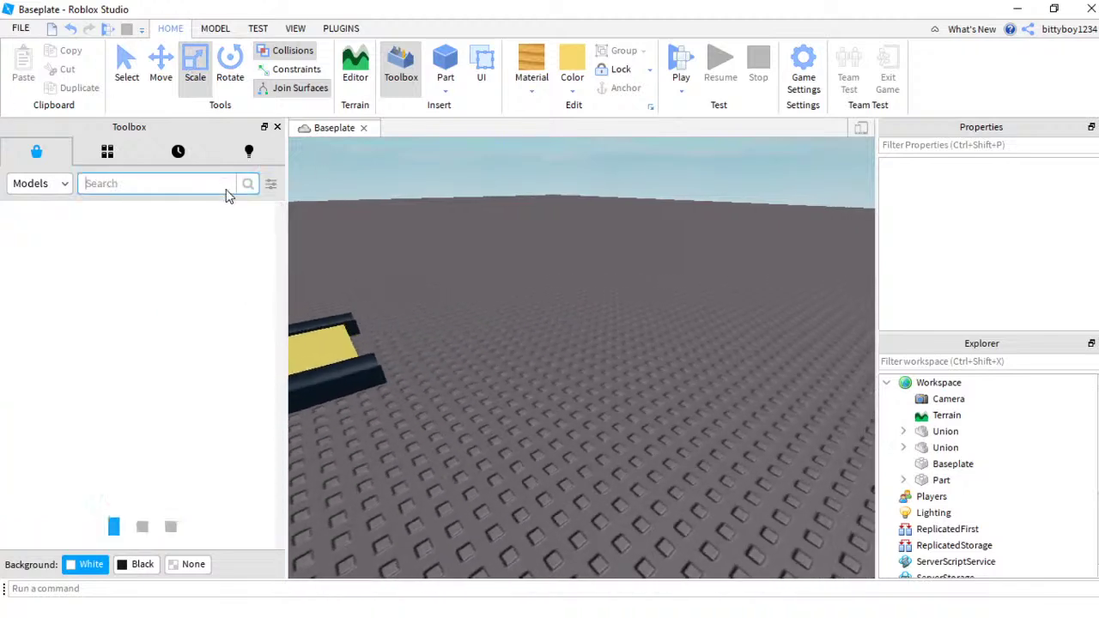
pyautogui.click(174, 184)
pyautogui.write('bowling')
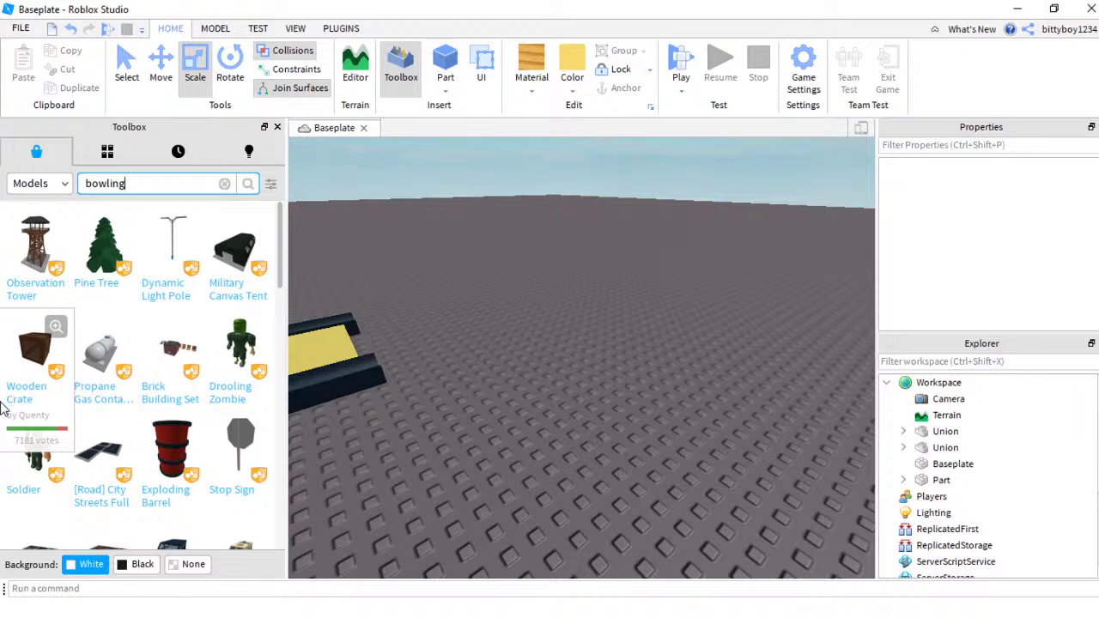
pyautogui.press('Return')
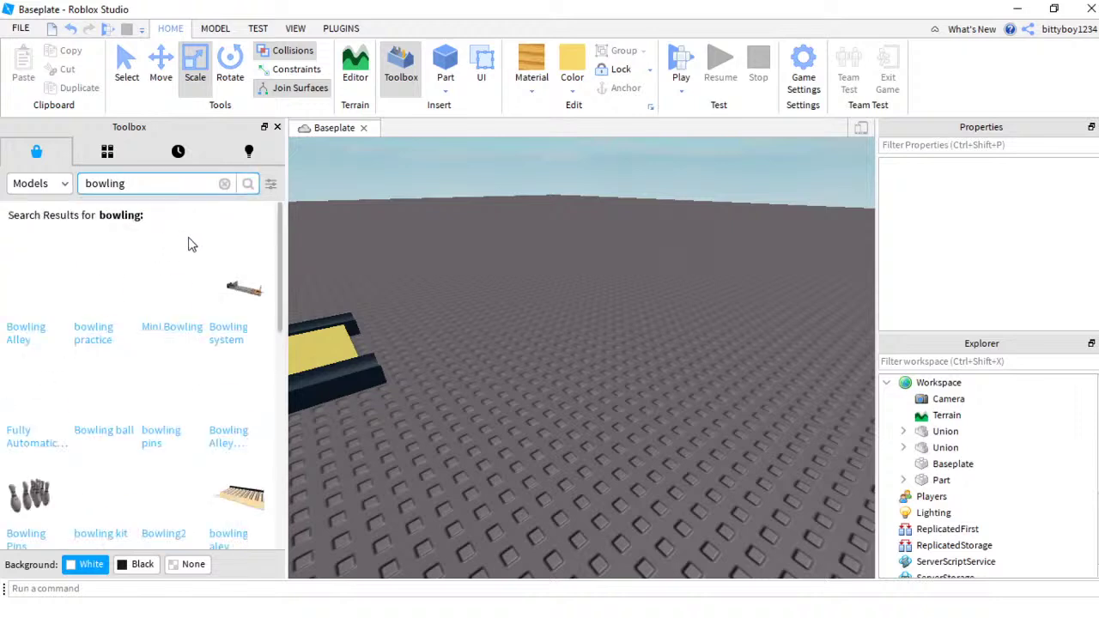
pyautogui.write('pin')
pyautogui.press('Return')
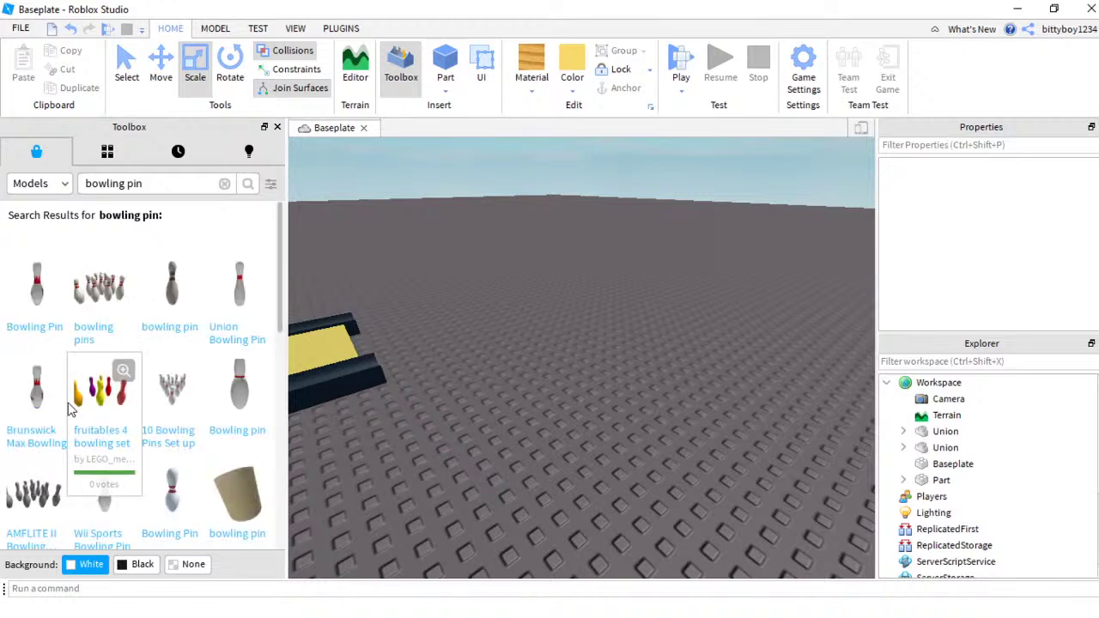
# Step: Scale the lane part outward at its far end so it reaches the ends of the gutters
pyautogui.click(360, 342)
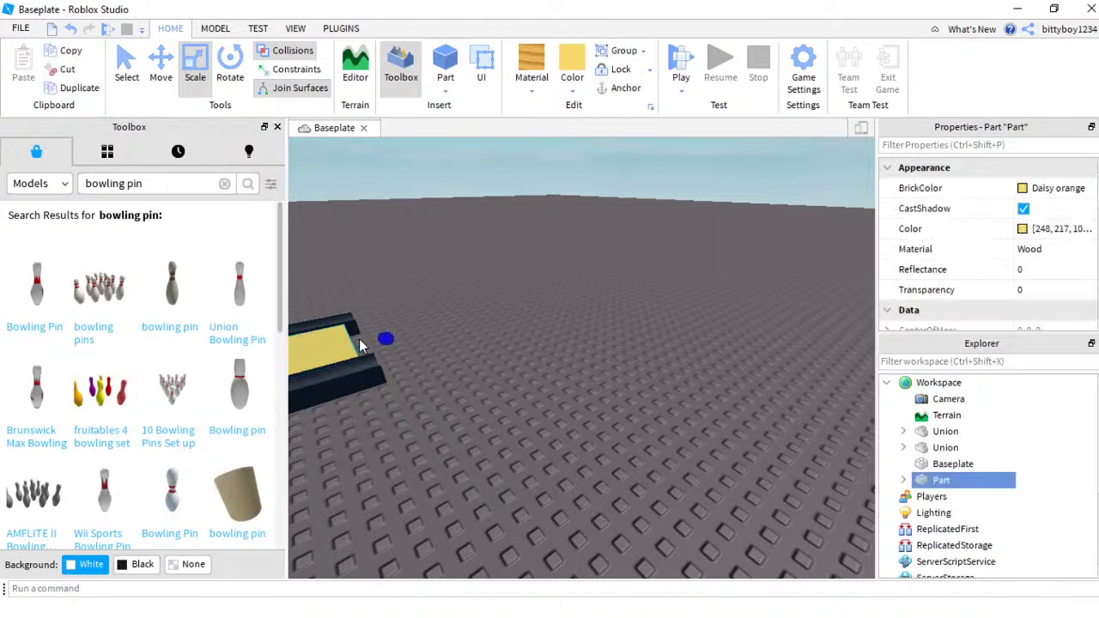
pyautogui.moveTo(387, 340); pyautogui.dragTo(399, 336)
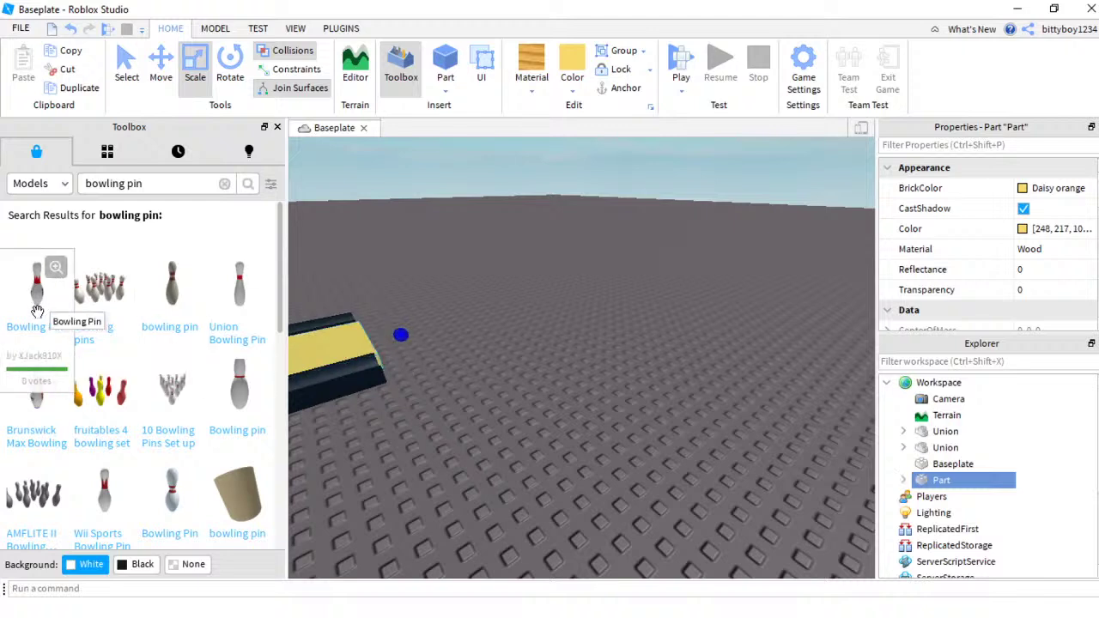
# Step: Insert the Bowling Pin model with the red neck stripes and stand it on the left corner of the lane's far end
pyautogui.moveTo(49, 313); pyautogui.dragTo(576, 421)
pyautogui.scroll(-1, 593, 380)
pyautogui.press('w')
pyautogui.press('a')
pyautogui.moveTo(700, 411); pyautogui.dragTo(693, 402, button='right')
pyautogui.moveTo(712, 358); pyautogui.dragTo(719, 386)
pyautogui.click(802, 477)
pyautogui.moveTo(802, 477); pyautogui.dragTo(801, 471, button='right')
pyautogui.press('w')
pyautogui.moveTo(625, 464); pyautogui.dragTo(485, 415)
pyautogui.press('s')
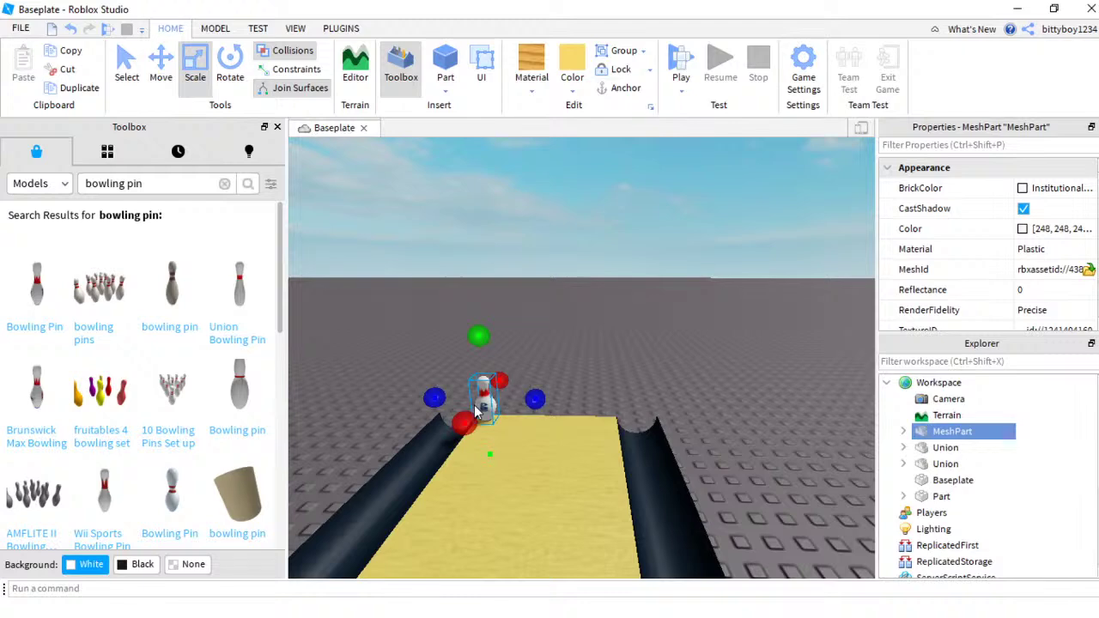
pyautogui.press('d')
pyautogui.moveTo(471, 407); pyautogui.dragTo(470, 389, button='right')
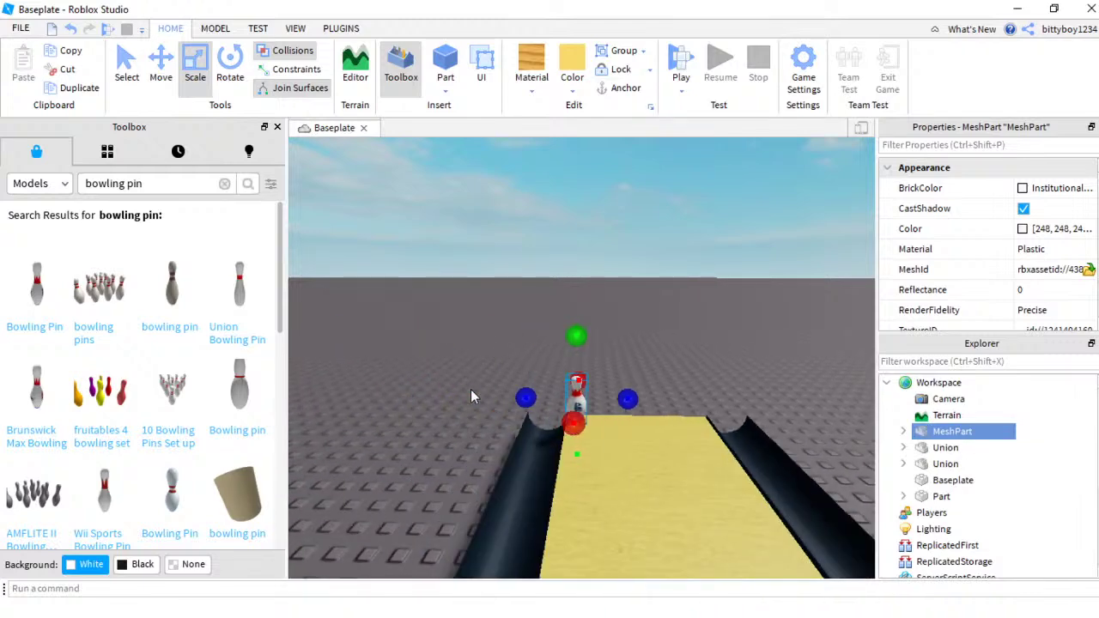
# Step: Duplicate the pin and space the copies evenly across the lane's far end to form a back row of four
pyautogui.hotkey('ctrl', 'd')
pyautogui.moveTo(572, 368); pyautogui.dragTo(660, 414)
pyautogui.hotkey('ctrl', 'd')
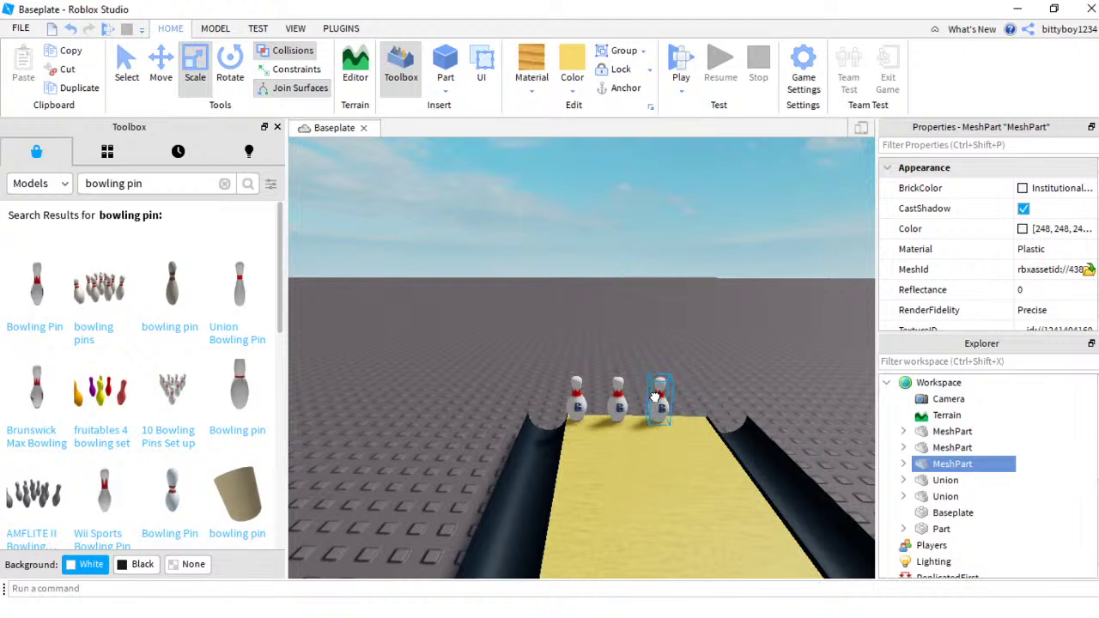
pyautogui.hotkey('ctrl', 'x')
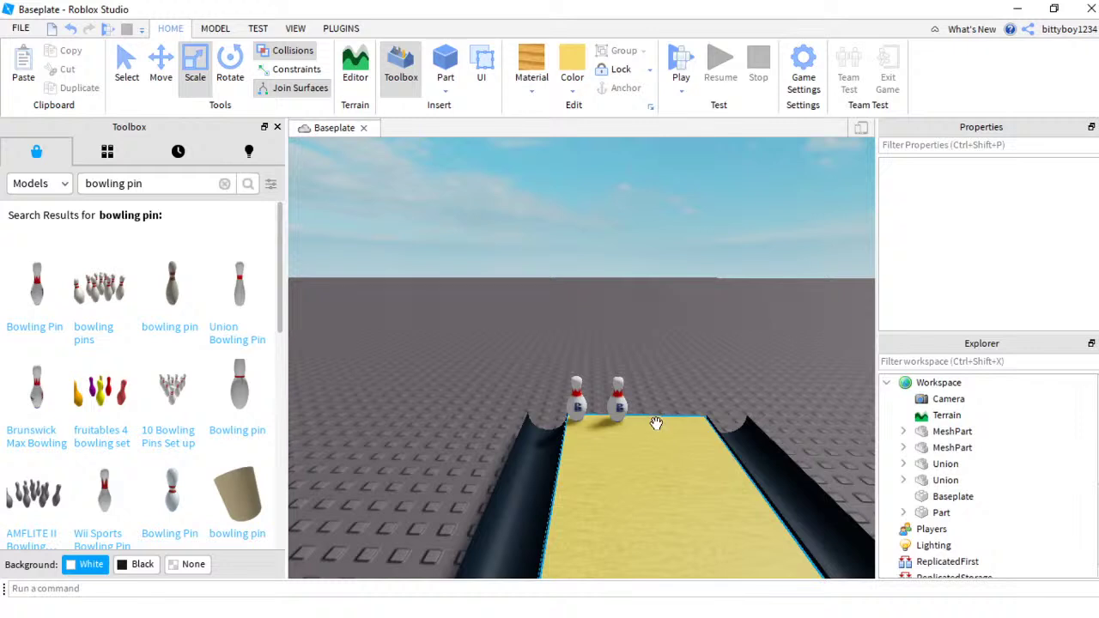
pyautogui.click(617, 390)
pyautogui.hotkey('ctrl', 'd')
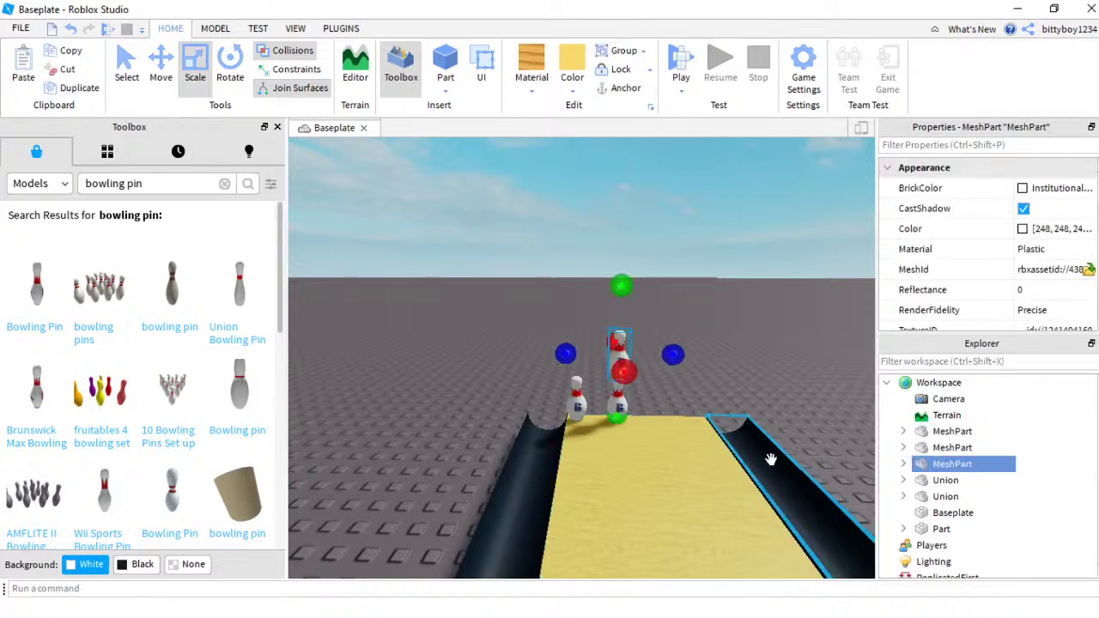
pyautogui.moveTo(620, 347); pyautogui.dragTo(650, 395)
pyautogui.hotkey('ctrl', 'd')
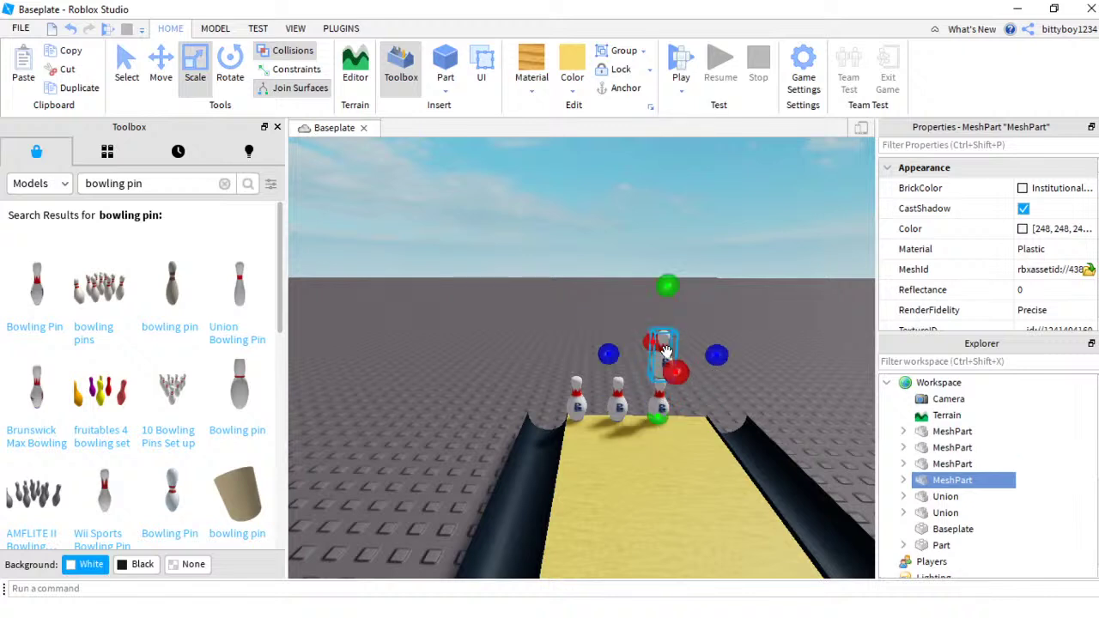
pyautogui.moveTo(666, 350); pyautogui.dragTo(704, 393)
pyautogui.click(794, 361)
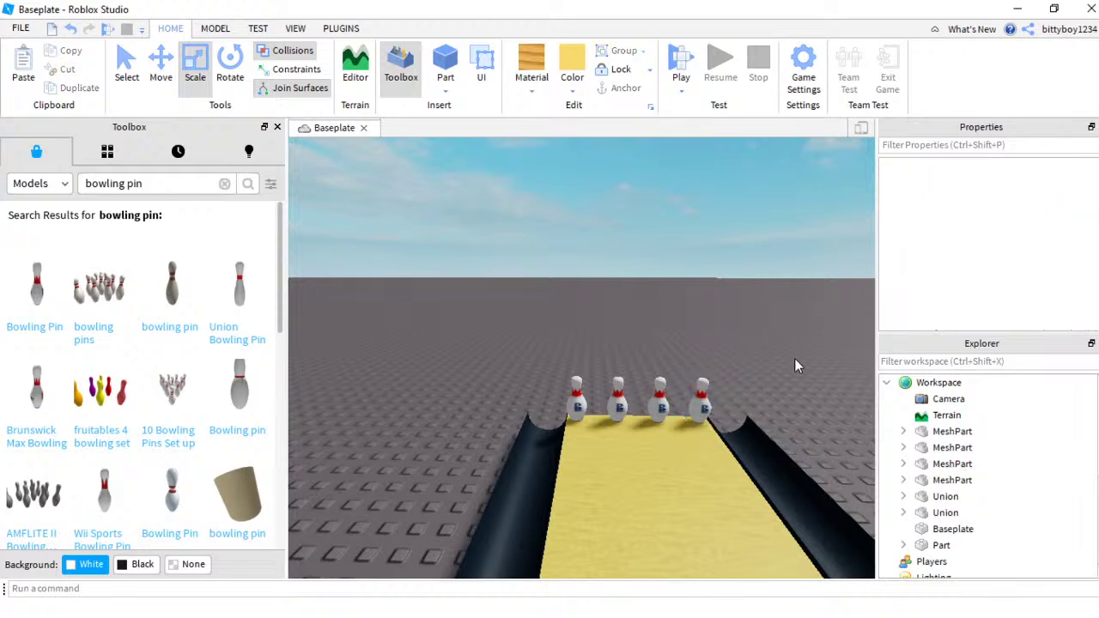
# Step: Duplicate the rightmost pin and place the copy in front of the gap between the two rightmost back-row pins
pyautogui.click(699, 393)
pyautogui.hotkey('ctrl', 'd')
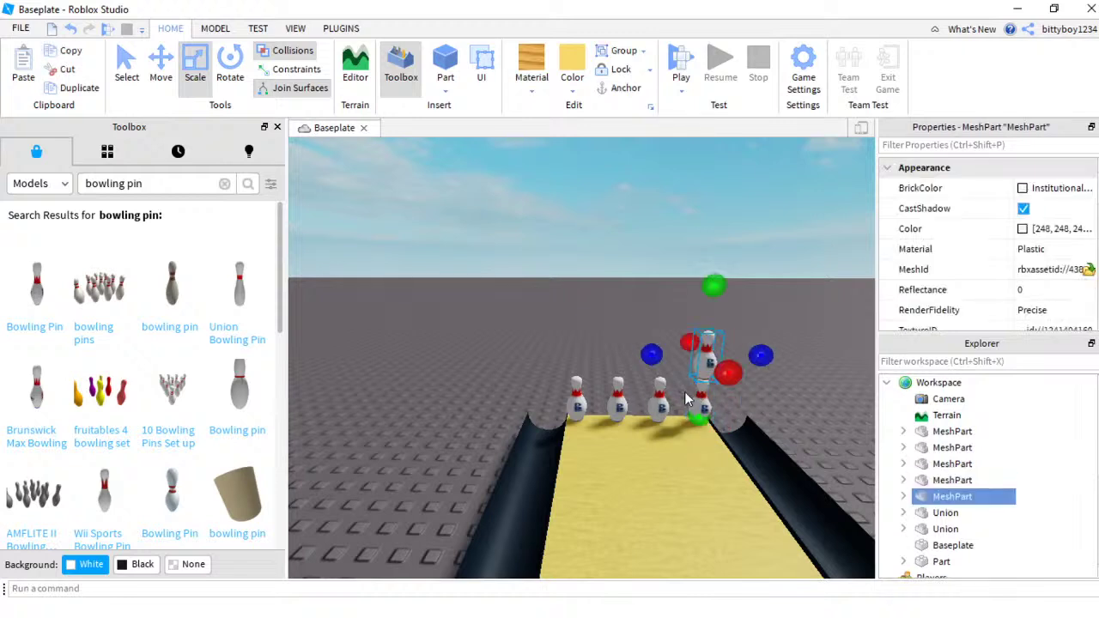
pyautogui.moveTo(700, 367); pyautogui.dragTo(675, 428)
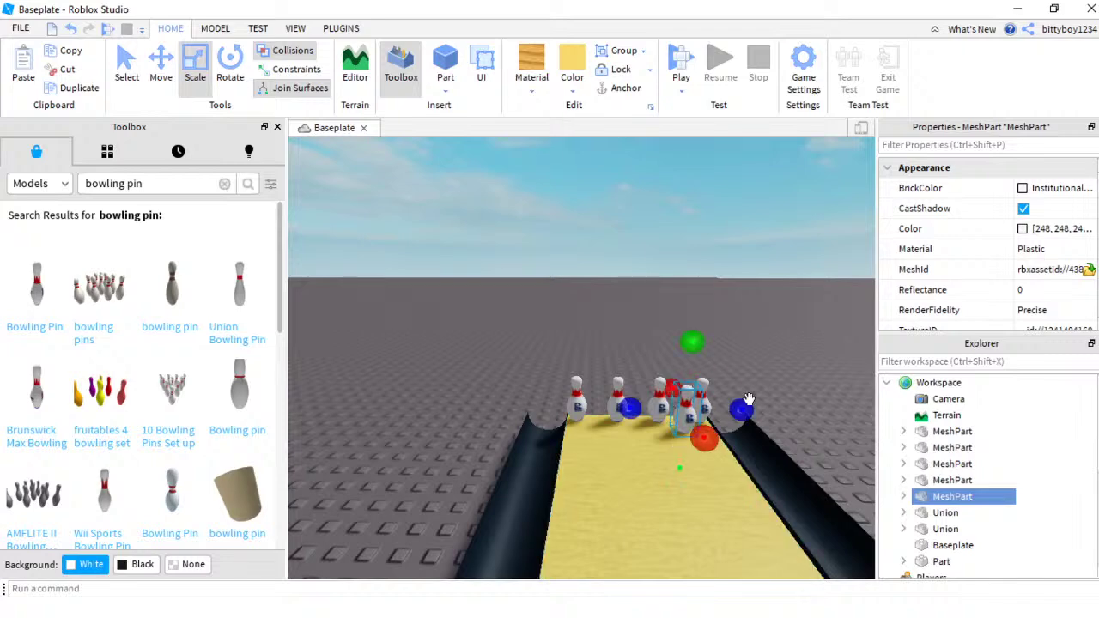
pyautogui.press('d')
pyautogui.press('a')
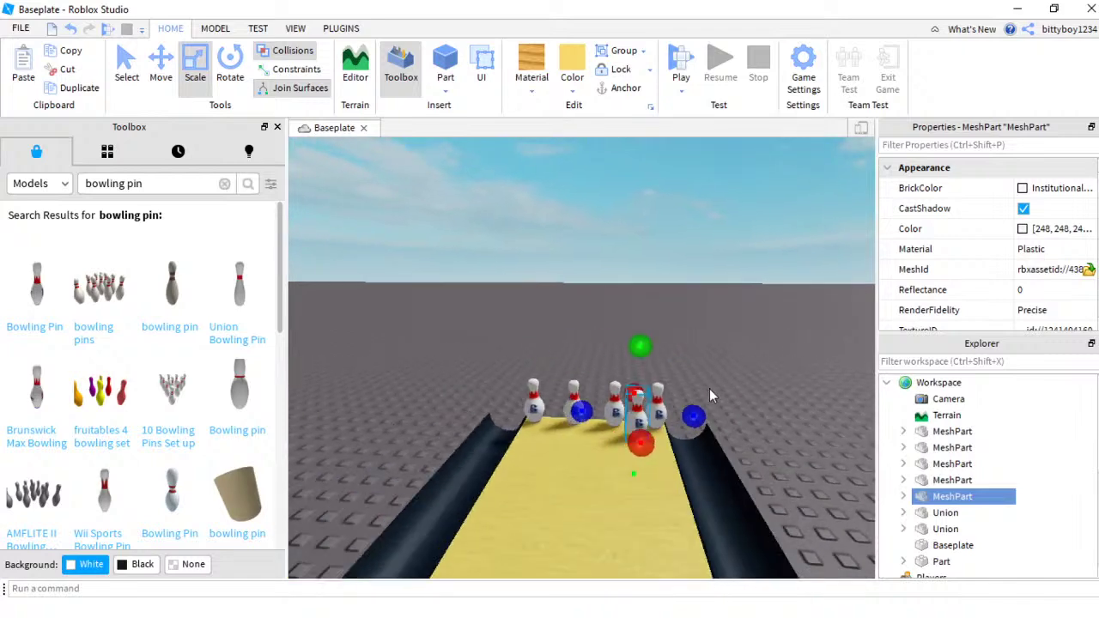
# Step: Duplicate the second-row pin and place the copy in front of the gap between the two middle back-row pins
pyautogui.hotkey('ctrl', 'd')
pyautogui.moveTo(641, 354); pyautogui.dragTo(615, 387)
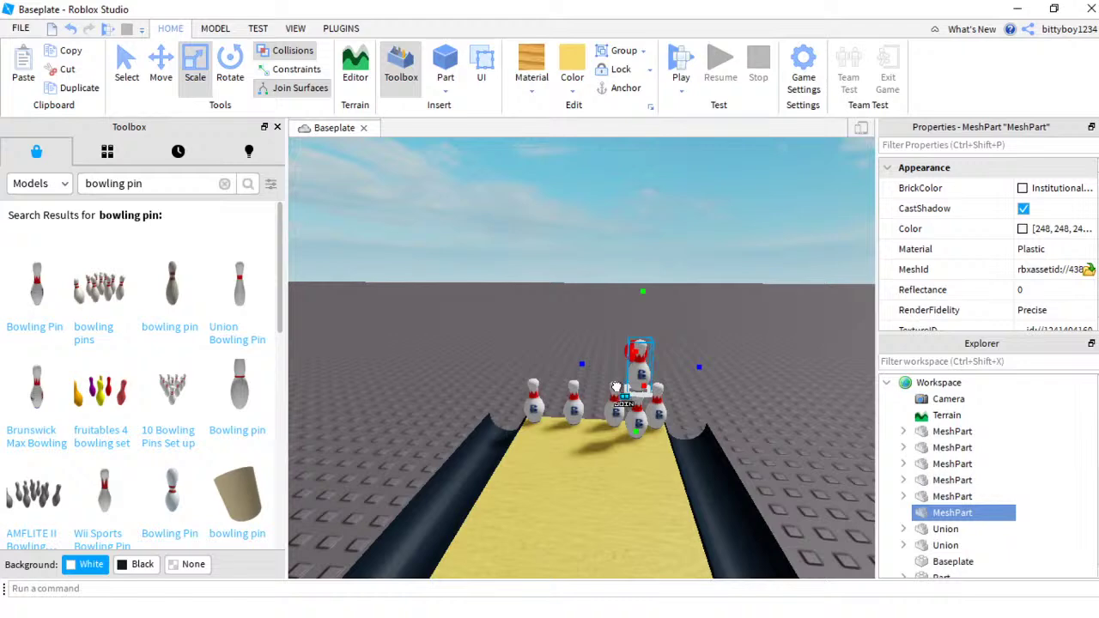
pyautogui.moveTo(578, 440); pyautogui.dragTo(585, 432)
pyautogui.moveTo(640, 369); pyautogui.dragTo(592, 436)
pyautogui.moveTo(601, 434); pyautogui.dragTo(619, 429, button='right')
pyautogui.scroll(4, 604, 435)
pyautogui.moveTo(666, 440); pyautogui.dragTo(653, 435)
pyautogui.press('d')
pyautogui.moveTo(699, 435); pyautogui.dragTo(698, 430, button='right')
pyautogui.scroll(4, 698, 430)
pyautogui.press('a')
# Step: Duplicate the pin again and place the copy in front of the two leftmost back-row pins, completing a second row of three
pyautogui.hotkey('ctrl', 'd')
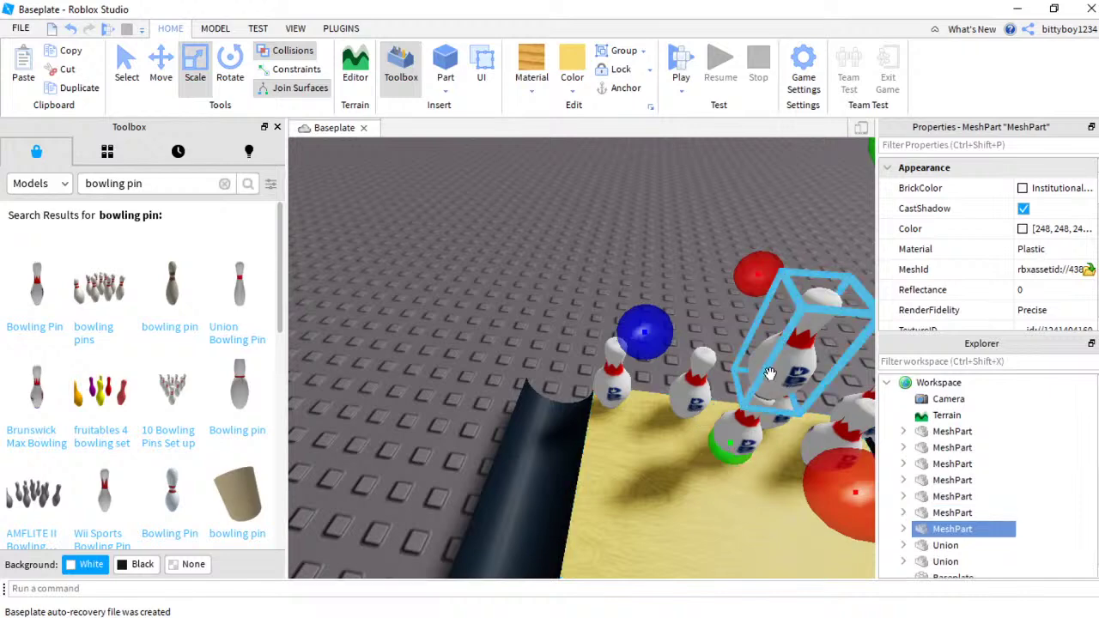
pyautogui.moveTo(770, 374); pyautogui.dragTo(640, 435)
pyautogui.scroll(-5, 675, 449)
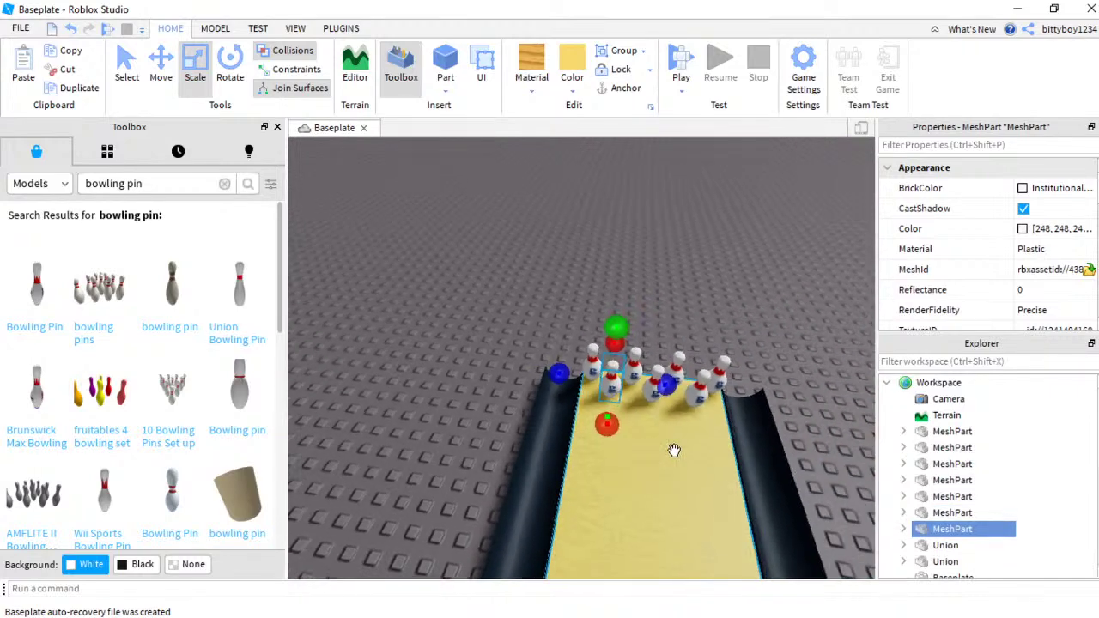
# Step: Duplicate pins to add a third row of two and a single front pin, completing the ten-pin triangle
pyautogui.moveTo(675, 449); pyautogui.dragTo(665, 443, button='right')
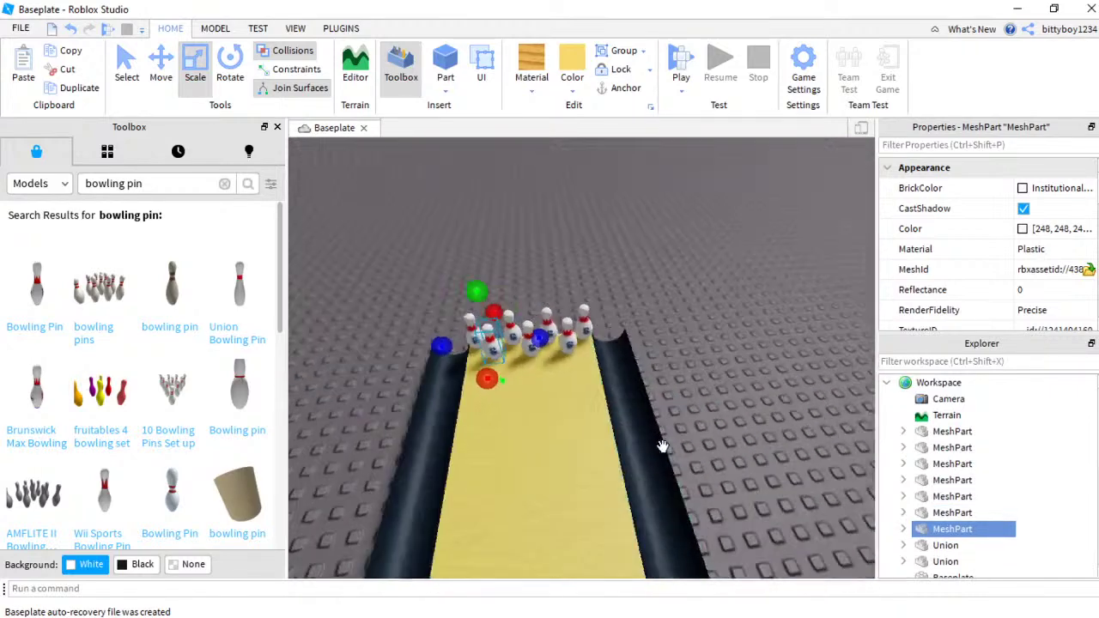
pyautogui.scroll(3, 663, 447)
pyautogui.hotkey('ctrl', 'd')
pyautogui.moveTo(527, 324); pyautogui.dragTo(563, 393)
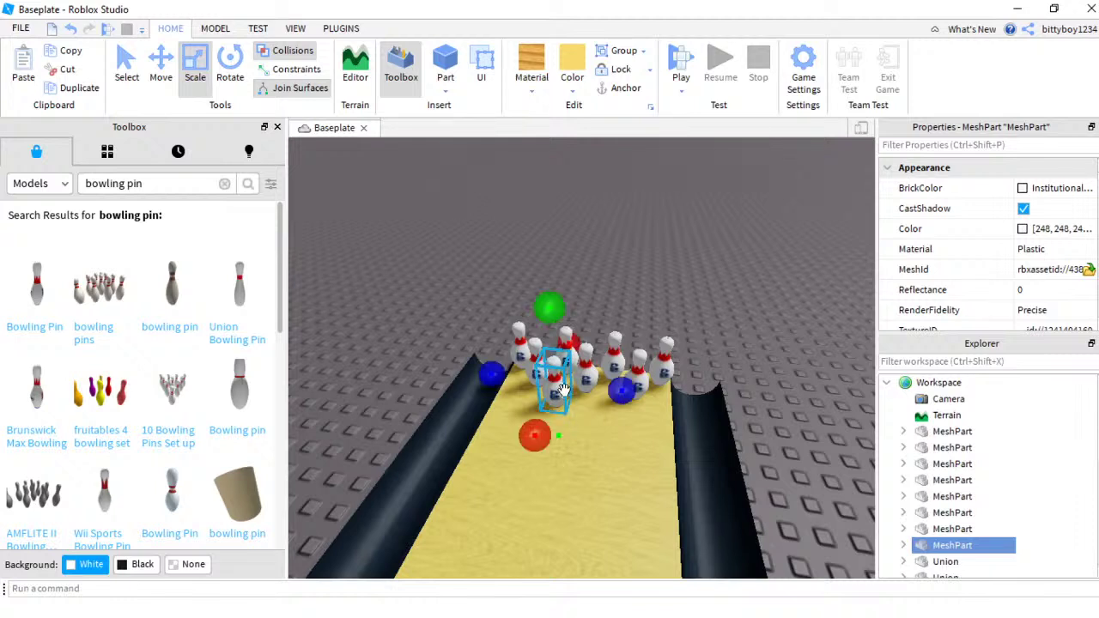
pyautogui.hotkey('ctrl', 'd')
pyautogui.moveTo(555, 342); pyautogui.dragTo(576, 428)
pyautogui.hotkey('ctrl', 'd')
pyautogui.hotkey('ctrl', 'd')
pyautogui.press('s')
pyautogui.click(724, 436)
pyautogui.press('a')
pyautogui.press('w')
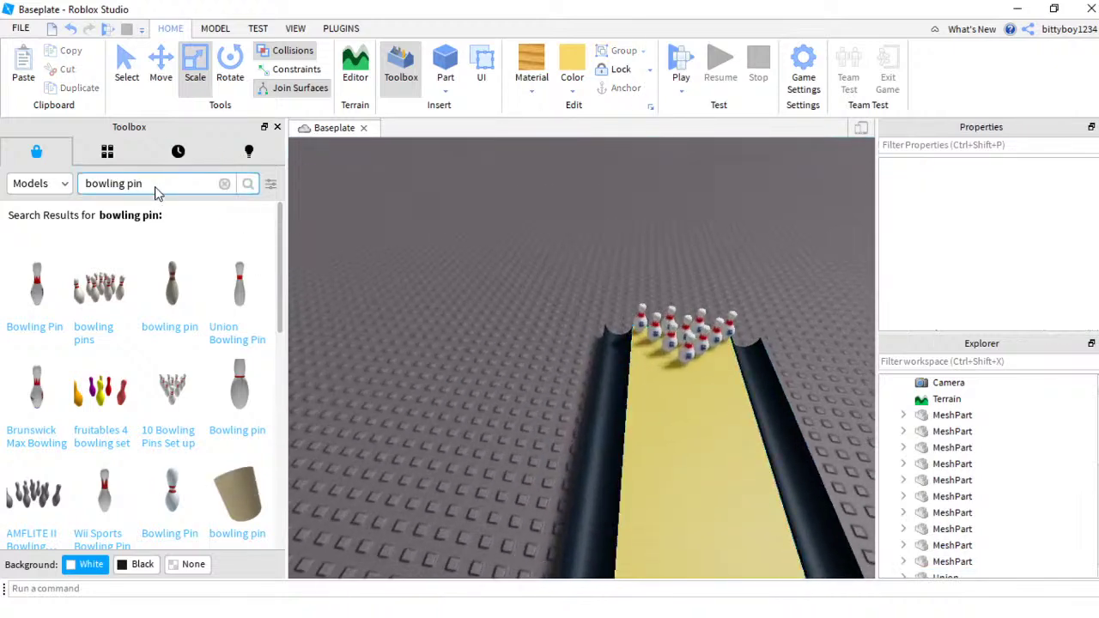
# Step: Search the toolbox models for "bowling ball" and insert the plain black Bowling ball tool into the starter pack
pyautogui.moveTo(126, 188); pyautogui.dragTo(84, 223)
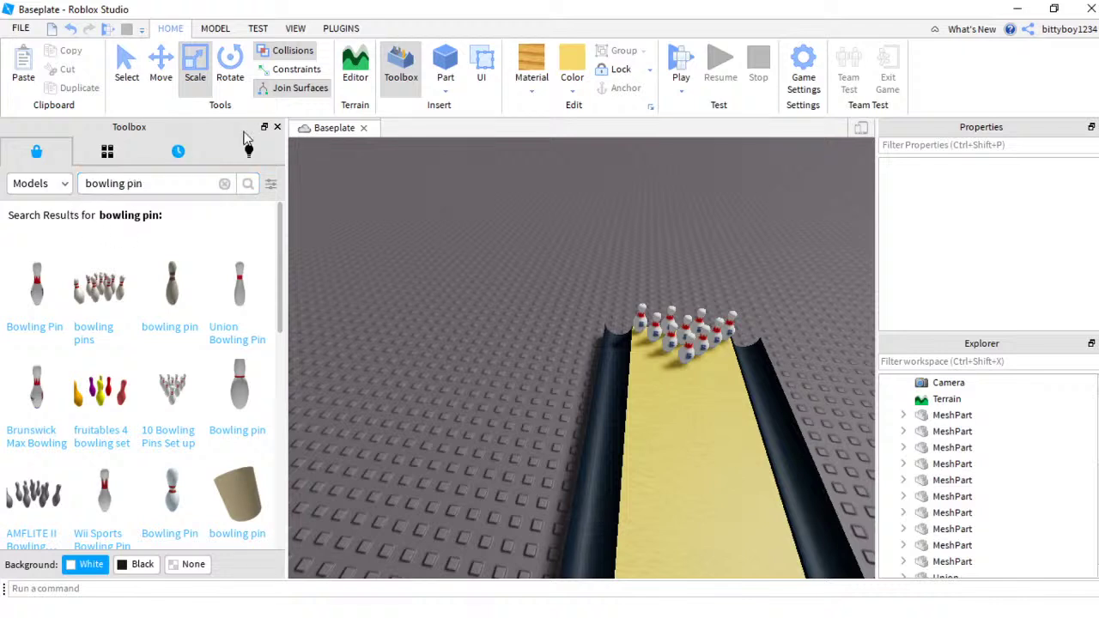
pyautogui.click(179, 185)
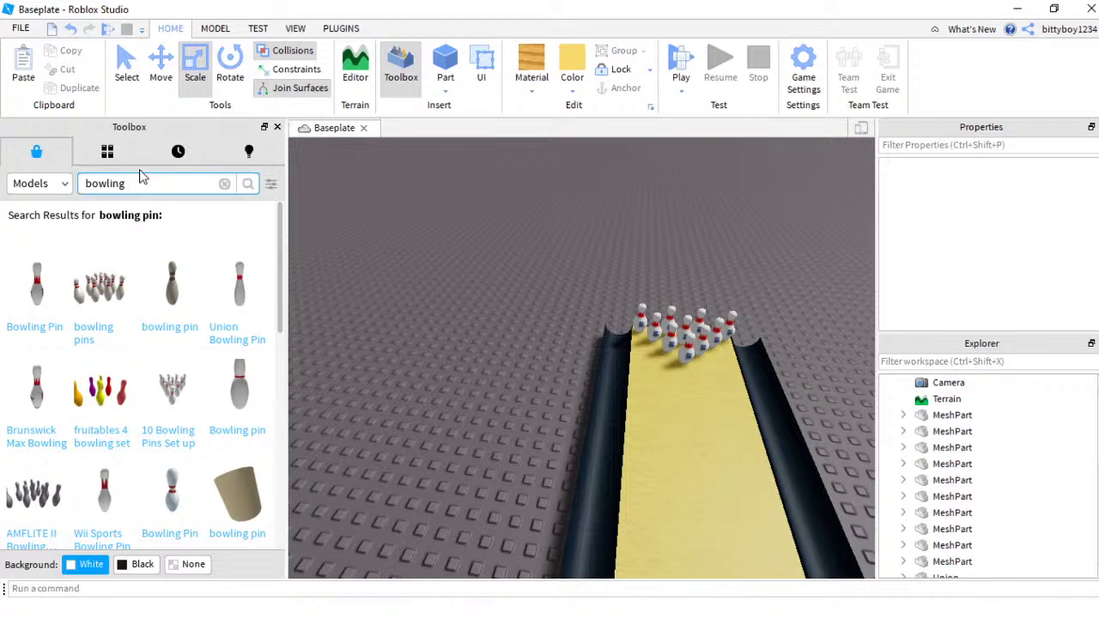
pyautogui.write('ball')
pyautogui.press('Return')
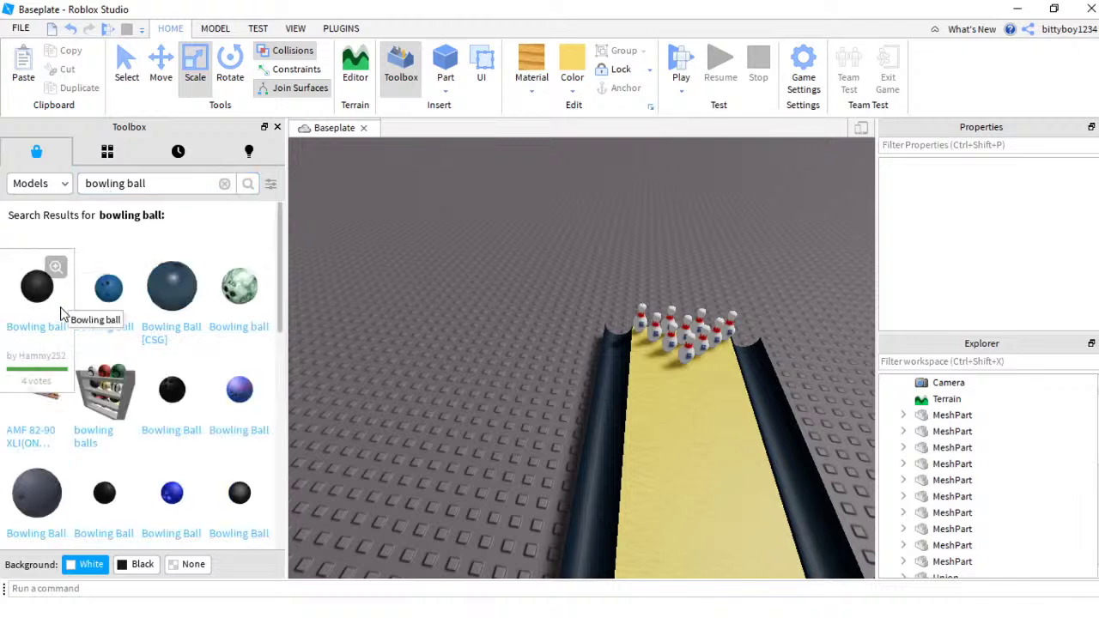
pyautogui.click(64, 314)
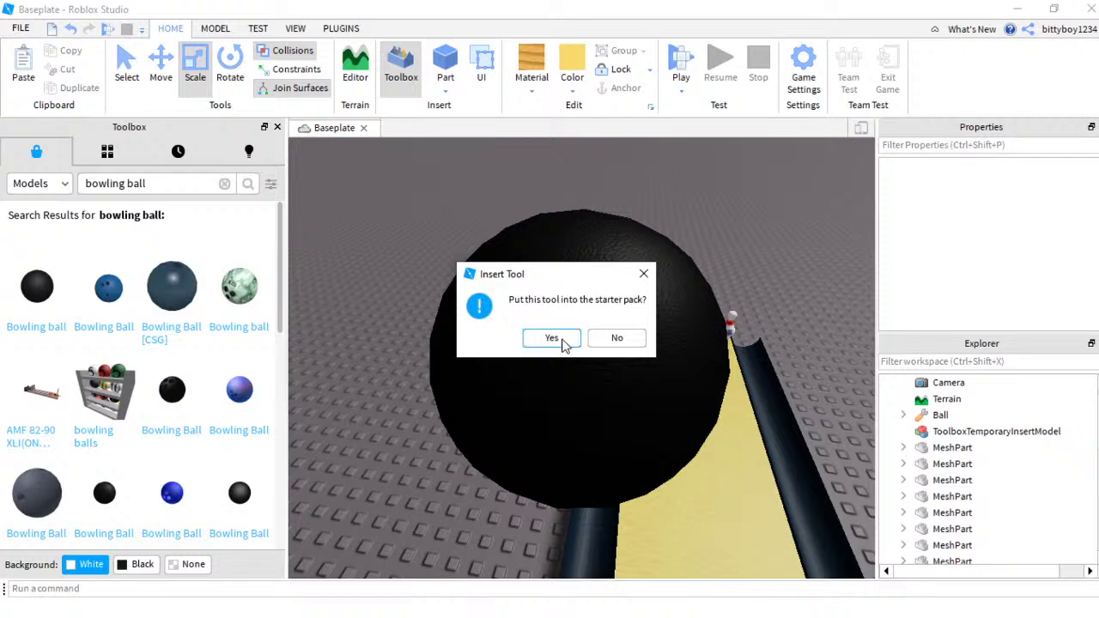
pyautogui.click(551, 338)
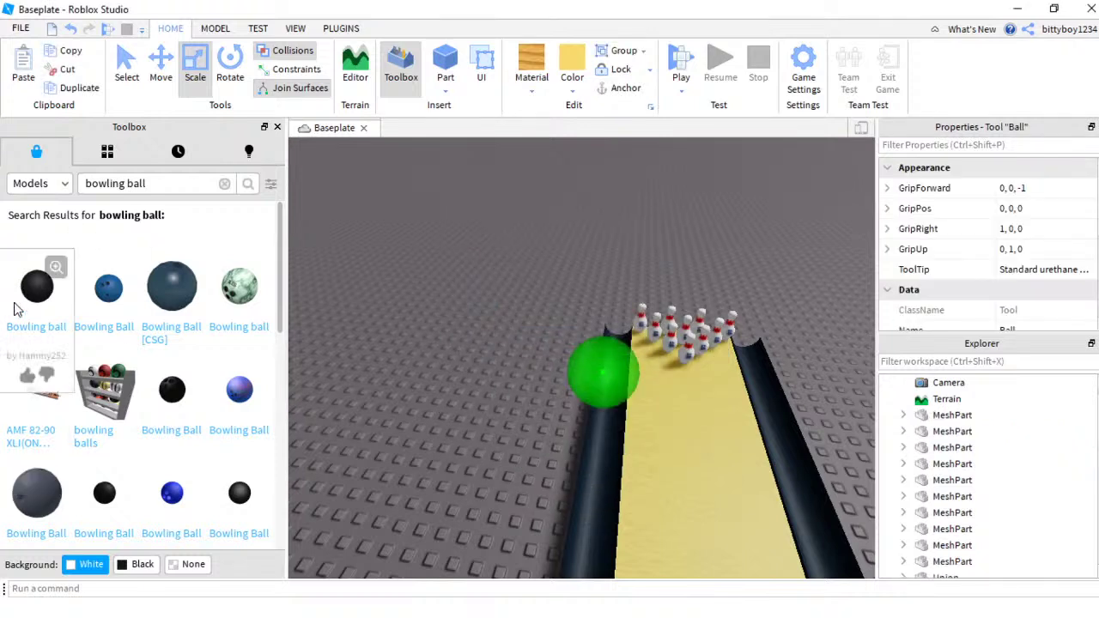
# Step: Start a play test of the place and equip the Ball tool on the lane
pyautogui.click(671, 58)
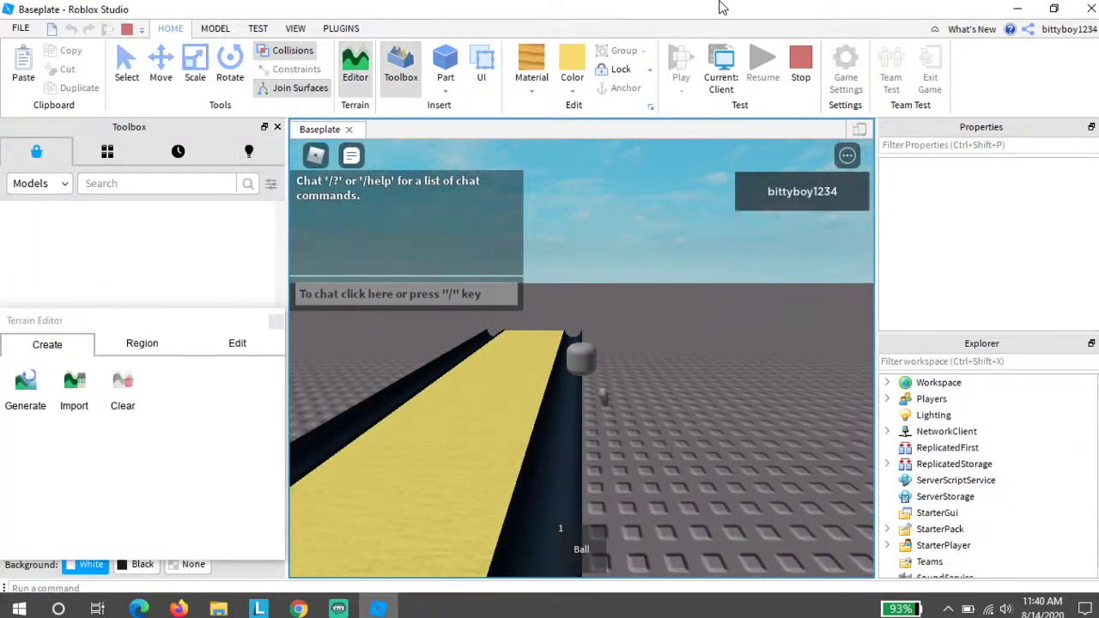
pyautogui.press('d')
pyautogui.press('1')
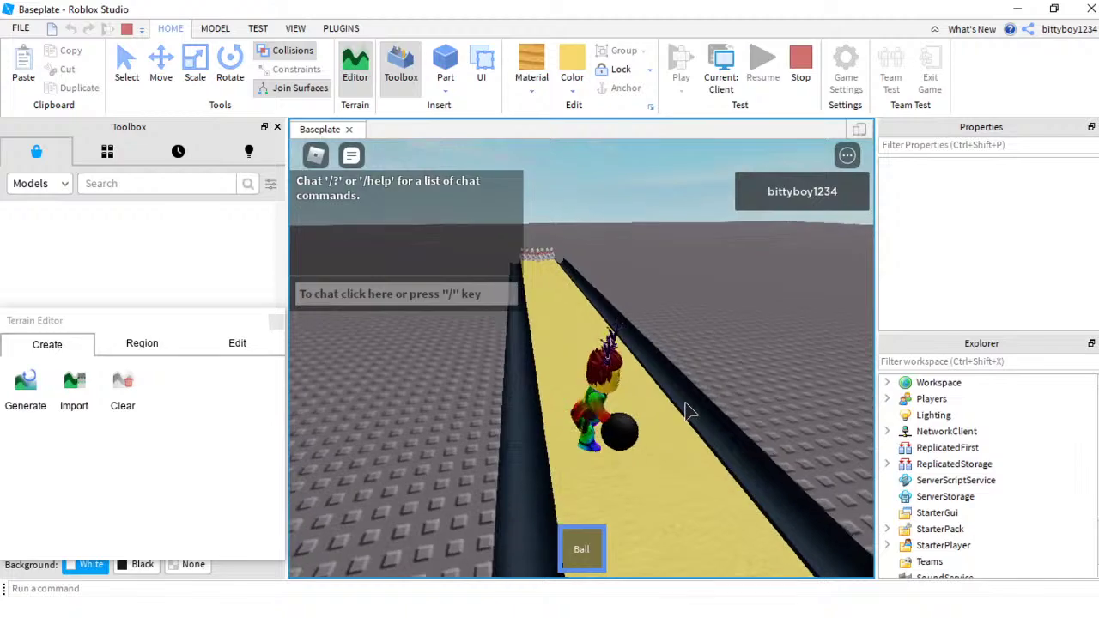
# Step: Run down the lane, throw the ball toward the pins and stop the play test
pyautogui.press('w')
pyautogui.click(555, 268)
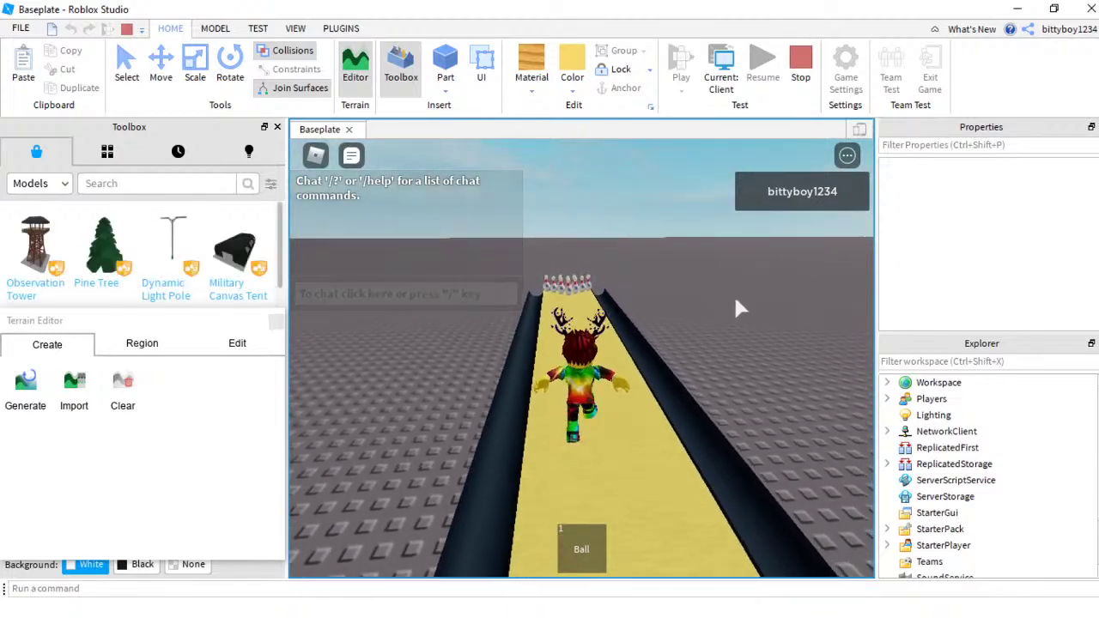
pyautogui.moveTo(695, 348); pyautogui.dragTo(696, 347, button='right')
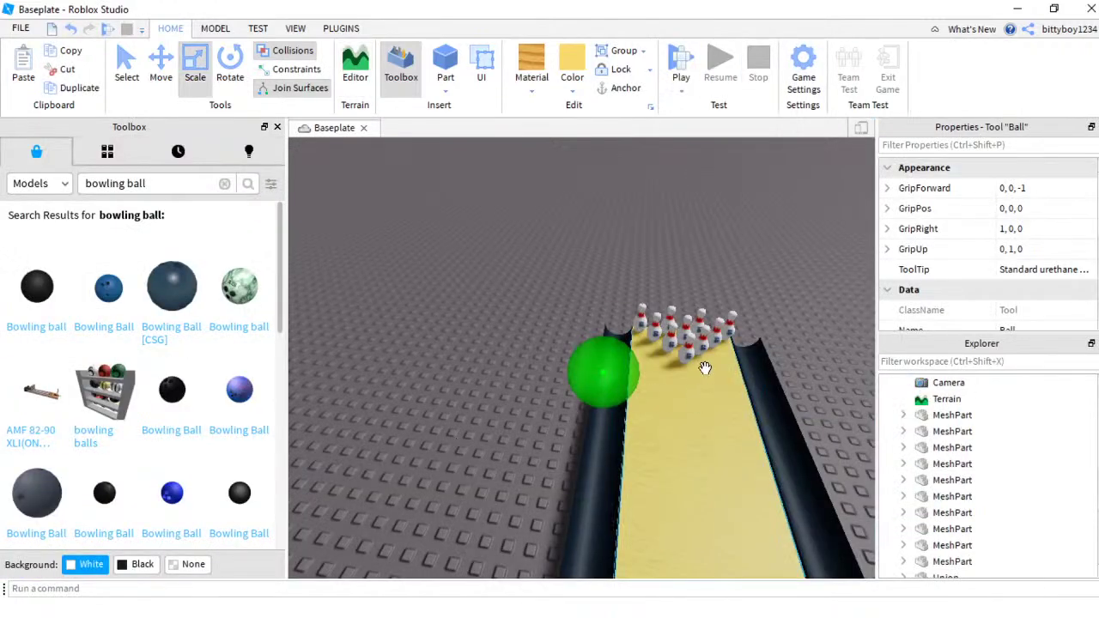
pyautogui.click(688, 352)
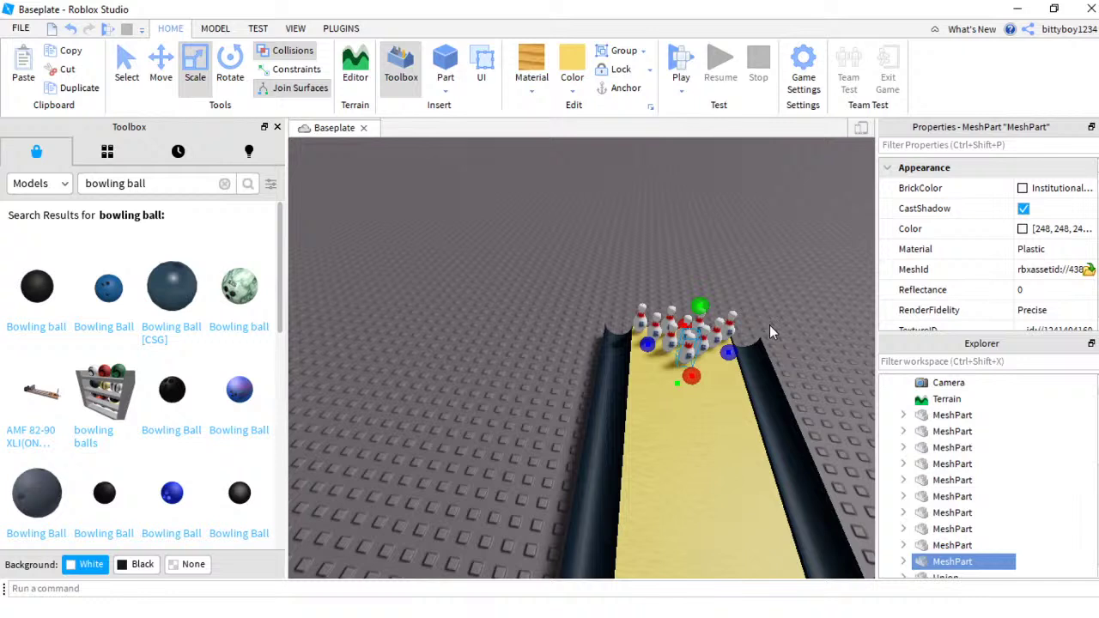
pyautogui.keyDown('ctrl'); pyautogui.click(671, 341); pyautogui.keyUp('ctrl')
pyautogui.keyDown('ctrl'); pyautogui.click(704, 342); pyautogui.keyUp('ctrl')
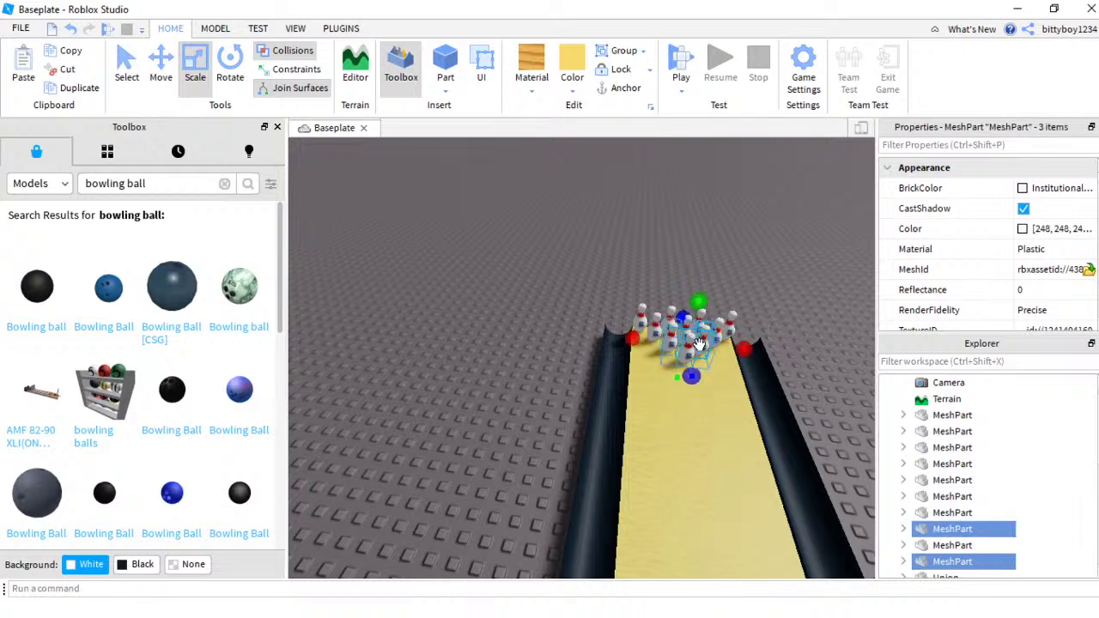
pyautogui.keyDown('ctrl'); pyautogui.click(721, 343); pyautogui.keyUp('ctrl')
pyautogui.keyDown('ctrl'); pyautogui.click(726, 325); pyautogui.keyUp('ctrl')
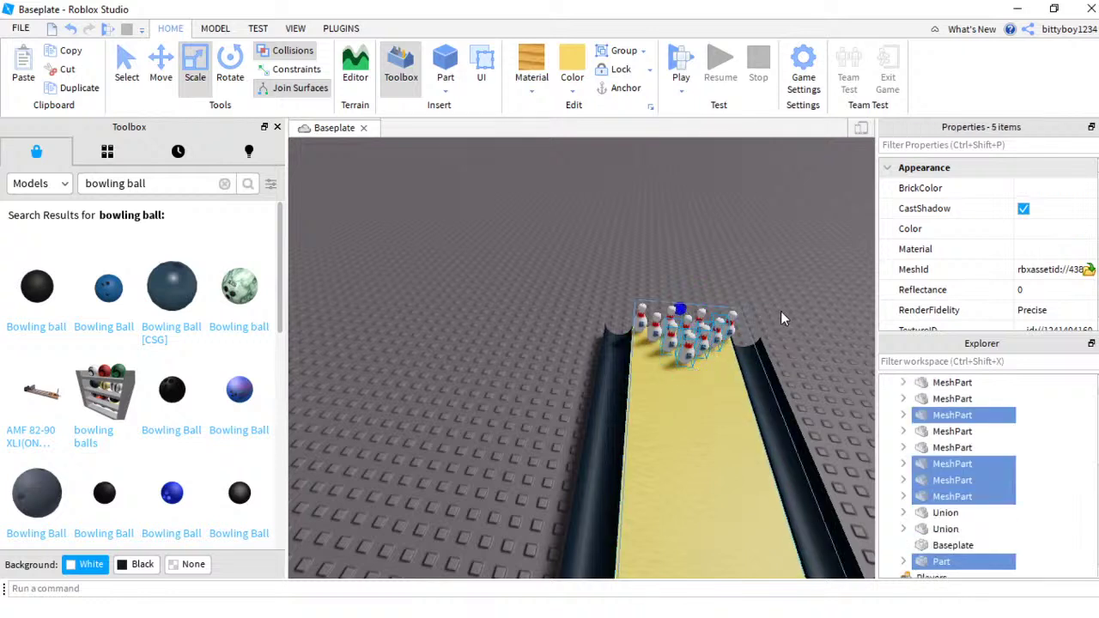
pyautogui.click(793, 334)
pyautogui.click(690, 351)
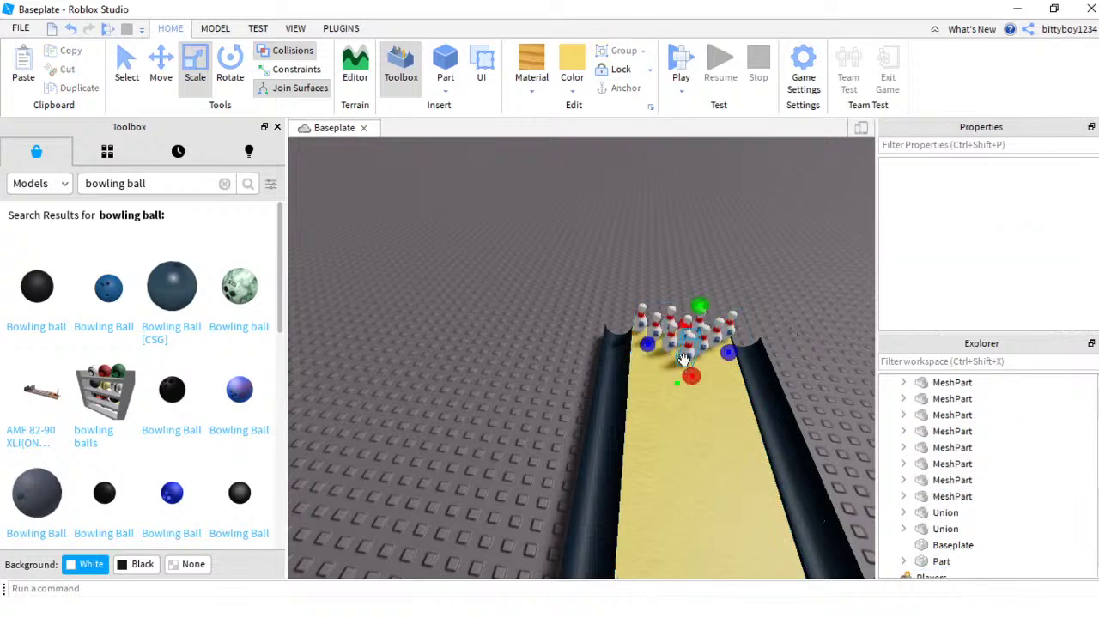
pyautogui.keyDown('ctrl'); pyautogui.click(704, 339); pyautogui.keyUp('ctrl')
pyautogui.keyDown('ctrl'); pyautogui.click(669, 337); pyautogui.keyUp('ctrl')
pyautogui.keyDown('ctrl'); pyautogui.click(656, 337); pyautogui.keyUp('ctrl')
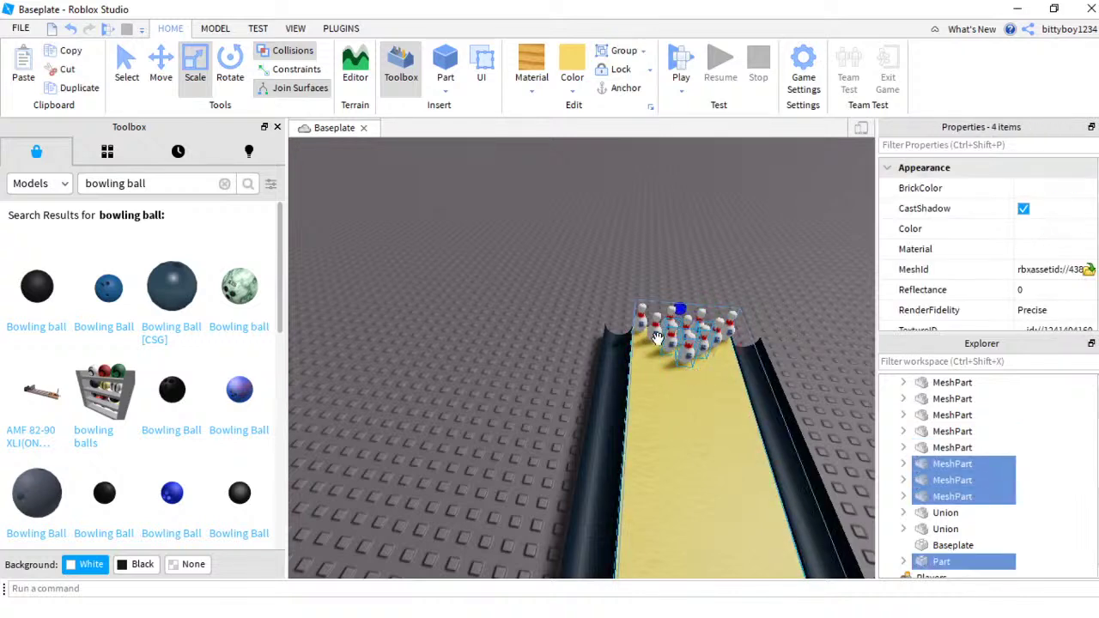
pyautogui.click(790, 330)
# Step: Select all ten bowling pins at the end of the lane and group them into one model
pyautogui.press('w')
pyautogui.moveTo(790, 328); pyautogui.dragTo(788, 324, button='right')
pyautogui.moveTo(806, 235); pyautogui.dragTo(802, 233, button='right')
pyautogui.press('s')
pyautogui.press('w')
pyautogui.click(636, 274)
pyautogui.keyDown('ctrl'); pyautogui.click(616, 234); pyautogui.keyUp('ctrl')
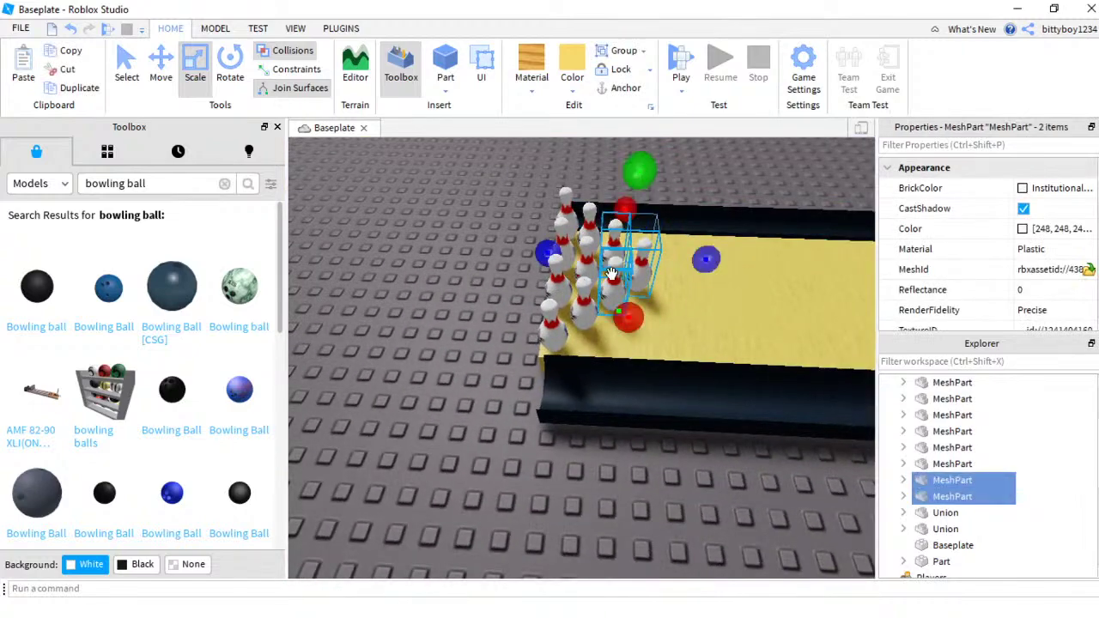
pyautogui.keyDown('ctrl'); pyautogui.click(611, 288); pyautogui.keyUp('ctrl')
pyautogui.keyDown('ctrl'); pyautogui.click(585, 300); pyautogui.keyUp('ctrl')
pyautogui.keyDown('ctrl'); pyautogui.click(588, 255); pyautogui.keyUp('ctrl')
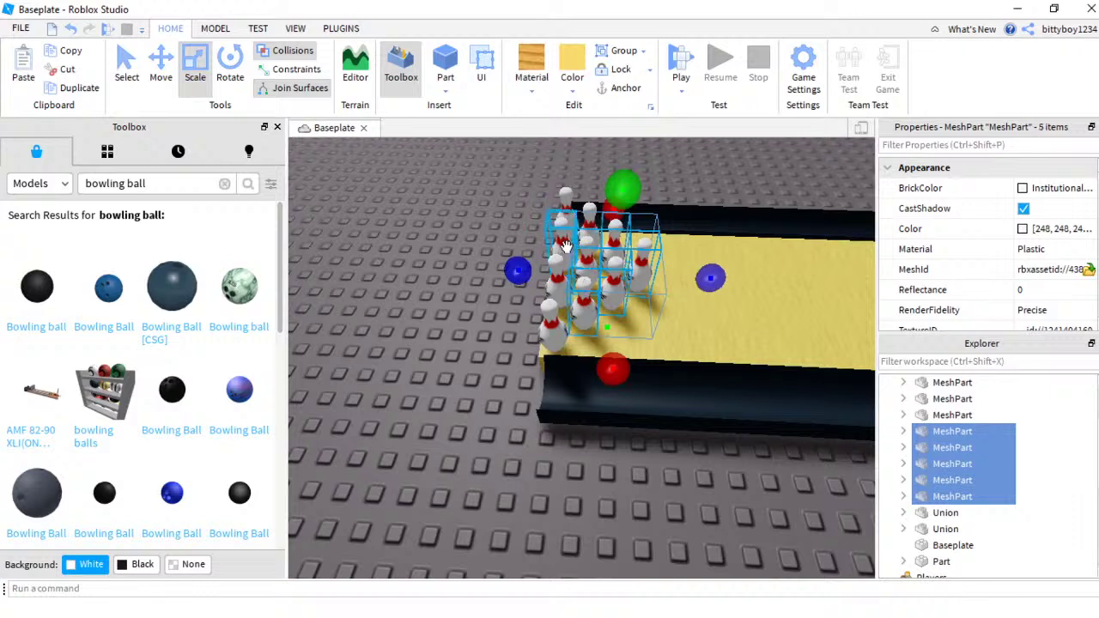
pyautogui.keyDown('ctrl'); pyautogui.click(585, 221); pyautogui.keyUp('ctrl')
pyautogui.keyDown('ctrl'); pyautogui.click(564, 210); pyautogui.keyUp('ctrl')
pyautogui.keyDown('ctrl'); pyautogui.click(562, 235); pyautogui.keyUp('ctrl')
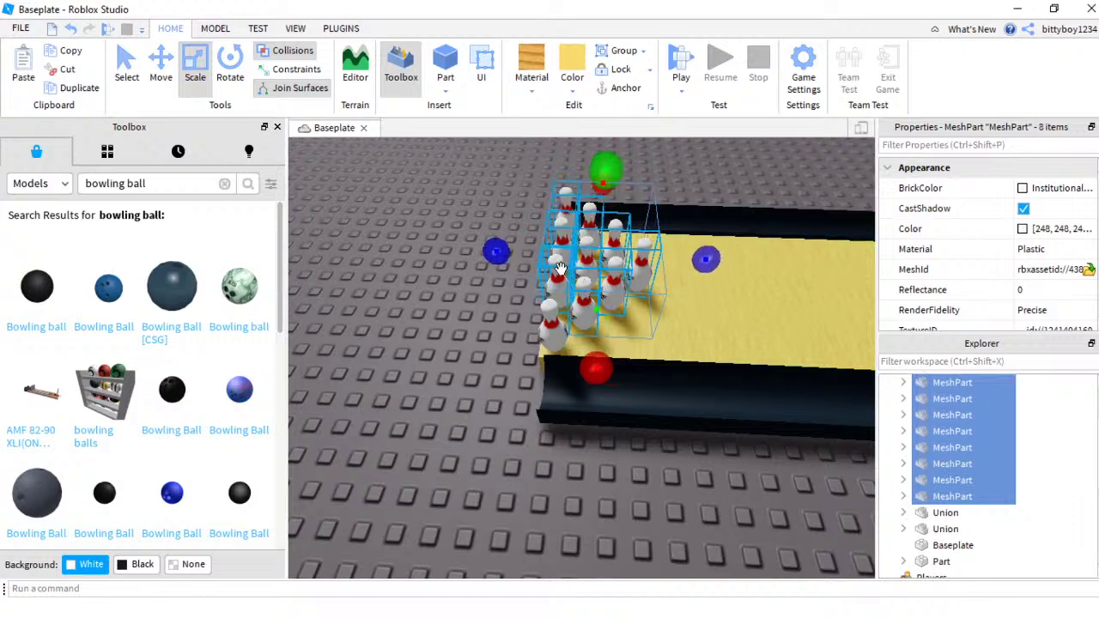
pyautogui.keyDown('ctrl'); pyautogui.click(554, 330); pyautogui.keyUp('ctrl')
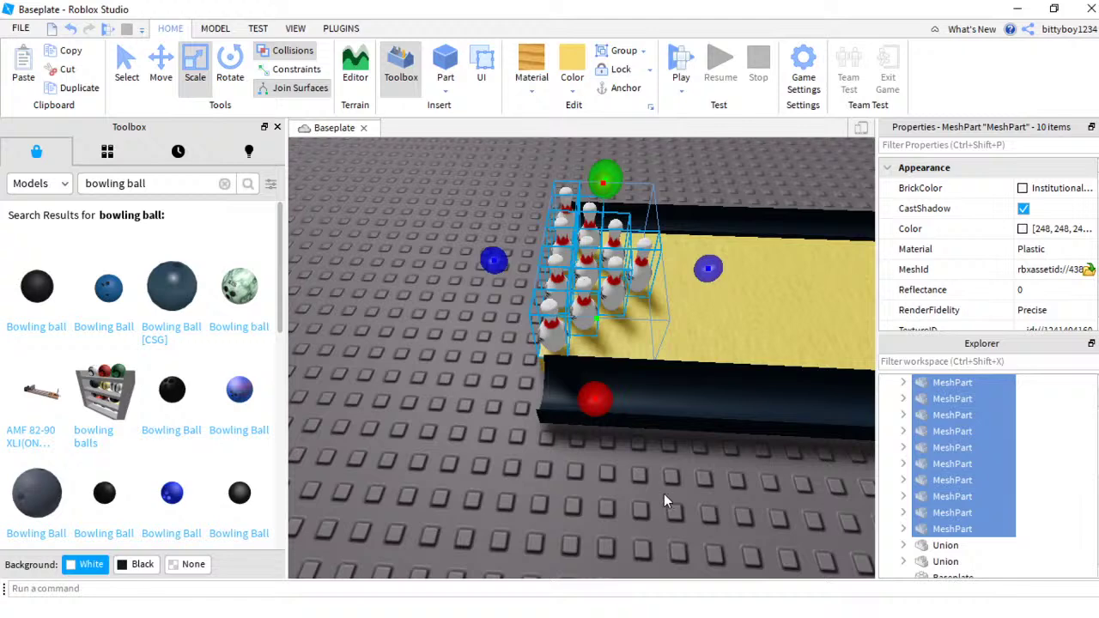
pyautogui.hotkey('ctrl', 'g')
pyautogui.hotkey('ctrl', 'g')
# Step: Raise the grouped pin model slightly above the lane surface with the Move tool
pyautogui.moveTo(591, 319)
pyautogui.mouseDown()
pyautogui.moveTo(550, 301)
pyautogui.moveTo(590, 320)
pyautogui.mouseUp()
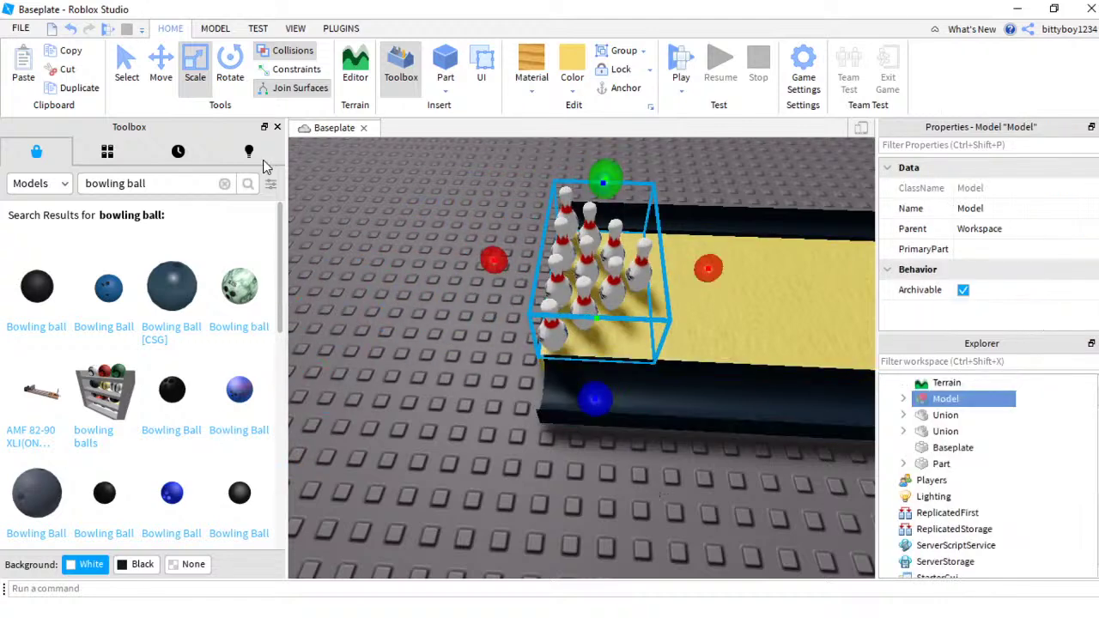
pyautogui.hotkey('ctrl', '2')
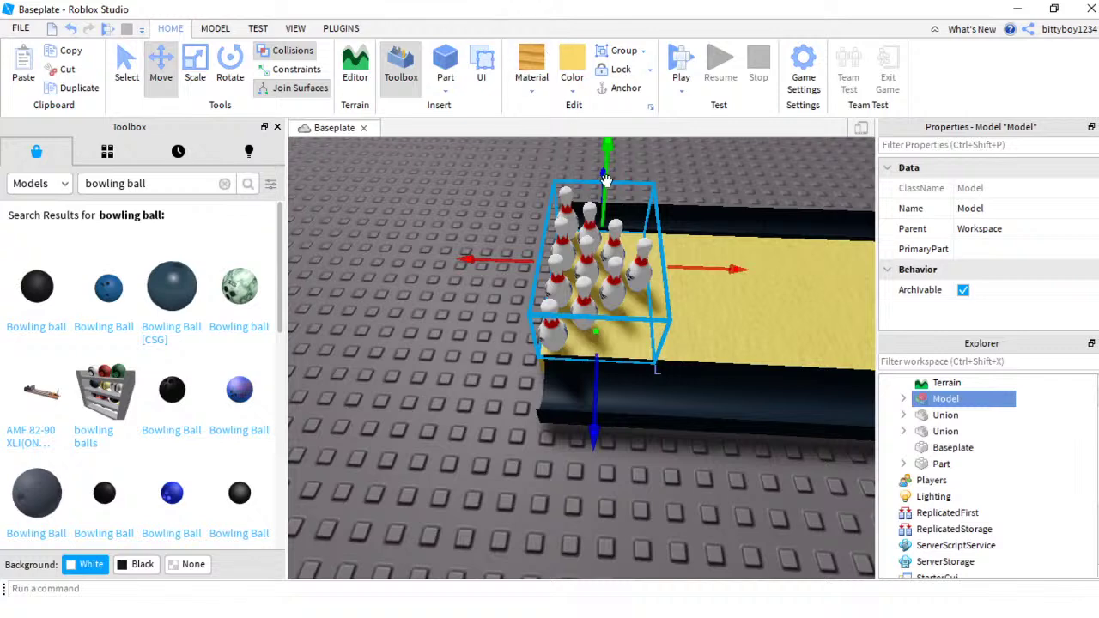
pyautogui.moveTo(605, 179); pyautogui.dragTo(605, 152)
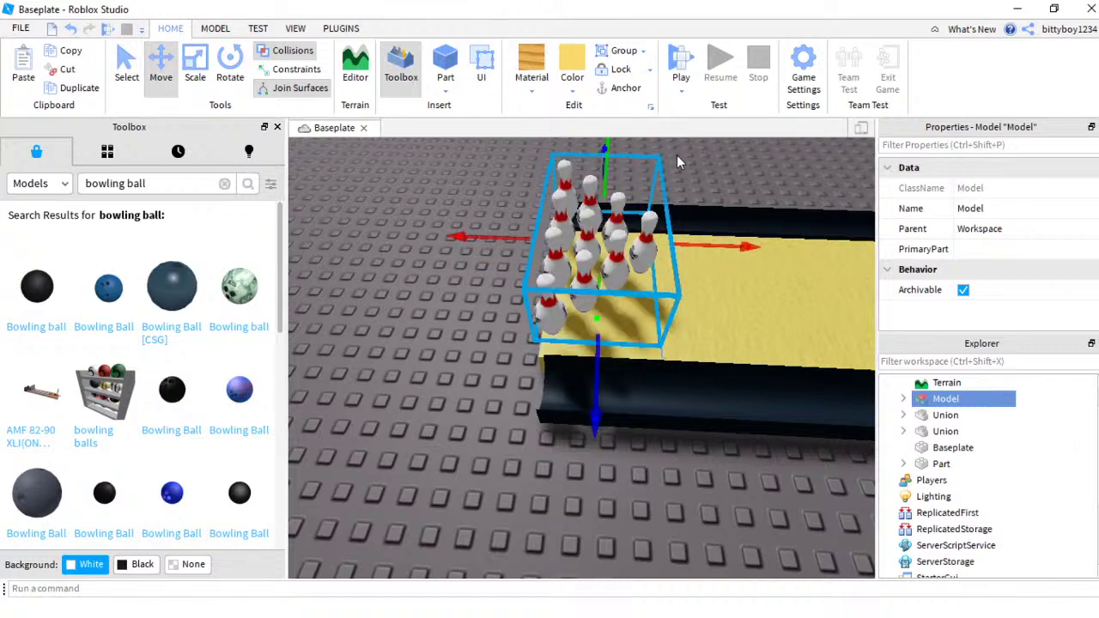
pyautogui.moveTo(691, 165); pyautogui.dragTo(692, 165, button='right')
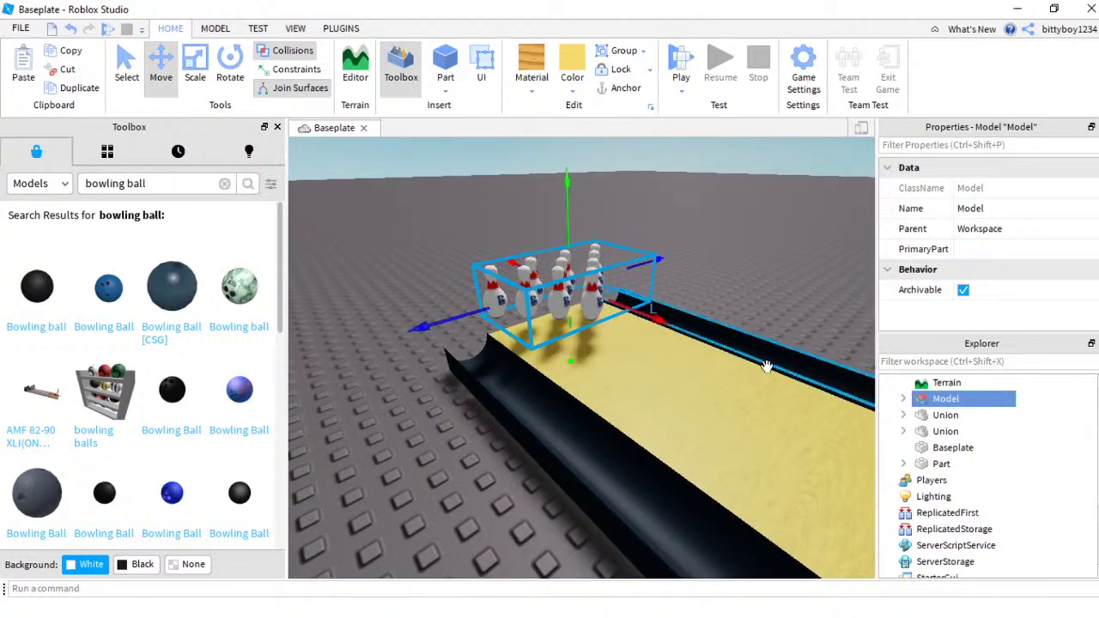
# Step: Set the wooden lane part's size to 7, 0.5, 75
pyautogui.click(707, 437)
pyautogui.scroll(-8, 981, 211)
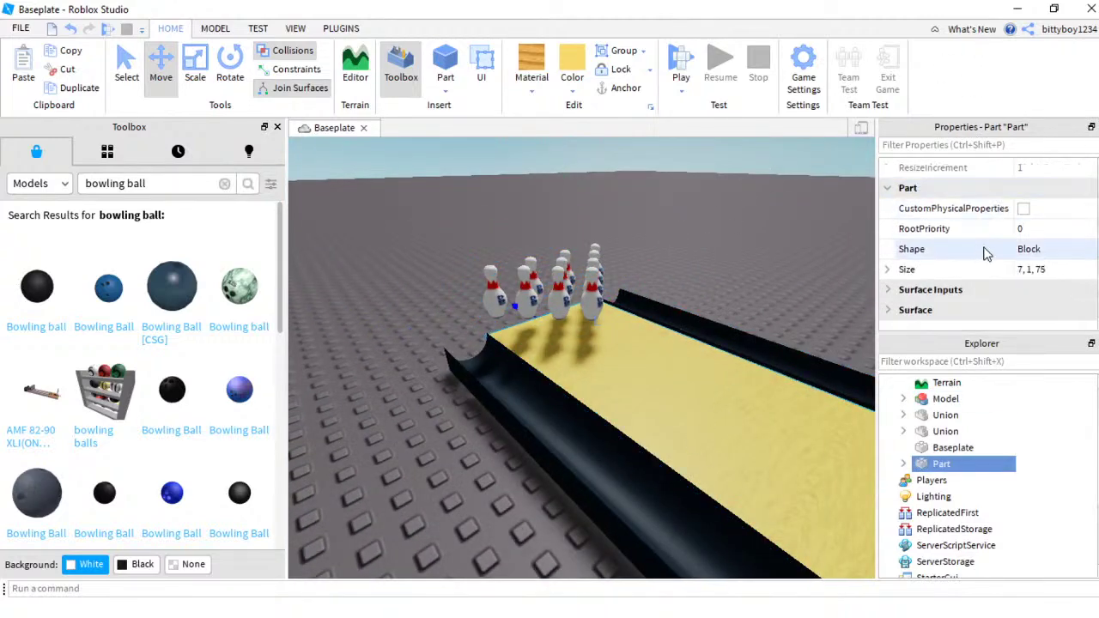
pyautogui.click(1031, 270)
pyautogui.click(1030, 270)
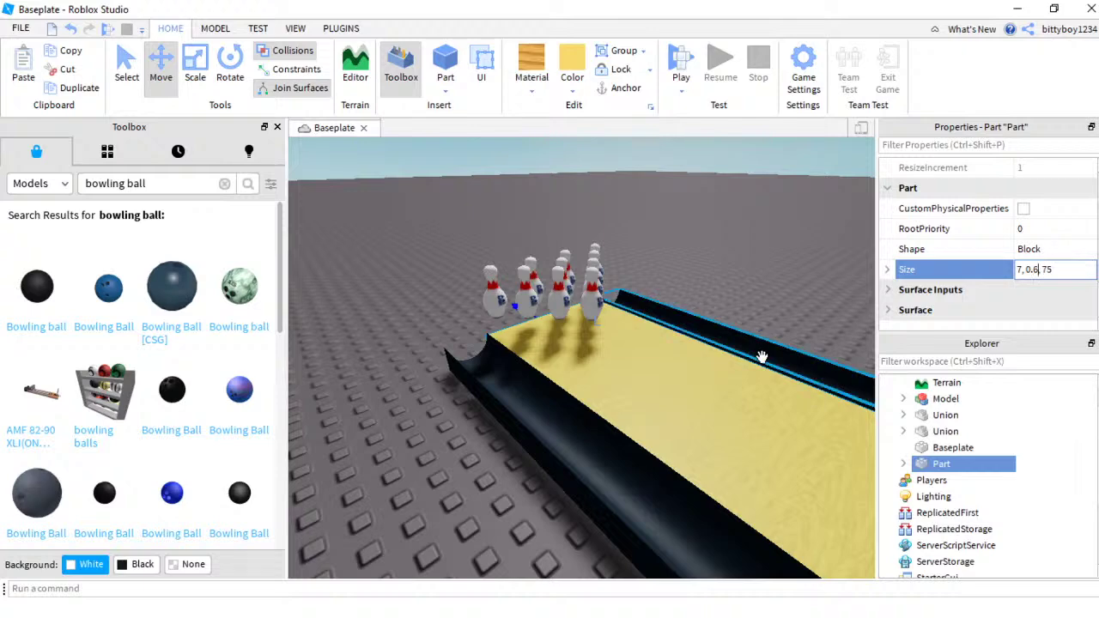
pyautogui.write('0.5')
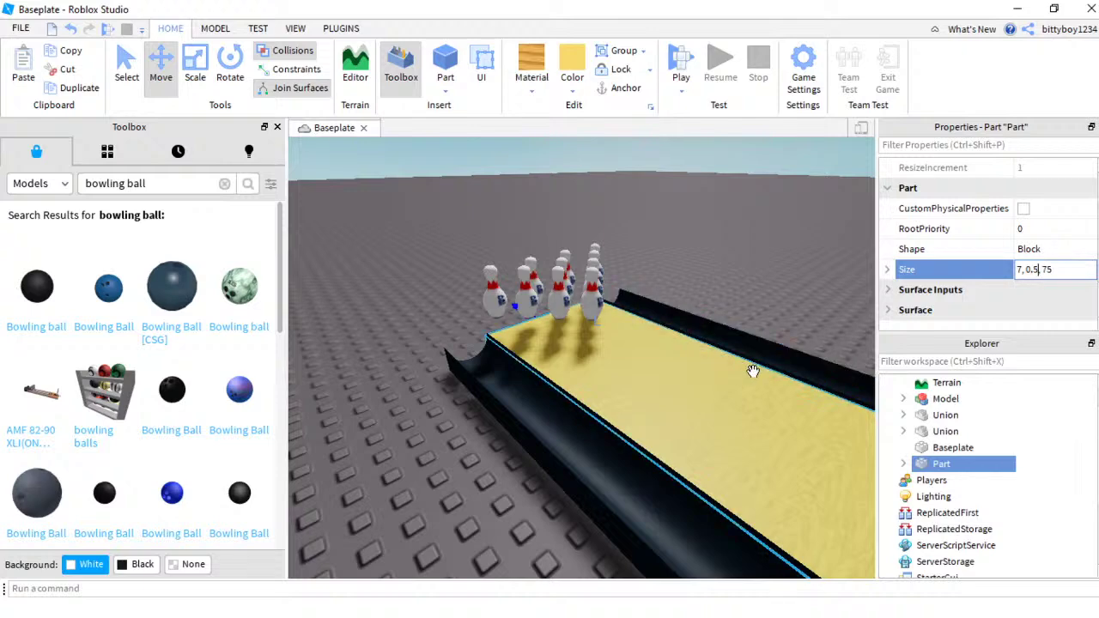
pyautogui.press('Return')
# Step: Set the wooden lane part's size to 7, 1.2, 75
pyautogui.scroll(5, 822, 263)
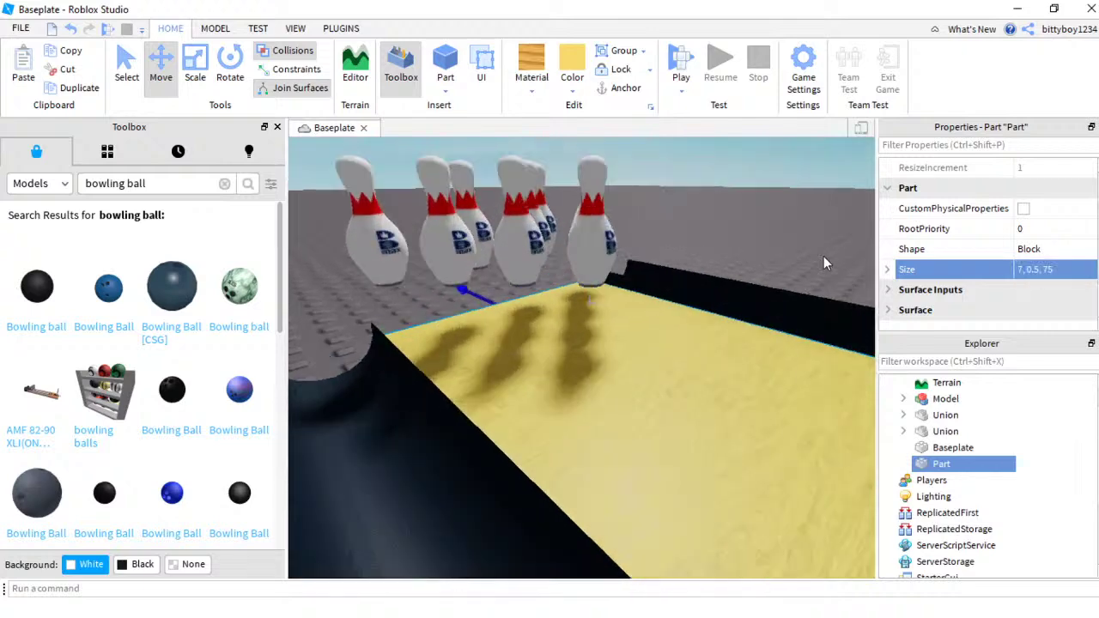
pyautogui.scroll(-8, 822, 262)
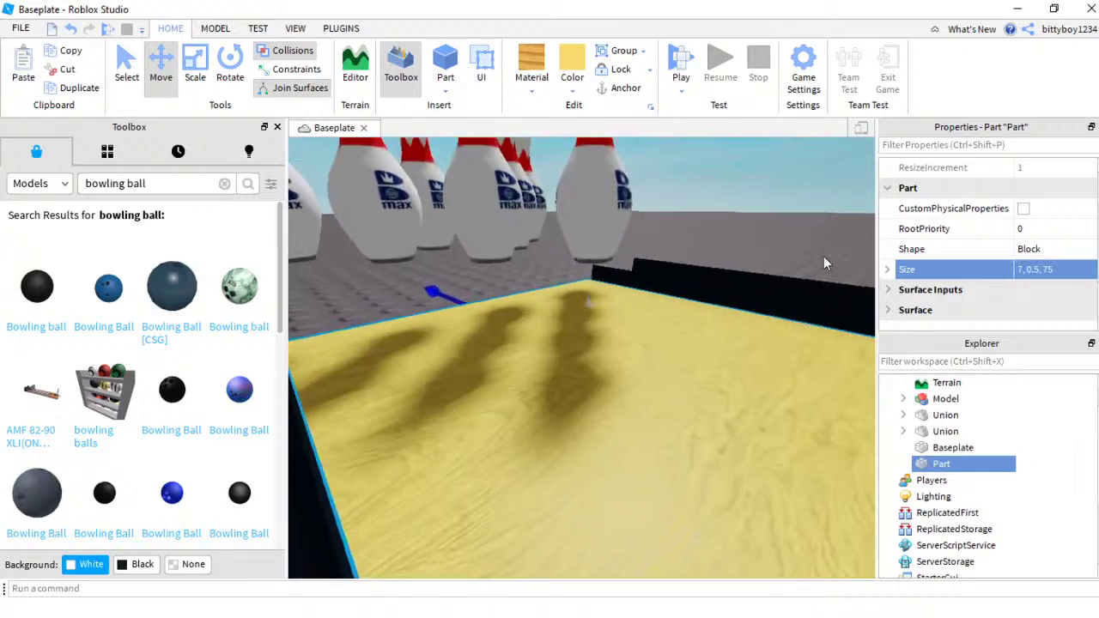
pyautogui.press('a')
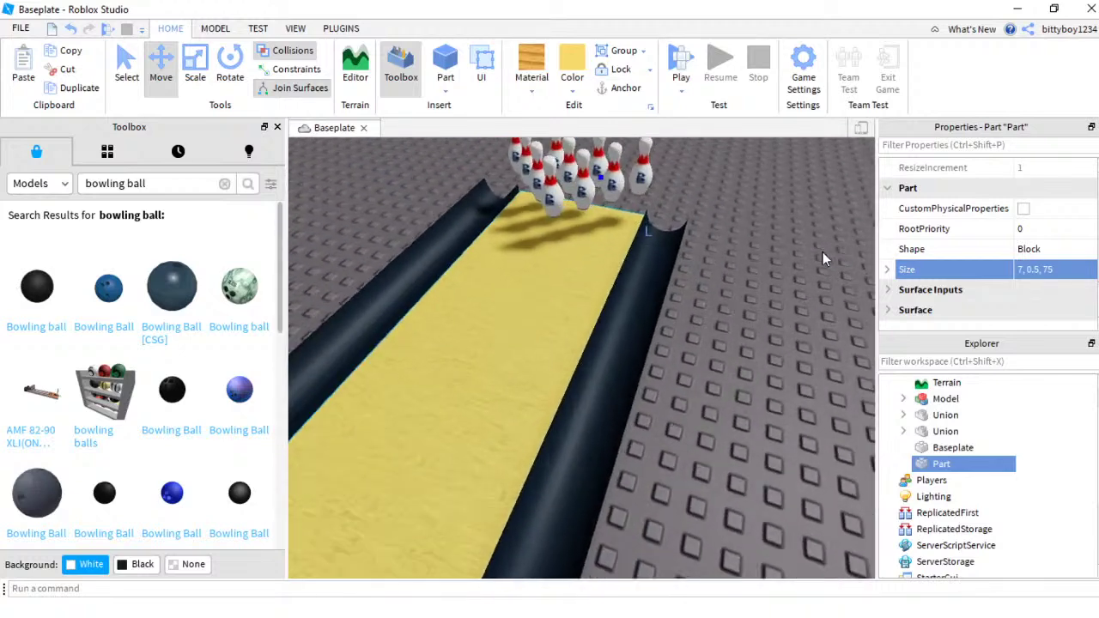
pyautogui.press('w')
pyautogui.moveTo(822, 252); pyautogui.dragTo(821, 260, button='right')
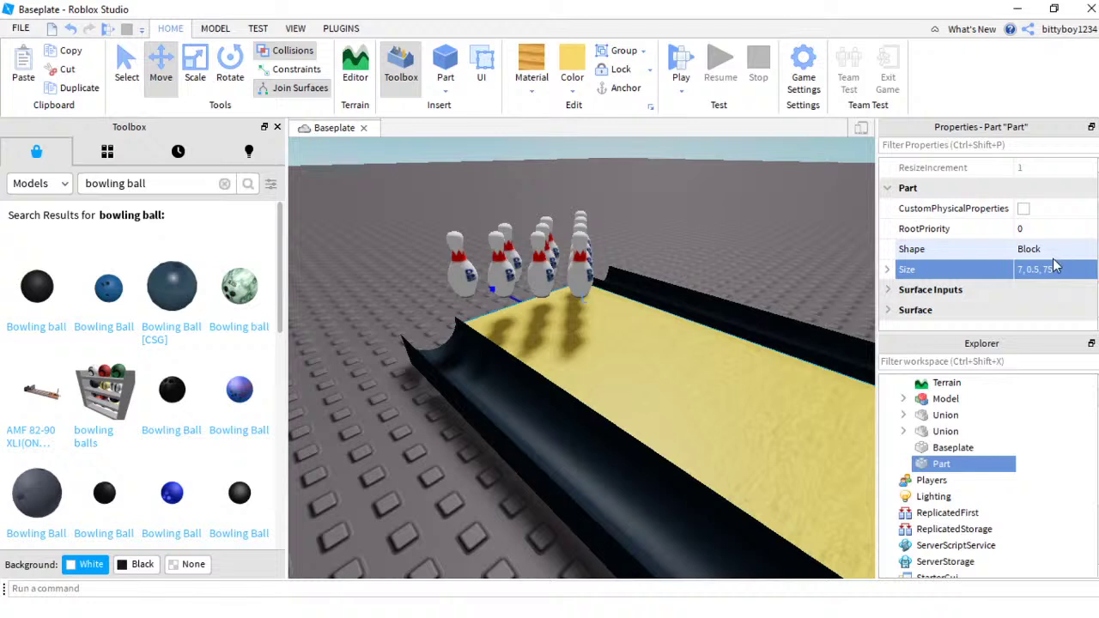
pyautogui.click(1036, 272)
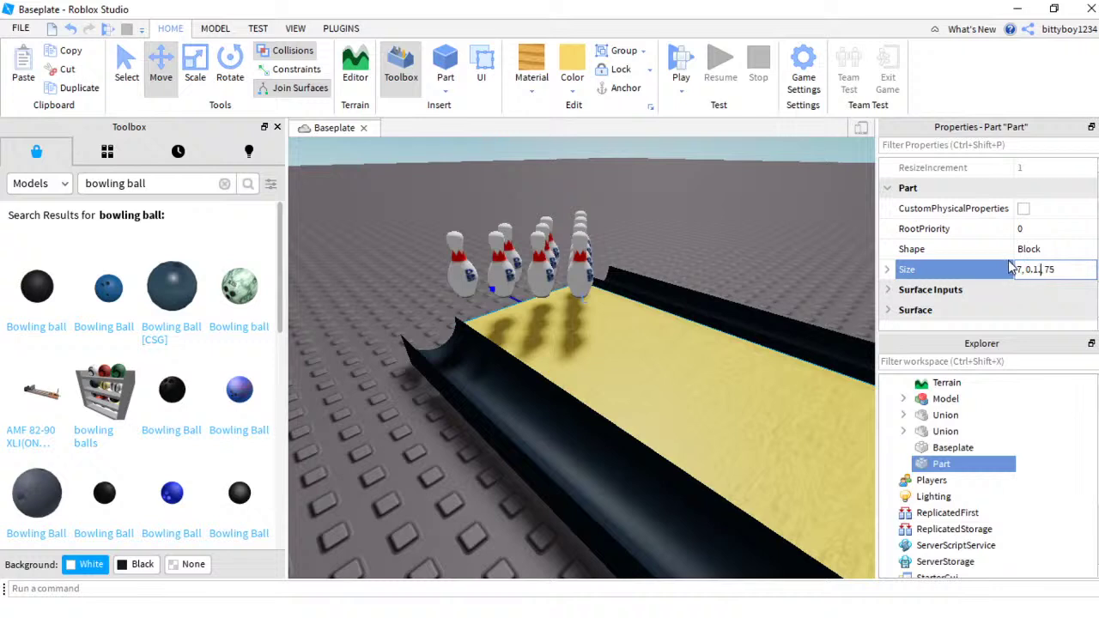
pyautogui.press('Return')
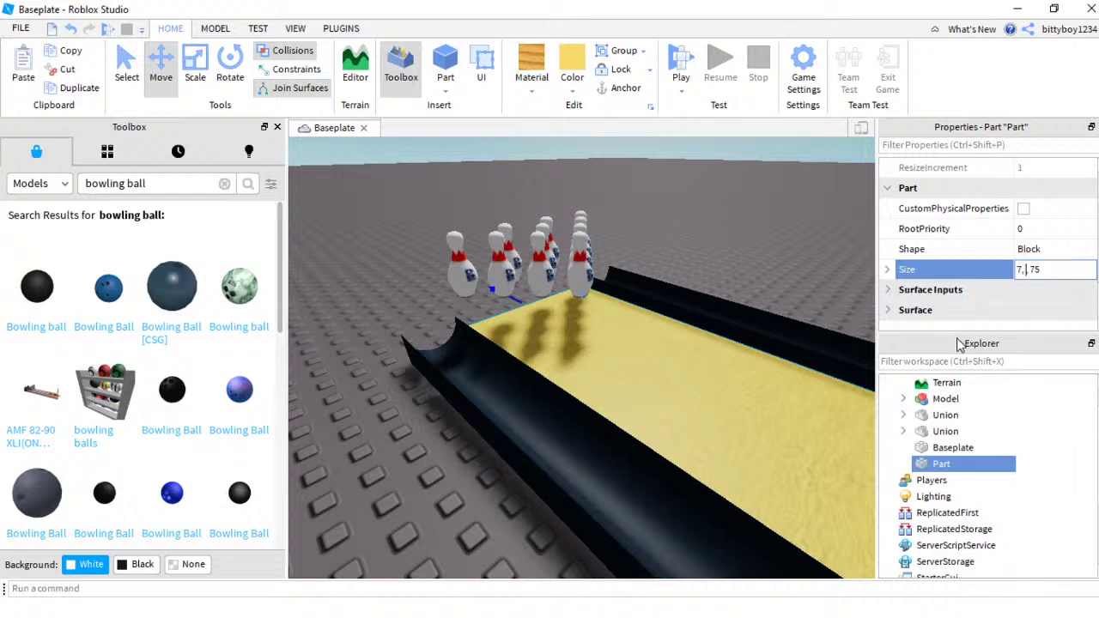
pyautogui.write('.2')
pyautogui.press('Return')
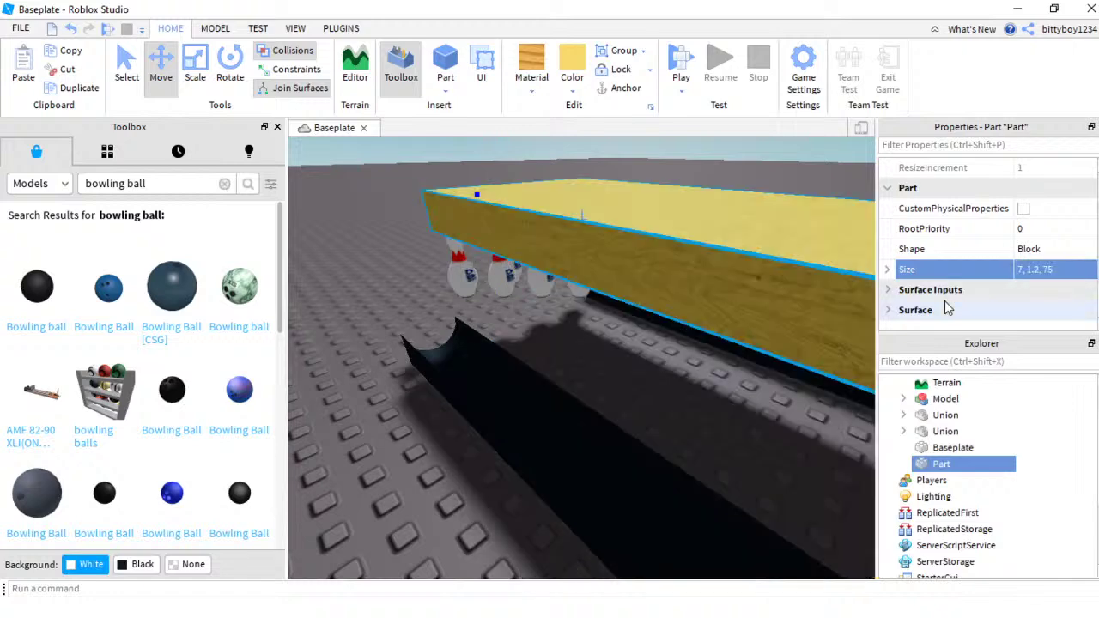
# Step: Slide the lane part back down between the two gutters, aligned with their ends and beneath the pins
pyautogui.scroll(-5, 787, 307)
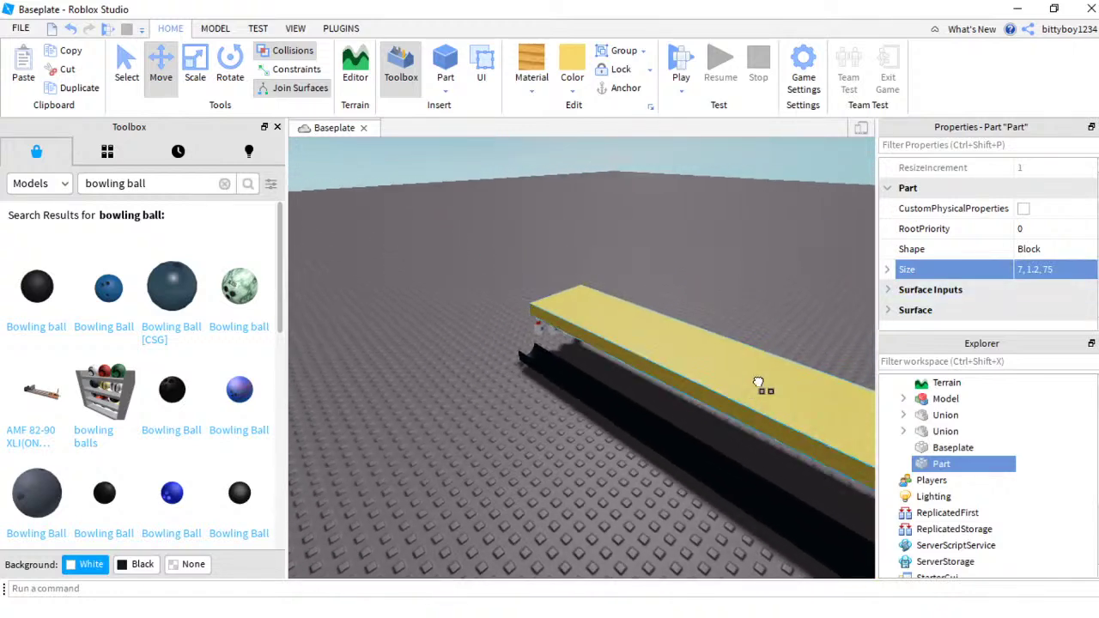
pyautogui.scroll(-5, 759, 384)
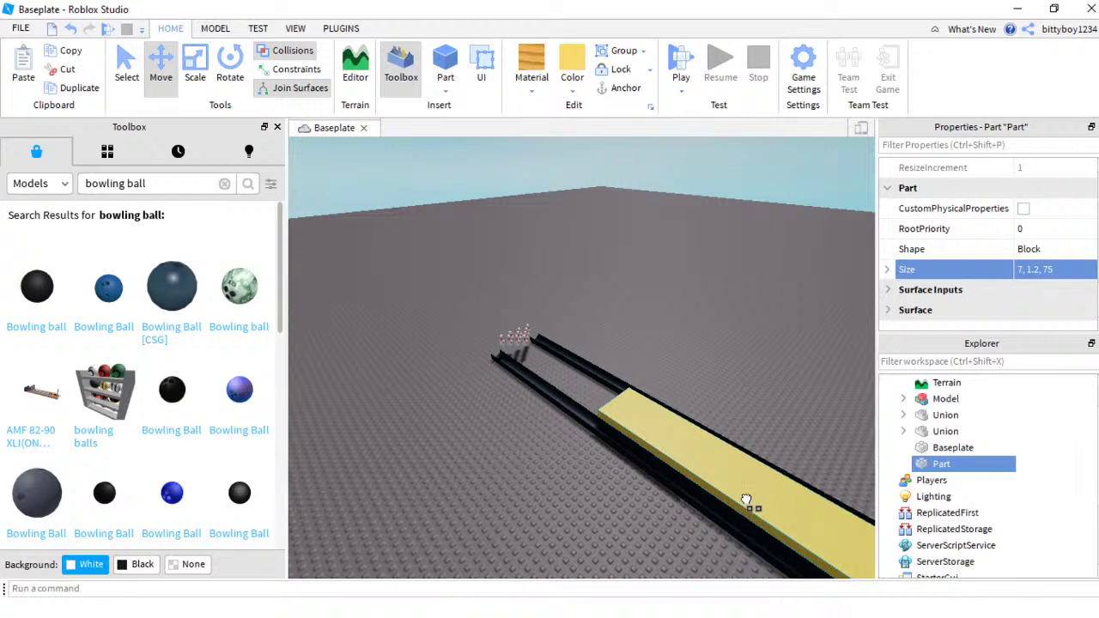
pyautogui.moveTo(746, 499); pyautogui.dragTo(778, 511)
pyautogui.moveTo(777, 512); pyautogui.dragTo(778, 511, button='right')
pyautogui.moveTo(778, 512); pyautogui.dragTo(525, 482)
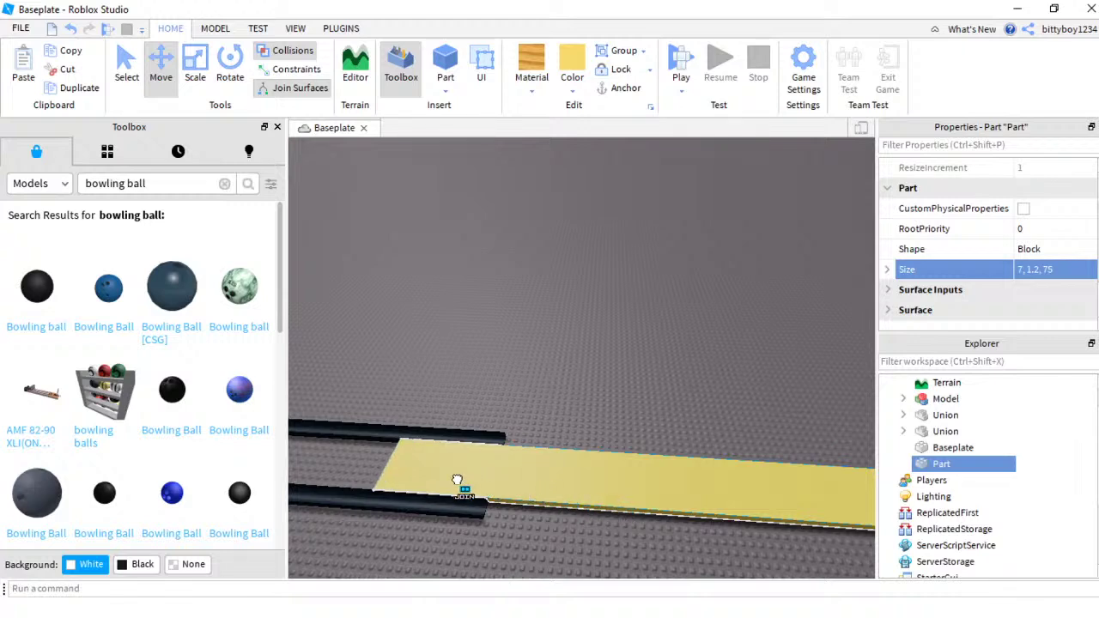
pyautogui.moveTo(457, 480); pyautogui.dragTo(457, 479)
pyautogui.moveTo(634, 442); pyautogui.dragTo(677, 430, button='right')
pyautogui.moveTo(718, 417); pyautogui.dragTo(575, 466)
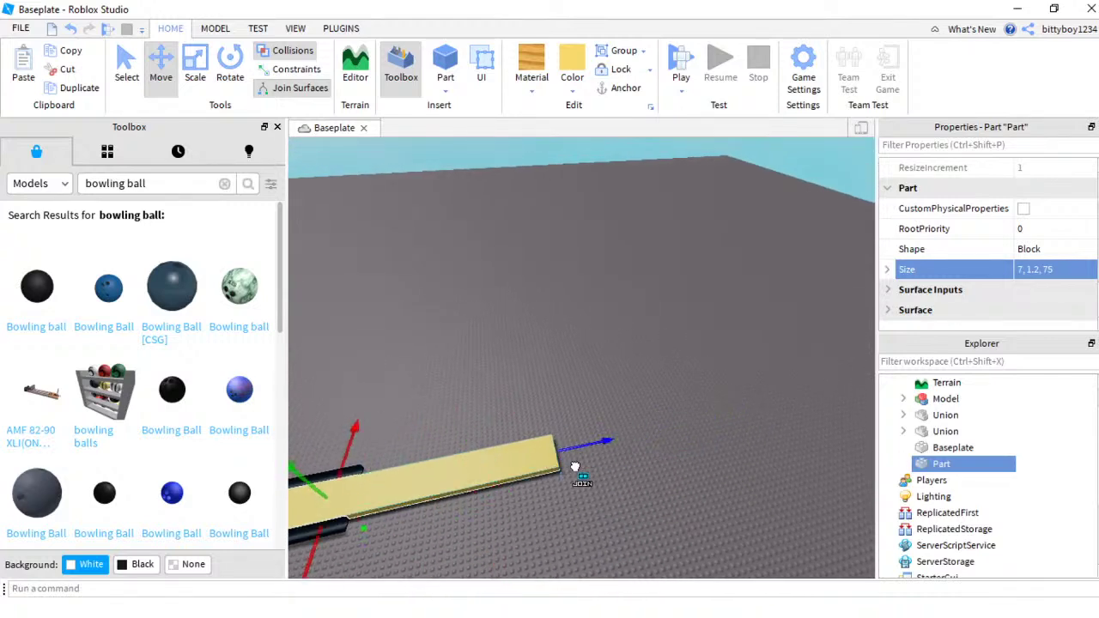
pyautogui.moveTo(575, 468); pyautogui.dragTo(515, 476, button='right')
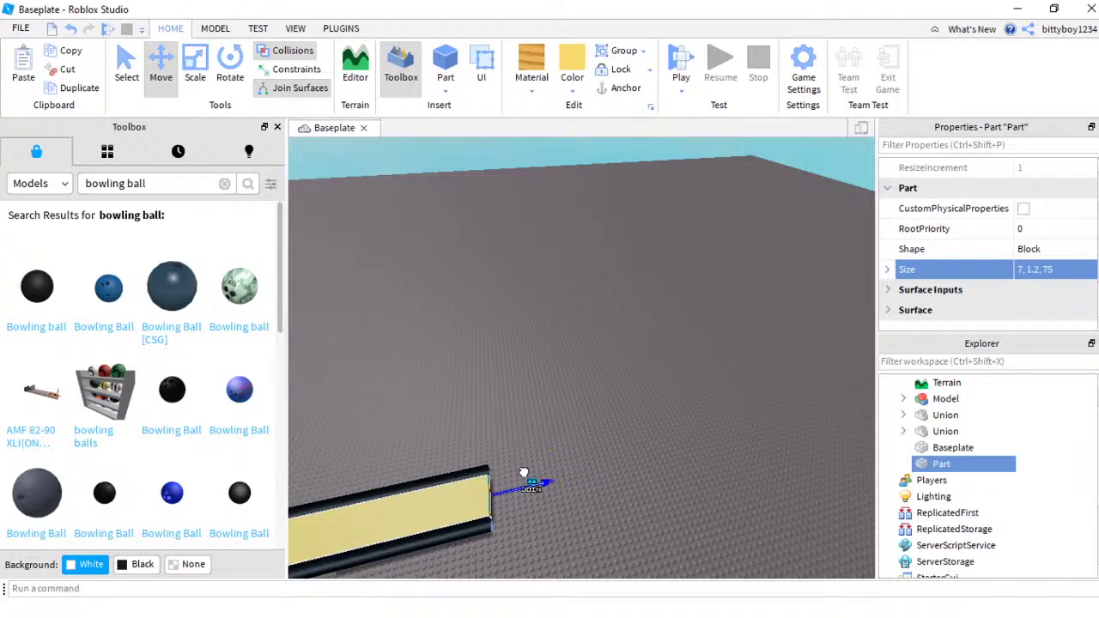
pyautogui.moveTo(524, 472); pyautogui.dragTo(526, 472)
# Step: Move the grouped pins off the end of the lane onto the baseplate beside it
pyautogui.moveTo(561, 456); pyautogui.dragTo(563, 454, button='right')
pyautogui.scroll(10, 564, 458)
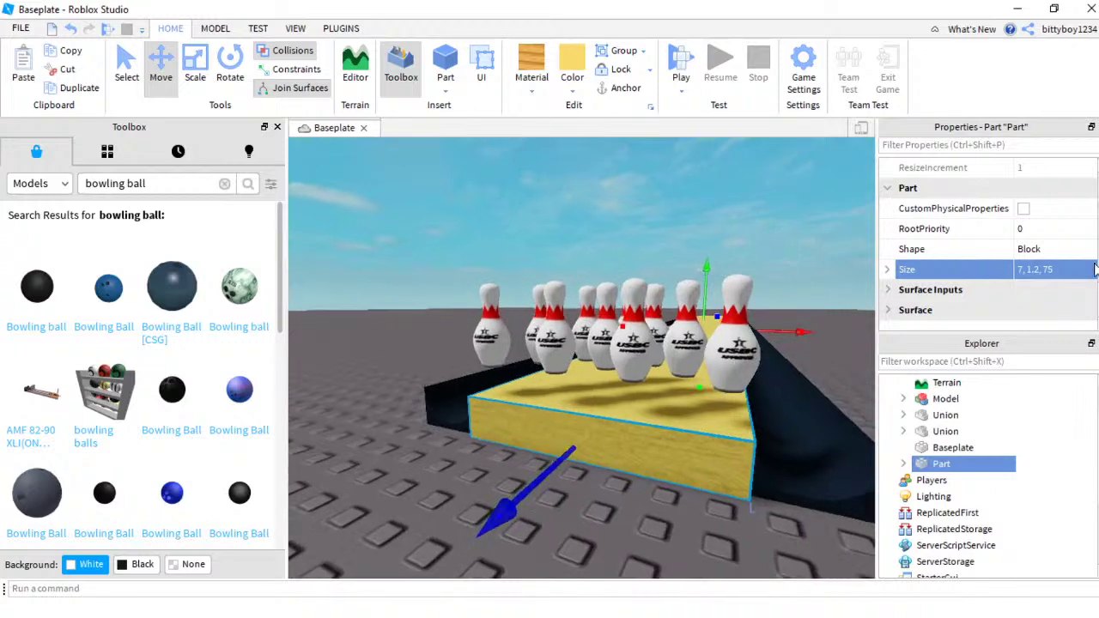
pyautogui.moveTo(728, 355); pyautogui.dragTo(438, 550)
pyautogui.moveTo(528, 444); pyautogui.dragTo(434, 500)
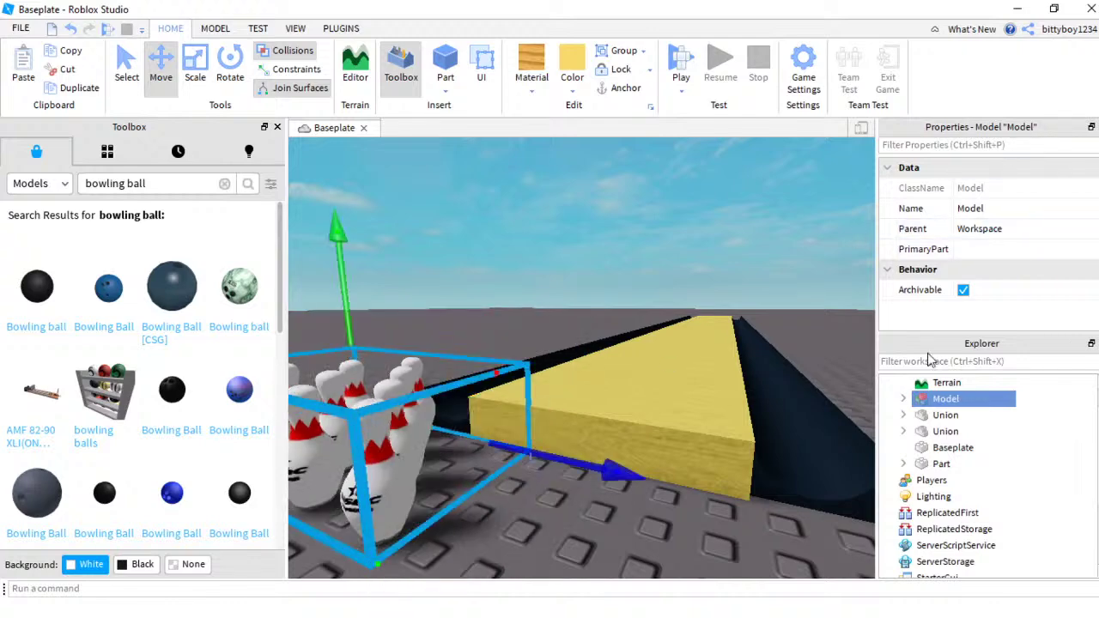
# Step: Thicken the wooden lane by setting its size to 7, 1.4, 75
pyautogui.click(658, 350)
pyautogui.scroll(-5, 1061, 189)
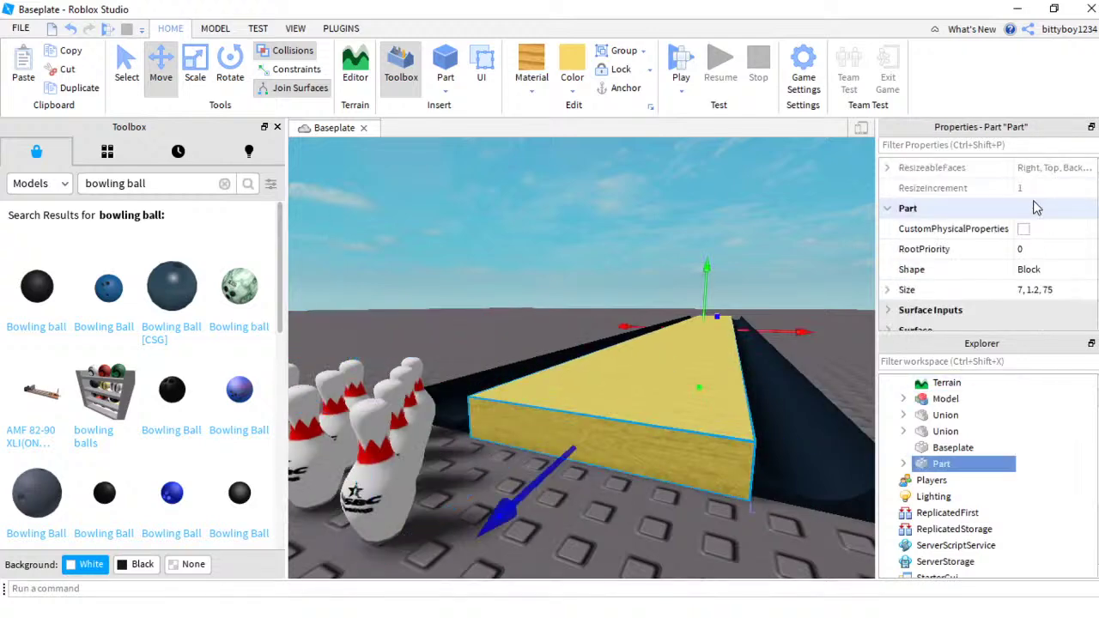
pyautogui.click(1036, 289)
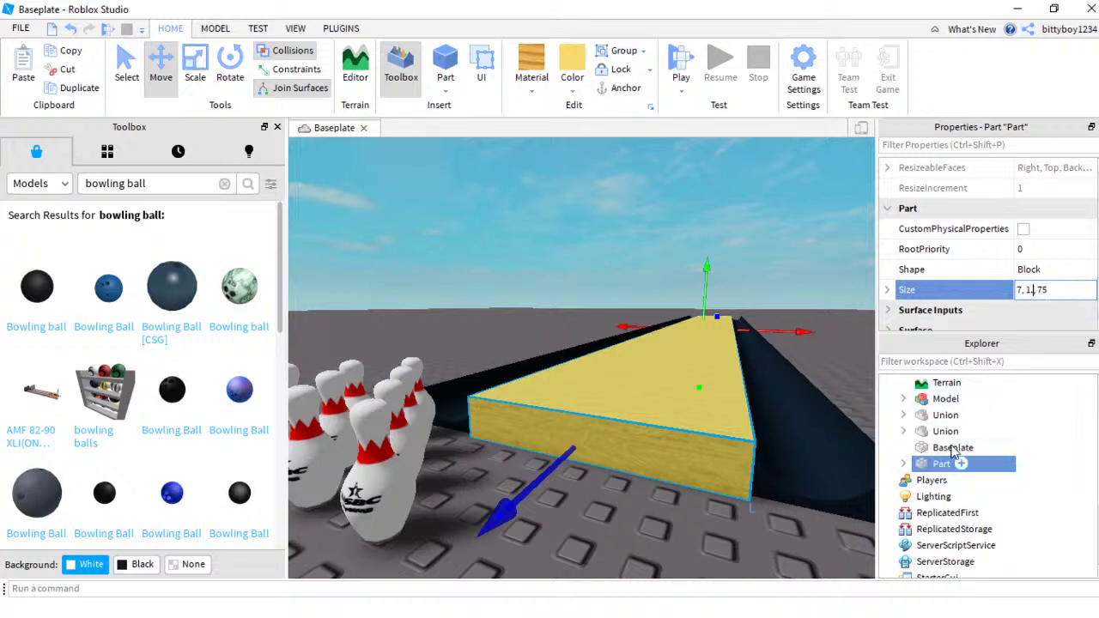
pyautogui.press('Return')
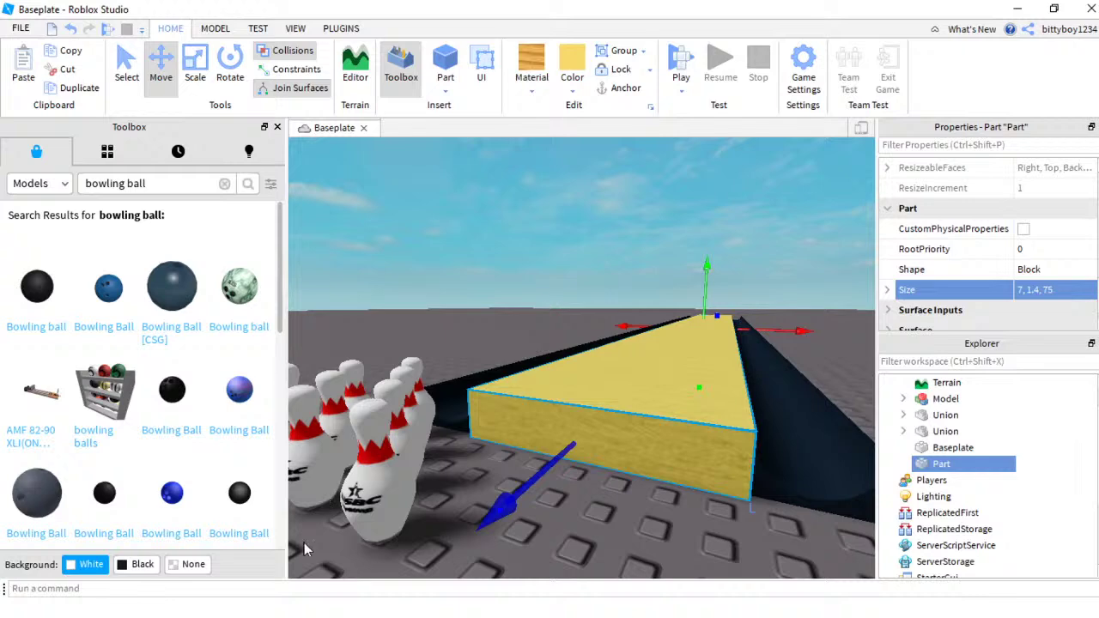
# Step: Move the grouped pins back onto the far end of the wooden lane, raised slightly and centred between the gutters
pyautogui.moveTo(352, 501); pyautogui.dragTo(658, 324)
pyautogui.moveTo(657, 324); pyautogui.dragTo(553, 333, button='right')
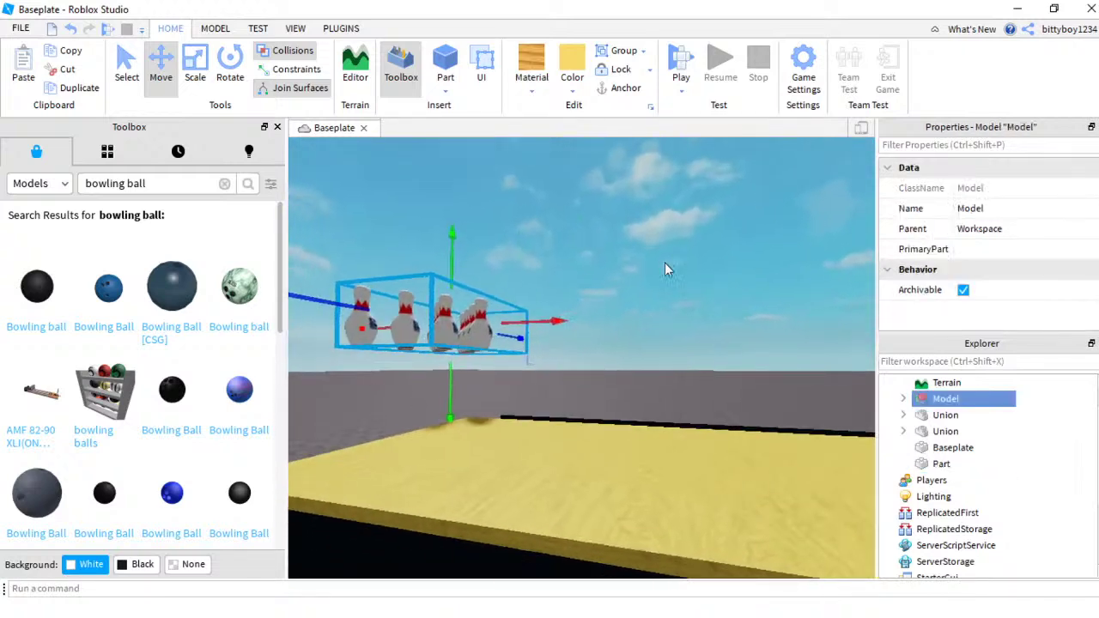
pyautogui.moveTo(665, 262); pyautogui.dragTo(623, 249, button='right')
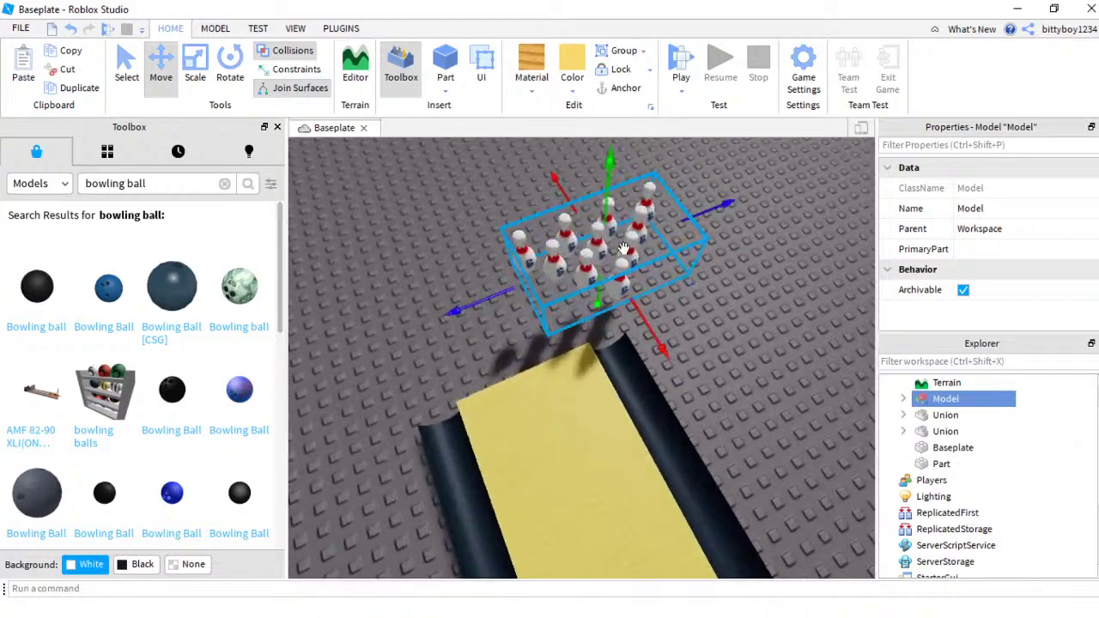
pyautogui.moveTo(622, 251); pyautogui.dragTo(511, 368)
pyautogui.scroll(4, 659, 327)
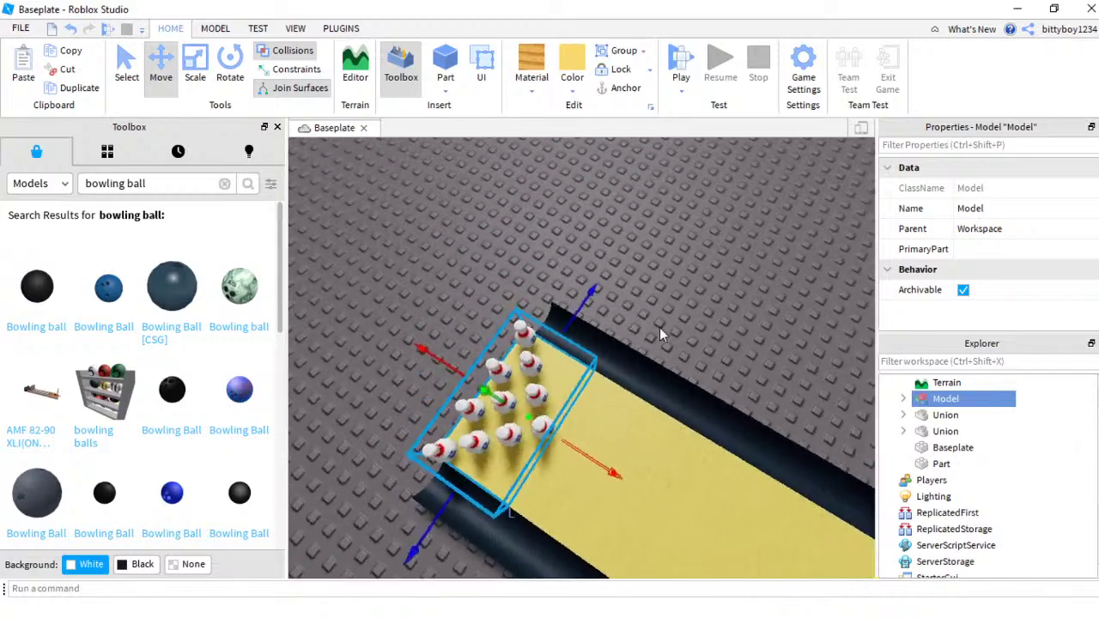
pyautogui.scroll(-4, 659, 327)
pyautogui.moveTo(659, 327); pyautogui.dragTo(644, 318, button='right')
pyautogui.scroll(6, 659, 327)
pyautogui.scroll(-4, 644, 318)
pyautogui.moveTo(597, 401); pyautogui.dragTo(596, 388)
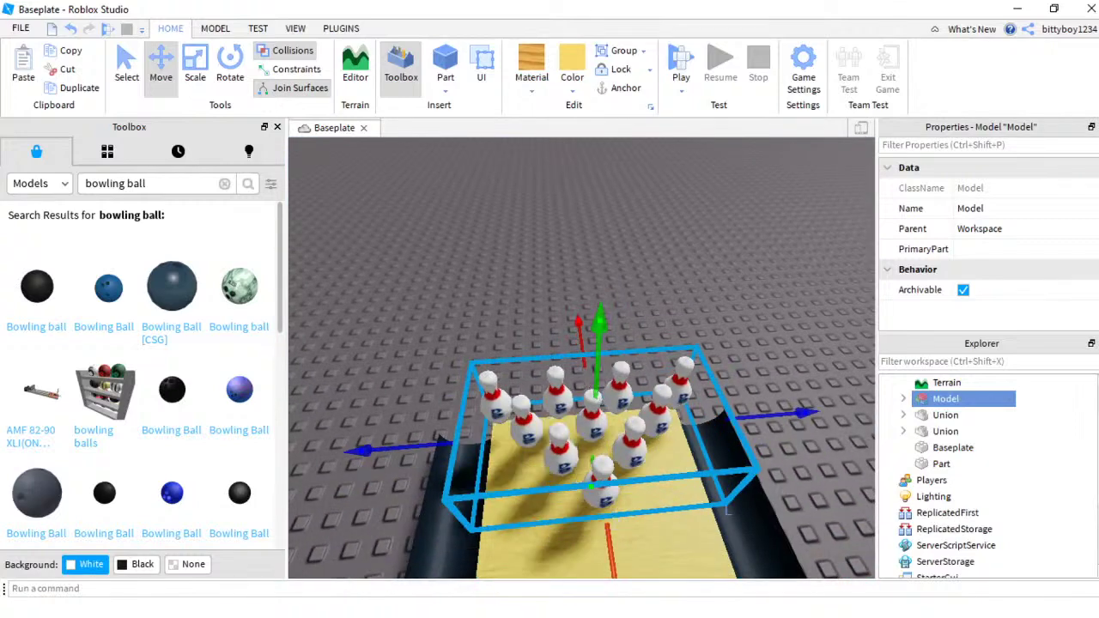
# Step: Check the live chat in Streamlabs OBS and return to Roblox Studio to examine how the pins sit on the lane
pyautogui.click(347, 611)
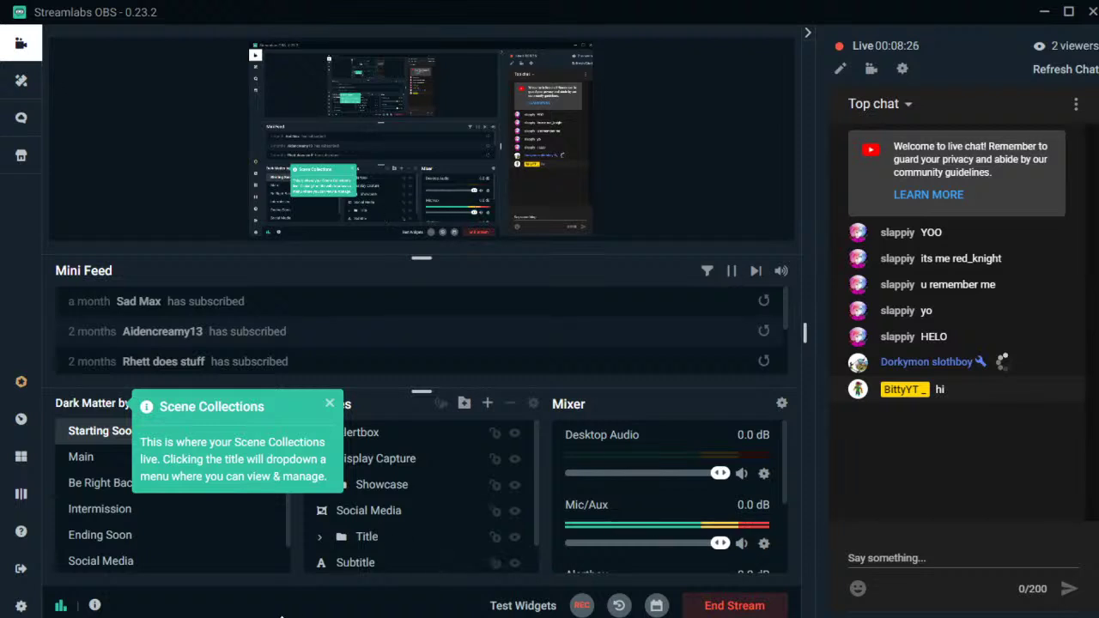
pyautogui.click(1043, 13)
pyautogui.moveTo(818, 324); pyautogui.dragTo(827, 340, button='right')
pyautogui.press('a')
pyautogui.click(831, 337)
pyautogui.press('w')
pyautogui.scroll(-2, 757, 338)
pyautogui.click(753, 336)
pyautogui.click(696, 319)
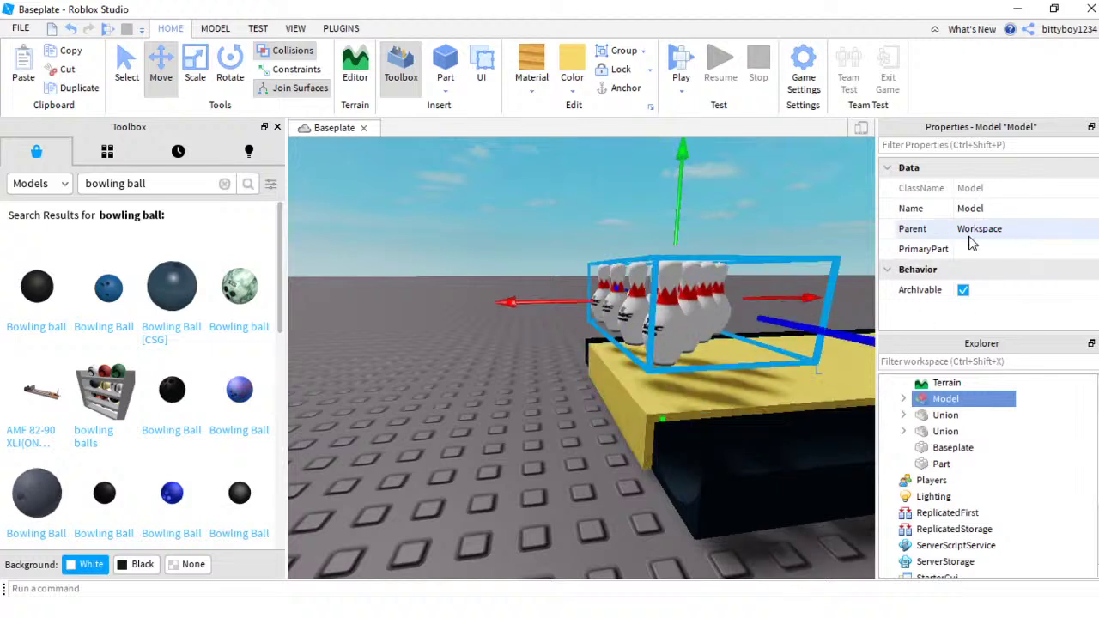
pyautogui.click(626, 410)
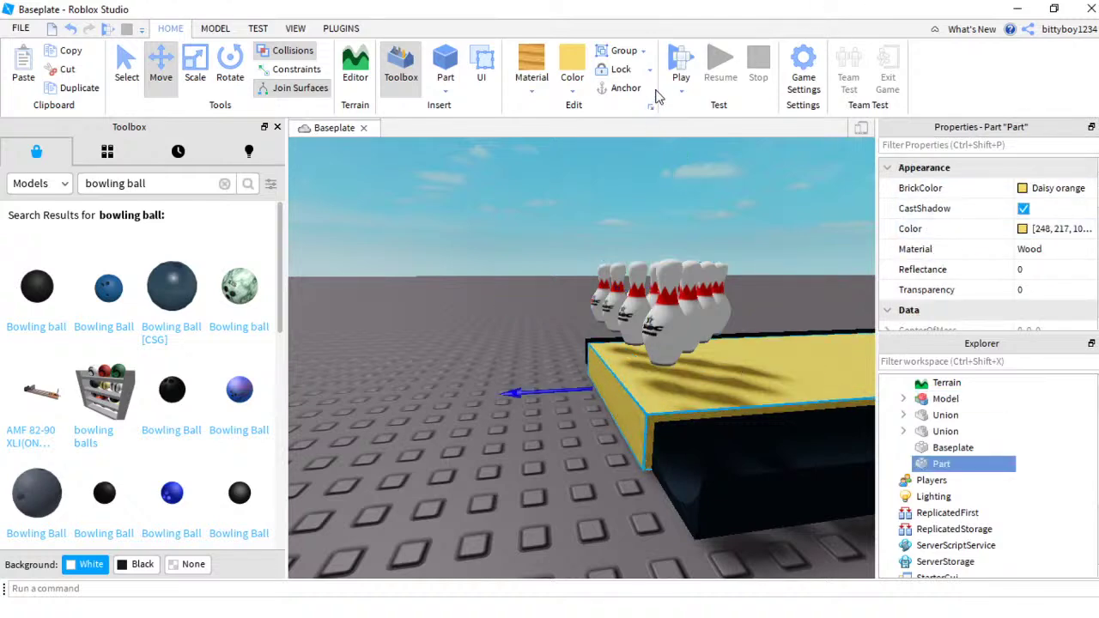
# Step: Play-test the place by equipping the Ball and throwing it down the lane at the pins, and stop the test
pyautogui.click(681, 58)
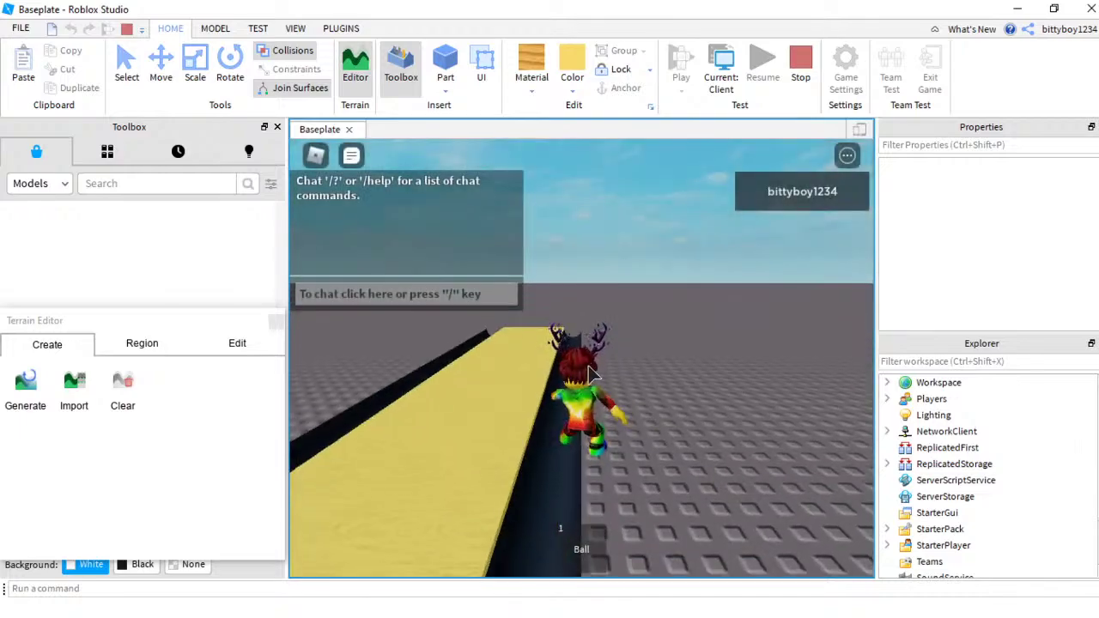
pyautogui.moveTo(588, 366); pyautogui.dragTo(817, 334, button='right')
pyautogui.press('w')
pyautogui.press('1')
pyautogui.scroll(-3, 778, 260)
pyautogui.scroll(2, 646, 381)
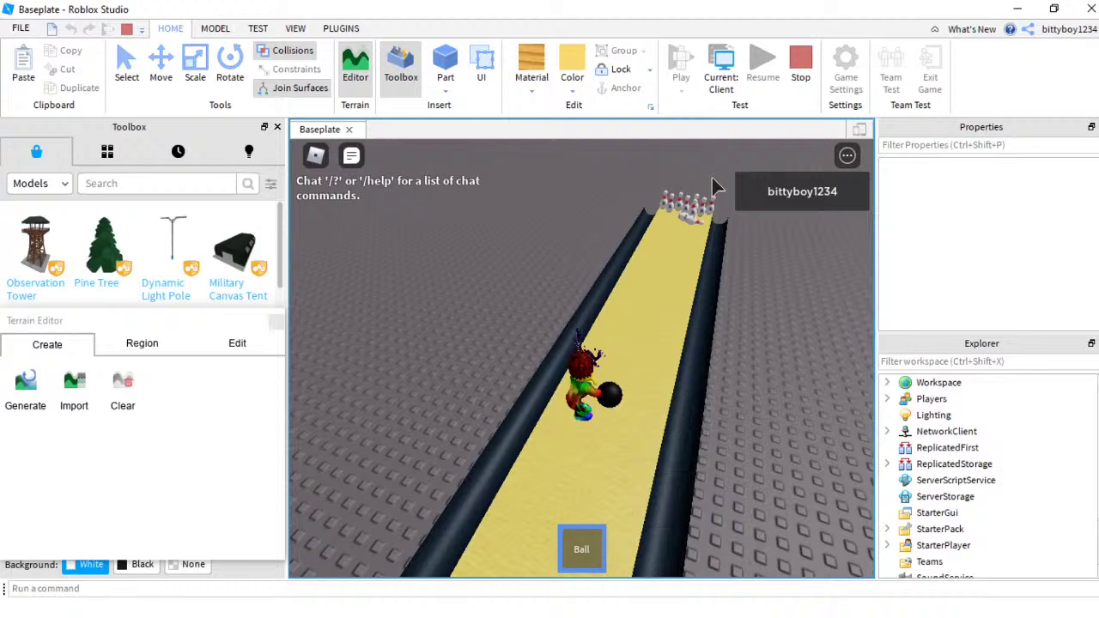
pyautogui.click(675, 210)
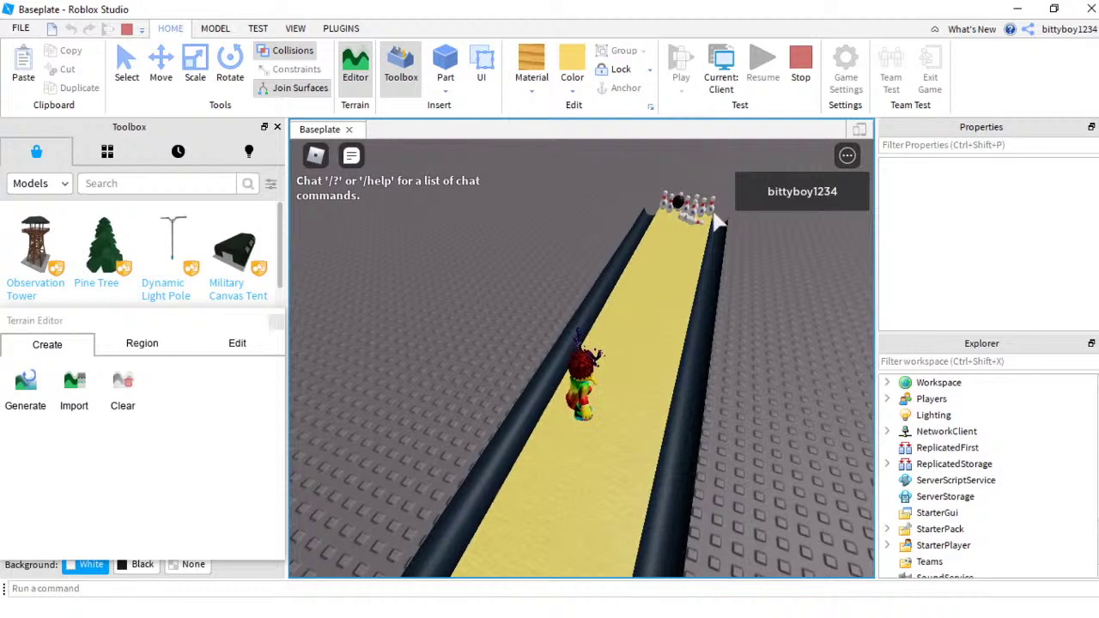
pyautogui.click(798, 60)
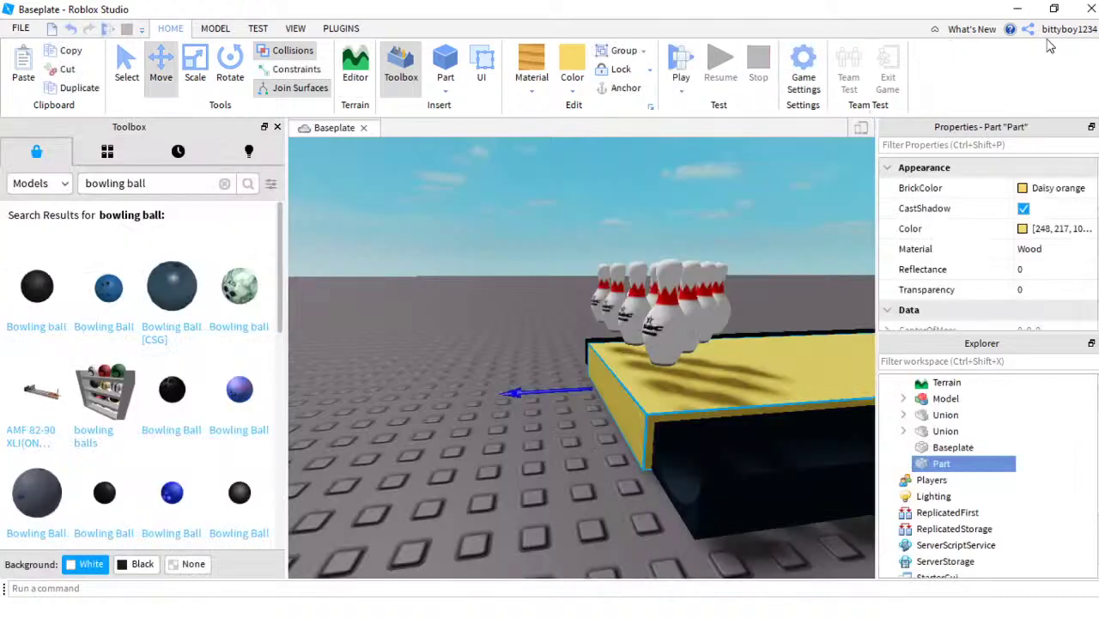
# Step: Move the grouped pins off the lane onto the baseplate and ungroup them into separate pins
pyautogui.moveTo(614, 339); pyautogui.dragTo(429, 412)
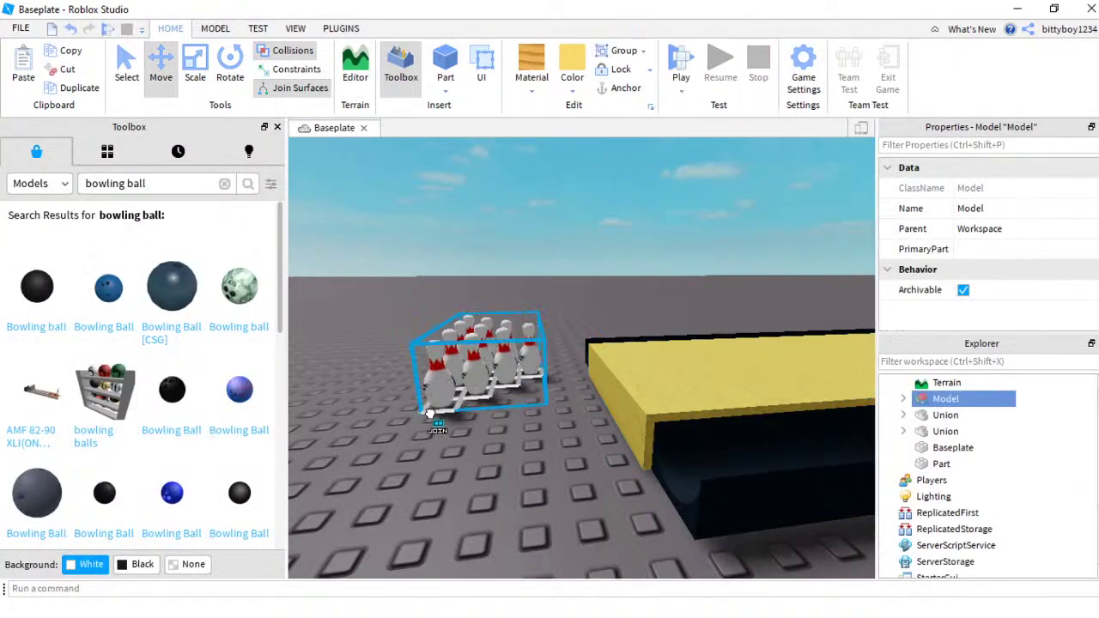
pyautogui.moveTo(428, 395); pyautogui.dragTo(423, 384, button='right')
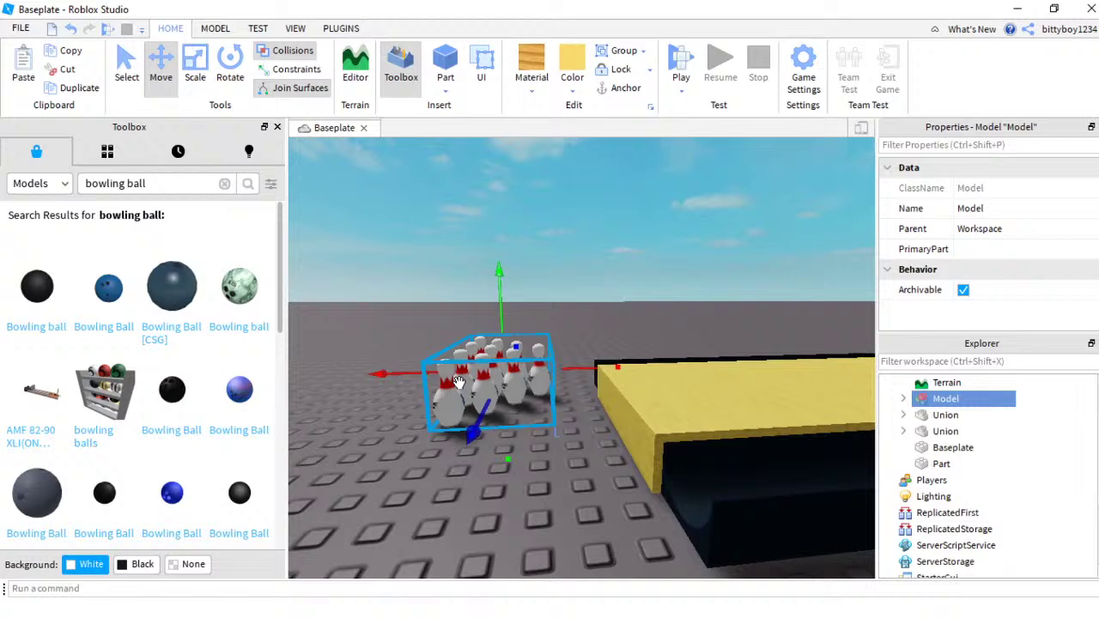
pyautogui.rightClick(459, 385)
pyautogui.click(566, 144)
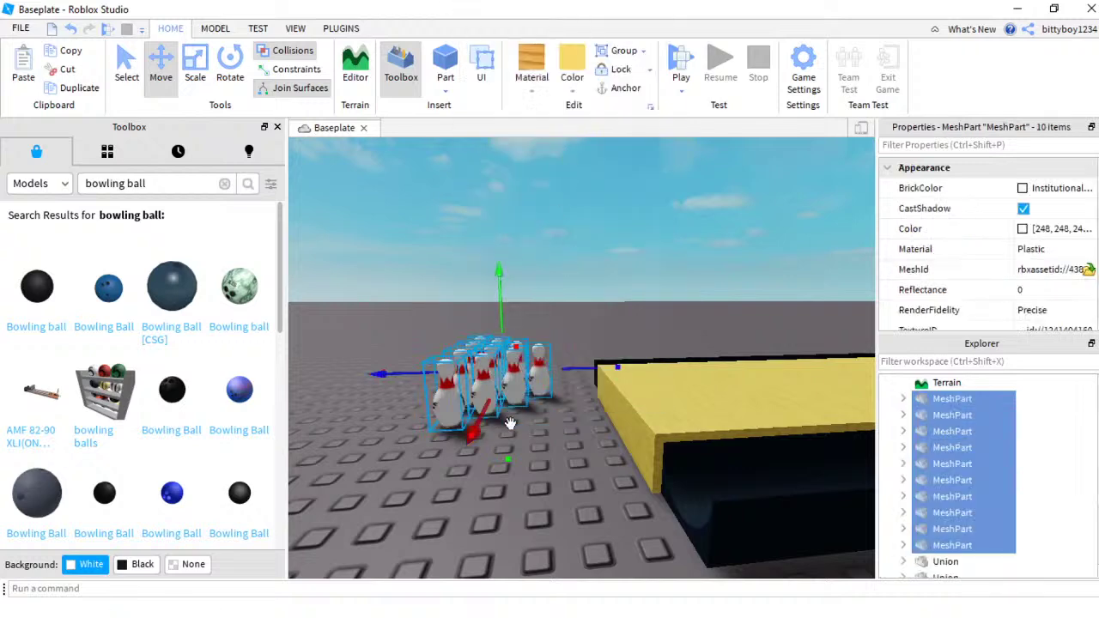
# Step: Place four individual pins in an evenly spaced back row across the end of the wooden lane
pyautogui.click(553, 378)
pyautogui.moveTo(586, 389); pyautogui.dragTo(687, 410)
pyautogui.moveTo(648, 458); pyautogui.dragTo(651, 466, button='right')
pyautogui.press('a')
pyautogui.moveTo(525, 525); pyautogui.dragTo(496, 330)
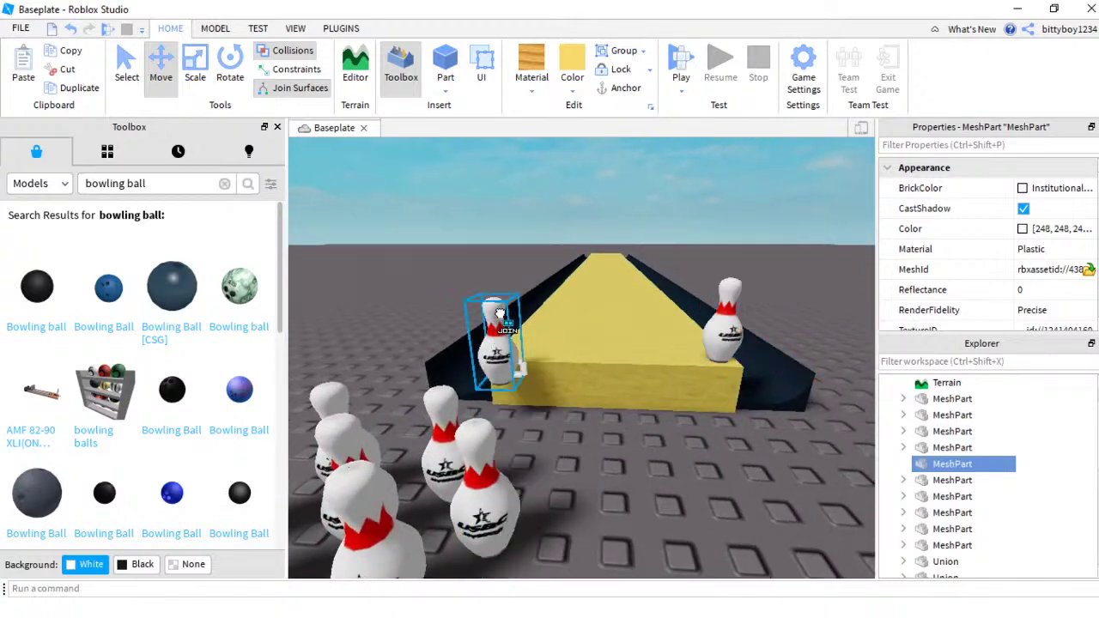
pyautogui.moveTo(482, 455); pyautogui.dragTo(578, 316)
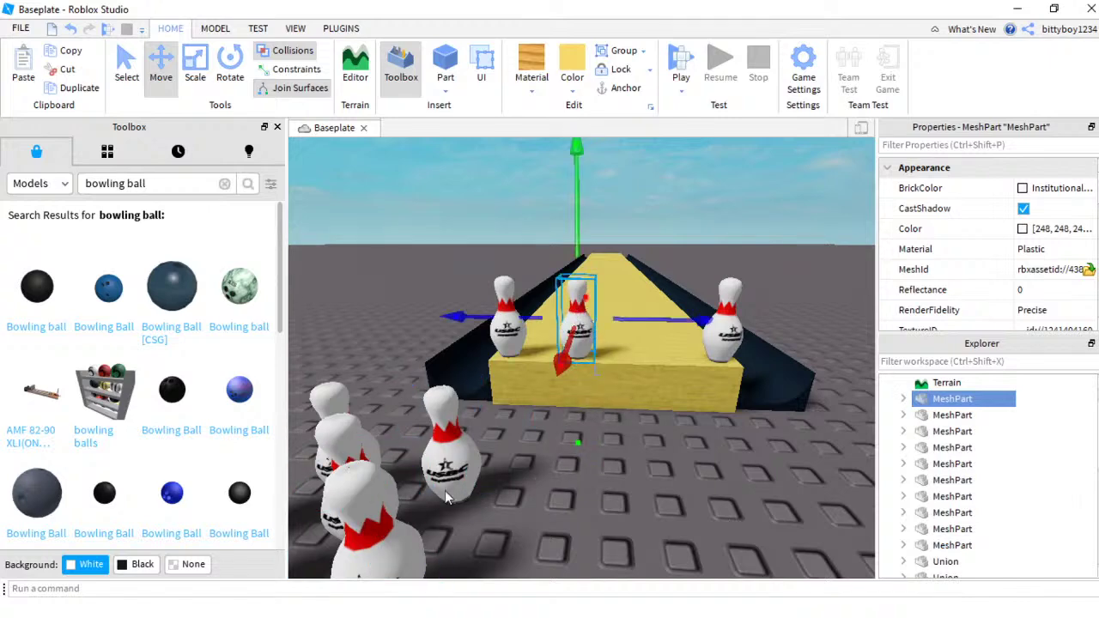
pyautogui.moveTo(445, 490); pyautogui.dragTo(661, 343)
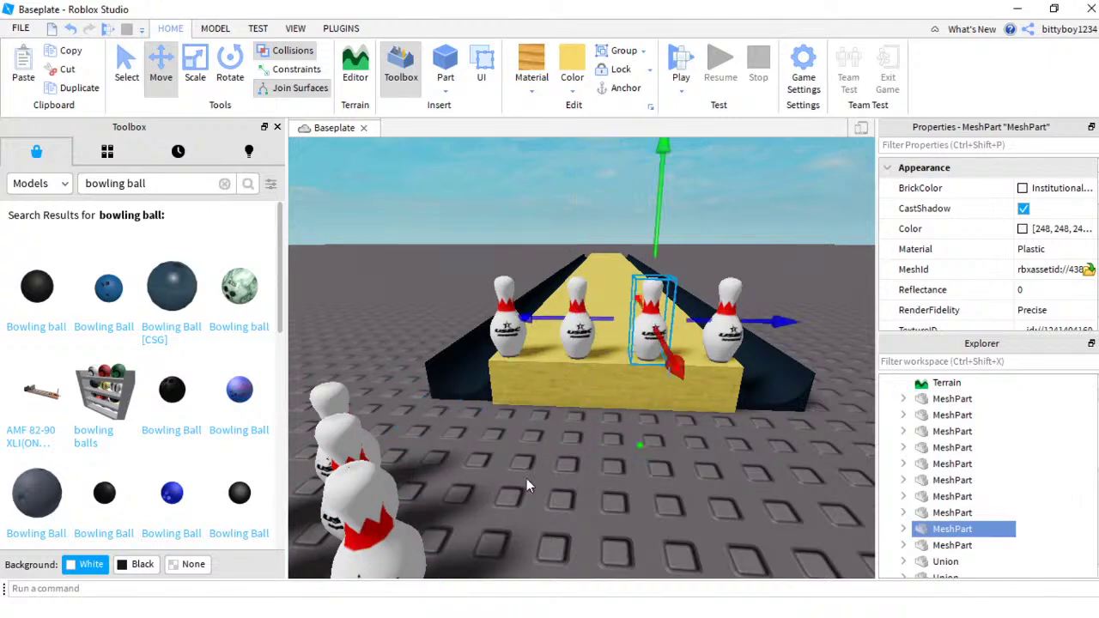
# Step: Place three more pins on the lane as a second row, staggered in front of the four-pin back row
pyautogui.moveTo(565, 447)
pyautogui.mouseDown(button='right')
pyautogui.moveTo(577, 441)
pyautogui.moveTo(567, 445)
pyautogui.mouseUp(button='right')
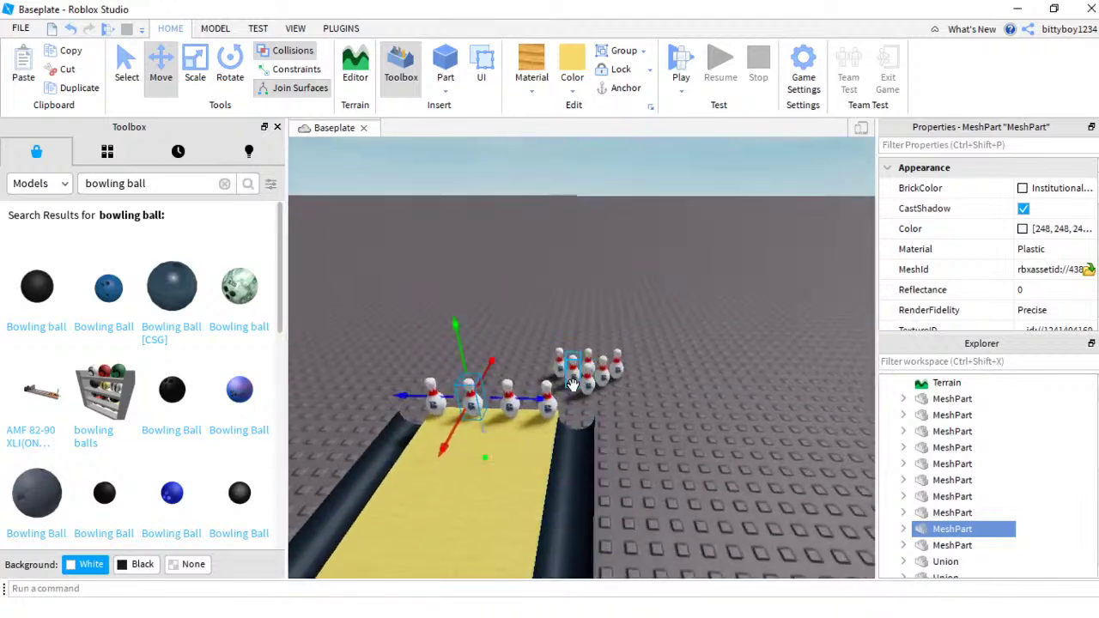
pyautogui.moveTo(585, 378); pyautogui.dragTo(524, 428)
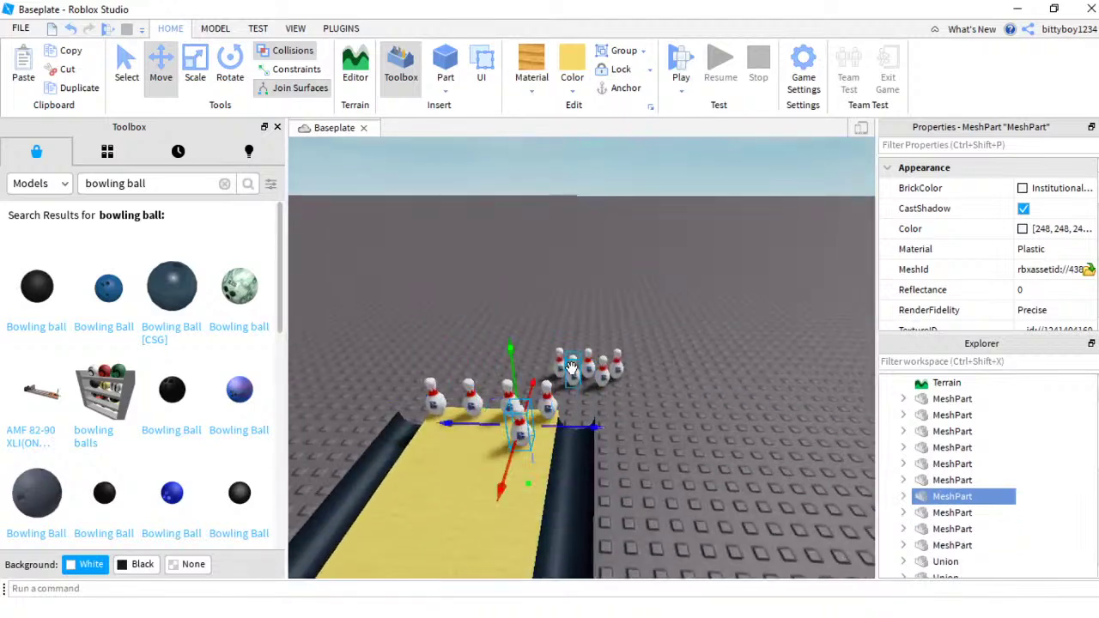
pyautogui.moveTo(574, 375); pyautogui.dragTo(482, 435)
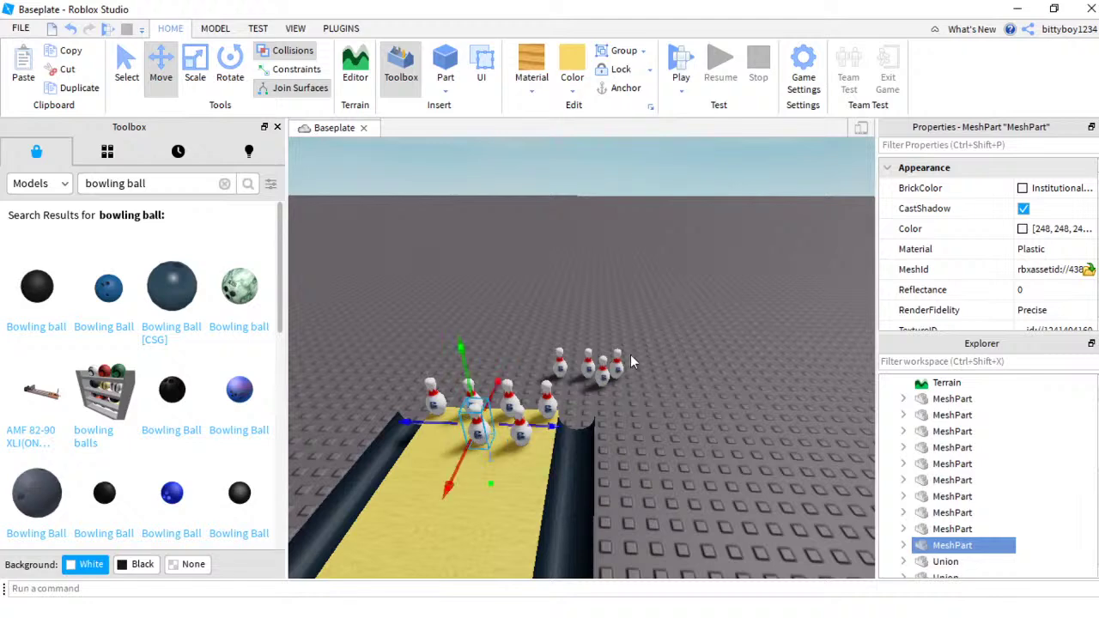
pyautogui.click(602, 378)
pyautogui.press('a')
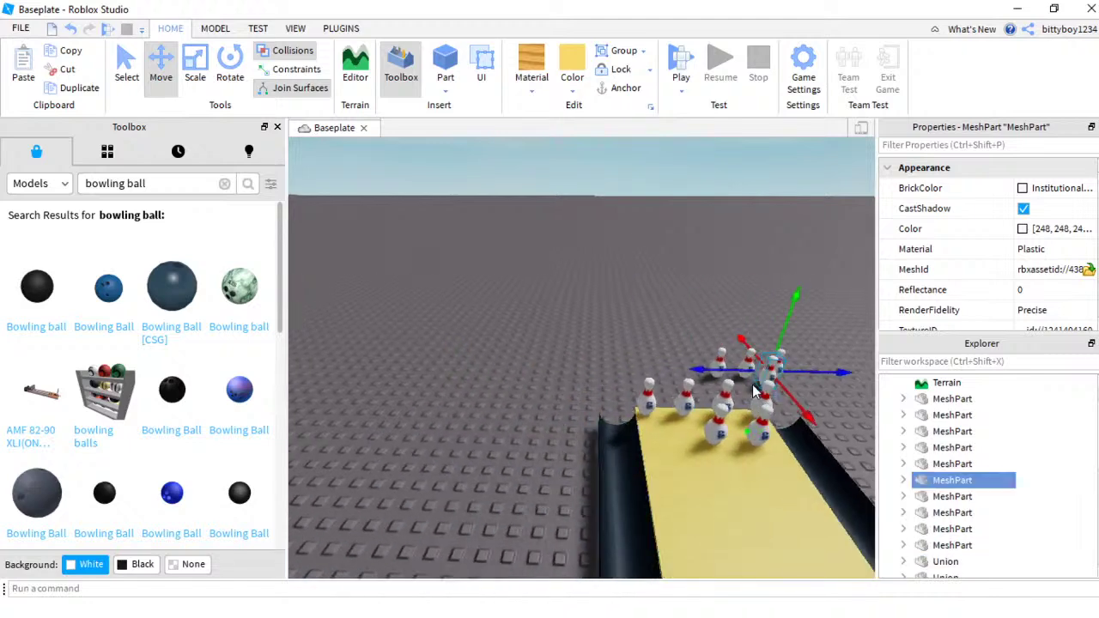
pyautogui.moveTo(770, 369); pyautogui.dragTo(669, 431)
pyautogui.press('d')
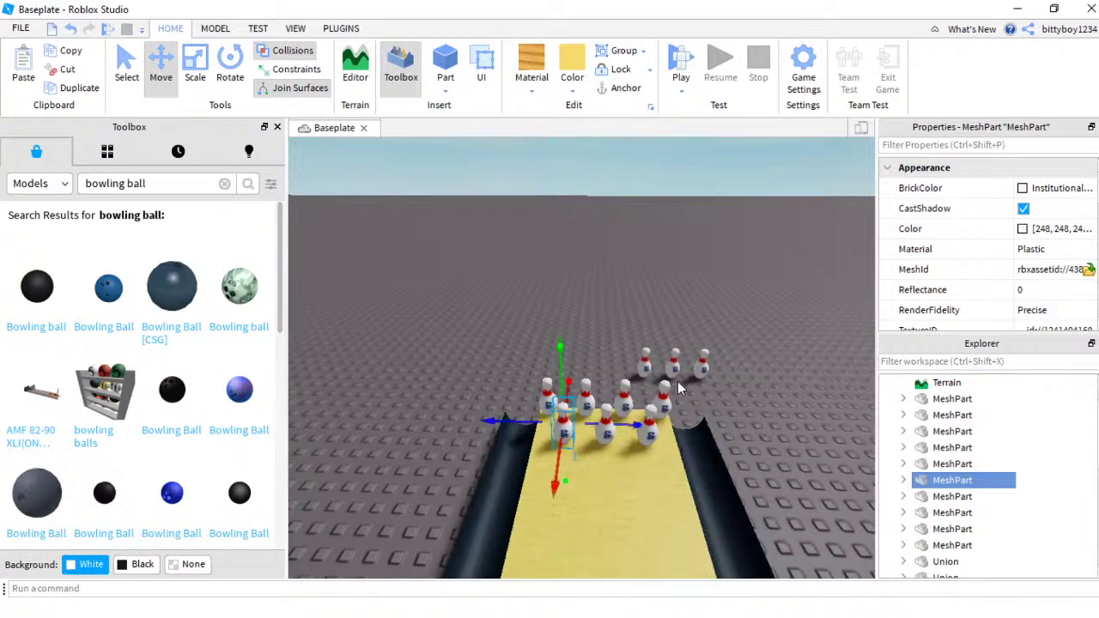
# Step: Complete the pin triangle with a two-pin row and a single head pin at the front
pyautogui.moveTo(675, 368); pyautogui.dragTo(626, 466)
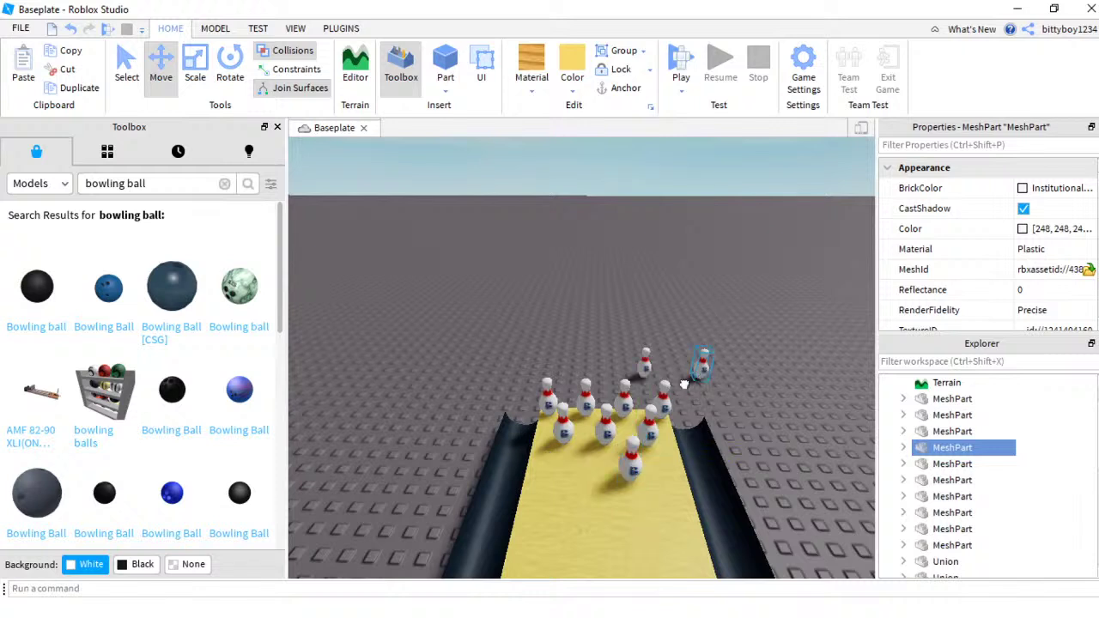
pyautogui.moveTo(699, 370); pyautogui.dragTo(584, 464)
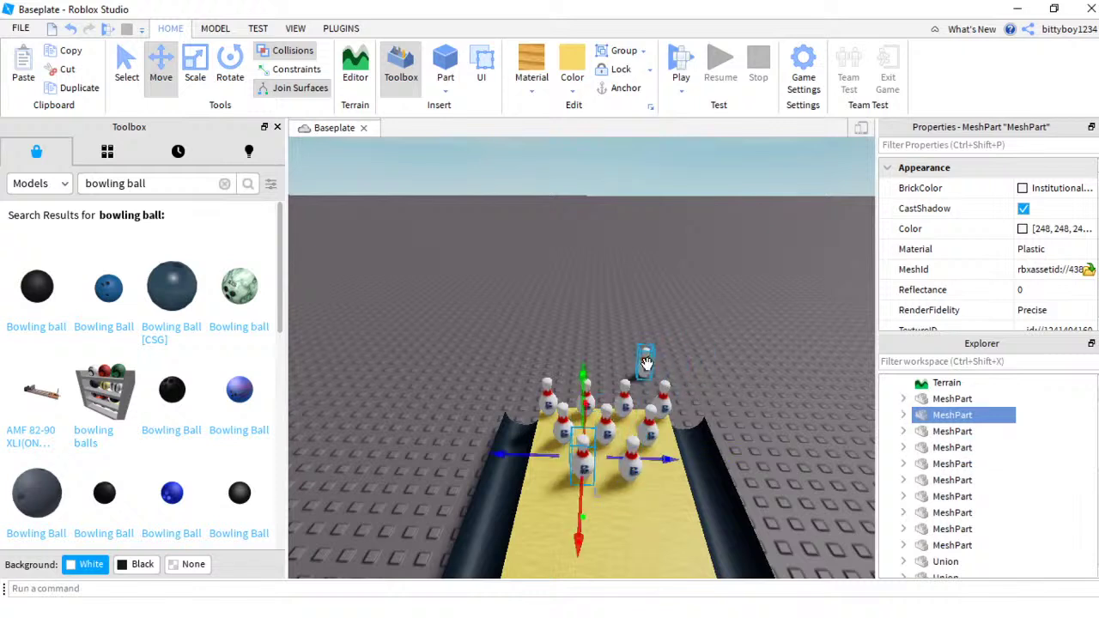
pyautogui.moveTo(647, 364); pyautogui.dragTo(604, 511)
pyautogui.scroll(-4, 709, 454)
pyautogui.moveTo(710, 453); pyautogui.dragTo(720, 443, button='right')
pyautogui.click(712, 453)
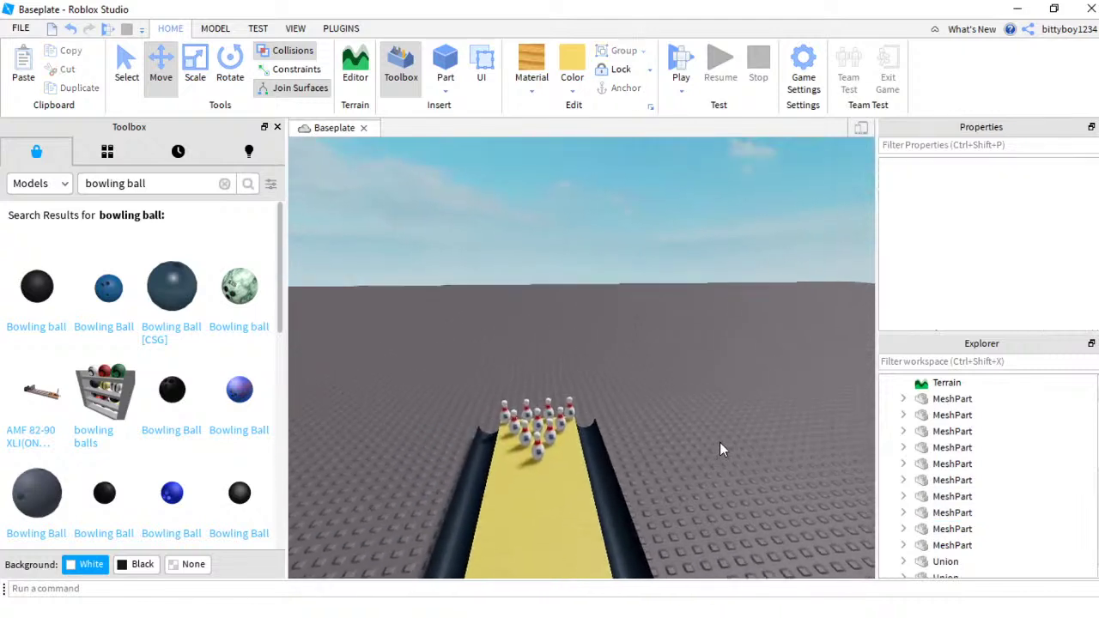
# Step: Multi-select the pins standing on the lane and group them into one model
pyautogui.scroll(-5, 719, 443)
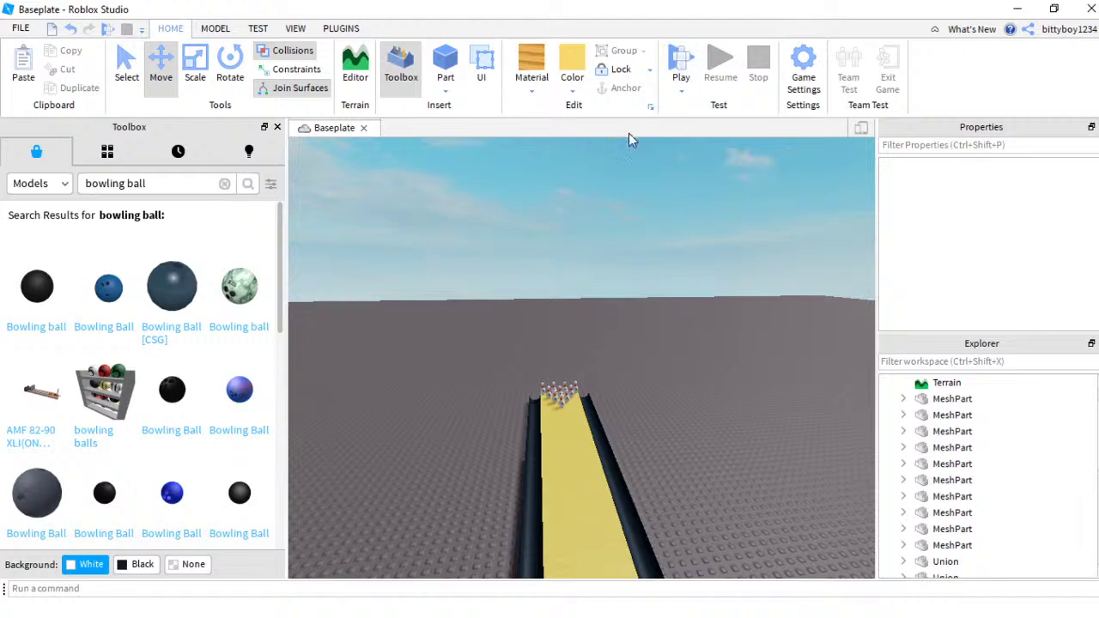
pyautogui.scroll(10, 607, 186)
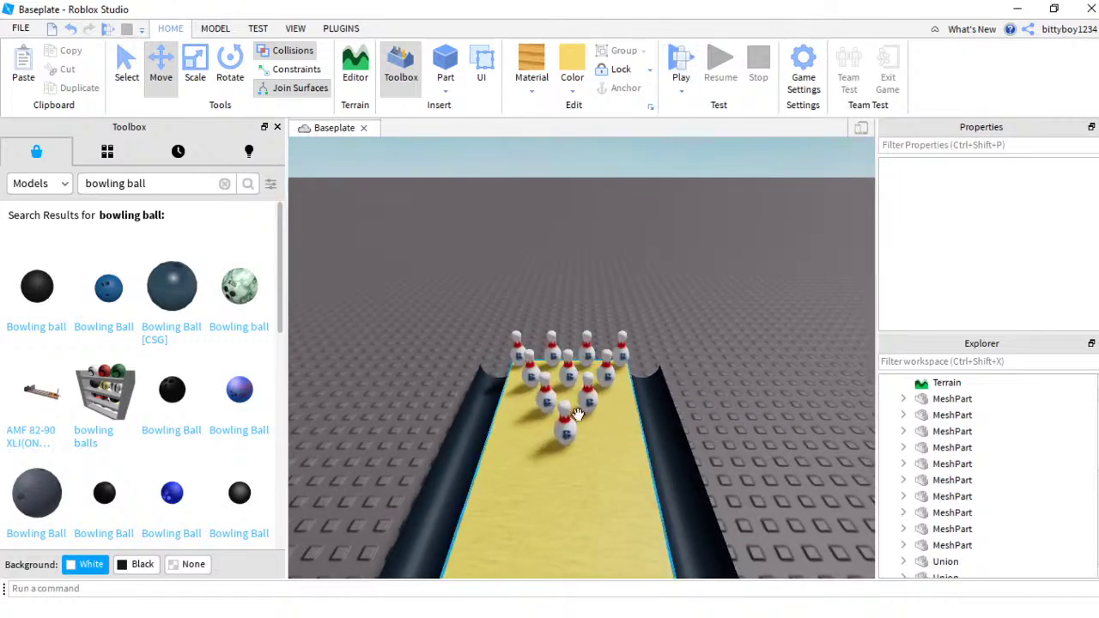
pyautogui.click(566, 428)
pyautogui.keyDown('ctrl'); pyautogui.click(587, 398); pyautogui.keyUp('ctrl')
pyautogui.keyDown('ctrl'); pyautogui.click(608, 364); pyautogui.keyUp('ctrl')
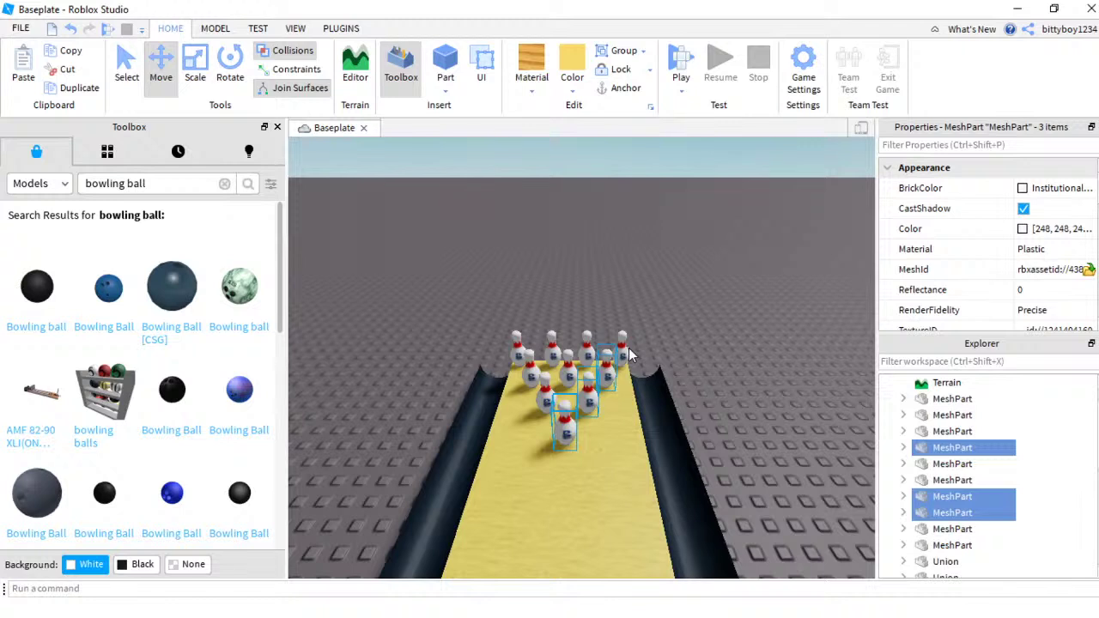
pyautogui.keyDown('ctrl'); pyautogui.click(601, 347); pyautogui.keyUp('ctrl')
pyautogui.keyDown('ctrl'); pyautogui.click(568, 361); pyautogui.keyUp('ctrl')
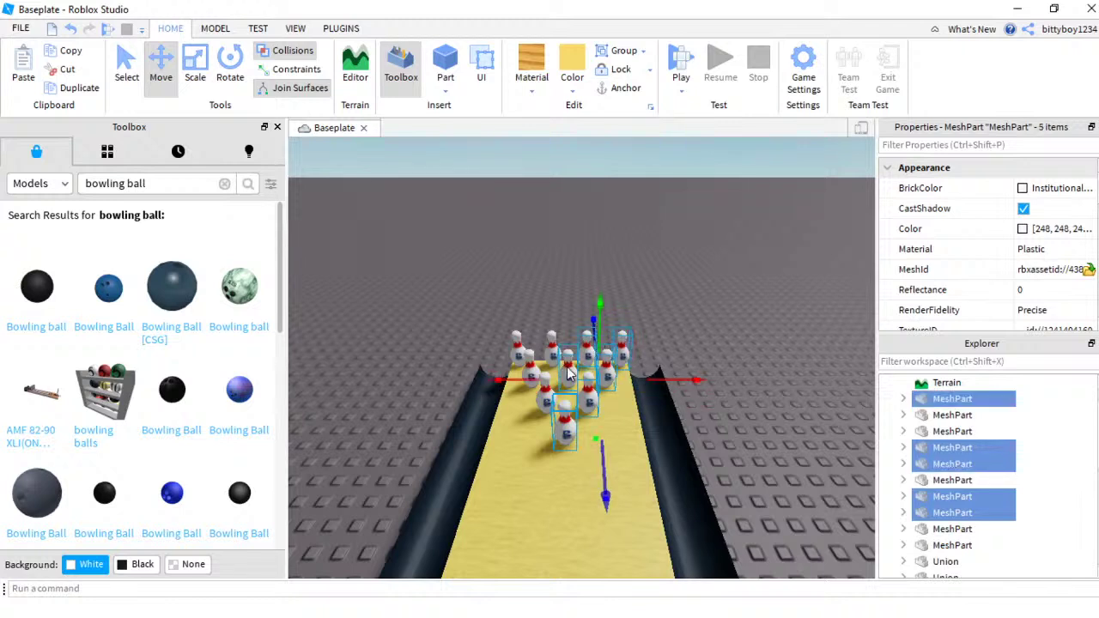
pyautogui.keyDown('ctrl'); pyautogui.click(543, 400); pyautogui.keyUp('ctrl')
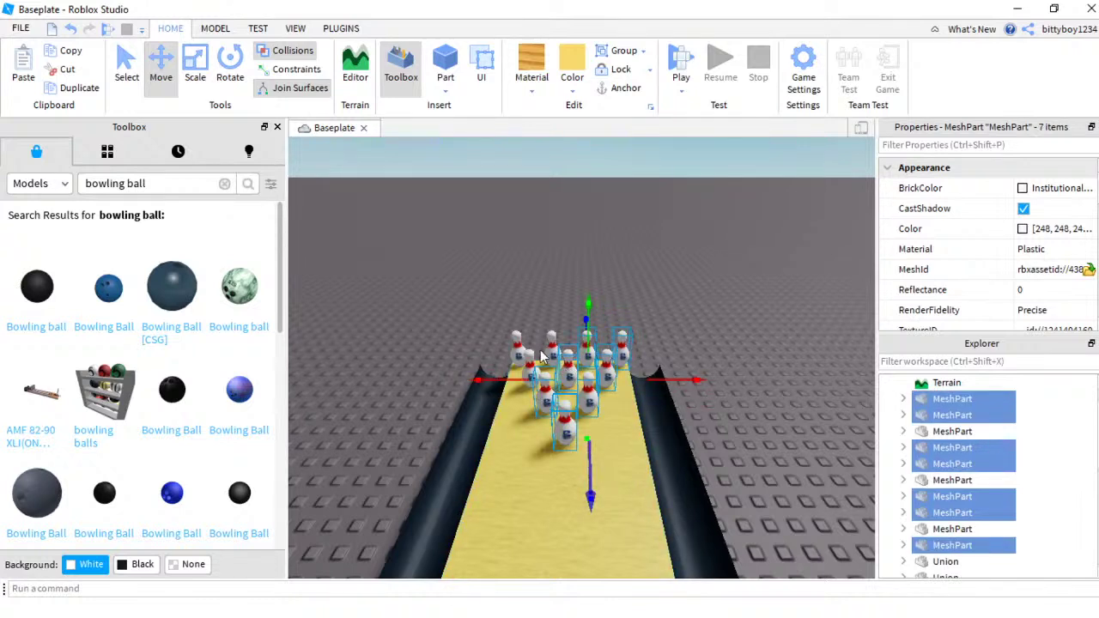
pyautogui.keyDown('ctrl'); pyautogui.click(529, 370); pyautogui.keyUp('ctrl')
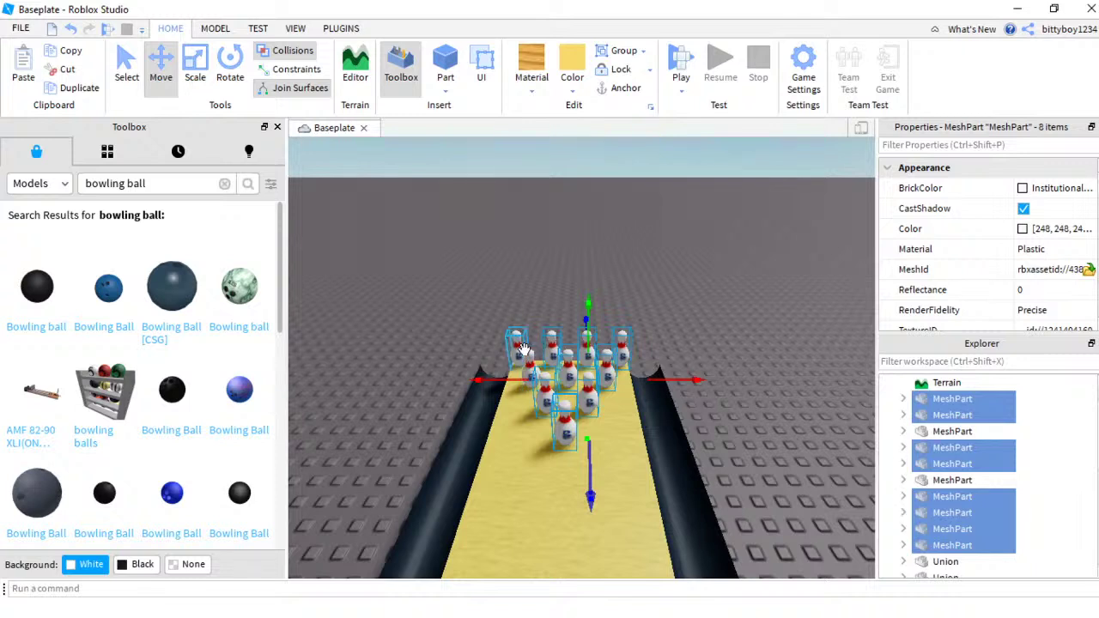
pyautogui.keyDown('ctrl'); pyautogui.click(522, 350); pyautogui.keyUp('ctrl')
pyautogui.hotkey('ctrl', 'g')
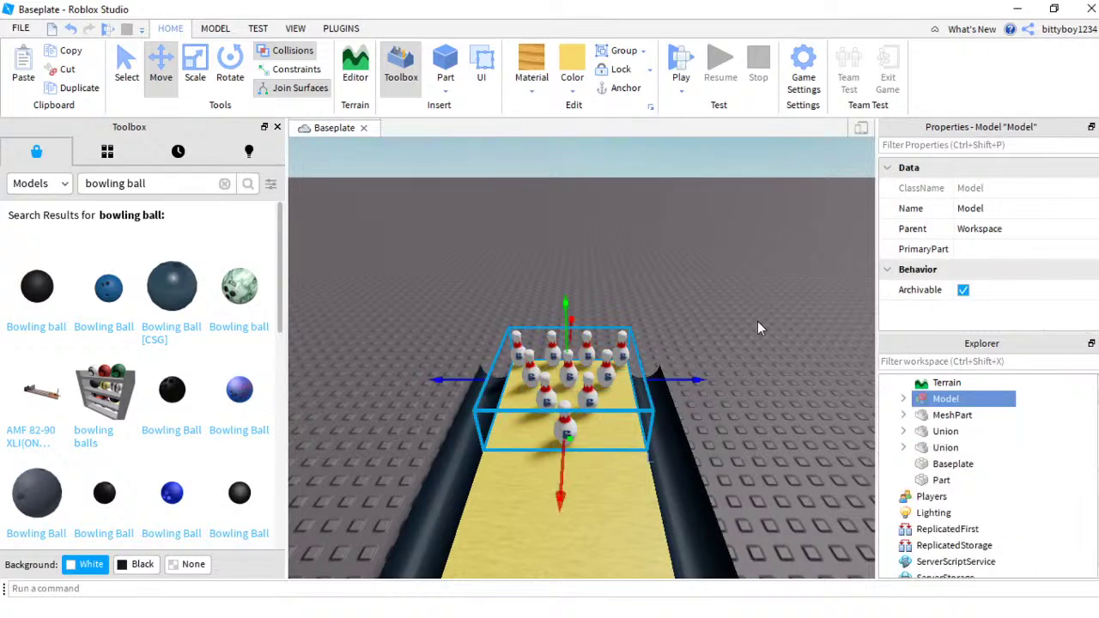
pyautogui.click(754, 325)
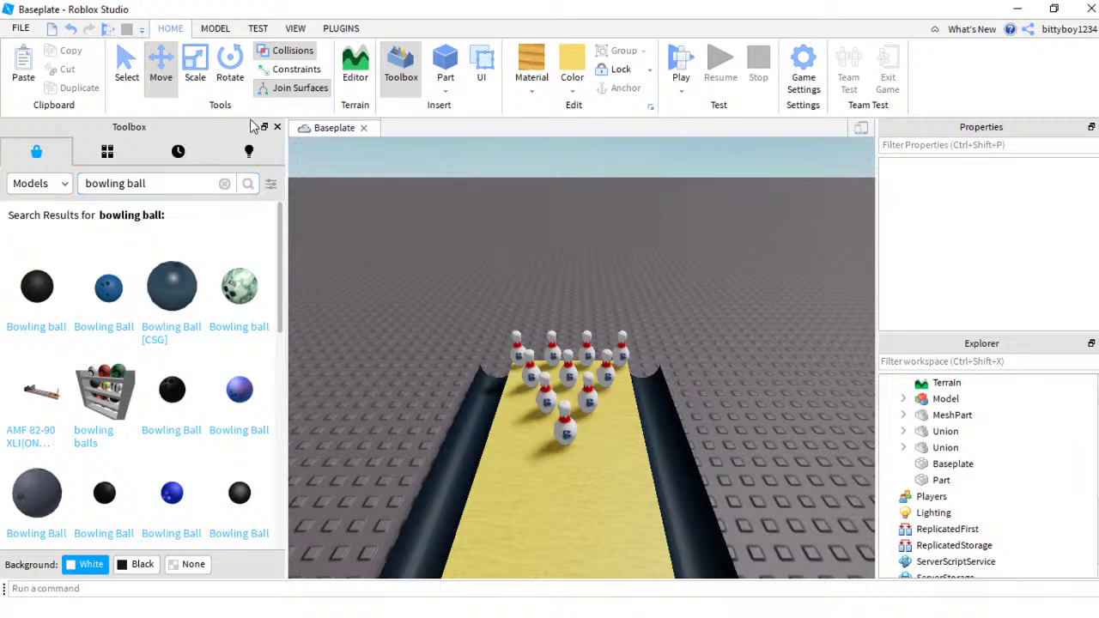
# Step: Raise the grouped pins slightly above the lane surface and check them from the side
pyautogui.click(574, 418)
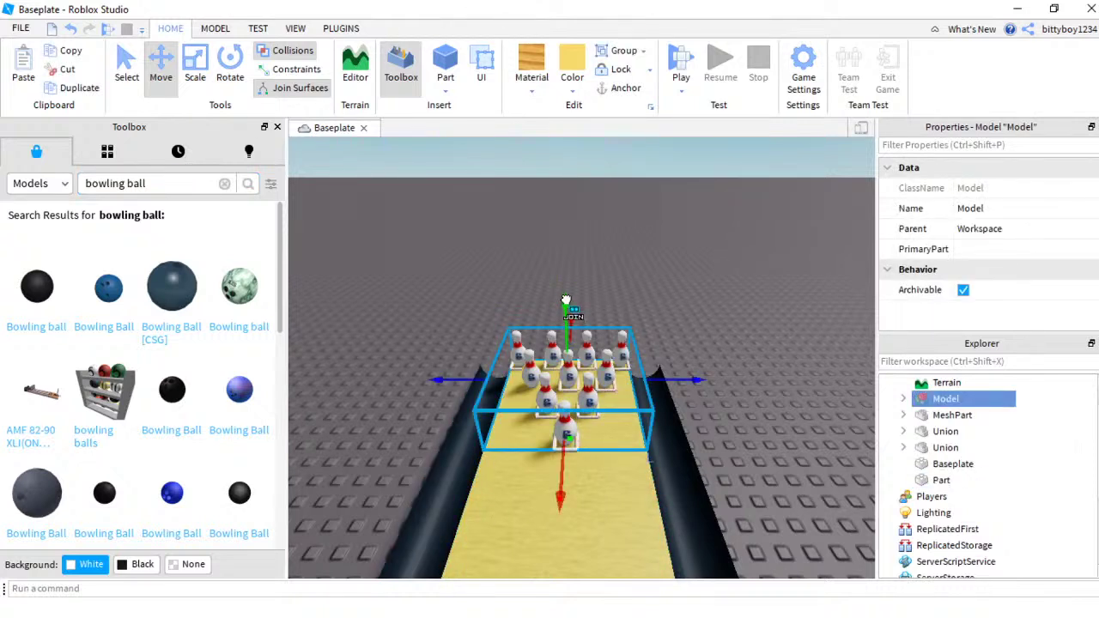
pyautogui.moveTo(565, 300); pyautogui.dragTo(566, 290)
pyautogui.click(689, 332)
pyautogui.press('w')
pyautogui.moveTo(689, 331); pyautogui.dragTo(683, 331, button='right')
pyautogui.press('s')
pyautogui.press('w')
pyautogui.press('s')
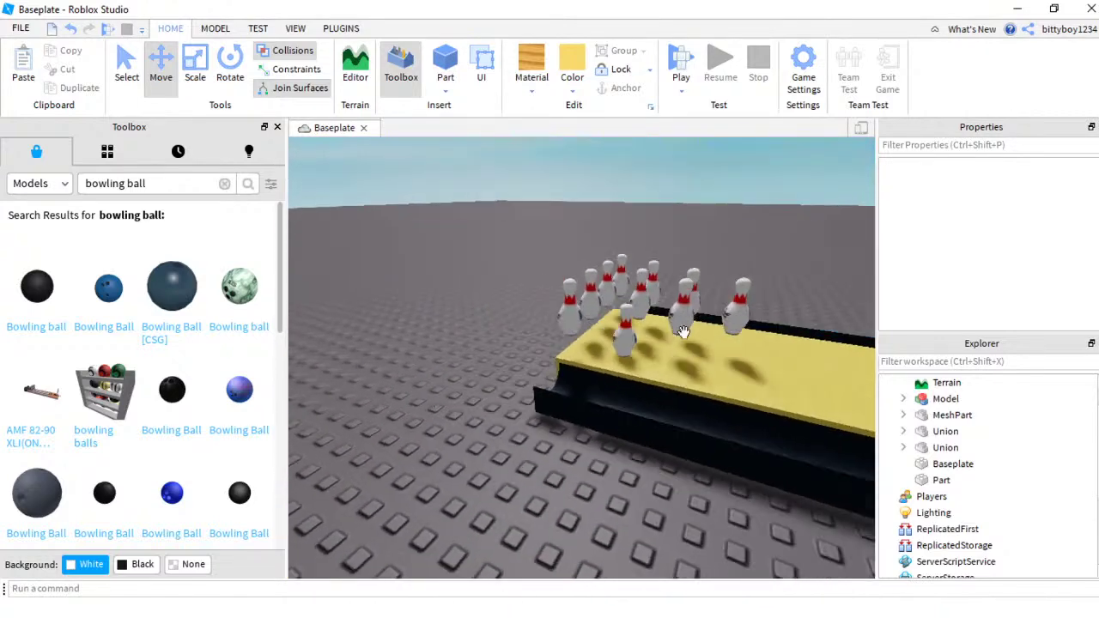
# Step: Raise the ungrouped pin on the lane to the same height as the other pins
pyautogui.click(623, 330)
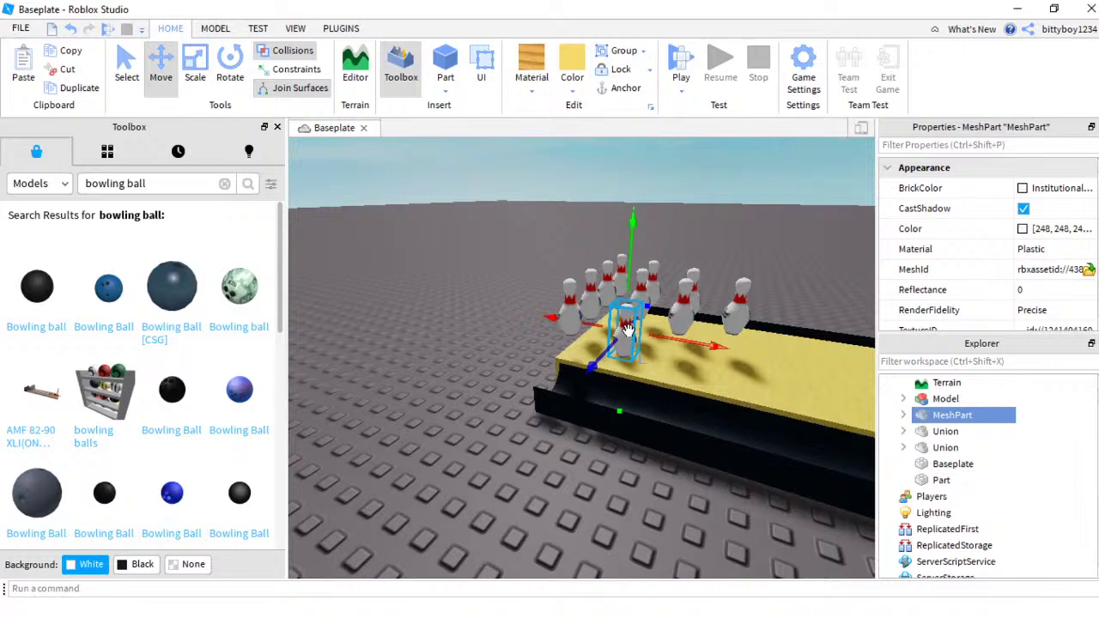
pyautogui.moveTo(632, 248); pyautogui.dragTo(631, 236)
pyautogui.press('d')
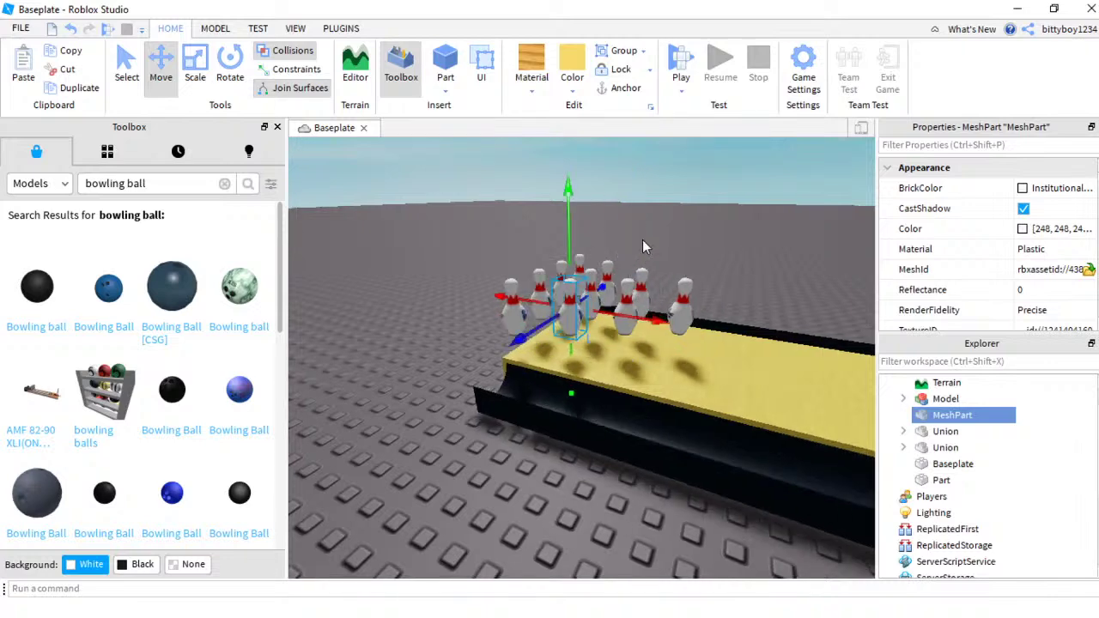
# Step: Group the raised single pin together with the existing pin model
pyautogui.click(471, 315)
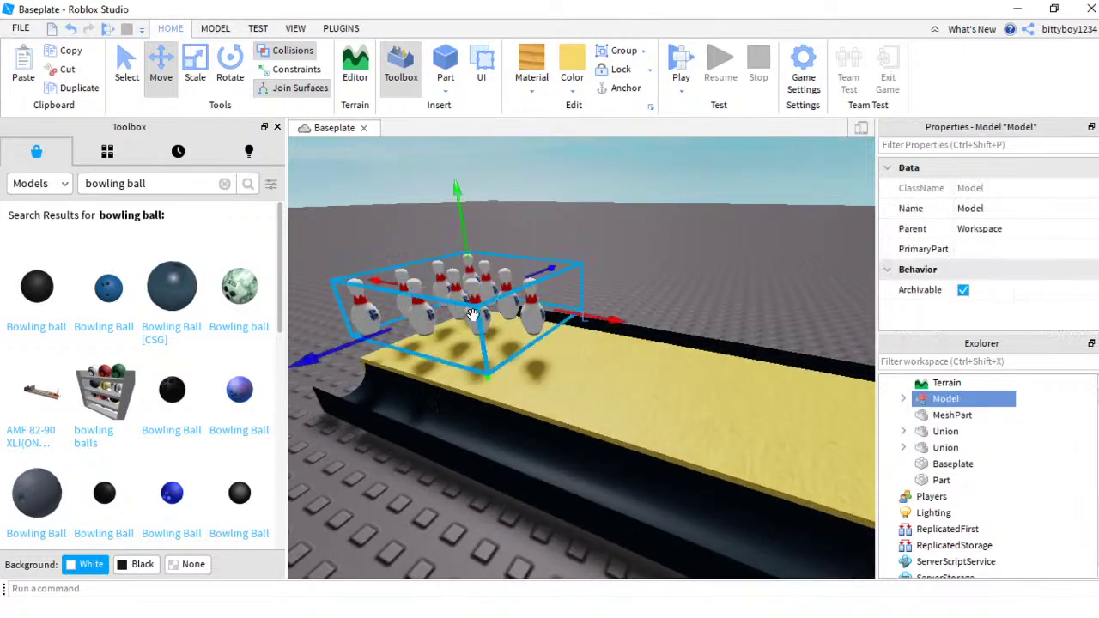
pyautogui.keyDown('shift'); pyautogui.click(412, 323); pyautogui.keyUp('shift')
pyautogui.click(418, 339)
pyautogui.click(632, 229)
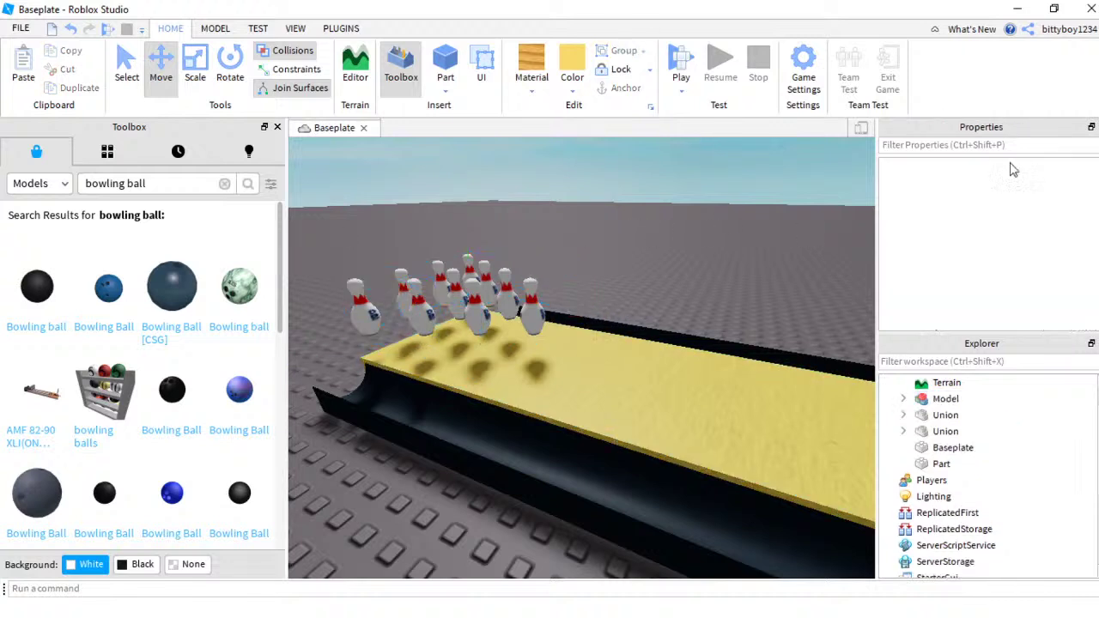
# Step: Set the wooden lane's size to 7, 1.7, 75
pyautogui.click(755, 364)
pyautogui.scroll(-5, 1065, 257)
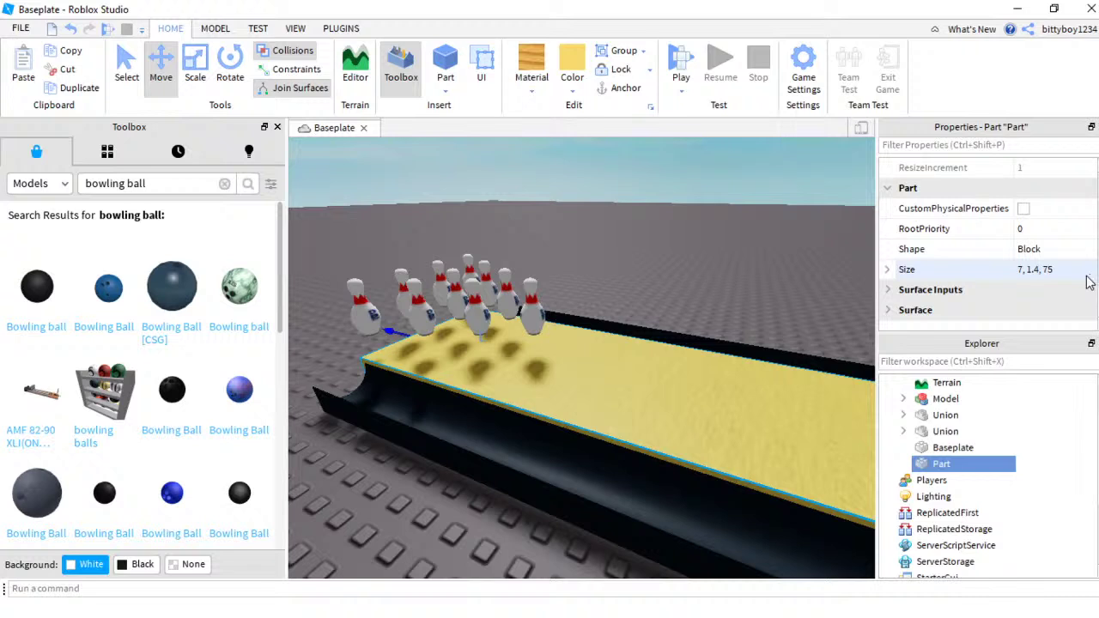
pyautogui.click(1039, 271)
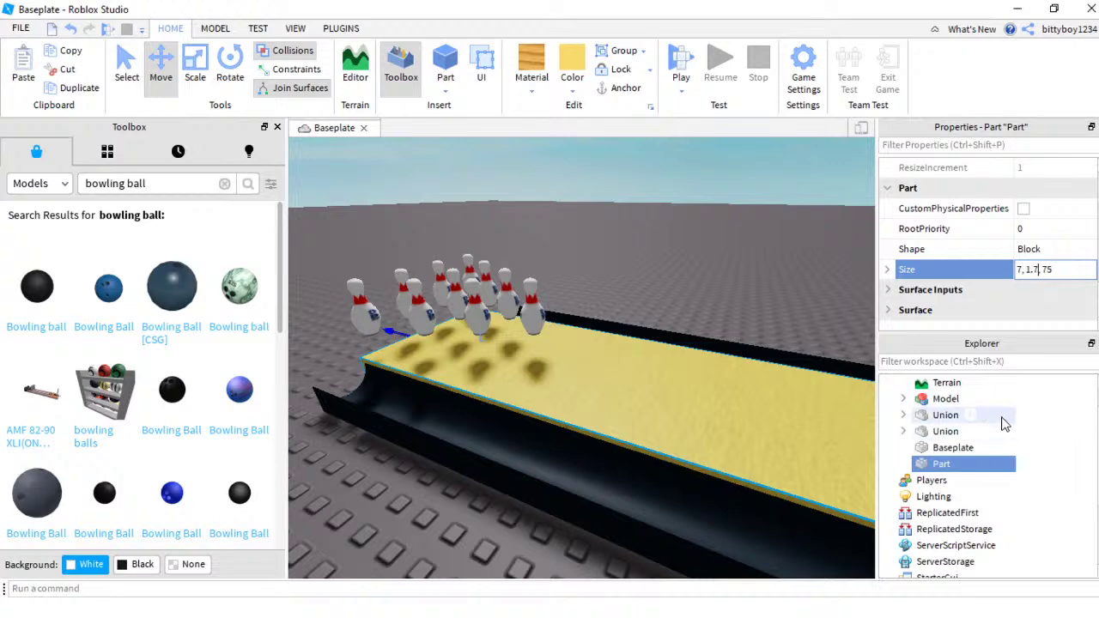
pyautogui.press('Return')
# Step: Move the resized lane back into place between the two gutters, with its far end beneath the pins
pyautogui.moveTo(608, 255); pyautogui.dragTo(753, 259)
pyautogui.moveTo(752, 258); pyautogui.dragTo(753, 259, button='right')
pyautogui.moveTo(753, 259); pyautogui.dragTo(753, 260)
pyautogui.moveTo(753, 260); pyautogui.dragTo(753, 259, button='right')
pyautogui.moveTo(753, 259); pyautogui.dragTo(736, 253)
pyautogui.moveTo(753, 259); pyautogui.dragTo(752, 259, button='right')
pyautogui.moveTo(736, 252)
pyautogui.mouseDown()
pyautogui.moveTo(592, 302)
pyautogui.moveTo(523, 298)
pyautogui.moveTo(635, 273)
pyautogui.moveTo(618, 287)
pyautogui.mouseUp()
pyautogui.press('a')
pyautogui.press('s')
pyautogui.moveTo(504, 298)
pyautogui.mouseDown()
pyautogui.moveTo(327, 331)
pyautogui.moveTo(426, 313)
pyautogui.moveTo(337, 374)
pyautogui.moveTo(359, 378)
pyautogui.mouseUp()
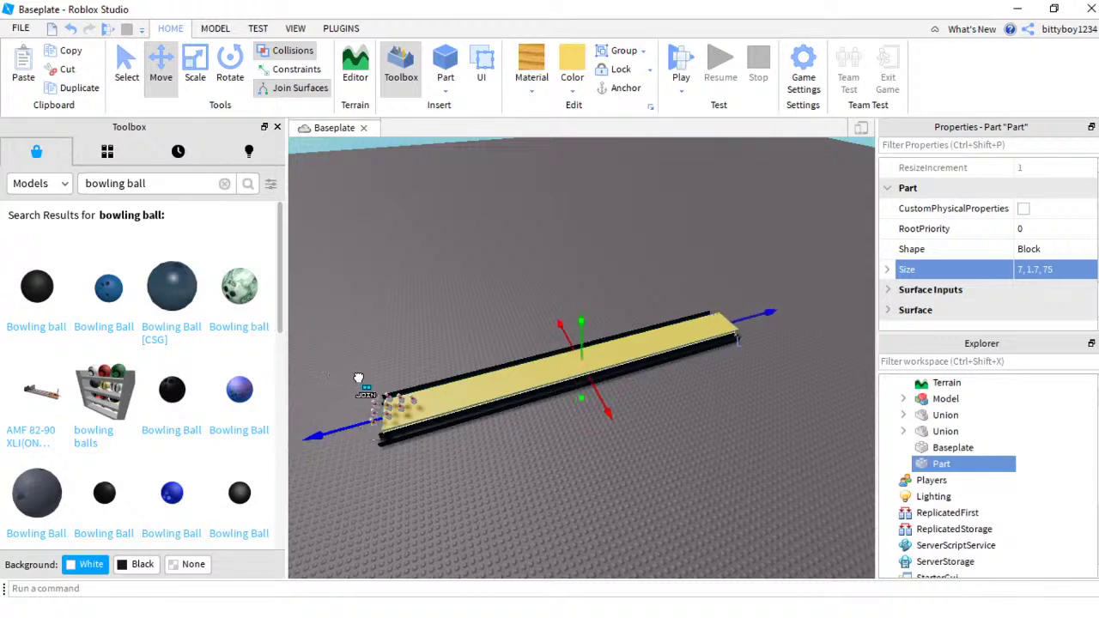
pyautogui.scroll(5, 479, 392)
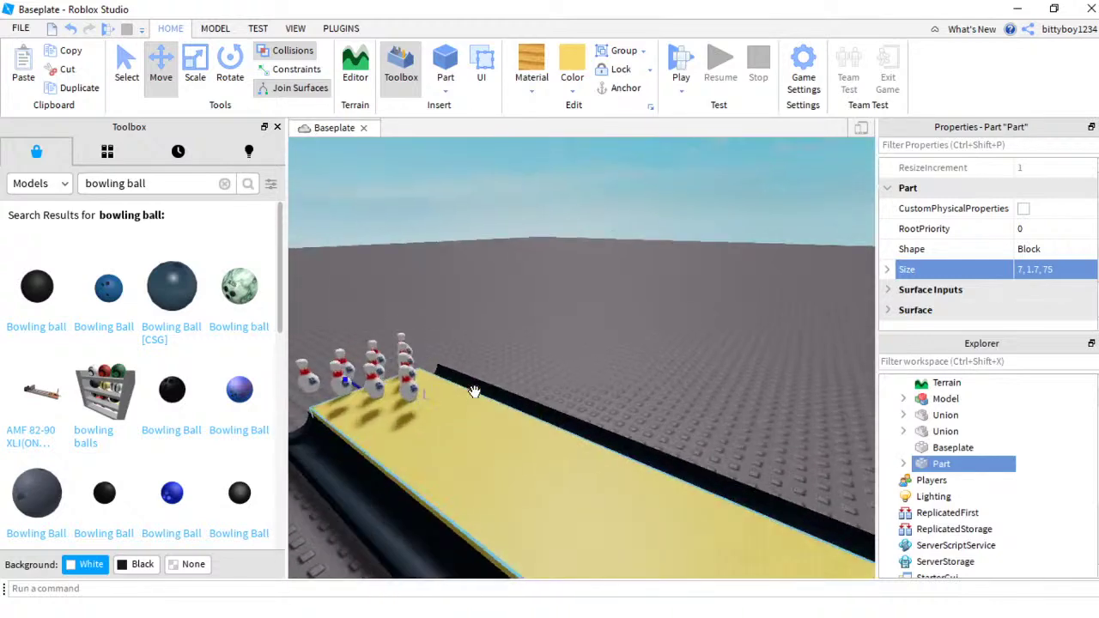
# Step: Scale the pin end of the lane outward by 1 stud to a length of 76, beneath the back row
pyautogui.press('w')
pyautogui.moveTo(474, 392); pyautogui.dragTo(475, 392, button='right')
pyautogui.press('s')
pyautogui.press('s')
pyautogui.press('d')
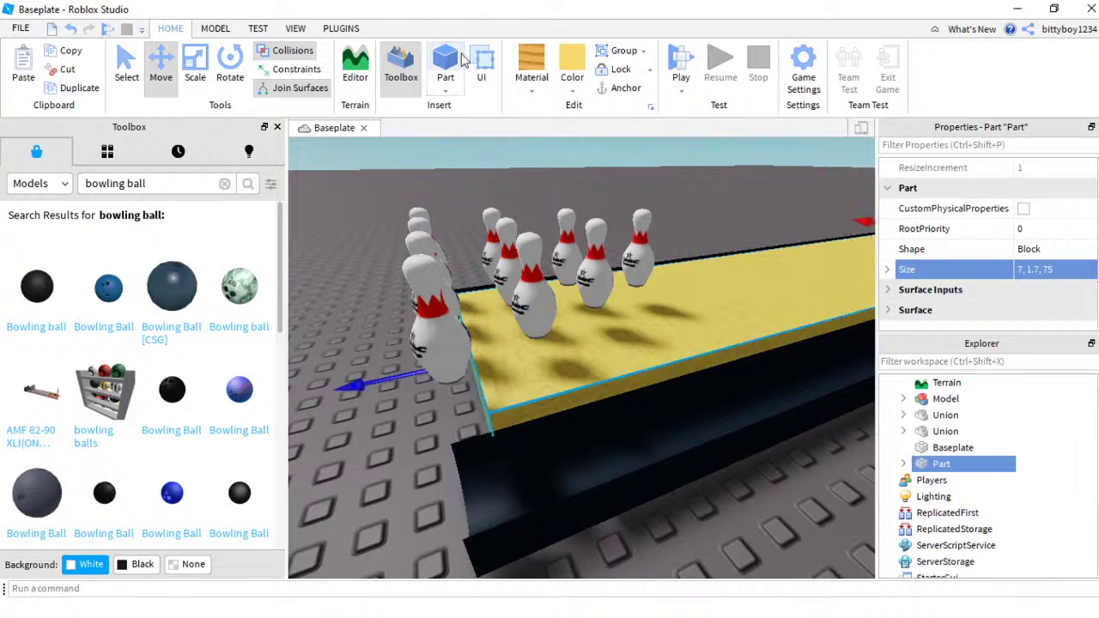
pyautogui.click(195, 75)
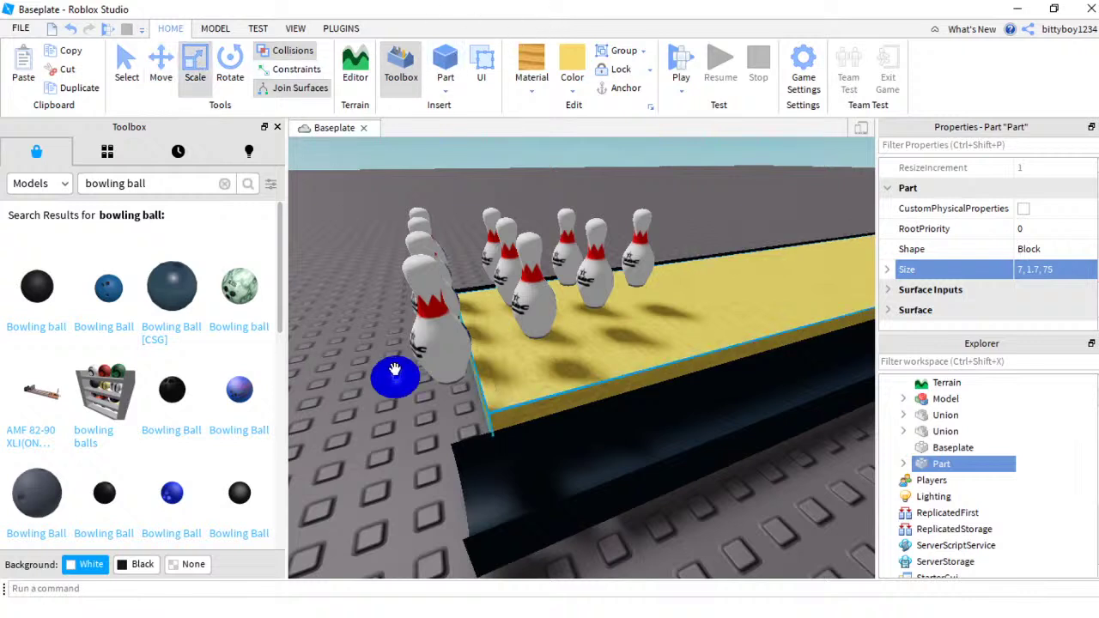
pyautogui.moveTo(394, 370); pyautogui.dragTo(352, 378)
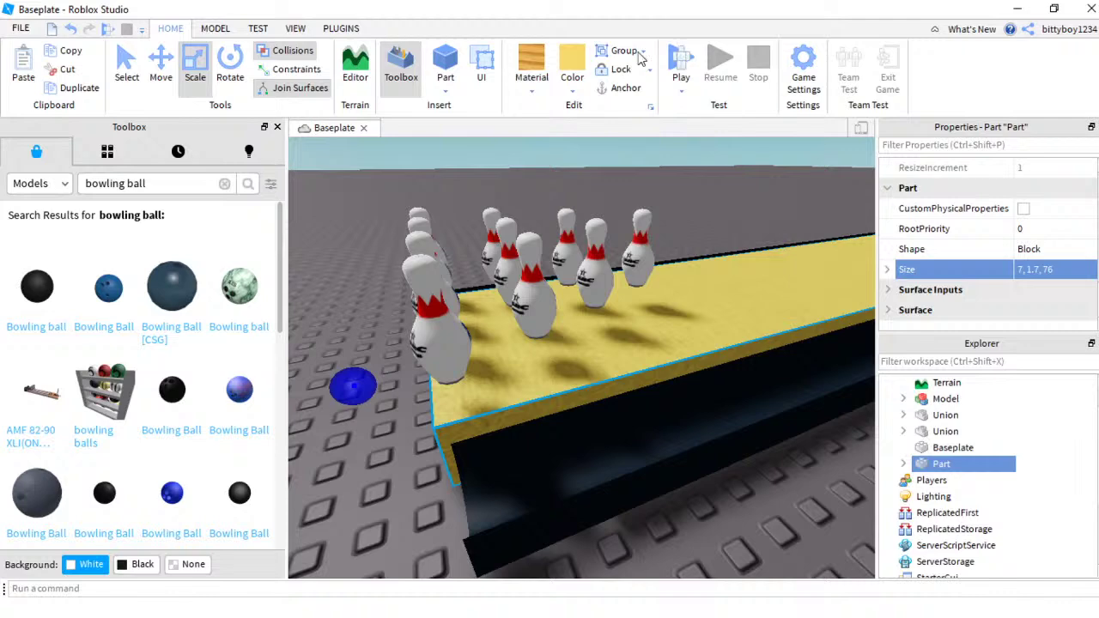
# Step: Playtest the alley by equipping the ball and throwing it down the lane at the pins, and end the test
pyautogui.click(677, 62)
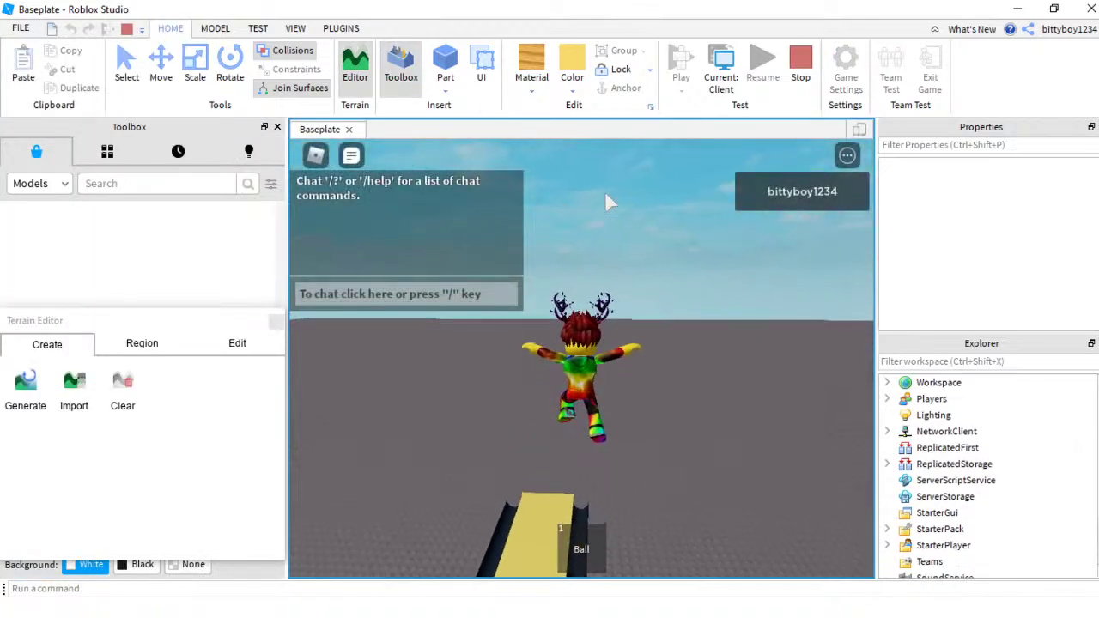
pyautogui.moveTo(645, 202); pyautogui.dragTo(645, 204, button='right')
pyautogui.press('1')
pyautogui.press('w')
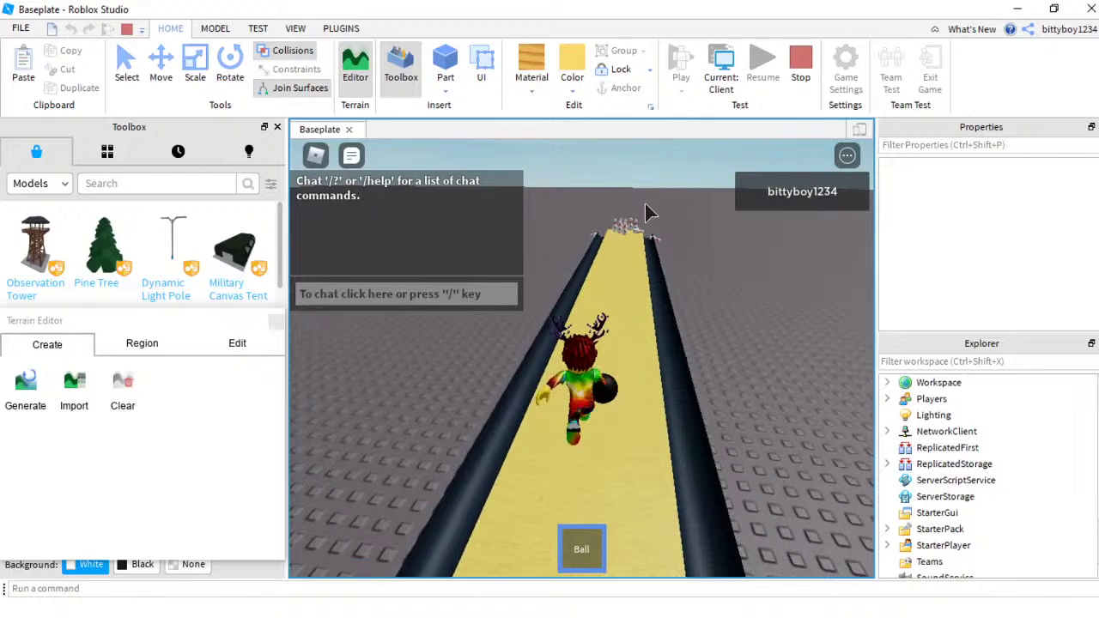
pyautogui.click(619, 249)
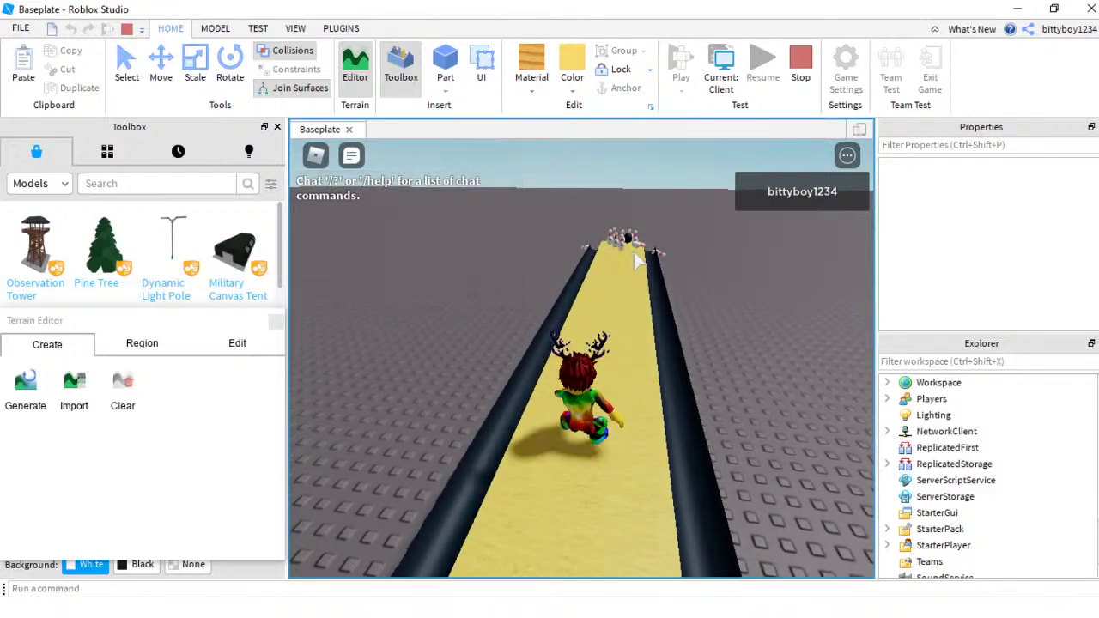
pyautogui.click(800, 73)
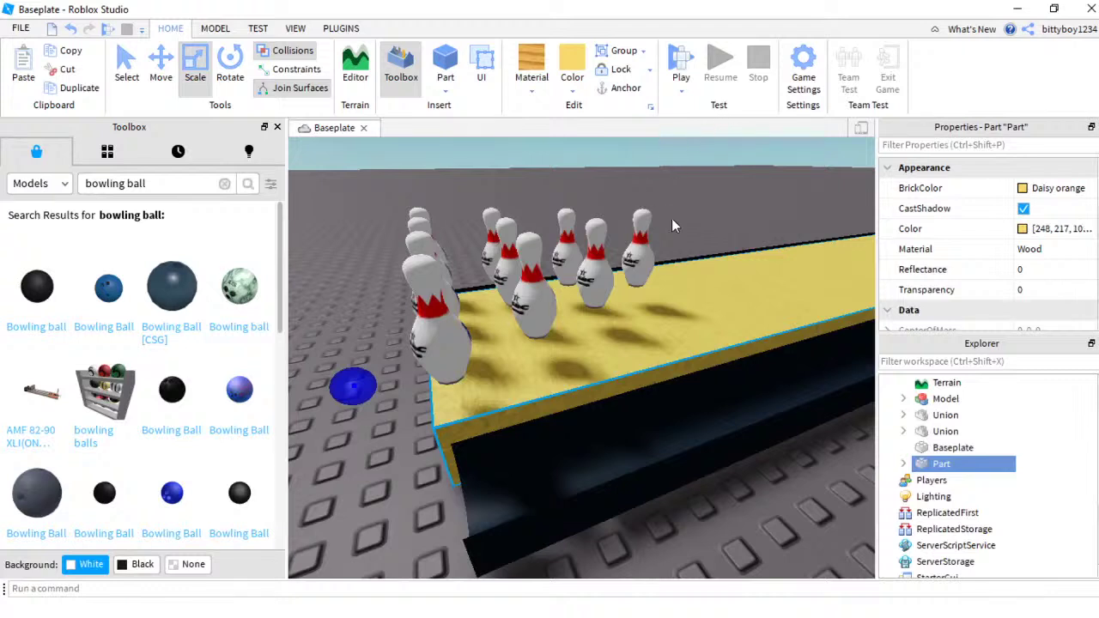
# Step: Set the wooden lane's size to 7, 1.9, 76
pyautogui.scroll(-4, 1016, 255)
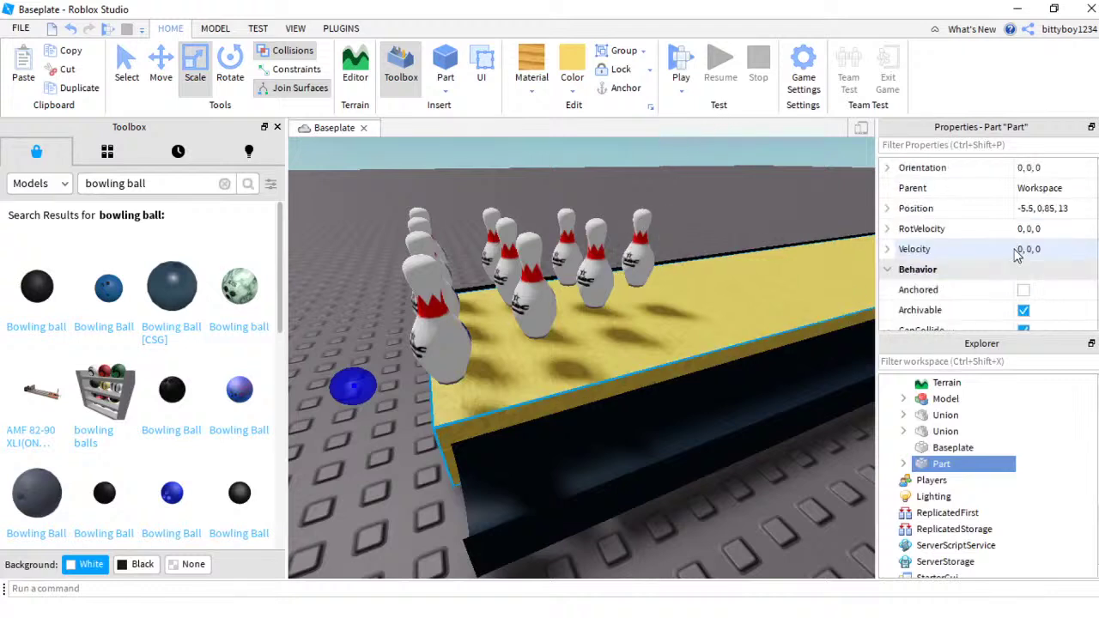
pyautogui.scroll(1, 1057, 252)
pyautogui.scroll(-1, 1052, 248)
pyautogui.scroll(4, 1049, 245)
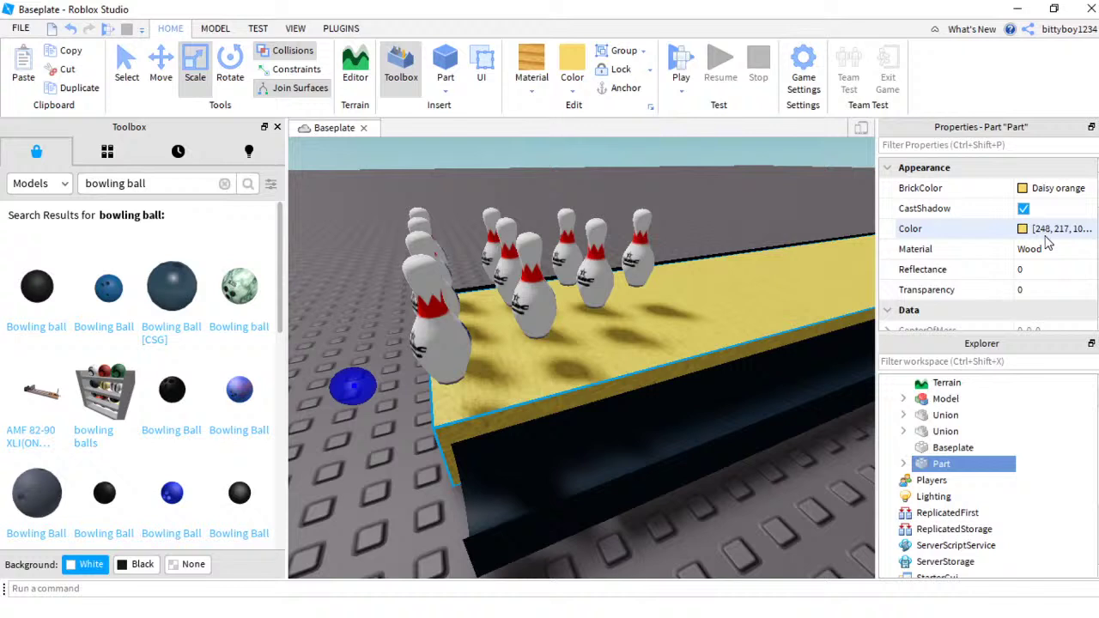
pyautogui.scroll(-5, 1047, 244)
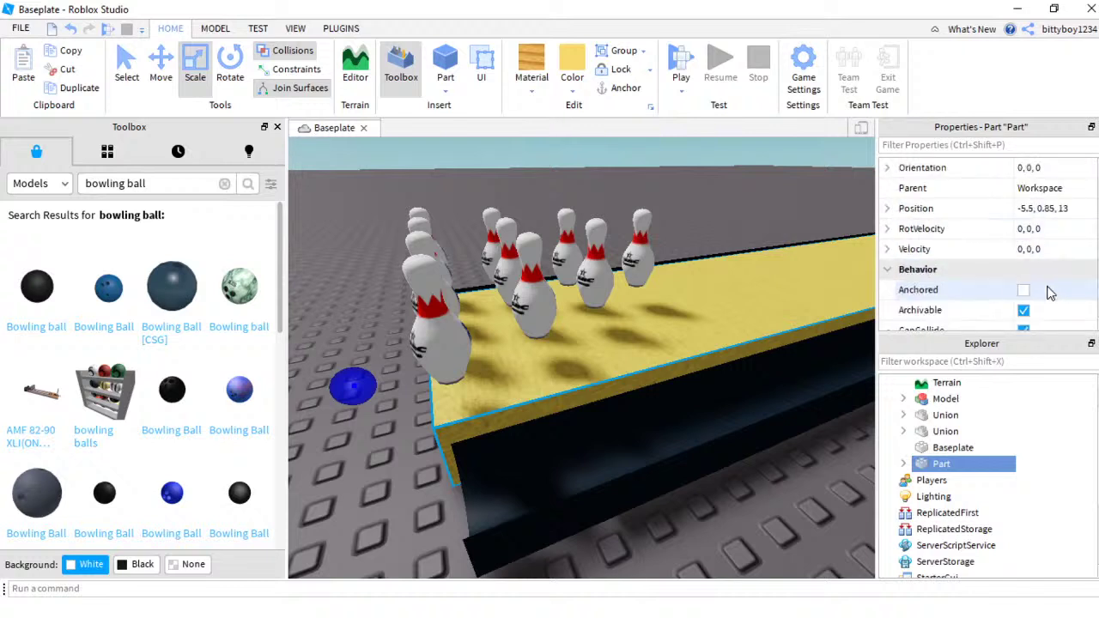
pyautogui.scroll(-3, 1047, 292)
pyautogui.scroll(-4, 1058, 283)
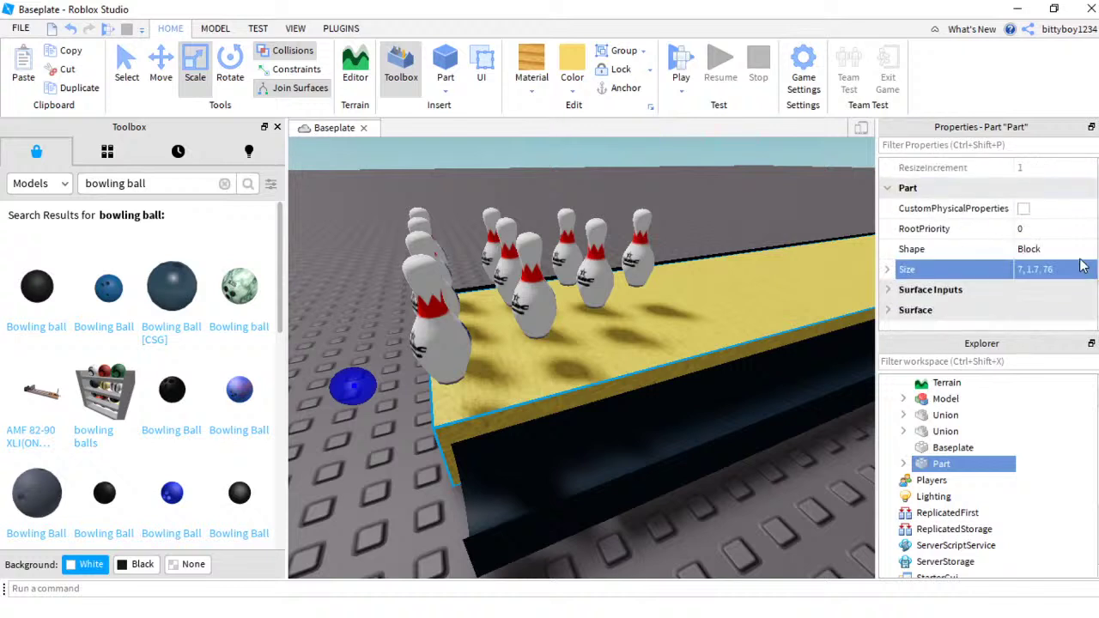
pyautogui.click(1045, 269)
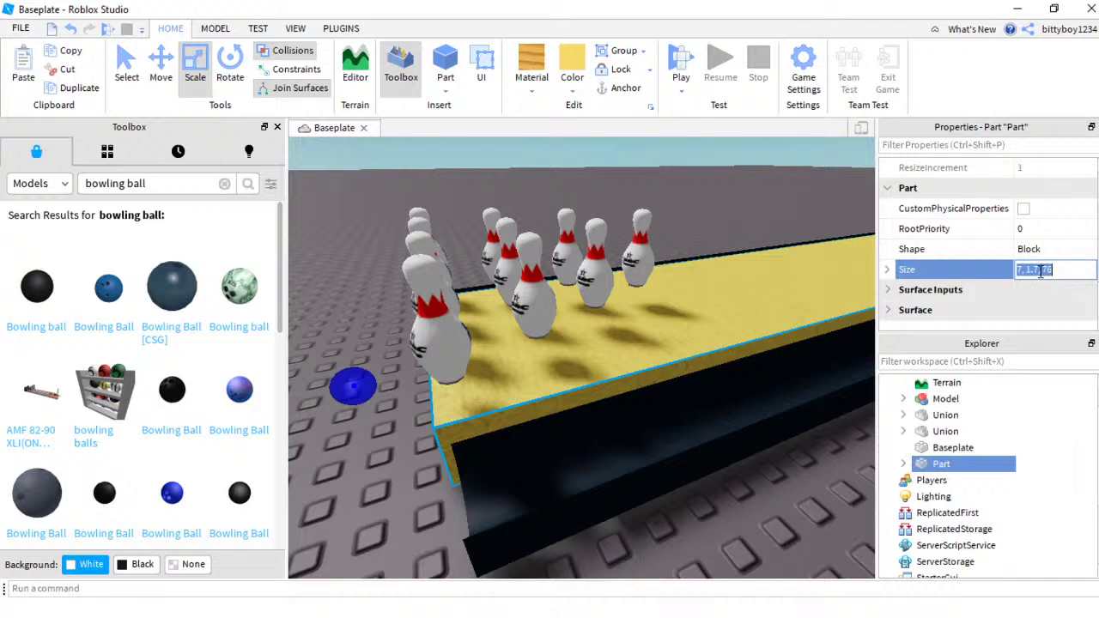
pyautogui.write('hp')
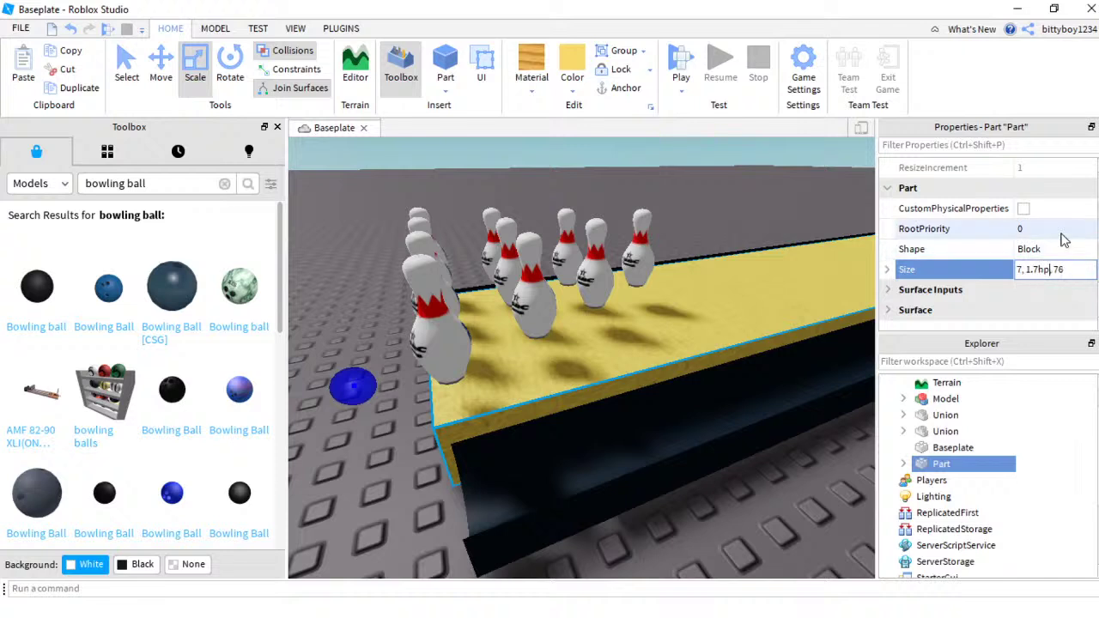
pyautogui.press('BackSpace')
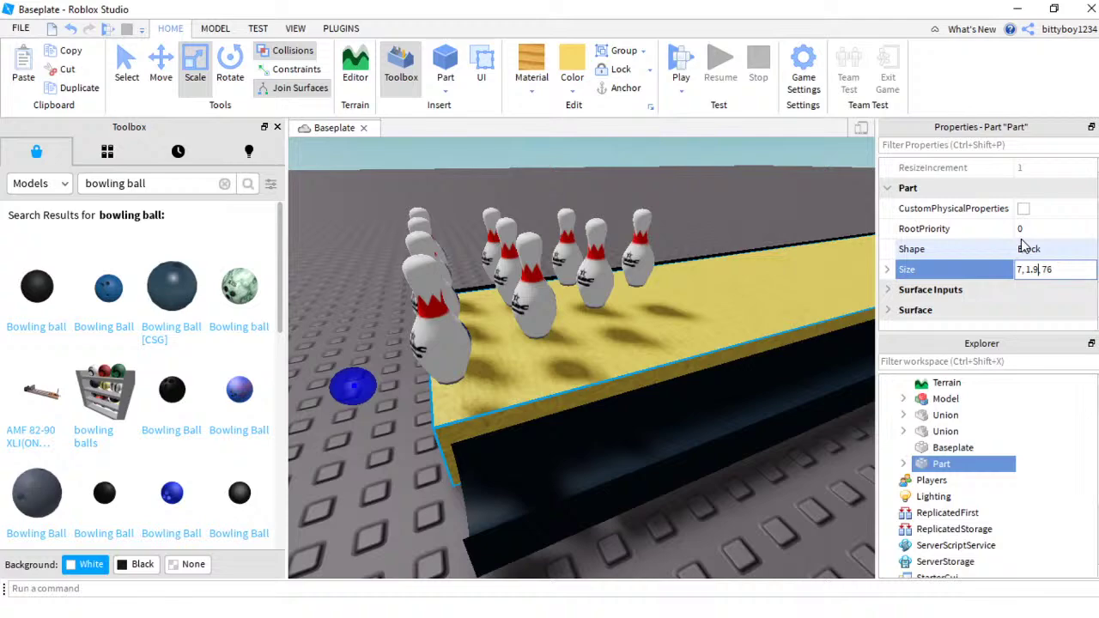
pyautogui.press('Return')
# Step: Move the lane clear of the gutters and line it up end-on with the gap between them
pyautogui.moveTo(611, 186); pyautogui.dragTo(722, 195)
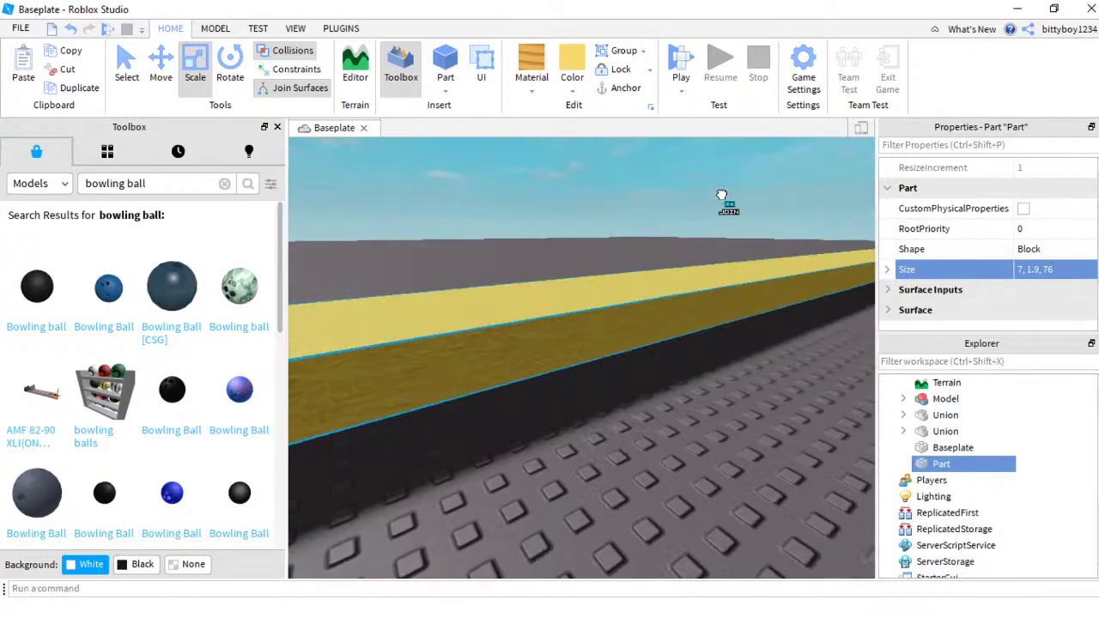
pyautogui.moveTo(721, 196); pyautogui.dragTo(675, 293, button='right')
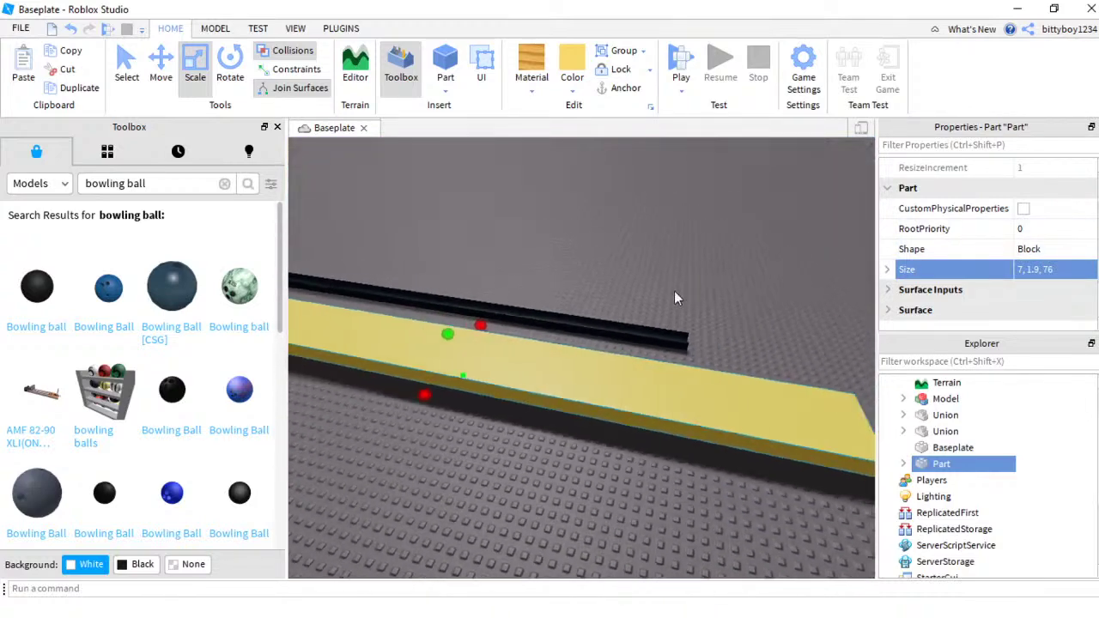
pyautogui.click(545, 385)
pyautogui.click(439, 357)
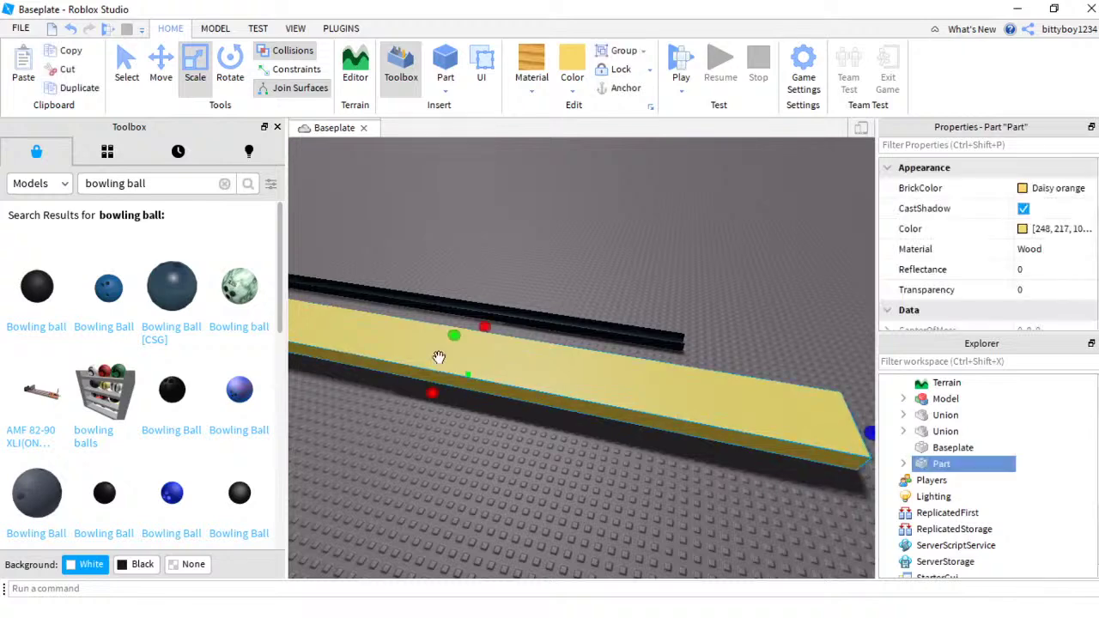
pyautogui.moveTo(419, 360); pyautogui.dragTo(728, 407)
pyautogui.press('s')
pyautogui.press('d')
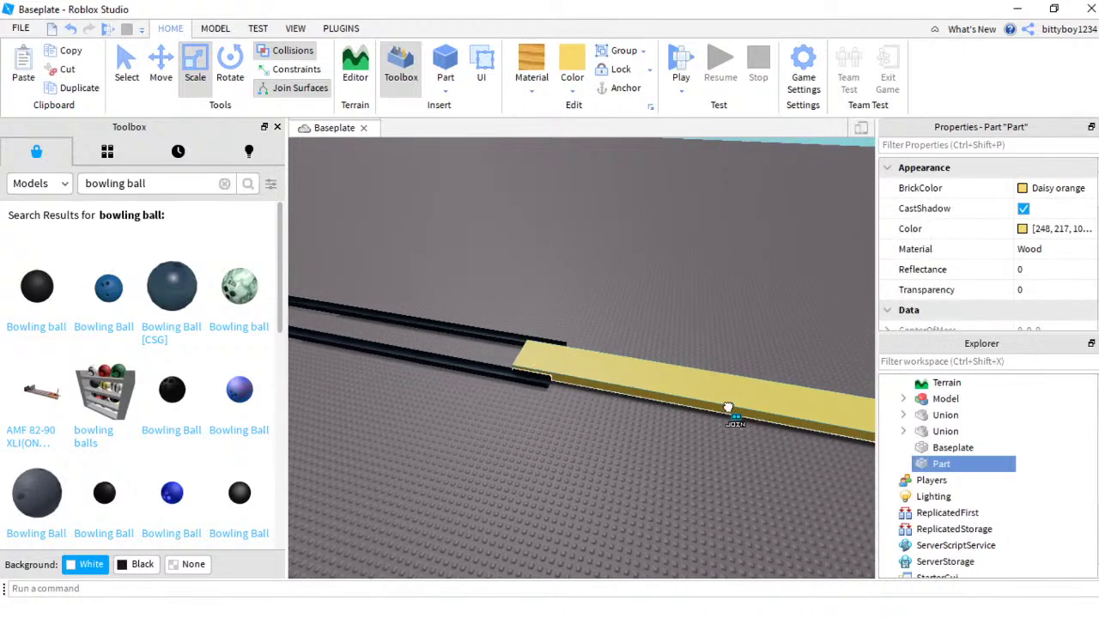
pyautogui.press('s')
pyautogui.moveTo(543, 352); pyautogui.dragTo(691, 372)
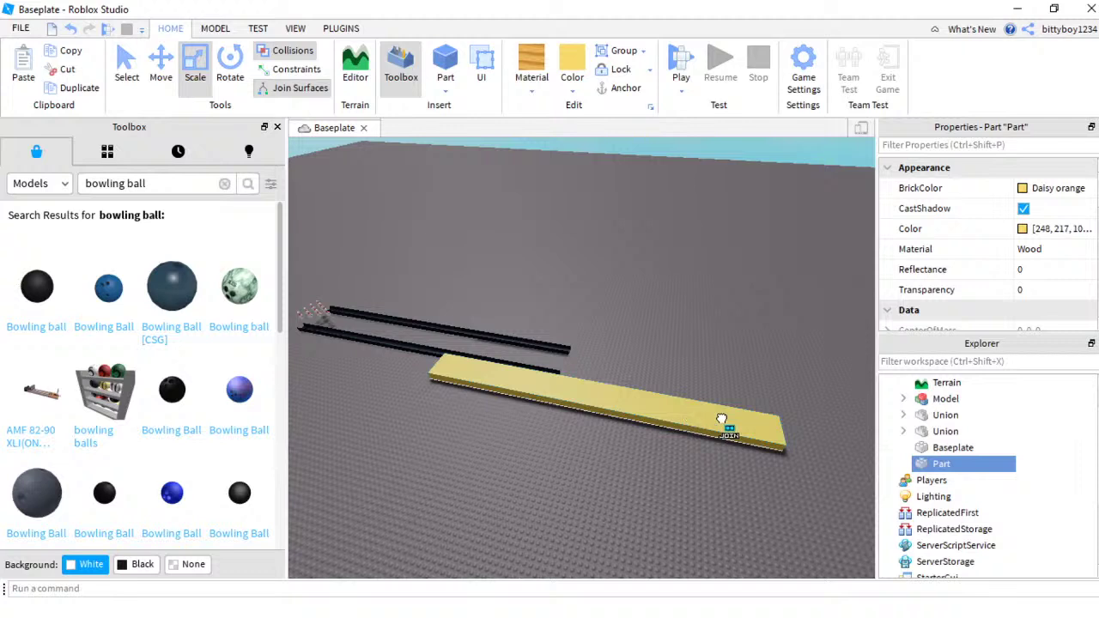
pyautogui.moveTo(721, 421); pyautogui.dragTo(644, 379)
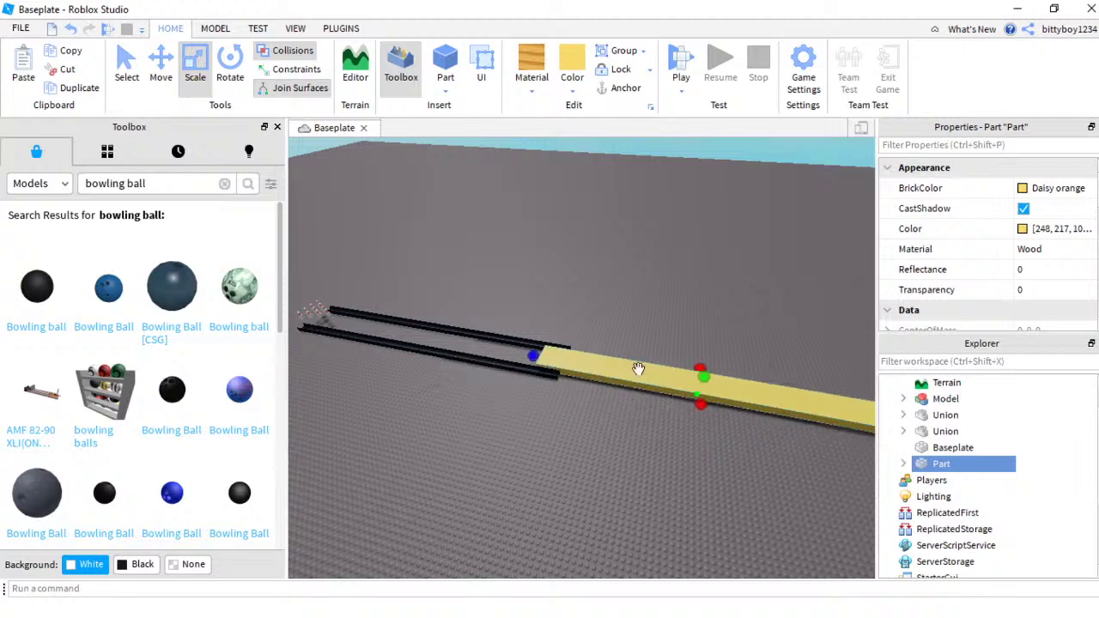
# Step: Slide the lane lengthwise between the gutters until its far end lies beneath the pins, and inspect the clearance under them
pyautogui.click(164, 61)
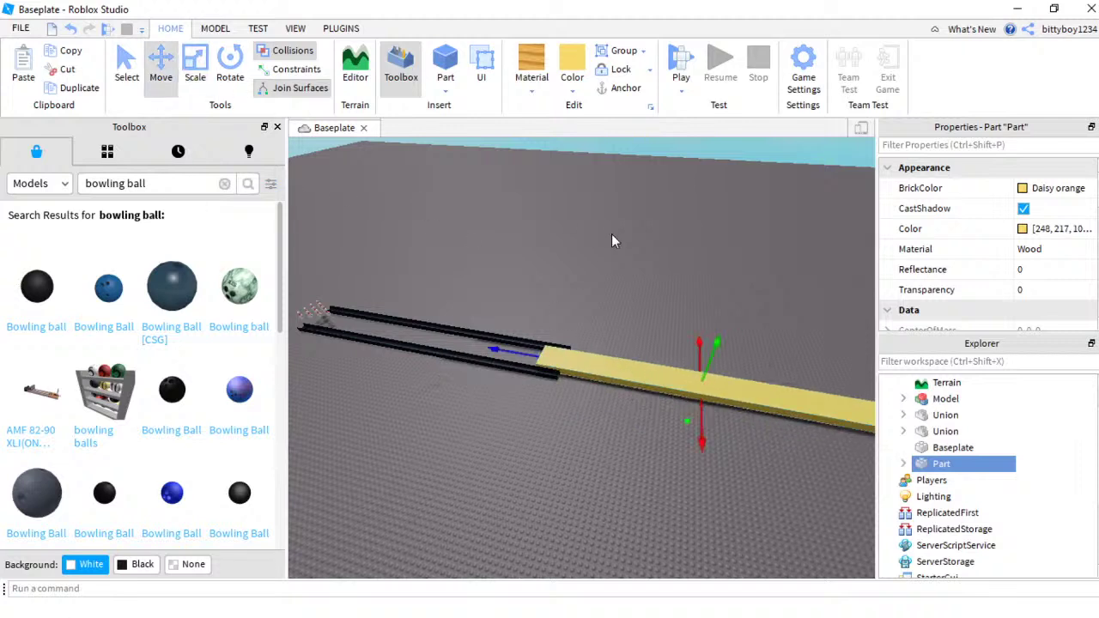
pyautogui.moveTo(499, 352); pyautogui.dragTo(428, 318)
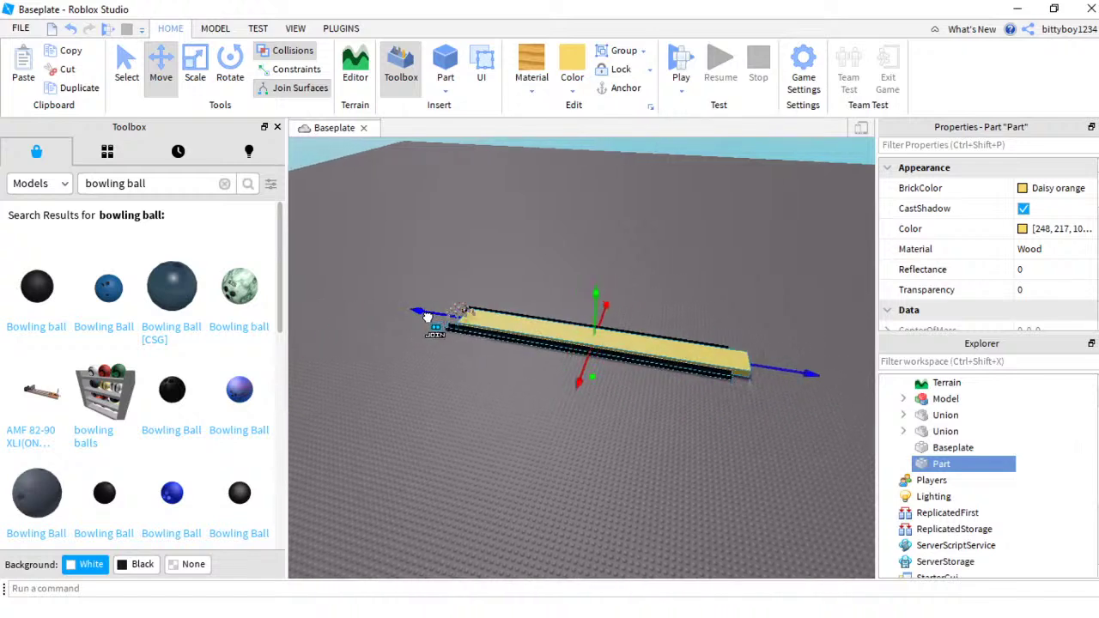
pyautogui.click(461, 411)
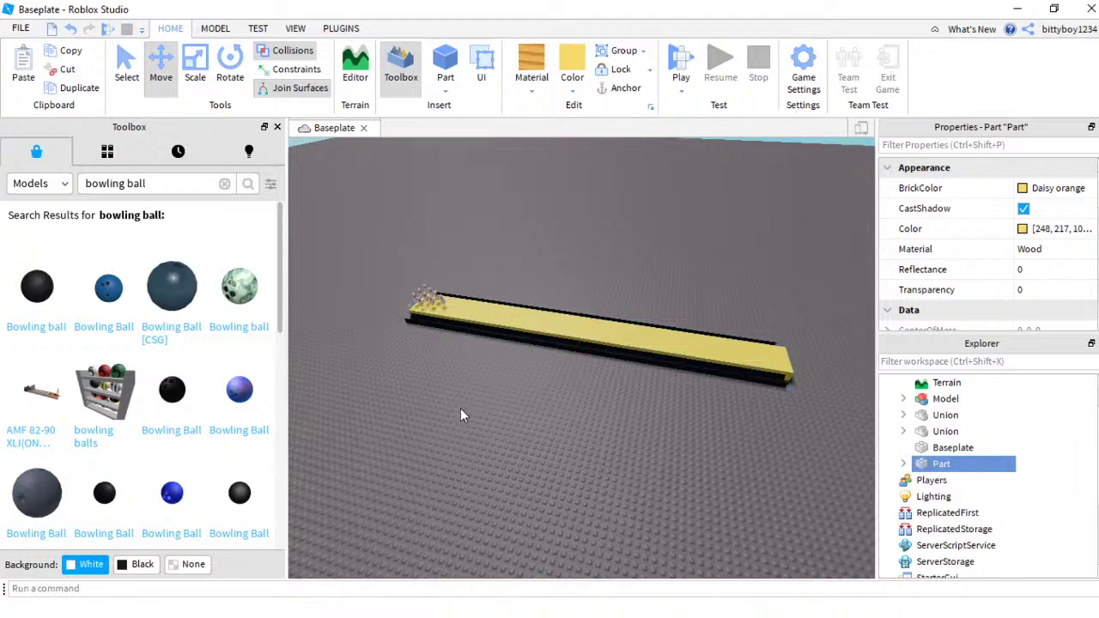
pyautogui.scroll(10, 468, 352)
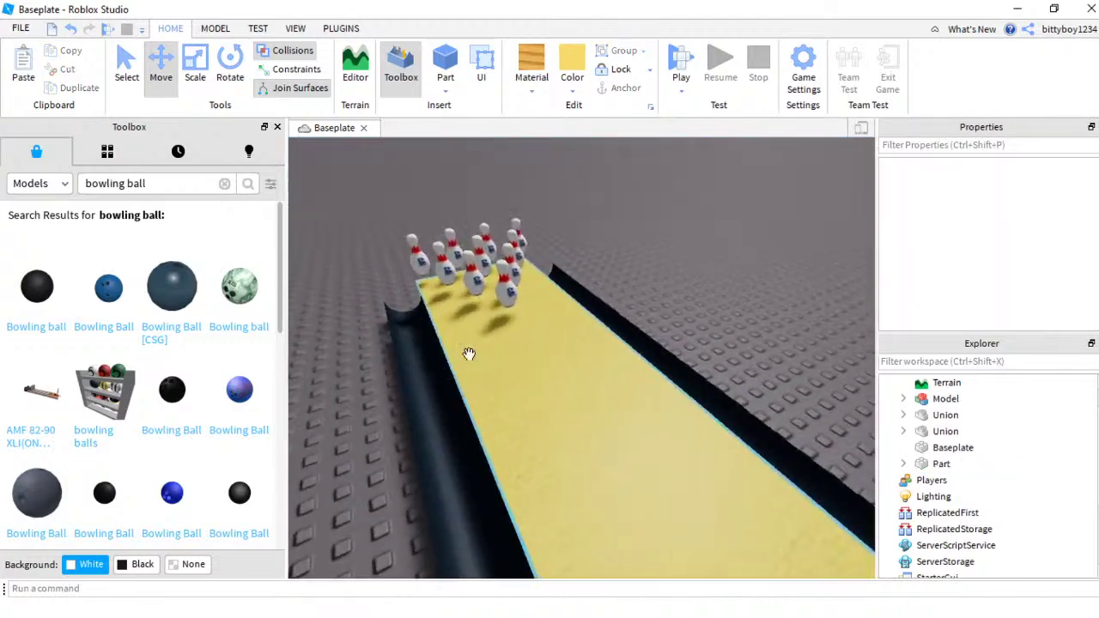
pyautogui.scroll(5, 469, 354)
pyautogui.moveTo(508, 315); pyautogui.dragTo(509, 315, button='right')
pyautogui.scroll(-10, 508, 322)
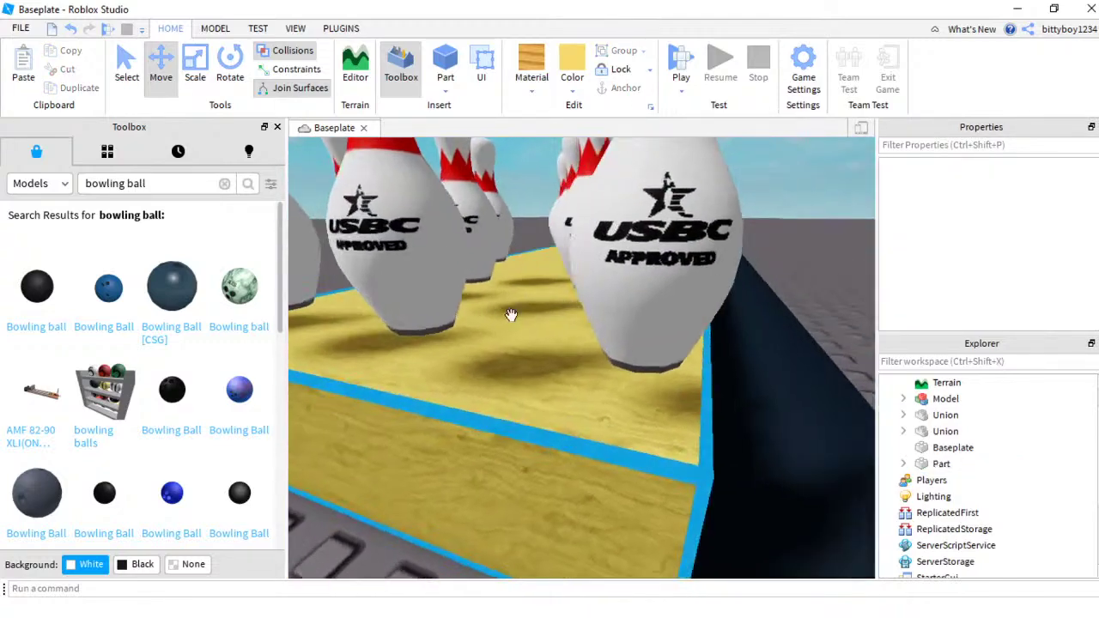
# Step: Playtest the alley, look along the lane towards the pins, and end the test
pyautogui.click(675, 58)
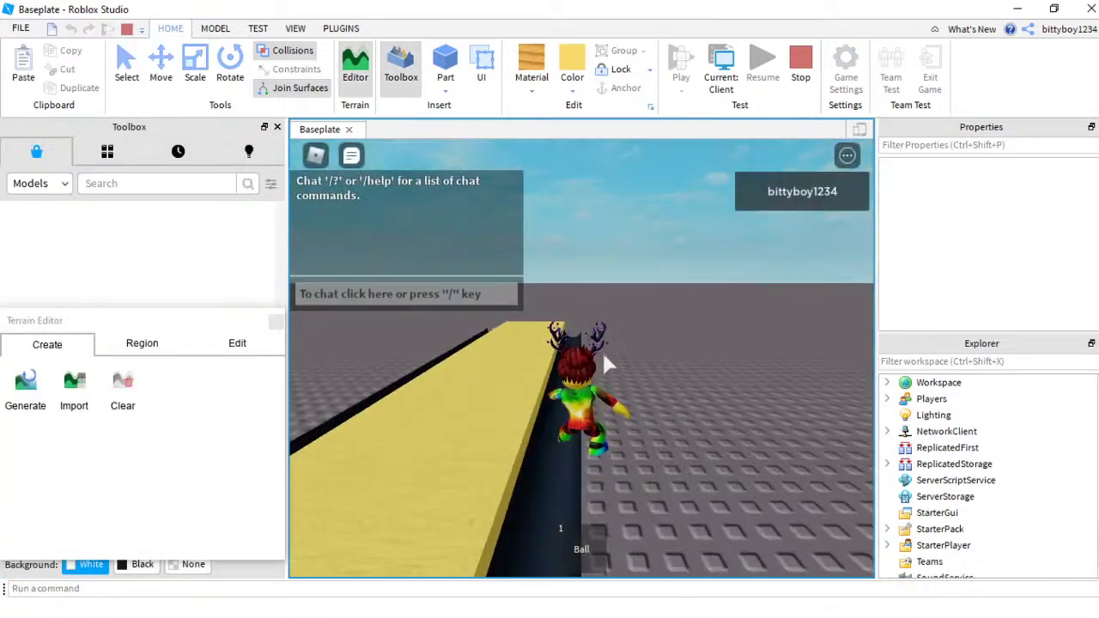
pyautogui.moveTo(603, 352); pyautogui.dragTo(602, 353, button='right')
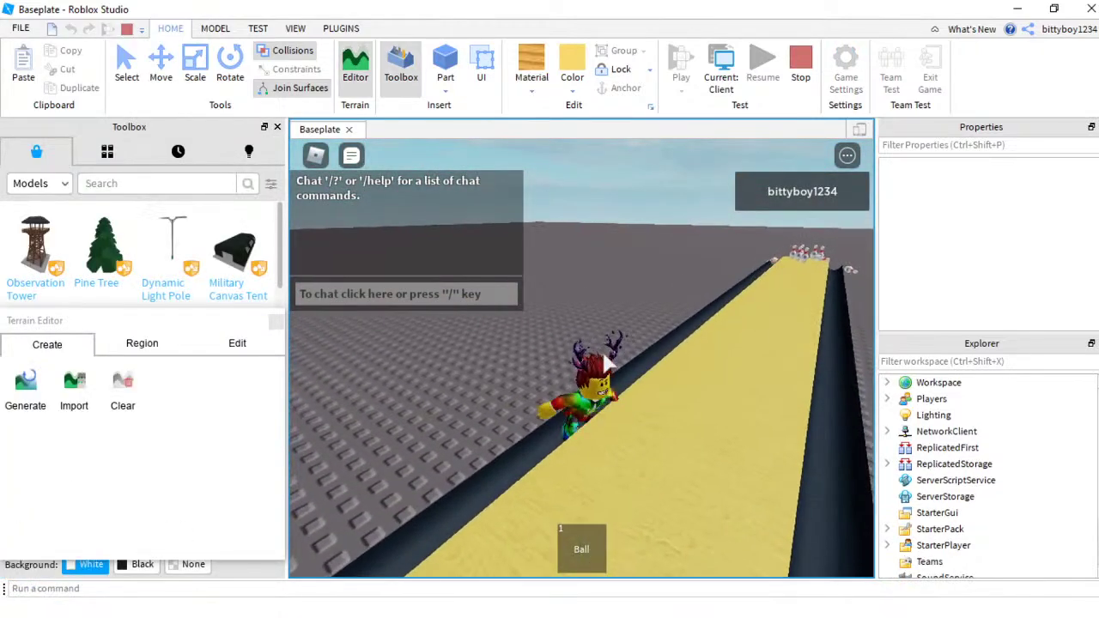
pyautogui.click(800, 69)
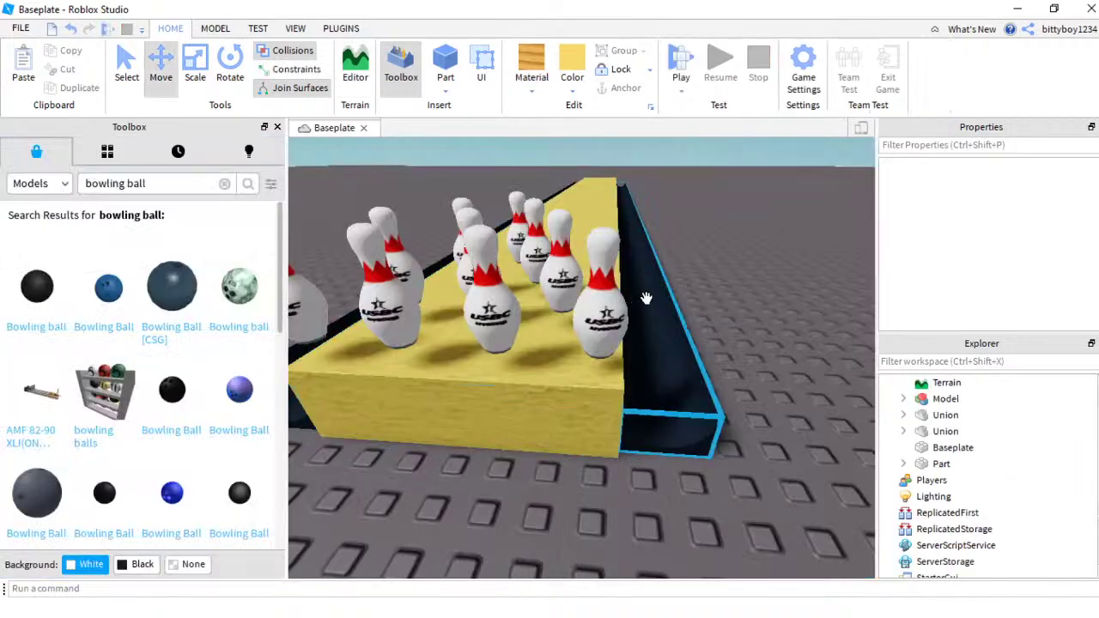
# Step: Anchor the wooden lane part
pyautogui.moveTo(644, 297); pyautogui.dragTo(642, 299, button='right')
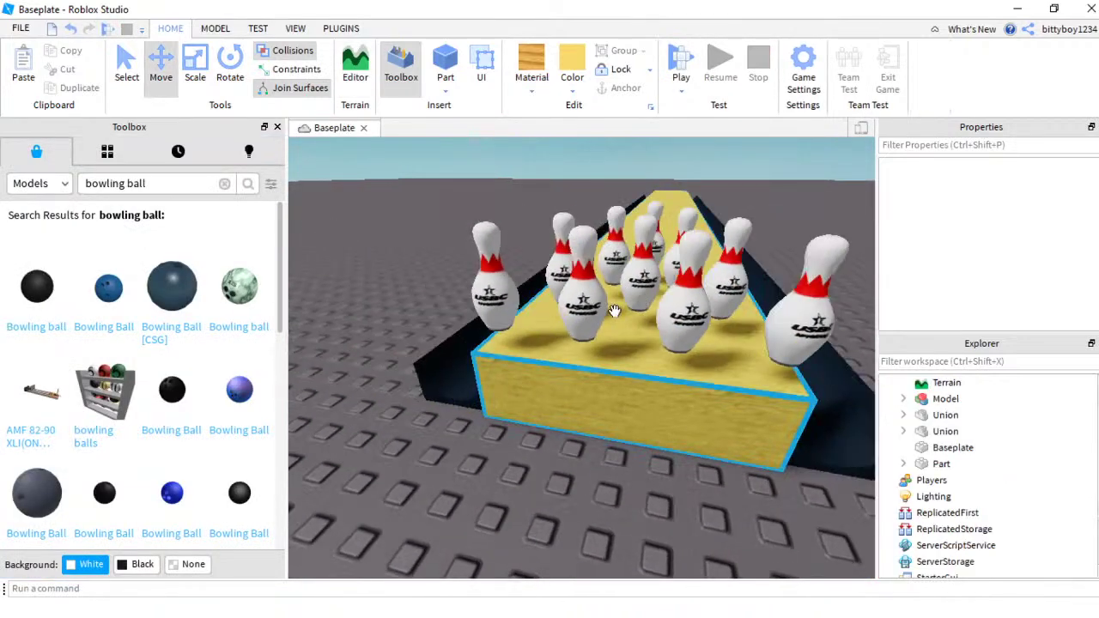
pyautogui.click(679, 378)
pyautogui.scroll(-2, 1000, 285)
pyautogui.scroll(-6, 1000, 285)
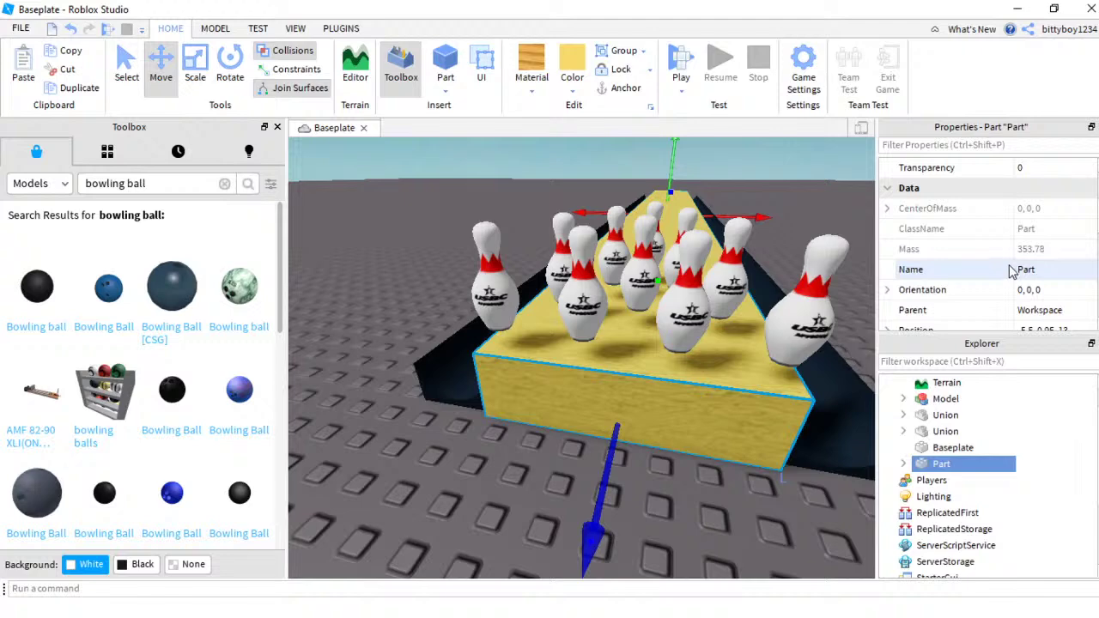
pyautogui.click(1026, 229)
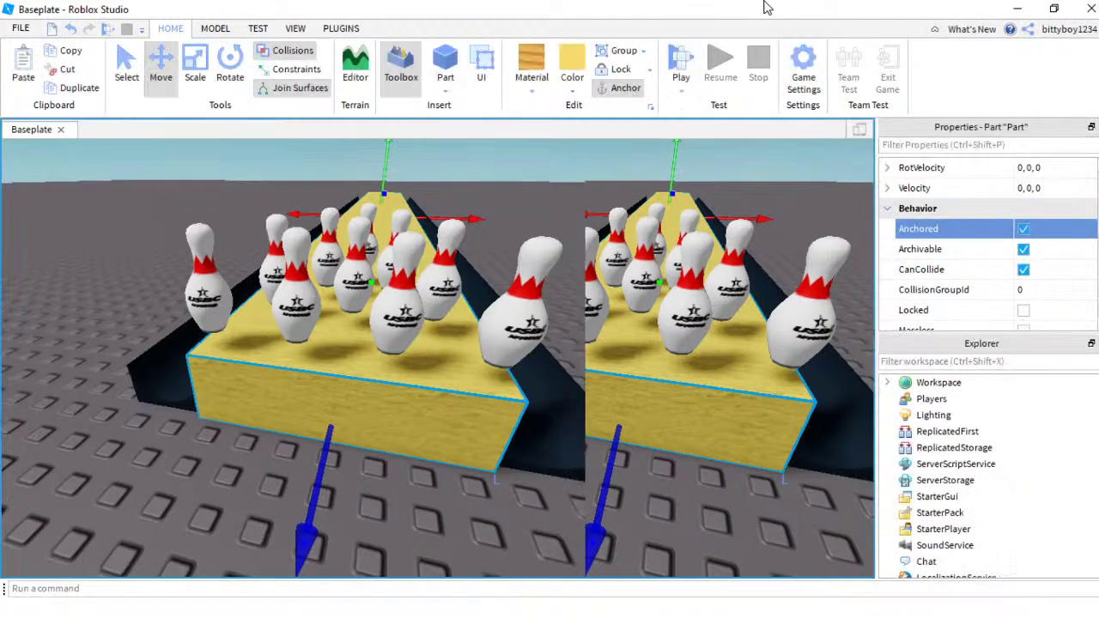
# Step: Playtest with the anchored lane, check how the pins stand at the far end, and end the test
pyautogui.press('F5')
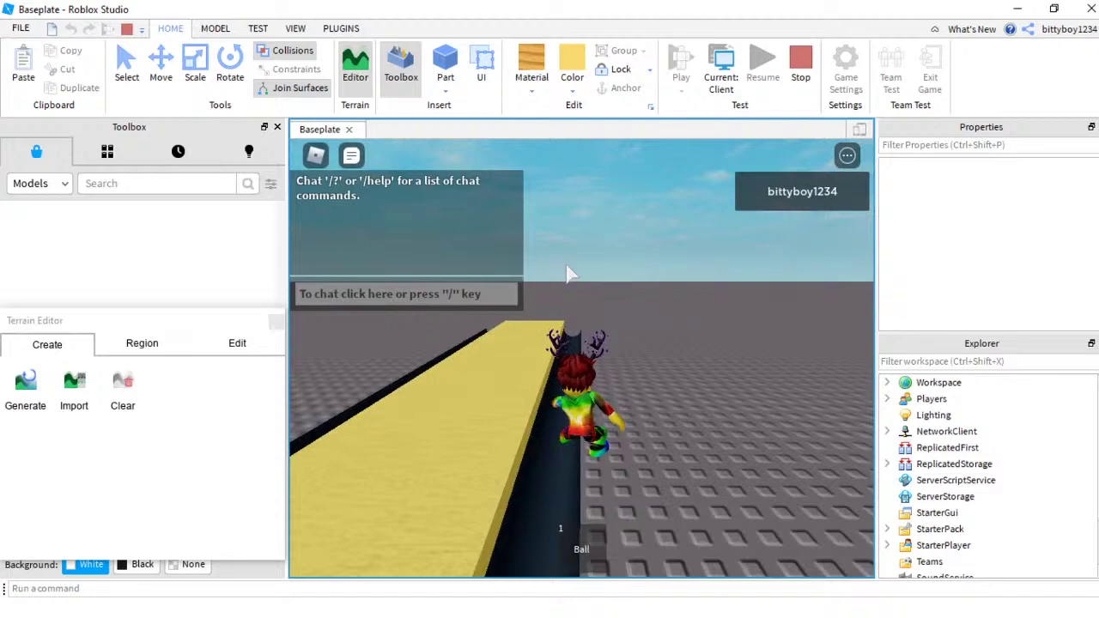
pyautogui.moveTo(566, 265); pyautogui.dragTo(565, 264, button='right')
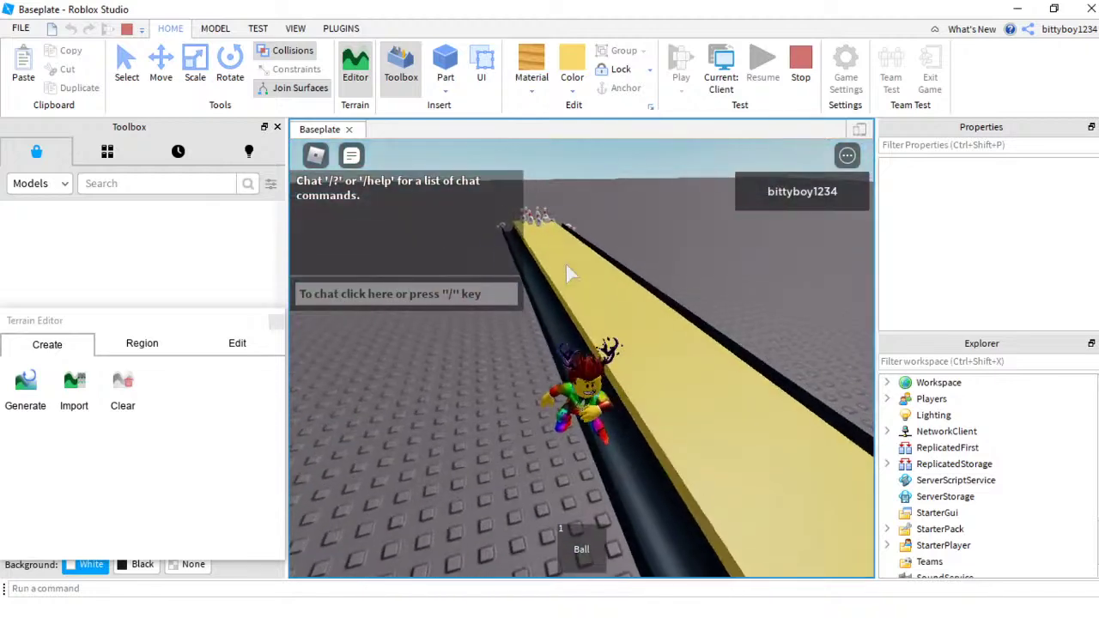
pyautogui.click(799, 60)
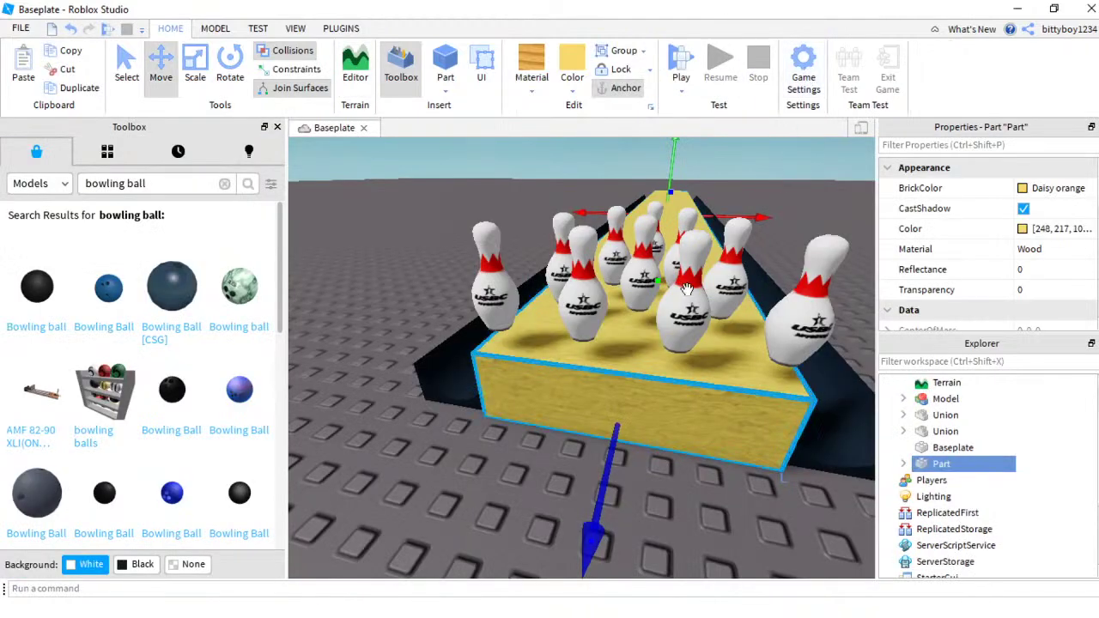
# Step: Select the grouped pins and examine their properties and how they sit above the lane and gutters
pyautogui.click(782, 342)
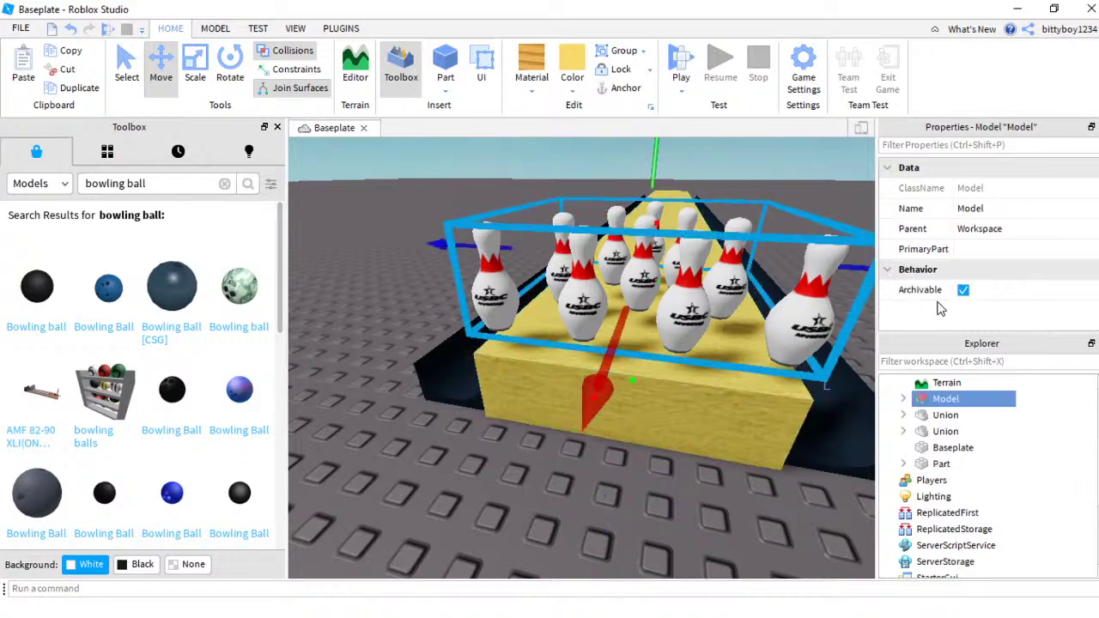
pyautogui.scroll(3, 724, 456)
pyautogui.moveTo(723, 455)
pyautogui.mouseDown(button='right')
pyautogui.moveTo(732, 454)
pyautogui.moveTo(724, 467)
pyautogui.moveTo(726, 458)
pyautogui.mouseUp(button='right')
pyautogui.scroll(3, 726, 463)
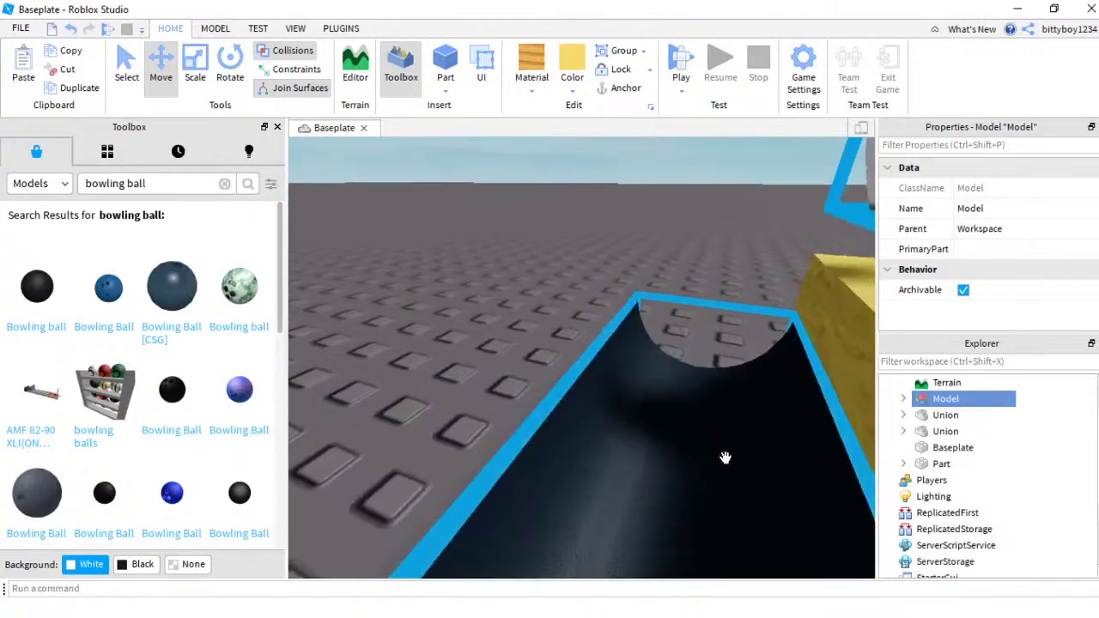
pyautogui.scroll(-5, 725, 458)
pyautogui.click(295, 29)
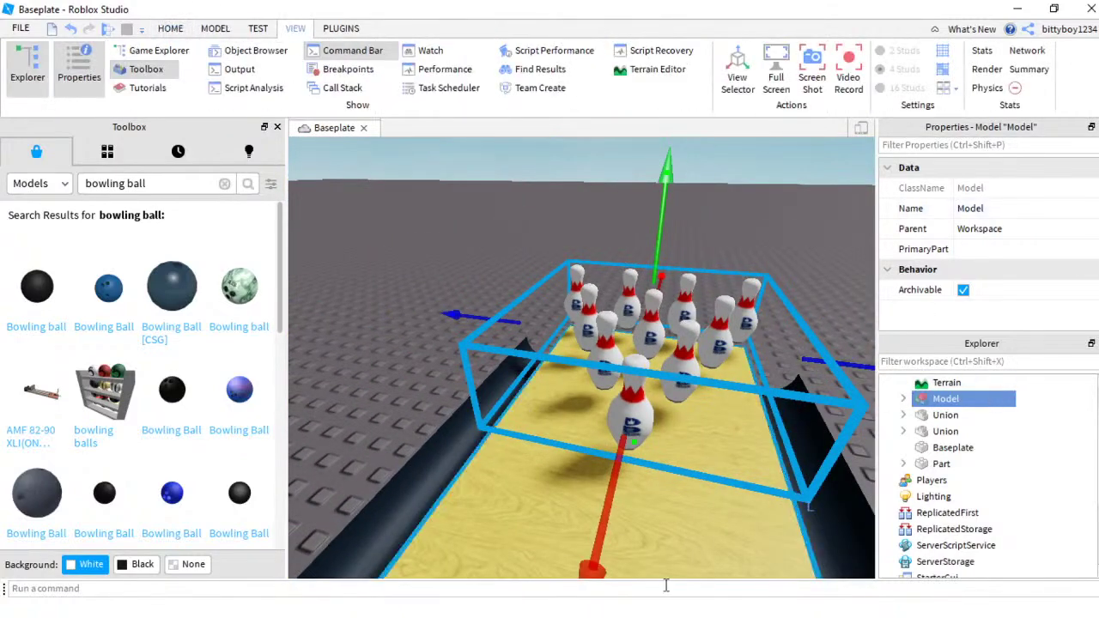
# Step: Set the wooden lane's size to 7, 1.2, 76
pyautogui.click(765, 521)
pyautogui.scroll(-5, 1017, 248)
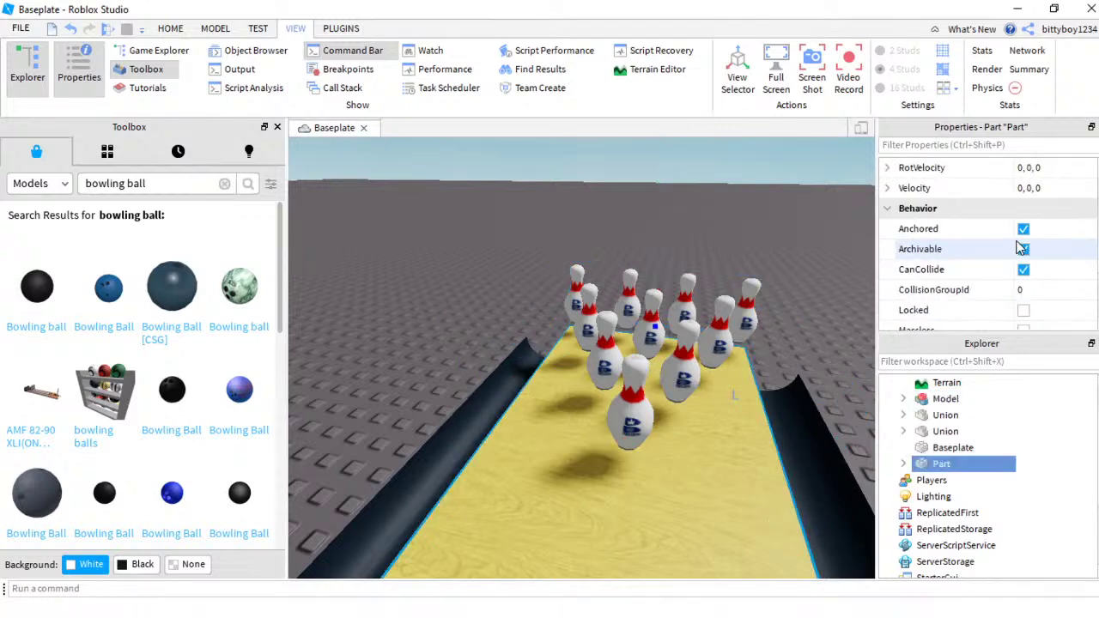
pyautogui.scroll(-5, 1019, 248)
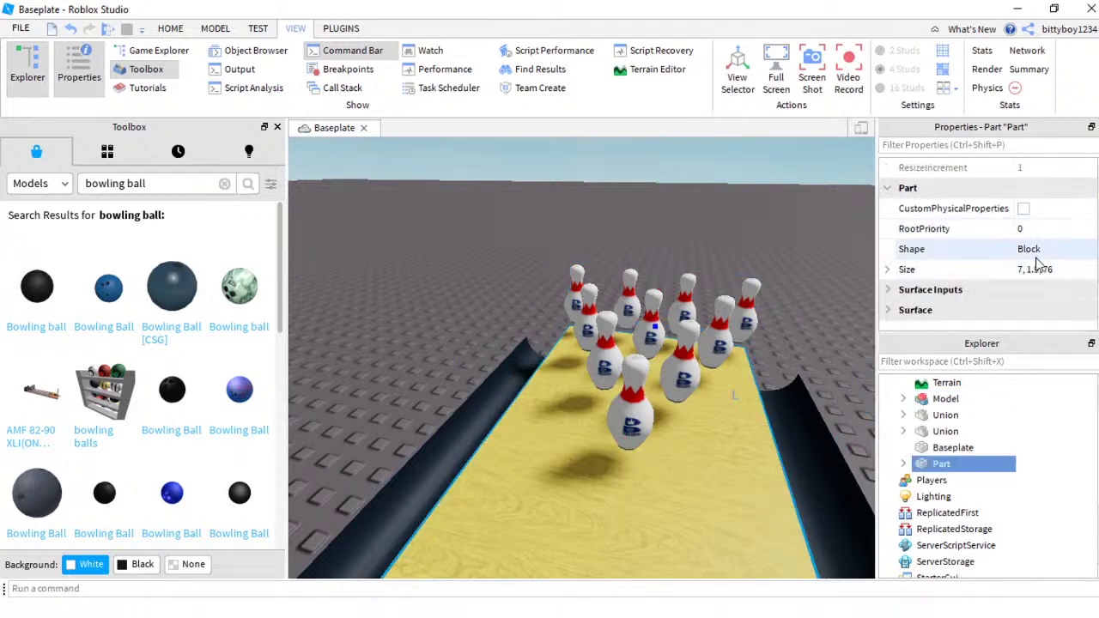
pyautogui.click(1044, 268)
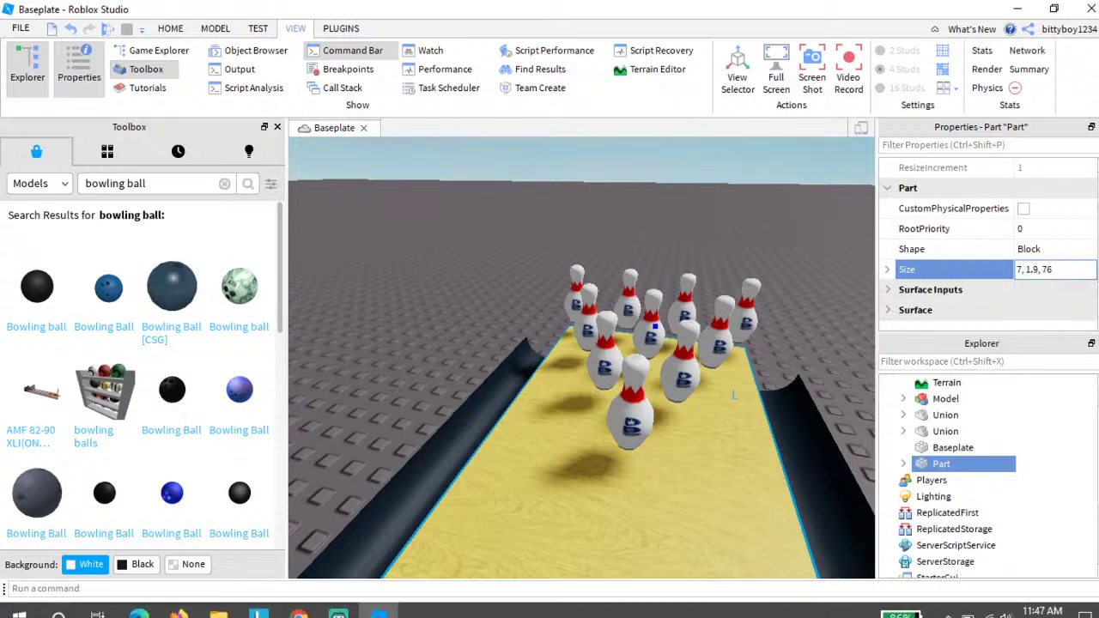
pyautogui.press('BackSpace')
pyautogui.press('BackSpace')
pyautogui.write('.2')
pyautogui.press('Return')
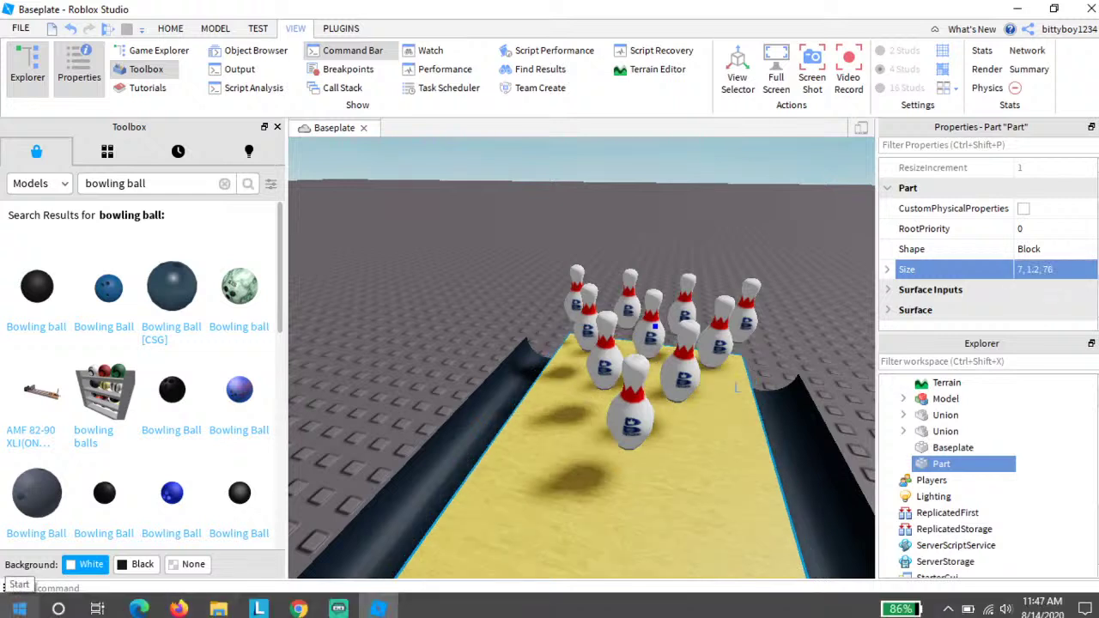
# Step: Set the wooden lane's size to 7, 2.1, 76
pyautogui.click(1039, 270)
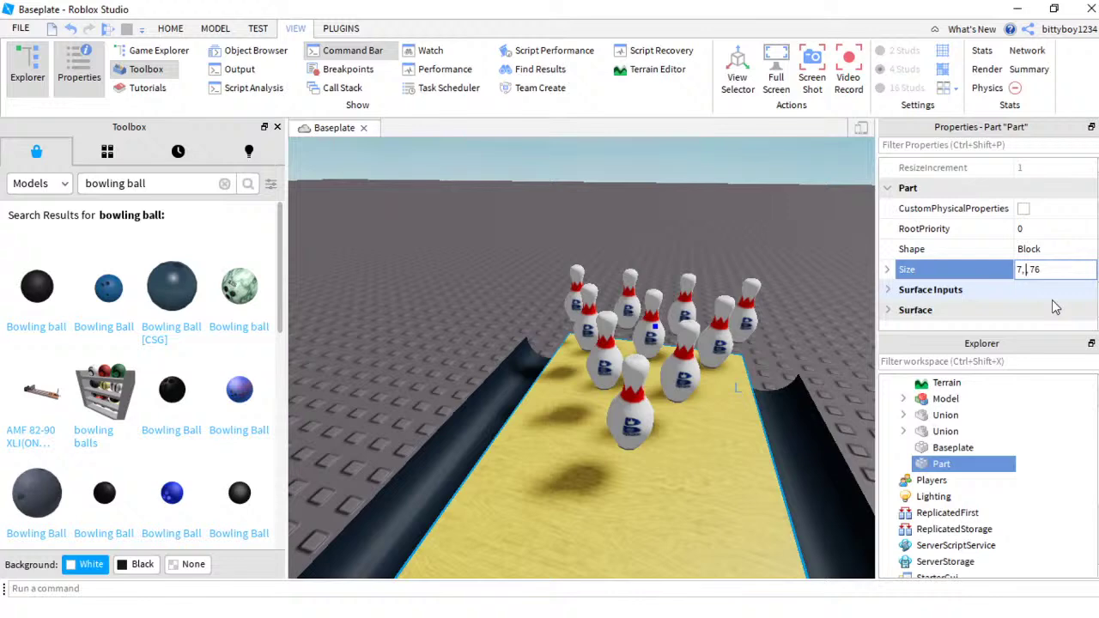
pyautogui.write('2.1')
pyautogui.press('Return')
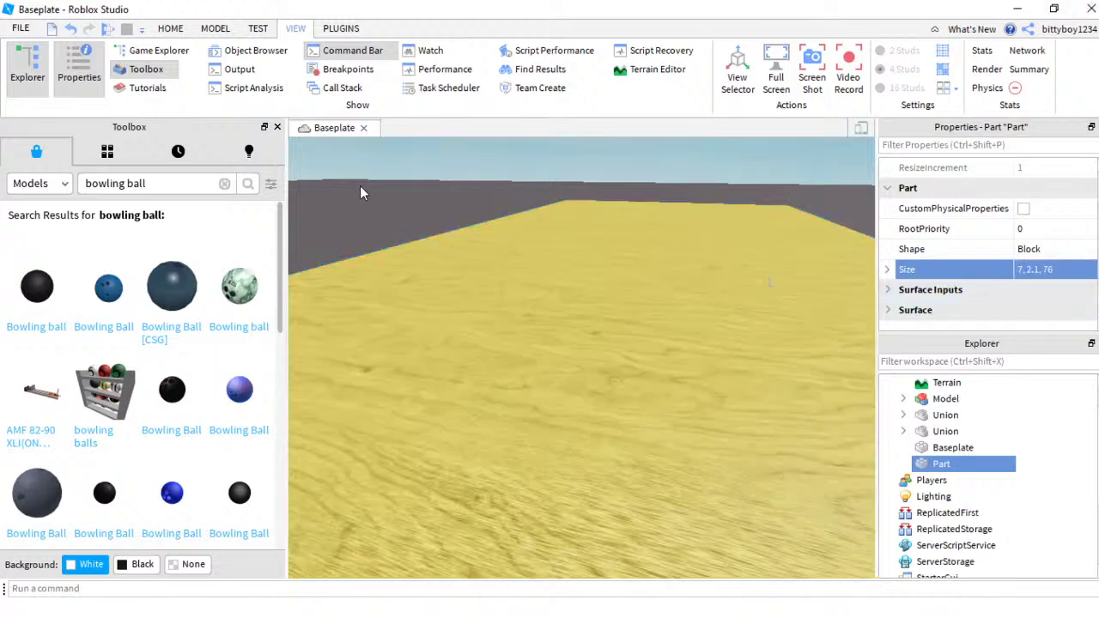
# Step: Move the resized lane beyond the open end of the gutters, lined up with the gap between them
pyautogui.click(429, 218)
pyautogui.moveTo(429, 218); pyautogui.dragTo(369, 304, button='right')
pyautogui.click(383, 293)
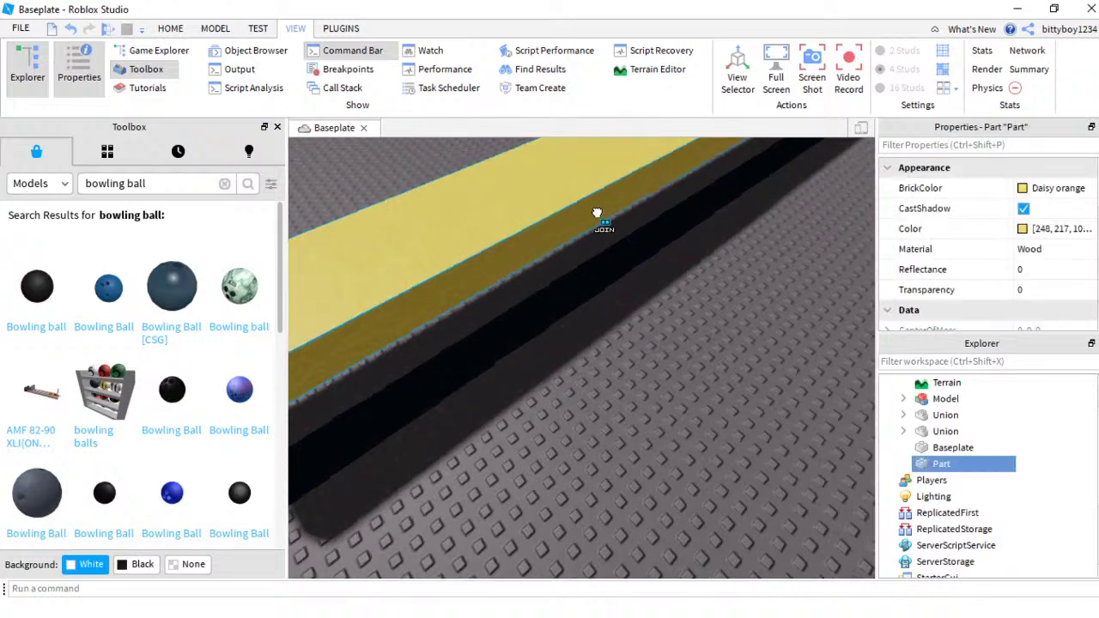
pyautogui.scroll(-5, 592, 215)
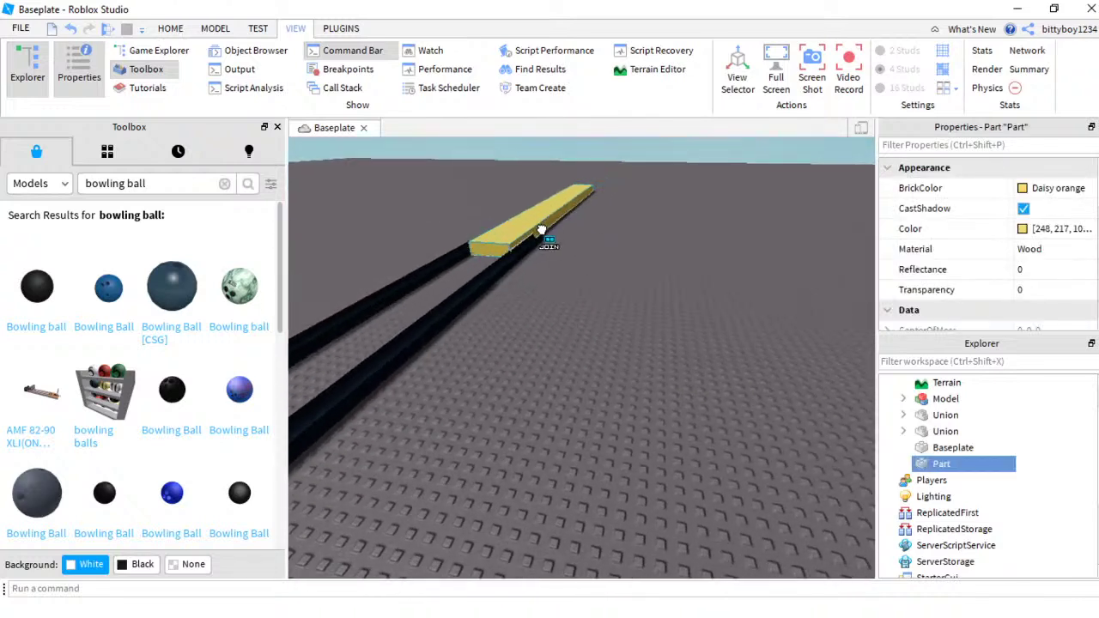
pyautogui.moveTo(541, 230)
pyautogui.mouseDown()
pyautogui.moveTo(505, 257)
pyautogui.moveTo(468, 255)
pyautogui.moveTo(531, 214)
pyautogui.moveTo(556, 220)
pyautogui.moveTo(527, 241)
pyautogui.moveTo(569, 196)
pyautogui.moveTo(563, 244)
pyautogui.moveTo(541, 203)
pyautogui.moveTo(550, 215)
pyautogui.mouseUp()
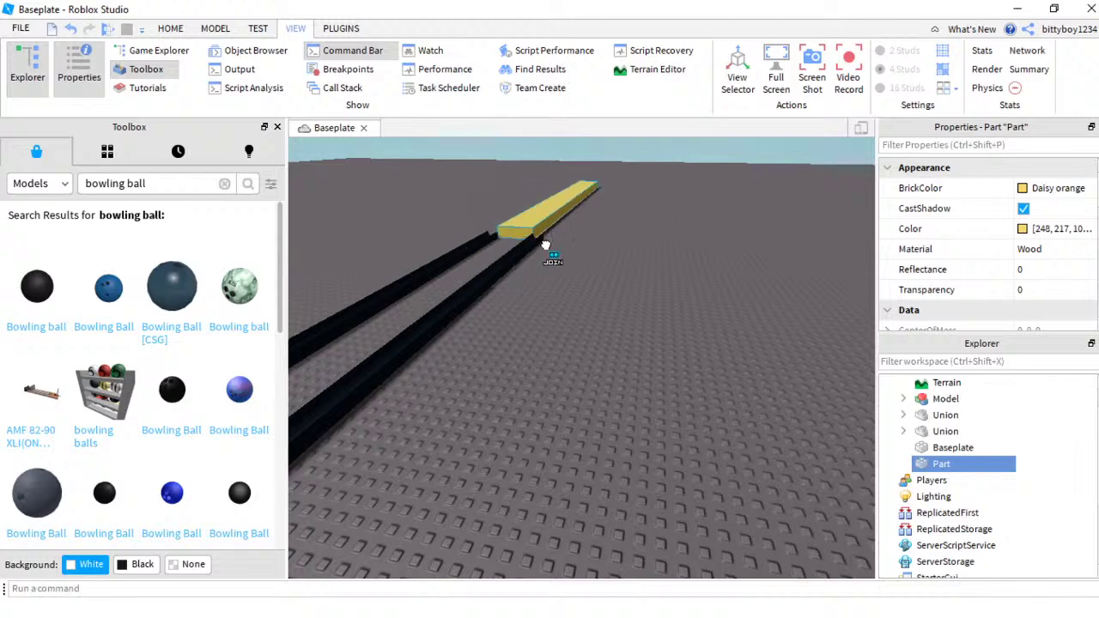
# Step: Slide the lane back lengthwise between the gutters until it reaches under the pins, and inspect the gap beneath them
pyautogui.moveTo(539, 263); pyautogui.dragTo(545, 241, button='right')
pyautogui.press('w')
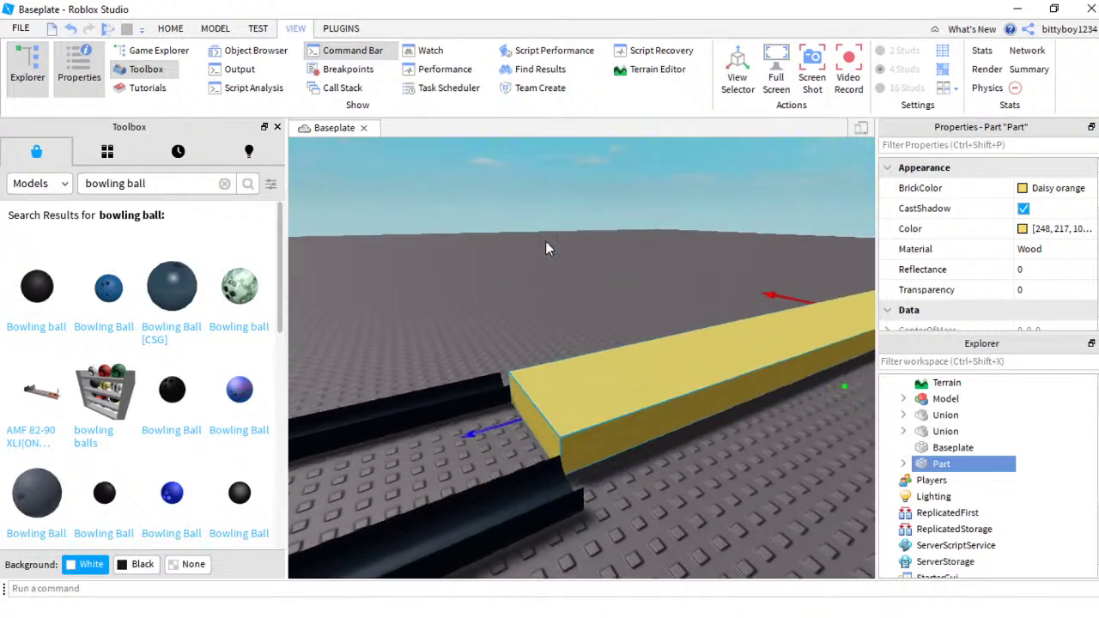
pyautogui.moveTo(455, 424); pyautogui.dragTo(380, 446)
pyautogui.press('s')
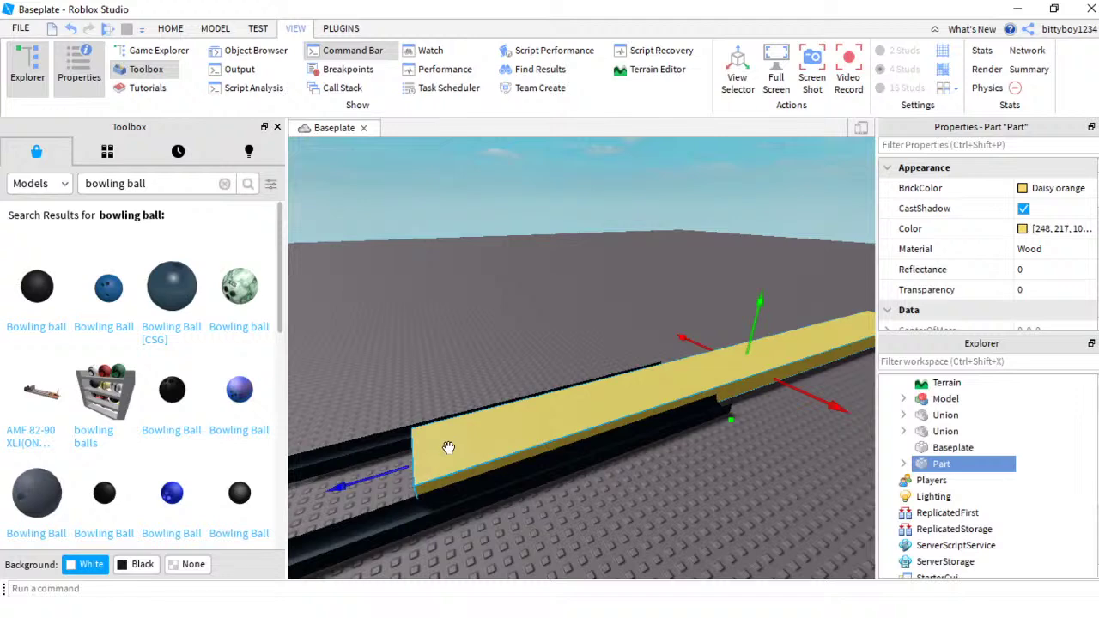
pyautogui.press('a')
pyautogui.scroll(-8, 464, 477)
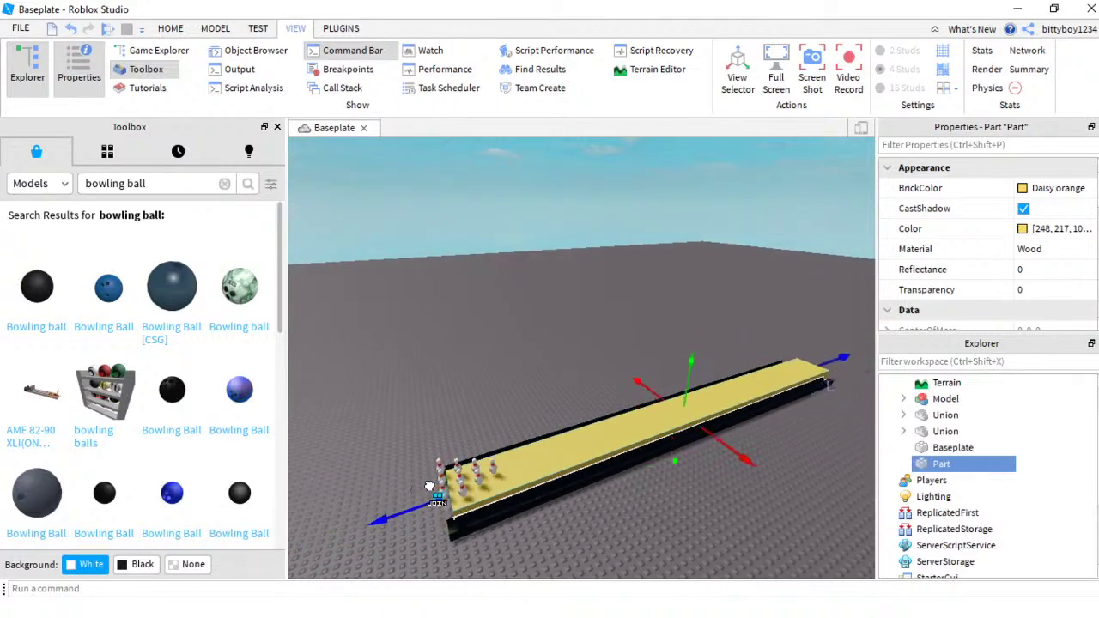
pyautogui.click(526, 542)
pyautogui.scroll(10, 520, 520)
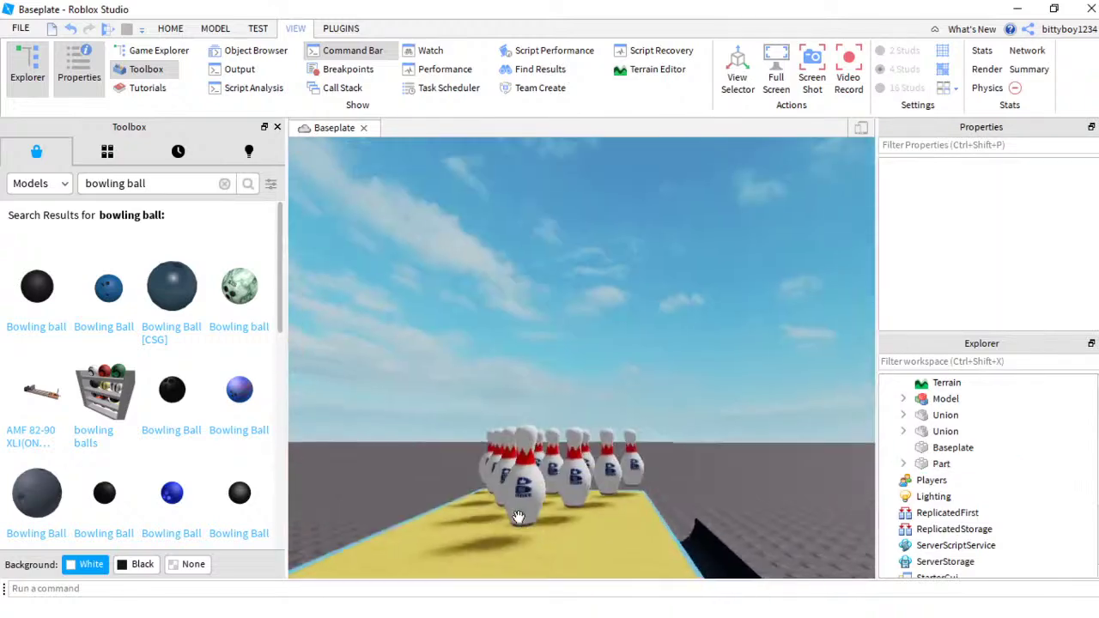
pyautogui.scroll(8, 518, 517)
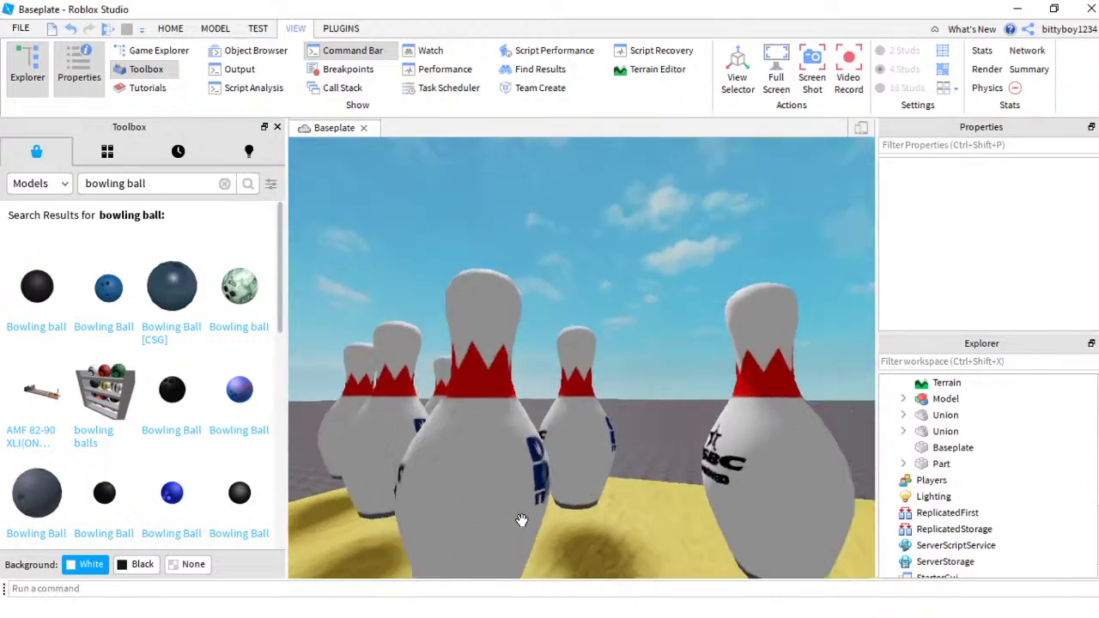
pyautogui.moveTo(522, 520); pyautogui.dragTo(559, 416, button='right')
pyautogui.scroll(-4, 559, 415)
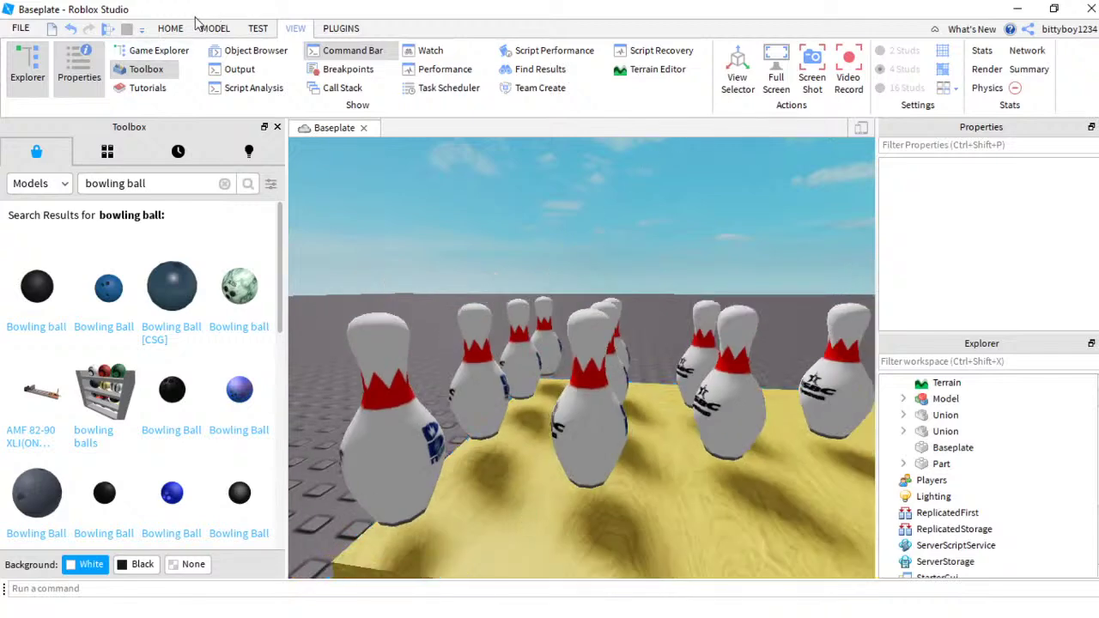
# Step: Playtest the alley by getting onto the lane, equipping the ball and throwing it at the pins, and end the test
pyautogui.click(172, 28)
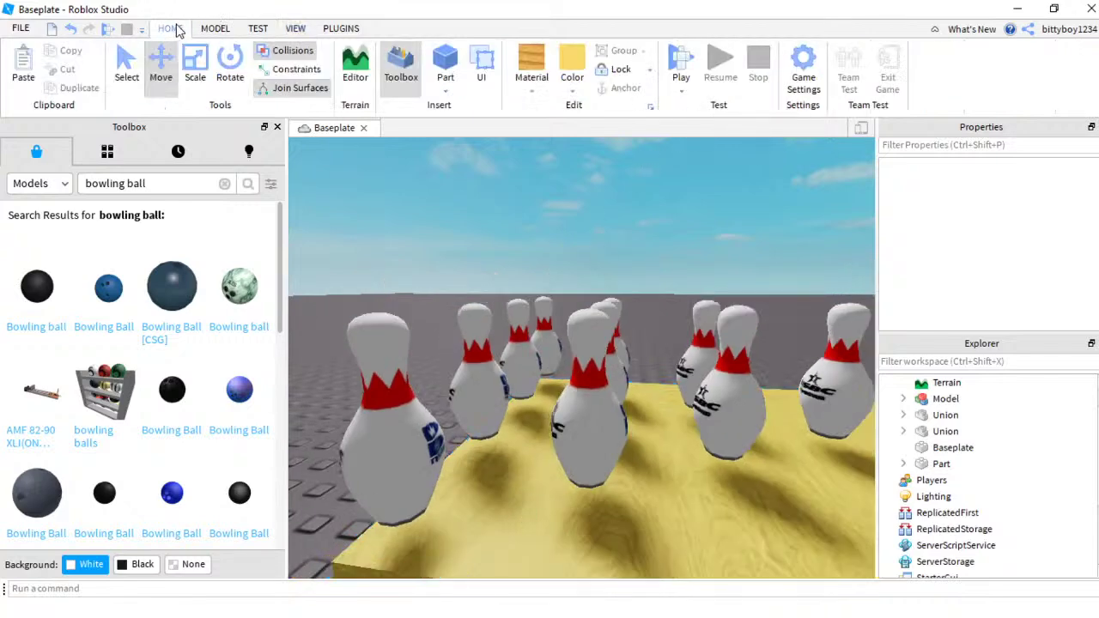
pyautogui.click(677, 62)
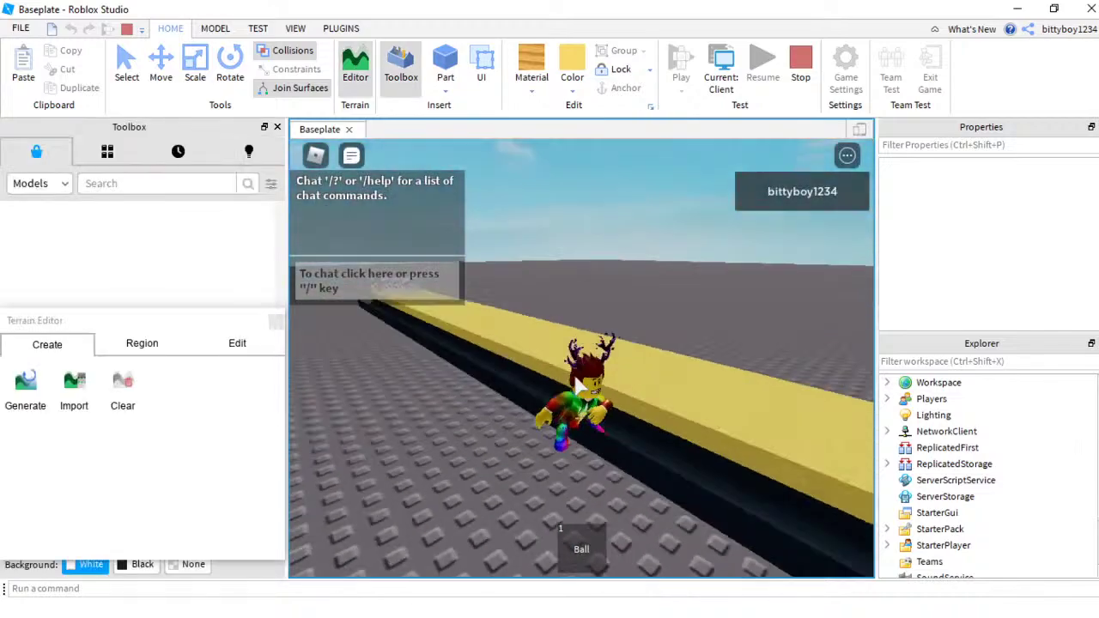
pyautogui.press('space')
pyautogui.press('1')
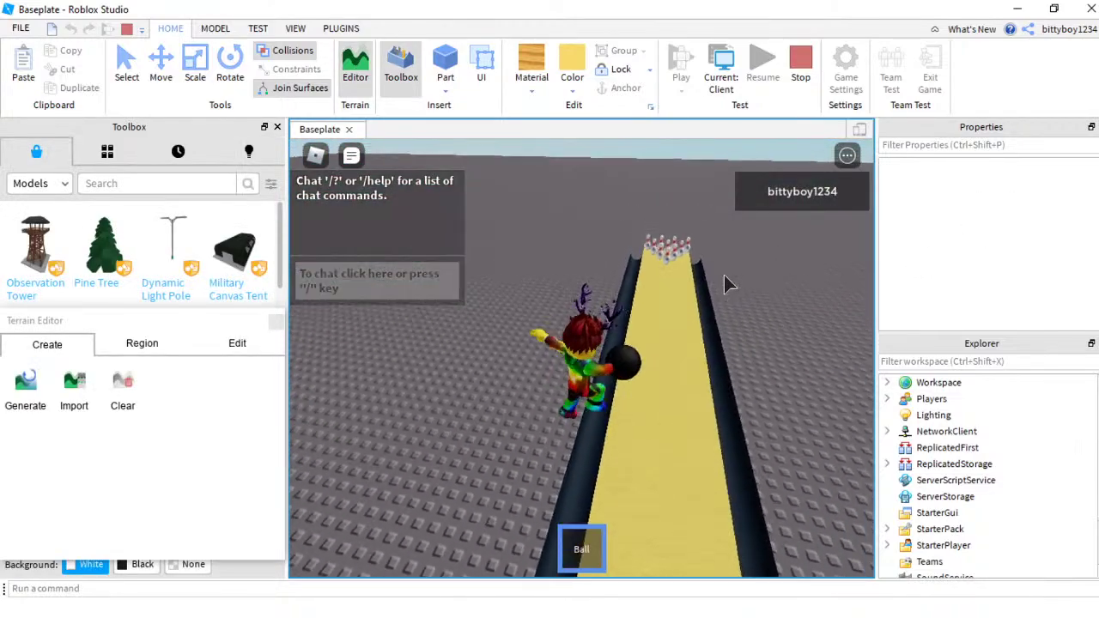
pyautogui.press('d')
pyautogui.click(645, 226)
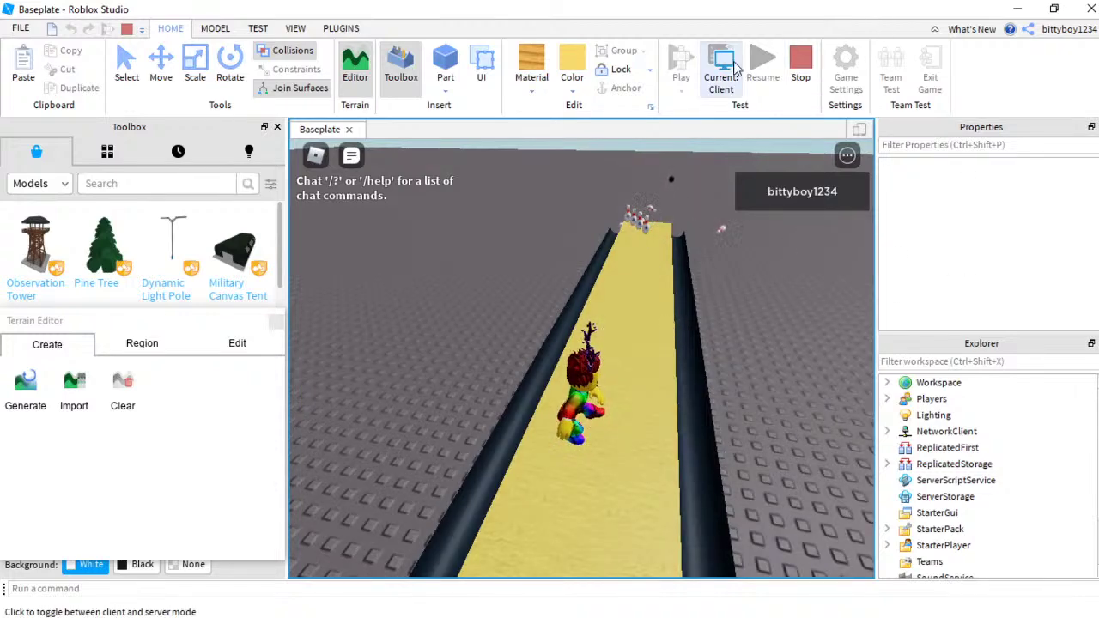
pyautogui.click(799, 64)
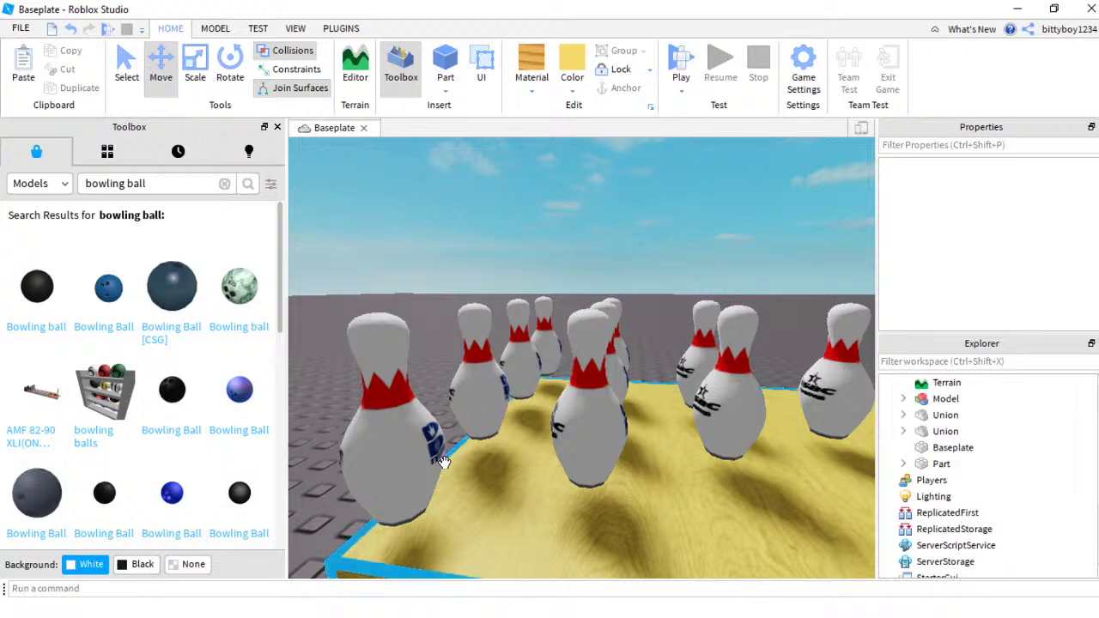
# Step: Insert a new block part on the baseplate beside the lane and shorten it with the Scale tool
pyautogui.moveTo(519, 190); pyautogui.dragTo(522, 205, button='right')
pyautogui.press('s')
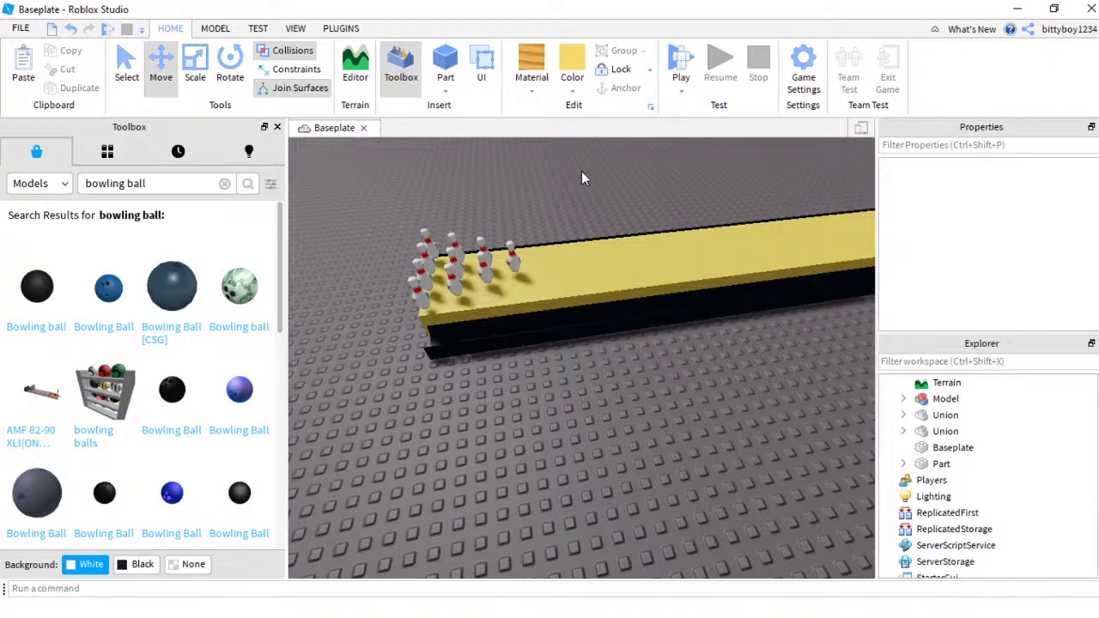
pyautogui.moveTo(581, 177); pyautogui.dragTo(582, 180, button='right')
pyautogui.click(444, 62)
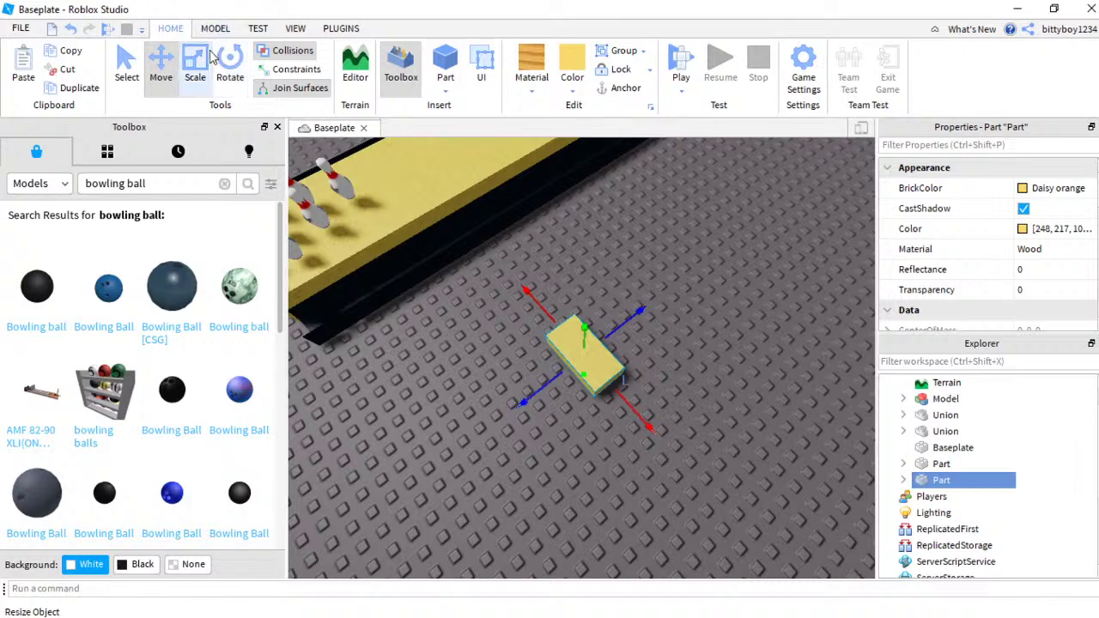
pyautogui.click(204, 60)
pyautogui.moveTo(636, 416); pyautogui.dragTo(436, 339)
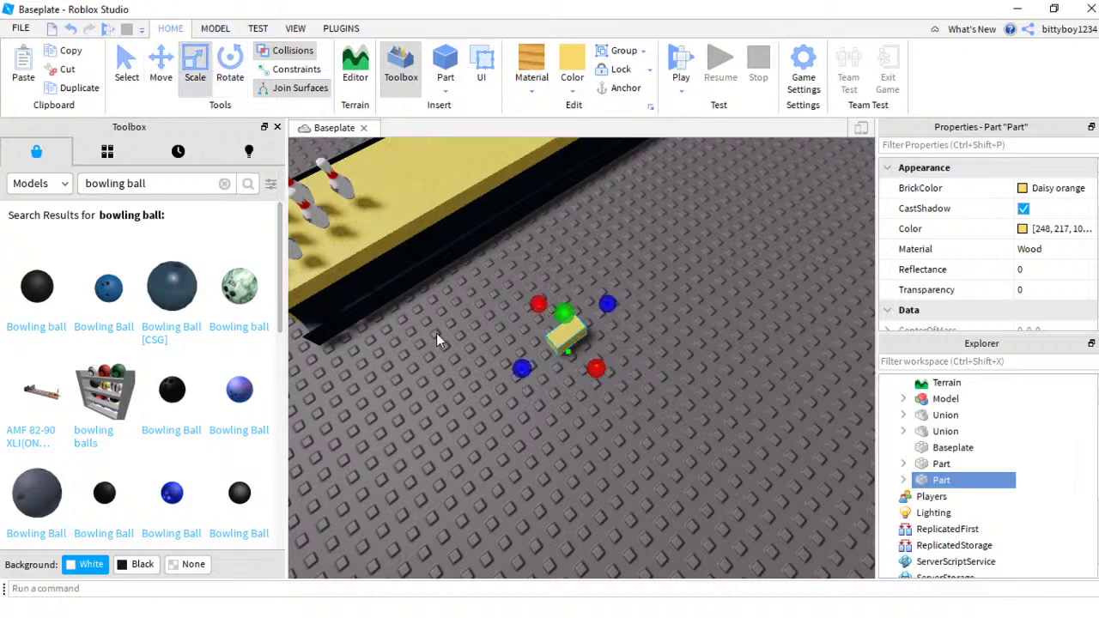
# Step: Place the new block beside the gutter at the pin end and stretch it lengthwise and upward into a side wall
pyautogui.moveTo(558, 344); pyautogui.dragTo(357, 355)
pyautogui.press('s')
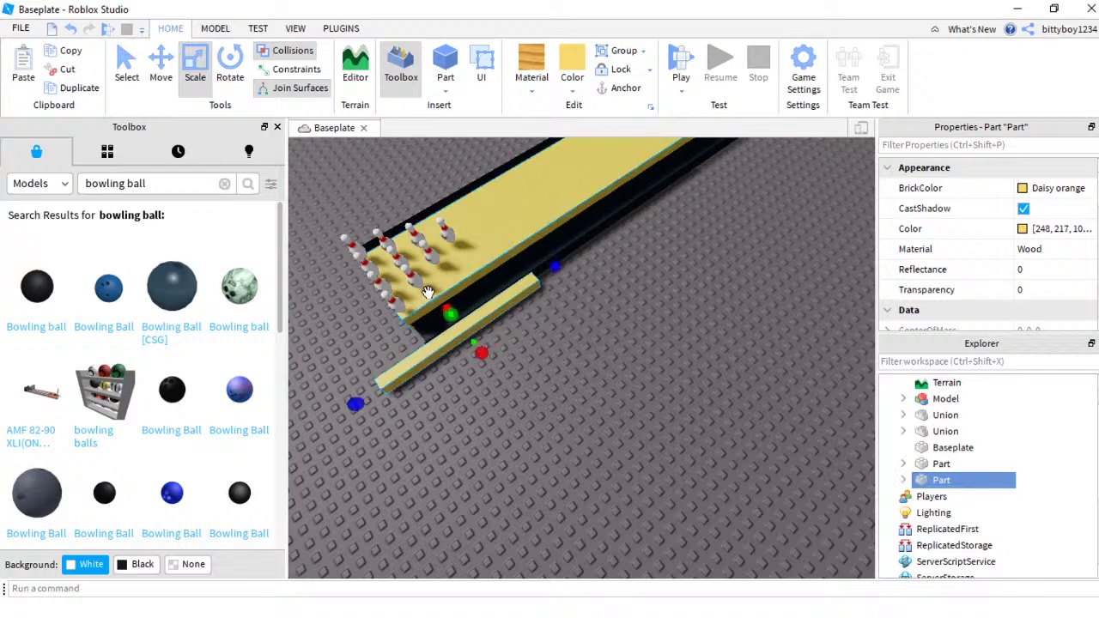
pyautogui.moveTo(448, 312); pyautogui.dragTo(451, 197)
pyautogui.press('a')
pyautogui.moveTo(487, 194); pyautogui.dragTo(478, 190, button='right')
# Step: Duplicate the side wall and place the copy on the opposite side of the lane, beside the pins
pyautogui.hotkey('ctrl', 'd')
pyautogui.moveTo(473, 226); pyautogui.dragTo(576, 412)
pyautogui.moveTo(576, 412); pyautogui.dragTo(611, 427, button='right')
pyautogui.scroll(5, 578, 410)
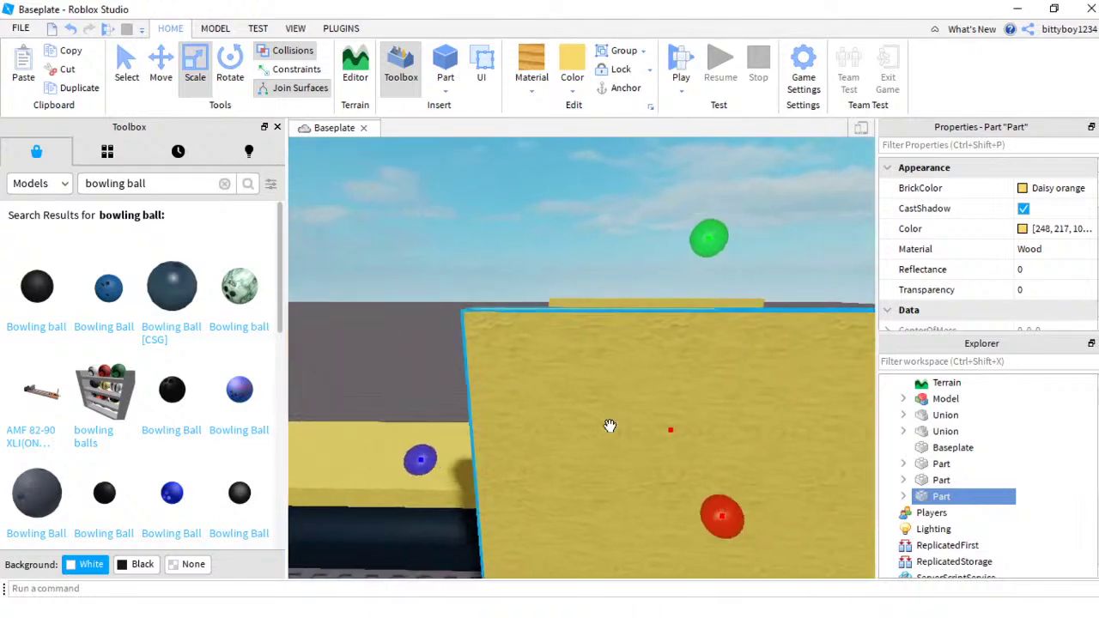
pyautogui.moveTo(542, 455); pyautogui.dragTo(544, 457)
pyautogui.moveTo(611, 477); pyautogui.dragTo(591, 473)
pyautogui.moveTo(591, 474); pyautogui.dragTo(589, 473, button='right')
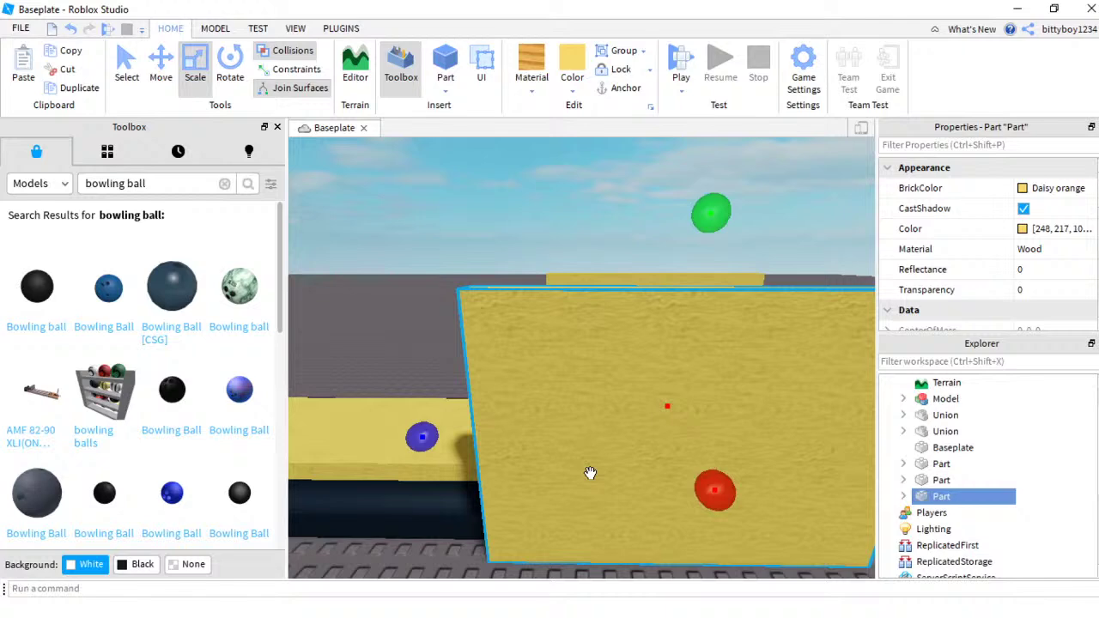
# Step: Adjust the duplicated wall so it stands against the outer edge of its gutter, and inspect both walls from the lane
pyautogui.scroll(-5, 589, 473)
pyautogui.moveTo(577, 456); pyautogui.dragTo(588, 435)
pyautogui.moveTo(659, 457); pyautogui.dragTo(659, 460, button='right')
pyautogui.click(639, 481)
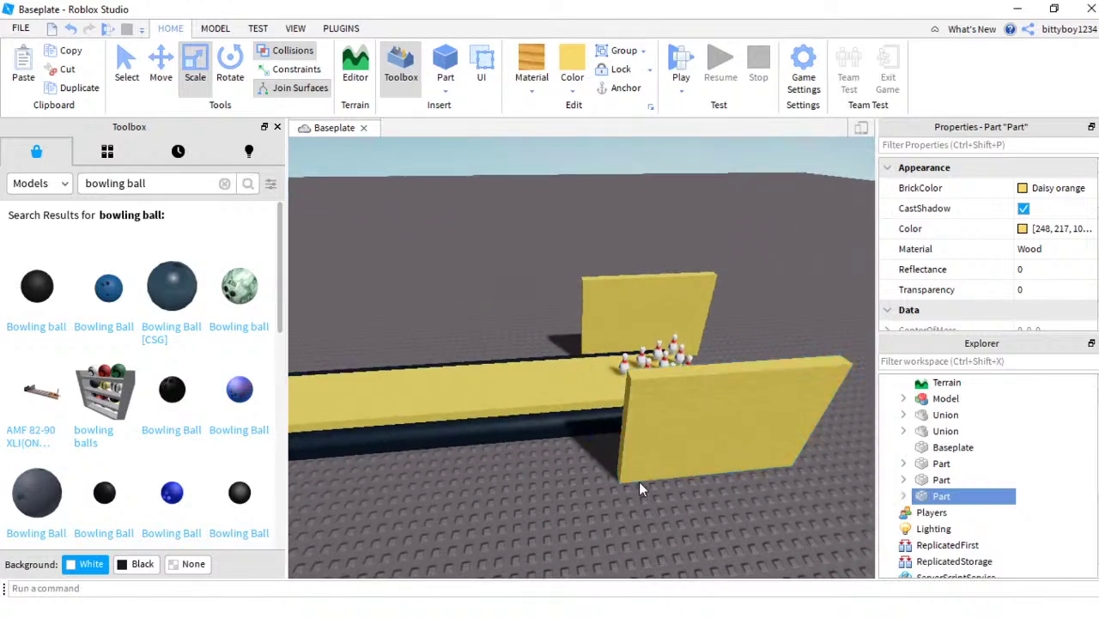
pyautogui.click(634, 459)
pyautogui.moveTo(635, 459)
pyautogui.mouseDown()
pyautogui.moveTo(589, 418)
pyautogui.moveTo(598, 418)
pyautogui.moveTo(550, 414)
pyautogui.mouseUp()
pyautogui.press('d')
pyautogui.click(536, 522)
pyautogui.moveTo(581, 485); pyautogui.dragTo(591, 441, button='right')
pyautogui.press('w')
pyautogui.press('s')
pyautogui.press('w')
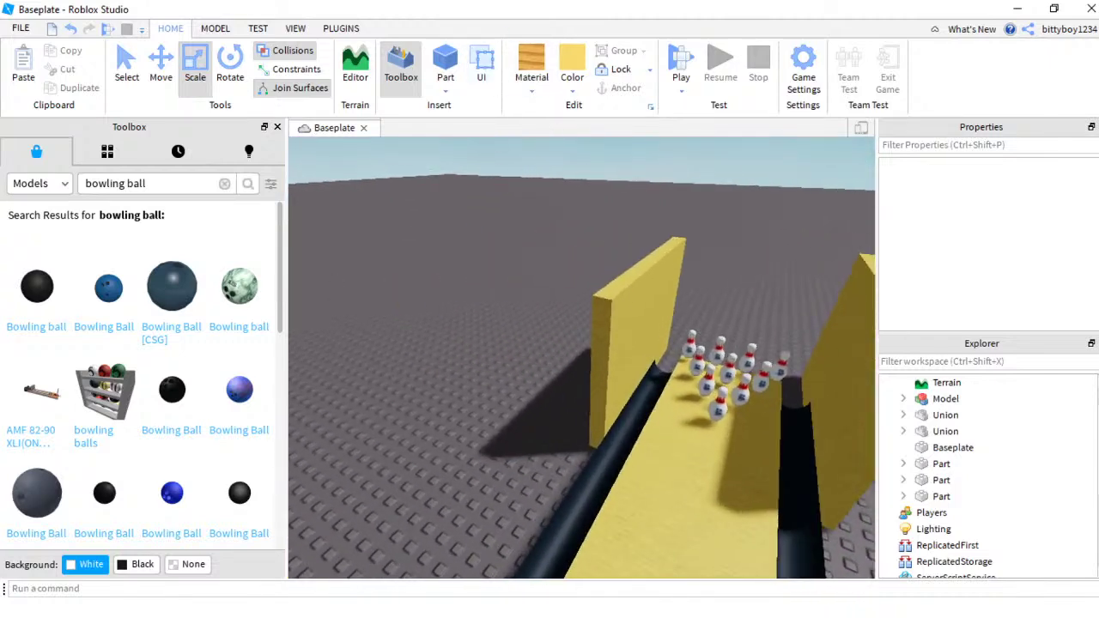
# Step: Colour the duplicated side wall Smoky grey and set its material to Metal
pyautogui.click(844, 365)
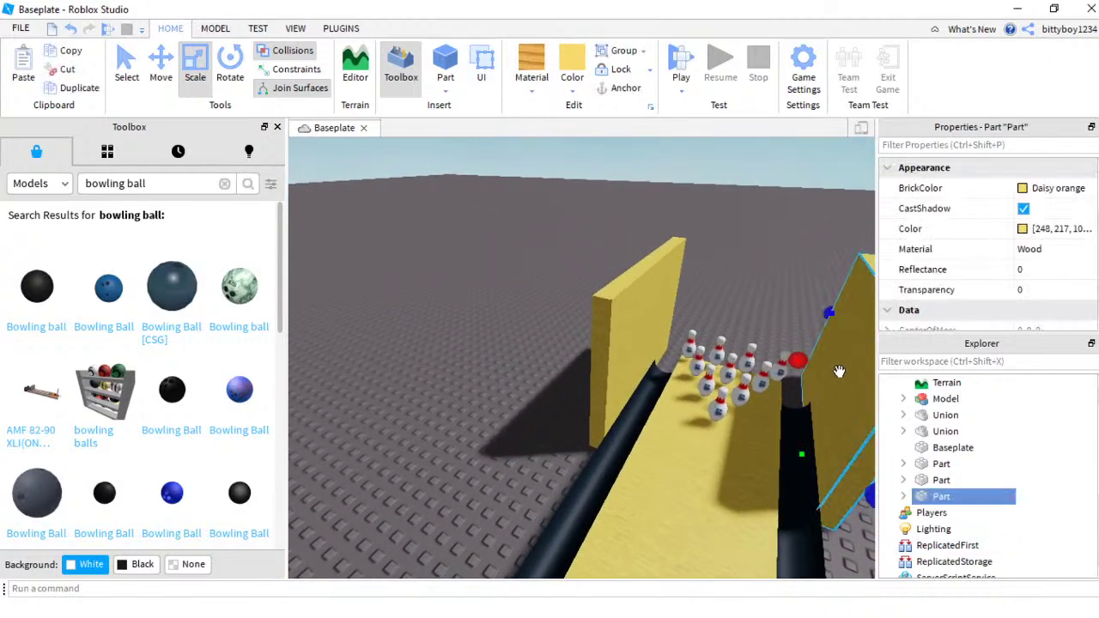
pyautogui.click(574, 85)
pyautogui.click(741, 375)
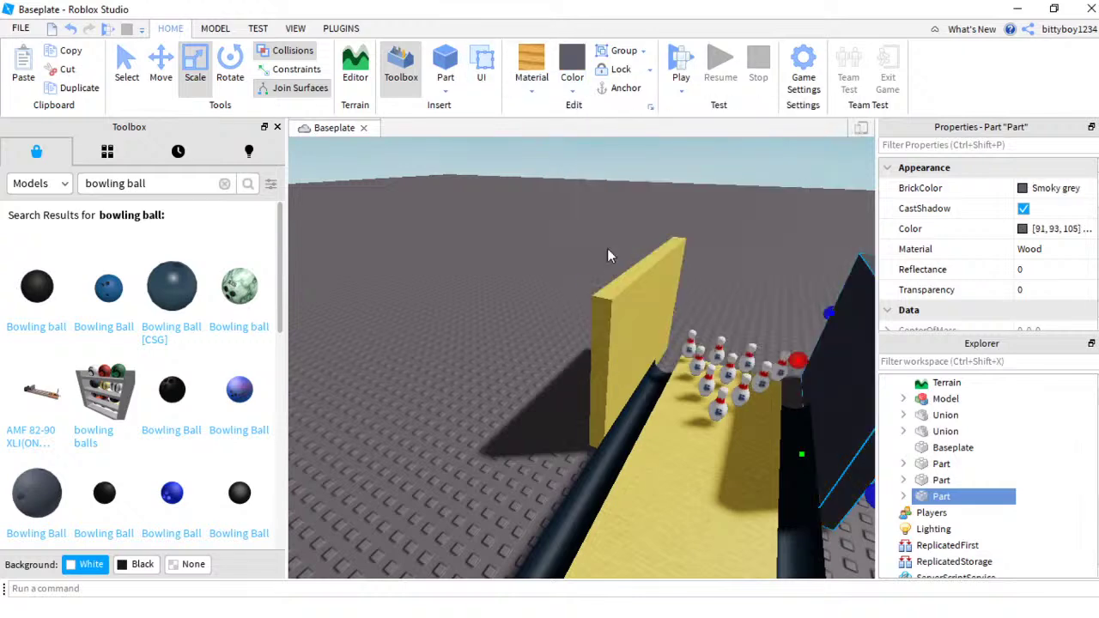
pyautogui.click(531, 83)
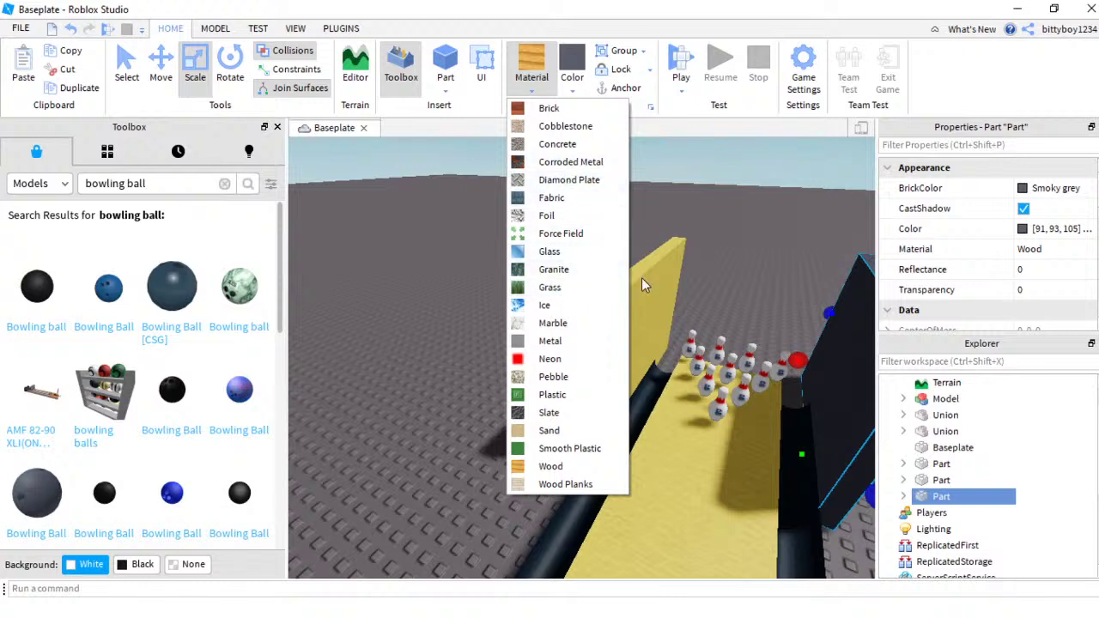
pyautogui.click(552, 341)
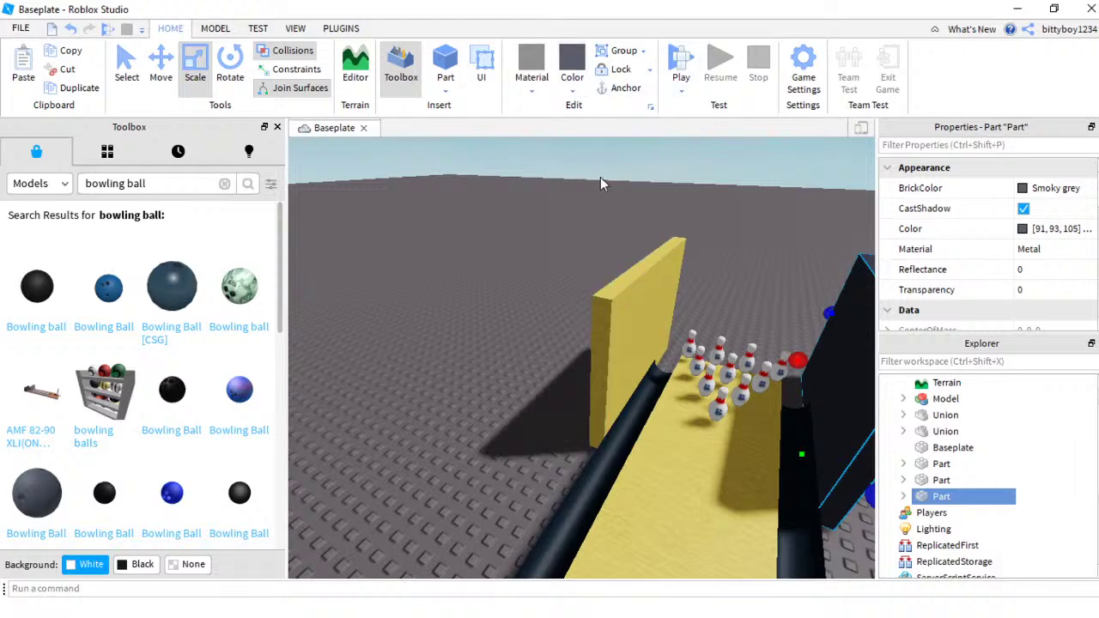
# Step: Apply the same Smoky grey colour and Metal material to the original side wall
pyautogui.click(619, 343)
pyautogui.click(574, 51)
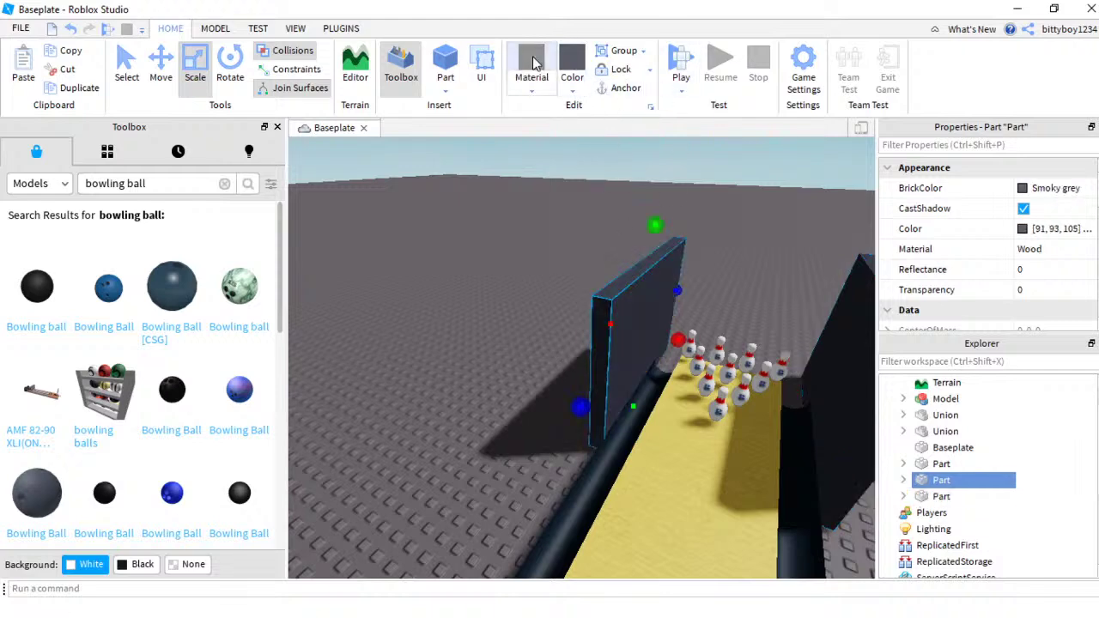
pyautogui.click(533, 58)
pyautogui.press('d')
pyautogui.moveTo(506, 289); pyautogui.dragTo(528, 325, button='right')
pyautogui.press('a')
# Step: Duplicate a side wall, rotate the copy a quarter turn and place it across the end behind the pins as a back wall
pyautogui.click(434, 322)
pyautogui.press('d')
pyautogui.press('w')
pyautogui.press('d')
pyautogui.moveTo(633, 392); pyautogui.dragTo(633, 392, button='right')
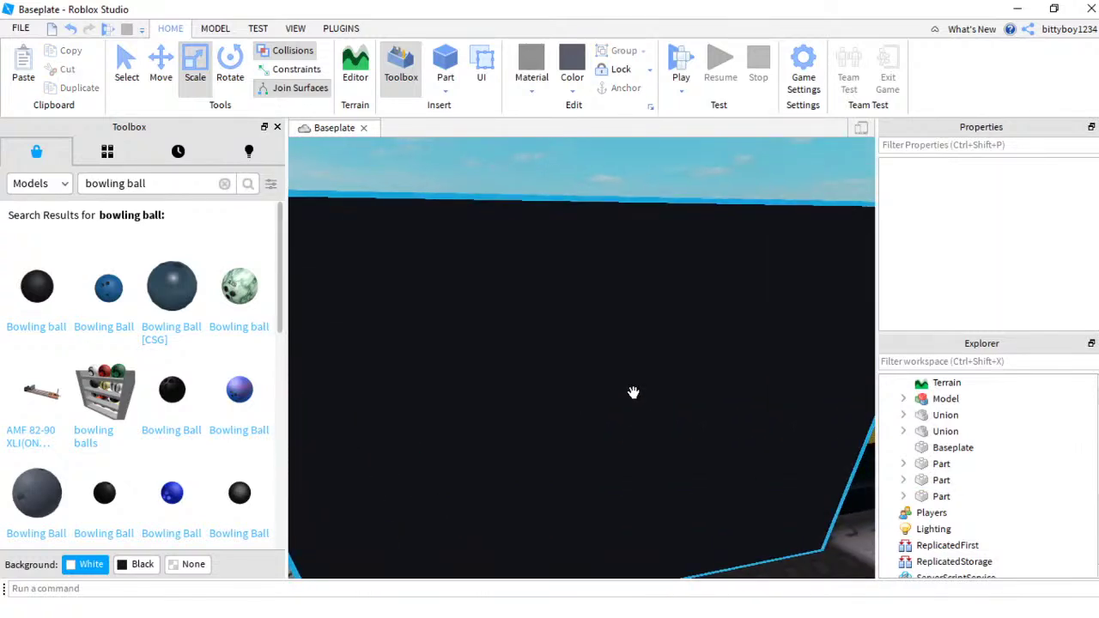
pyautogui.press('s')
pyautogui.click(597, 370)
pyautogui.hotkey('ctrl', 'd')
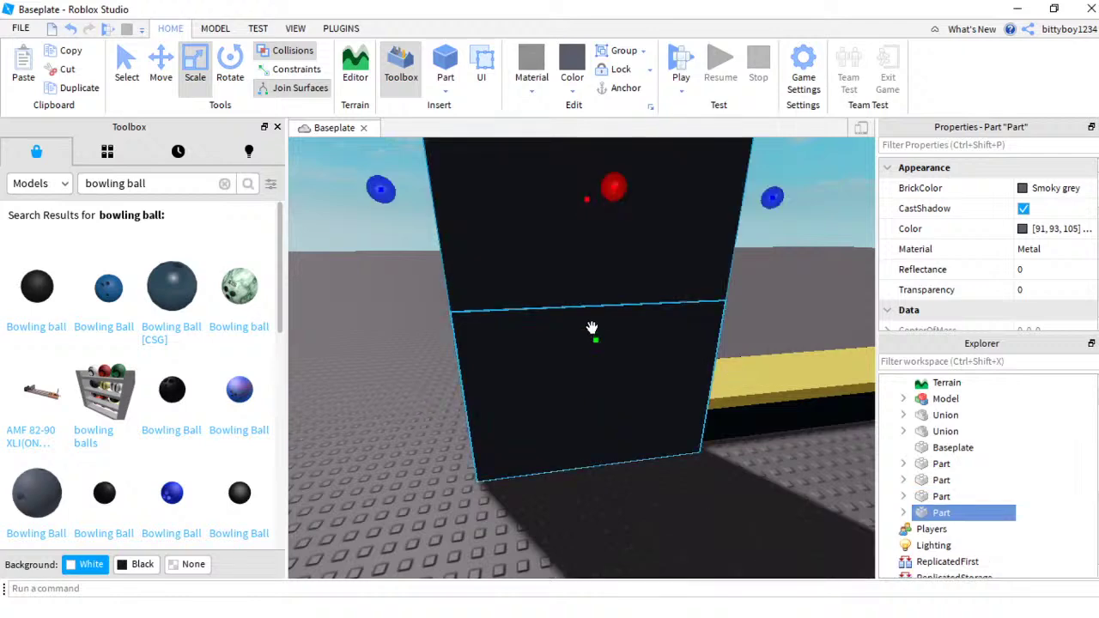
pyautogui.hotkey('ctrl', 'r')
pyautogui.moveTo(620, 303); pyautogui.dragTo(647, 458)
pyautogui.press('d')
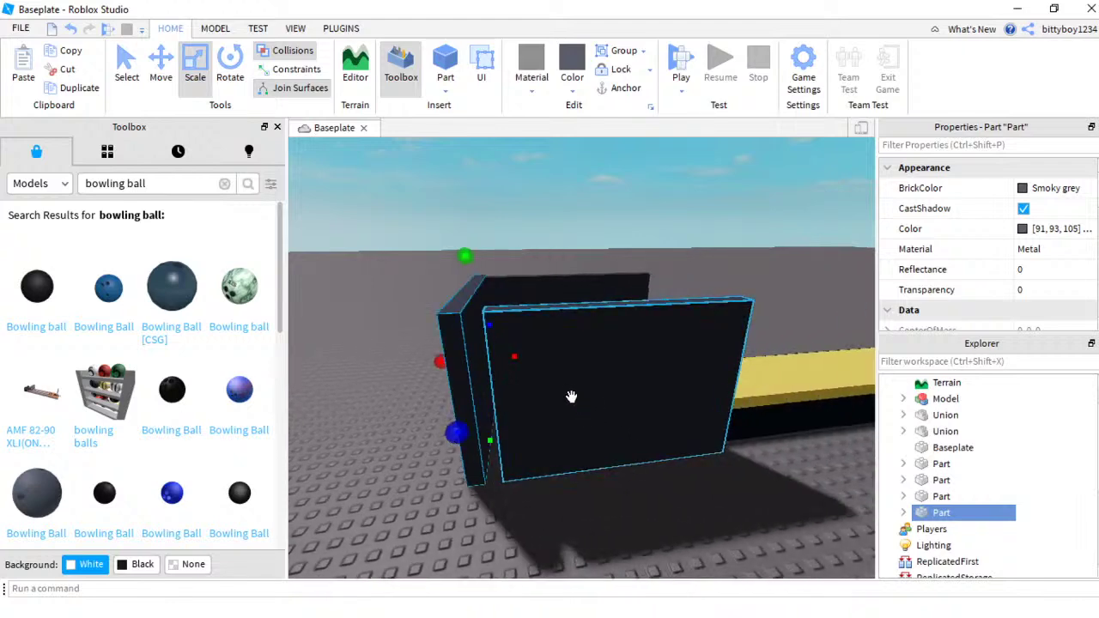
# Step: Move the original side wall lengthwise with the Move tool until its end meets the back wall
pyautogui.click(499, 419)
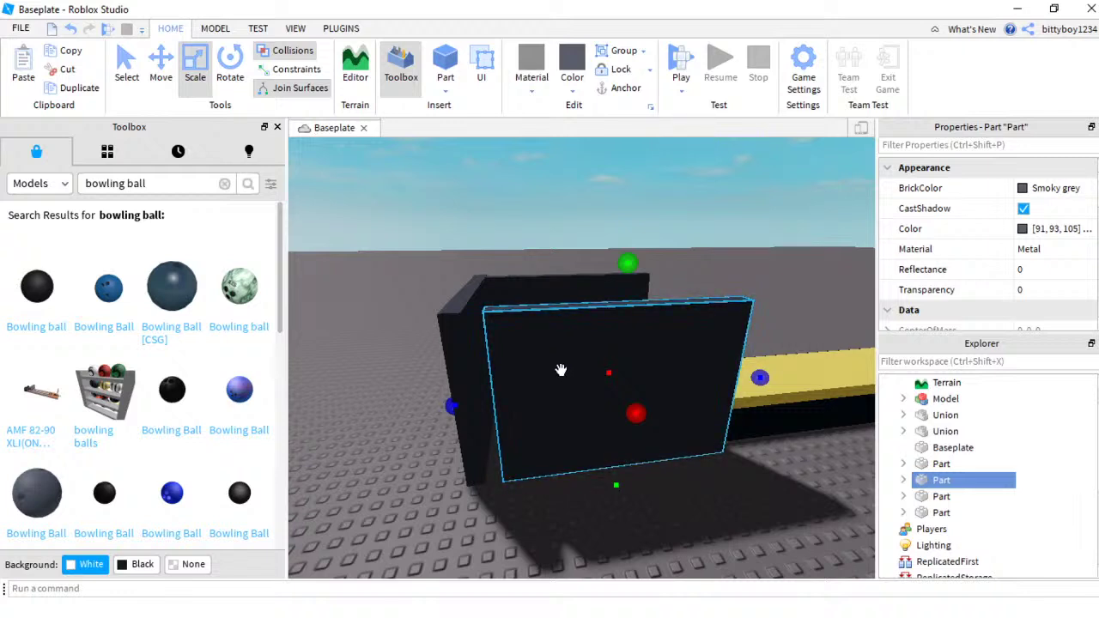
pyautogui.click(160, 74)
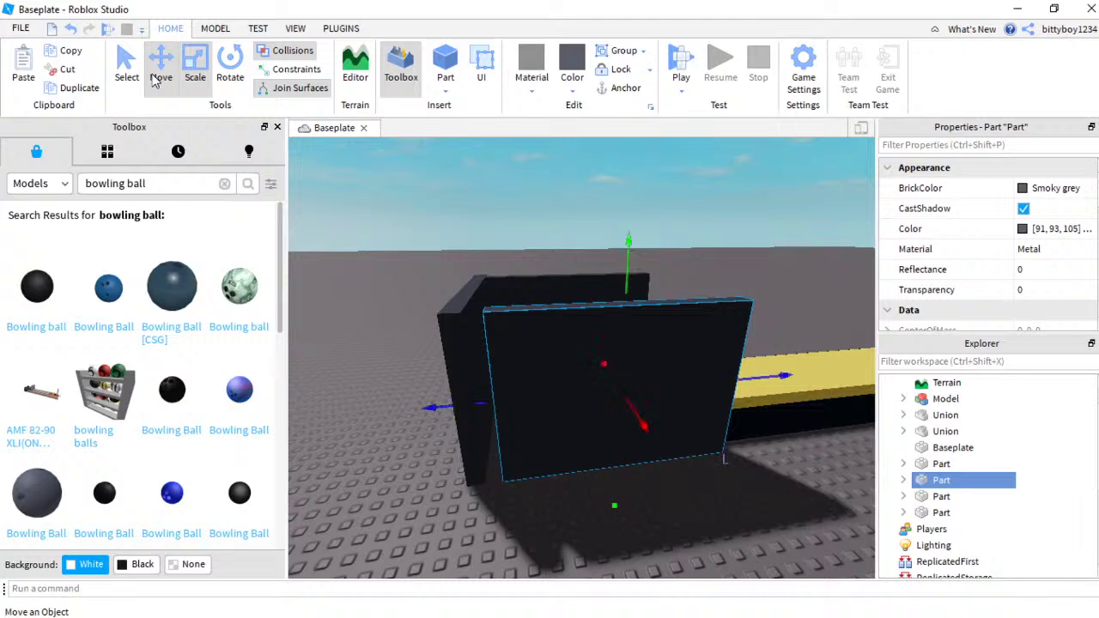
pyautogui.moveTo(488, 406); pyautogui.dragTo(454, 418)
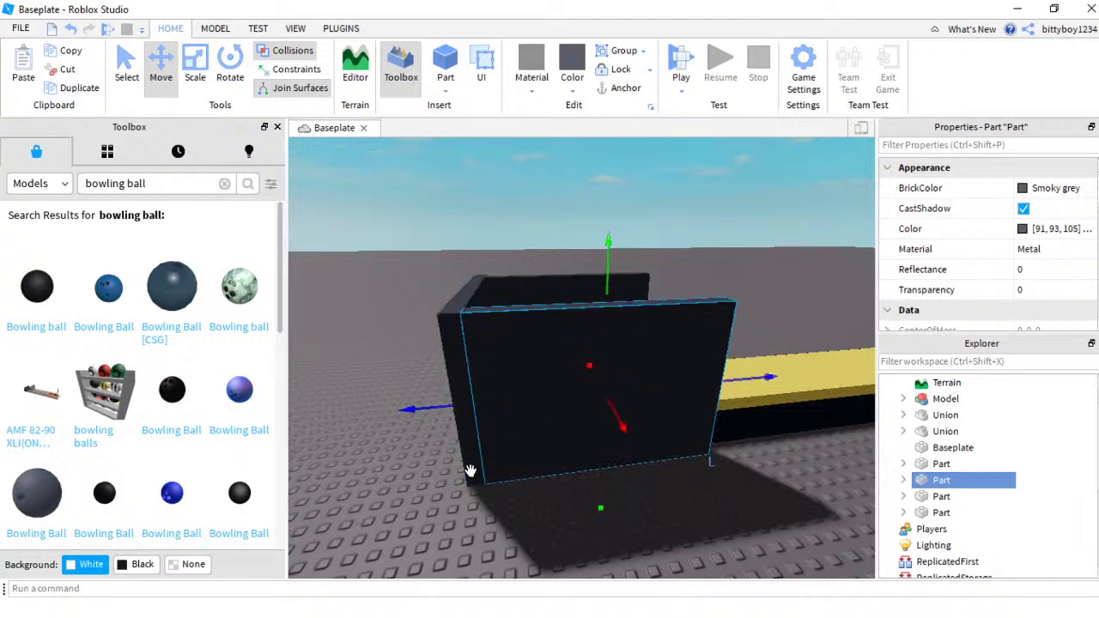
# Step: Shorten the overhanging end of the back wall so it is flush with the side wall's outer face
pyautogui.moveTo(477, 496); pyautogui.dragTo(501, 486, button='right')
pyautogui.press('w')
pyautogui.press('d')
pyautogui.press('w')
pyautogui.press('d')
pyautogui.click(515, 430)
pyautogui.press('a')
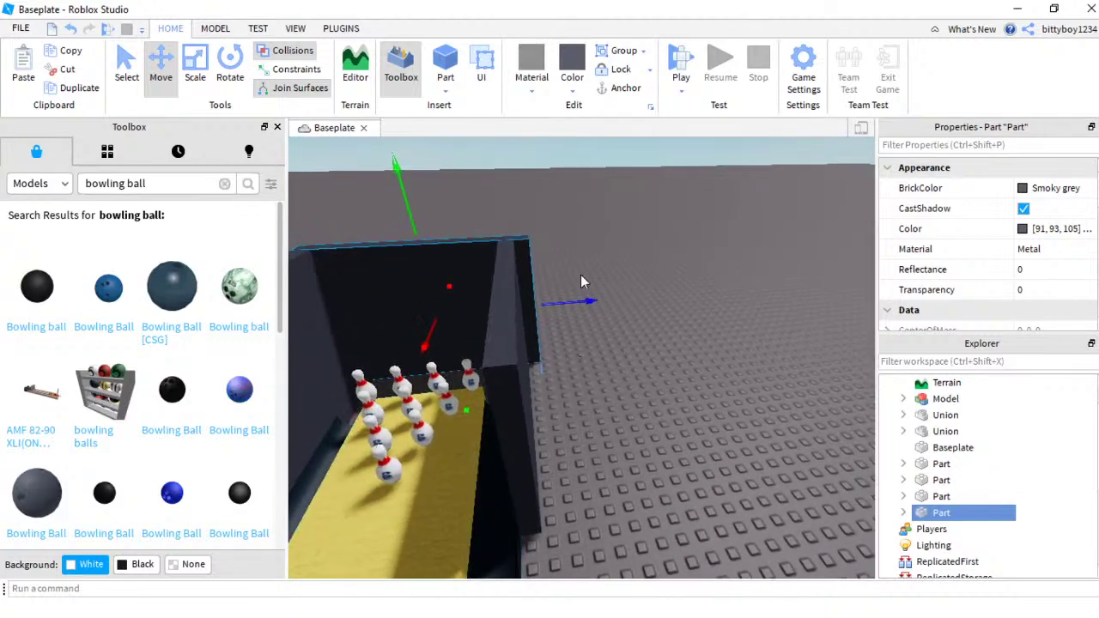
pyautogui.click(195, 66)
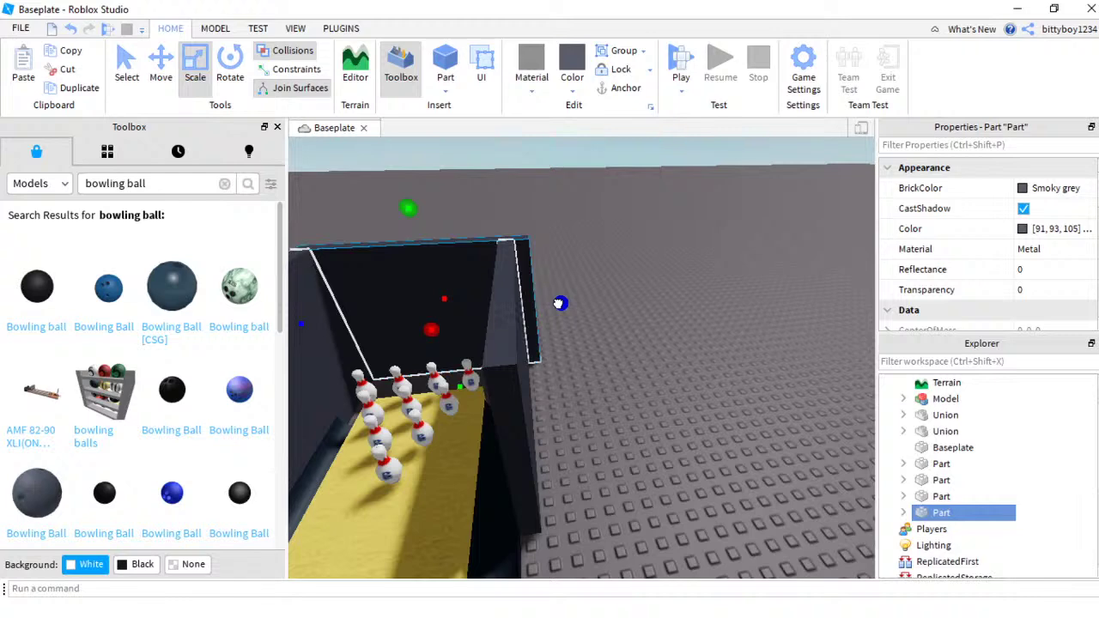
pyautogui.moveTo(559, 303); pyautogui.dragTo(535, 306)
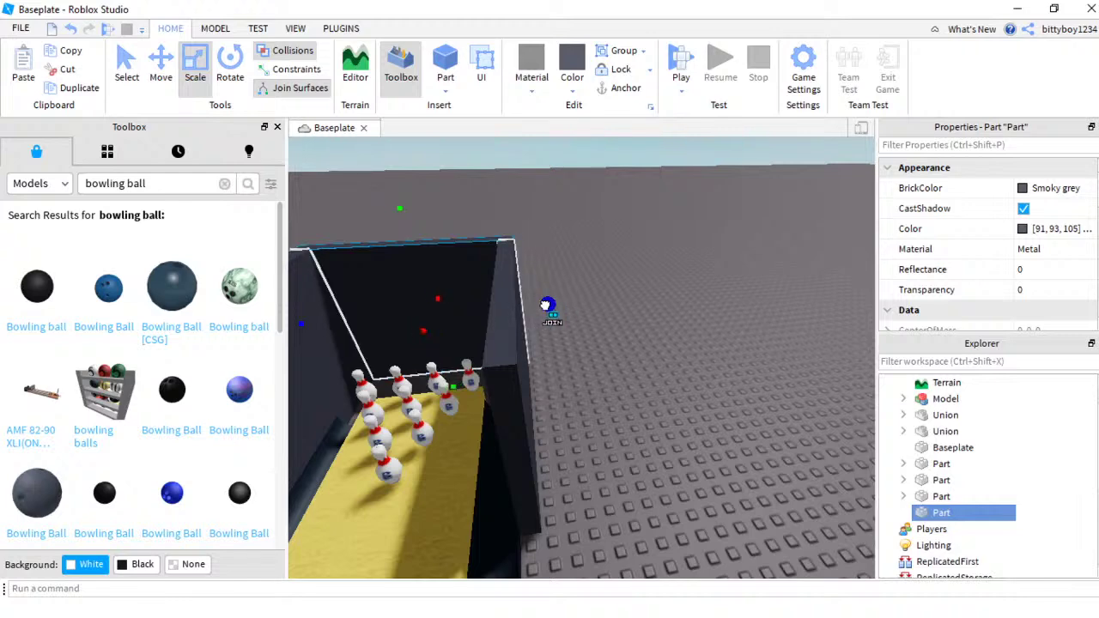
# Step: Move the back wall farther away from the pins to deepen the pit behind the lane
pyautogui.press('a')
pyautogui.click(490, 367)
pyautogui.moveTo(490, 367); pyautogui.dragTo(534, 348, button='right')
pyautogui.click(532, 351)
pyautogui.press('w')
pyautogui.press('s')
pyautogui.click(530, 326)
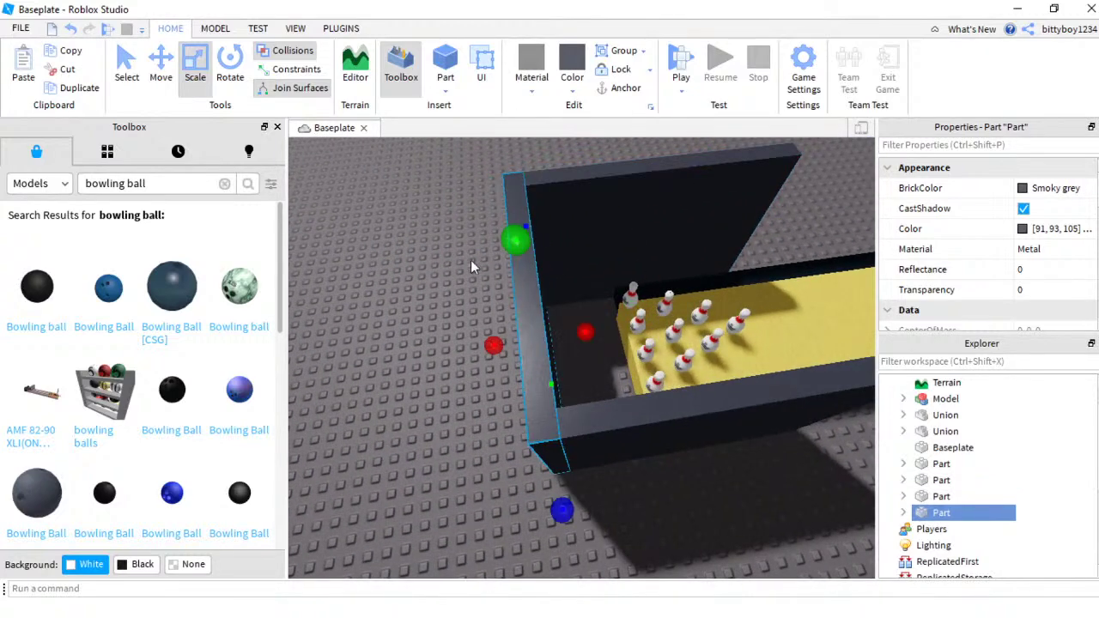
pyautogui.click(160, 68)
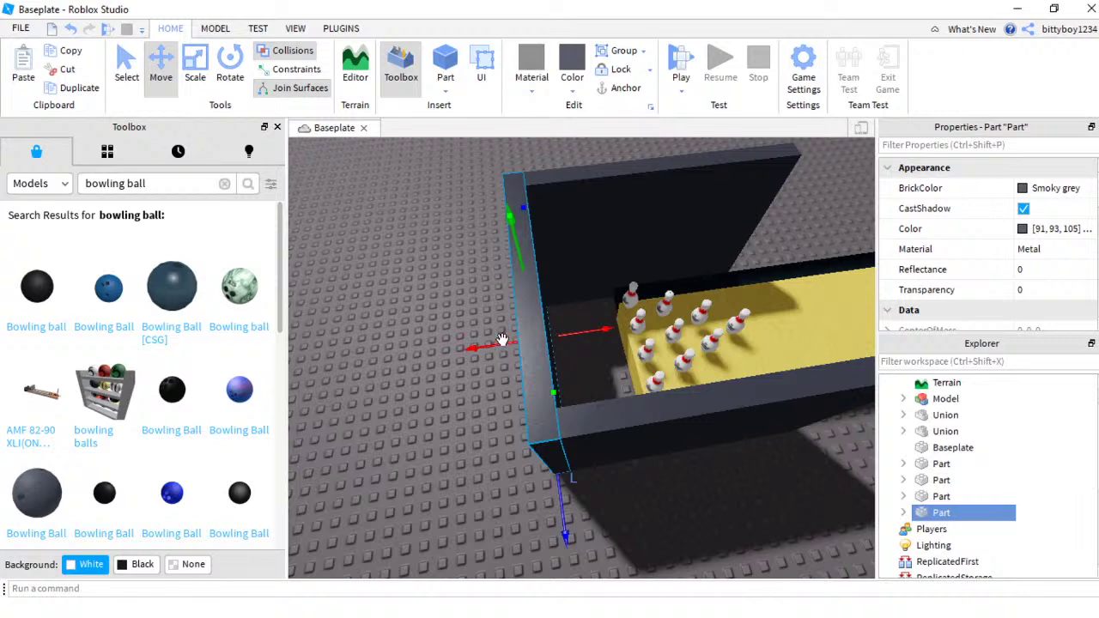
pyautogui.moveTo(493, 343); pyautogui.dragTo(436, 350)
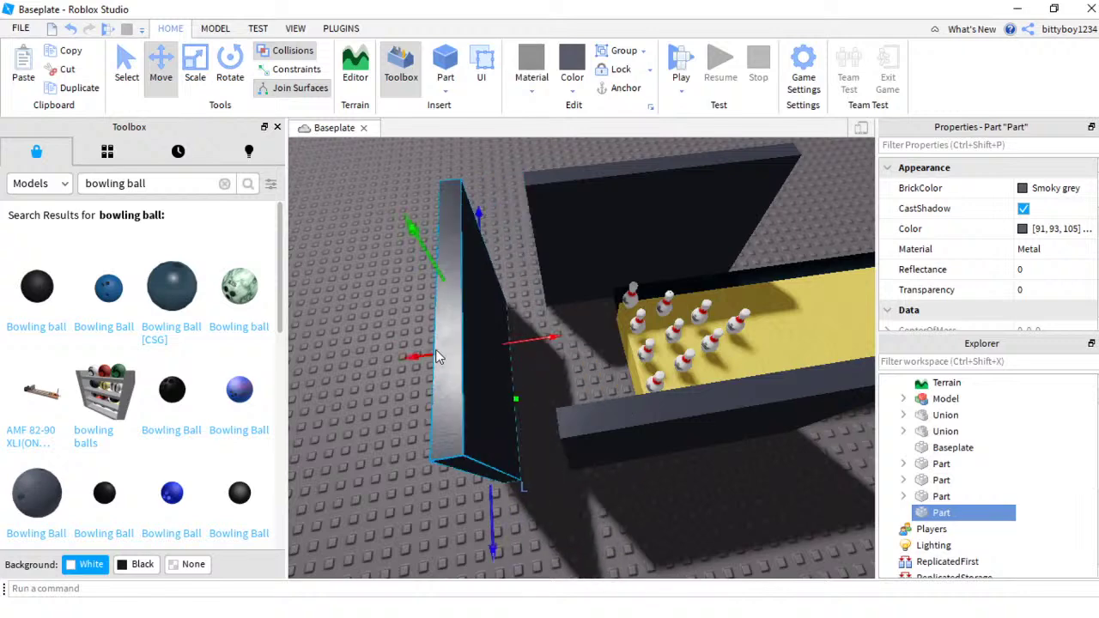
# Step: Slide both side walls back until they meet the repositioned back wall, and inspect the joined corner
pyautogui.click(660, 422)
pyautogui.moveTo(554, 455); pyautogui.dragTo(471, 462)
pyautogui.click(532, 249)
pyautogui.moveTo(511, 260); pyautogui.dragTo(462, 281)
pyautogui.press('d')
pyautogui.press('d')
pyautogui.moveTo(668, 199); pyautogui.dragTo(669, 199, button='right')
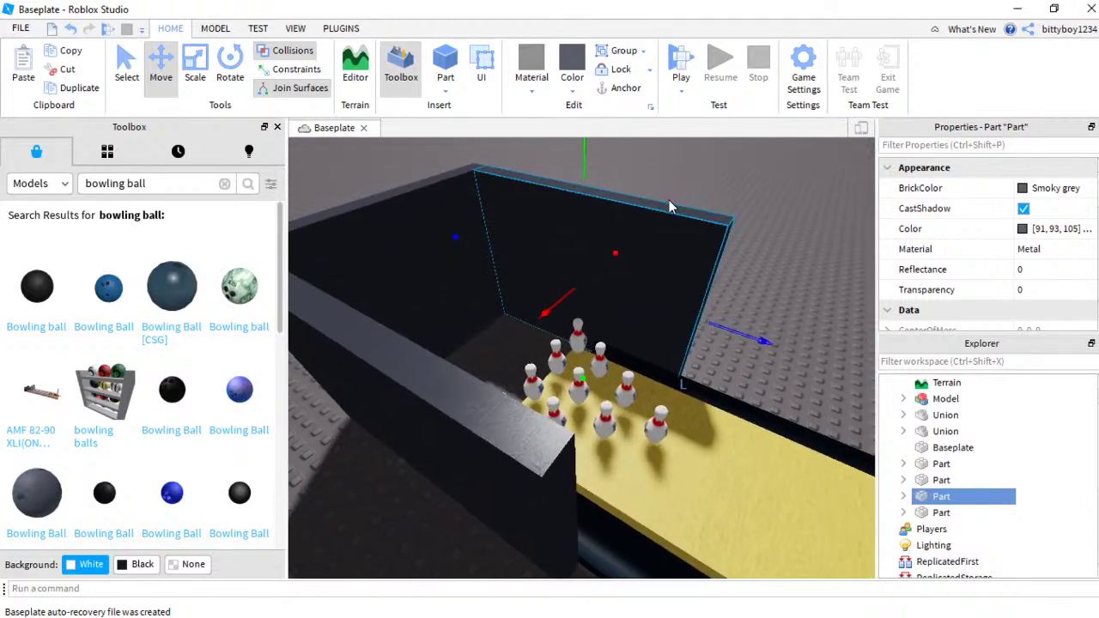
pyautogui.rightClick(669, 200)
pyautogui.click(719, 188)
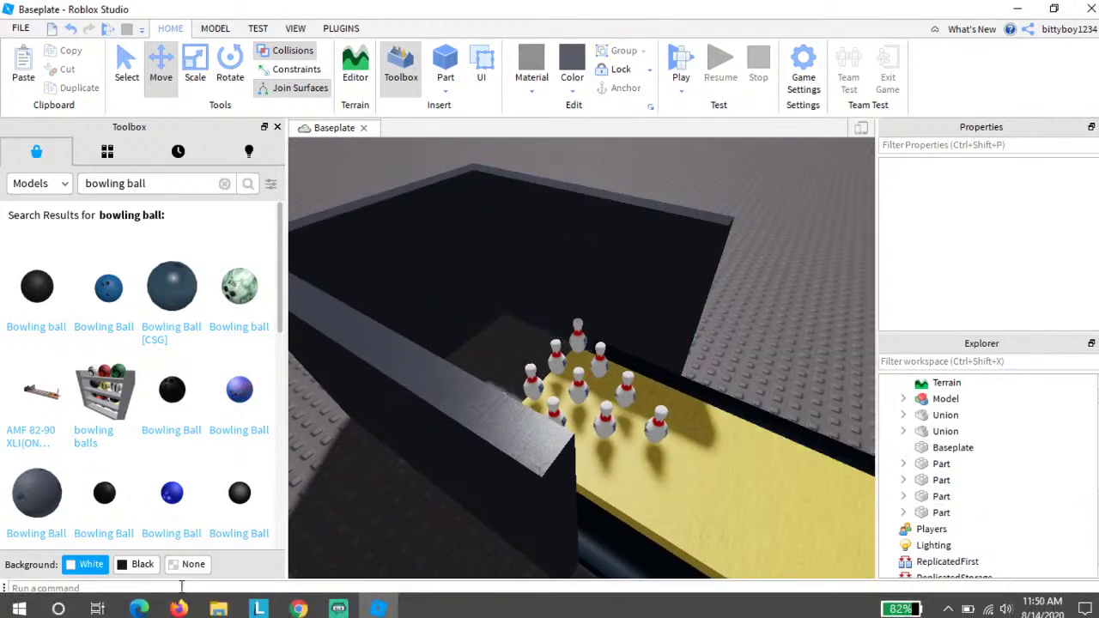
# Step: Check the stream in Streamlabs OBS, post "hi" in the YouTube live chat in Chrome, and return to Roblox Studio
pyautogui.click(340, 608)
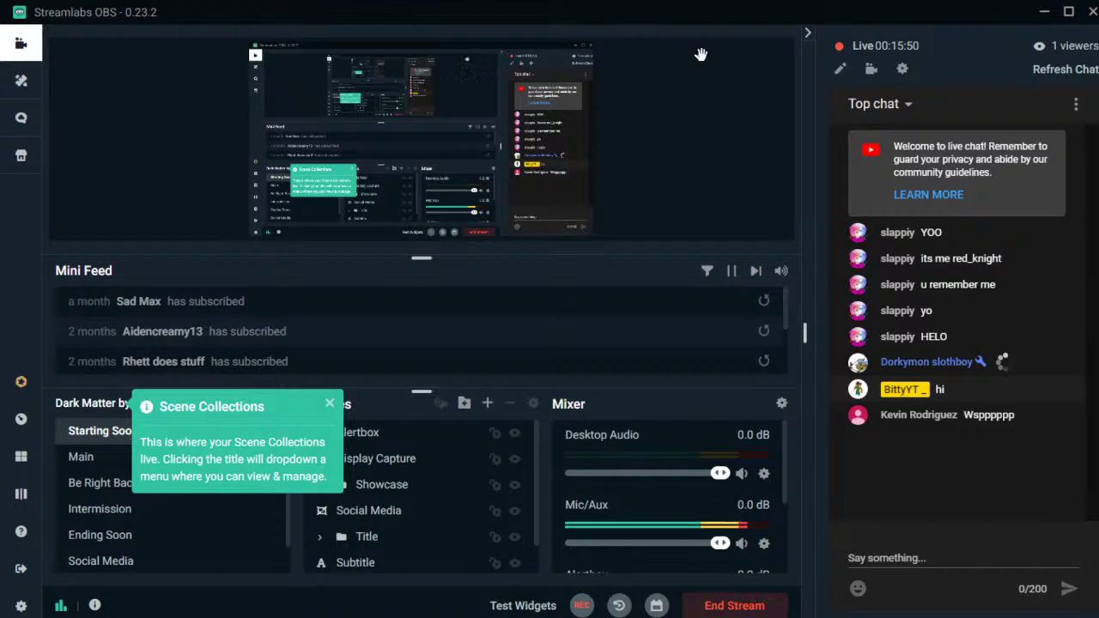
pyautogui.click(1041, 13)
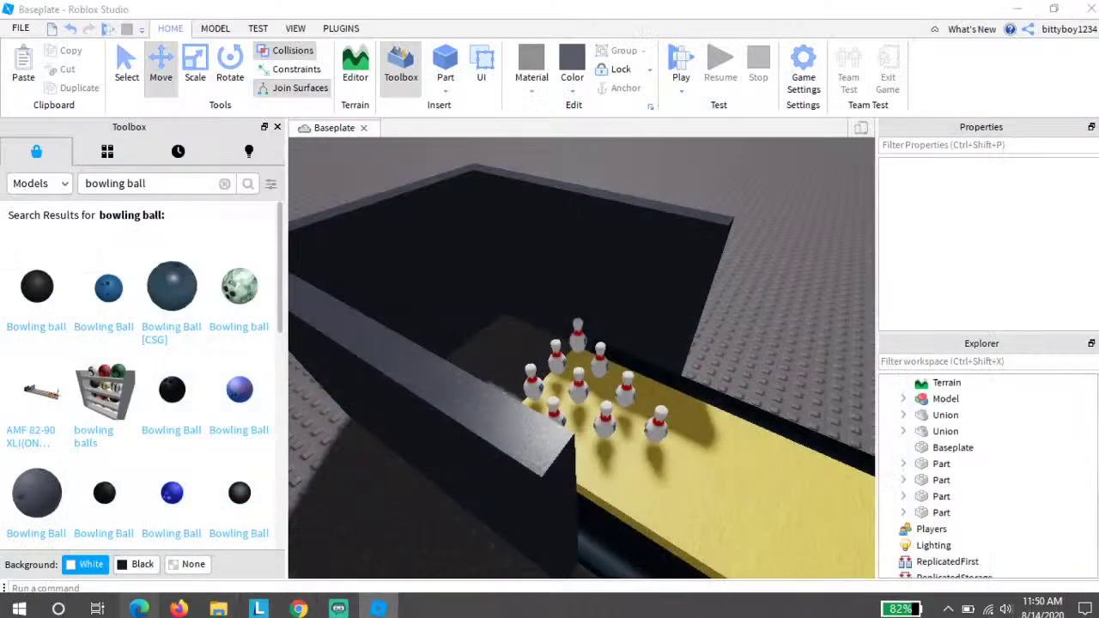
pyautogui.click(297, 609)
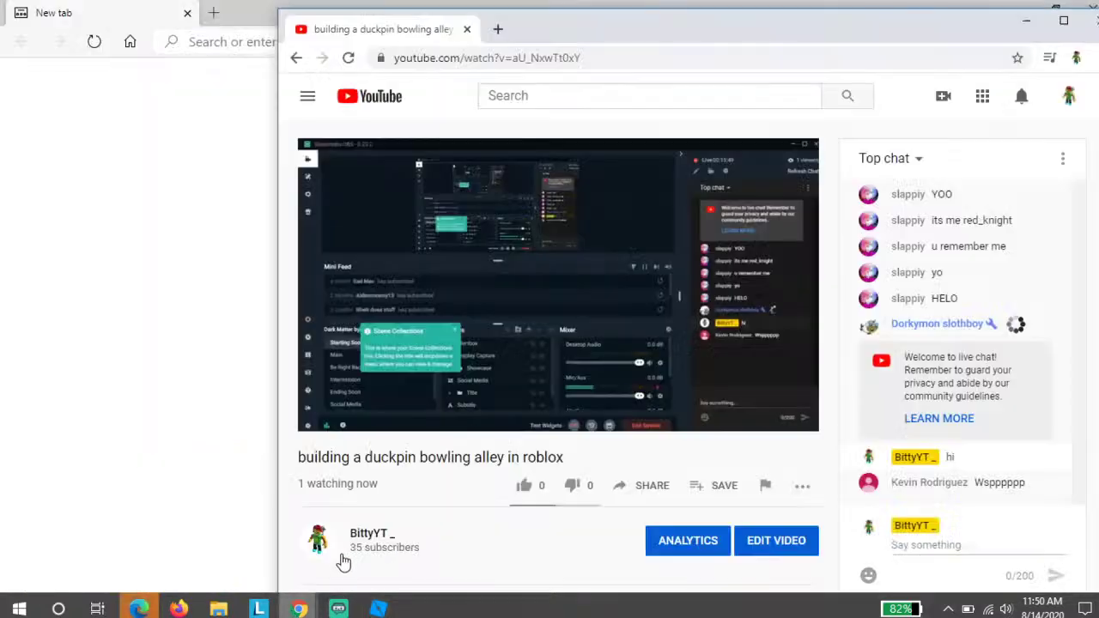
pyautogui.write('hi')
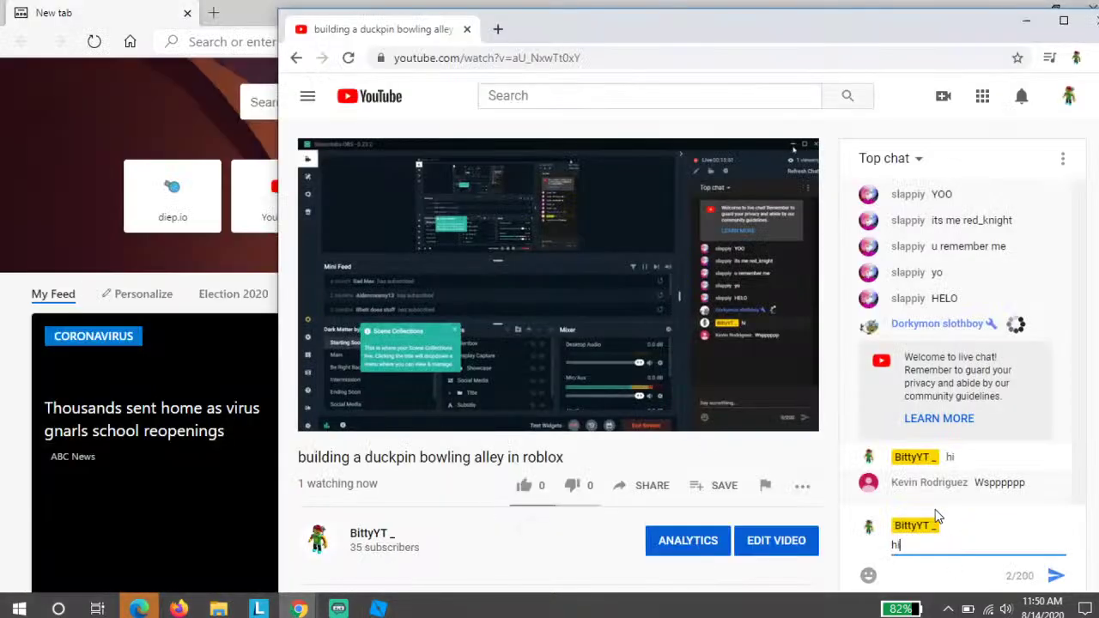
pyautogui.press('Return')
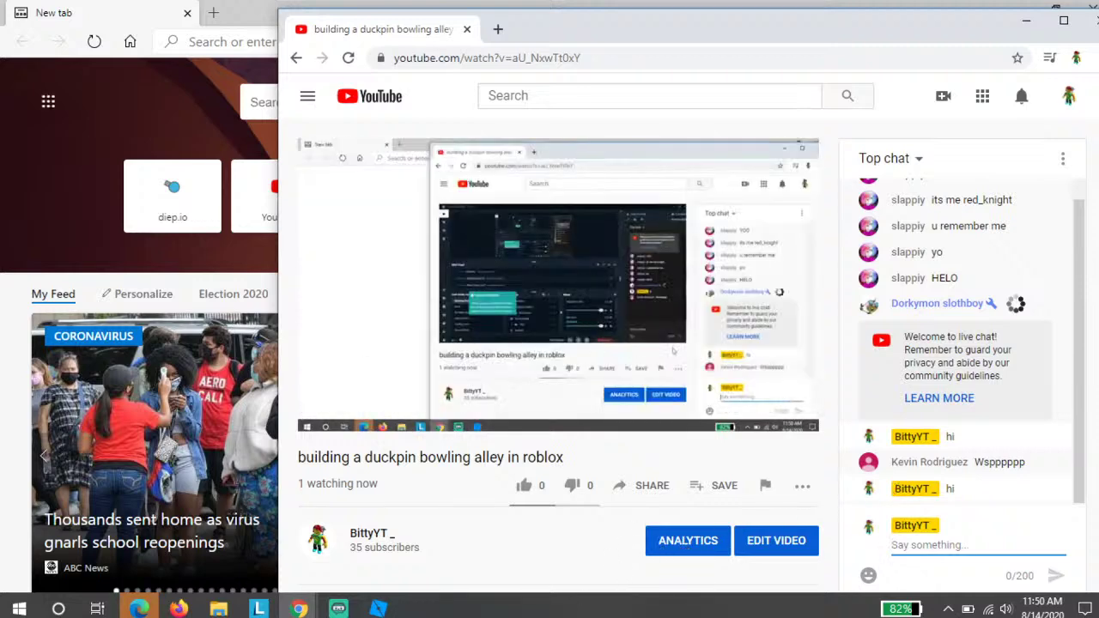
pyautogui.click(378, 609)
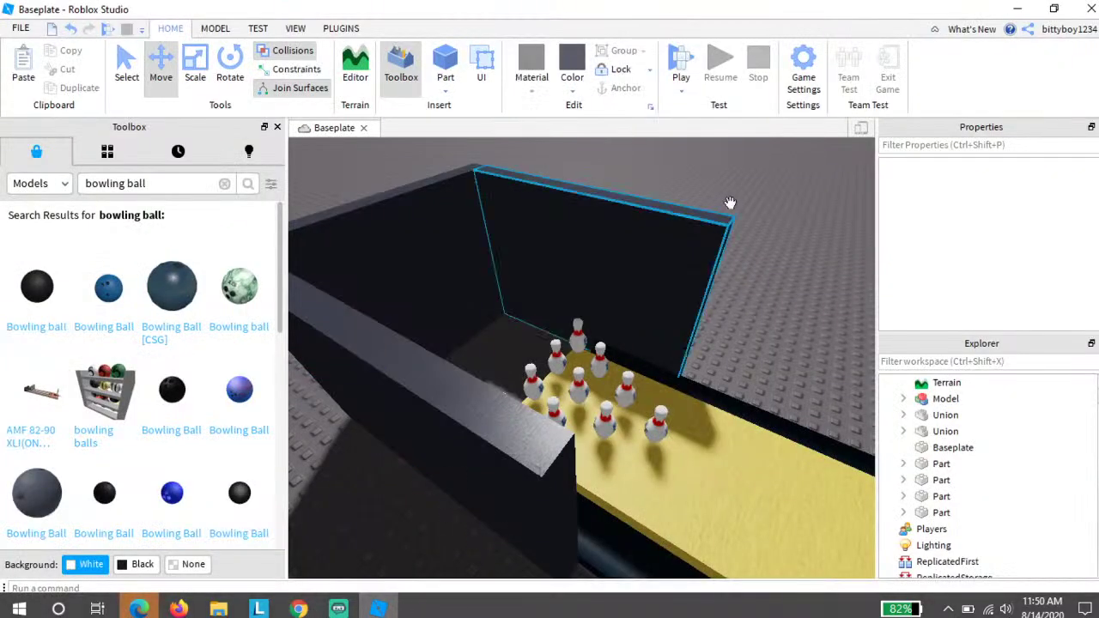
# Step: Duplicate the side wall, tilt the copy a quarter turn and place it crosswise between the two side walls
pyautogui.press('d')
pyautogui.moveTo(688, 353); pyautogui.dragTo(446, 286, button='right')
pyautogui.click(388, 314)
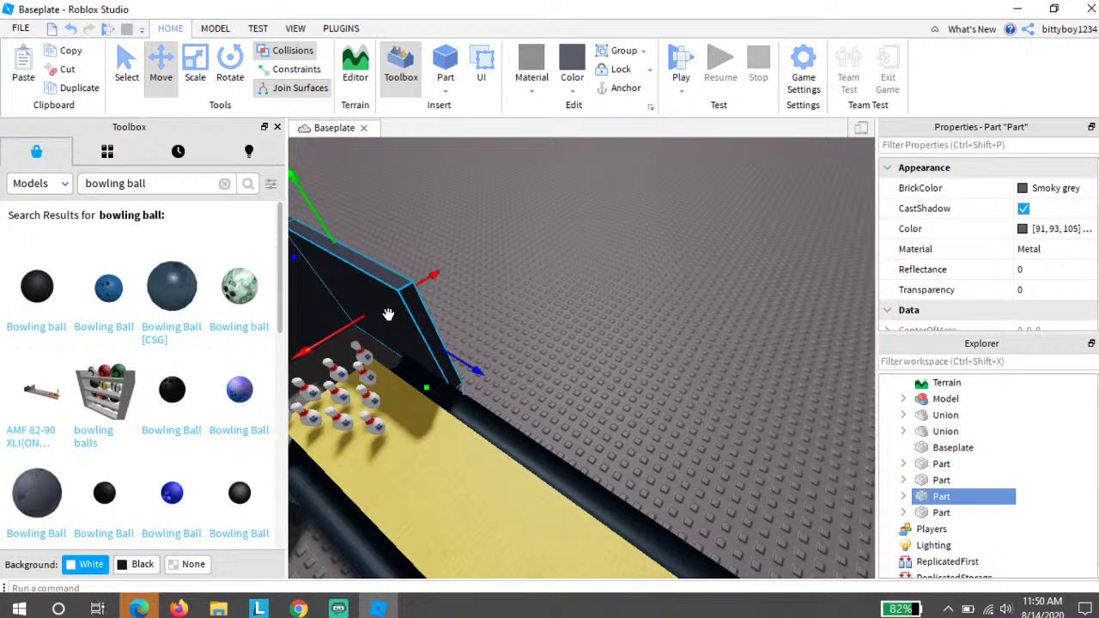
pyautogui.hotkey('ctrl', 'd')
pyautogui.hotkey('ctrl', 't')
pyautogui.moveTo(349, 194); pyautogui.dragTo(465, 335)
# Step: Use the Scale tool on the tilted copy and fit it low between the side walls behind the pins, then inspect the enclosure
pyautogui.click(199, 77)
pyautogui.press('a')
pyautogui.press('s')
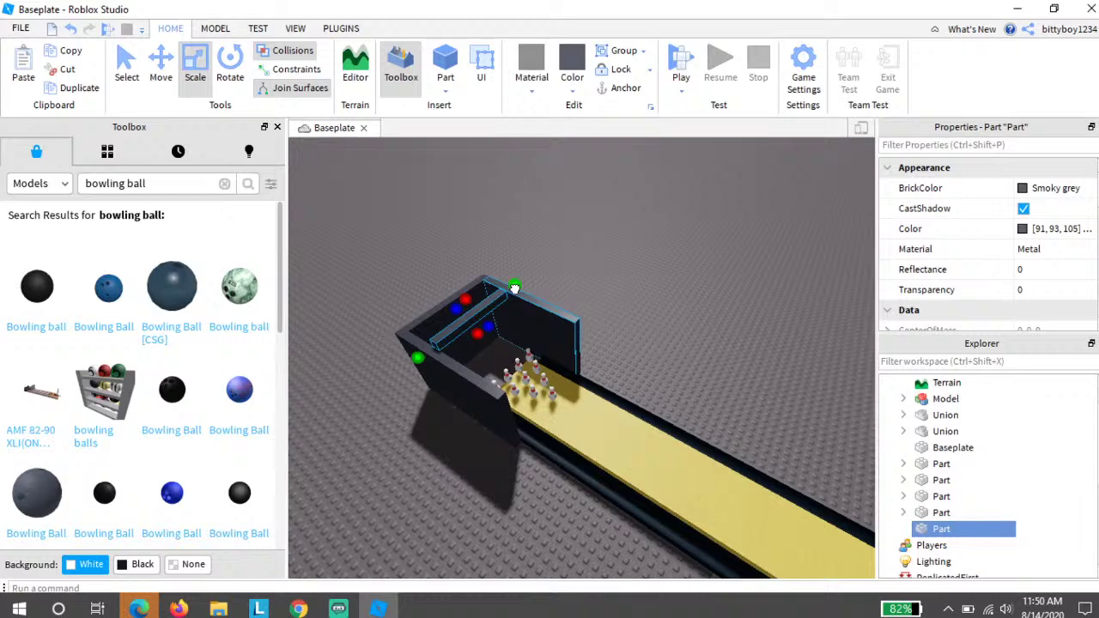
pyautogui.moveTo(473, 318); pyautogui.dragTo(547, 447)
pyautogui.press('w')
pyautogui.press('w')
pyautogui.moveTo(595, 371); pyautogui.dragTo(592, 372, button='right')
pyautogui.scroll(-5, 593, 373)
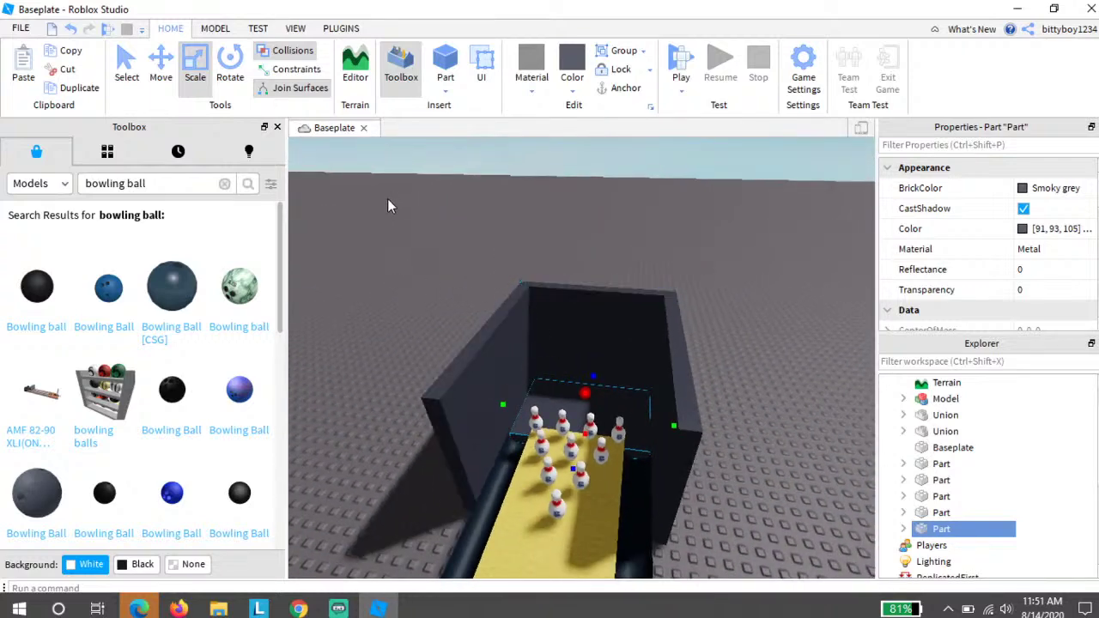
pyautogui.press('s')
pyautogui.press('d')
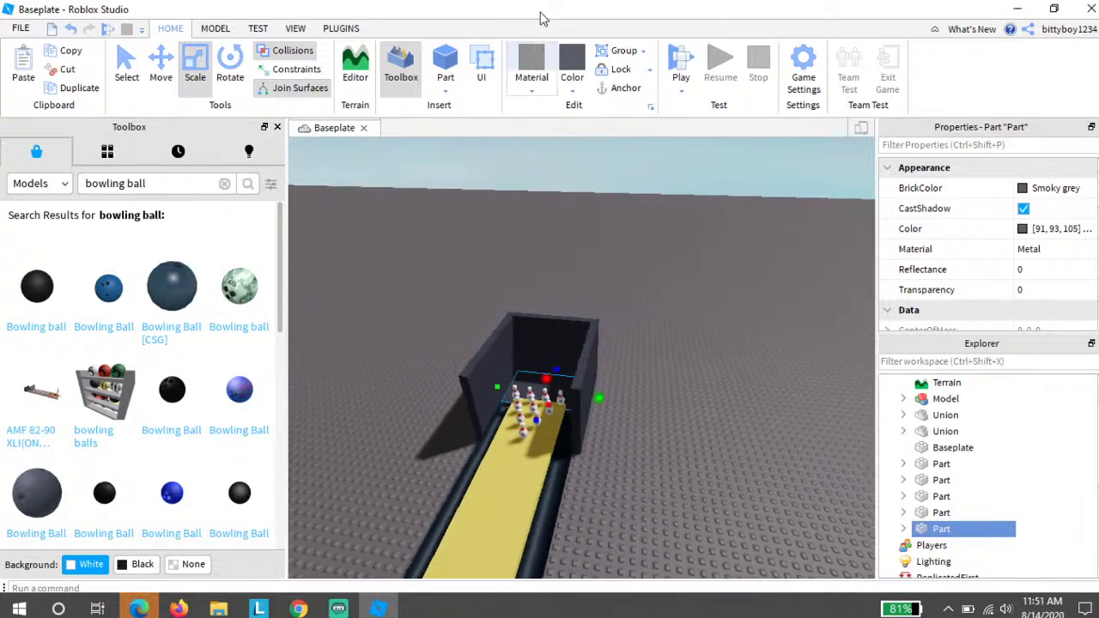
pyautogui.press('d')
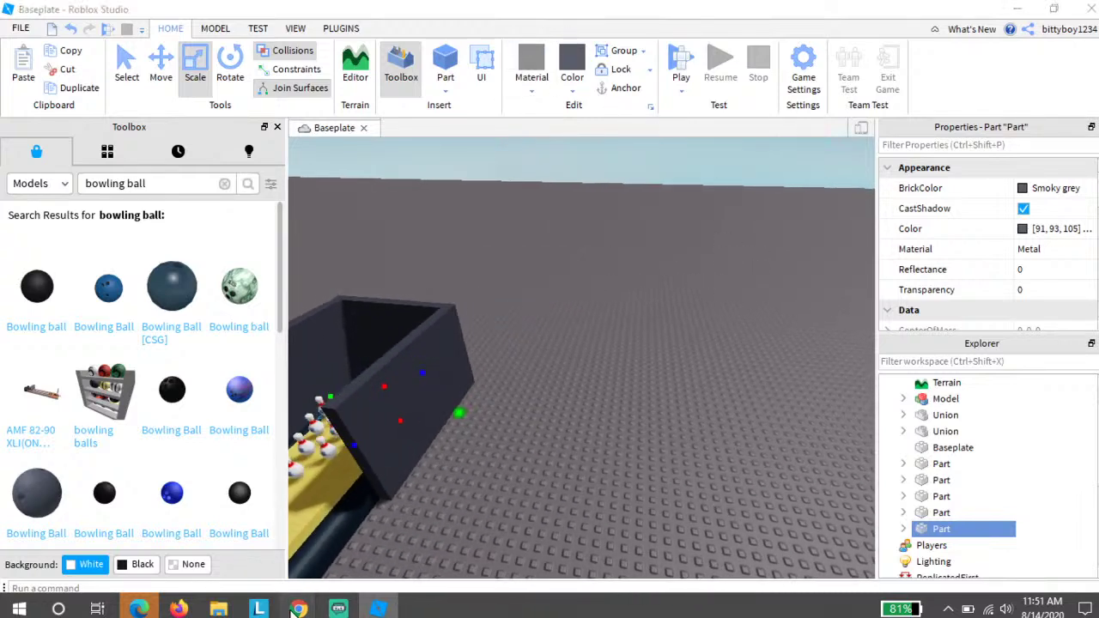
# Step: Switch to Chrome and run a Bing image search for "duckpin lane" in a new tab
pyautogui.moveTo(296, 607)
pyautogui.click(390, 532)
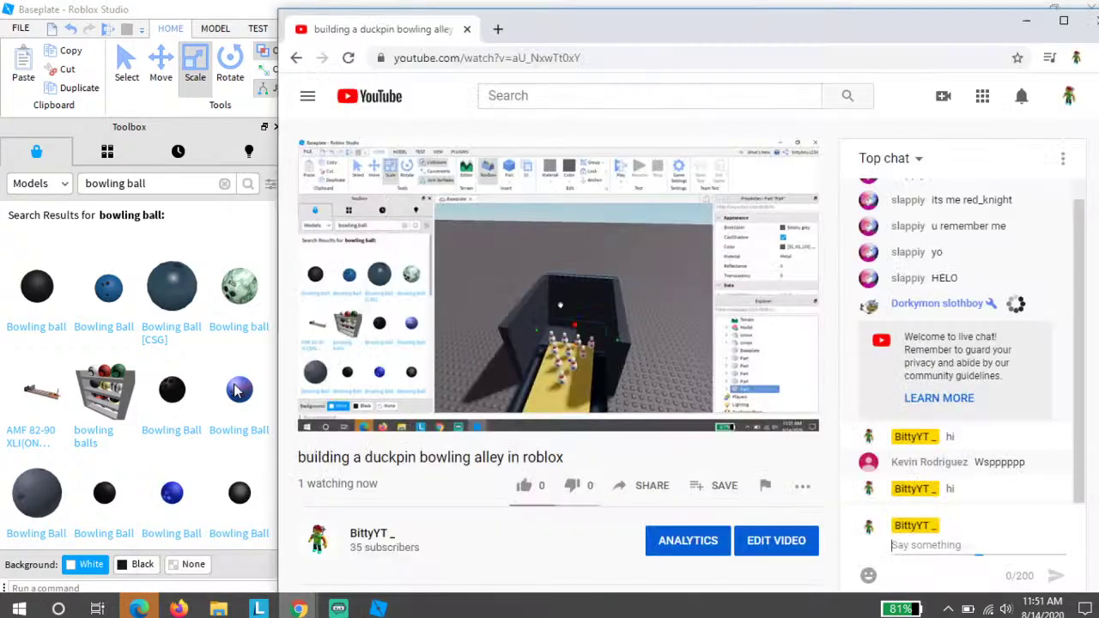
pyautogui.click(496, 31)
pyautogui.write('duck')
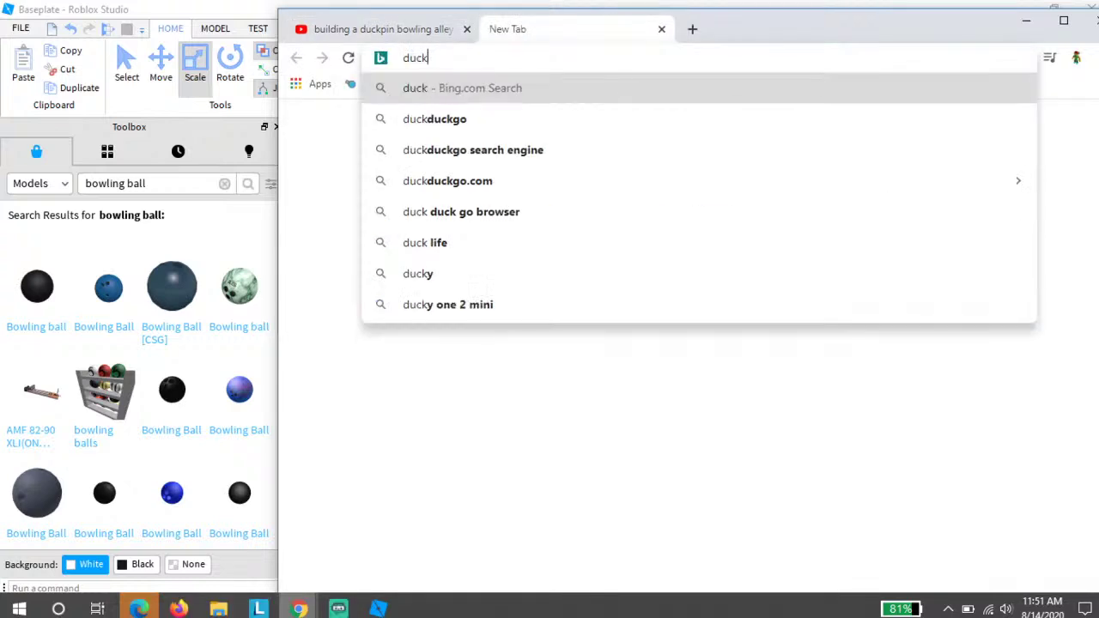
pyautogui.write('pin lane')
pyautogui.press('Return')
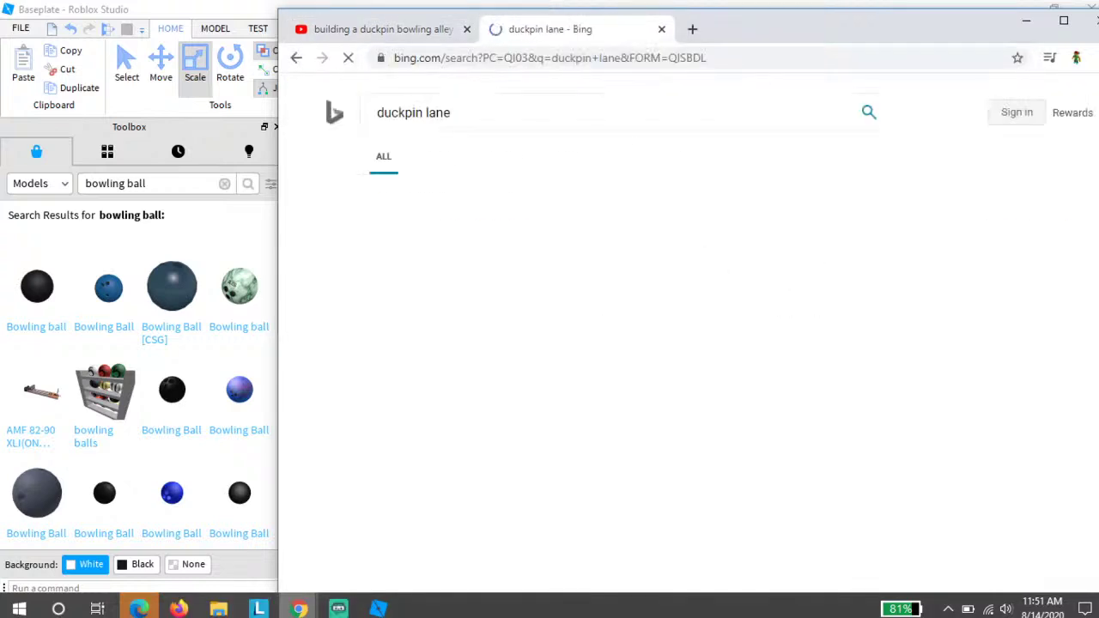
pyautogui.click(513, 159)
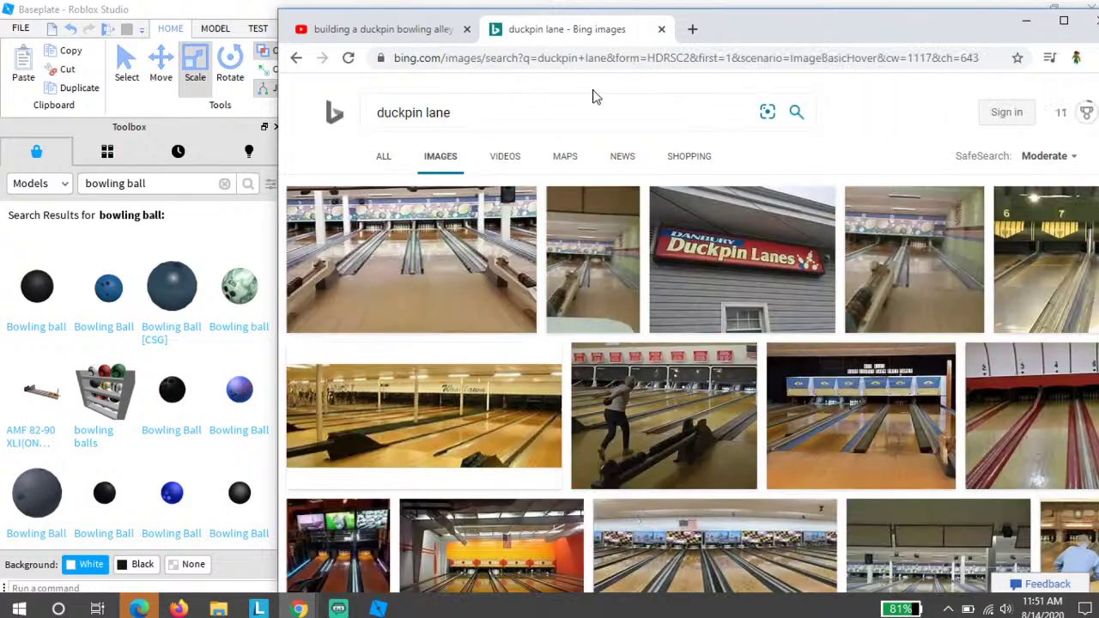
# Step: Search images for "duckpin lane back of duckpin", browse the pictures for reference, close the search tab and return to Roblox Studio
pyautogui.click(471, 120)
pyautogui.write('bac')
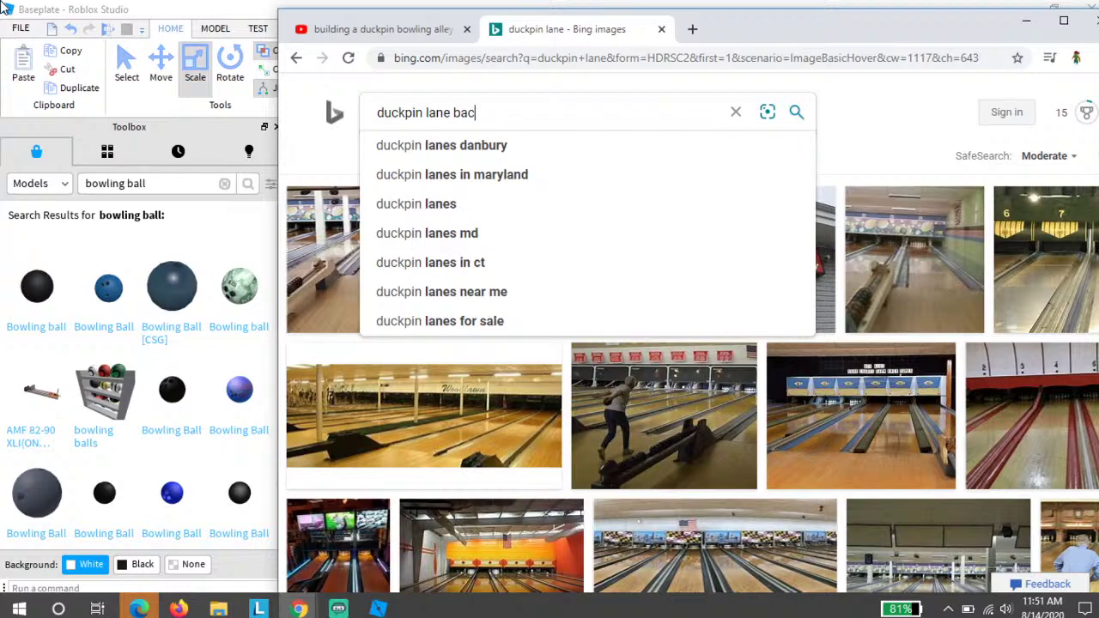
pyautogui.write('k of duckpin')
pyautogui.press('Return')
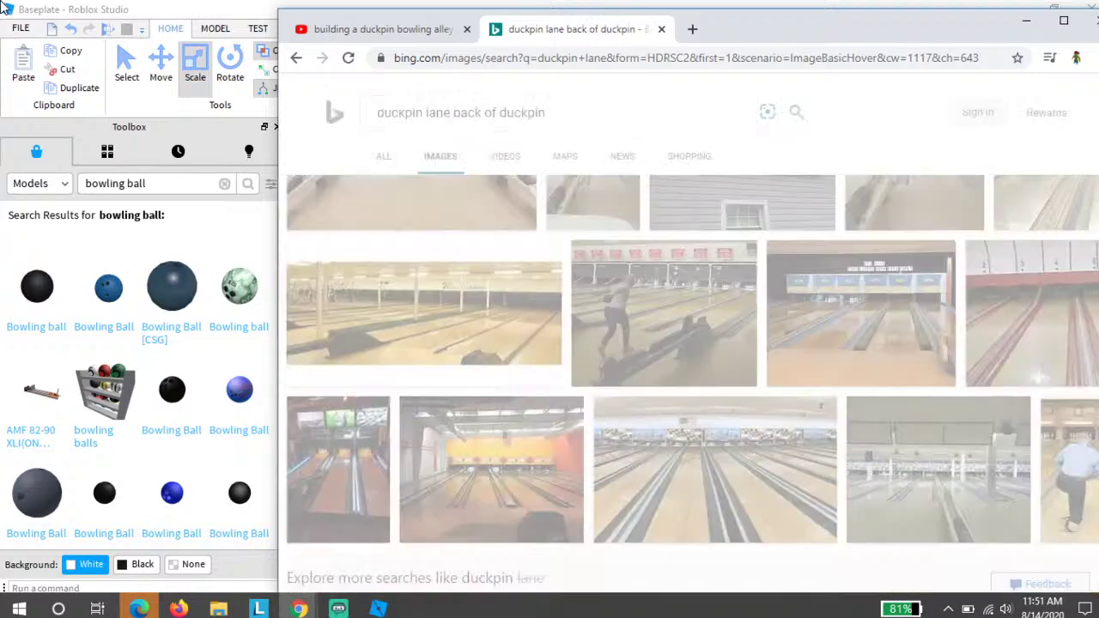
pyautogui.scroll(-5, 407, 293)
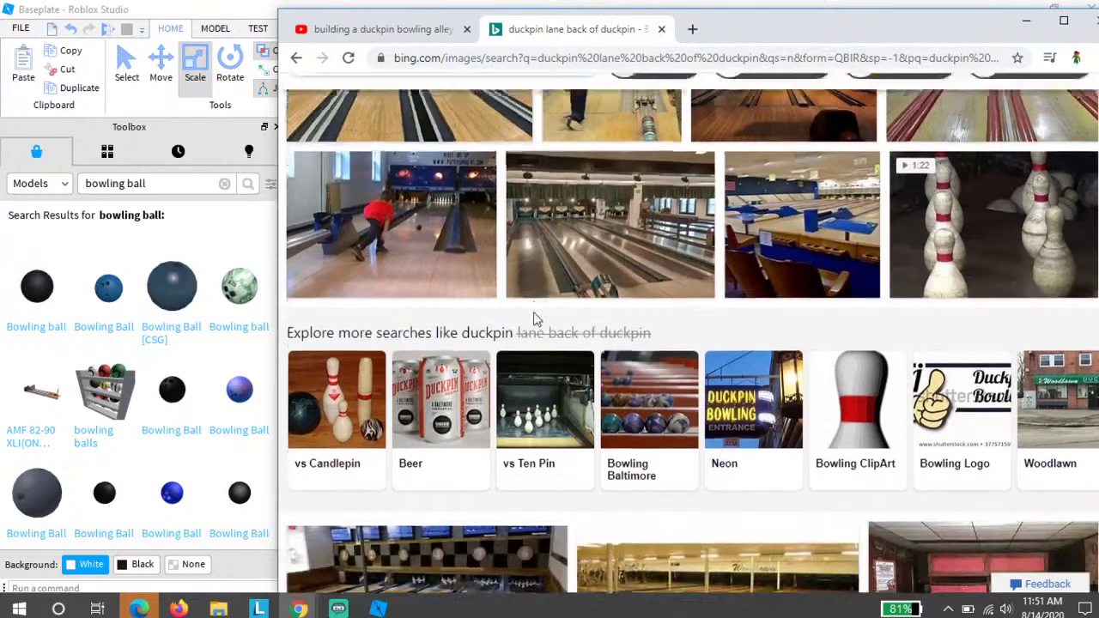
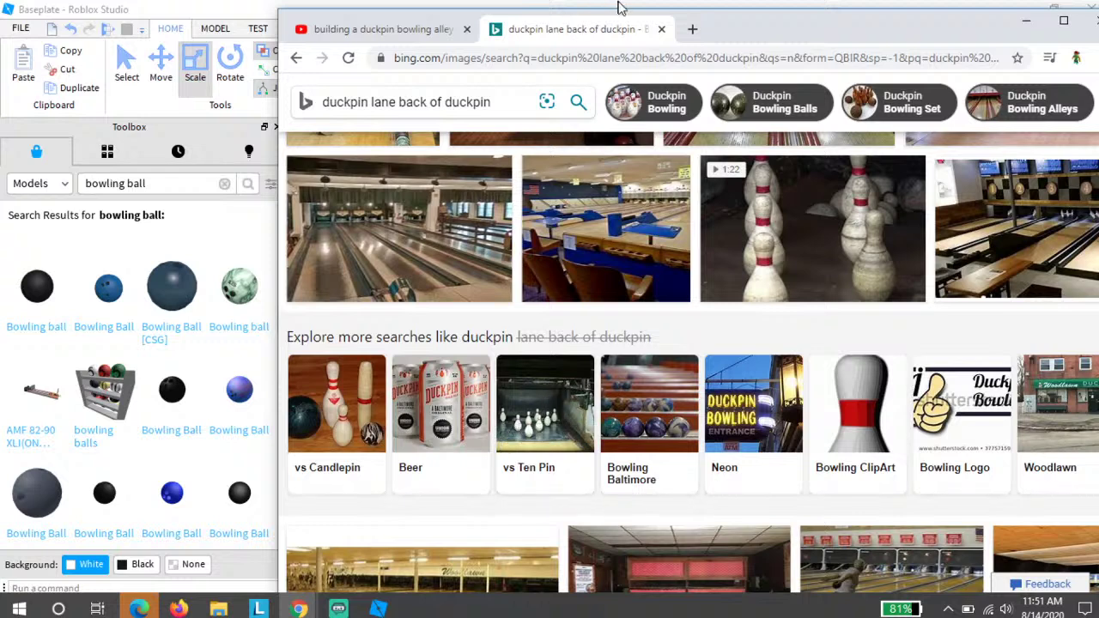
pyautogui.click(661, 30)
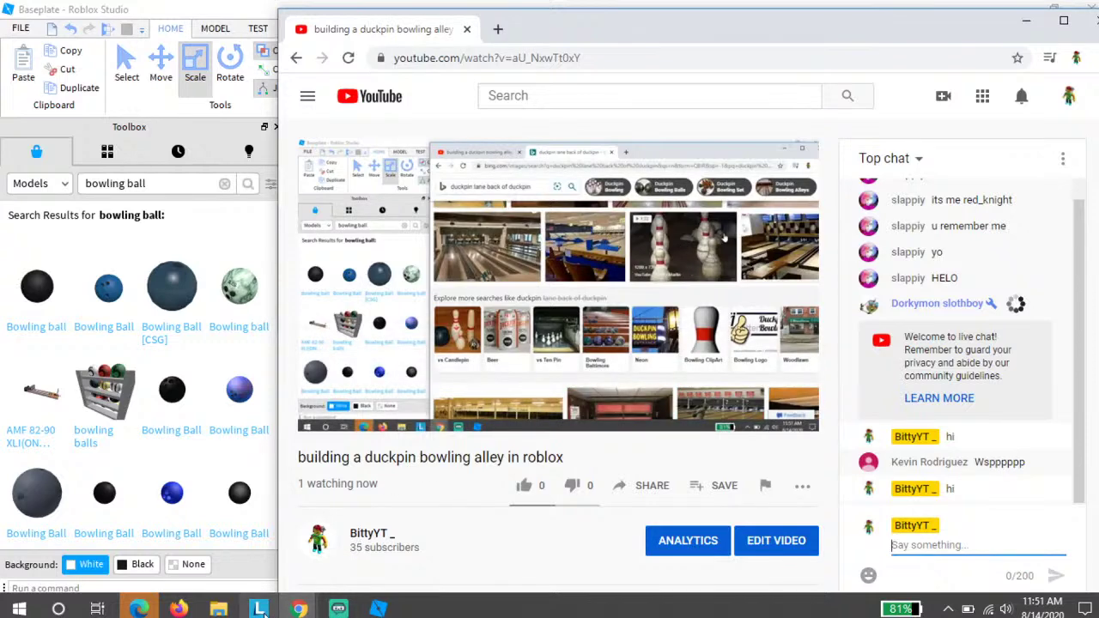
pyautogui.click(378, 609)
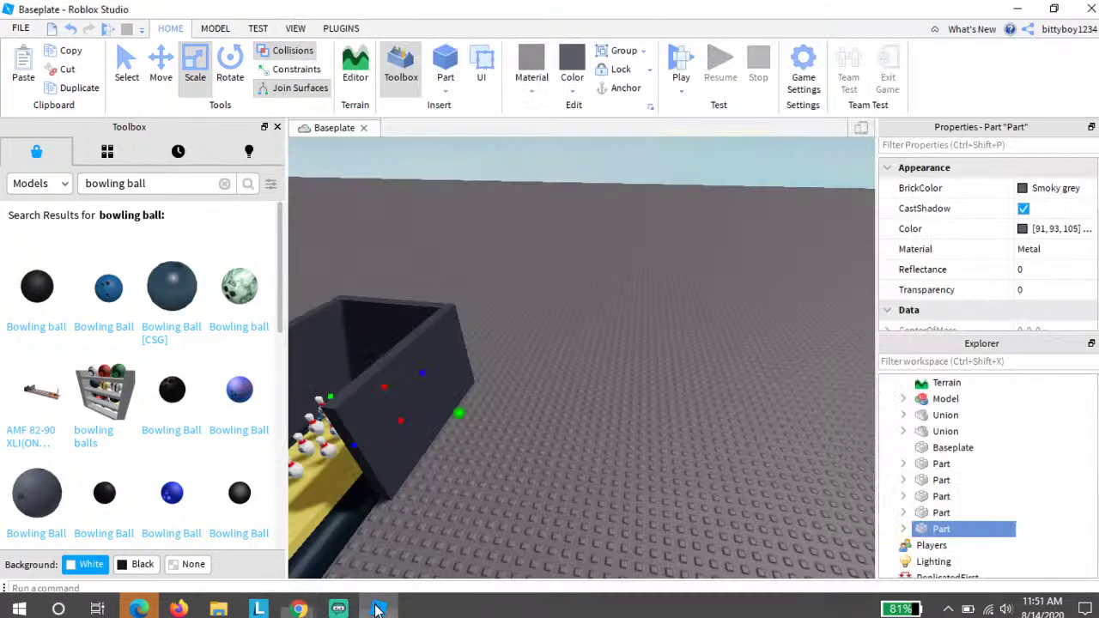
# Step: Stretch the low floor panel behind the pins backwards with the Scale tool until it meets the back wall
pyautogui.press('a')
pyautogui.press('w')
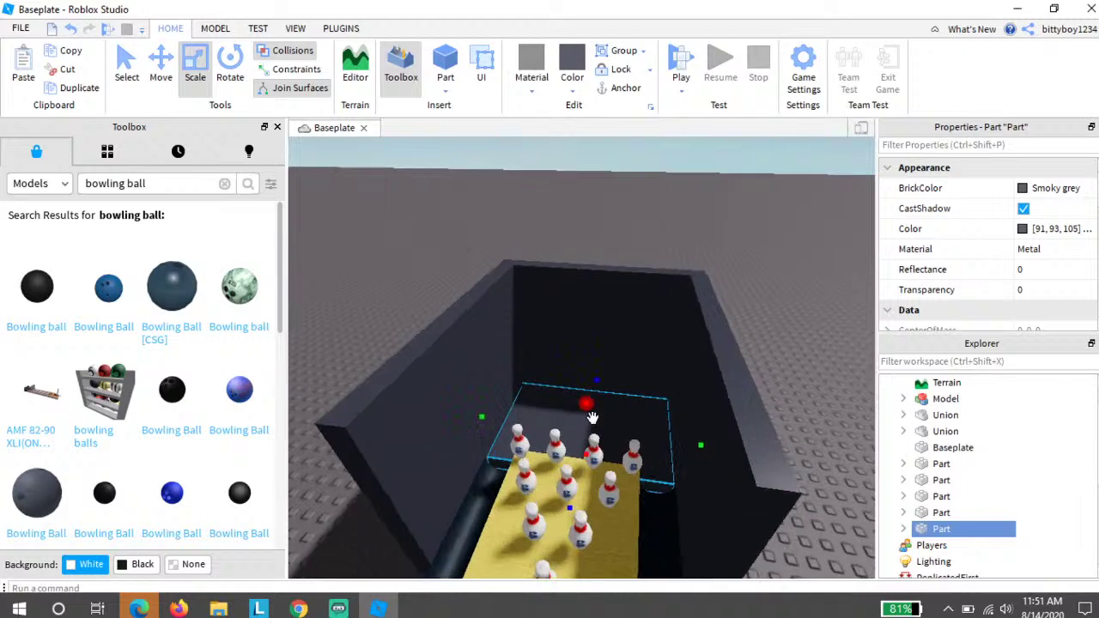
pyautogui.moveTo(618, 398); pyautogui.dragTo(613, 412, button='right')
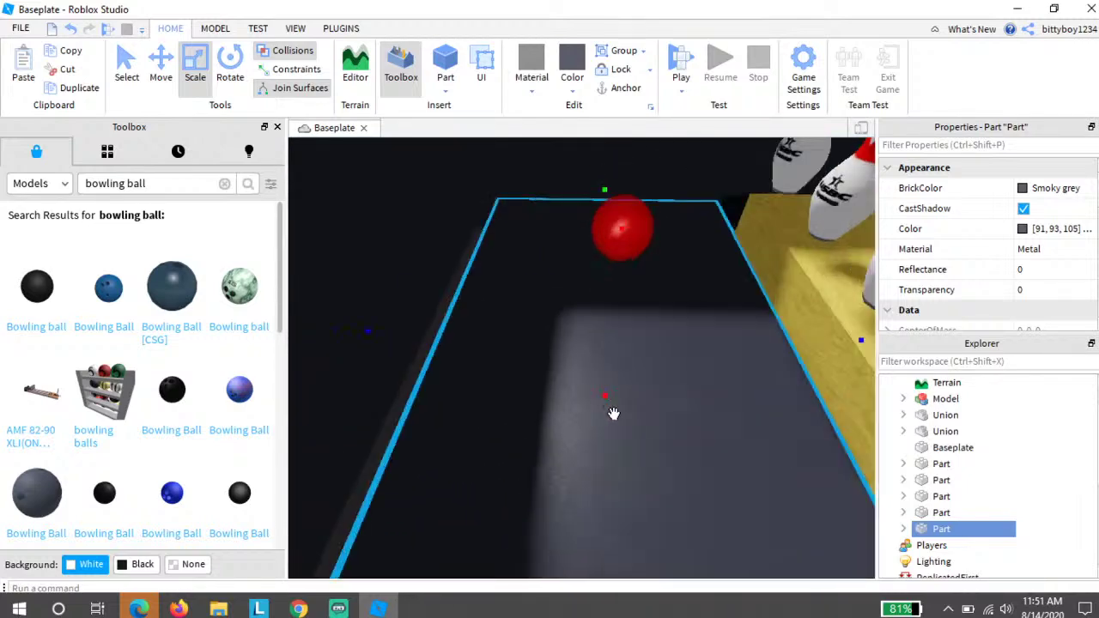
pyautogui.press('a')
pyautogui.press('s')
pyautogui.moveTo(519, 314); pyautogui.dragTo(483, 317)
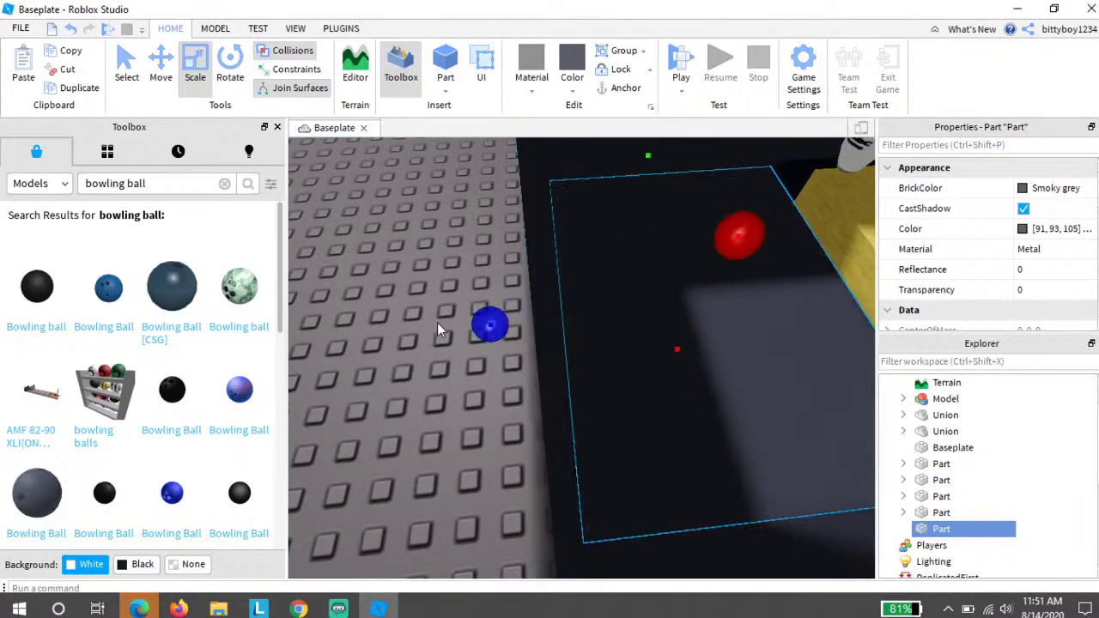
# Step: Duplicate a side wall, tilt the copy flat and place it across the tops of the walls as a roof over the pins
pyautogui.press('d')
pyautogui.press('s')
pyautogui.moveTo(529, 277); pyautogui.dragTo(560, 322, button='right')
pyautogui.click(580, 323)
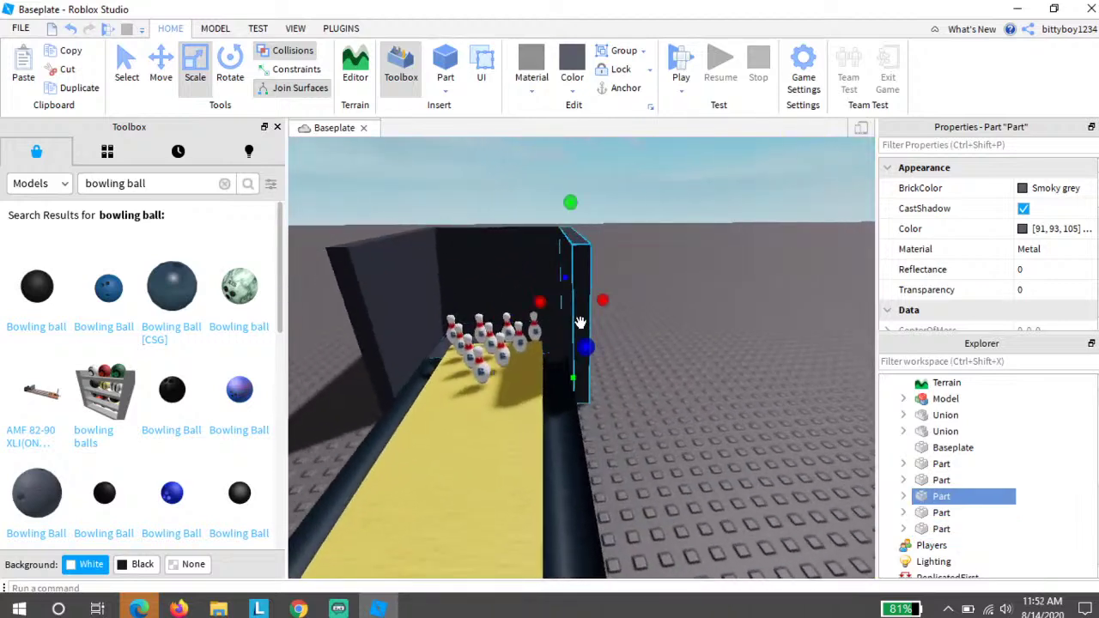
pyautogui.hotkey('ctrl', 'c')
pyautogui.hotkey('ctrl', 'v')
pyautogui.hotkey('ctrl', 't')
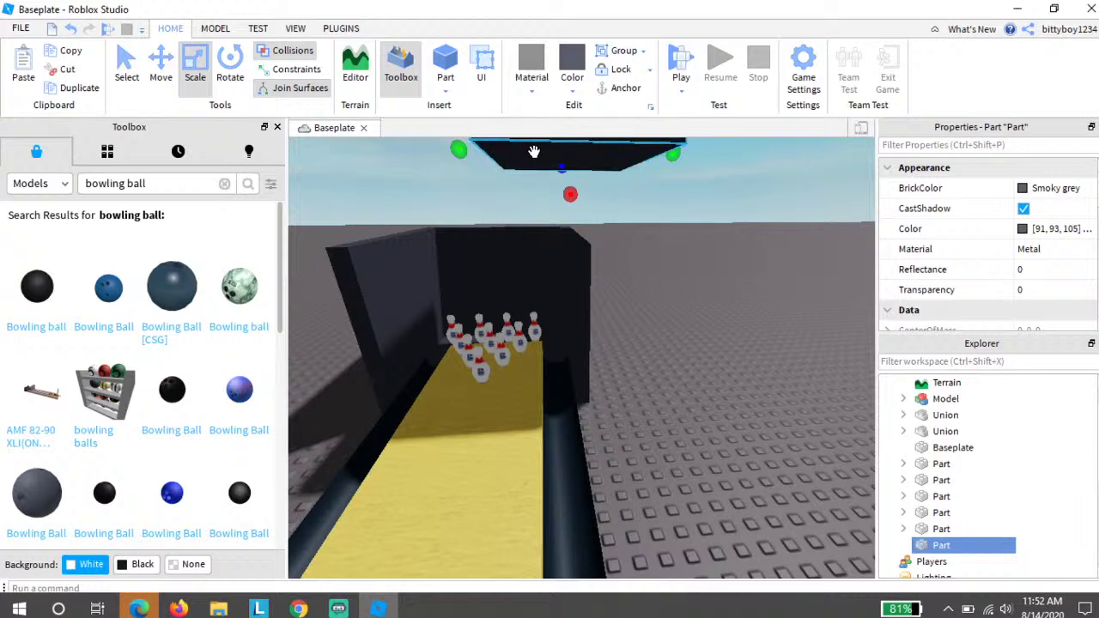
pyautogui.moveTo(504, 197); pyautogui.dragTo(486, 248)
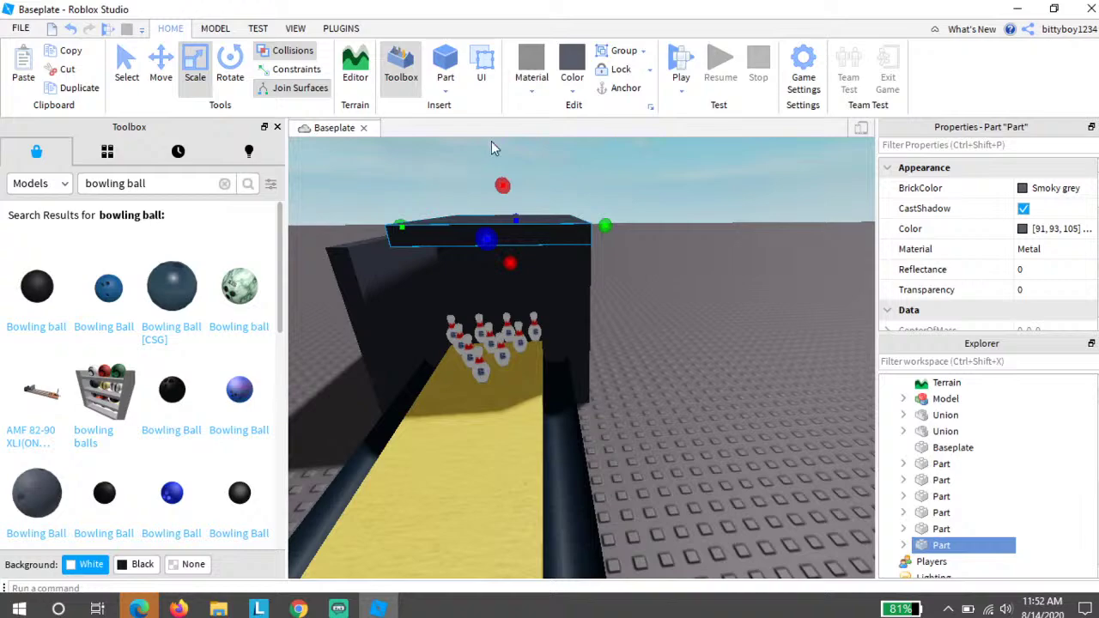
# Step: Scale the roof panel's rear edge back until it is flush with the outside of the back wall
pyautogui.press('a')
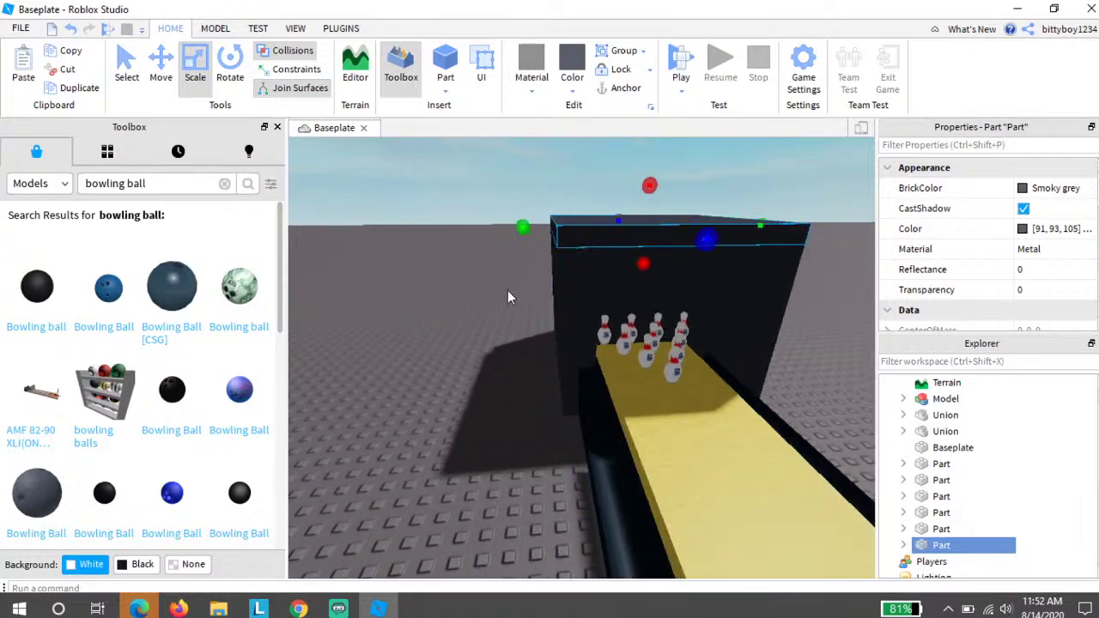
pyautogui.moveTo(508, 290)
pyautogui.mouseDown(button='right')
pyautogui.moveTo(519, 294)
pyautogui.moveTo(507, 291)
pyautogui.mouseUp(button='right')
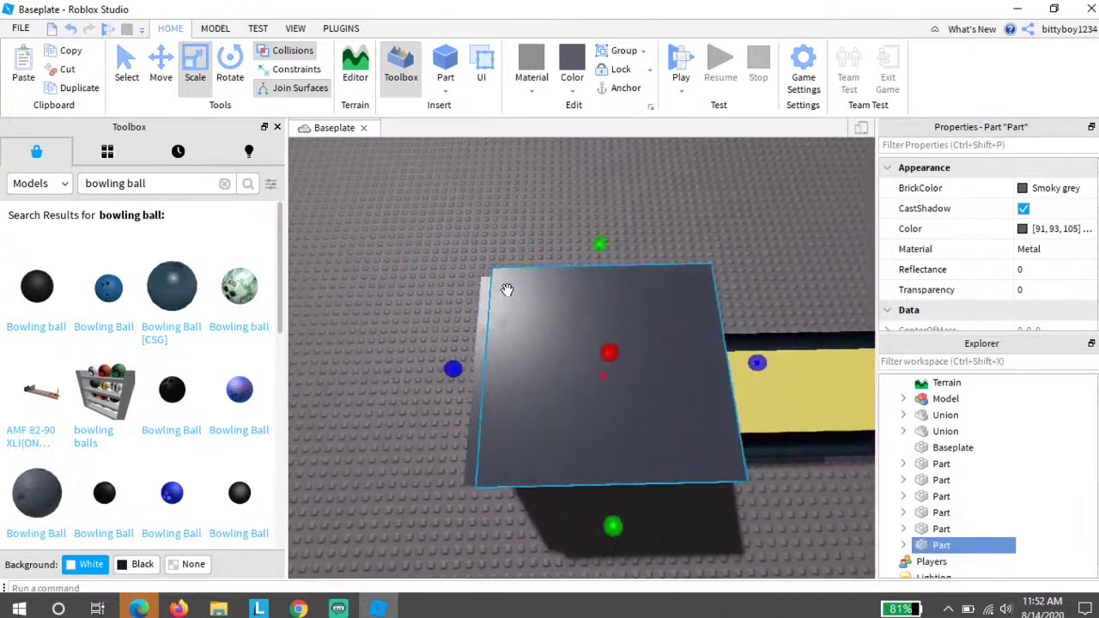
pyautogui.moveTo(507, 290); pyautogui.dragTo(470, 369)
pyautogui.press('d')
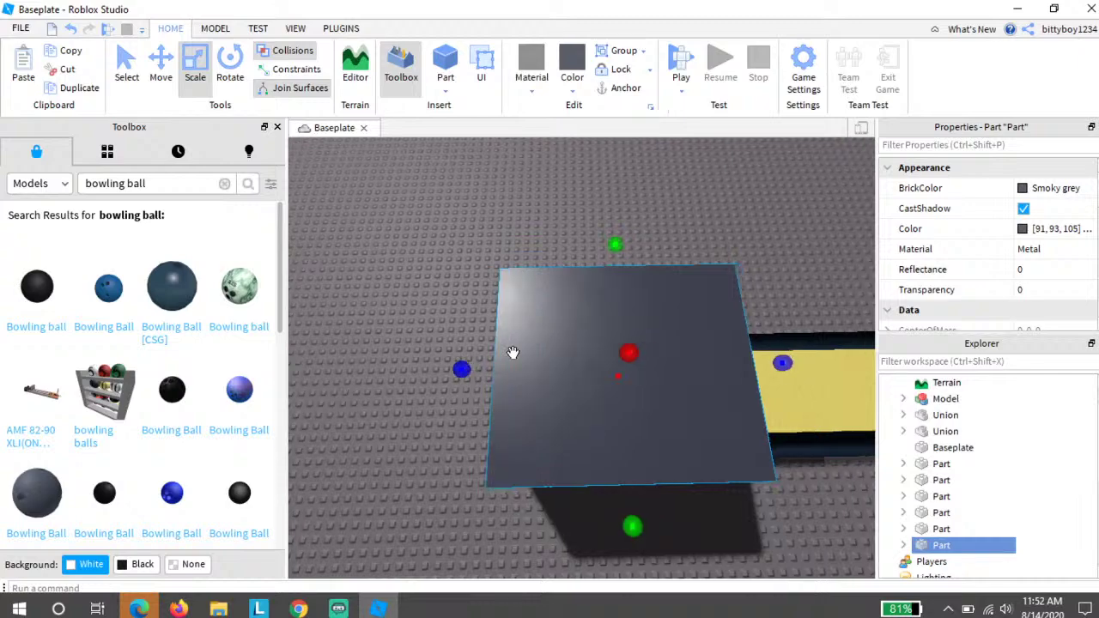
# Step: Deselect the roof and inspect the covered pin enclosure and the whole lane from its front end
pyautogui.moveTo(631, 198); pyautogui.dragTo(631, 198, button='right')
pyautogui.press('w')
pyautogui.press('a')
pyautogui.press('s')
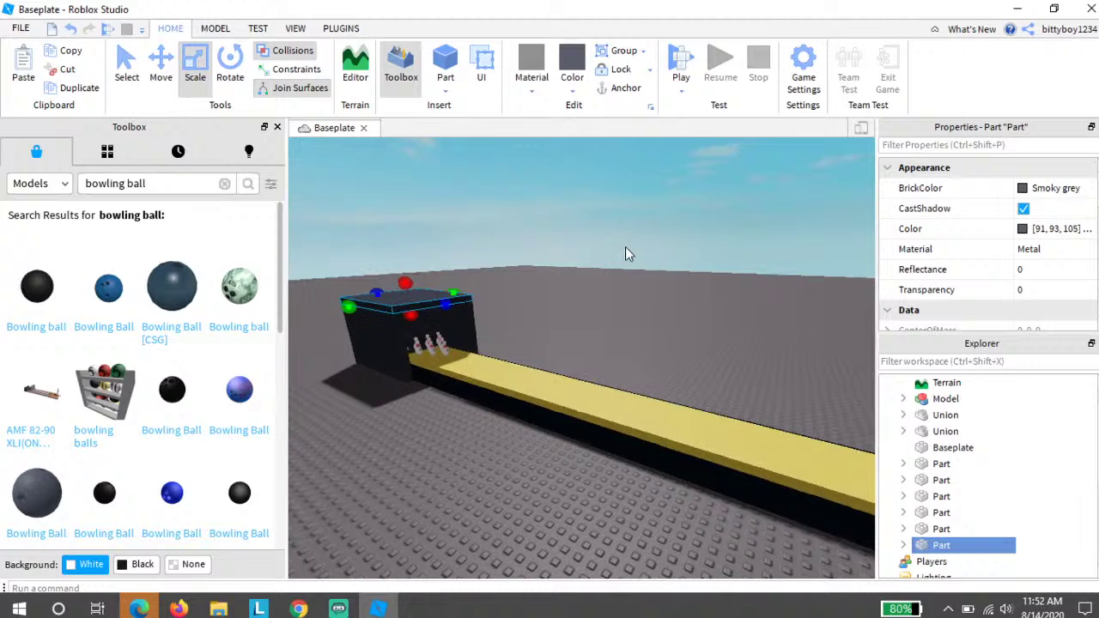
pyautogui.press('d')
pyautogui.moveTo(624, 248); pyautogui.dragTo(622, 247, button='right')
pyautogui.click(622, 247)
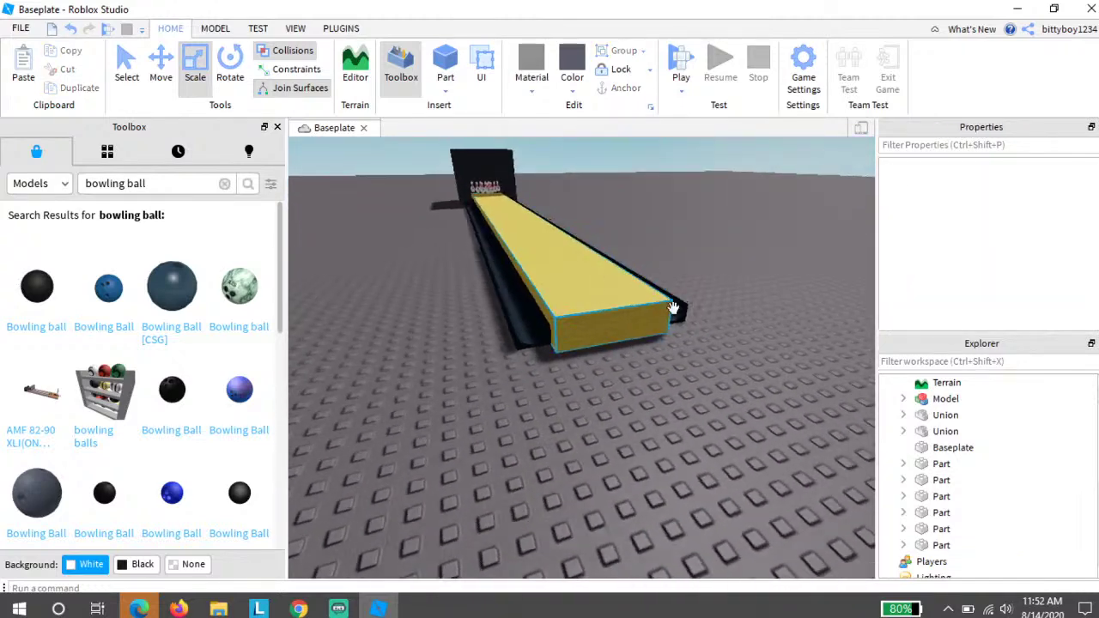
pyautogui.press('s')
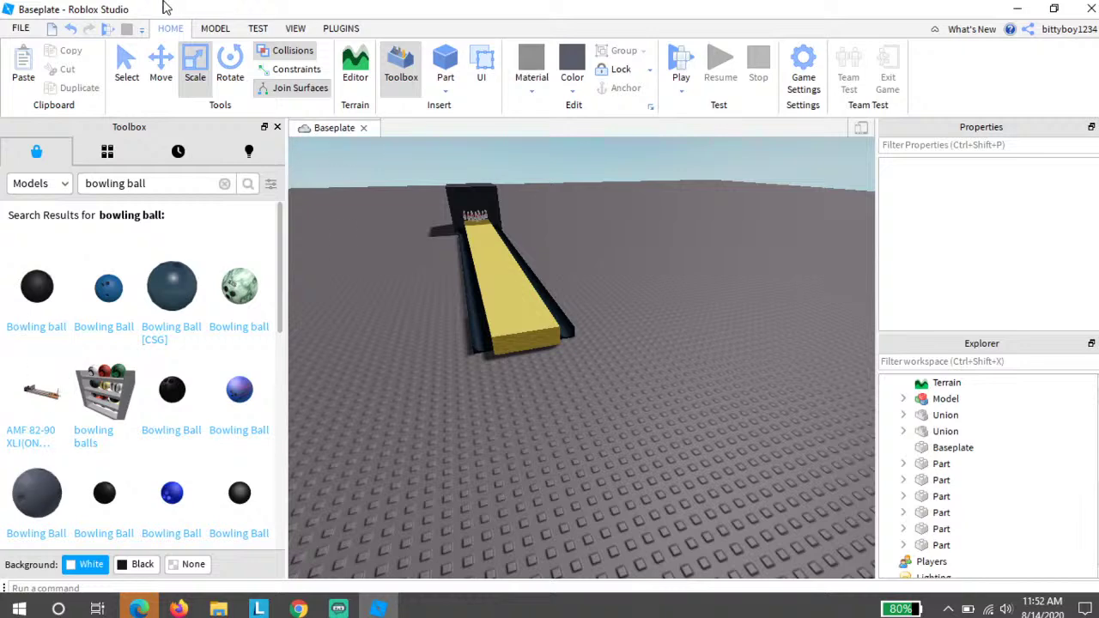
# Step: Start a playtest, equip the Ball, get onto the front of the lane and throw the ball at the pins
pyautogui.click(678, 66)
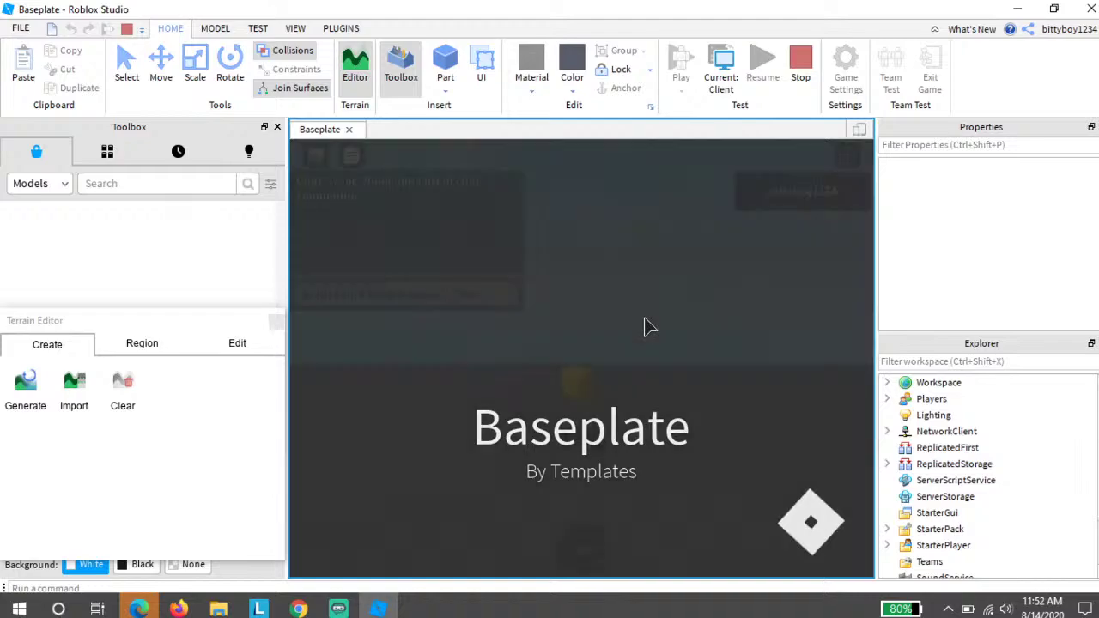
pyautogui.press('1')
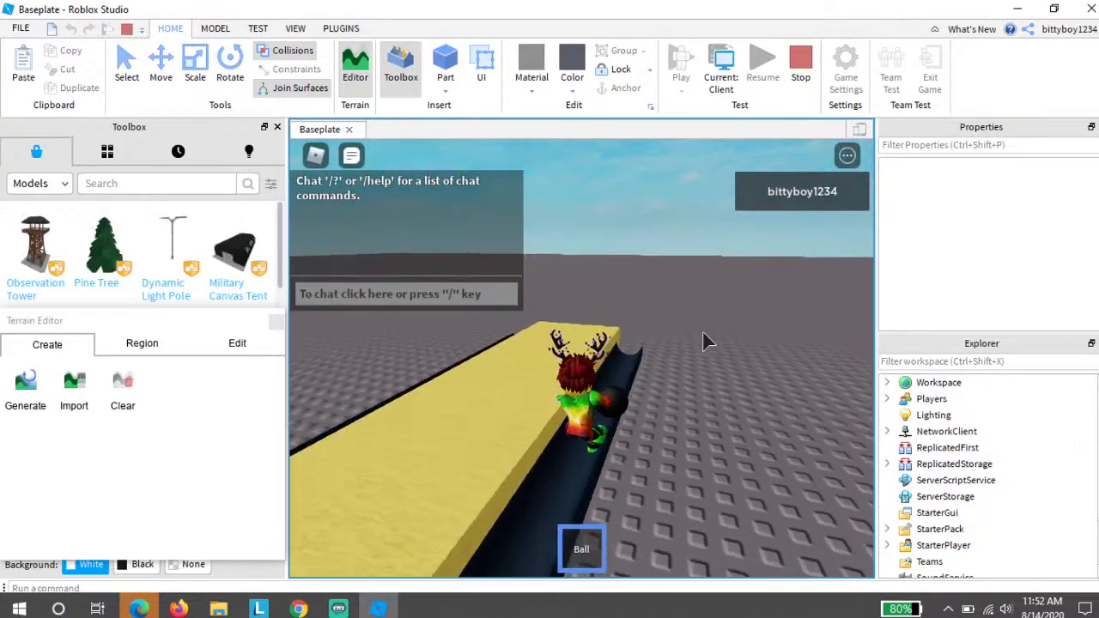
pyautogui.press('d')
pyautogui.press('w')
pyautogui.press('space')
pyautogui.moveTo(761, 387); pyautogui.dragTo(782, 379, button='right')
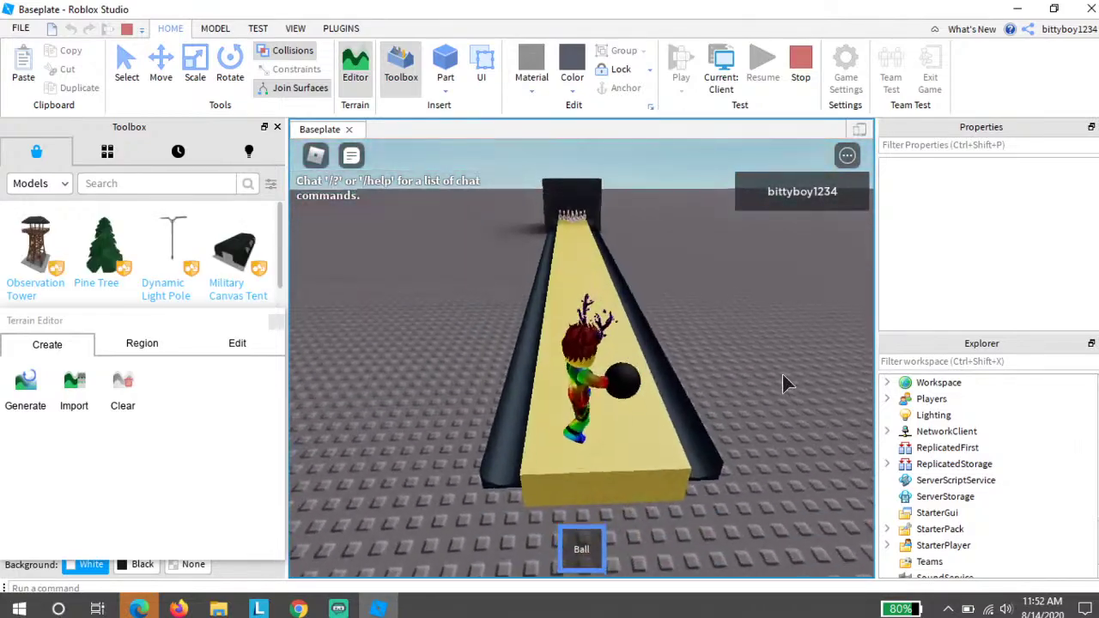
pyautogui.press('w')
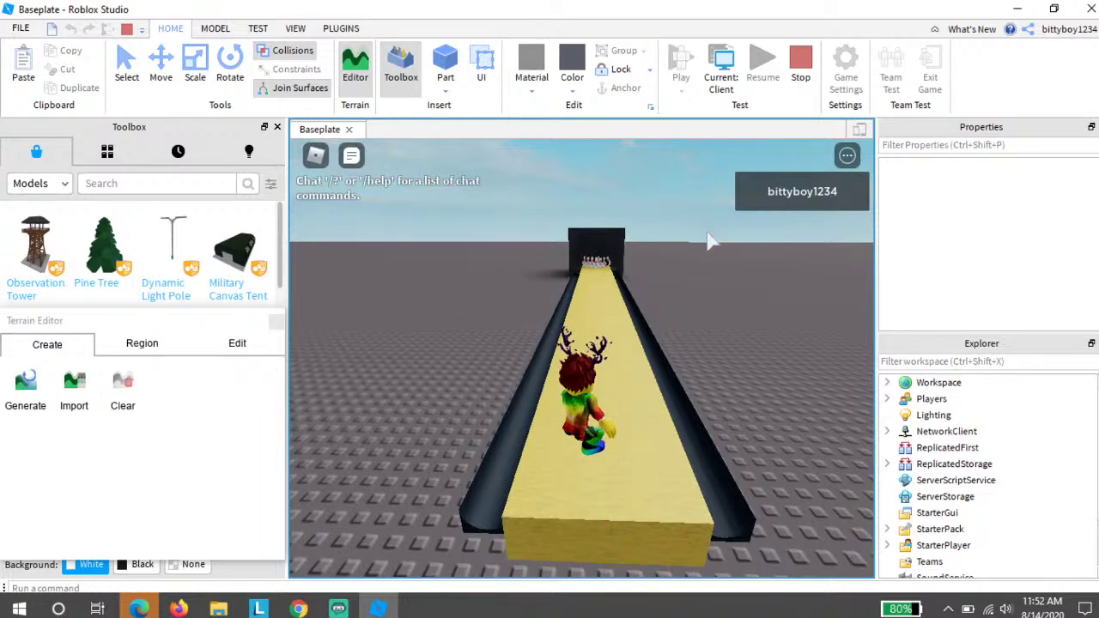
# Step: Walk the character down the lane, past the pins and into the enclosure to check the hit
pyautogui.press('w')
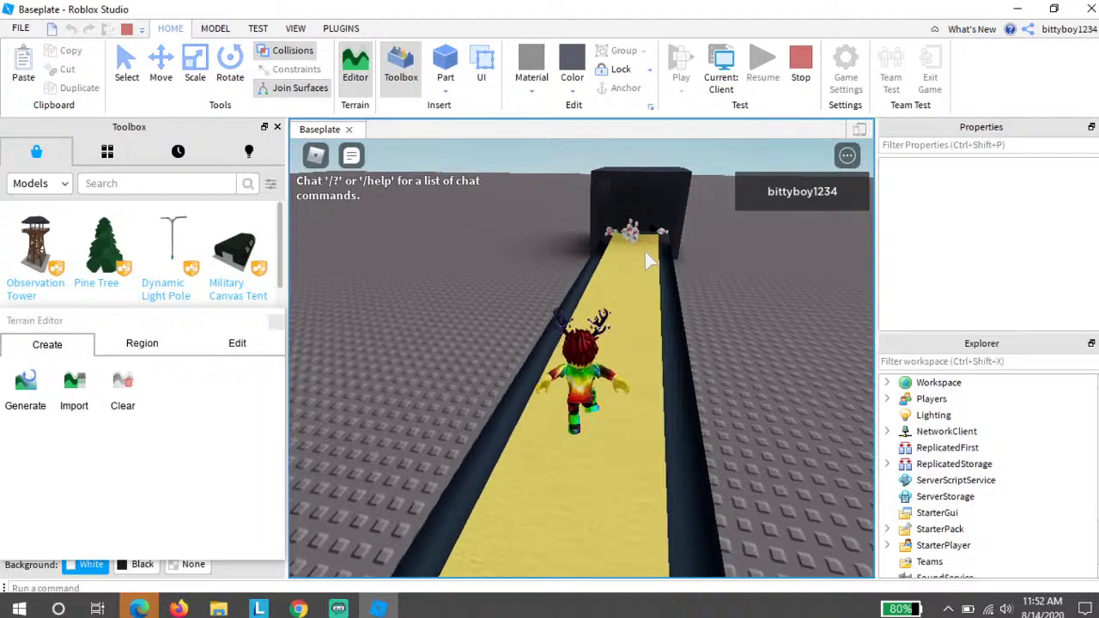
pyautogui.press('w')
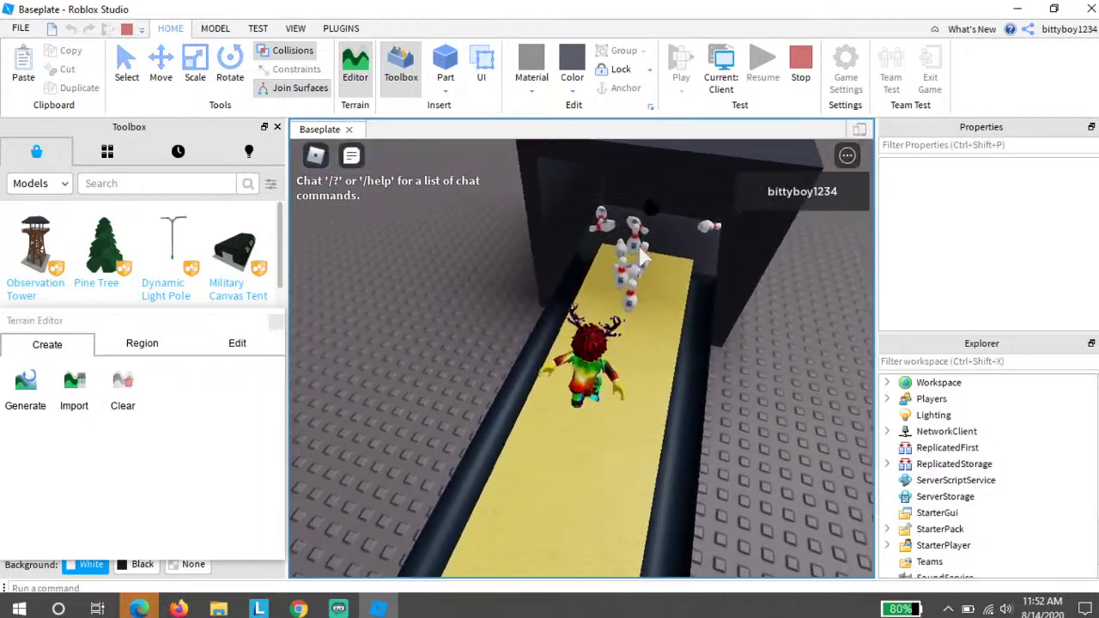
pyautogui.press('w')
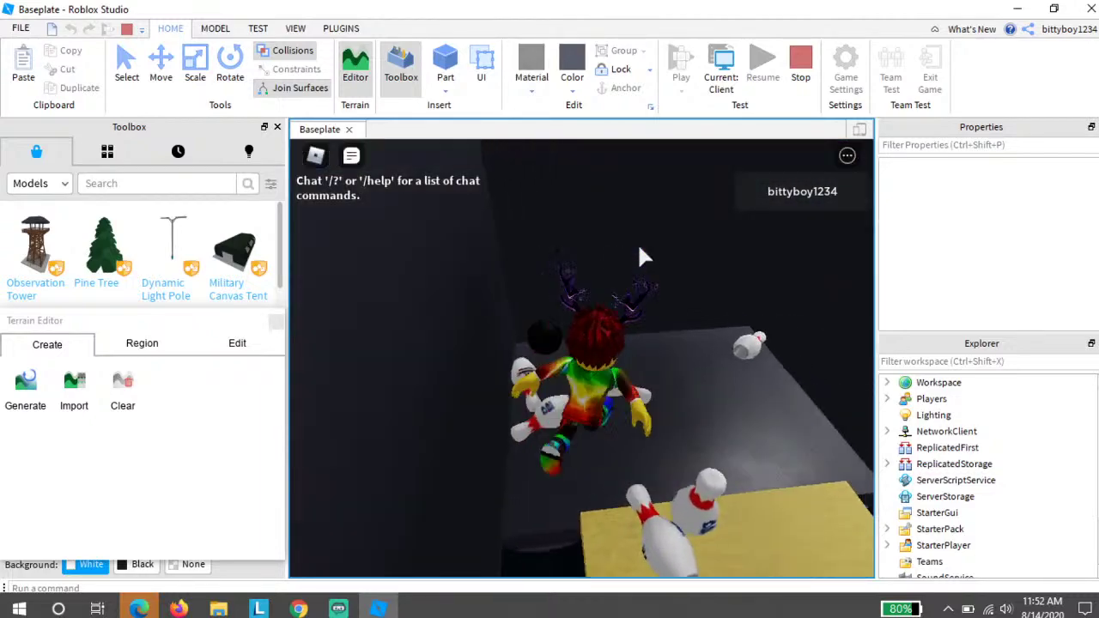
pyautogui.press('w')
pyautogui.moveTo(640, 248); pyautogui.dragTo(665, 235, button='right')
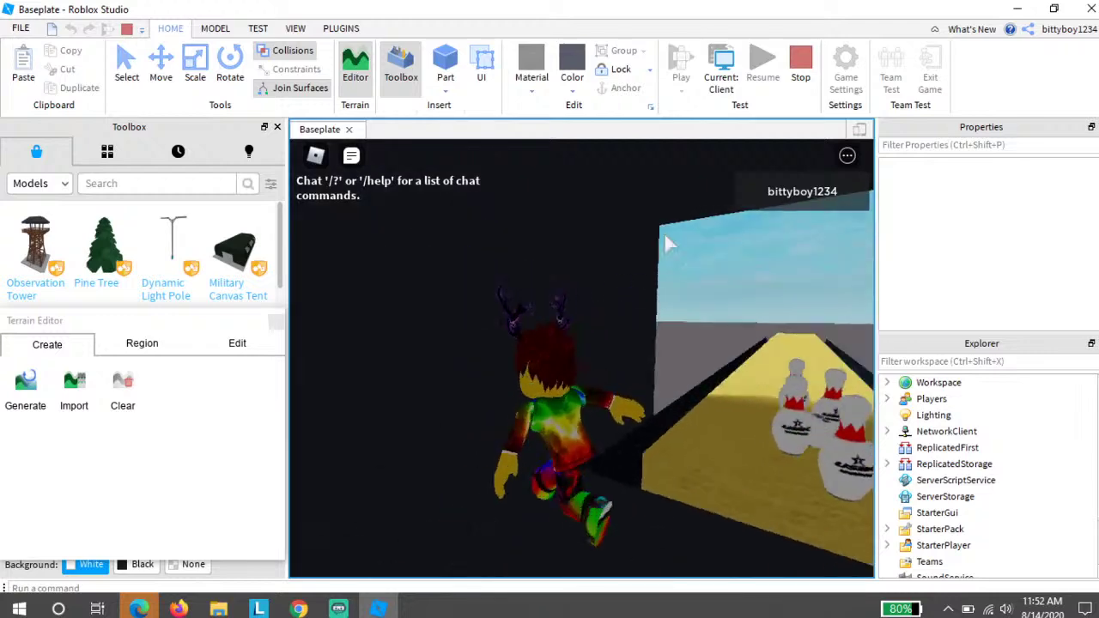
# Step: Move around inside the enclosure to examine its walls, roof and fallen pins, and stop the playtest
pyautogui.press('d')
pyautogui.press('w')
pyautogui.press('s')
pyautogui.press('d')
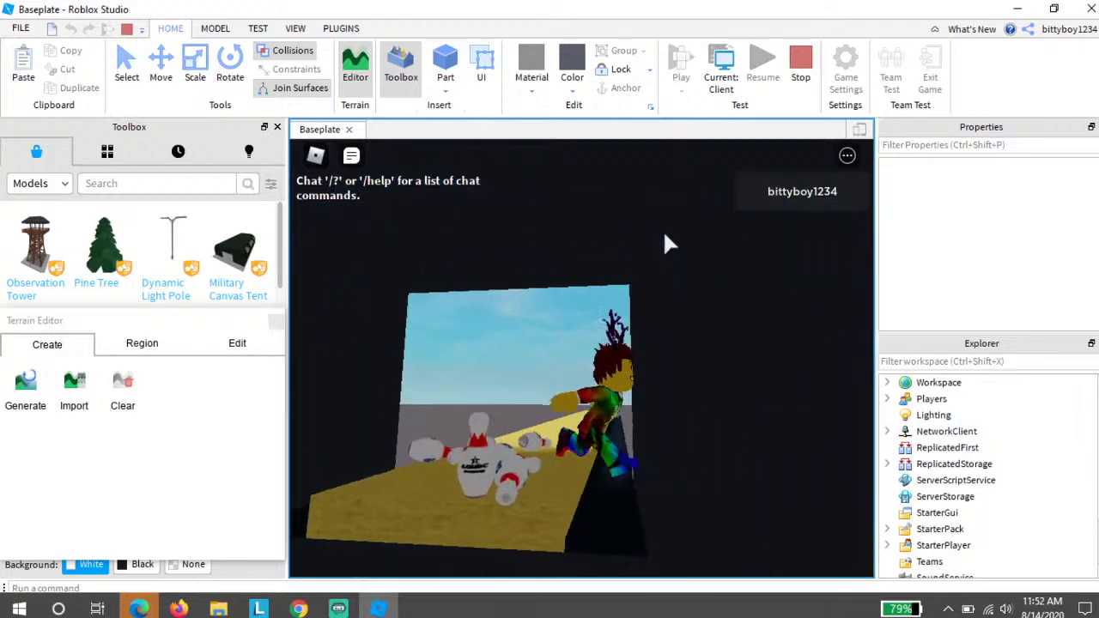
pyautogui.press('a')
pyautogui.press('space')
pyautogui.press('s')
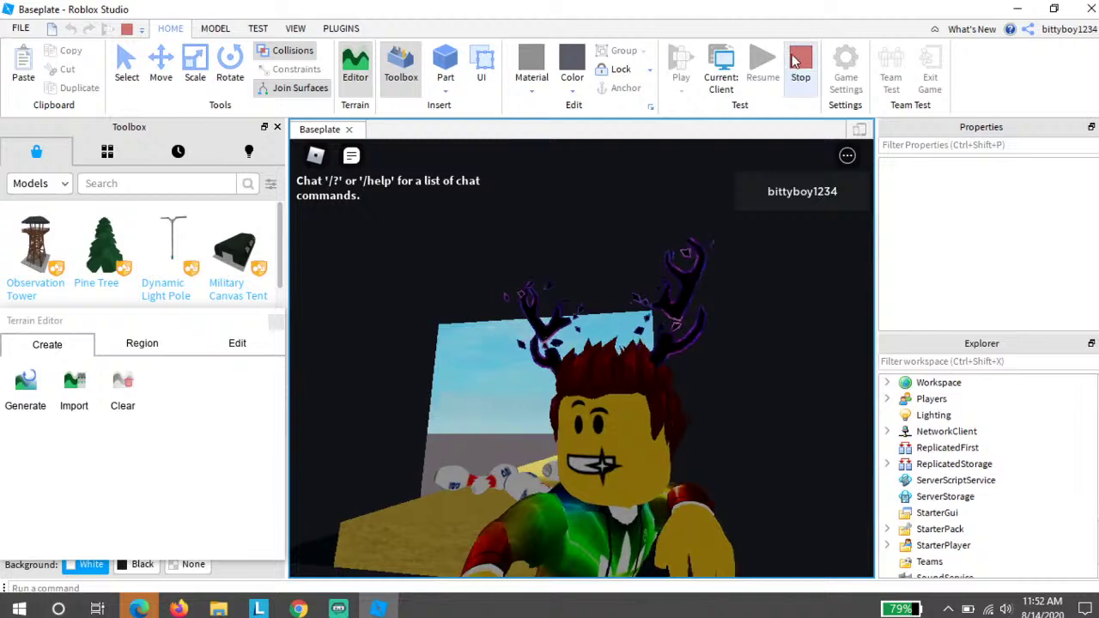
pyautogui.click(798, 67)
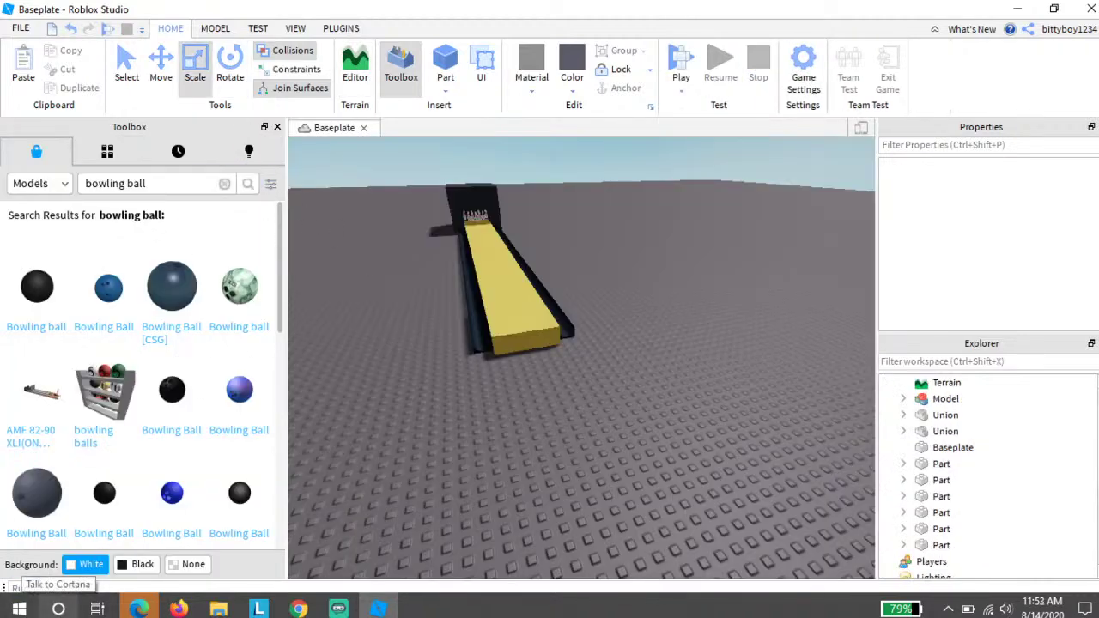
# Step: Group the lane, gutters, pins and enclosure into one model and shift it slightly across the baseplate
pyautogui.scroll(-2, 593, 259)
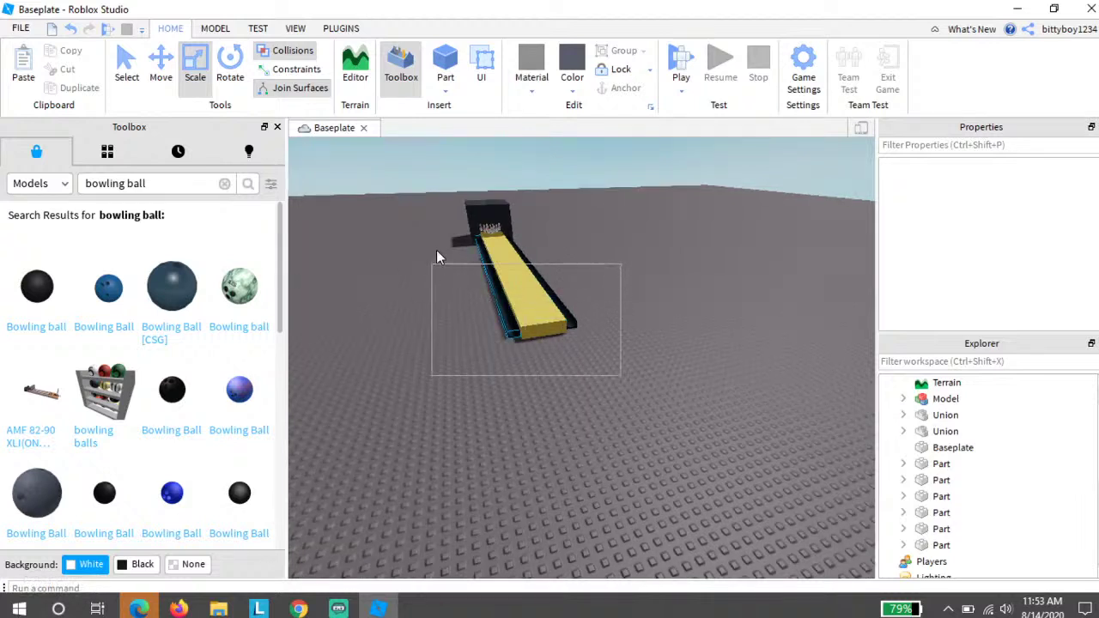
pyautogui.moveTo(436, 252); pyautogui.dragTo(442, 156)
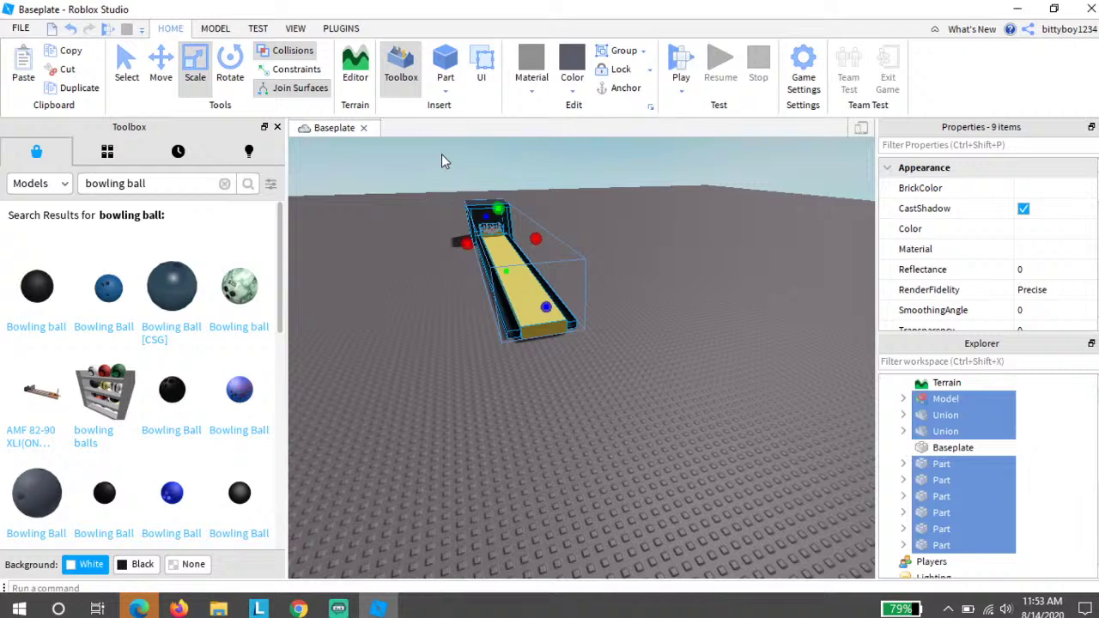
pyautogui.hotkey('ctrl', 'g')
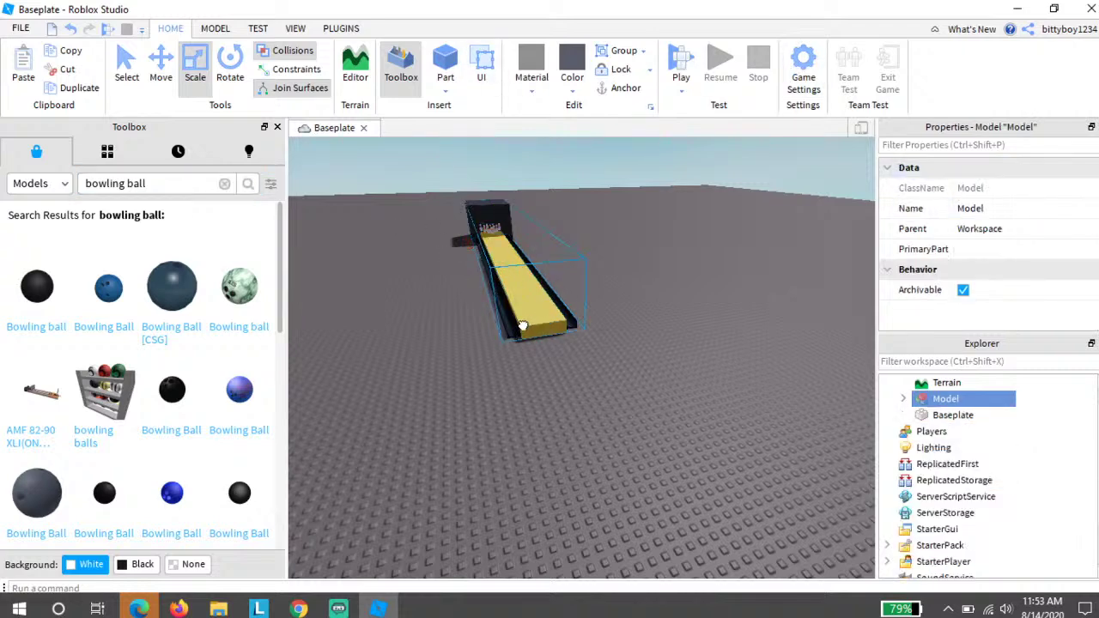
pyautogui.moveTo(522, 326); pyautogui.dragTo(471, 413)
pyautogui.moveTo(478, 369); pyautogui.dragTo(468, 370)
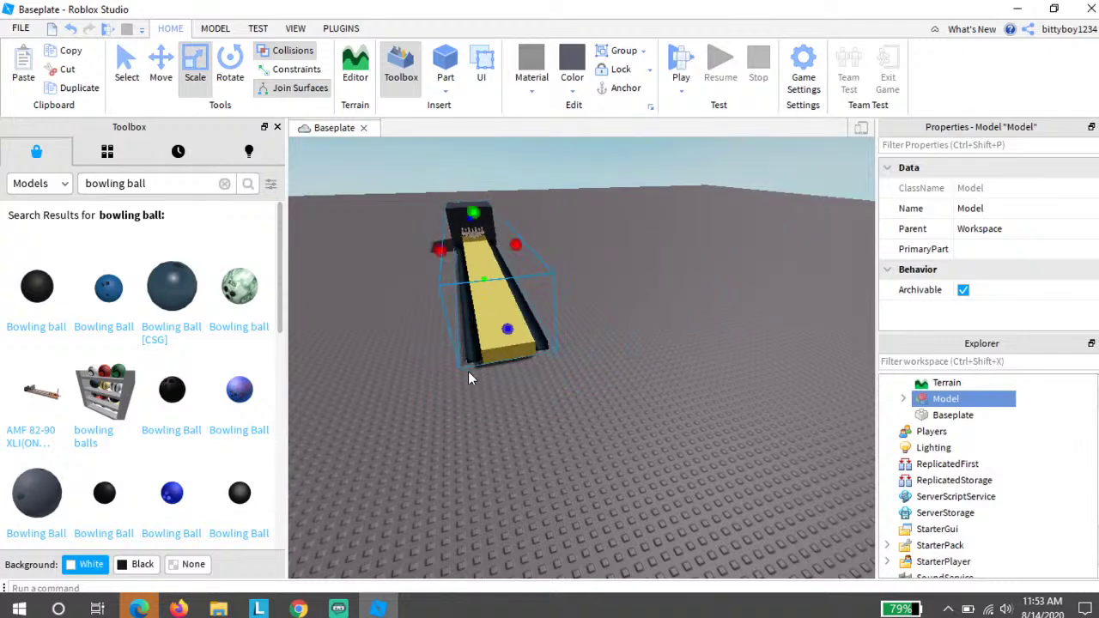
# Step: Insert a dark metal part behind the pin enclosure and scale it up into a wall about as tall as the enclosure
pyautogui.press('w')
pyautogui.moveTo(628, 265)
pyautogui.mouseDown(button='right')
pyautogui.moveTo(619, 281)
pyautogui.moveTo(613, 268)
pyautogui.mouseUp(button='right')
pyautogui.moveTo(648, 199)
pyautogui.mouseDown(button='right')
pyautogui.moveTo(660, 206)
pyautogui.moveTo(630, 207)
pyautogui.mouseUp(button='right')
pyautogui.press('s')
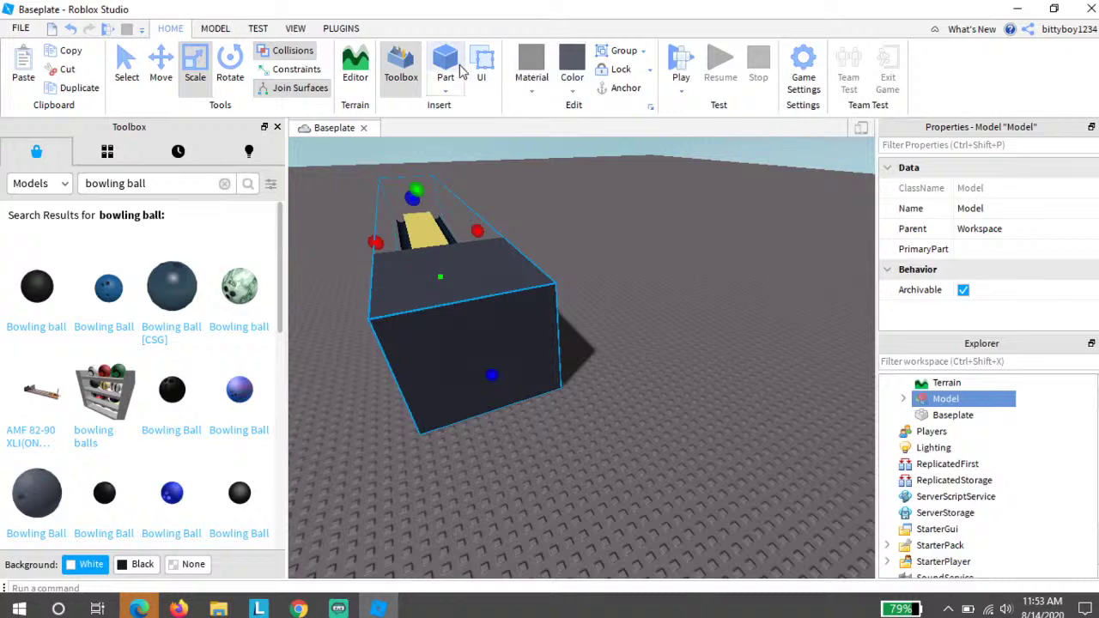
pyautogui.click(435, 72)
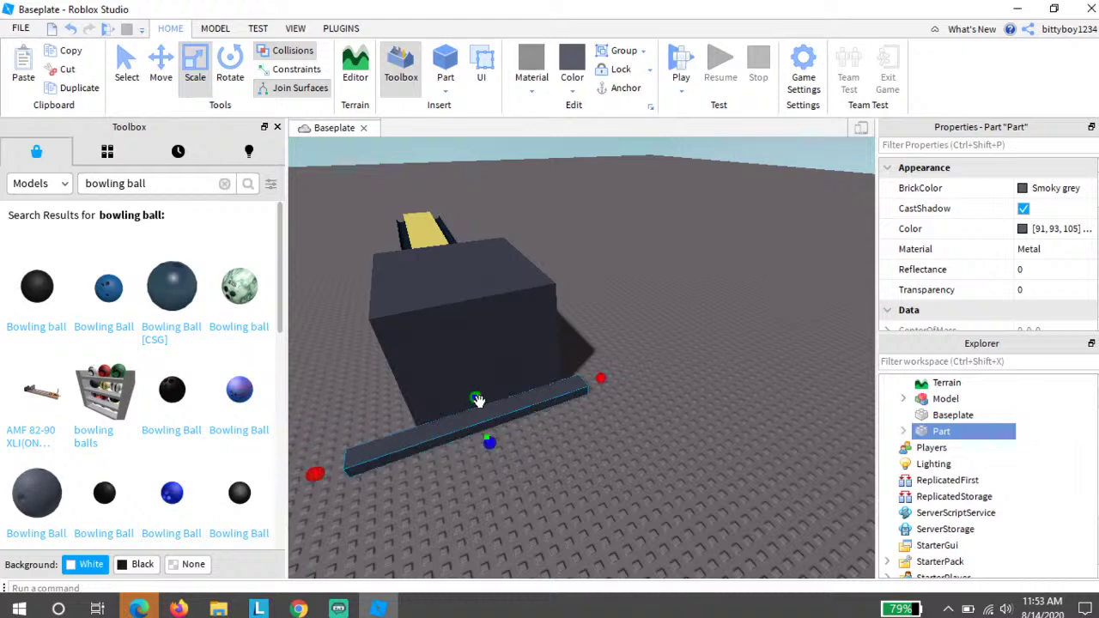
pyautogui.moveTo(476, 359); pyautogui.dragTo(473, 302)
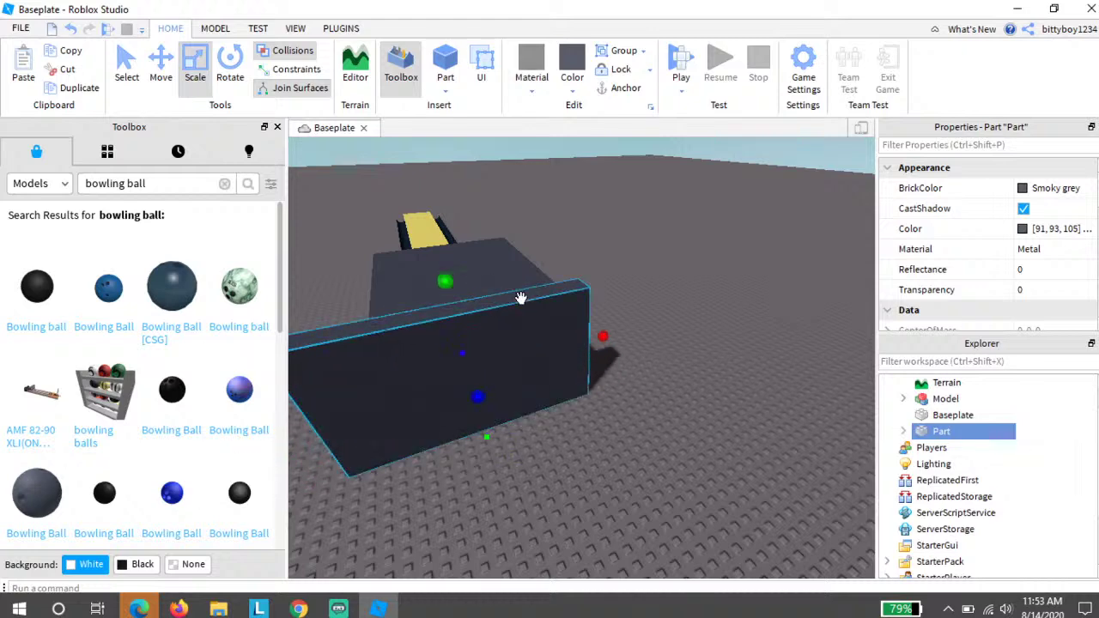
# Step: Stretch the back wall far out to one side of the lane and line up its other end with the enclosure's side
pyautogui.moveTo(521, 297); pyautogui.dragTo(549, 371, button='right')
pyautogui.press('a')
pyautogui.moveTo(555, 358); pyautogui.dragTo(291, 305)
pyautogui.moveTo(507, 310); pyautogui.dragTo(509, 311, button='right')
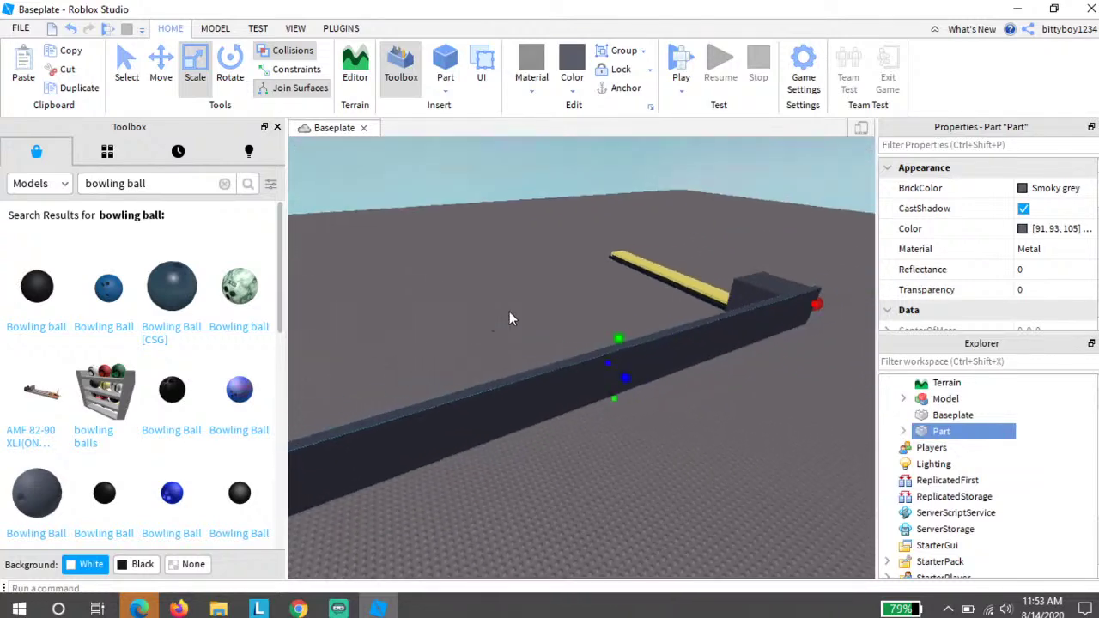
pyautogui.press('d')
pyautogui.press('w')
pyautogui.moveTo(624, 324); pyautogui.dragTo(681, 369, button='right')
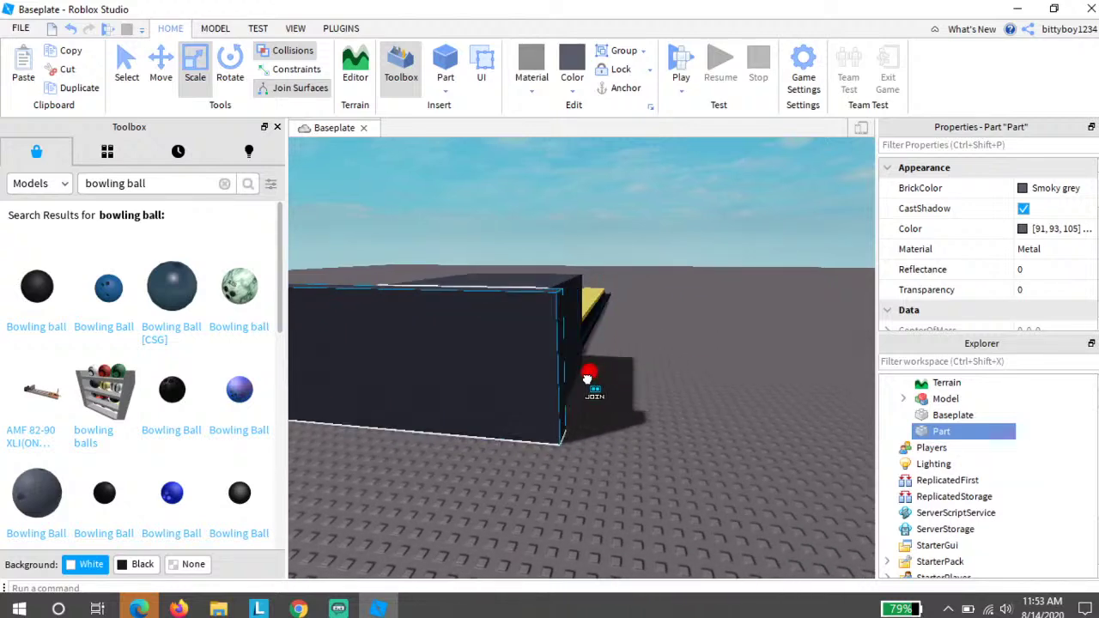
pyautogui.press('d')
pyautogui.moveTo(581, 303); pyautogui.dragTo(593, 312, button='right')
pyautogui.press('s')
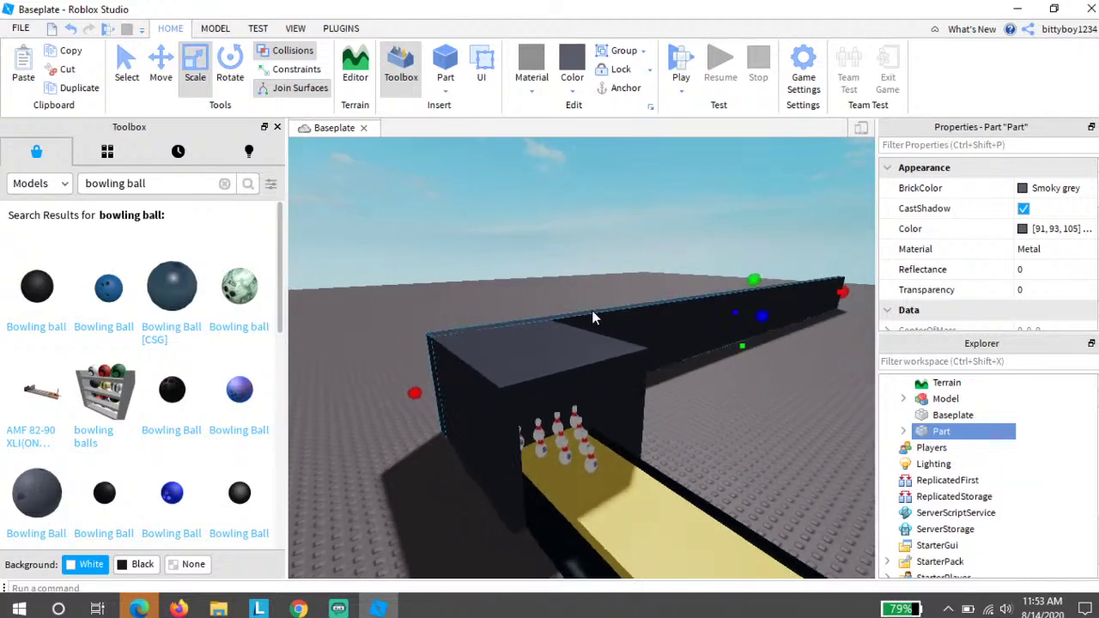
# Step: Select the grouped bowling lane model and focus on it from its front end
pyautogui.click(563, 501)
pyautogui.press('f')
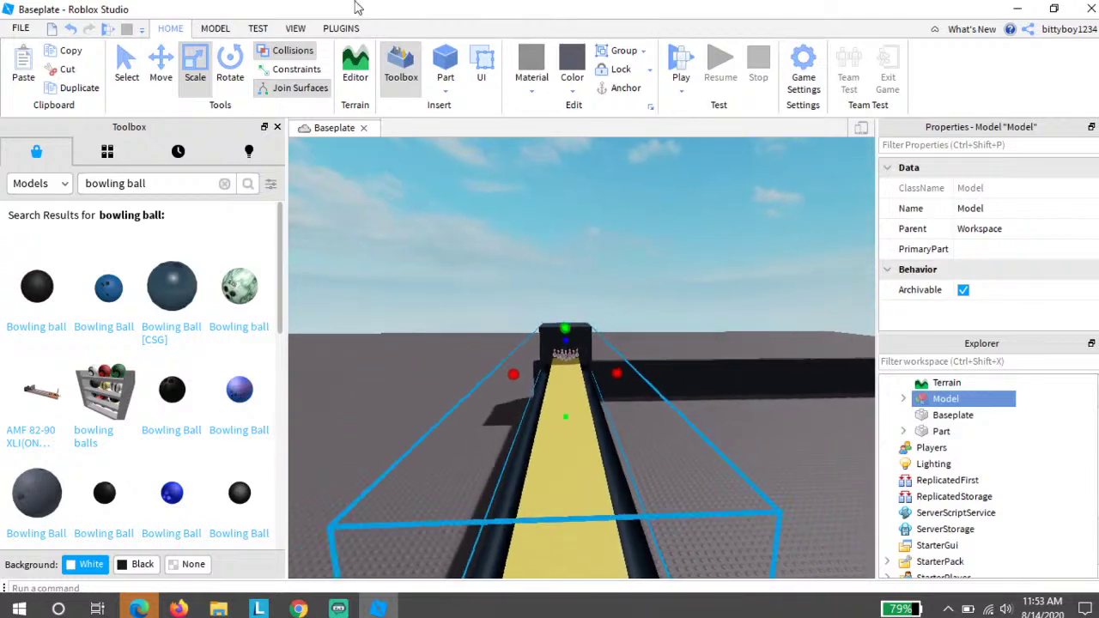
# Step: Undo the last change to the bowling lane model and place a duplicate of the lane beside the original
pyautogui.click(73, 29)
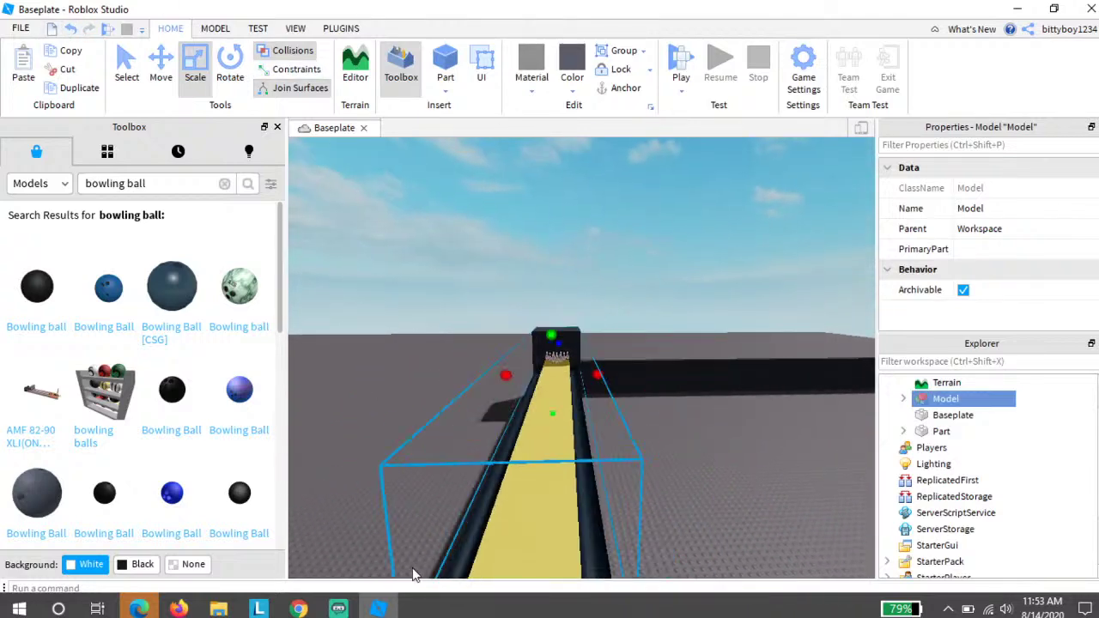
pyautogui.scroll(-5, 568, 533)
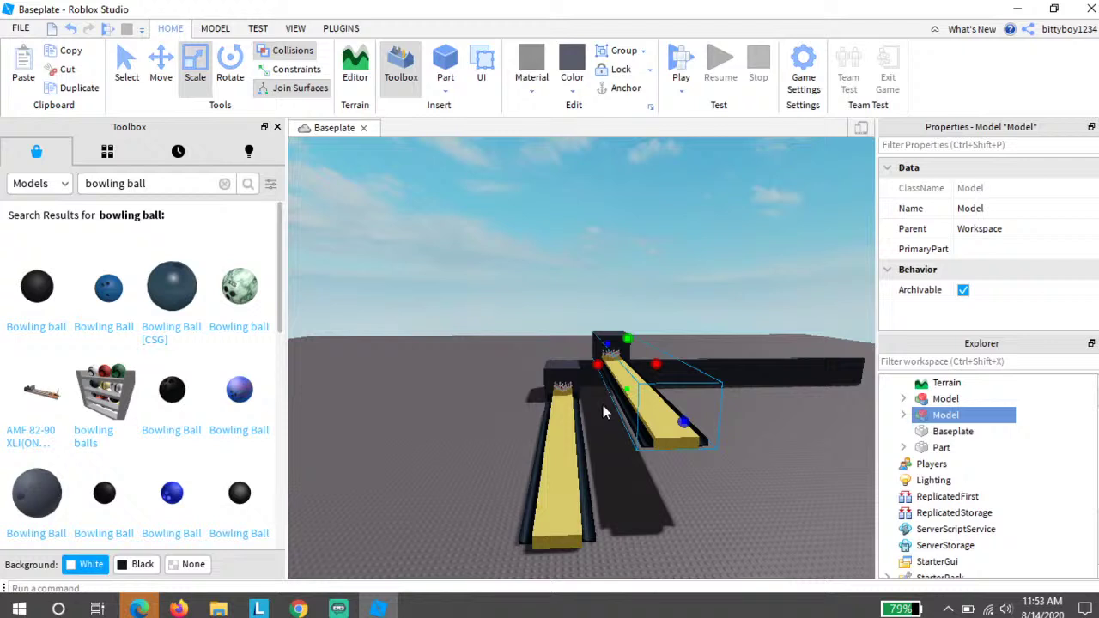
pyautogui.moveTo(642, 388); pyautogui.dragTo(622, 449)
pyautogui.press('d')
pyautogui.click(679, 450)
# Step: Align the duplicated lane closely beside the first lane, with their back housings lined up, using the Move tool
pyautogui.moveTo(679, 451); pyautogui.dragTo(650, 441, button='right')
pyautogui.press('w')
pyautogui.press('w')
pyautogui.press('d')
pyautogui.press('a')
pyautogui.press('w')
pyautogui.press('s')
pyautogui.press('a')
pyautogui.press('w')
pyautogui.press('s')
pyautogui.press('w')
pyautogui.press('s')
pyautogui.press('w')
pyautogui.press('s')
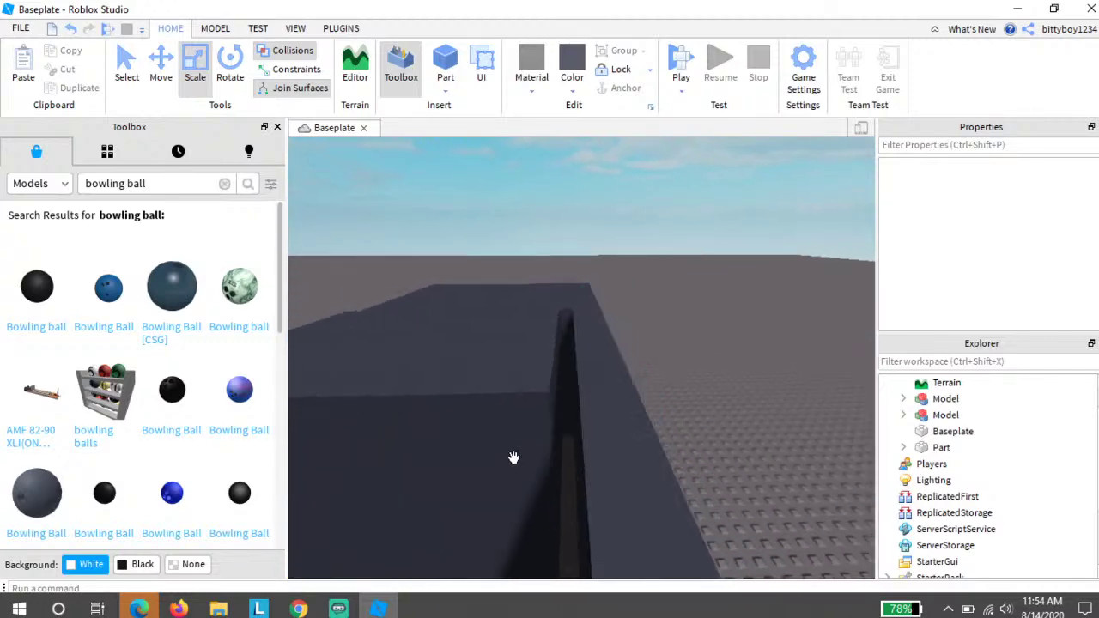
pyautogui.click(514, 458)
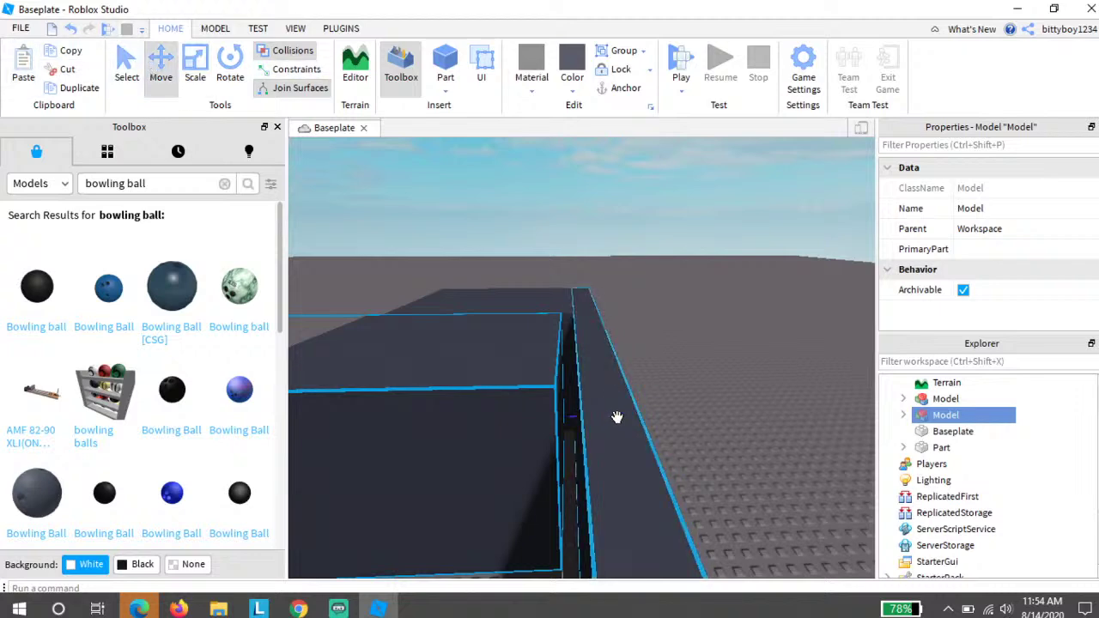
pyautogui.scroll(-5, 670, 396)
pyautogui.scroll(8, 669, 394)
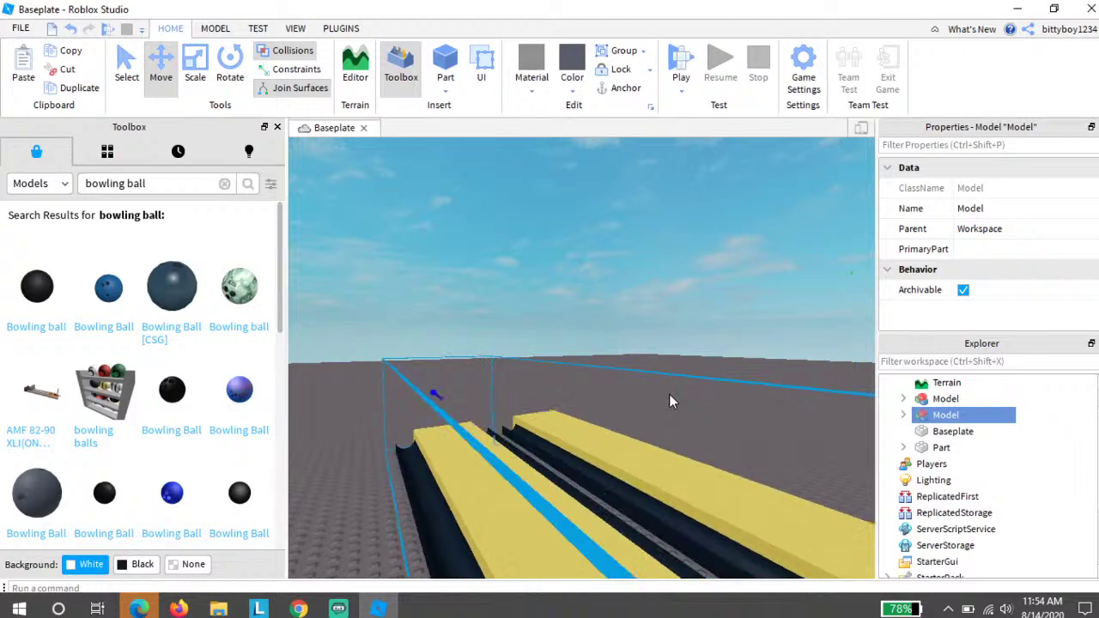
pyautogui.scroll(-10, 668, 395)
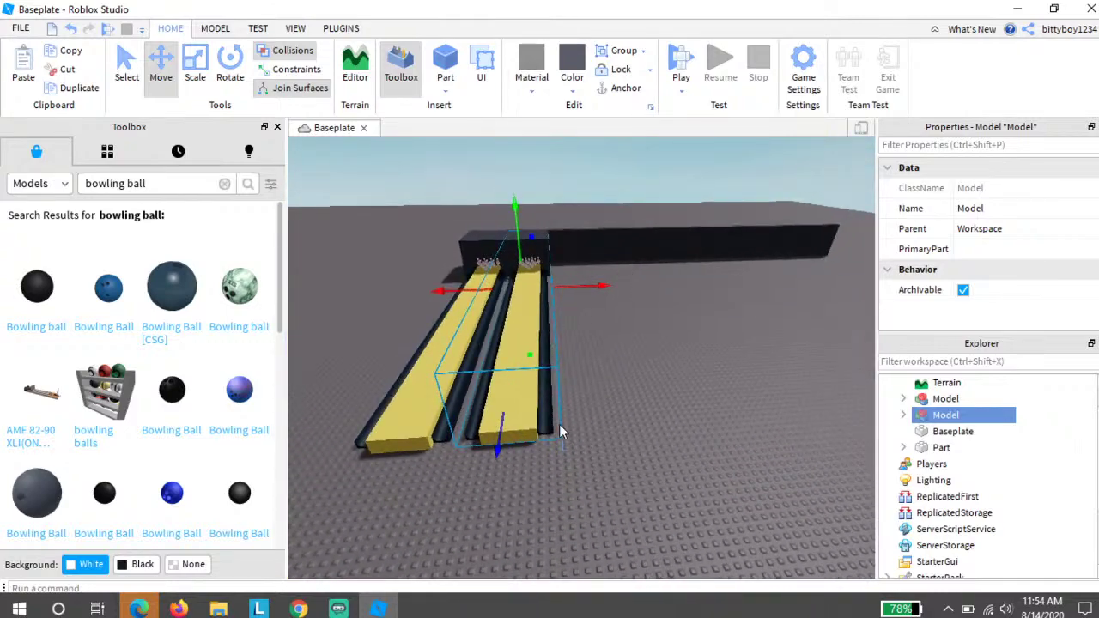
# Step: Duplicate both lanes together and place the copies on the baseplate beside them to form a row of four
pyautogui.moveTo(646, 439); pyautogui.dragTo(415, 394)
pyautogui.moveTo(370, 359); pyautogui.dragTo(377, 282)
pyautogui.hotkey('ctrl', 'd')
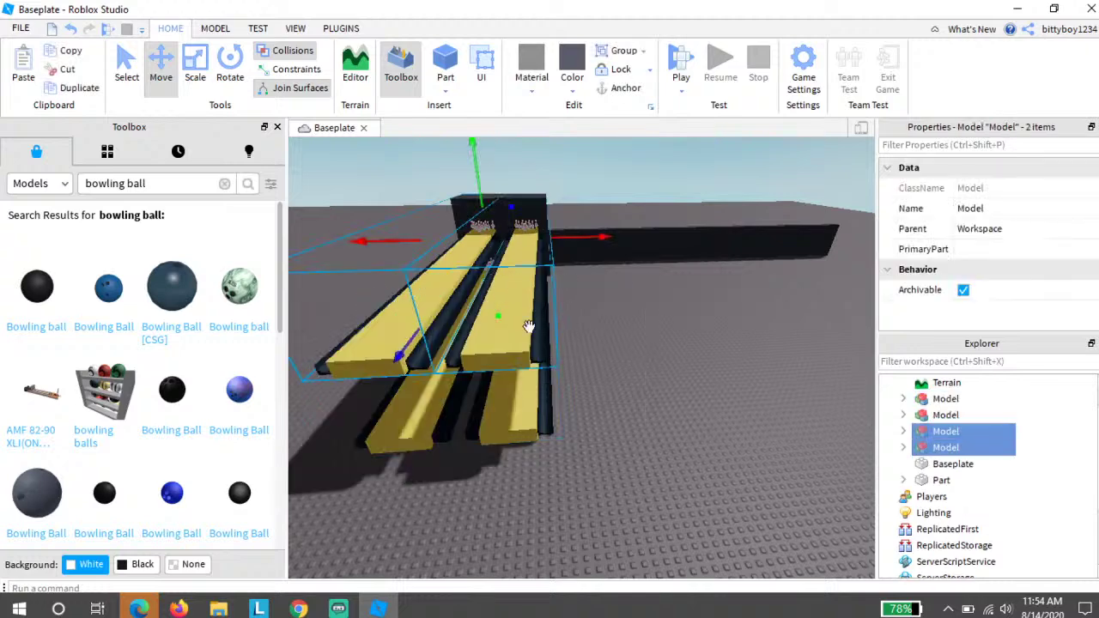
pyautogui.moveTo(513, 330); pyautogui.dragTo(720, 414)
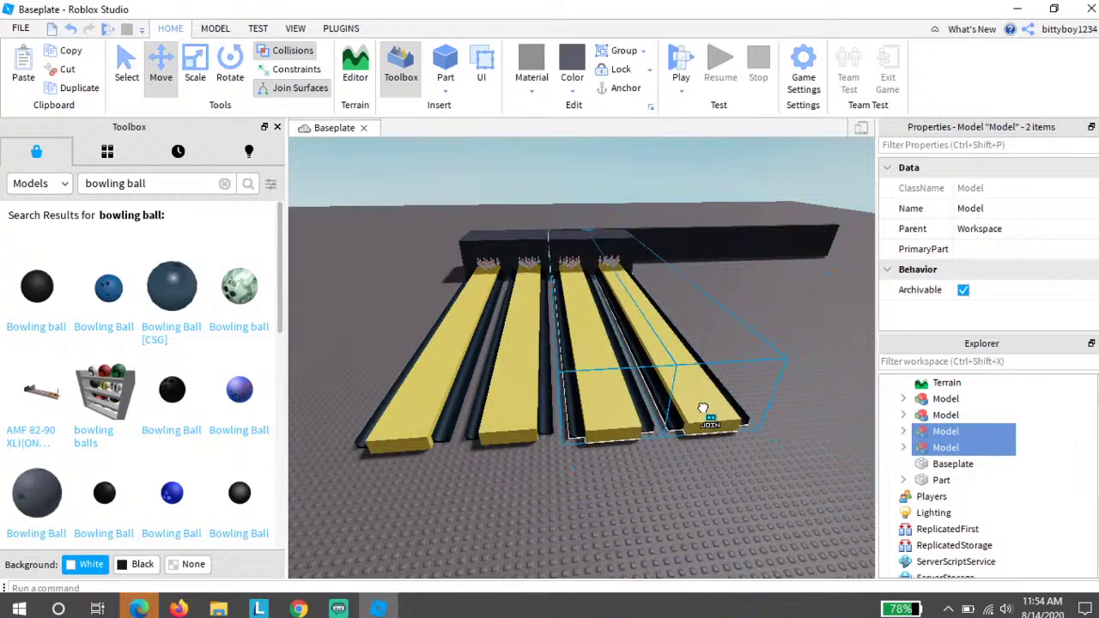
pyautogui.moveTo(729, 415); pyautogui.dragTo(732, 414, button='right')
pyautogui.scroll(-5, 731, 415)
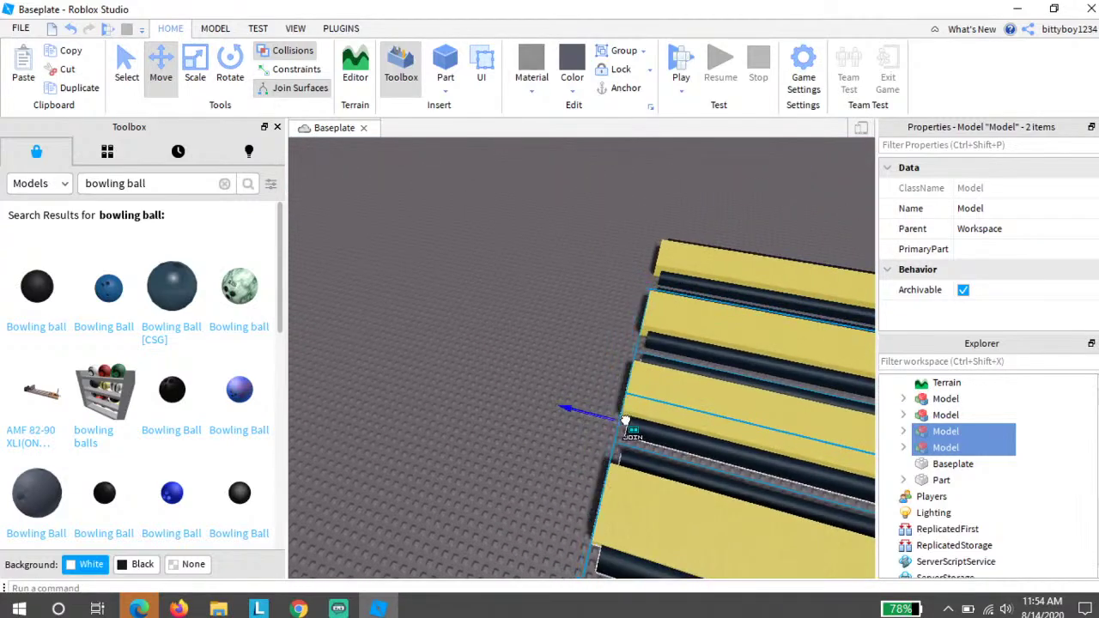
pyautogui.moveTo(546, 436); pyautogui.dragTo(541, 437, button='right')
pyautogui.scroll(-4, 543, 436)
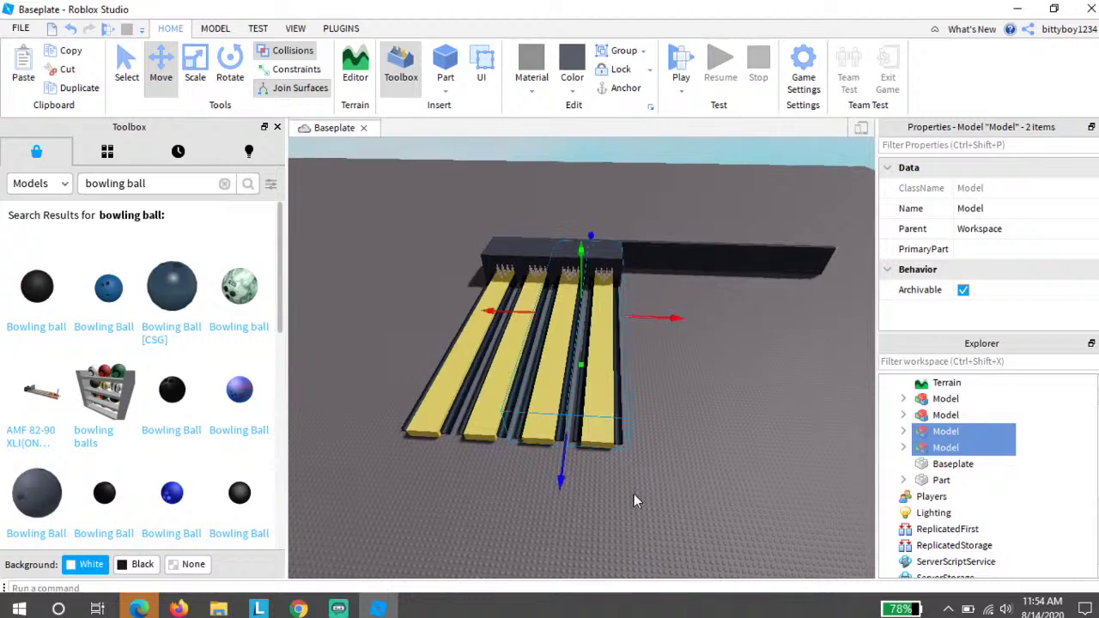
# Step: Duplicate all four lanes and move the copies flush against the end of the row to make eight lanes
pyautogui.moveTo(658, 445); pyautogui.dragTo(466, 277)
pyautogui.hotkey('ctrl', 'd')
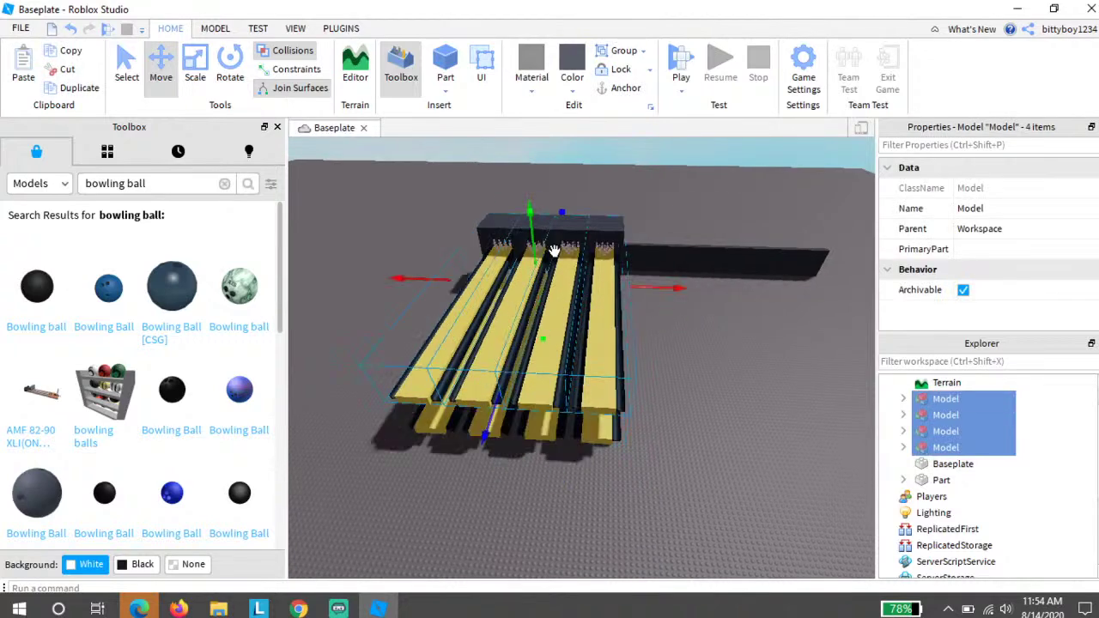
pyautogui.moveTo(437, 384); pyautogui.dragTo(740, 405)
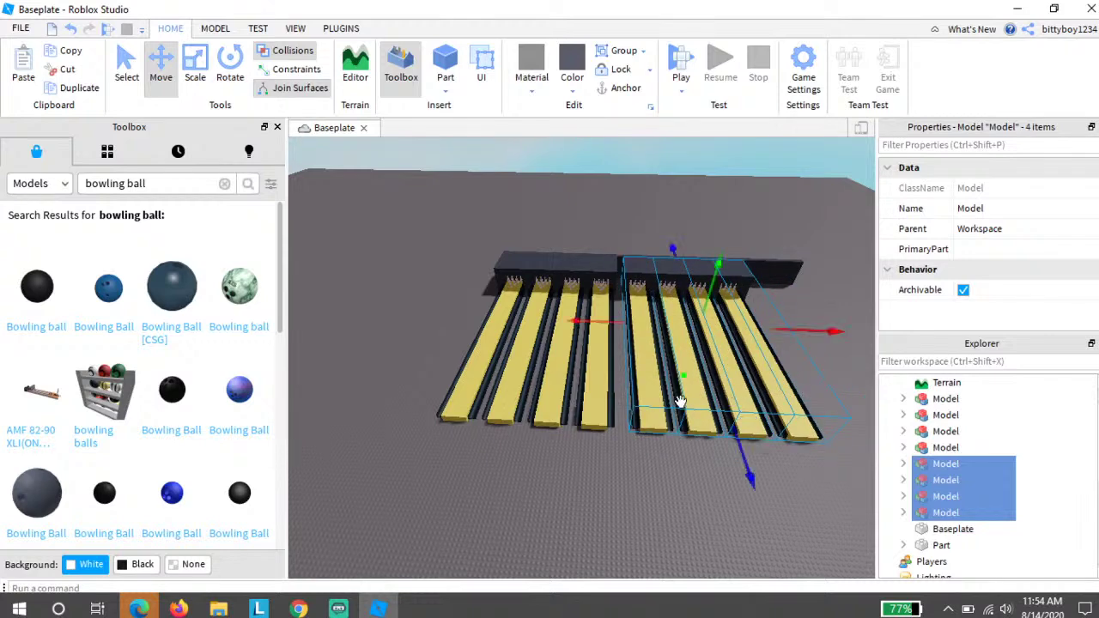
pyautogui.moveTo(615, 321); pyautogui.dragTo(565, 331)
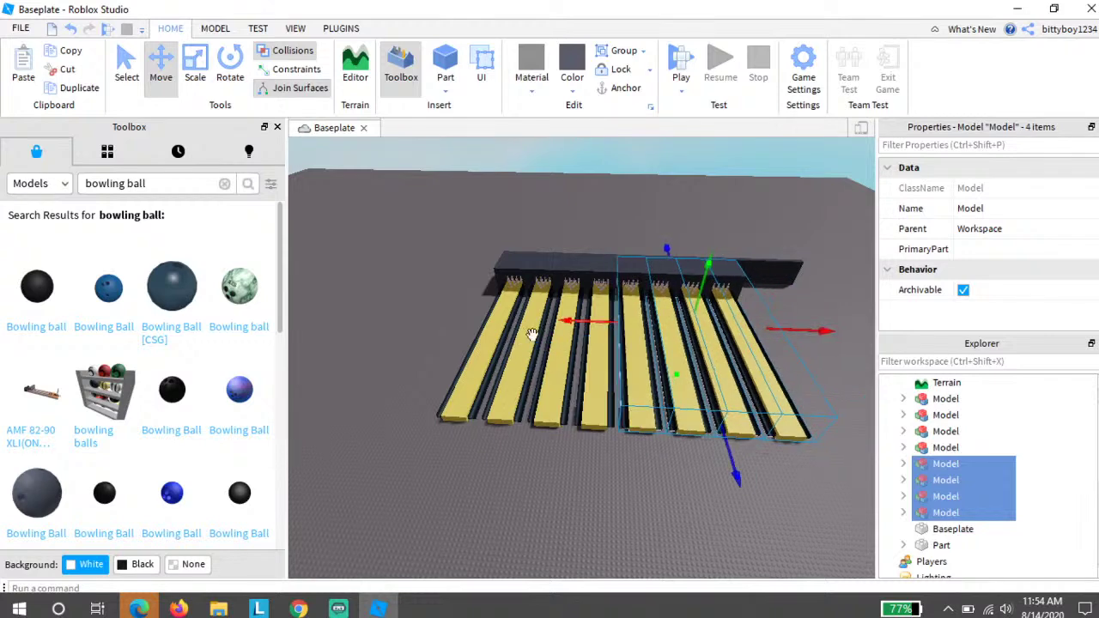
pyautogui.scroll(-10, 620, 400)
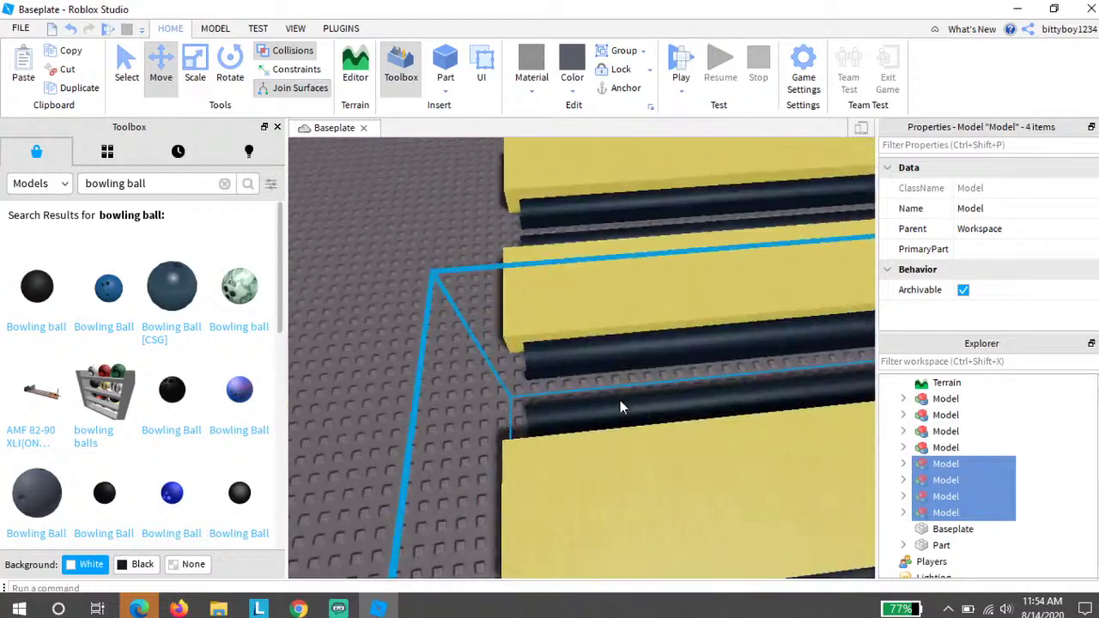
pyautogui.scroll(12, 620, 400)
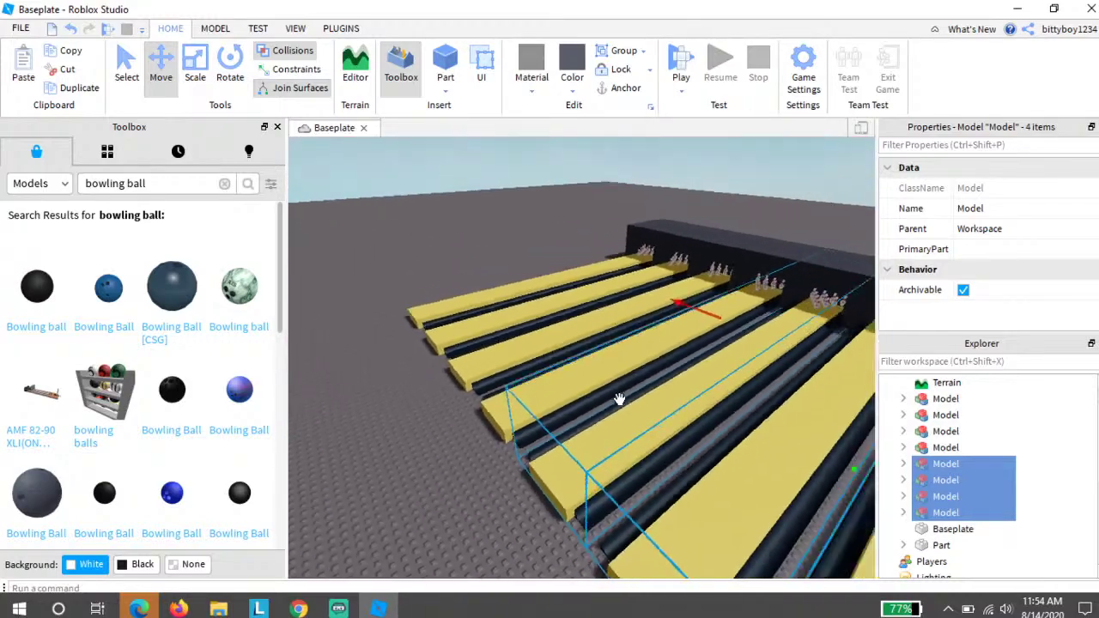
pyautogui.press('w')
pyautogui.moveTo(620, 400); pyautogui.dragTo(576, 420, button='right')
pyautogui.scroll(-5, 620, 400)
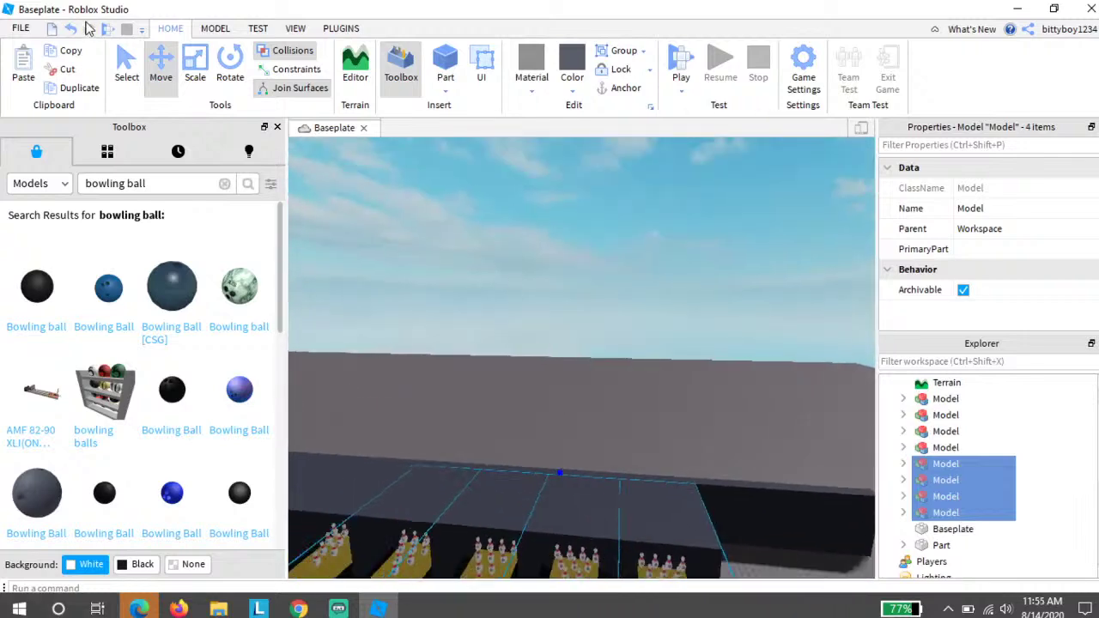
# Step: Duplicate the eight lanes and set the copies on the baseplate flush with the row to make sixteen lanes
pyautogui.press('s')
pyautogui.click(761, 502)
pyautogui.moveTo(761, 502); pyautogui.dragTo(761, 497, button='right')
pyautogui.press('s')
pyautogui.moveTo(671, 479); pyautogui.dragTo(616, 485)
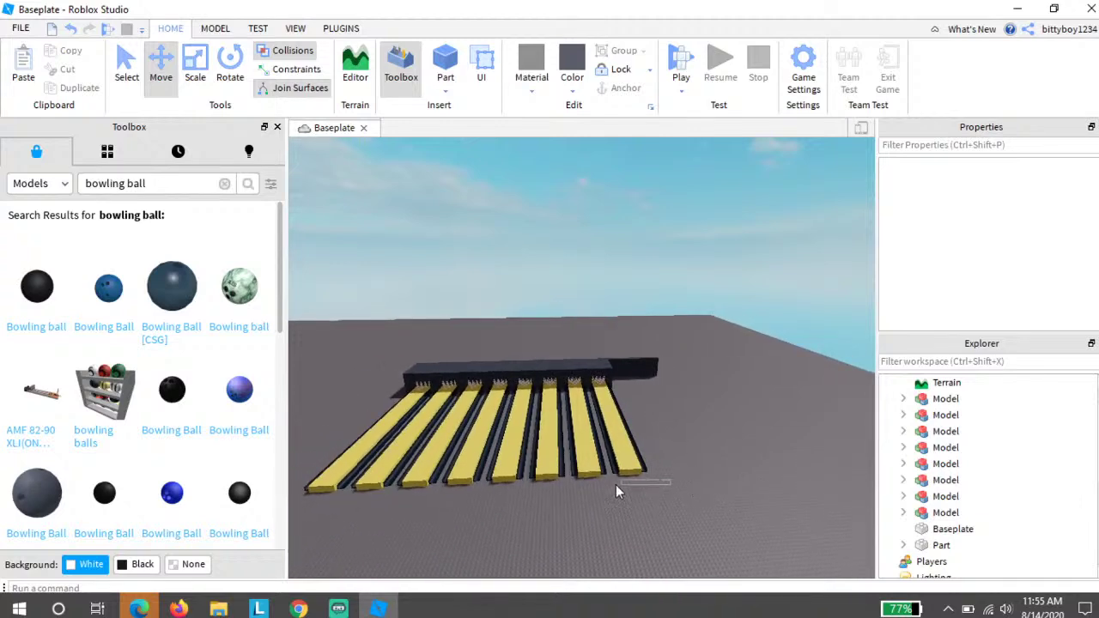
pyautogui.moveTo(502, 439); pyautogui.dragTo(352, 375)
pyautogui.hotkey('ctrl', 'd')
pyautogui.moveTo(522, 437); pyautogui.dragTo(761, 439)
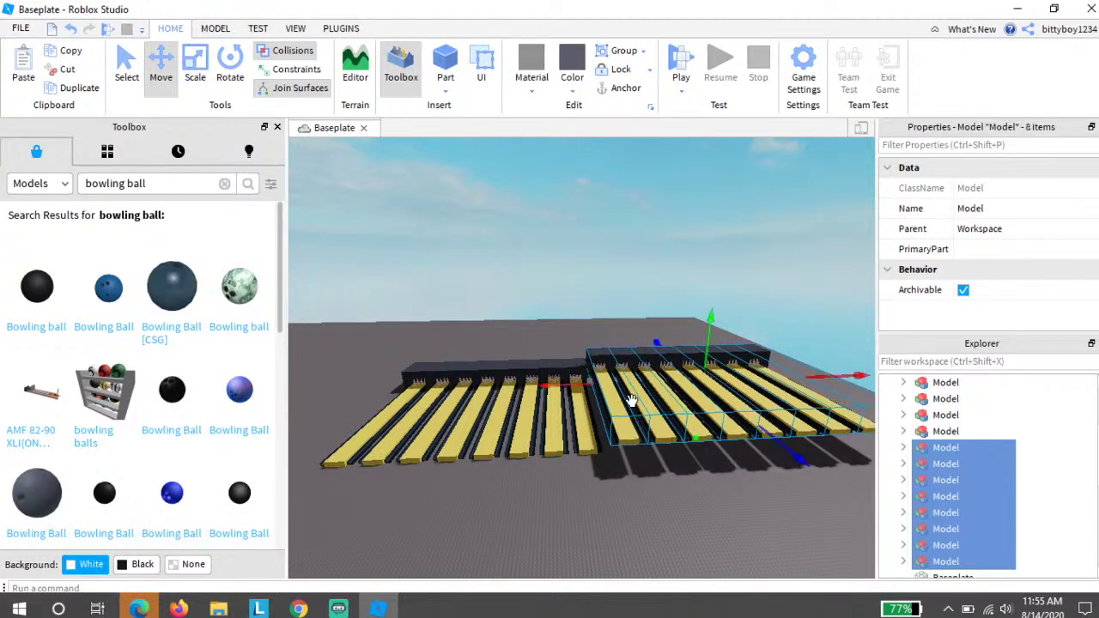
pyautogui.moveTo(631, 400); pyautogui.dragTo(610, 446)
pyautogui.press('w')
pyautogui.press('w')
pyautogui.moveTo(621, 435); pyautogui.dragTo(614, 441, button='right')
pyautogui.press('w')
pyautogui.moveTo(621, 435); pyautogui.dragTo(759, 415, button='right')
pyautogui.click(759, 415)
pyautogui.scroll(-6, 746, 414)
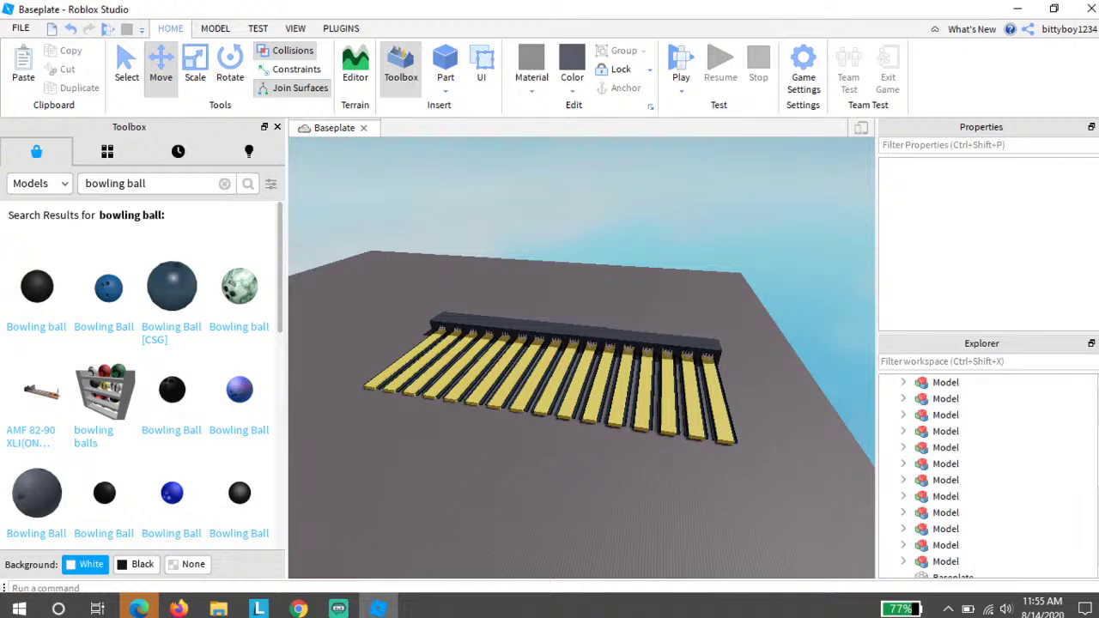
# Step: Switch the Toolbox category to Images and search for "carpet"
pyautogui.scroll(8, 726, 300)
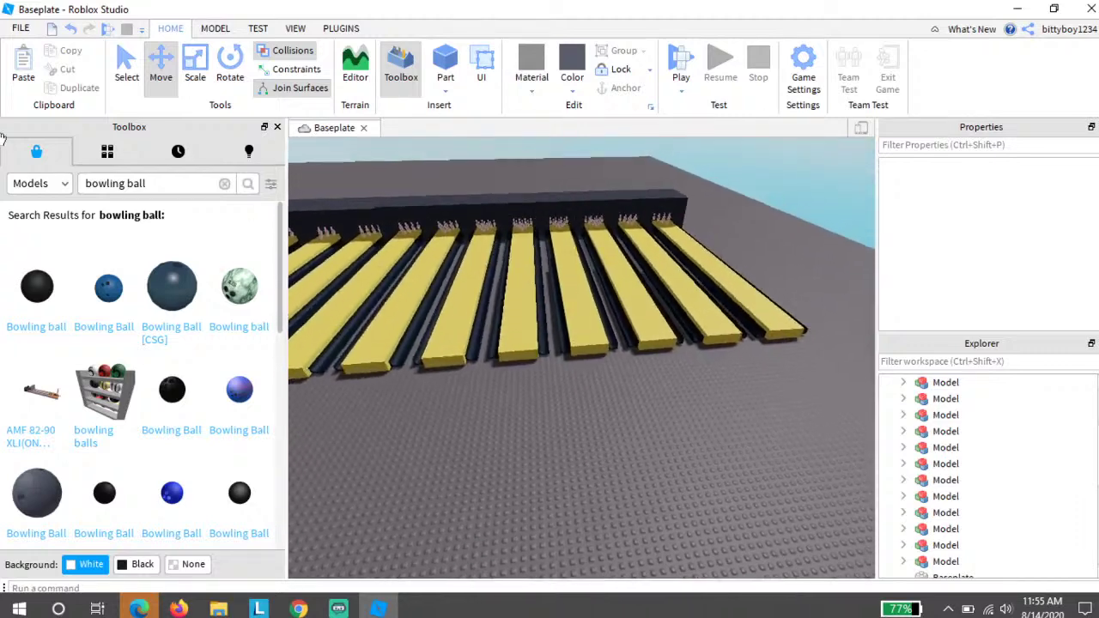
pyautogui.press('s')
pyautogui.click(46, 184)
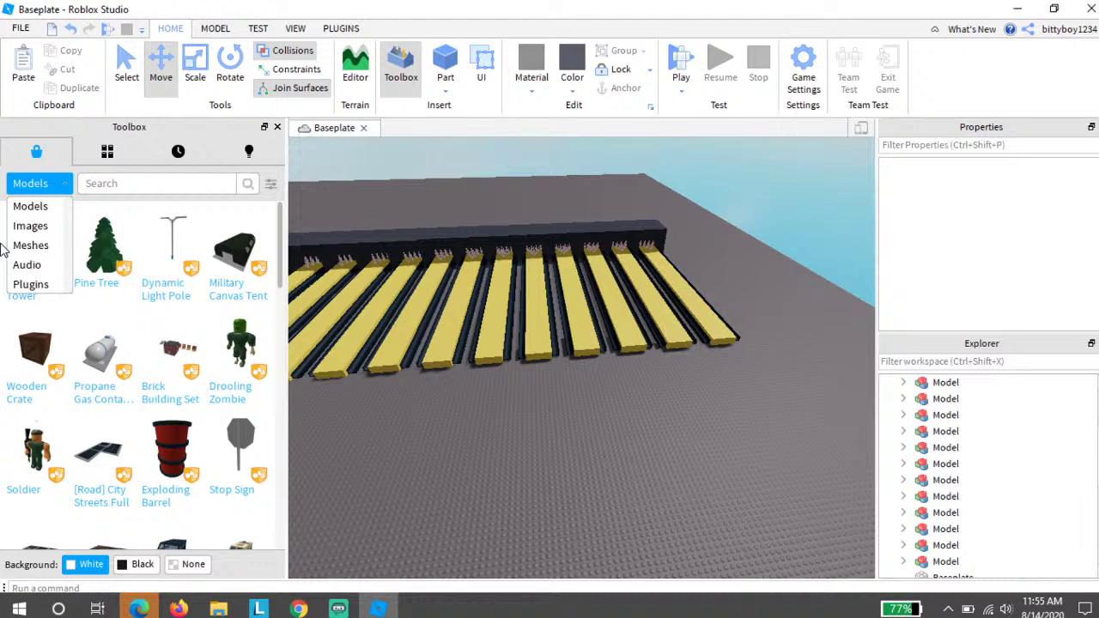
pyautogui.click(40, 228)
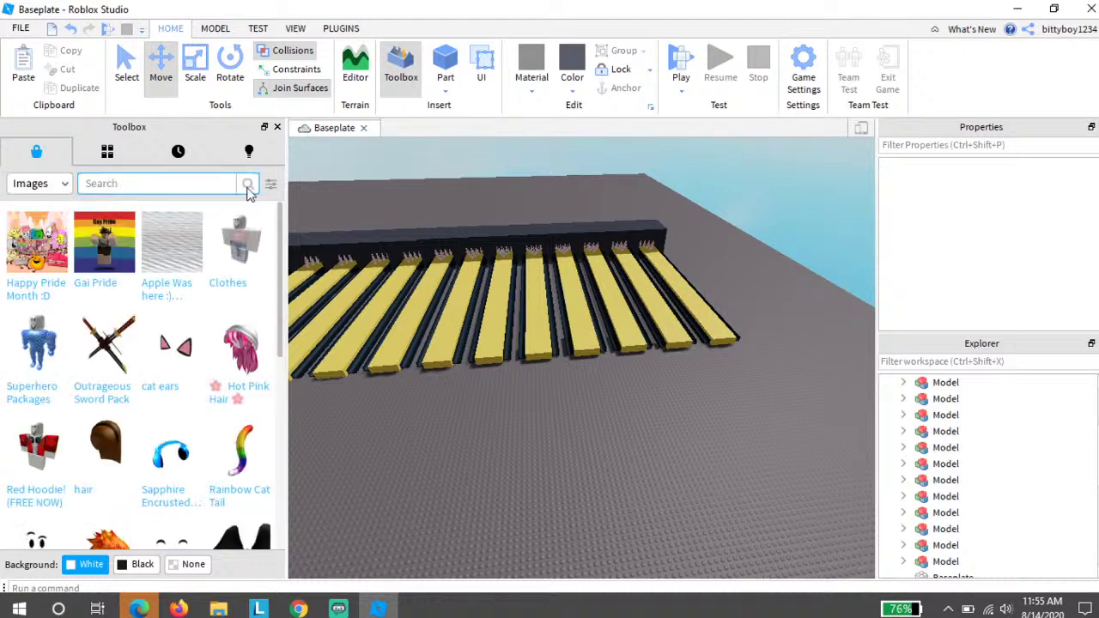
pyautogui.scroll(-3, 35, 206)
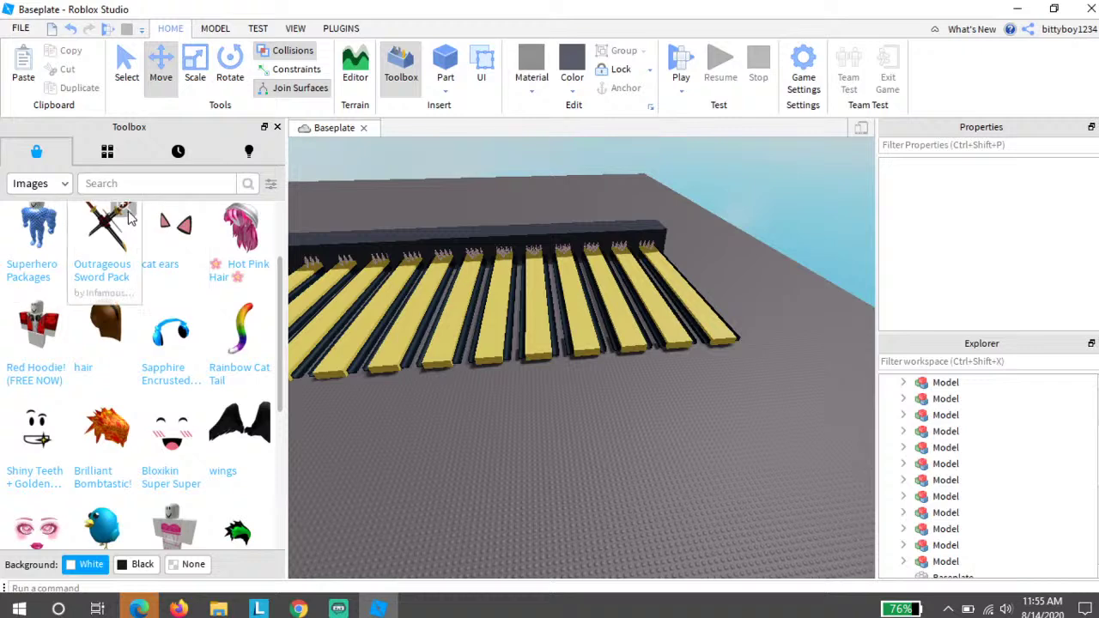
pyautogui.scroll(-10, 128, 219)
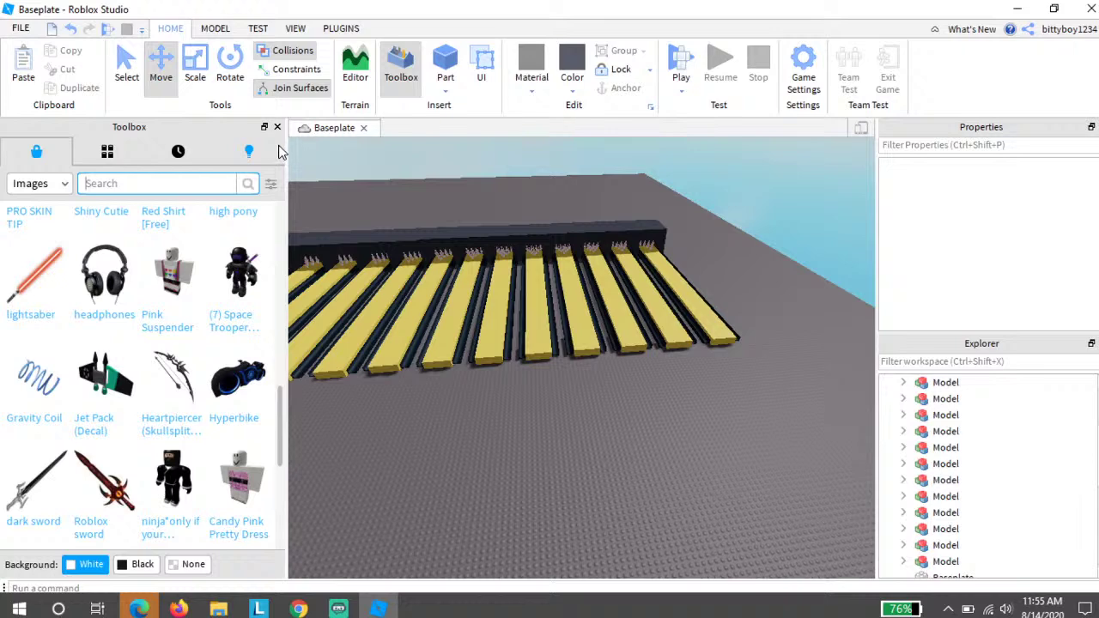
pyautogui.write('et')
pyautogui.press('Return')
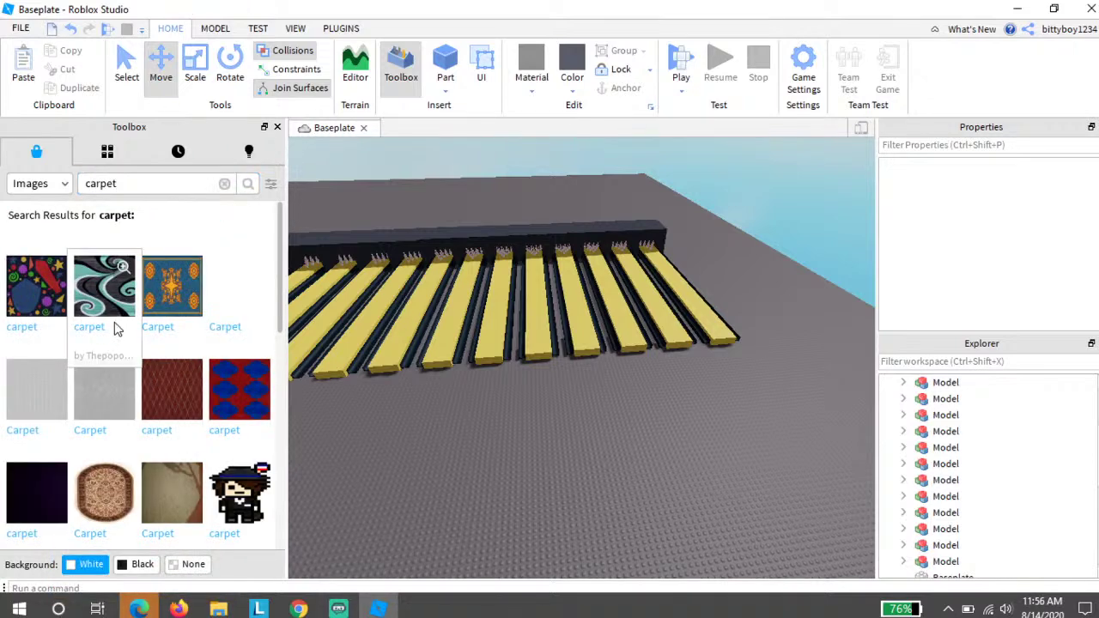
# Step: Apply the black and teal swirl carpet image to the baseplate as the alley floor
pyautogui.moveTo(135, 345); pyautogui.dragTo(466, 417)
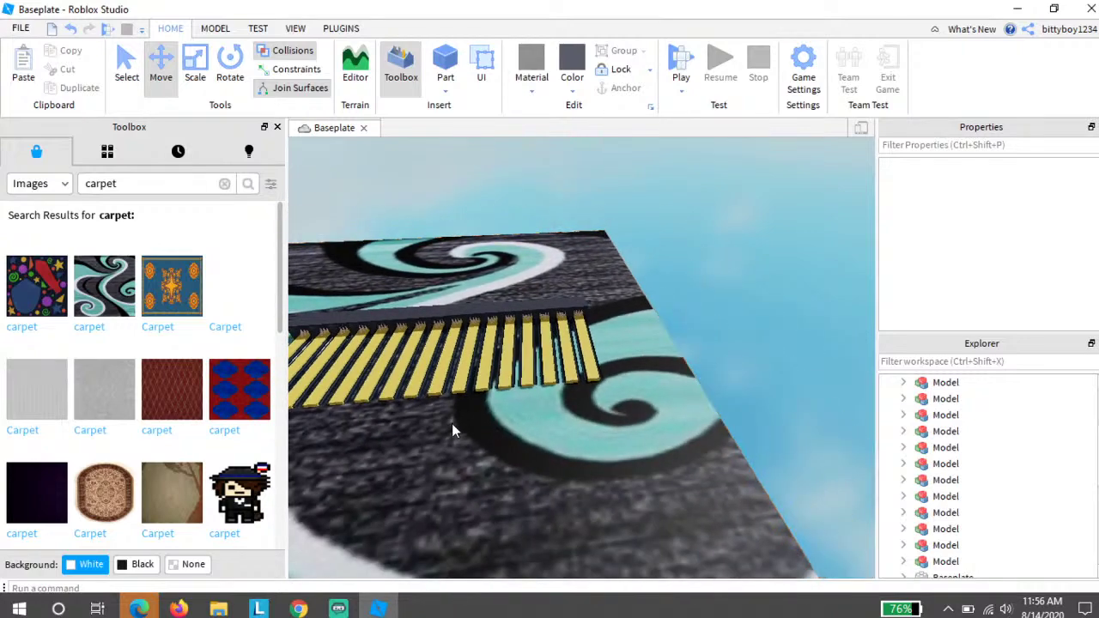
pyautogui.moveTo(842, 307); pyautogui.dragTo(839, 301, button='right')
pyautogui.scroll(5, 655, 290)
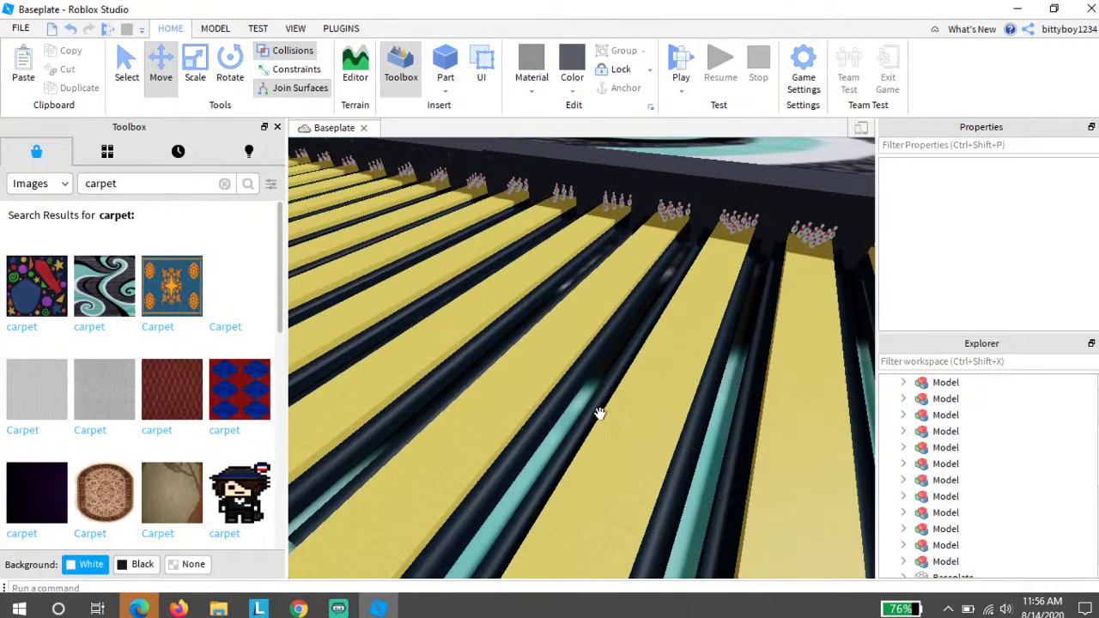
pyautogui.scroll(2, 599, 413)
pyautogui.moveTo(606, 406); pyautogui.dragTo(601, 391, button='right')
pyautogui.press('w')
pyautogui.scroll(3, 608, 406)
pyautogui.scroll(3, 607, 406)
pyautogui.press('w')
# Step: Switch the Toolbox category back to Models and place a new part on the floor at the front of the outermost lane
pyautogui.click(64, 188)
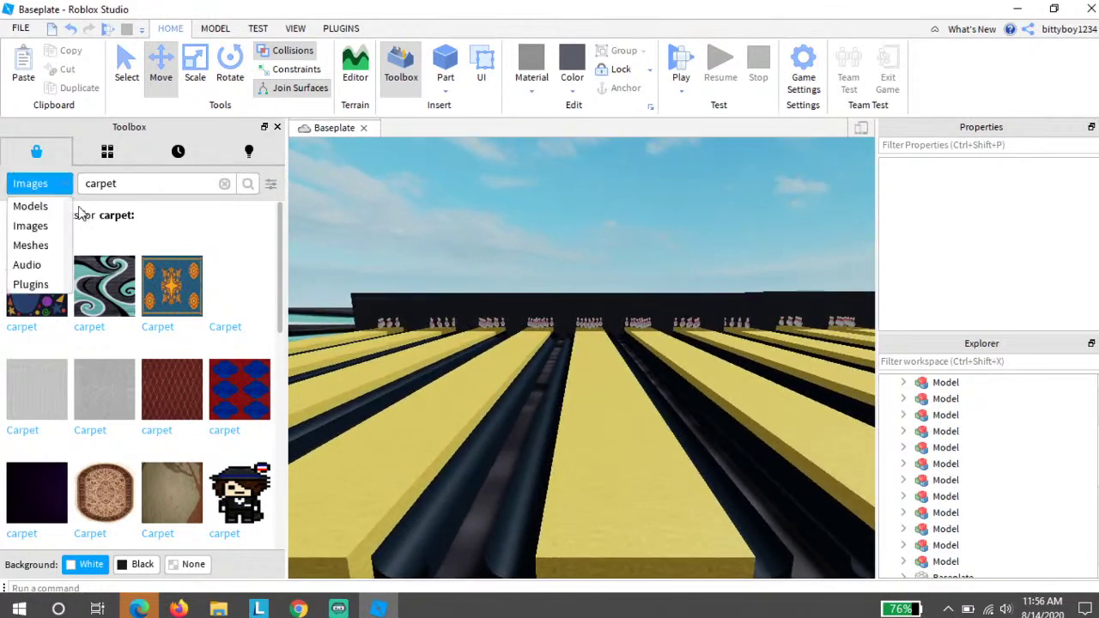
pyautogui.click(34, 207)
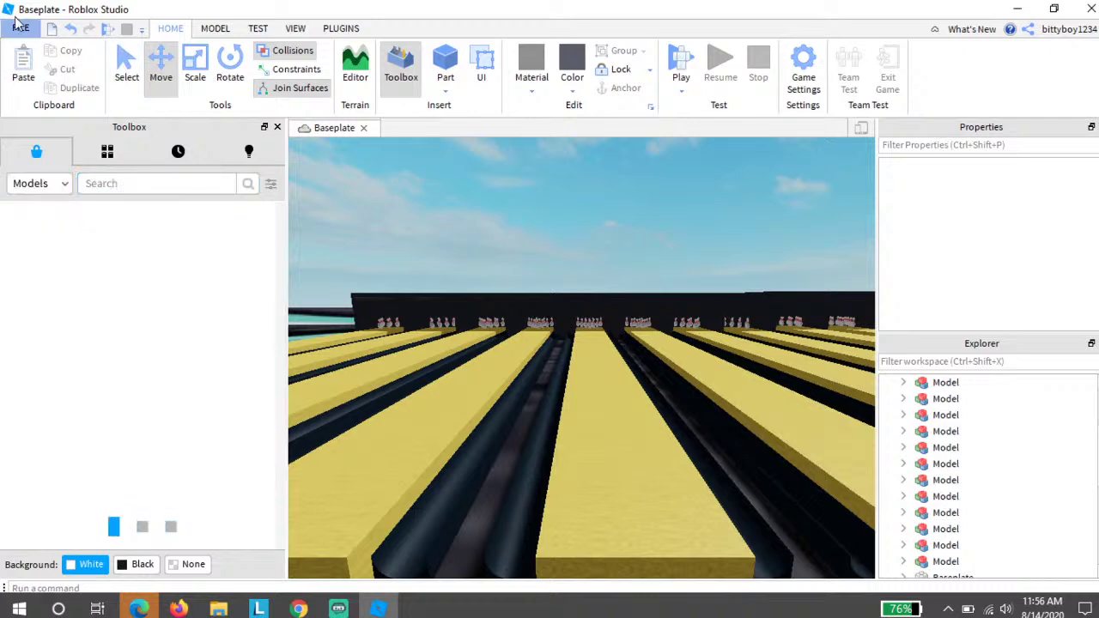
pyautogui.press('s')
pyautogui.press('a')
pyautogui.moveTo(513, 190); pyautogui.dragTo(513, 191, button='right')
pyautogui.press('w')
pyautogui.press('s')
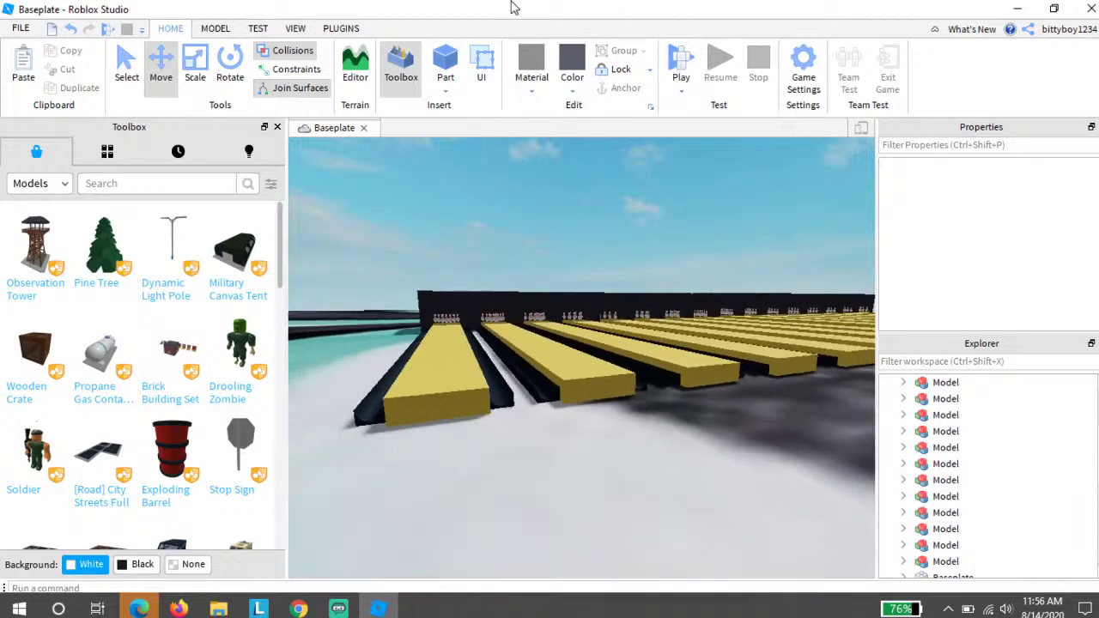
pyautogui.click(446, 67)
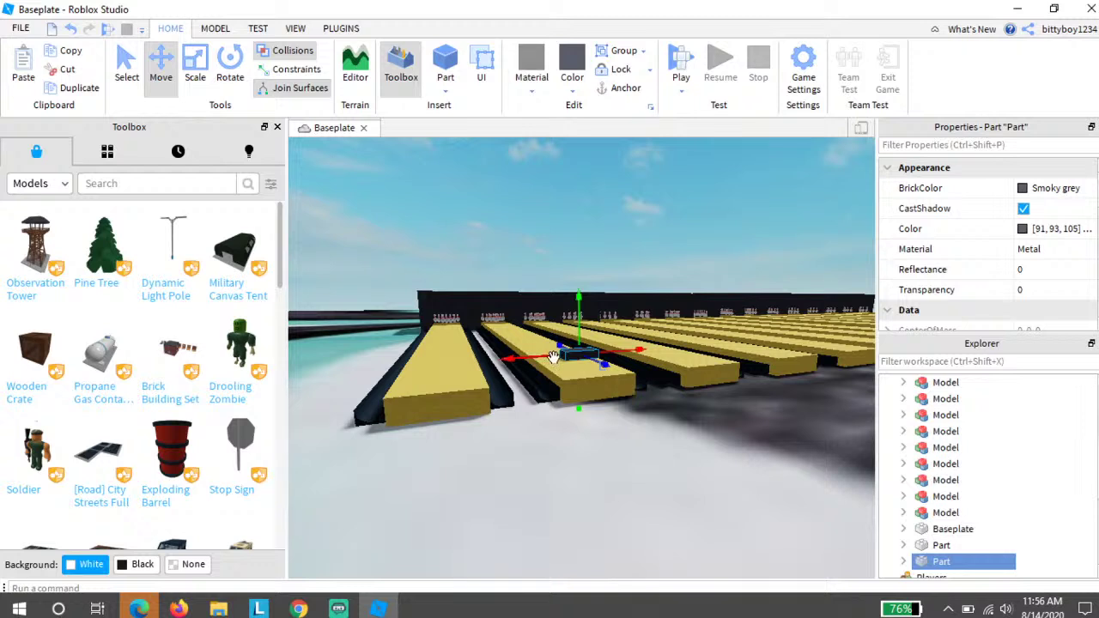
pyautogui.moveTo(580, 356); pyautogui.dragTo(379, 433)
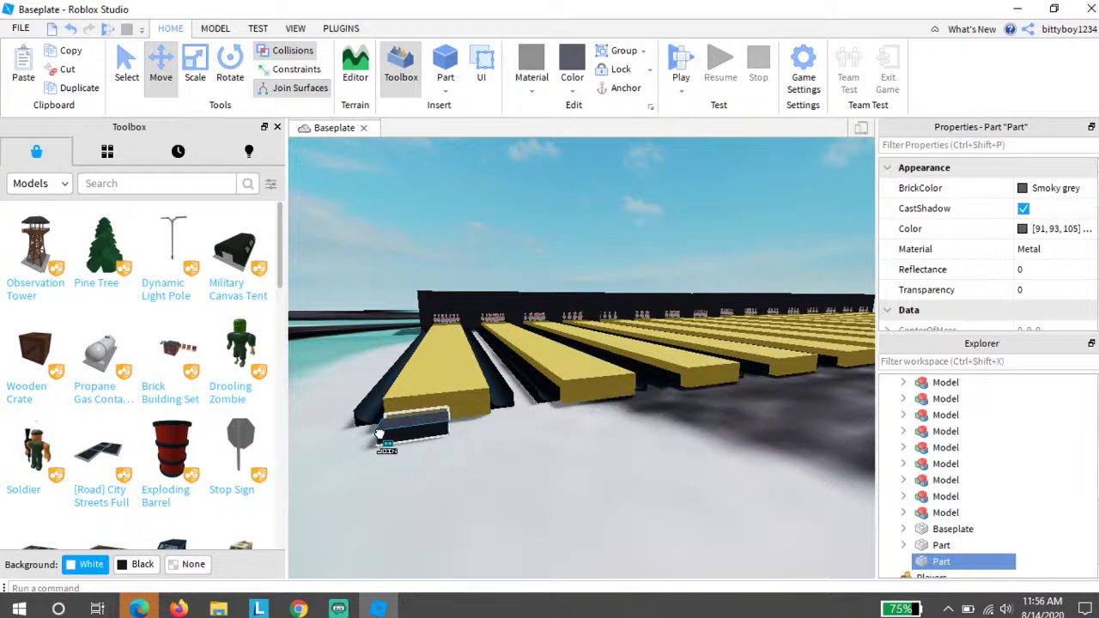
# Step: Scale the new part lengthwise so it runs along the front ends of all the lanes
pyautogui.click(195, 69)
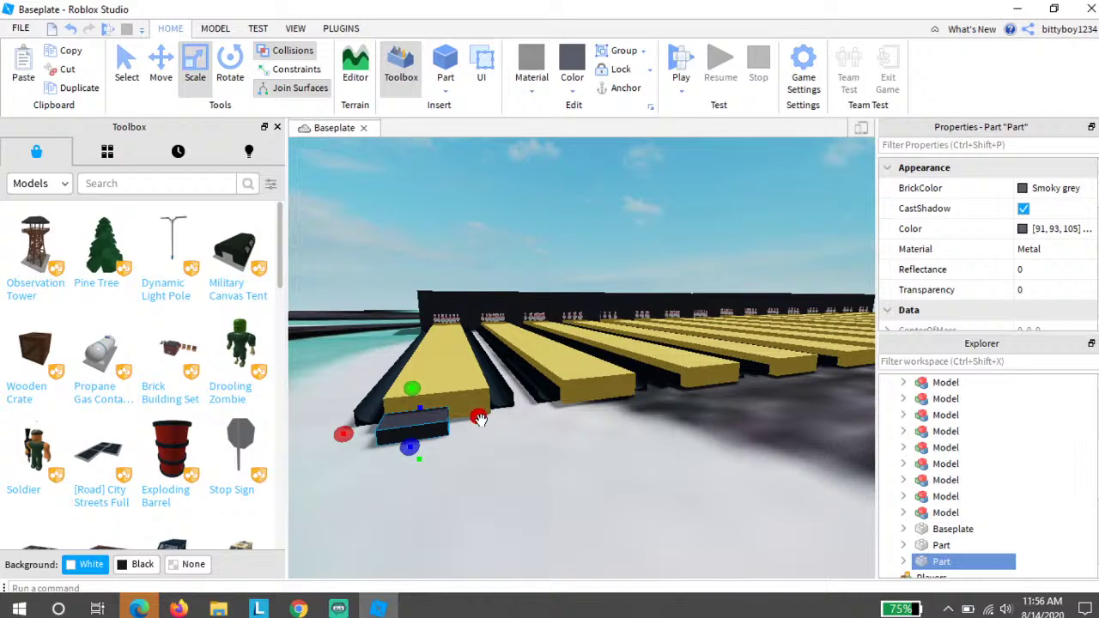
pyautogui.moveTo(479, 417); pyautogui.dragTo(612, 408)
pyautogui.press('d')
pyautogui.moveTo(667, 365); pyautogui.dragTo(758, 355)
pyautogui.press('s')
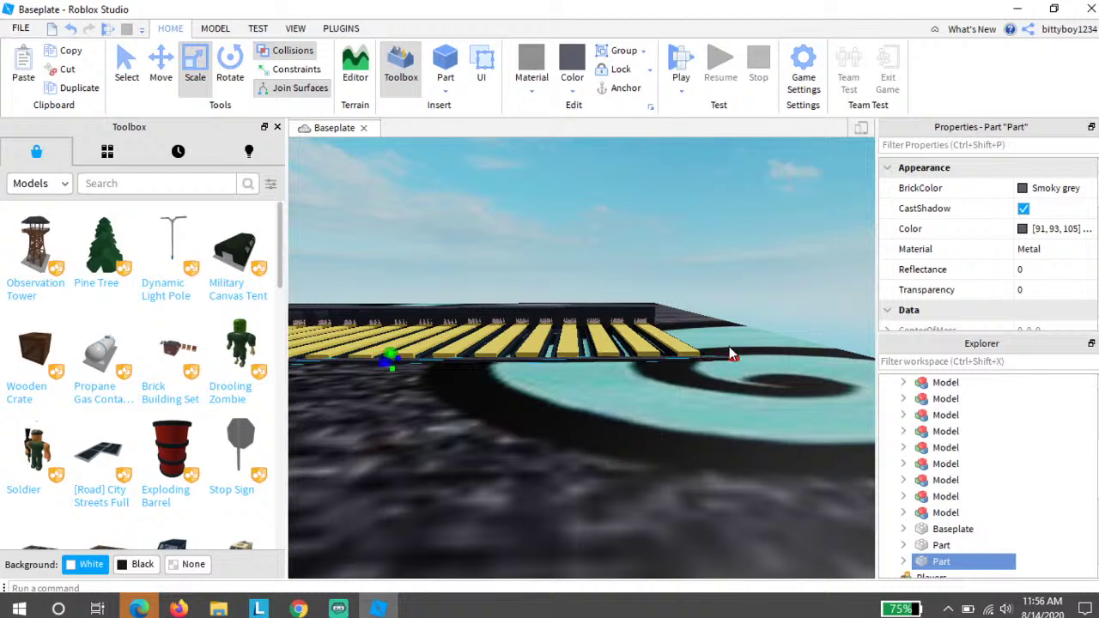
pyautogui.click(675, 377)
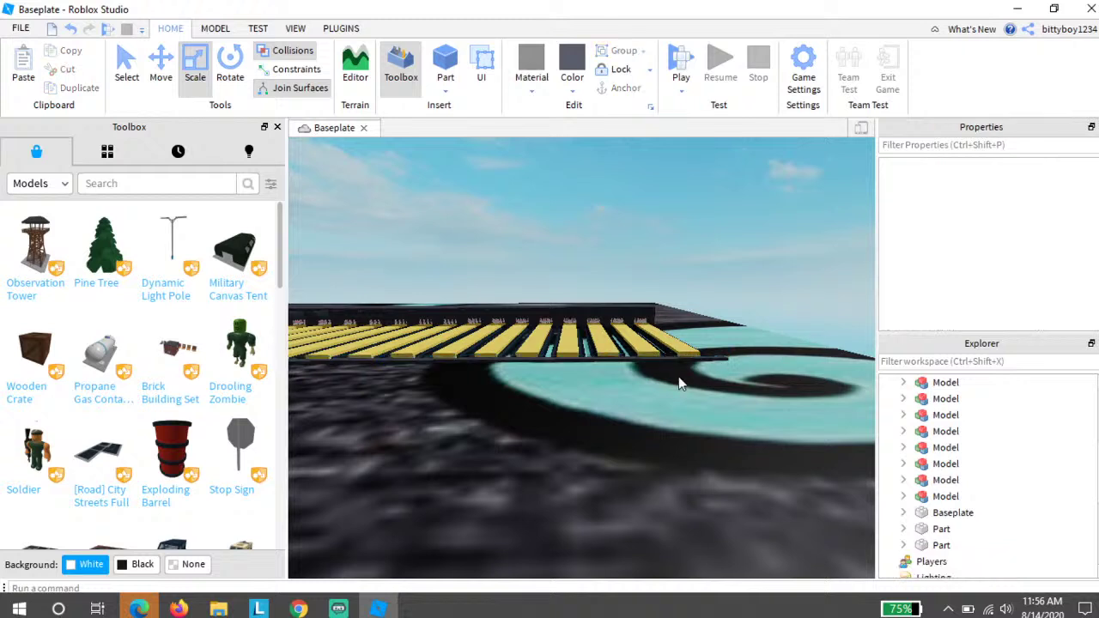
# Step: Shorten the strip along the lane fronts with the Scale tool so it spans only the first few lanes
pyautogui.click(727, 357)
pyautogui.click(735, 367)
pyautogui.click(712, 363)
pyautogui.press('a')
pyautogui.moveTo(732, 358); pyautogui.dragTo(395, 378)
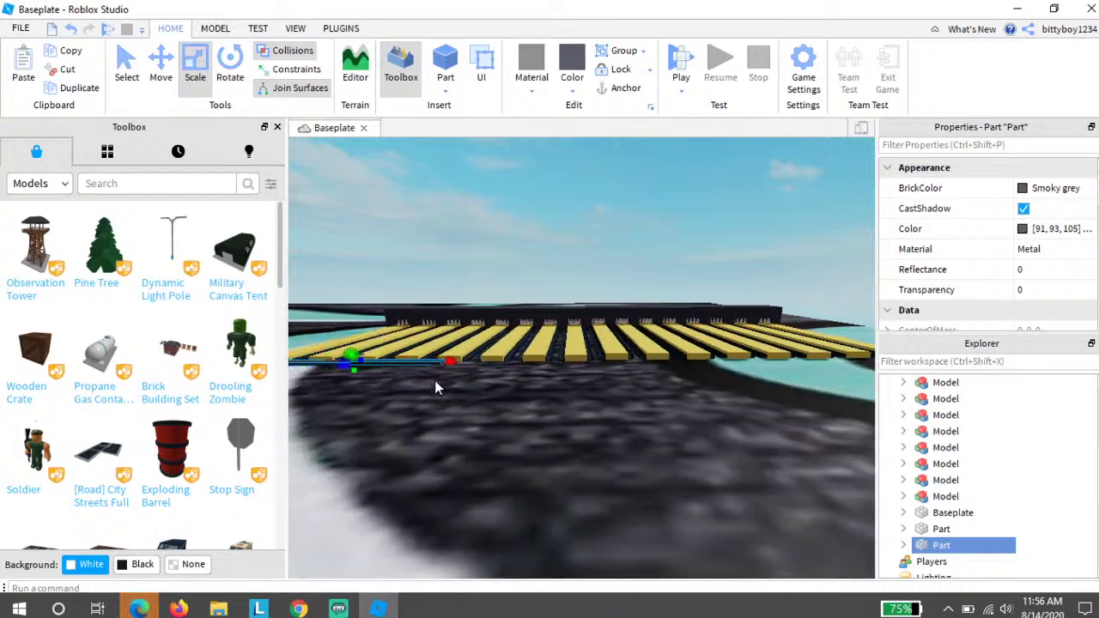
pyautogui.moveTo(434, 380); pyautogui.dragTo(447, 375, button='right')
# Step: Widen the shortened strip away from the lanes into a roughly square floor panel
pyautogui.press('a')
pyautogui.moveTo(501, 371); pyautogui.dragTo(362, 451)
pyautogui.press('s')
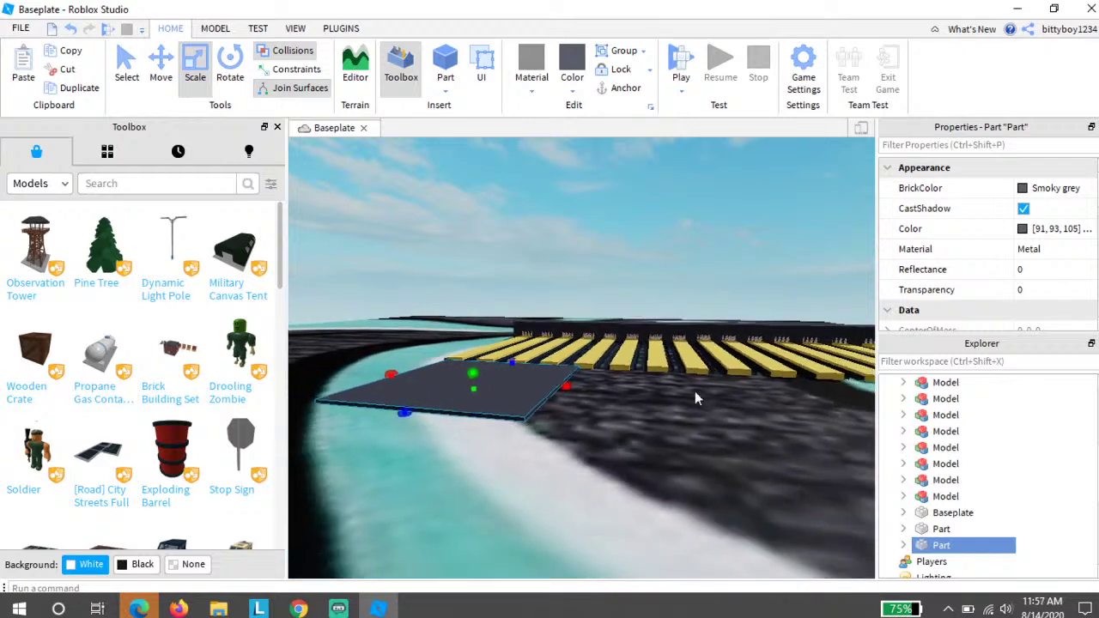
pyautogui.press('d')
pyautogui.press('w')
pyautogui.moveTo(728, 401); pyautogui.dragTo(717, 305, button='right')
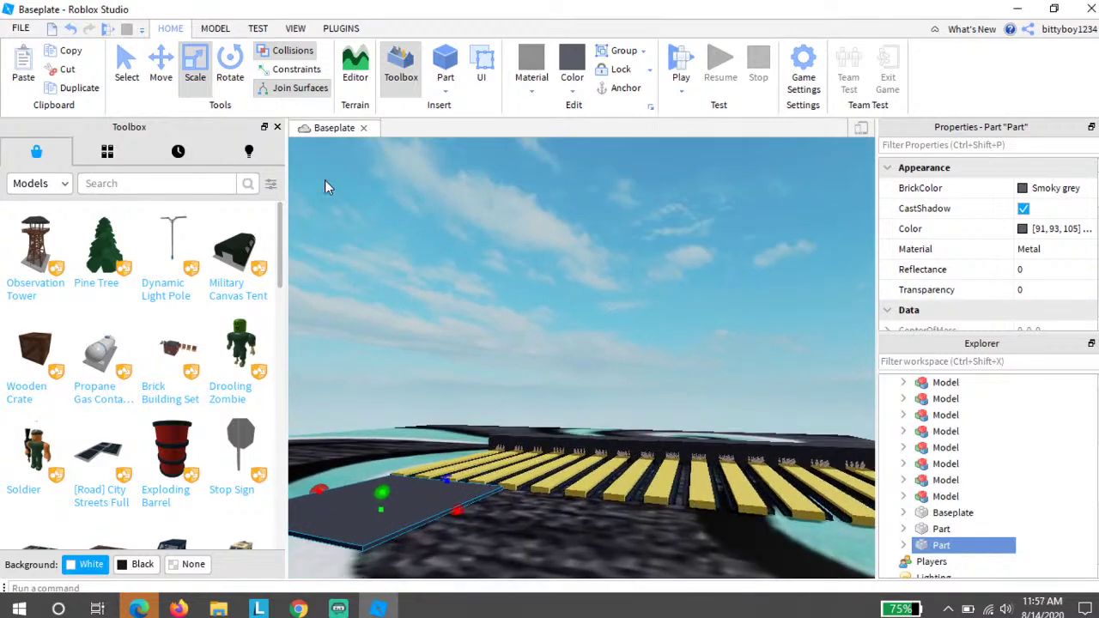
# Step: Switch the Toolbox category to Images and search for "carpet"
pyautogui.click(71, 183)
pyautogui.click(46, 228)
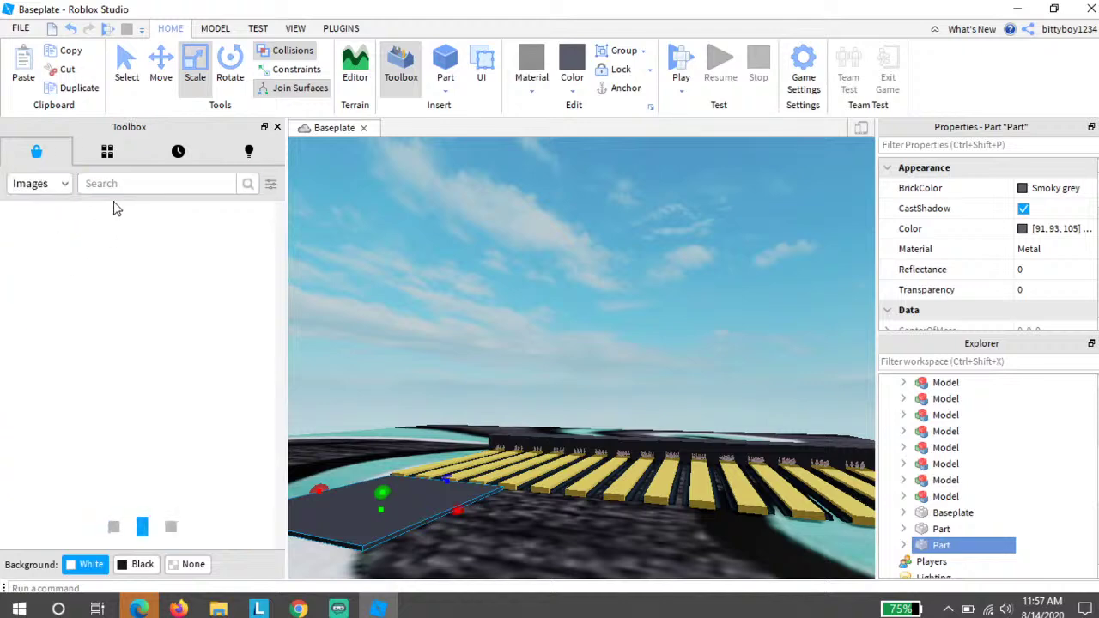
pyautogui.moveTo(421, 223); pyautogui.dragTo(421, 223, button='right')
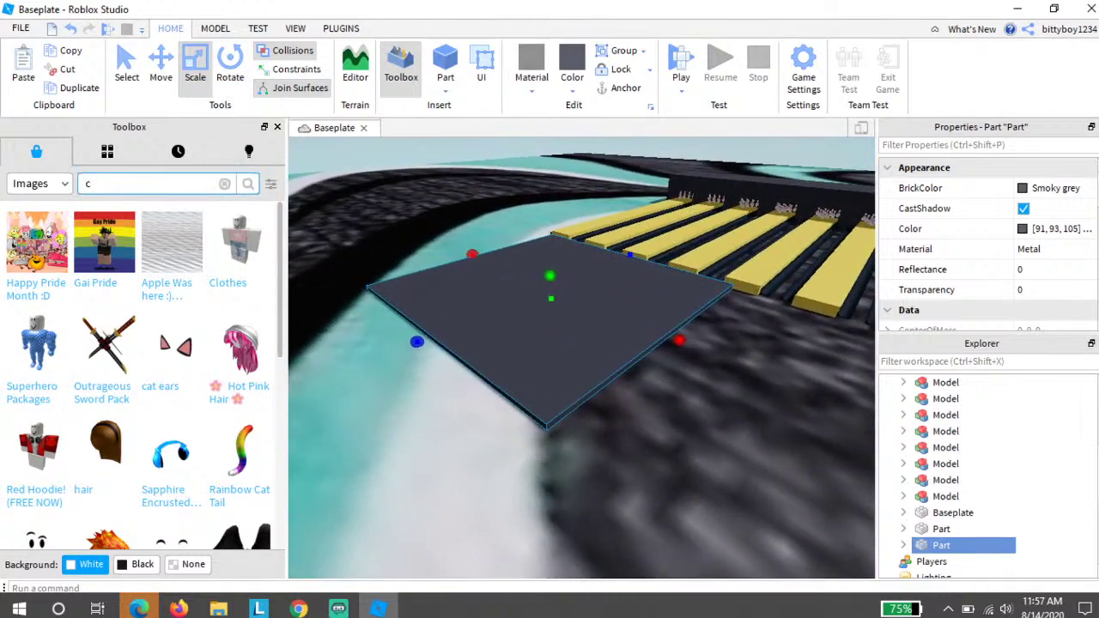
pyautogui.write('carpet')
pyautogui.press('Return')
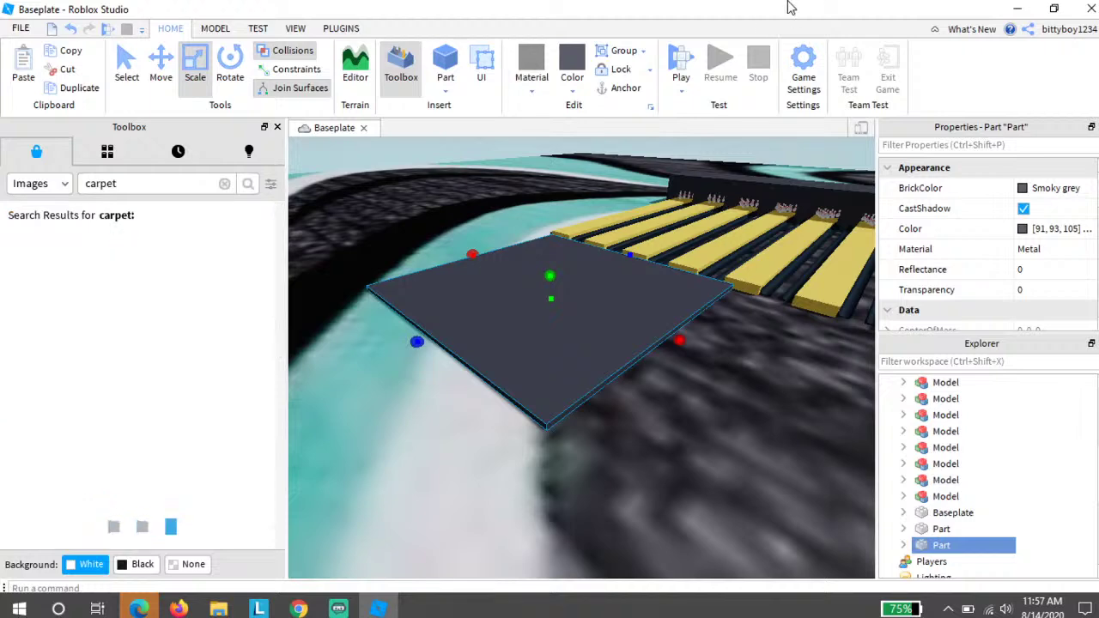
# Step: Apply the dark carpet image with coloured stars, spirals and a bowling pin shape to the top of the floor panel
pyautogui.scroll(-3, 41, 249)
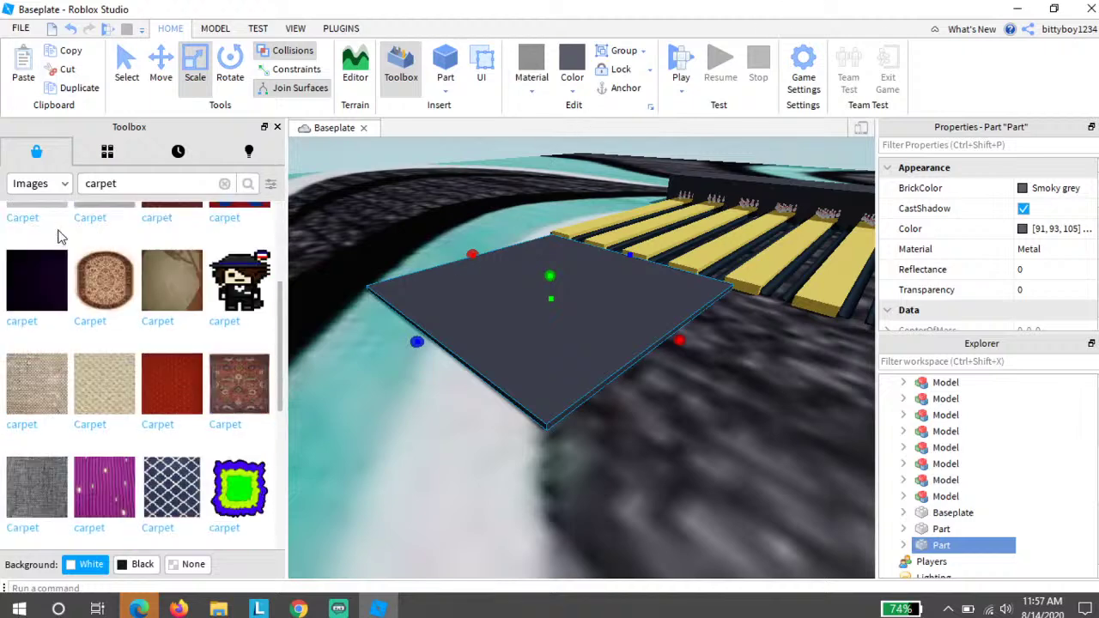
pyautogui.scroll(-5, 169, 316)
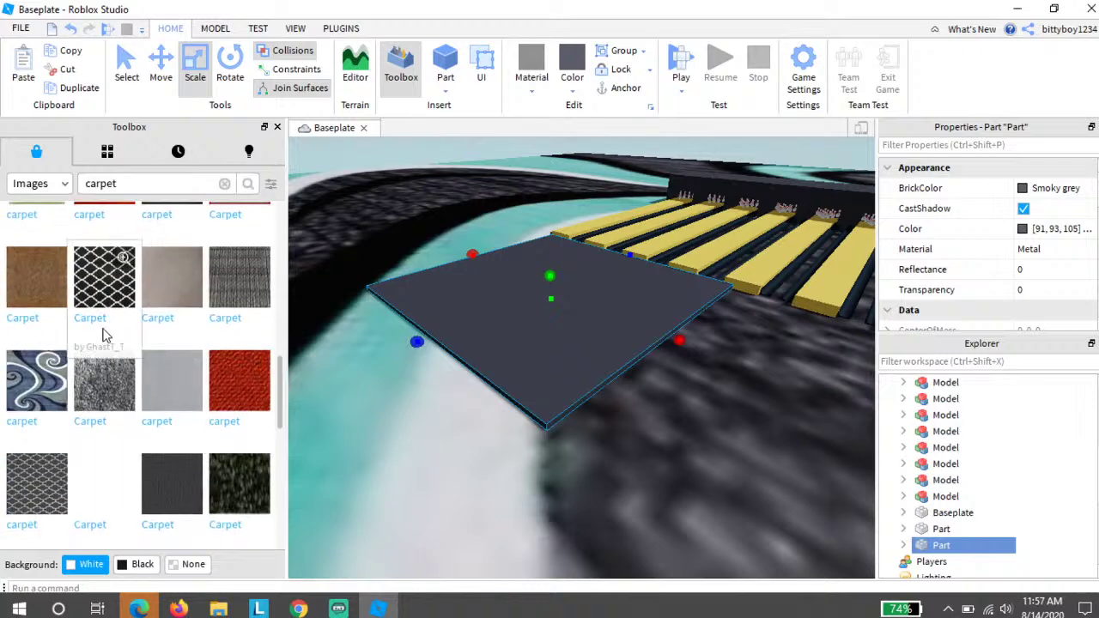
pyautogui.scroll(-4, 103, 332)
pyautogui.scroll(-4, 218, 408)
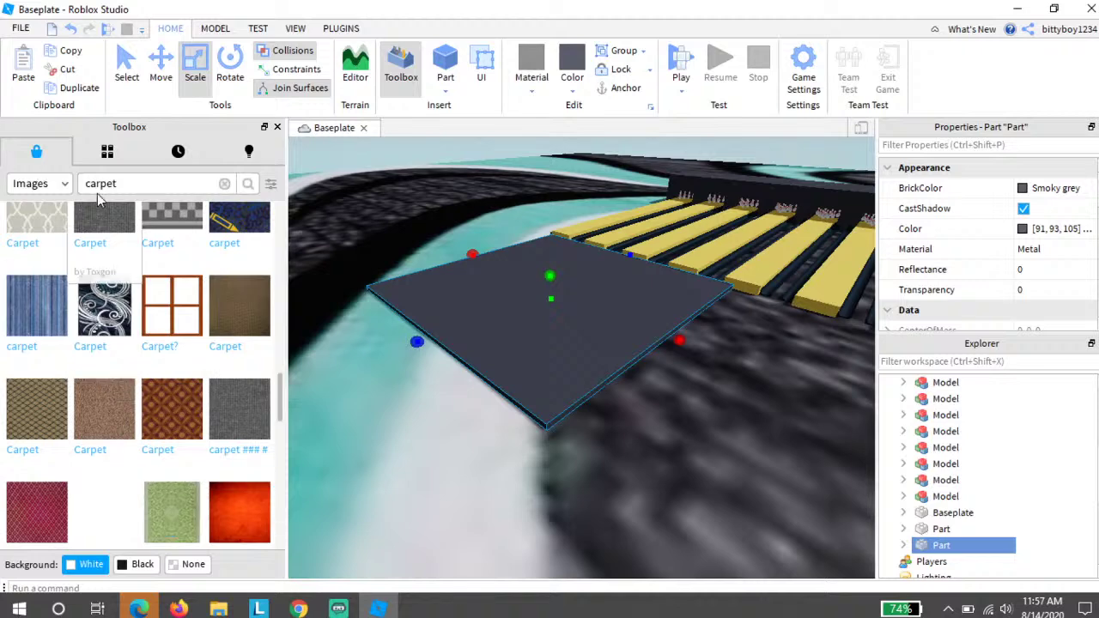
pyautogui.scroll(-8, 47, 245)
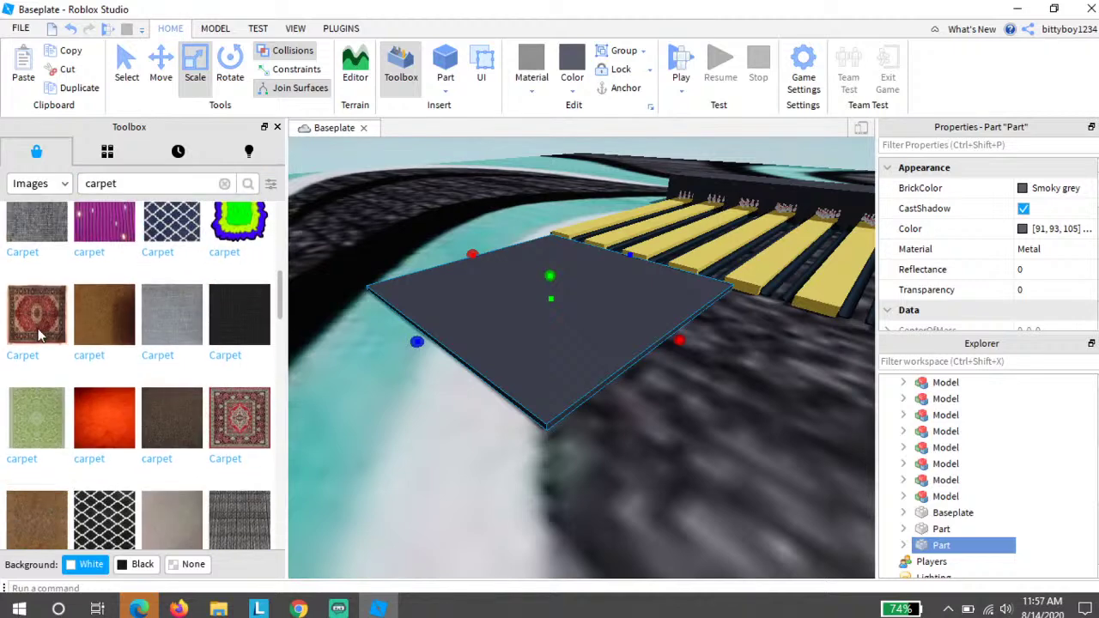
pyautogui.scroll(2, 36, 280)
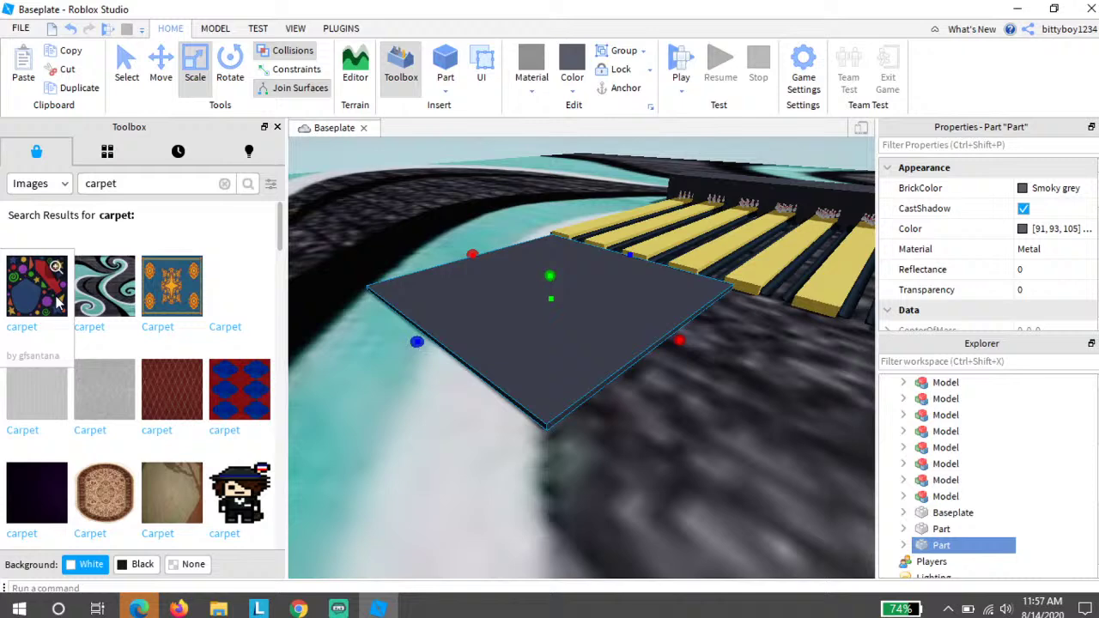
pyautogui.click(55, 268)
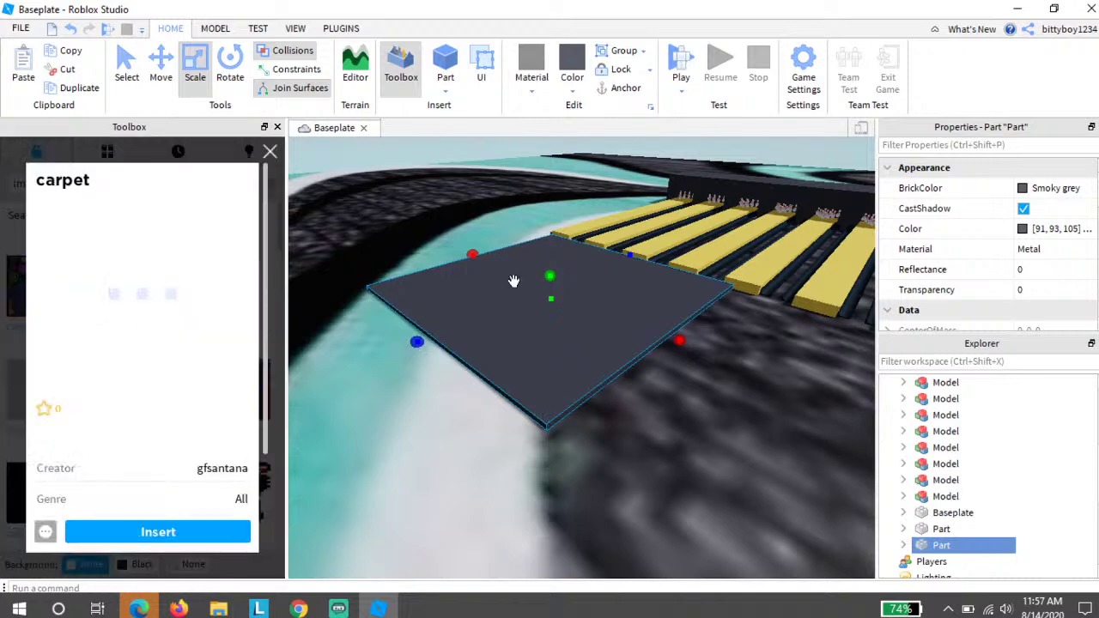
pyautogui.click(353, 417)
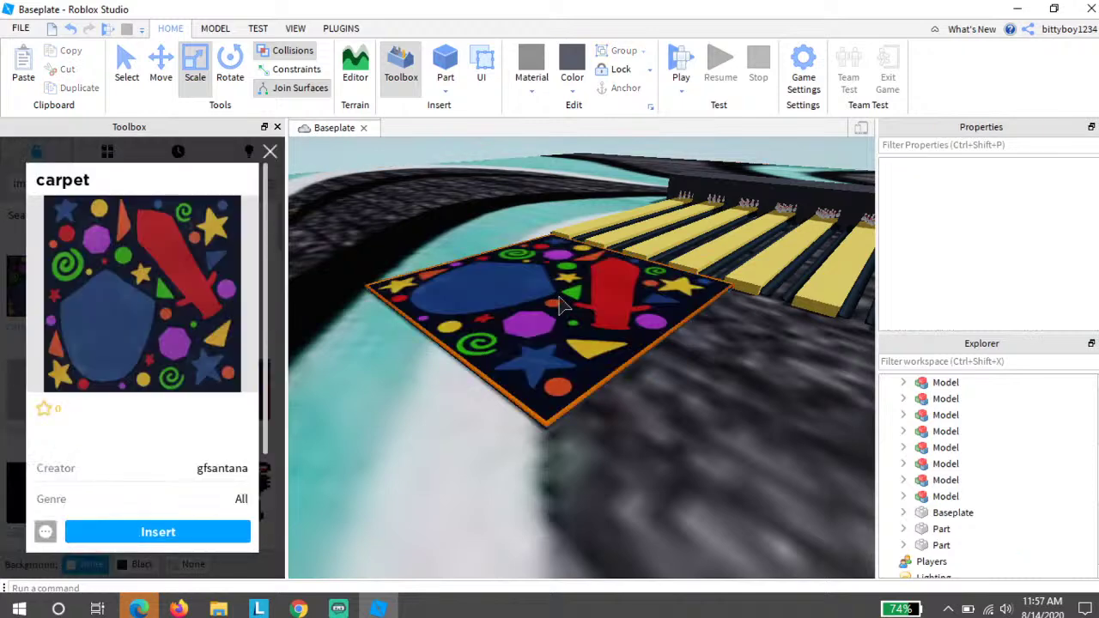
pyautogui.click(563, 297)
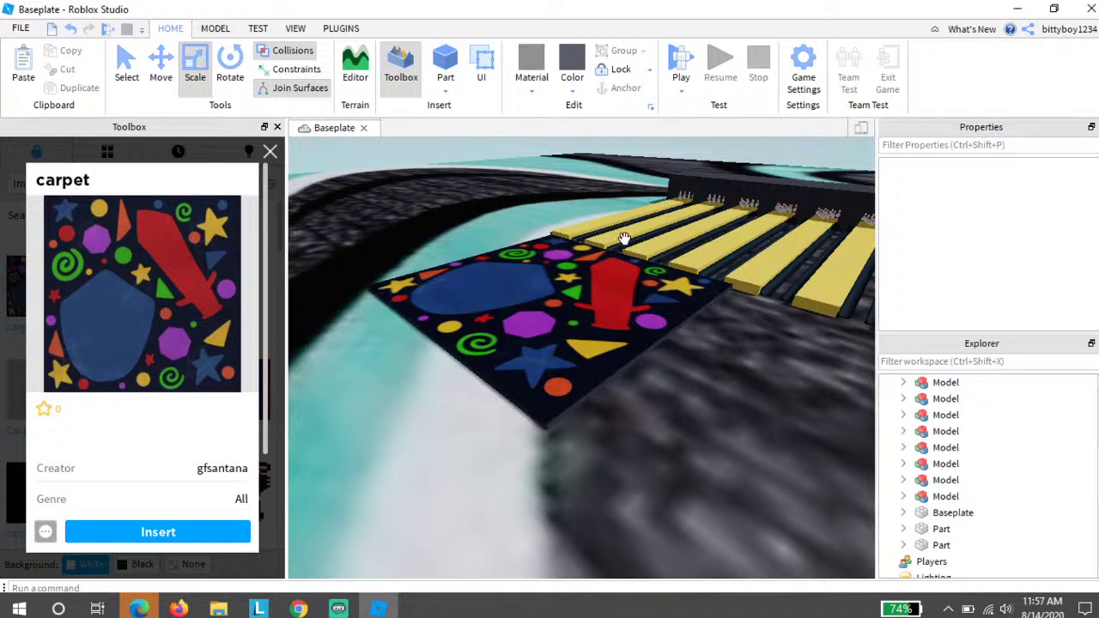
pyautogui.click(269, 153)
# Step: Duplicate the carpeted panel and place the copy beside it along the lane fronts
pyautogui.click(630, 318)
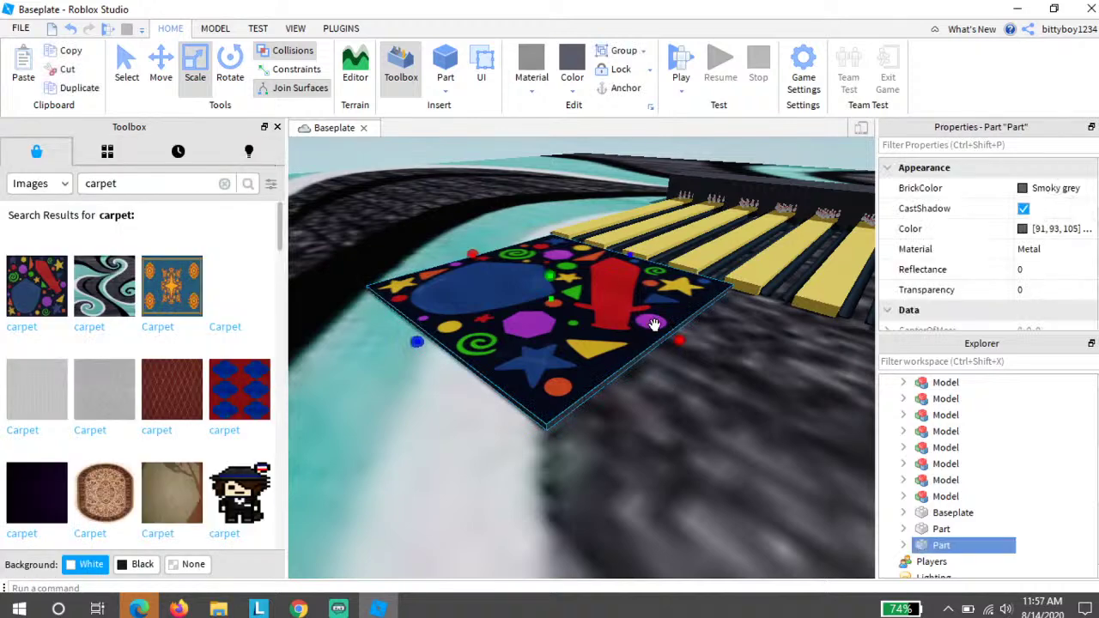
pyautogui.moveTo(655, 323); pyautogui.dragTo(693, 322, button='right')
pyautogui.hotkey('ctrl', 'd')
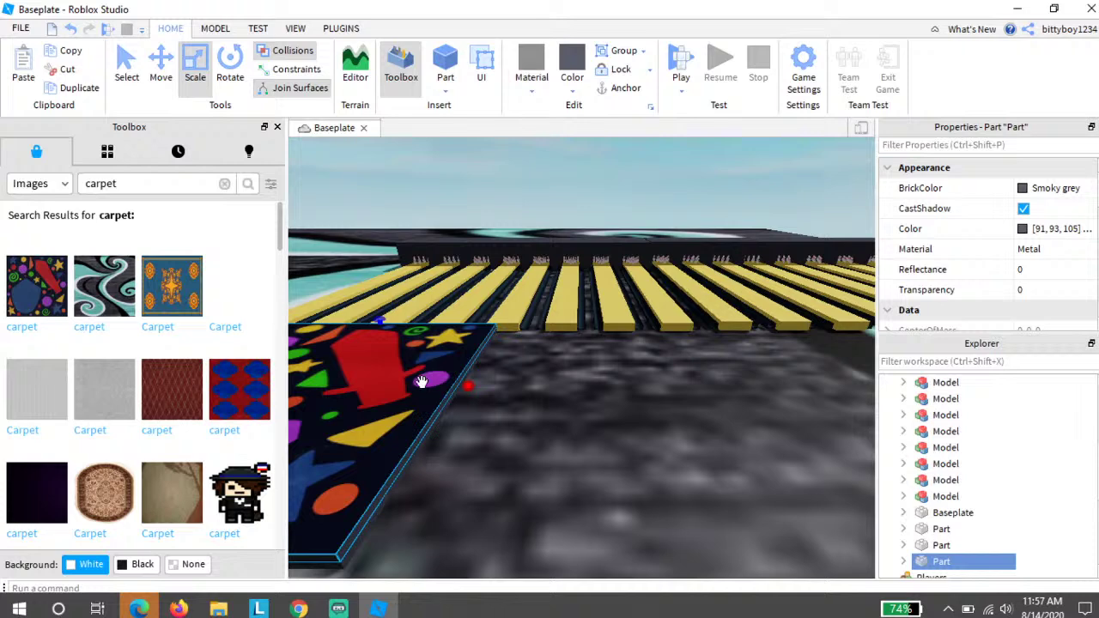
pyautogui.scroll(-4, 417, 395)
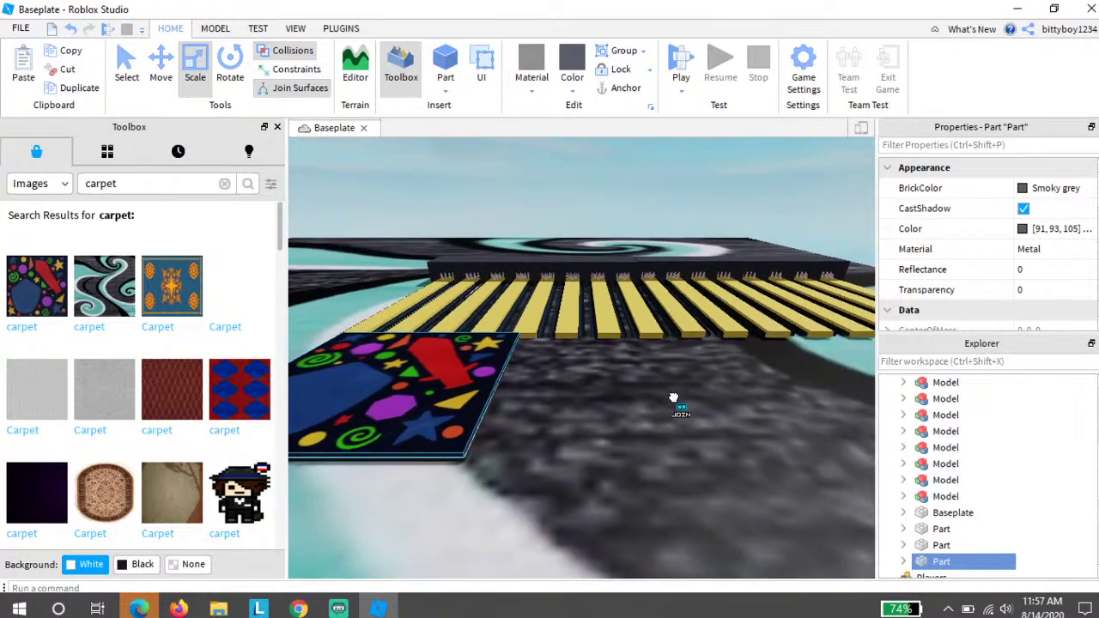
pyautogui.moveTo(302, 422); pyautogui.dragTo(665, 444)
pyautogui.scroll(-3, 341, 332)
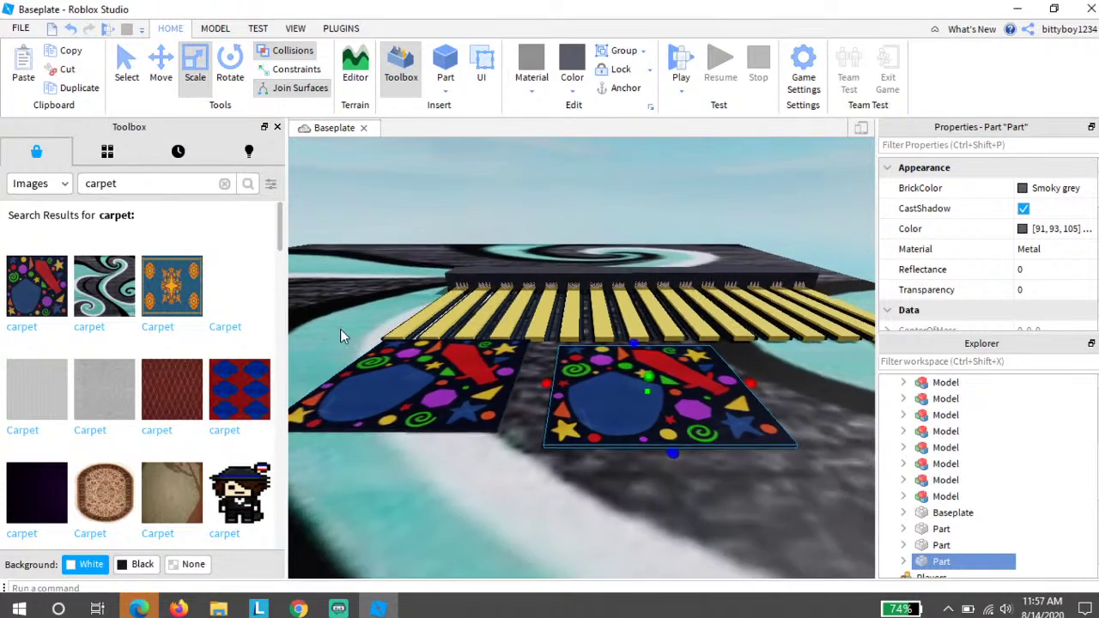
pyautogui.moveTo(592, 421); pyautogui.dragTo(548, 405)
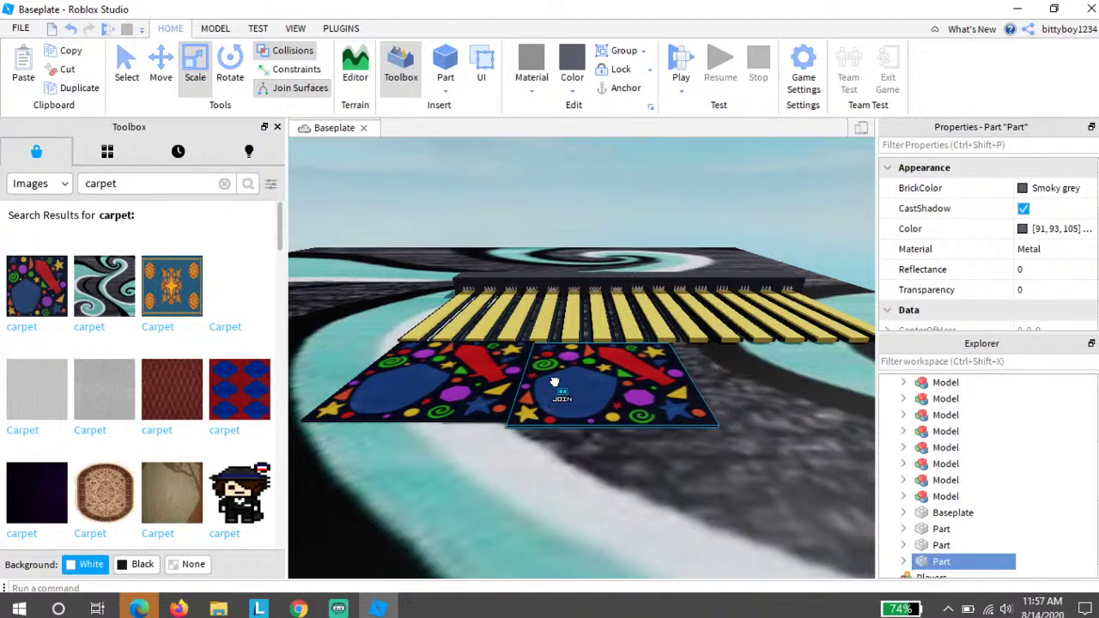
# Step: Adjust the copied panel so it sits flush against the first panel and the lane ends
pyautogui.scroll(10, 561, 330)
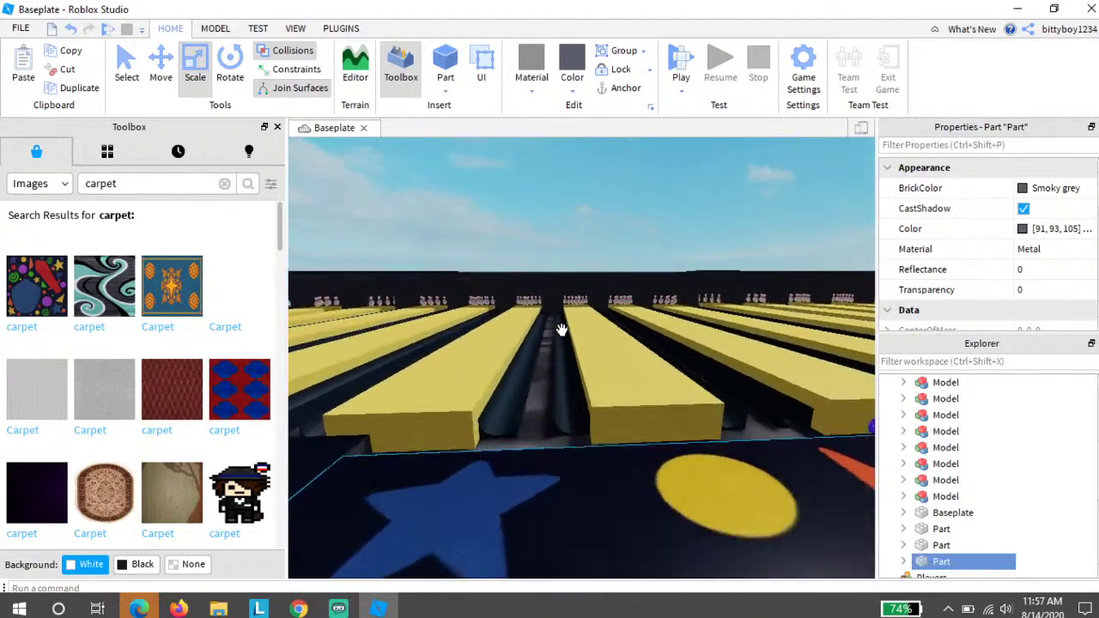
pyautogui.scroll(-4, 556, 331)
pyautogui.moveTo(556, 332); pyautogui.dragTo(505, 412, button='right')
pyautogui.moveTo(506, 412); pyautogui.dragTo(532, 430)
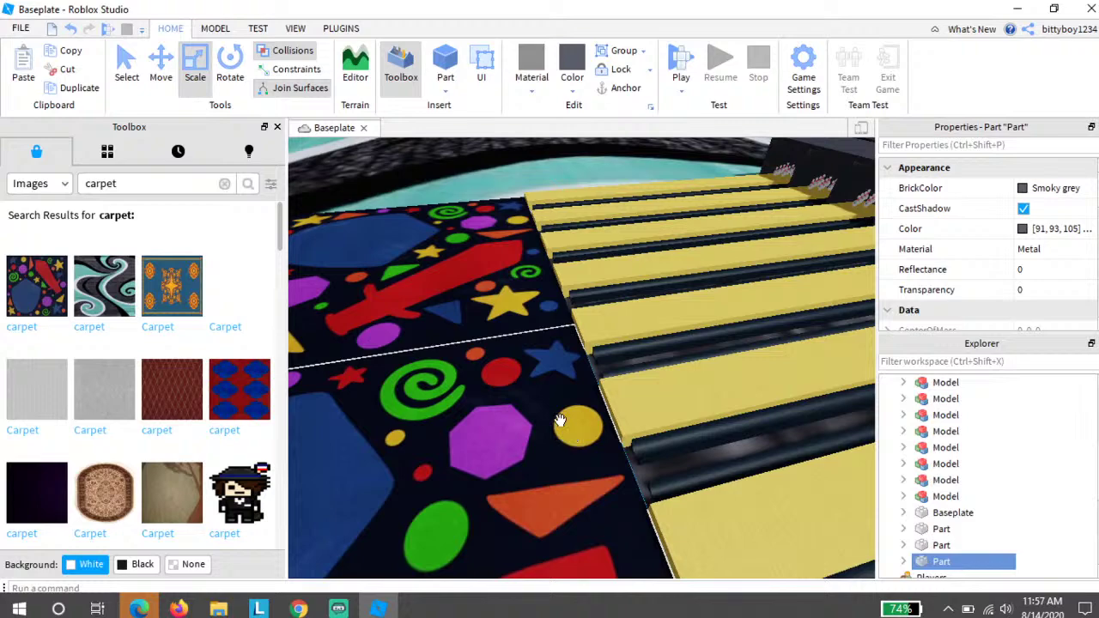
pyautogui.scroll(-6, 560, 421)
pyautogui.moveTo(559, 421)
pyautogui.mouseDown(button='right')
pyautogui.moveTo(569, 400)
pyautogui.moveTo(574, 412)
pyautogui.mouseUp(button='right')
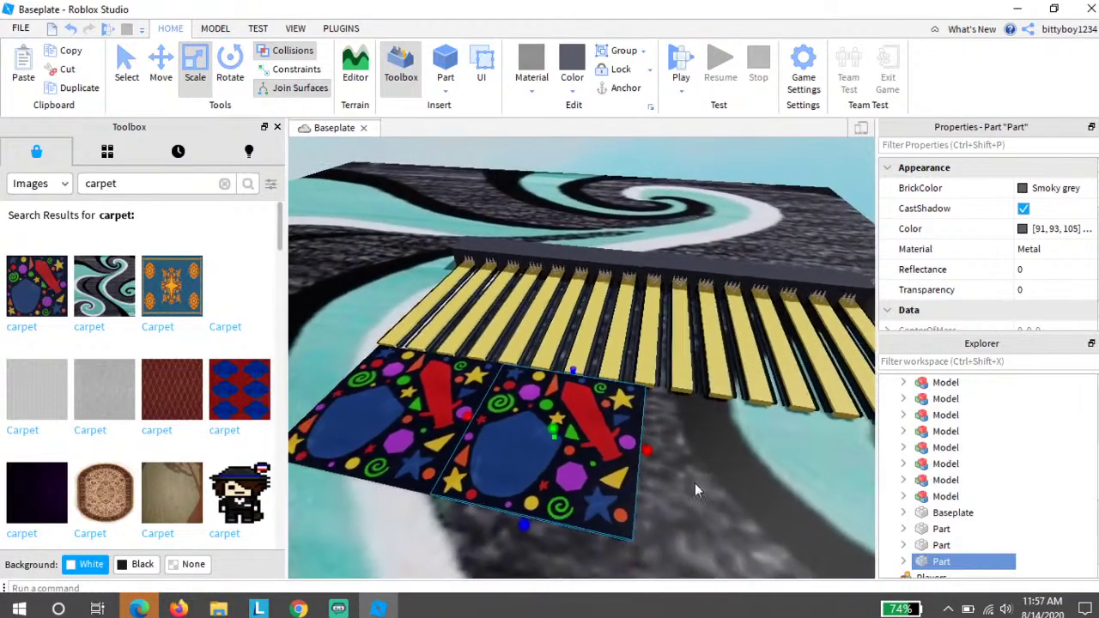
# Step: Duplicate both carpet panels together and place the copies beside them in front of the remaining lanes
pyautogui.moveTo(685, 483); pyautogui.dragTo(332, 361)
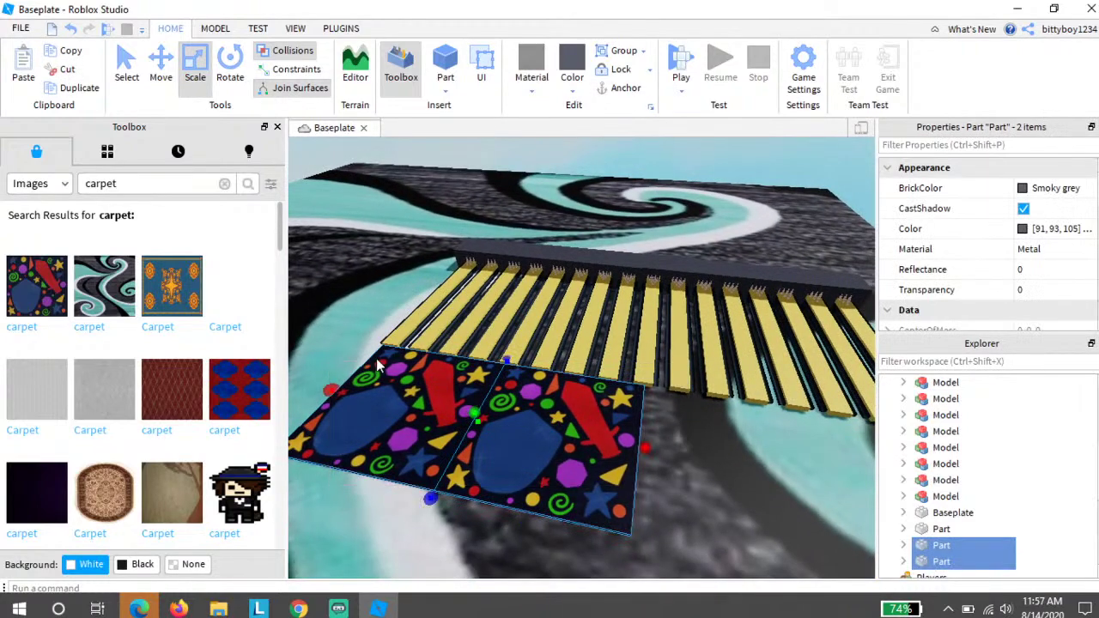
pyautogui.hotkey('ctrl', 'd')
pyautogui.moveTo(584, 420)
pyautogui.mouseDown()
pyautogui.moveTo(987, 516)
pyautogui.moveTo(770, 440)
pyautogui.moveTo(830, 489)
pyautogui.moveTo(770, 487)
pyautogui.moveTo(727, 461)
pyautogui.mouseUp()
pyautogui.press('s')
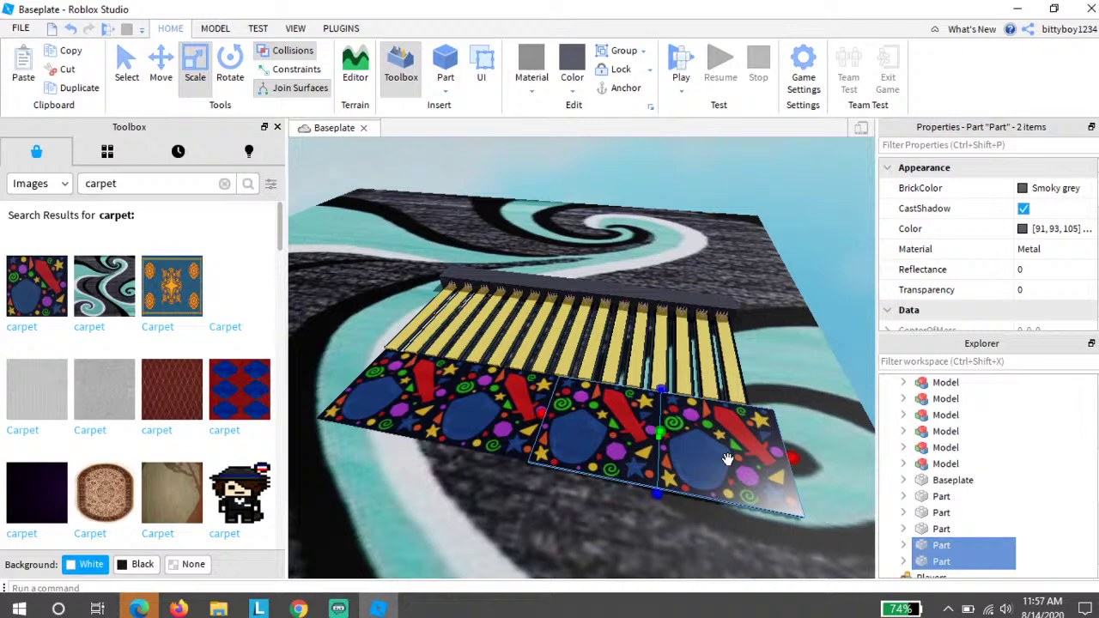
pyautogui.press('s')
pyautogui.click(686, 498)
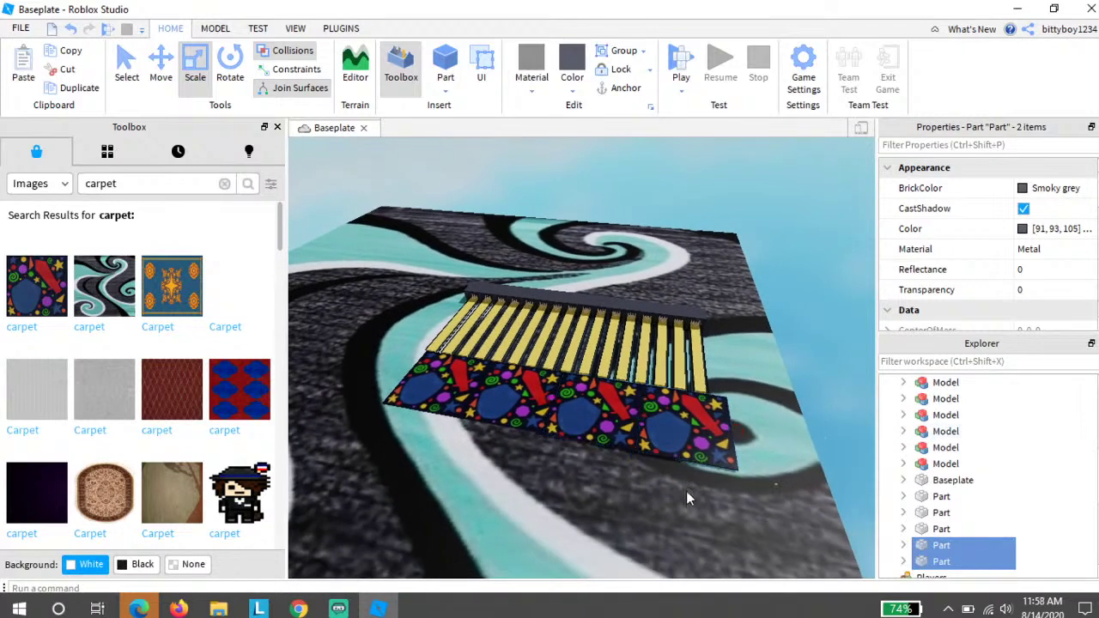
# Step: Duplicate all four carpet panels and place the copies as a second row in front of the first
pyautogui.moveTo(777, 485); pyautogui.dragTo(425, 397)
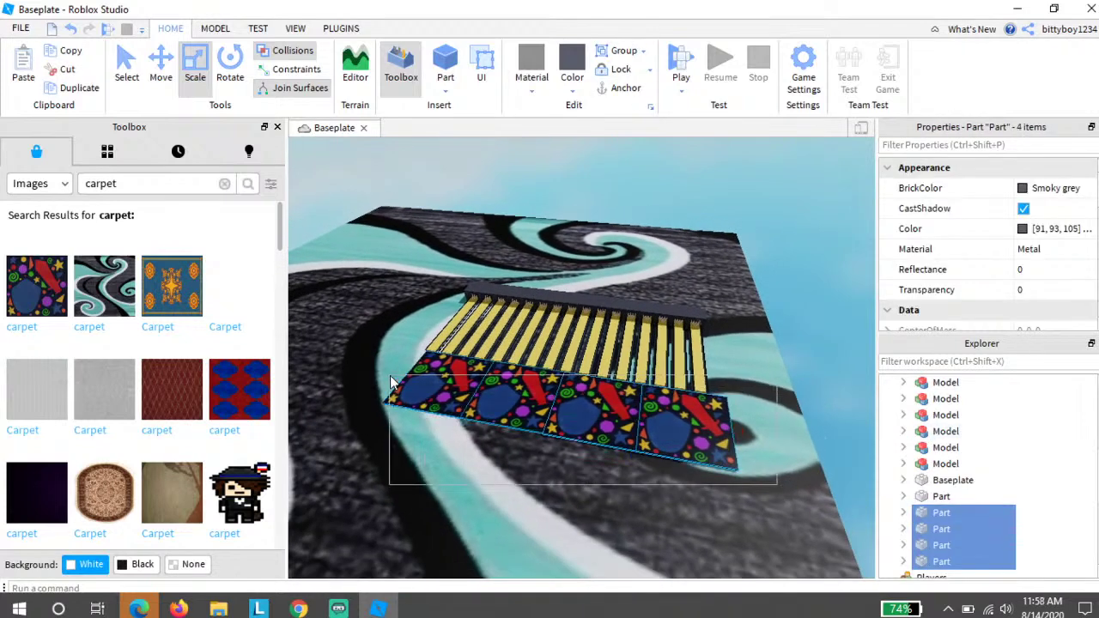
pyautogui.hotkey('ctrl', 'd')
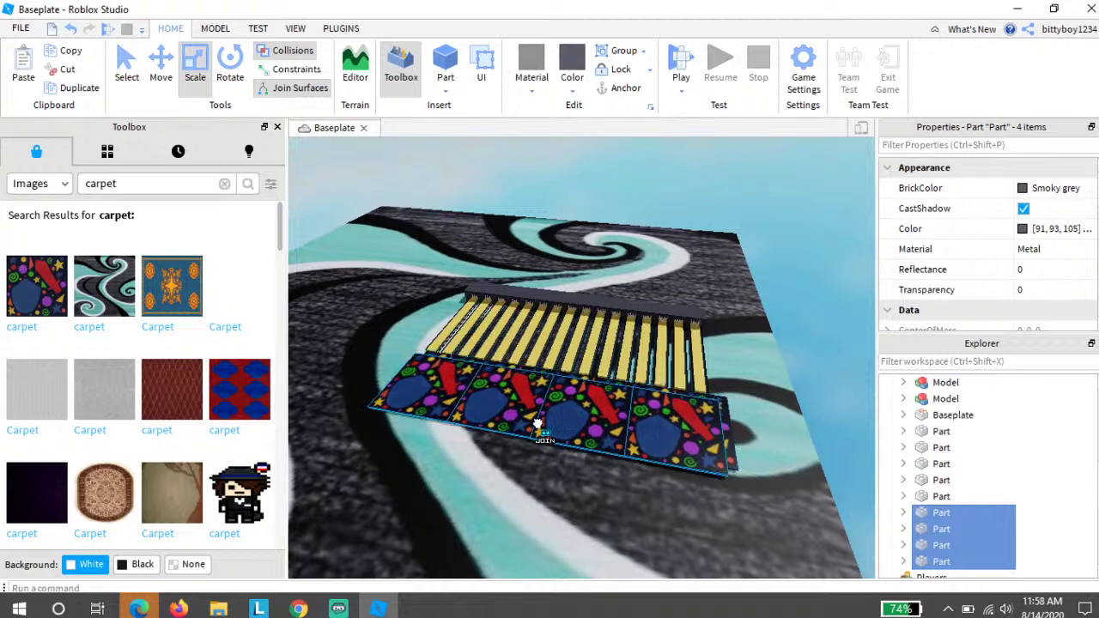
pyautogui.moveTo(534, 371)
pyautogui.mouseDown()
pyautogui.moveTo(549, 475)
pyautogui.moveTo(534, 482)
pyautogui.mouseUp()
pyautogui.moveTo(534, 482); pyautogui.dragTo(542, 449, button='right')
pyautogui.press('w')
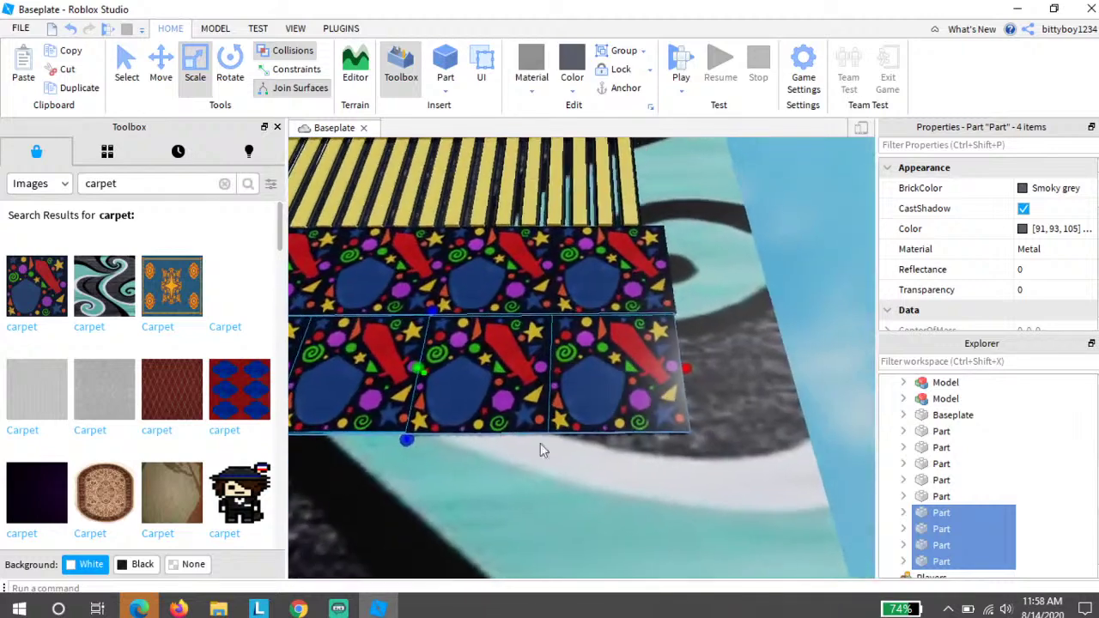
# Step: Nudge the second row of panels into line with the first row and shift one of its panels against its neighbour
pyautogui.moveTo(538, 384)
pyautogui.mouseDown()
pyautogui.moveTo(531, 440)
pyautogui.moveTo(539, 389)
pyautogui.mouseUp()
pyautogui.press('w')
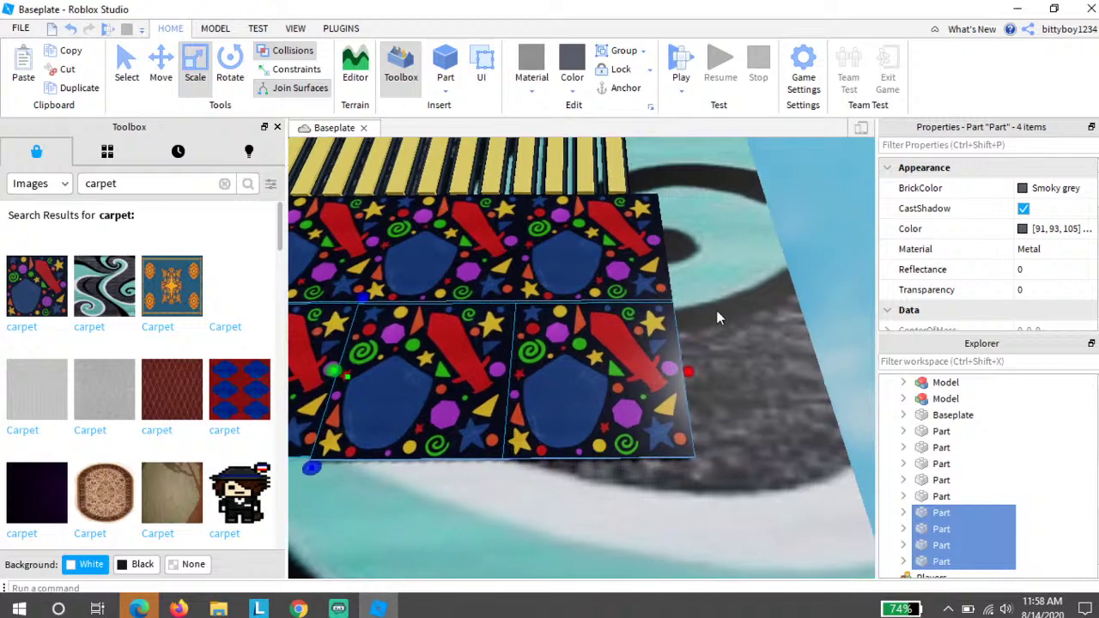
pyautogui.moveTo(716, 287); pyautogui.dragTo(695, 287, button='right')
pyautogui.press('d')
pyautogui.moveTo(532, 422)
pyautogui.mouseDown()
pyautogui.moveTo(555, 432)
pyautogui.moveTo(532, 421)
pyautogui.moveTo(520, 432)
pyautogui.moveTo(534, 418)
pyautogui.moveTo(539, 429)
pyautogui.mouseUp()
pyautogui.scroll(5, 589, 437)
pyautogui.moveTo(589, 437); pyautogui.dragTo(471, 485, button='right')
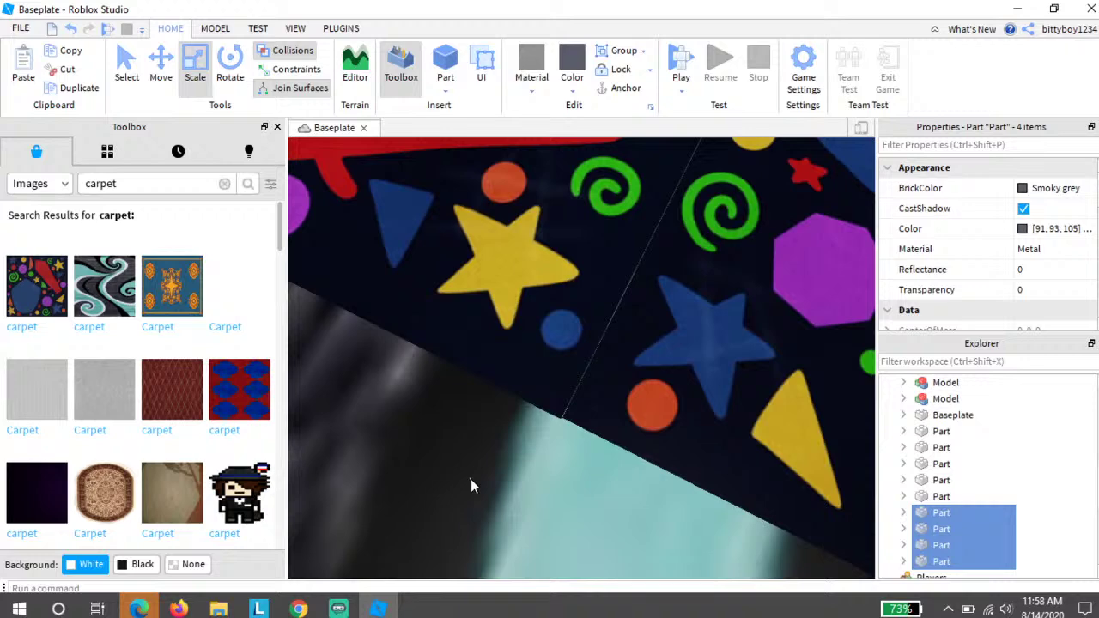
pyautogui.moveTo(560, 353); pyautogui.dragTo(570, 375)
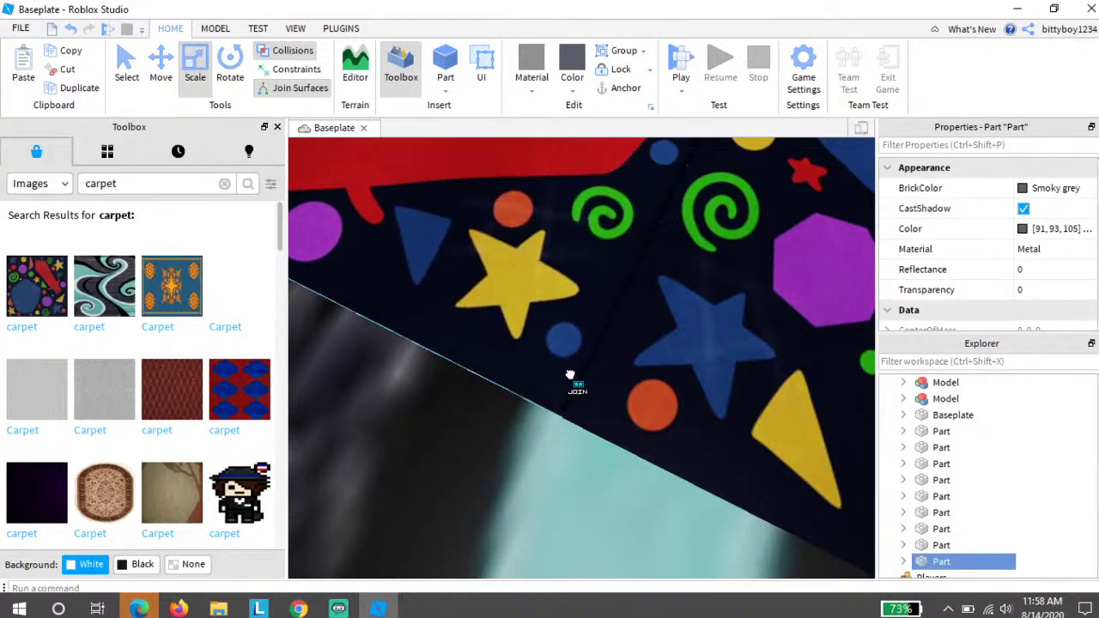
# Step: Raise the lower second-row carpet panel until it is level with the panel beside it
pyautogui.click(471, 448)
pyautogui.moveTo(472, 448); pyautogui.dragTo(478, 443, button='right')
pyautogui.scroll(2, 472, 448)
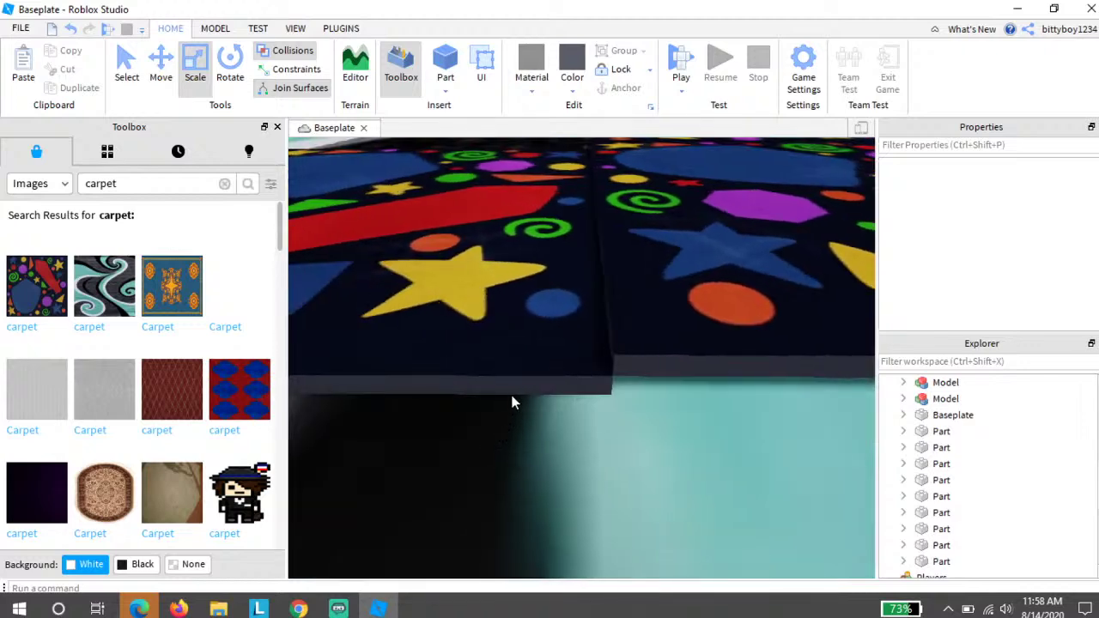
pyautogui.click(164, 74)
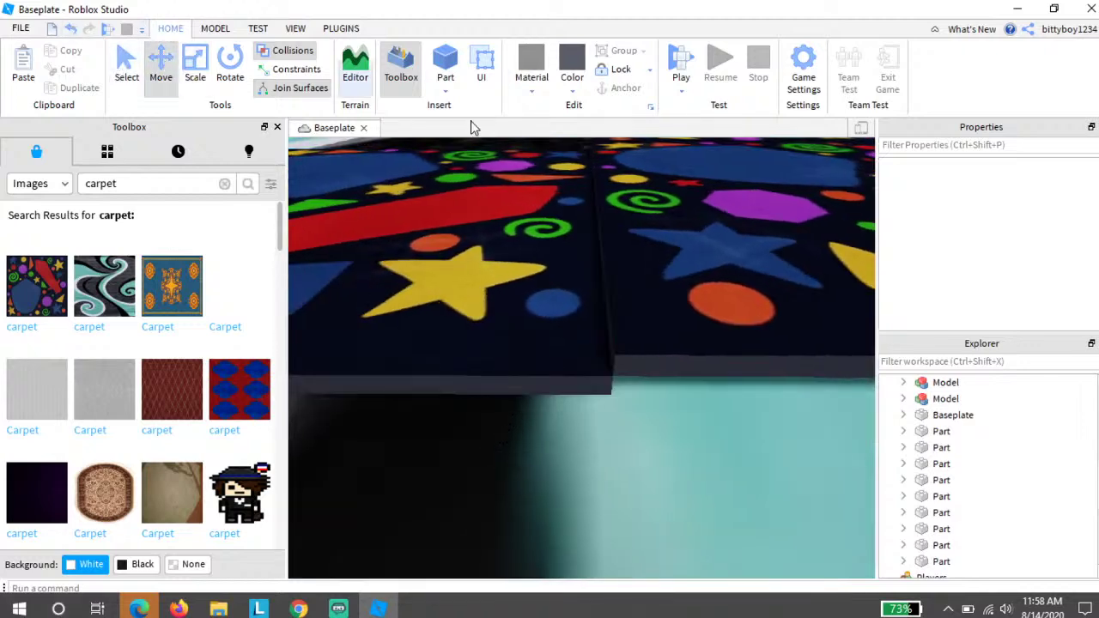
pyautogui.moveTo(582, 311); pyautogui.dragTo(587, 327, button='right')
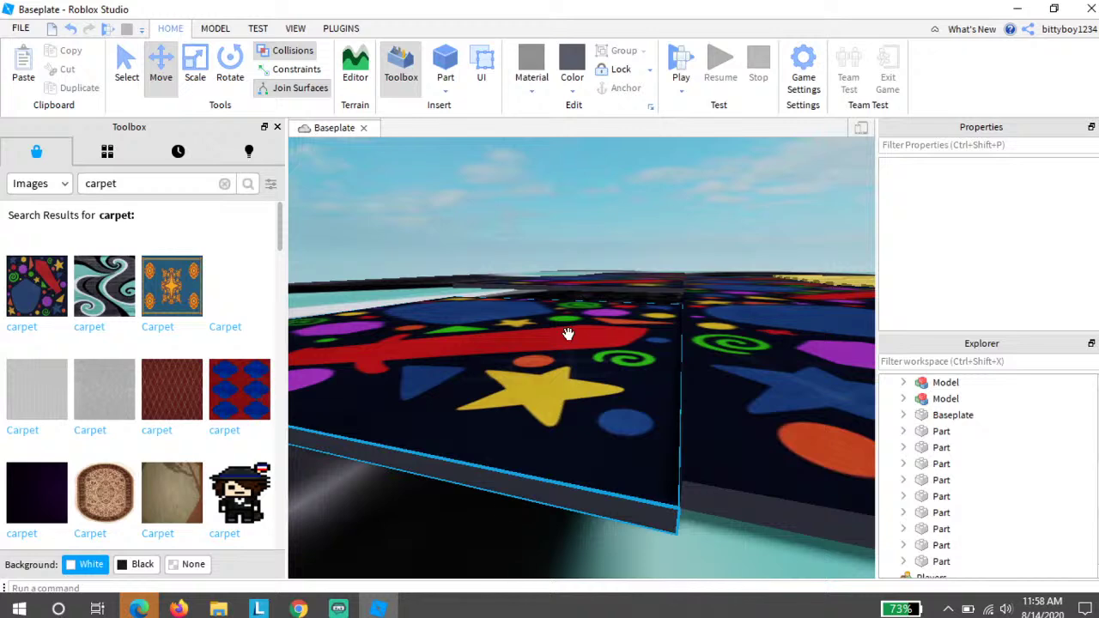
pyautogui.click(582, 331)
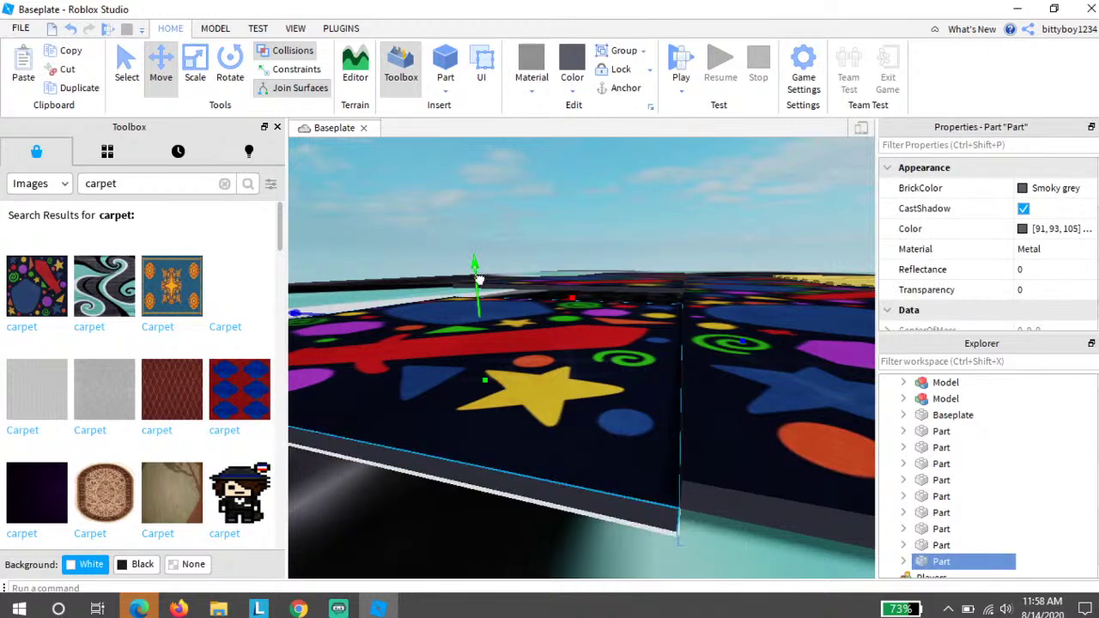
pyautogui.moveTo(479, 280); pyautogui.dragTo(482, 269)
# Step: Shift two carpet panels along the lane ends towards the lanes to close the gap in front of them
pyautogui.moveTo(529, 179); pyautogui.dragTo(528, 176, button='right')
pyautogui.press('w')
pyautogui.press('d')
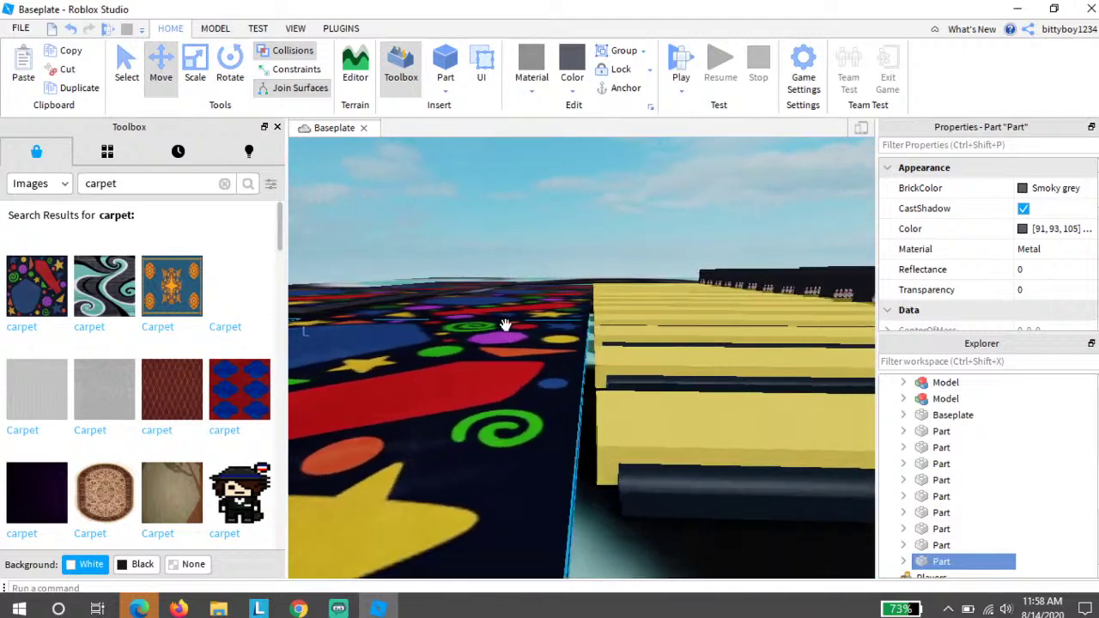
pyautogui.click(500, 331)
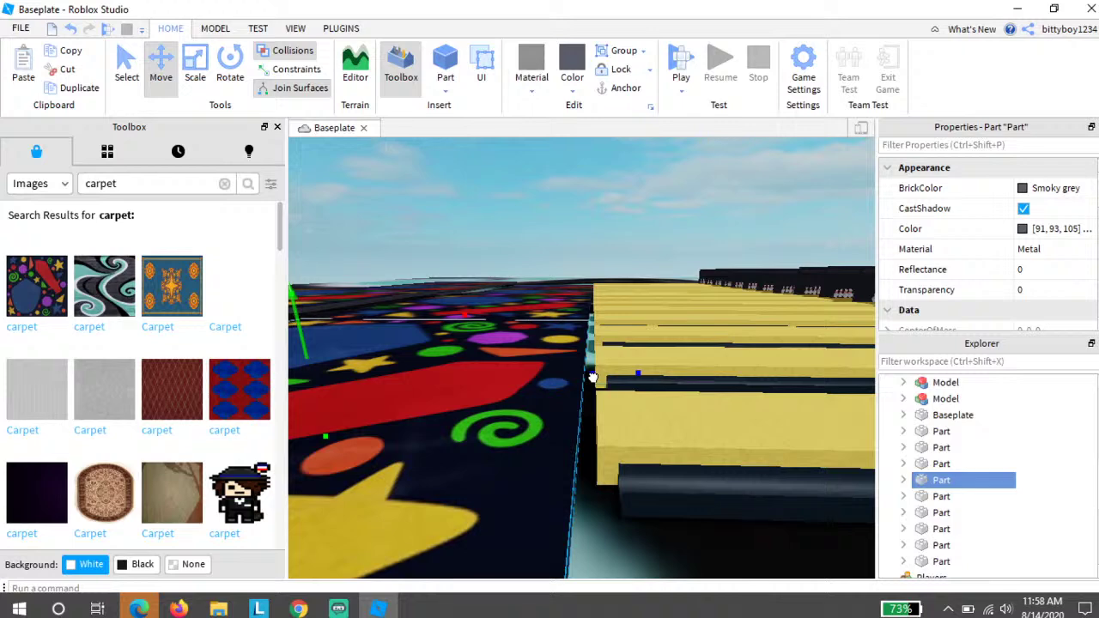
pyautogui.moveTo(593, 378); pyautogui.dragTo(611, 380)
pyautogui.press('w')
pyautogui.moveTo(629, 276); pyautogui.dragTo(629, 276, button='right')
pyautogui.press('d')
pyautogui.click(540, 370)
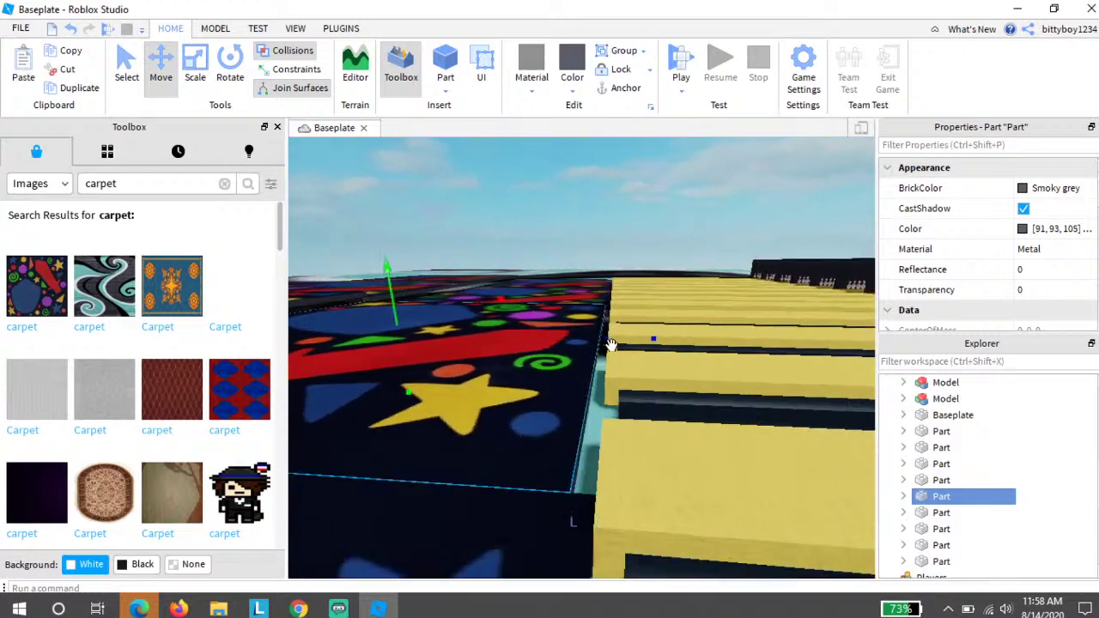
pyautogui.moveTo(610, 341); pyautogui.dragTo(613, 336)
# Step: Lower the carpet panel beside the lane ends to match the height of its neighbours
pyautogui.moveTo(608, 331); pyautogui.dragTo(608, 323, button='right')
pyautogui.press('w')
pyautogui.click(682, 216)
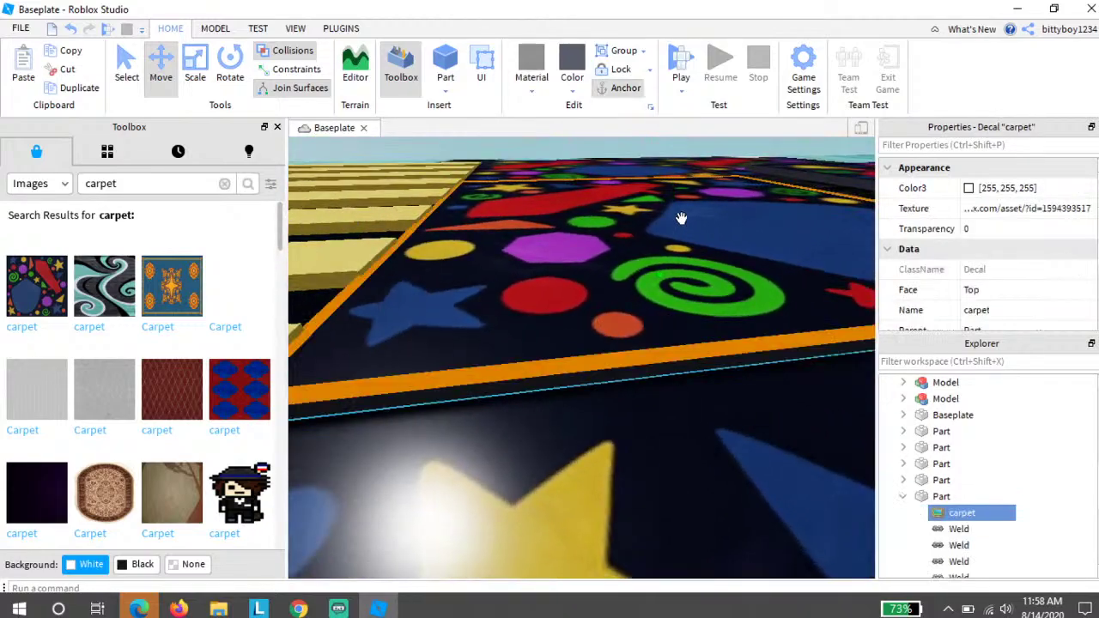
pyautogui.moveTo(542, 386); pyautogui.dragTo(542, 385, button='right')
pyautogui.click(540, 431)
pyautogui.moveTo(540, 432); pyautogui.dragTo(592, 429, button='right')
pyautogui.press('s')
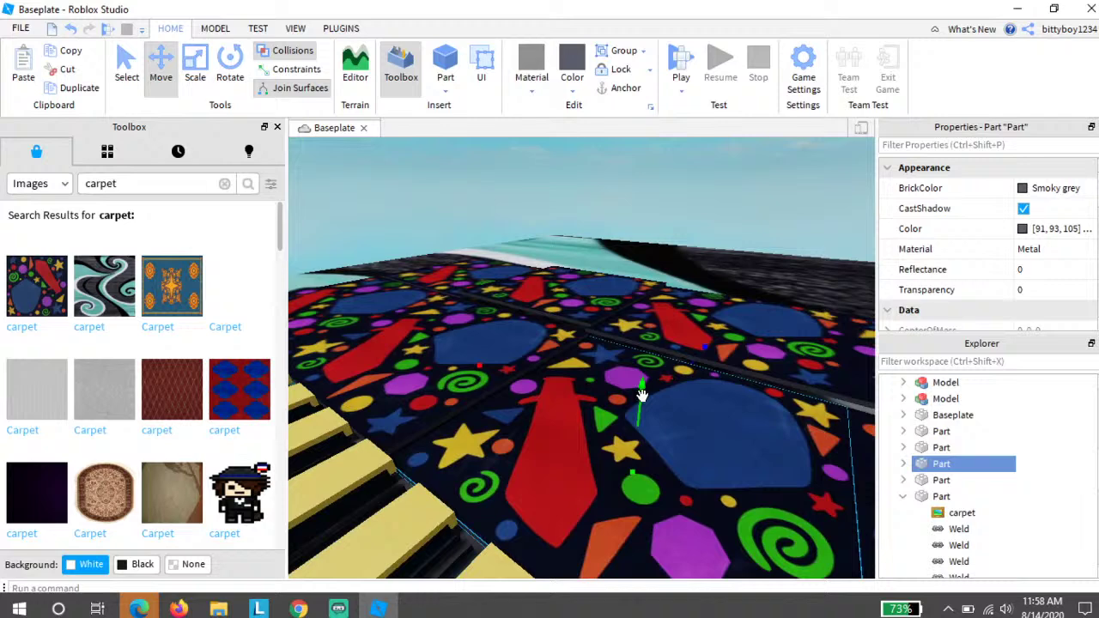
pyautogui.moveTo(648, 388); pyautogui.dragTo(655, 410)
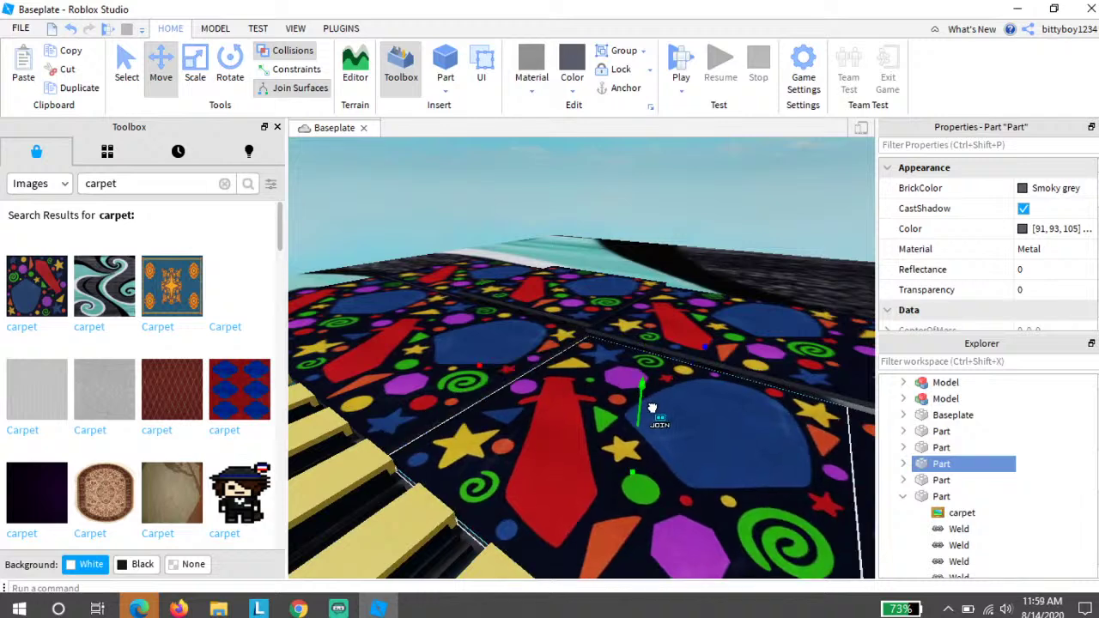
# Step: Try to lower the adjacent carpet panel along the lanes to the same height as the others
pyautogui.press('s')
pyautogui.moveTo(655, 409); pyautogui.dragTo(640, 397, button='right')
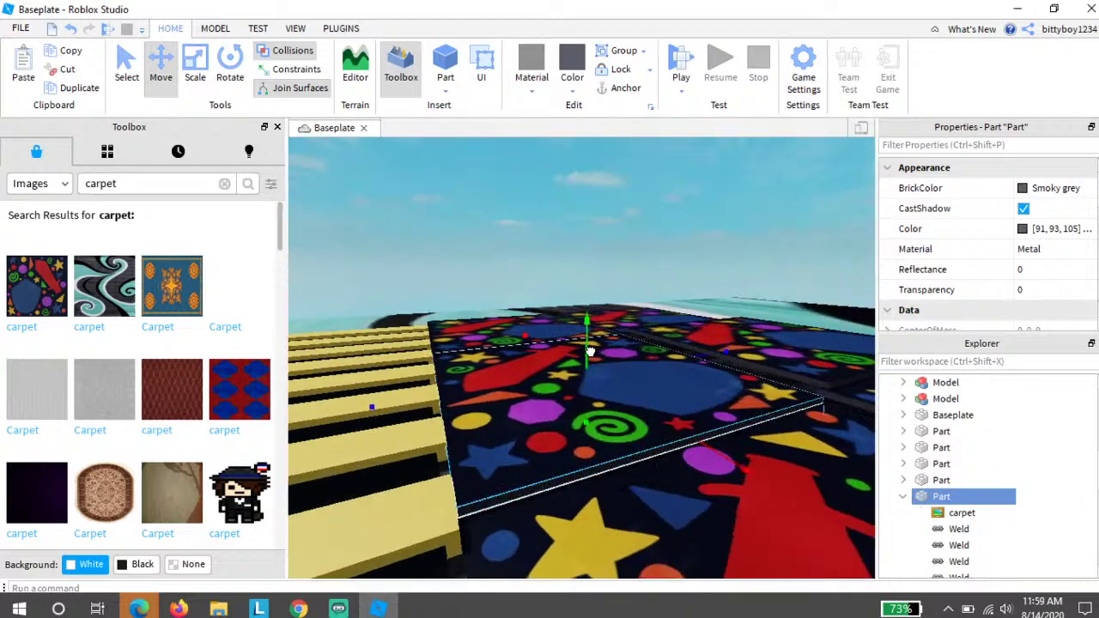
pyautogui.moveTo(559, 448); pyautogui.dragTo(551, 472)
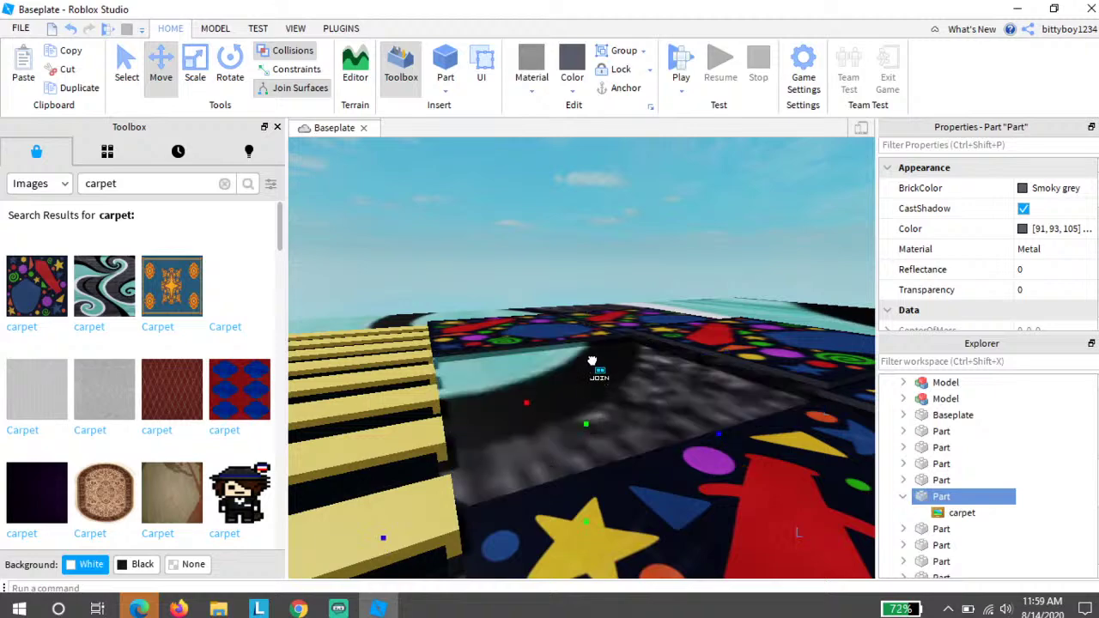
pyautogui.moveTo(592, 361)
pyautogui.mouseDown()
pyautogui.moveTo(600, 332)
pyautogui.moveTo(600, 358)
pyautogui.mouseUp()
# Step: Start clearing the patterned carpet by deleting five of the panels in front of the lanes
pyautogui.press('w')
pyautogui.moveTo(602, 357); pyautogui.dragTo(603, 353, button='right')
pyautogui.press('s')
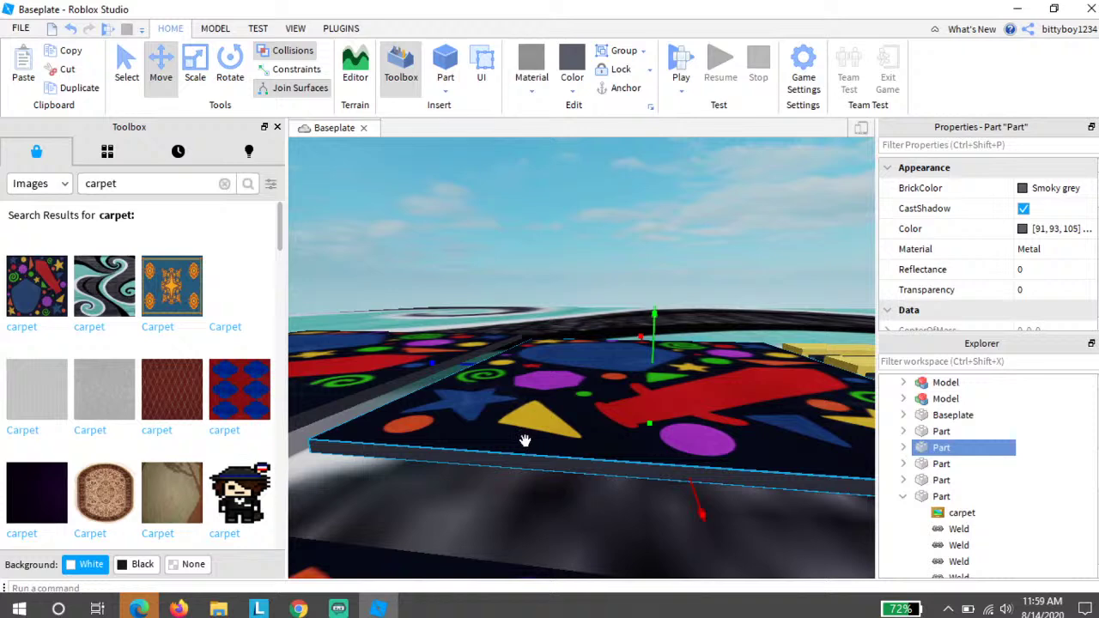
pyautogui.press('Delete')
pyautogui.moveTo(578, 387); pyautogui.dragTo(571, 412, button='right')
pyautogui.click(588, 404)
pyautogui.press('Delete')
pyautogui.click(429, 443)
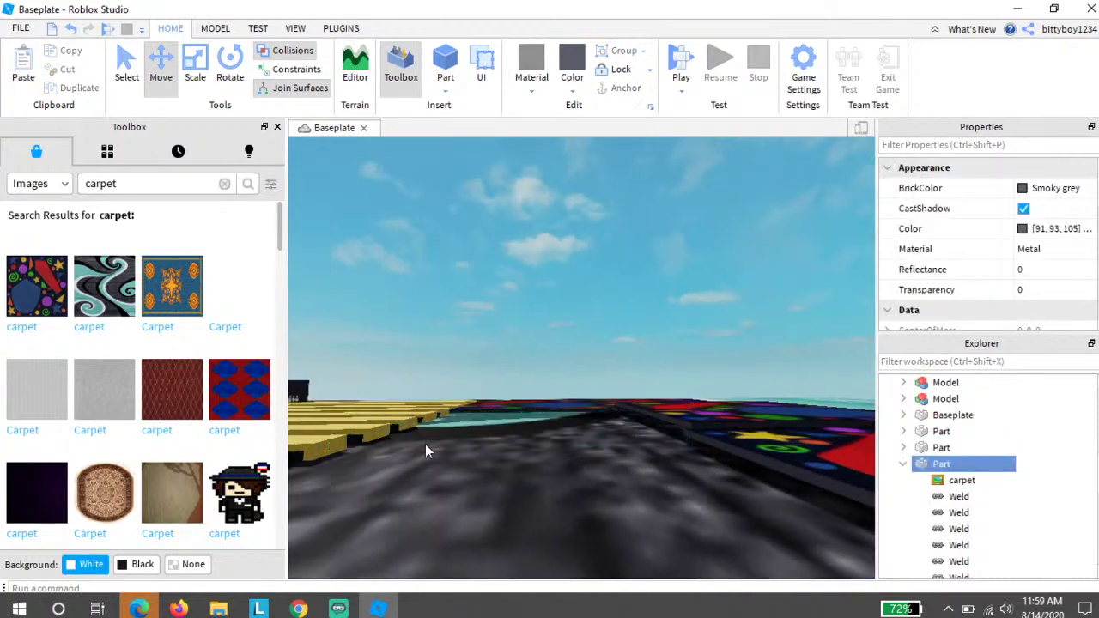
pyautogui.click(449, 414)
pyautogui.click(542, 402)
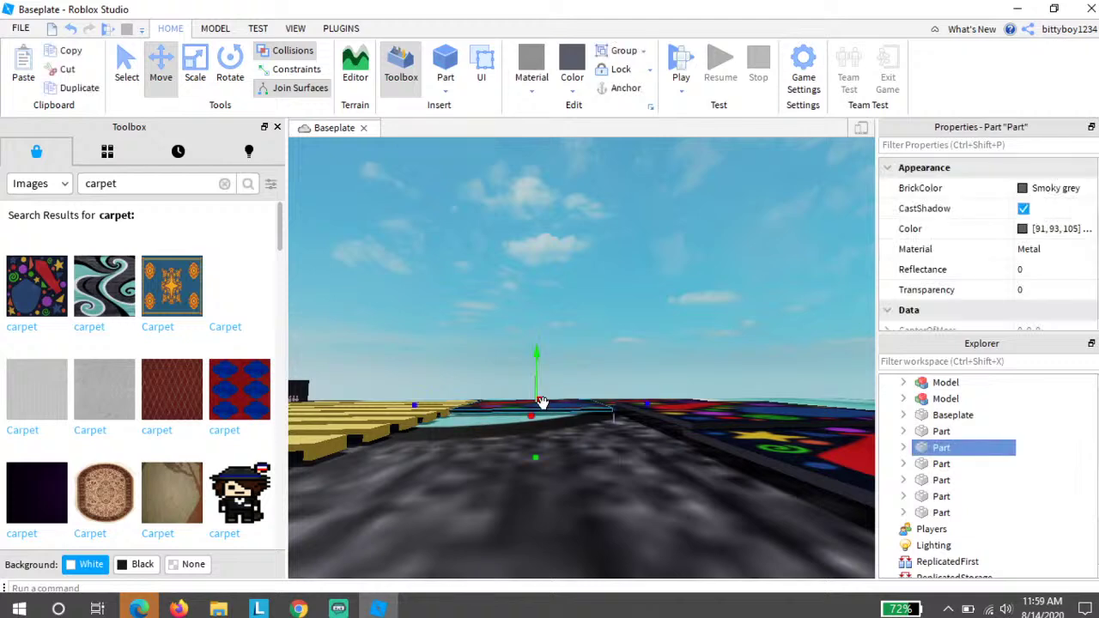
pyautogui.press('Delete')
pyautogui.click(744, 421)
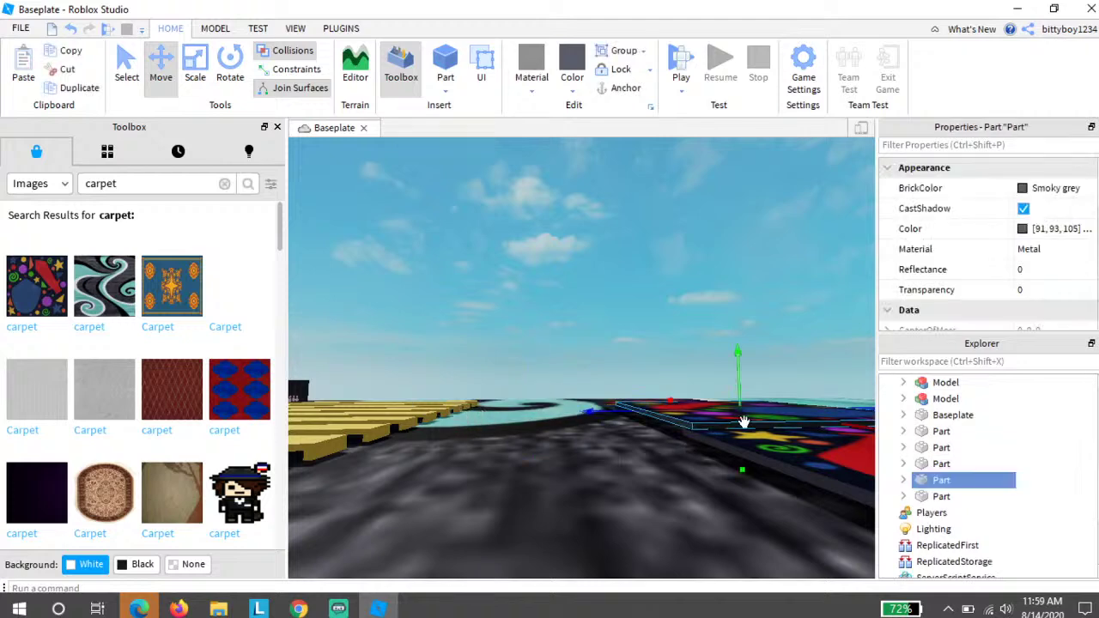
pyautogui.press('Delete')
# Step: Delete the remaining patterned carpet panels so the area in front of the lanes is empty
pyautogui.moveTo(608, 461); pyautogui.dragTo(619, 455, button='right')
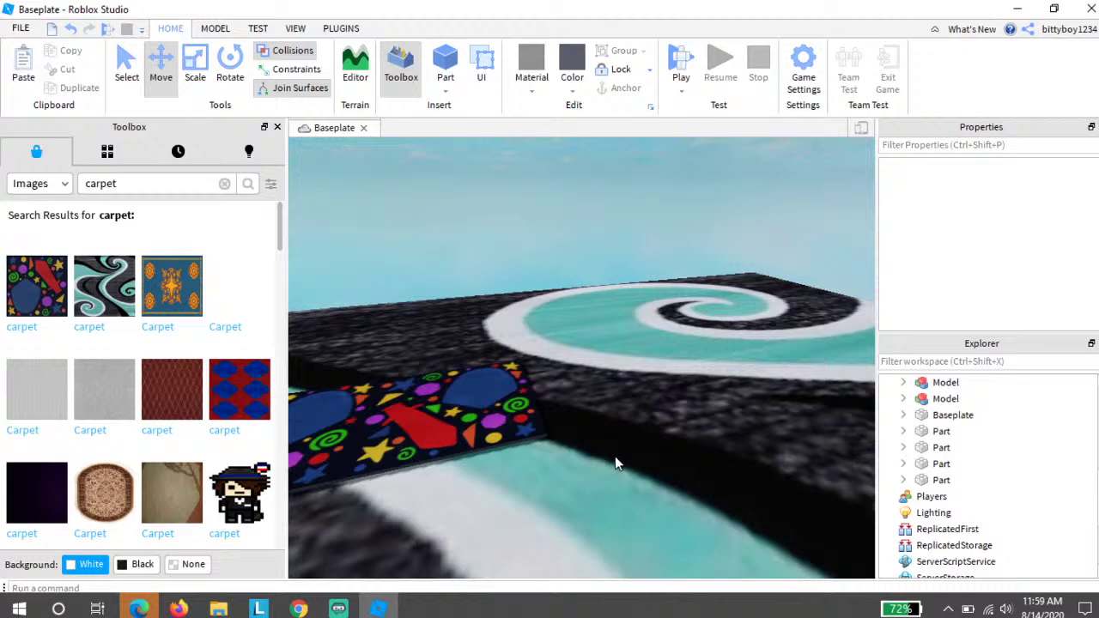
pyautogui.moveTo(620, 449); pyautogui.dragTo(322, 320)
pyautogui.press('Delete')
pyautogui.moveTo(596, 400); pyautogui.dragTo(595, 401, button='right')
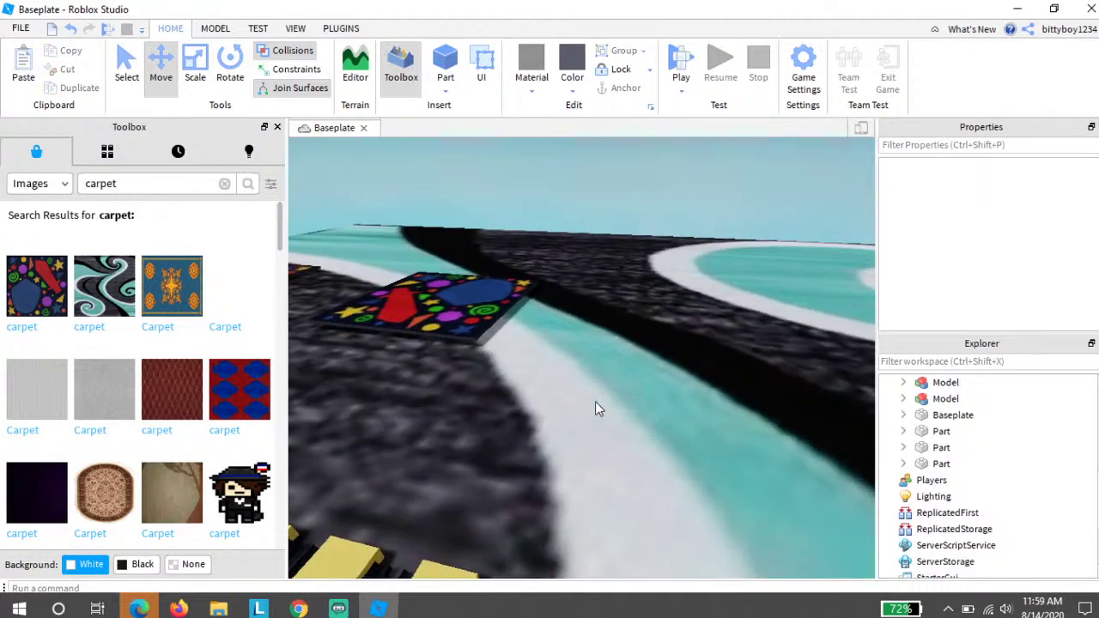
pyautogui.moveTo(618, 302); pyautogui.dragTo(616, 303, button='right')
pyautogui.click(702, 306)
pyautogui.press('Delete')
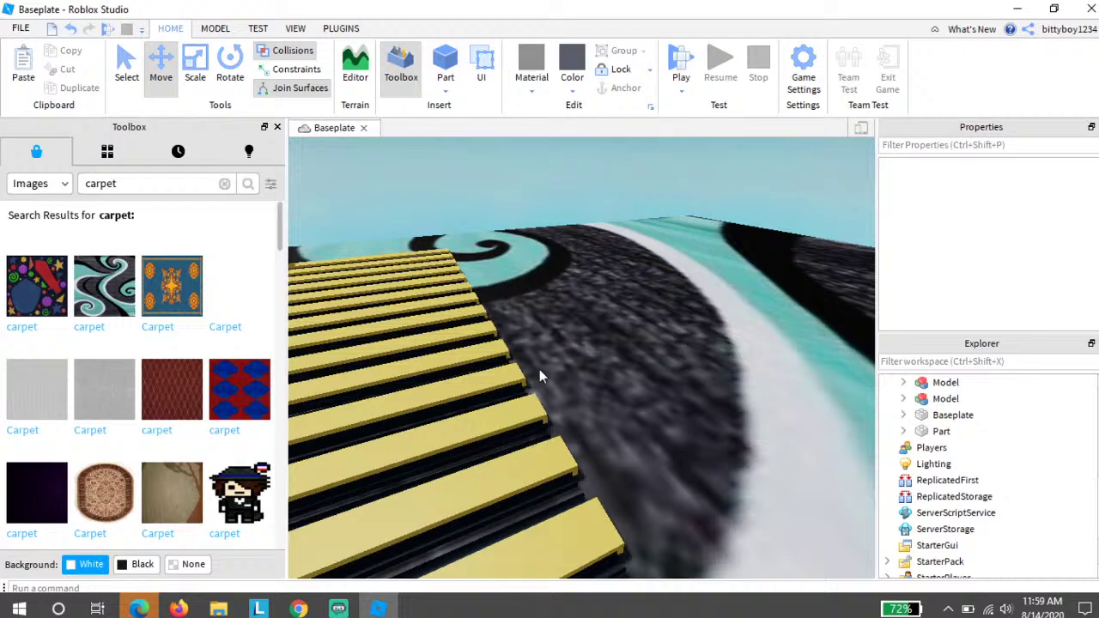
# Step: Insert a block part at the front end of the outermost lane and stretch it across the ends of all lanes
pyautogui.press('w')
pyautogui.moveTo(549, 233); pyautogui.dragTo(554, 233, button='right')
pyautogui.click(445, 62)
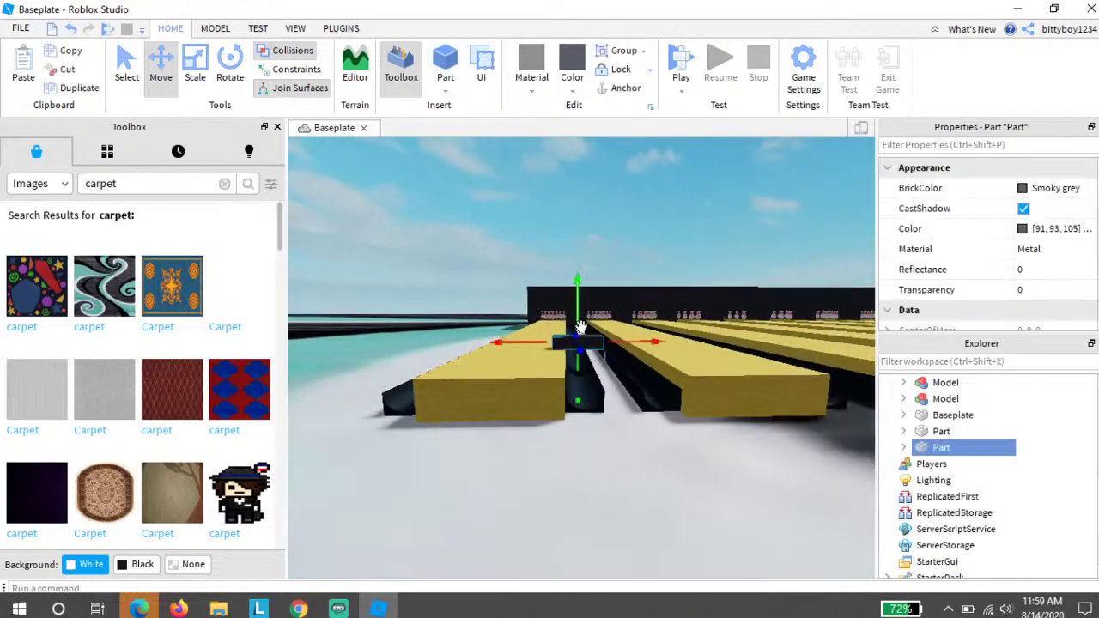
pyautogui.moveTo(593, 346); pyautogui.dragTo(473, 436)
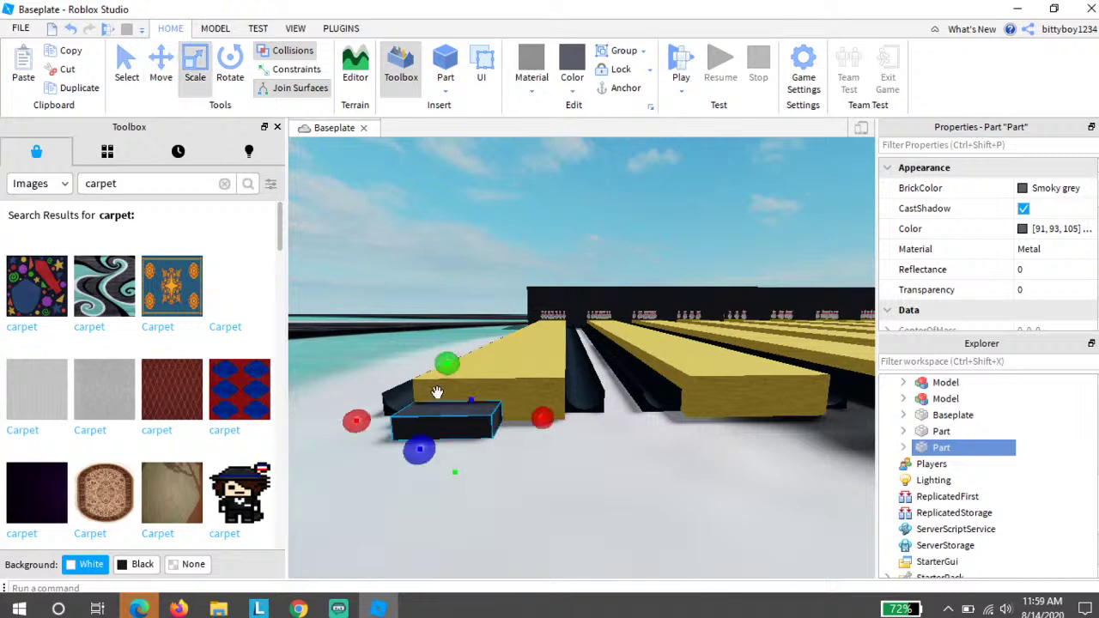
pyautogui.press('d')
pyautogui.moveTo(535, 413); pyautogui.dragTo(552, 362)
pyautogui.press('d')
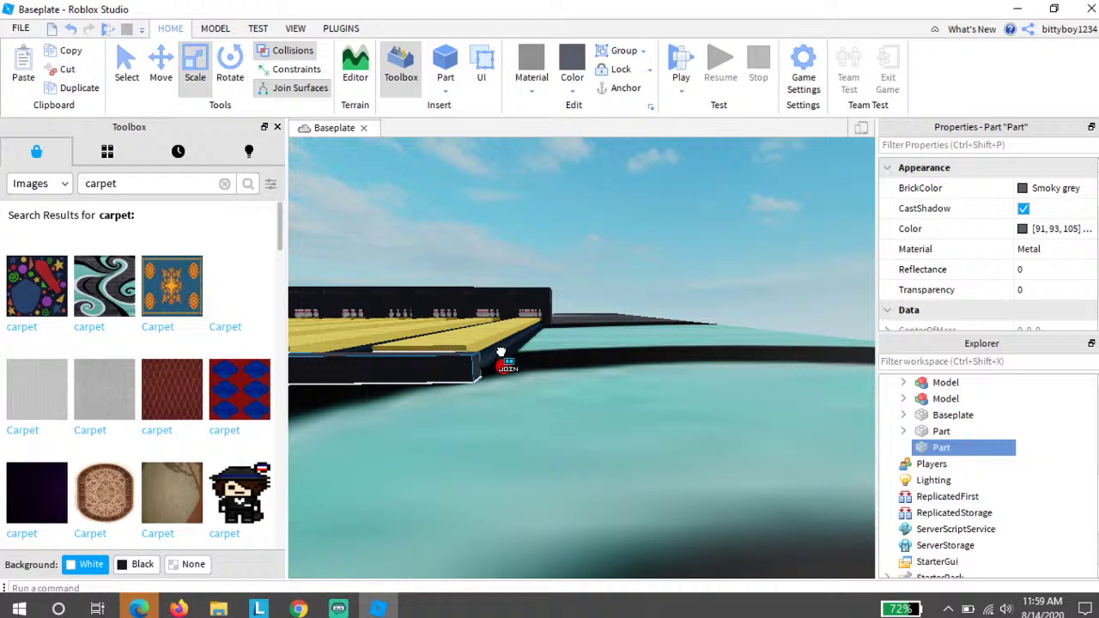
pyautogui.moveTo(507, 345); pyautogui.dragTo(495, 375, button='right')
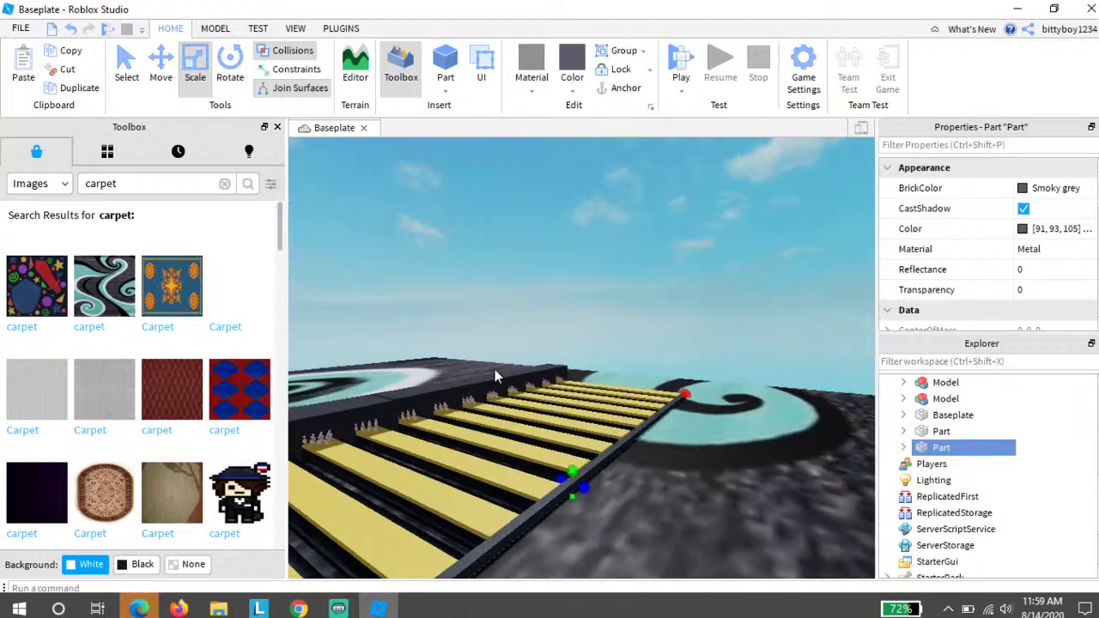
# Step: Widen the long part outward from the lane ends to form a broad approach floor
pyautogui.press('a')
pyautogui.moveTo(633, 484); pyautogui.dragTo(685, 503)
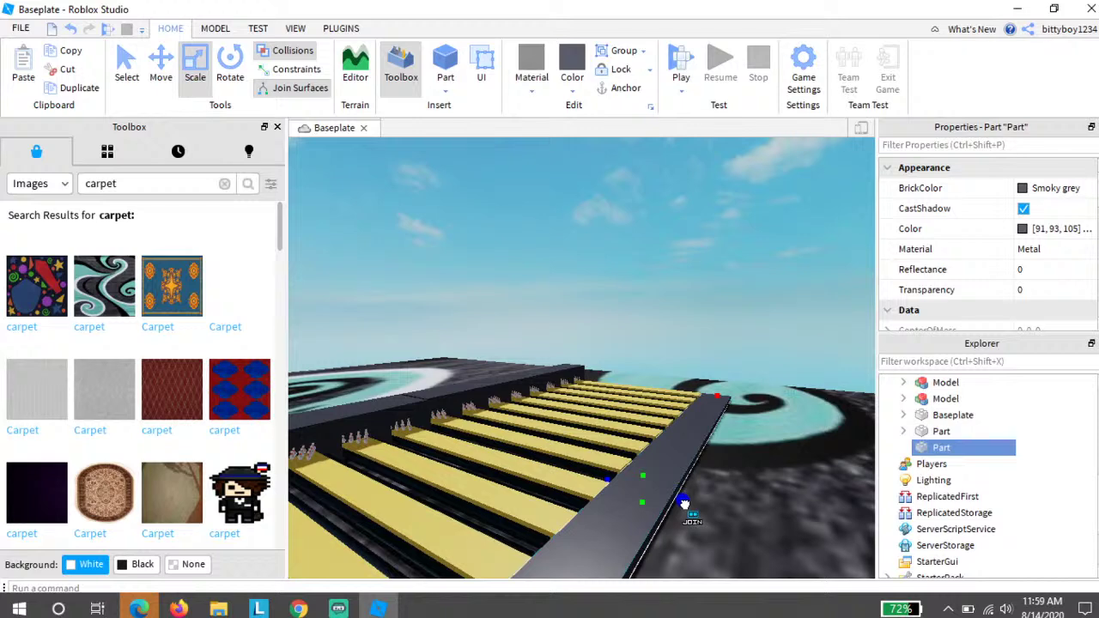
pyautogui.moveTo(702, 532); pyautogui.dragTo(702, 532, button='right')
pyautogui.press('w')
pyautogui.moveTo(592, 405); pyautogui.dragTo(621, 422)
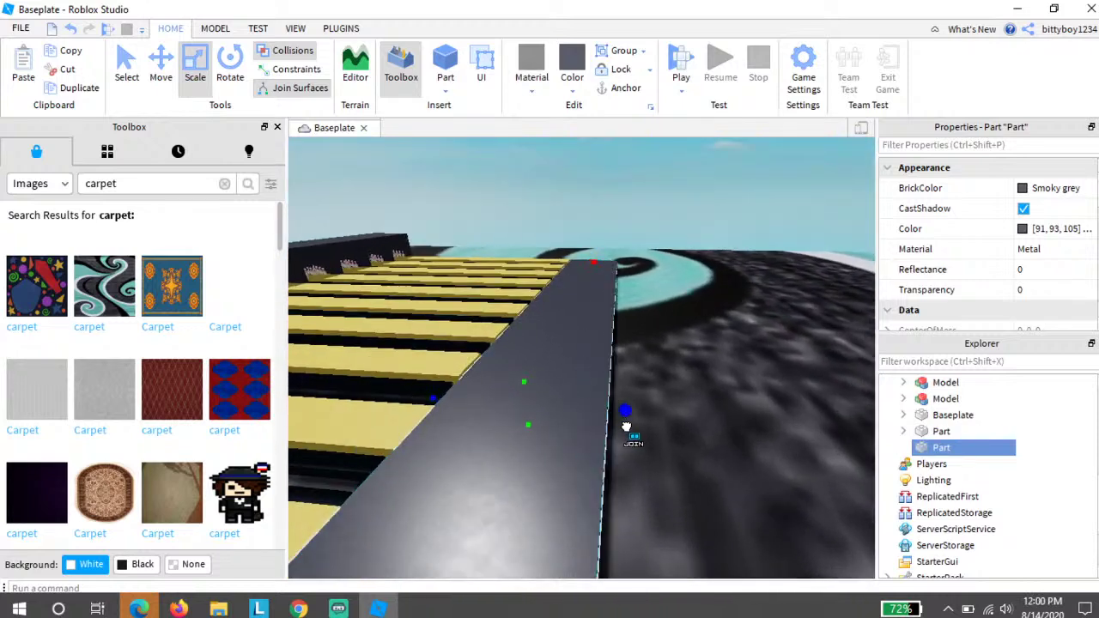
pyautogui.moveTo(651, 434); pyautogui.dragTo(645, 276, button='right')
pyautogui.press('w')
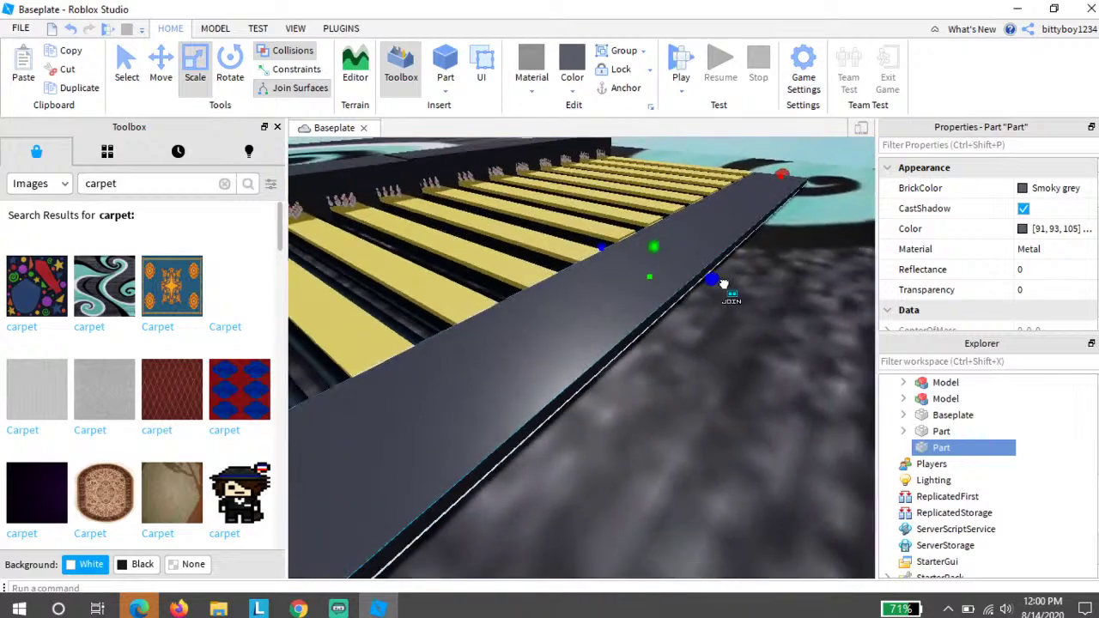
pyautogui.moveTo(724, 284); pyautogui.dragTo(767, 299)
pyautogui.moveTo(766, 300); pyautogui.dragTo(725, 230, button='right')
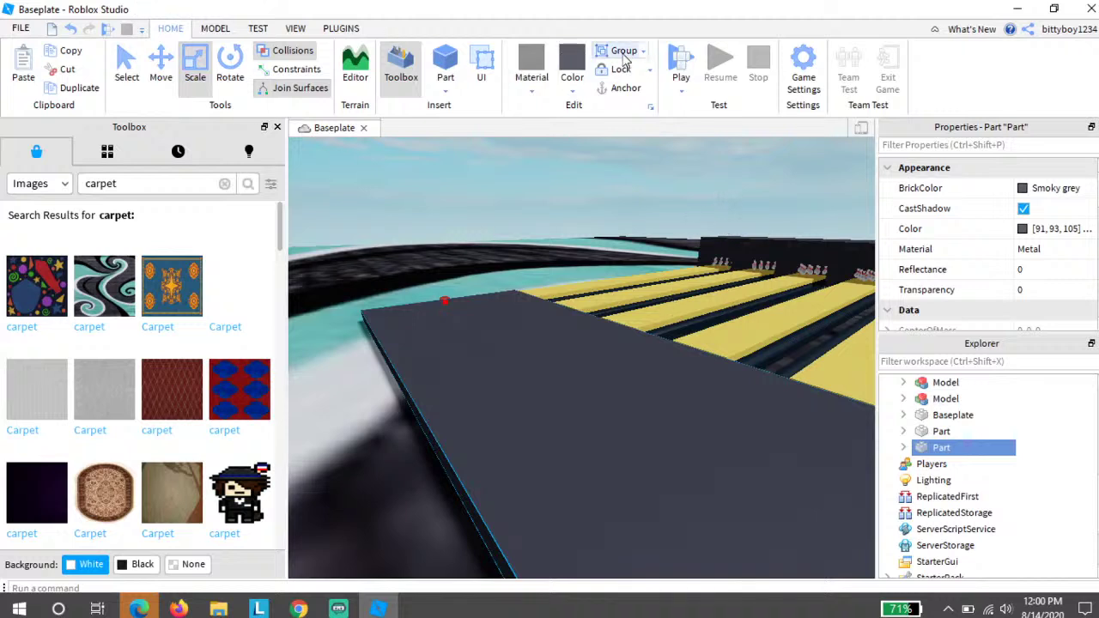
# Step: Set the approach floor's material to Wood and its color to Daisy orange
pyautogui.click(546, 93)
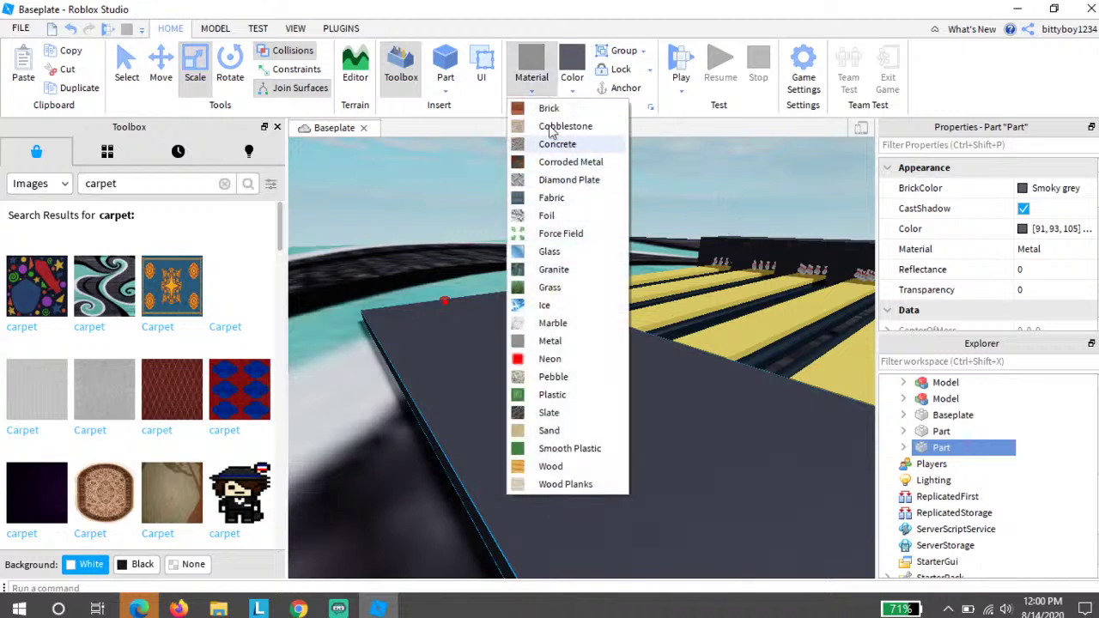
pyautogui.click(584, 466)
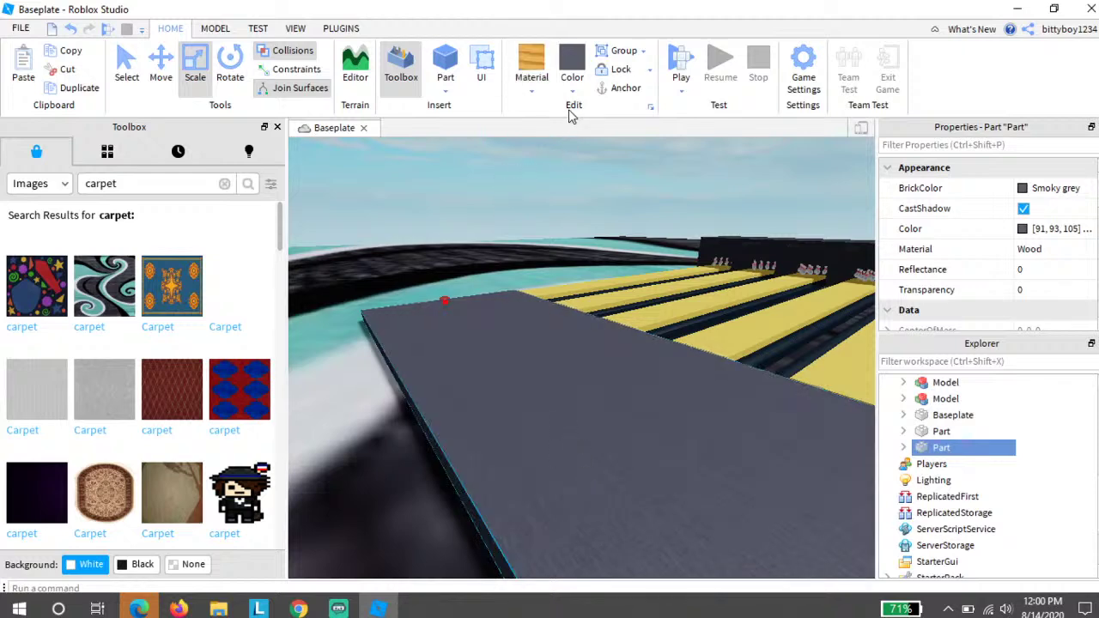
pyautogui.click(570, 86)
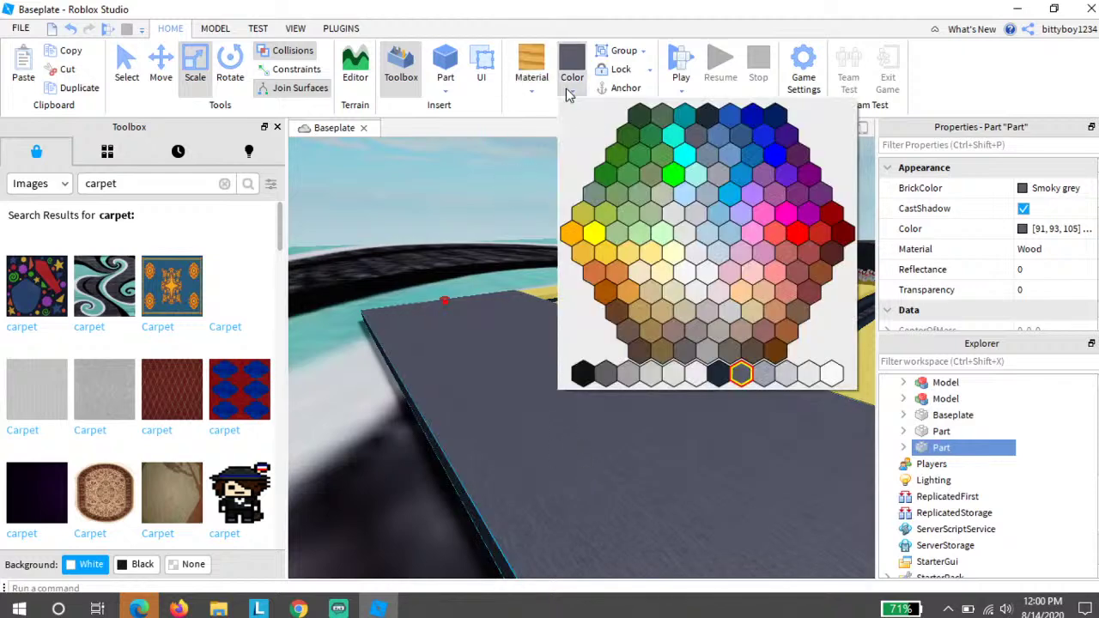
pyautogui.click(622, 256)
pyautogui.moveTo(619, 257); pyautogui.dragTo(619, 254, button='right')
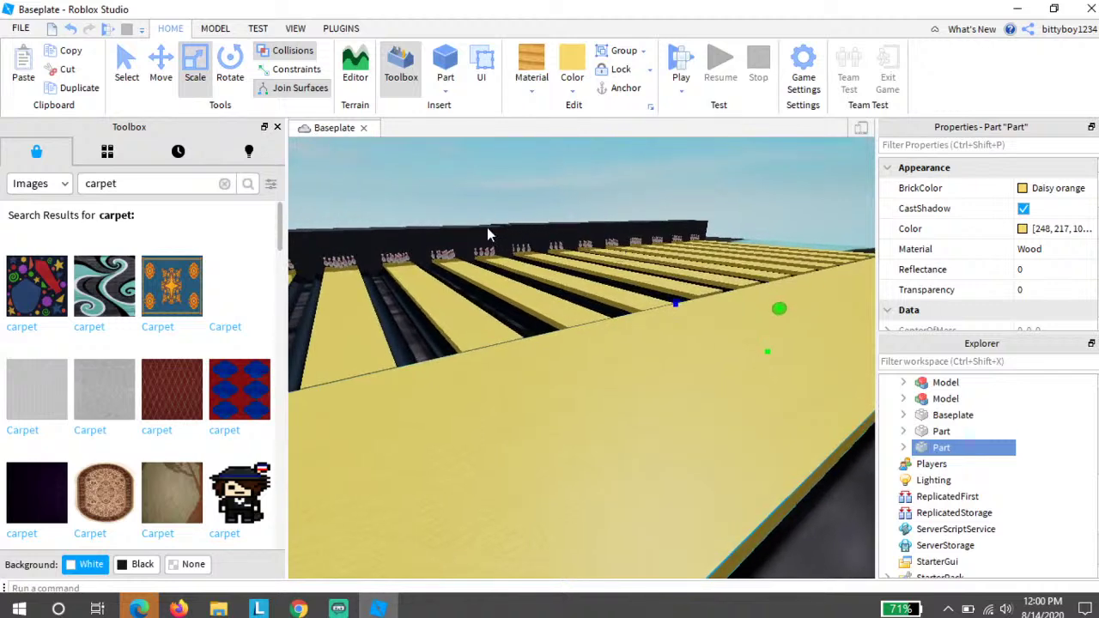
# Step: Check from a distance how the approach floor fits against the full row of lanes
pyautogui.moveTo(528, 300); pyautogui.dragTo(528, 300, button='right')
pyautogui.scroll(-3, 527, 301)
pyautogui.press('s')
pyautogui.press('a')
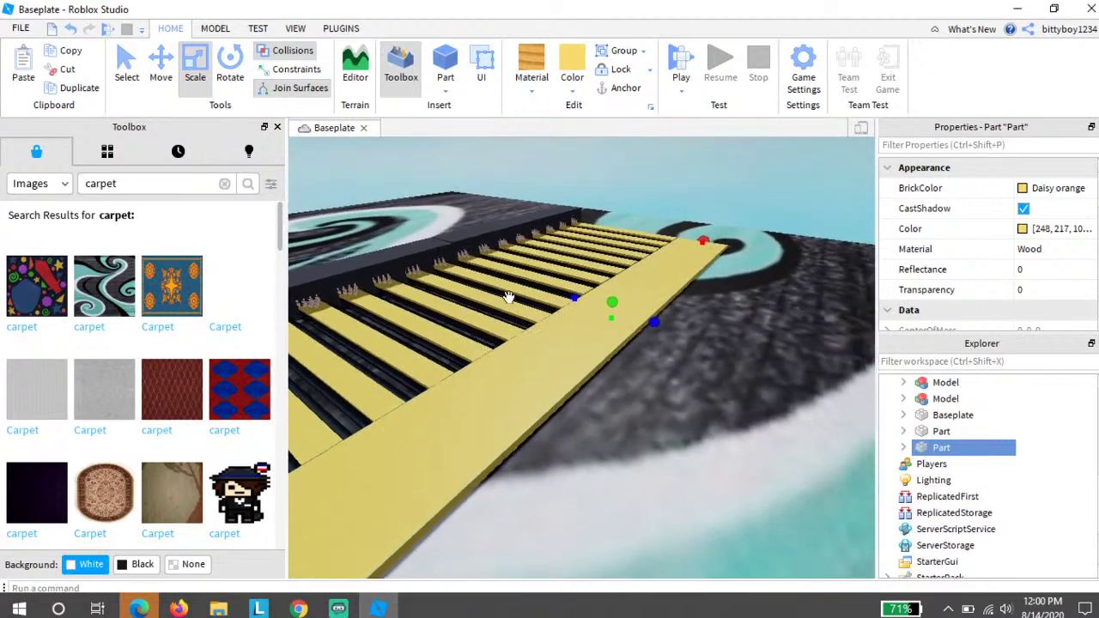
pyautogui.press('d')
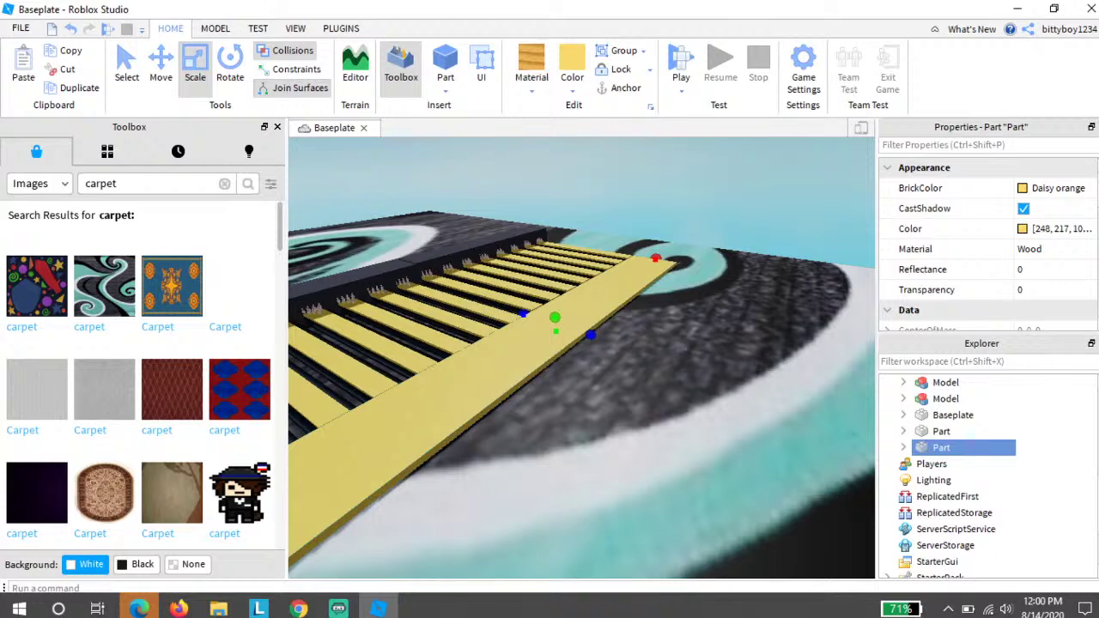
pyautogui.press('a')
pyautogui.press('s')
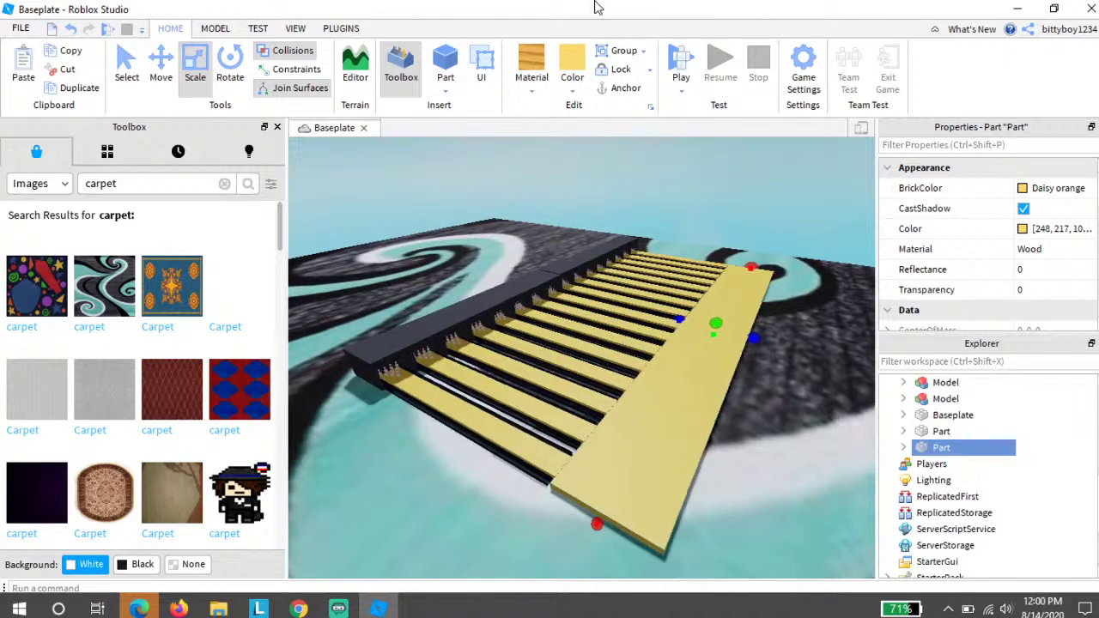
# Step: Delete the leftover smoky grey metal part behind the pin end of the lanes
pyautogui.press('w')
pyautogui.press('a')
pyautogui.moveTo(479, 289); pyautogui.dragTo(509, 272, button='right')
pyautogui.press('s')
pyautogui.press('w')
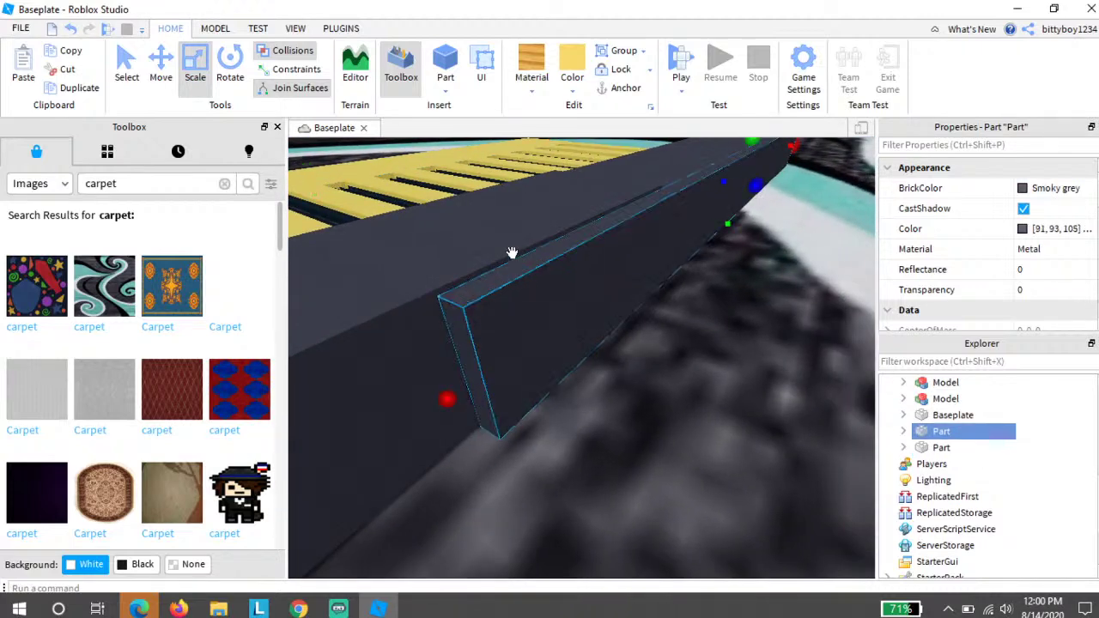
pyautogui.press('Delete')
# Step: Examine how the lane models meet at the pin end and how they join the approach floor
pyautogui.moveTo(623, 353); pyautogui.dragTo(556, 350, button='right')
pyautogui.click(400, 368)
pyautogui.moveTo(400, 368); pyautogui.dragTo(448, 386, button='right')
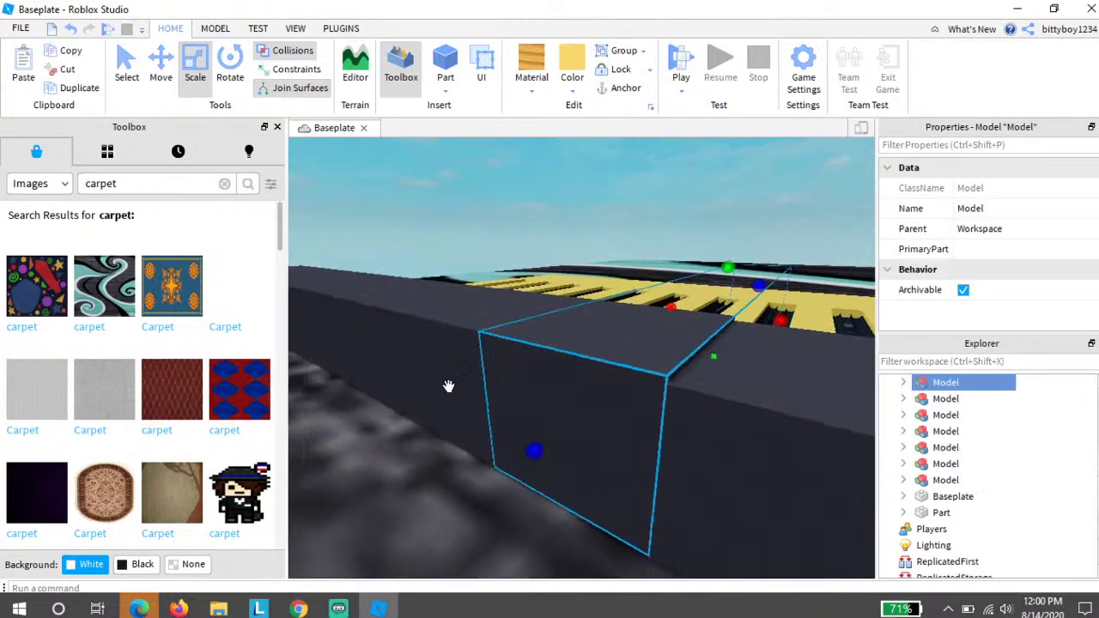
pyautogui.moveTo(598, 349)
pyautogui.mouseDown(button='right')
pyautogui.moveTo(630, 360)
pyautogui.moveTo(617, 359)
pyautogui.mouseUp(button='right')
pyautogui.press('a')
pyautogui.press('d')
pyautogui.click(616, 358)
pyautogui.moveTo(530, 299); pyautogui.dragTo(531, 297, button='right')
pyautogui.press('w')
pyautogui.press('w')
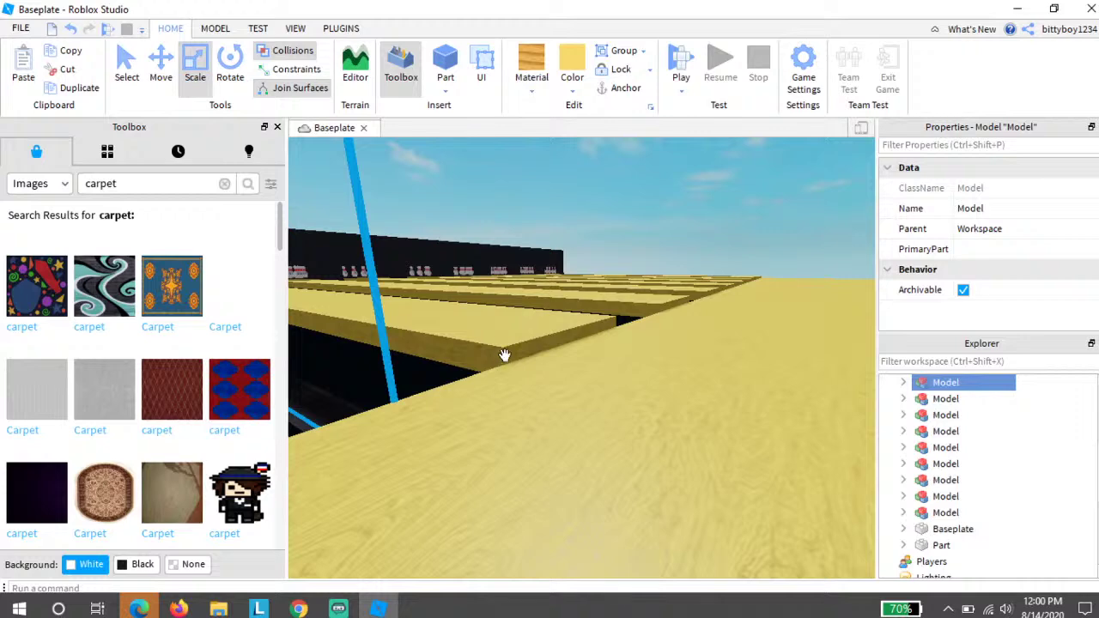
# Step: Select the eight lane models on one side and move them along the row, flush against the neighboring lane
pyautogui.moveTo(624, 330); pyautogui.dragTo(588, 309, button='right')
pyautogui.press('w')
pyautogui.press('w')
pyautogui.press('a')
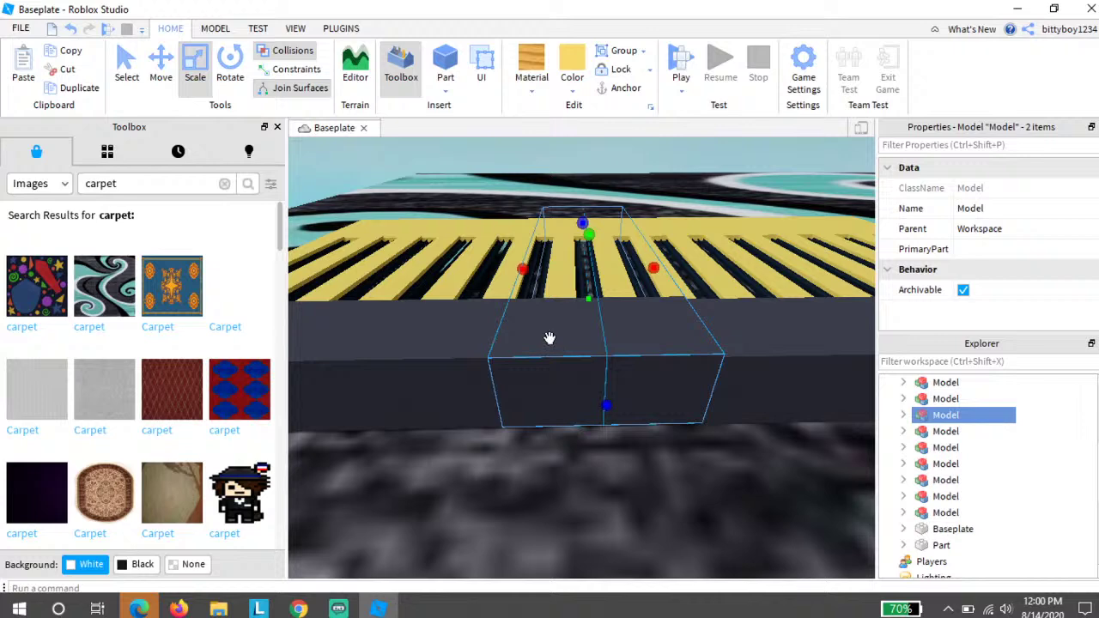
pyautogui.moveTo(467, 329); pyautogui.dragTo(488, 298, button='right')
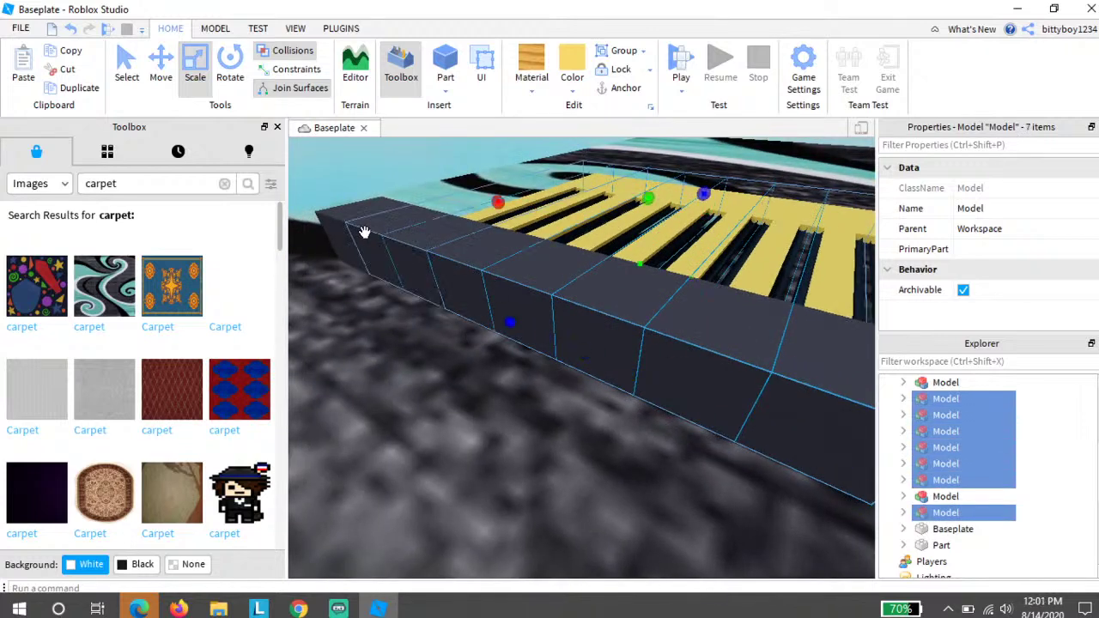
pyautogui.moveTo(556, 223); pyautogui.dragTo(553, 225, button='right')
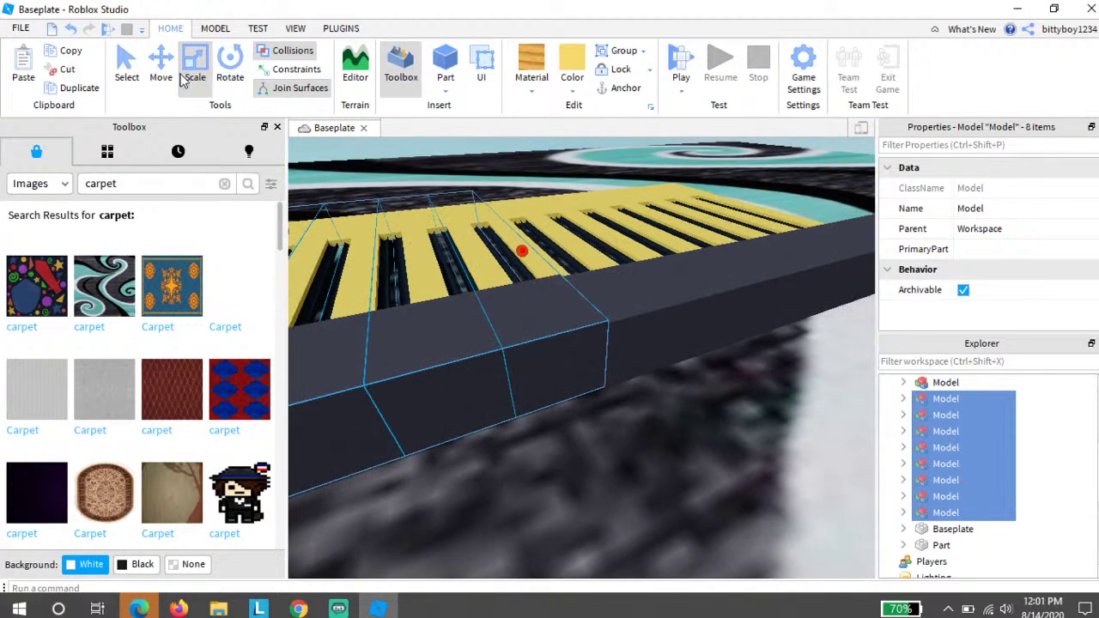
pyautogui.moveTo(501, 227); pyautogui.dragTo(504, 234, button='right')
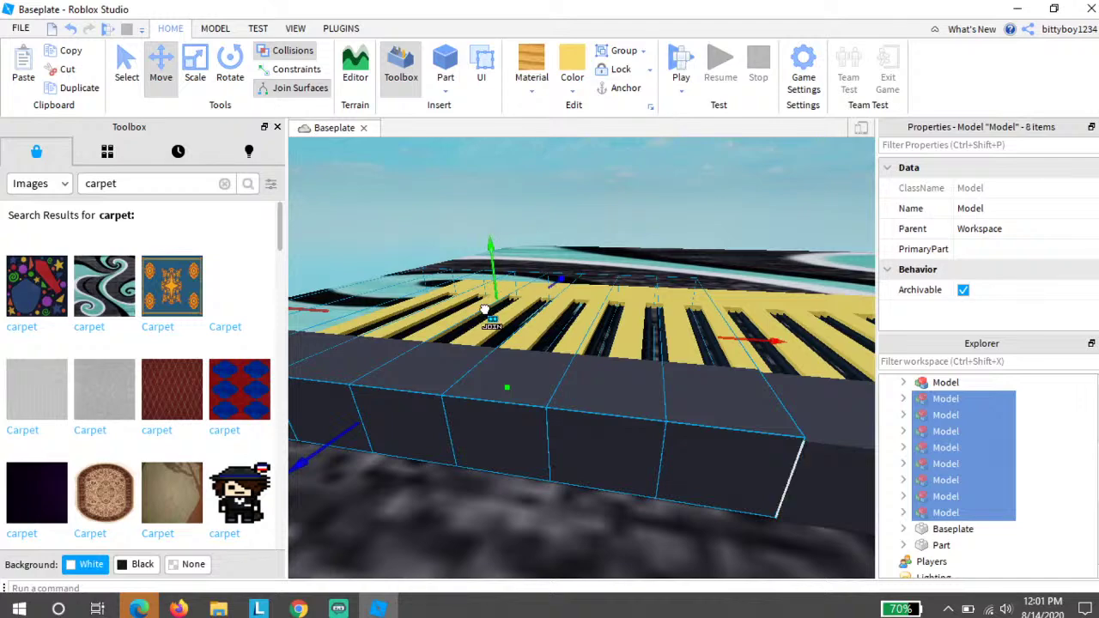
pyautogui.moveTo(540, 266); pyautogui.dragTo(540, 265, button='right')
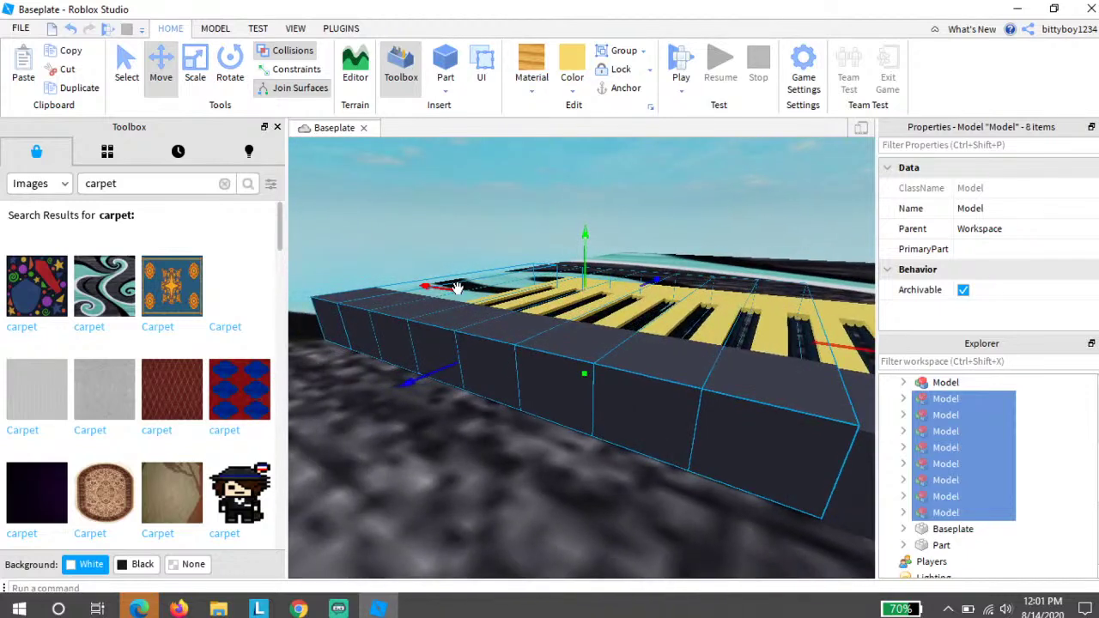
pyautogui.moveTo(458, 287); pyautogui.dragTo(497, 279, button='right')
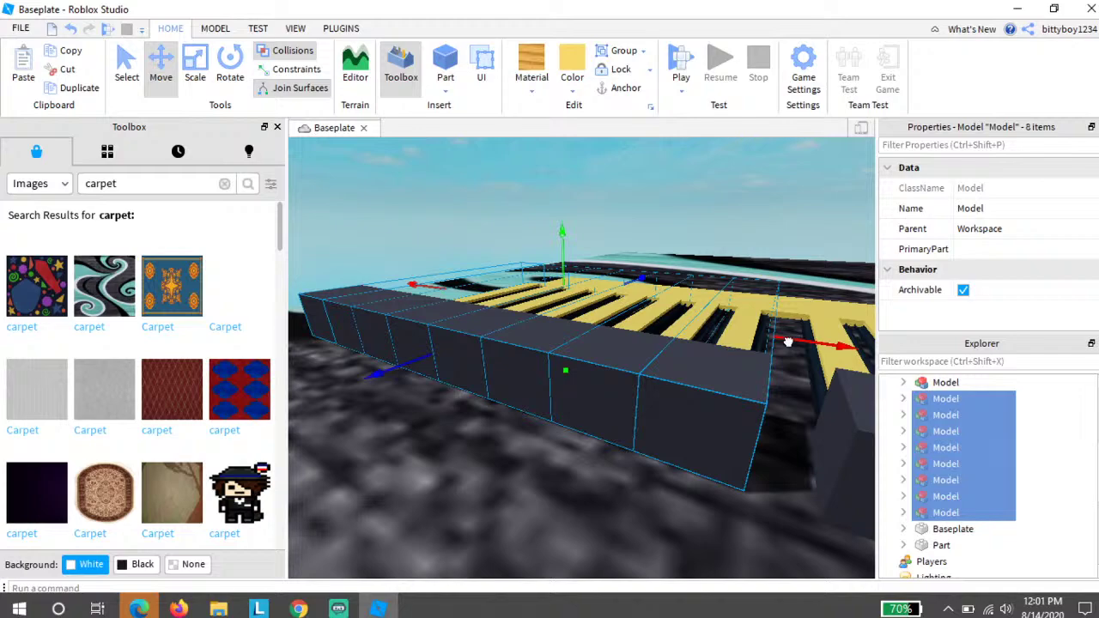
pyautogui.scroll(8, 788, 342)
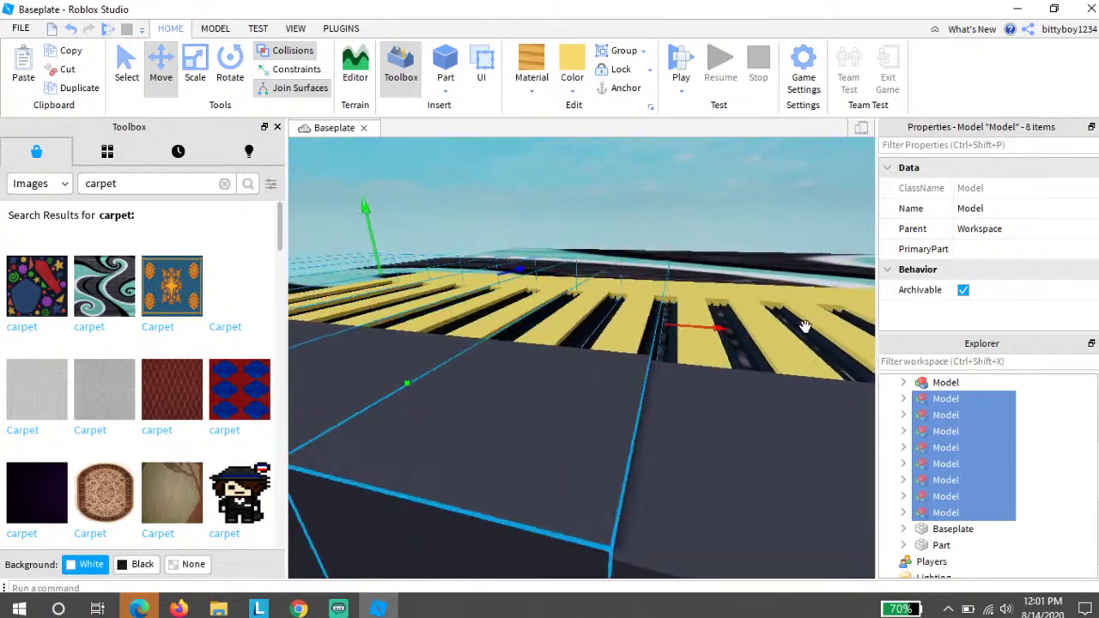
# Step: Try to move the approach floor together with the eight selected lane models along the row
pyautogui.moveTo(805, 326); pyautogui.dragTo(779, 325, button='right')
pyautogui.press('s')
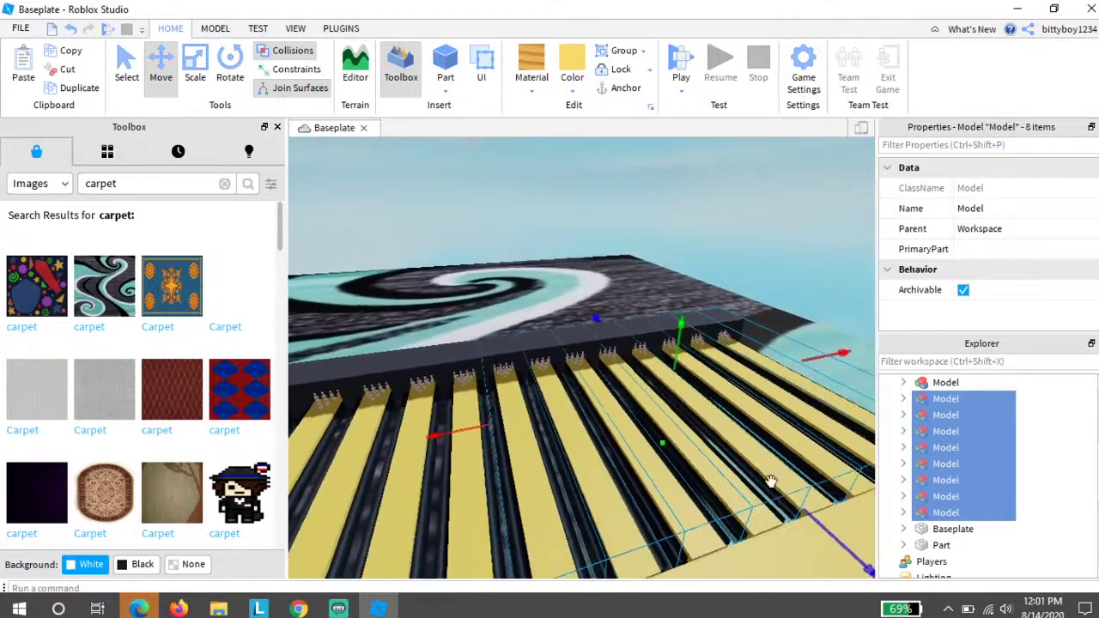
pyautogui.press('s')
pyautogui.click(684, 518)
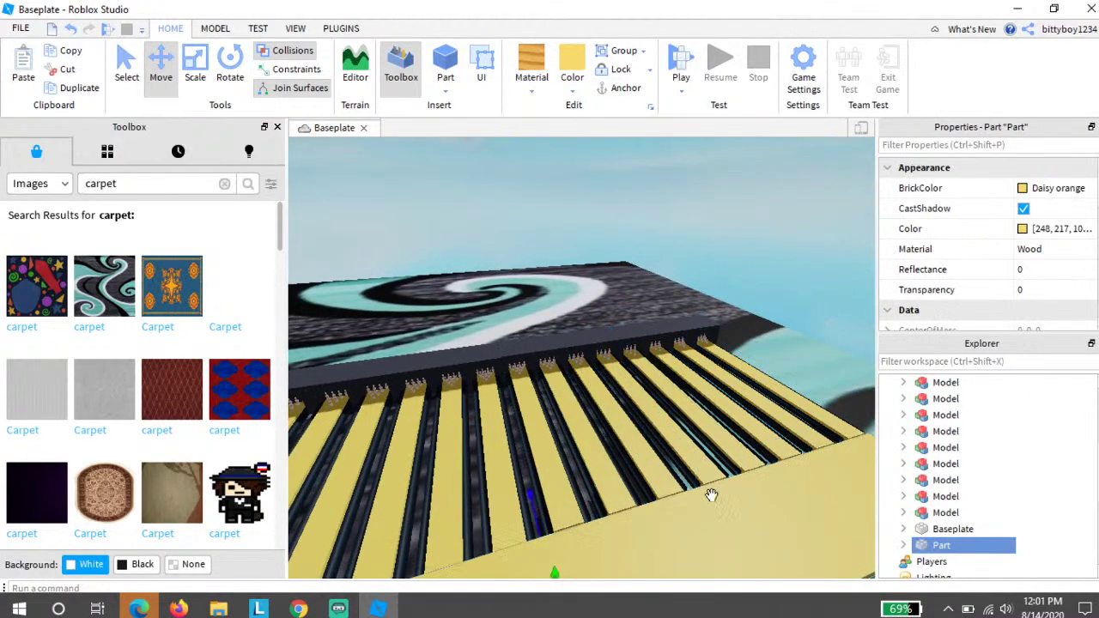
pyautogui.press('s')
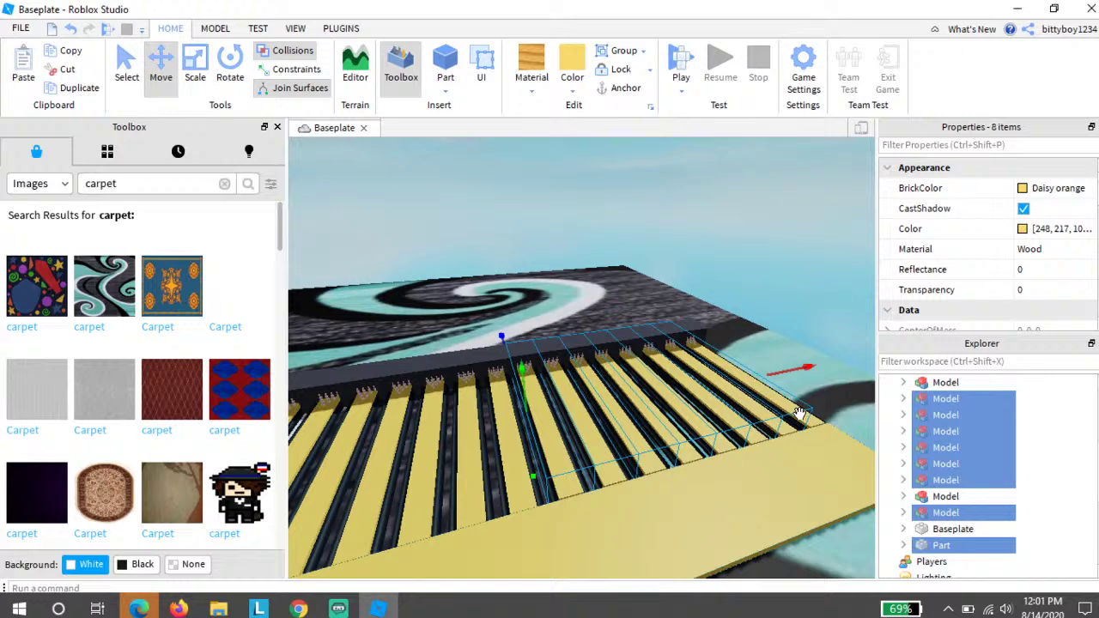
pyautogui.moveTo(668, 451)
pyautogui.mouseDown()
pyautogui.moveTo(715, 435)
pyautogui.moveTo(667, 458)
pyautogui.mouseUp()
pyautogui.moveTo(667, 458); pyautogui.dragTo(662, 461, button='right')
pyautogui.press('w')
pyautogui.press('w')
pyautogui.moveTo(658, 466); pyautogui.dragTo(603, 467)
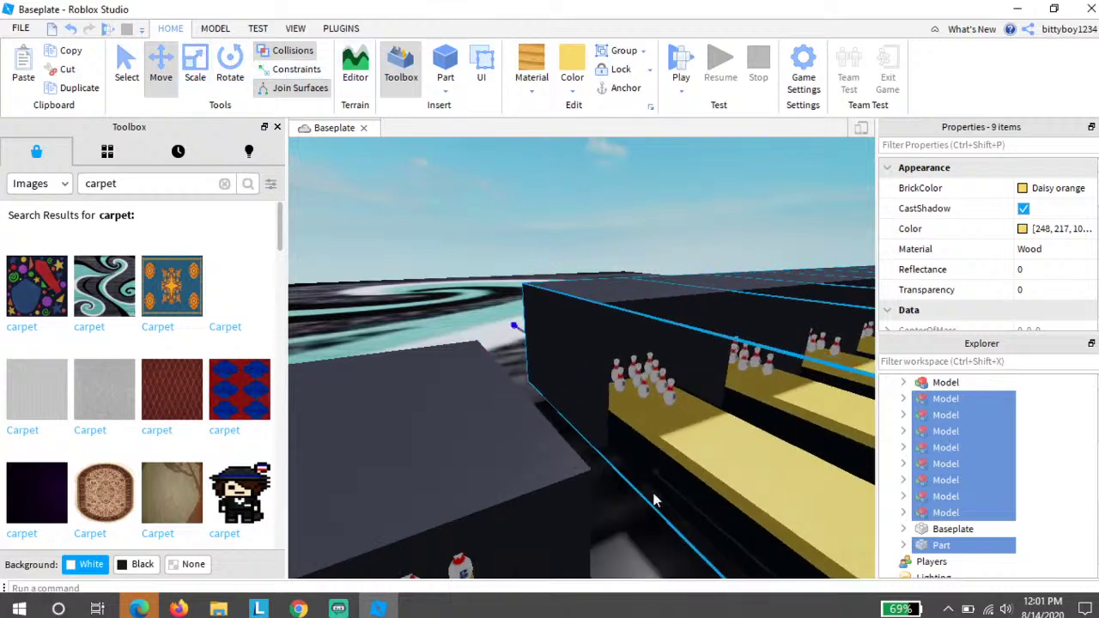
pyautogui.moveTo(627, 311); pyautogui.dragTo(716, 331)
pyautogui.moveTo(716, 332); pyautogui.dragTo(701, 320, button='right')
pyautogui.moveTo(645, 277); pyautogui.dragTo(647, 278, button='right')
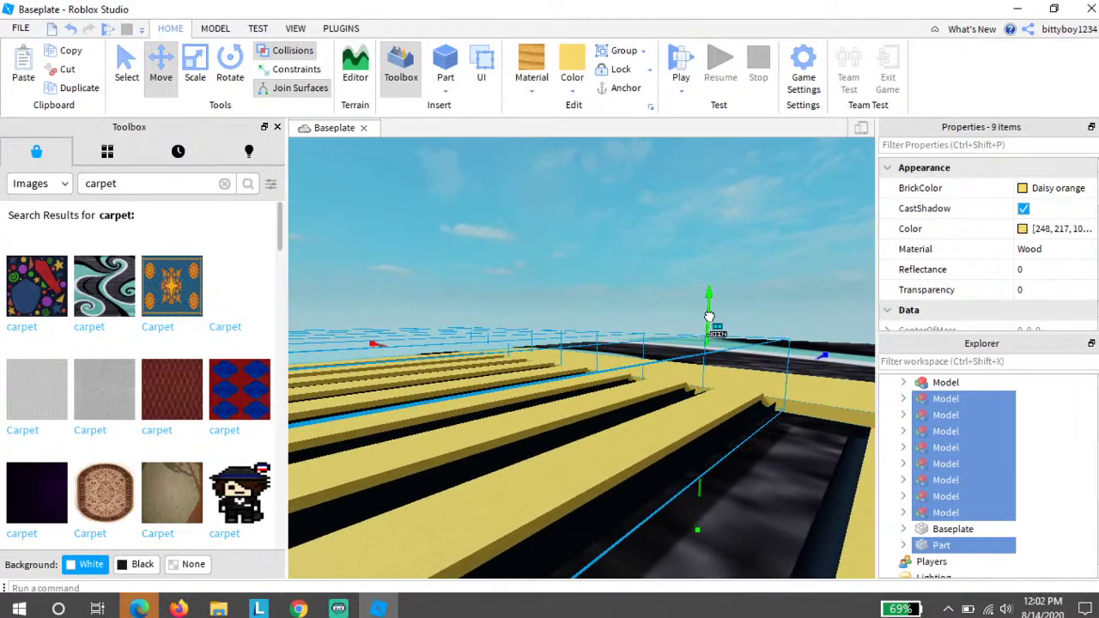
# Step: Try to reposition a single lane model beside the gap in the row
pyautogui.click(819, 449)
pyautogui.click(684, 422)
pyautogui.moveTo(684, 421); pyautogui.dragTo(676, 444, button='right')
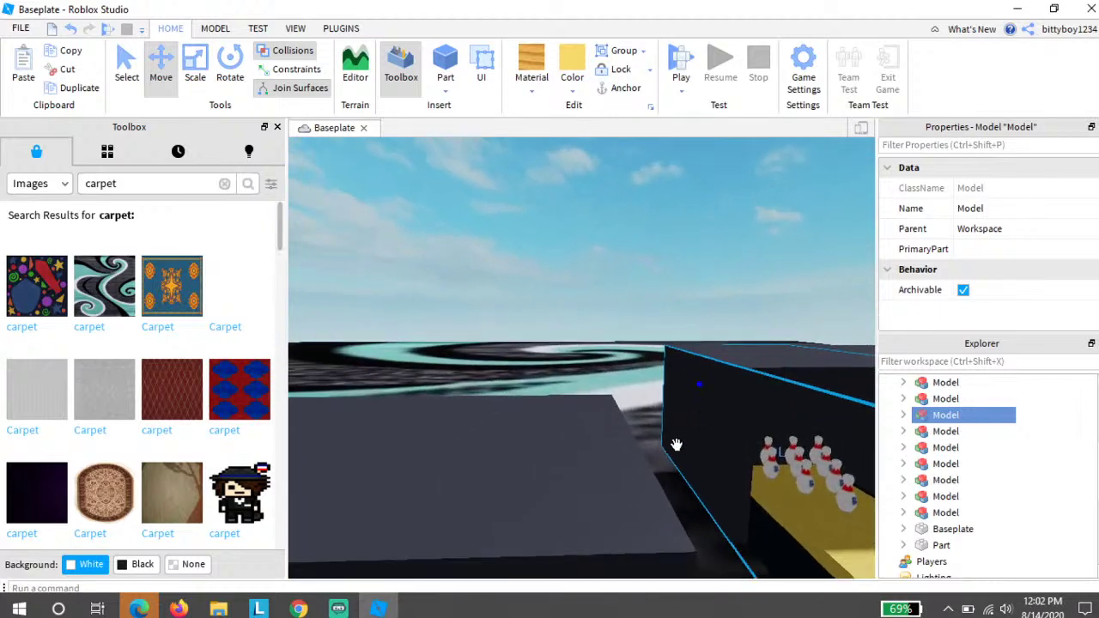
pyautogui.press('d')
pyautogui.press('s')
pyautogui.moveTo(766, 422); pyautogui.dragTo(603, 455)
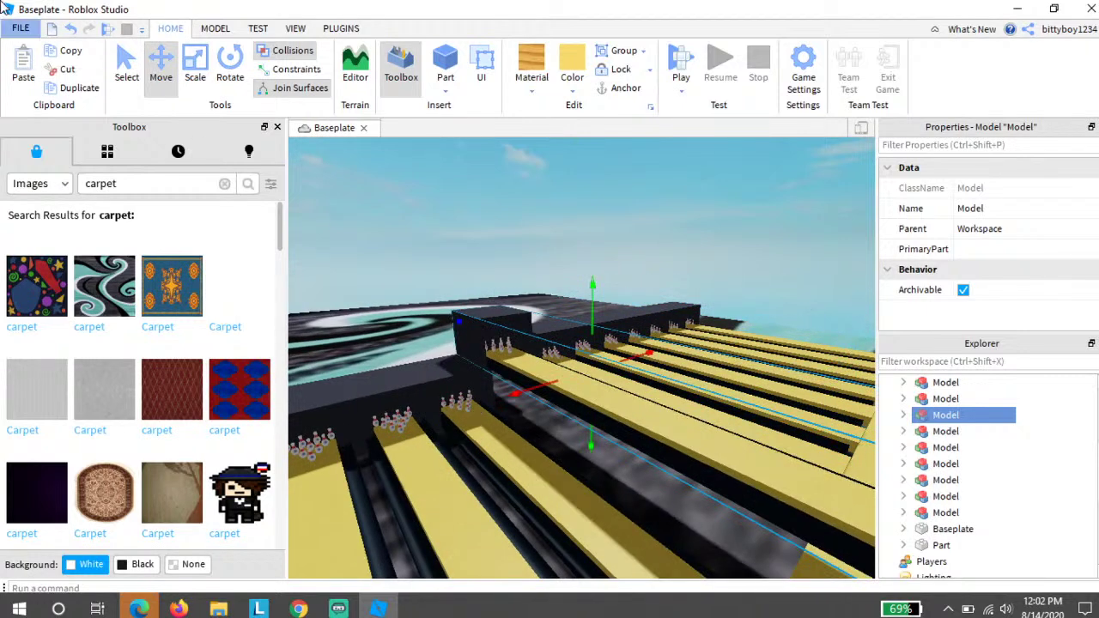
# Step: Undo the last moves of the single lane and of the lanes grouped with the approach floor
pyautogui.click(72, 29)
pyautogui.click(72, 29)
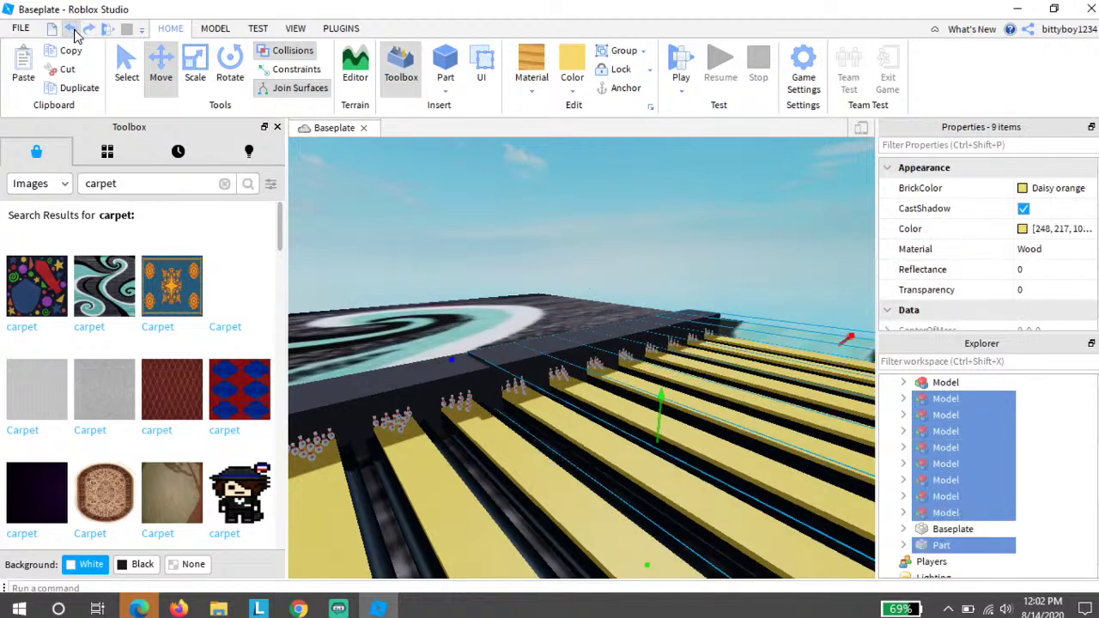
pyautogui.click(73, 29)
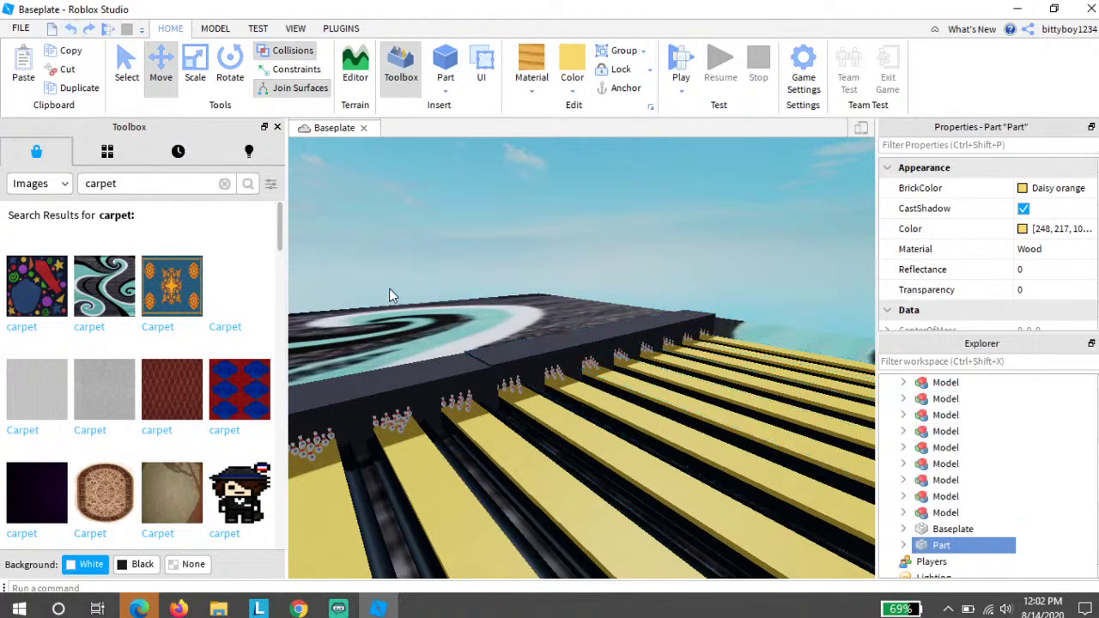
# Step: Adjust the approach floor's thickness with the Scale tool to match the height of the lane surfaces
pyautogui.scroll(5, 503, 351)
pyautogui.moveTo(566, 371); pyautogui.dragTo(574, 407, button='right')
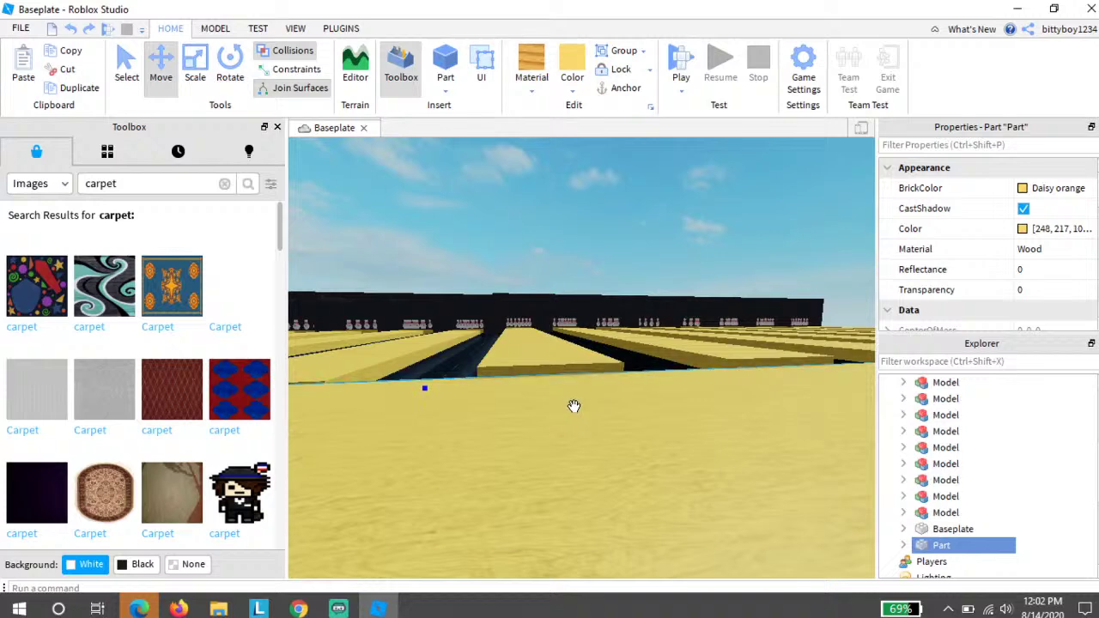
pyautogui.press('s')
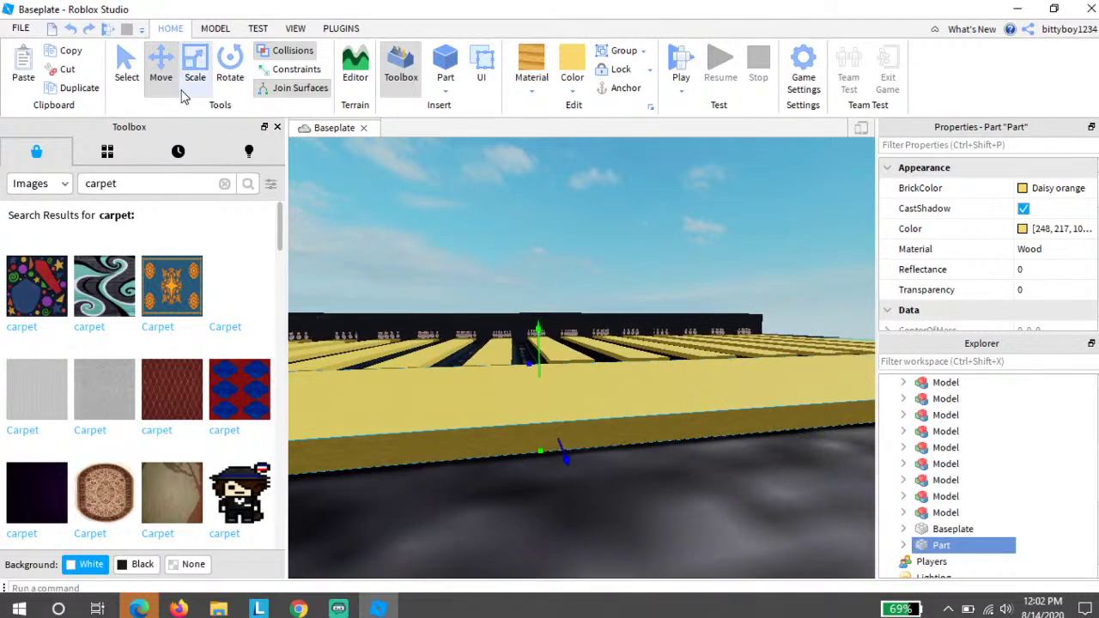
pyautogui.click(184, 92)
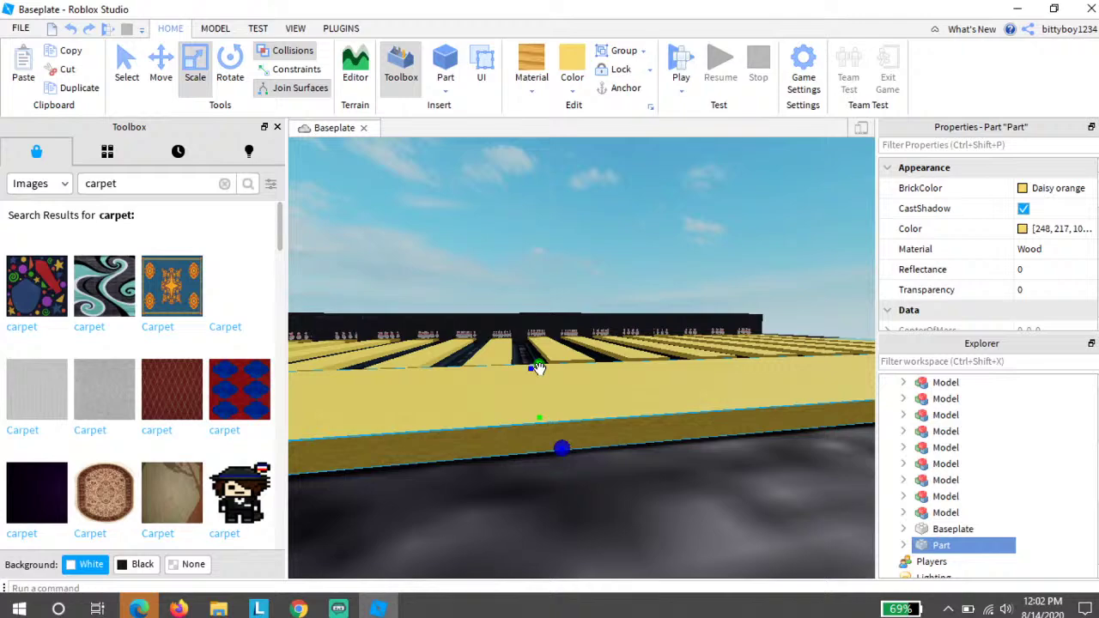
pyautogui.moveTo(539, 365); pyautogui.dragTo(537, 360)
pyautogui.press('w')
pyautogui.moveTo(537, 361); pyautogui.dragTo(538, 360, button='right')
pyautogui.press('w')
pyautogui.press('w')
pyautogui.moveTo(733, 324); pyautogui.dragTo(742, 336)
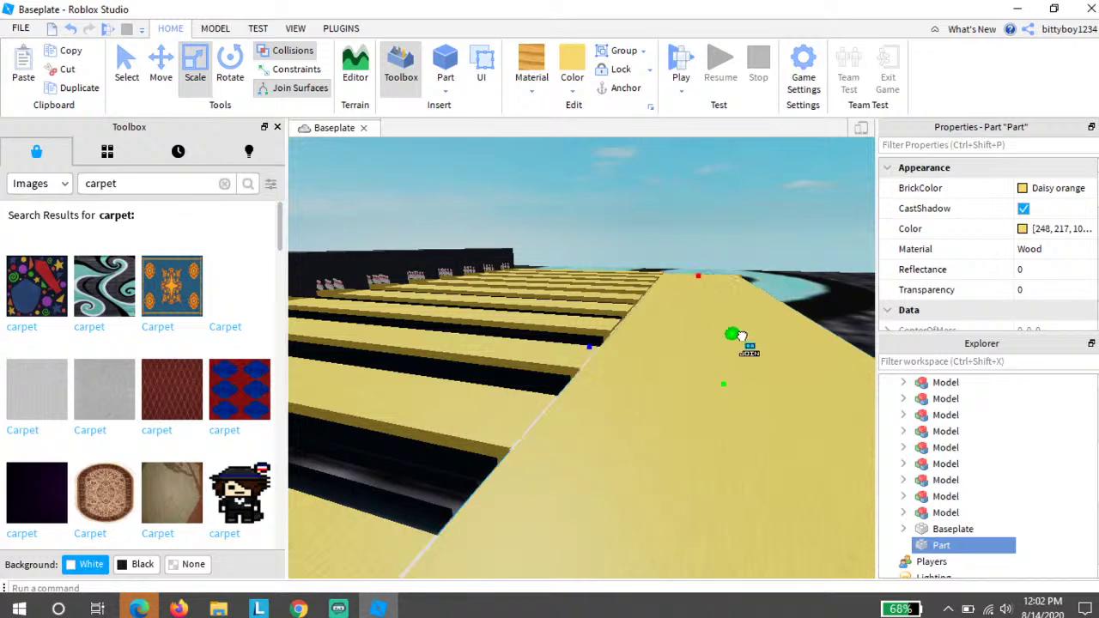
# Step: Switch to the YouTube live stream page in Chrome to check its chat, and return to Roblox Studio
pyautogui.moveTo(300, 609)
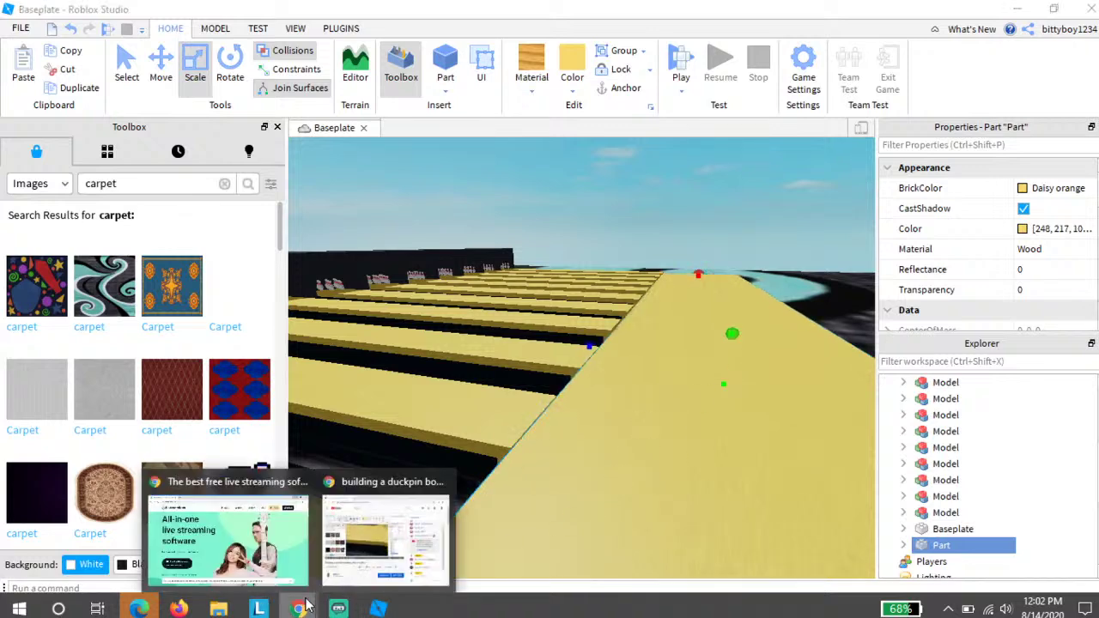
pyautogui.click(455, 490)
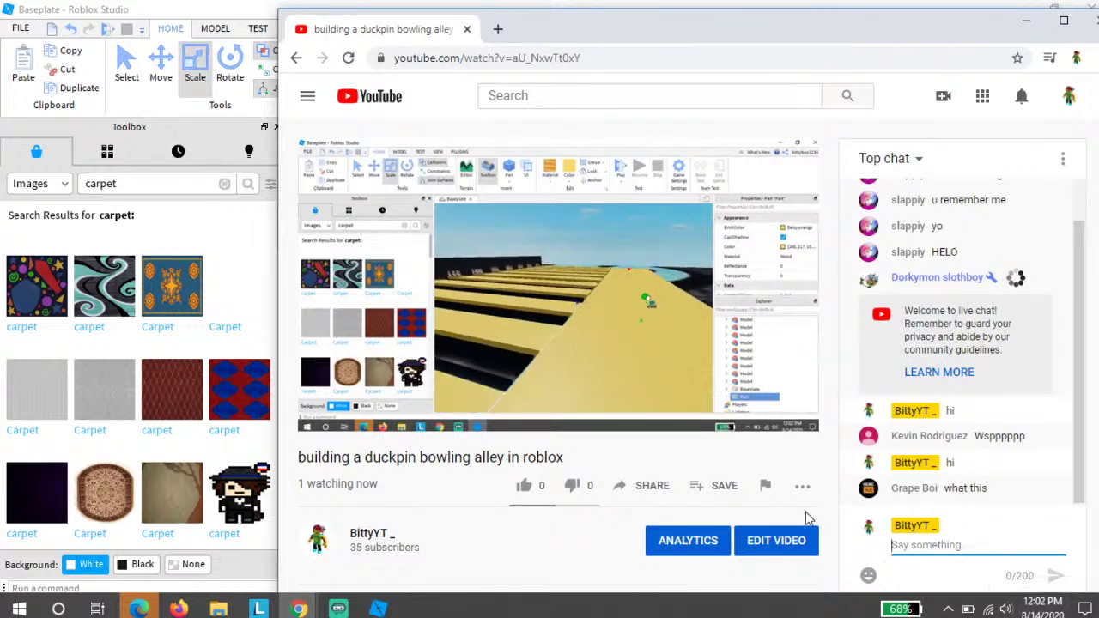
pyautogui.click(377, 607)
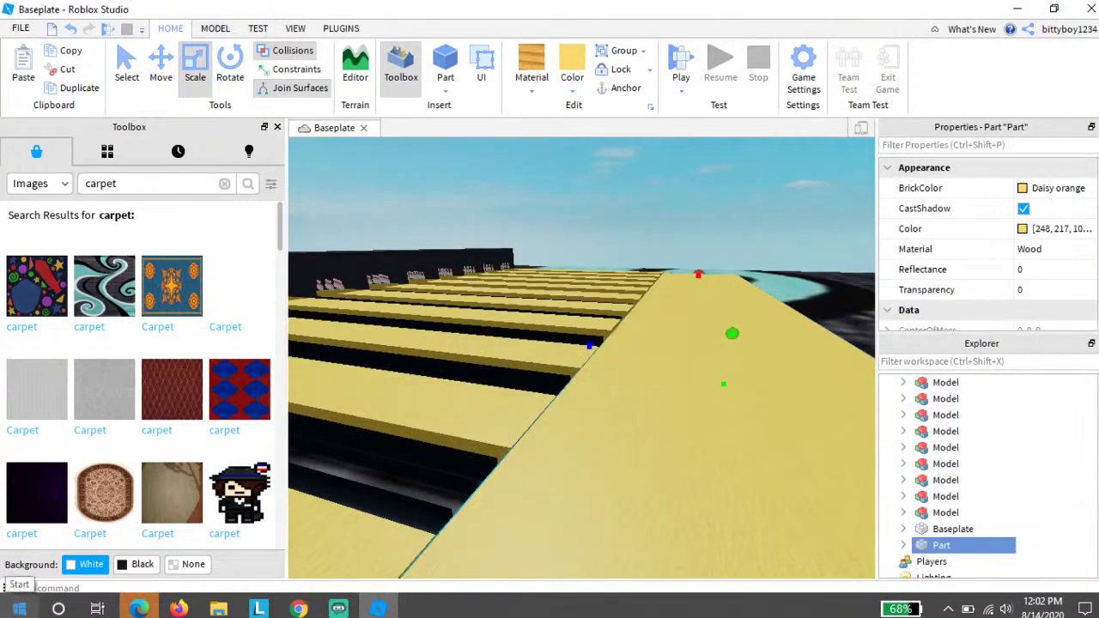
# Step: Insert a block part on the carpeted baseplate just outside the end of the approach floor
pyautogui.press('w')
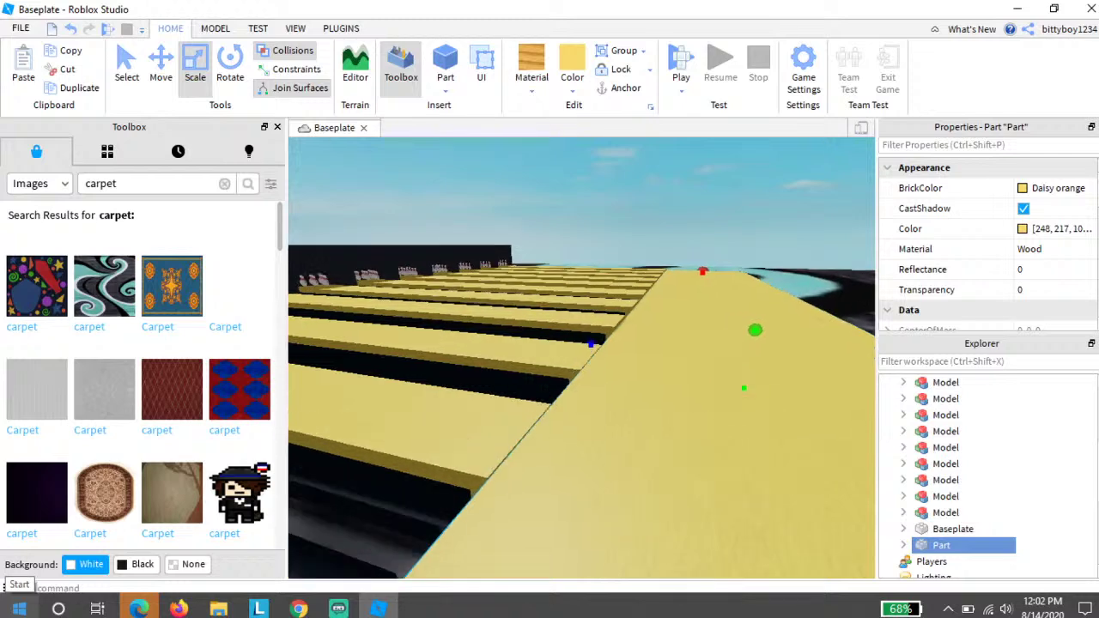
pyautogui.moveTo(446, 463); pyautogui.dragTo(444, 461, button='right')
pyautogui.press('w')
pyautogui.press('w')
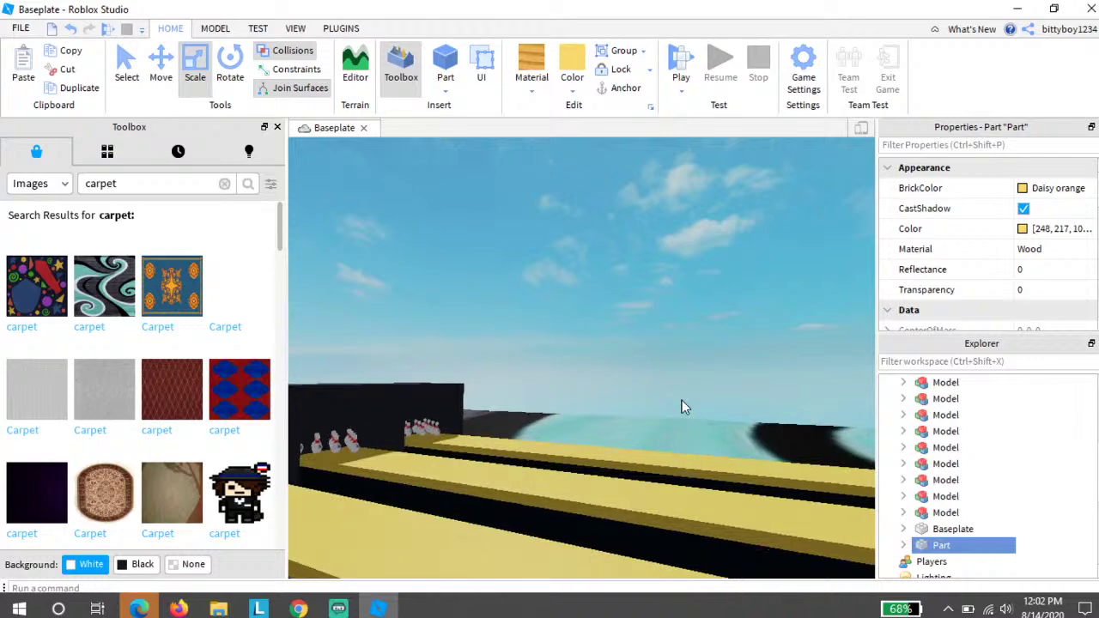
pyautogui.moveTo(685, 400)
pyautogui.mouseDown(button='right')
pyautogui.moveTo(703, 389)
pyautogui.moveTo(679, 411)
pyautogui.mouseUp(button='right')
pyautogui.press('w')
pyautogui.press('a')
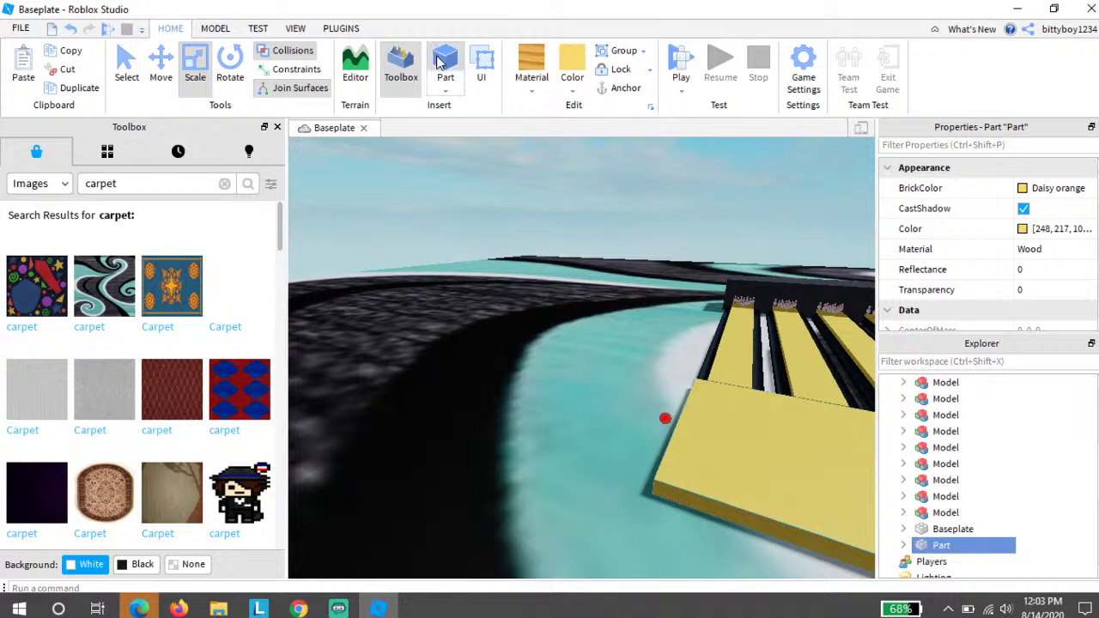
pyautogui.click(439, 62)
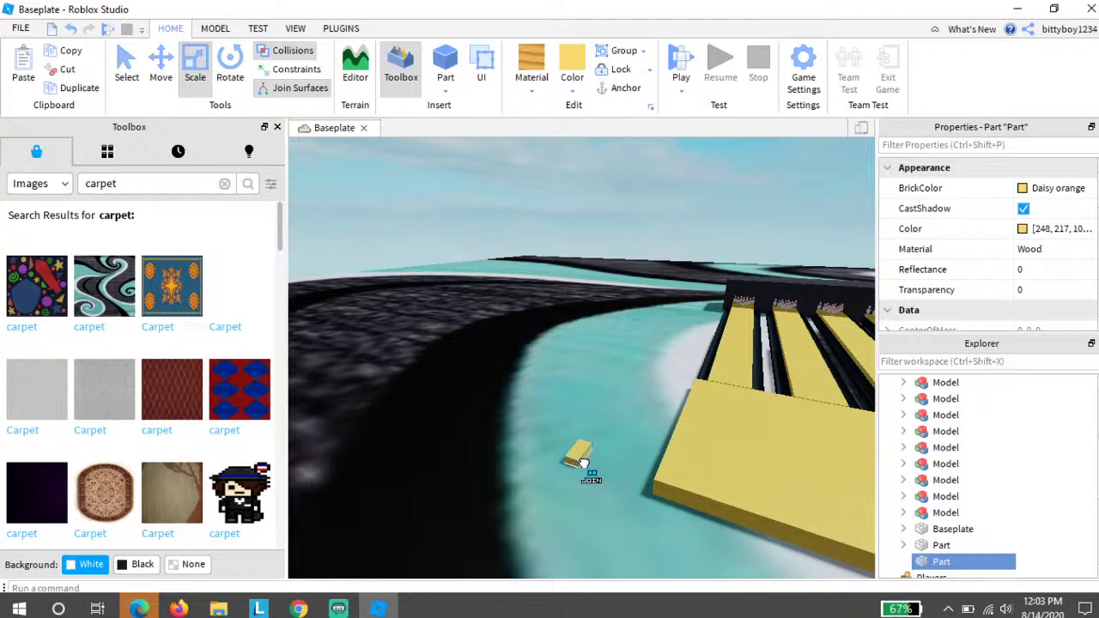
pyautogui.moveTo(635, 452); pyautogui.dragTo(674, 470, button='right')
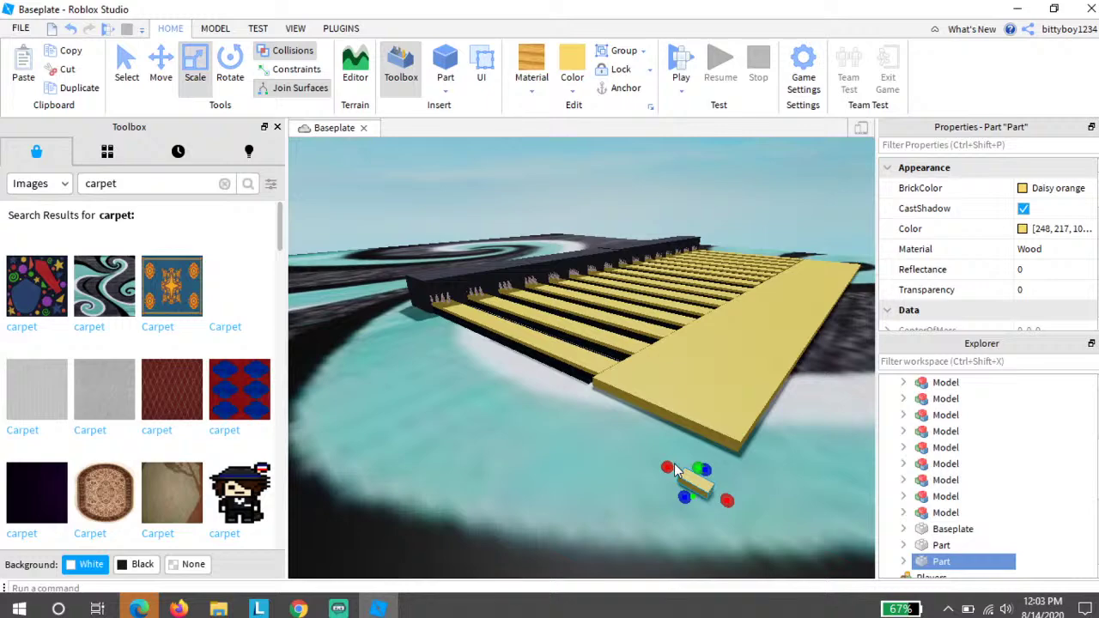
# Step: Stretch the block into a long bar parallel to the outermost lane, reaching past the pin end
pyautogui.moveTo(667, 467); pyautogui.dragTo(433, 331)
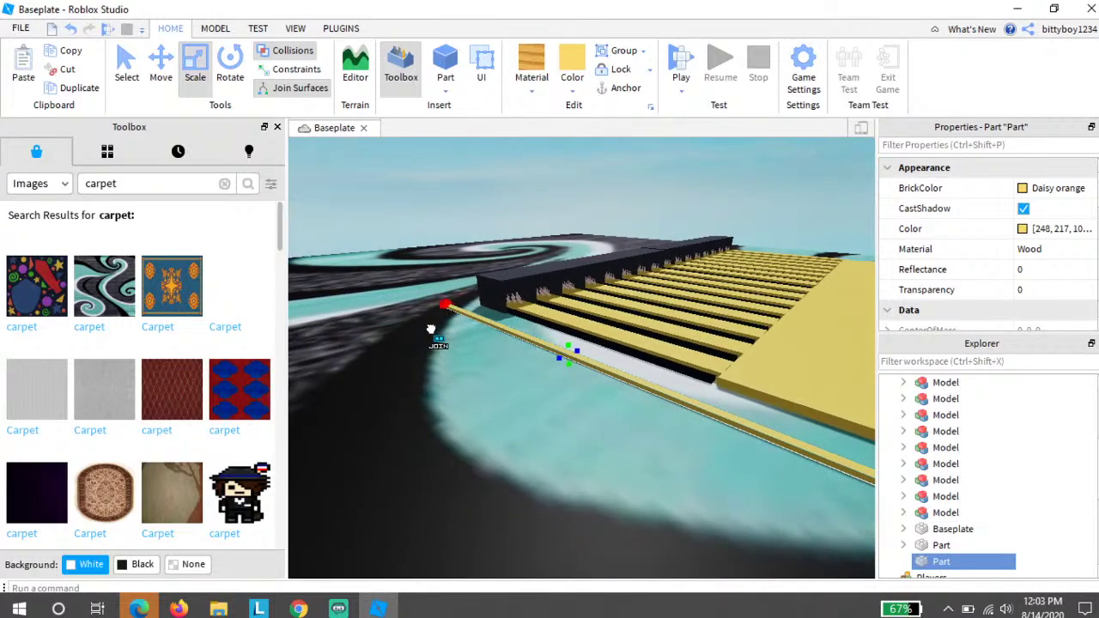
pyautogui.moveTo(445, 309)
pyautogui.mouseDown(button='right')
pyautogui.moveTo(481, 312)
pyautogui.moveTo(436, 312)
pyautogui.mouseUp(button='right')
pyautogui.press('w')
pyautogui.press('a')
pyautogui.press('s')
pyautogui.moveTo(403, 490)
pyautogui.mouseDown()
pyautogui.moveTo(374, 488)
pyautogui.moveTo(389, 486)
pyautogui.mouseUp()
# Step: Duplicate the long bar, turn the copy perpendicular to it, and place it behind the pin end of the lanes
pyautogui.click(375, 493)
pyautogui.click(390, 495)
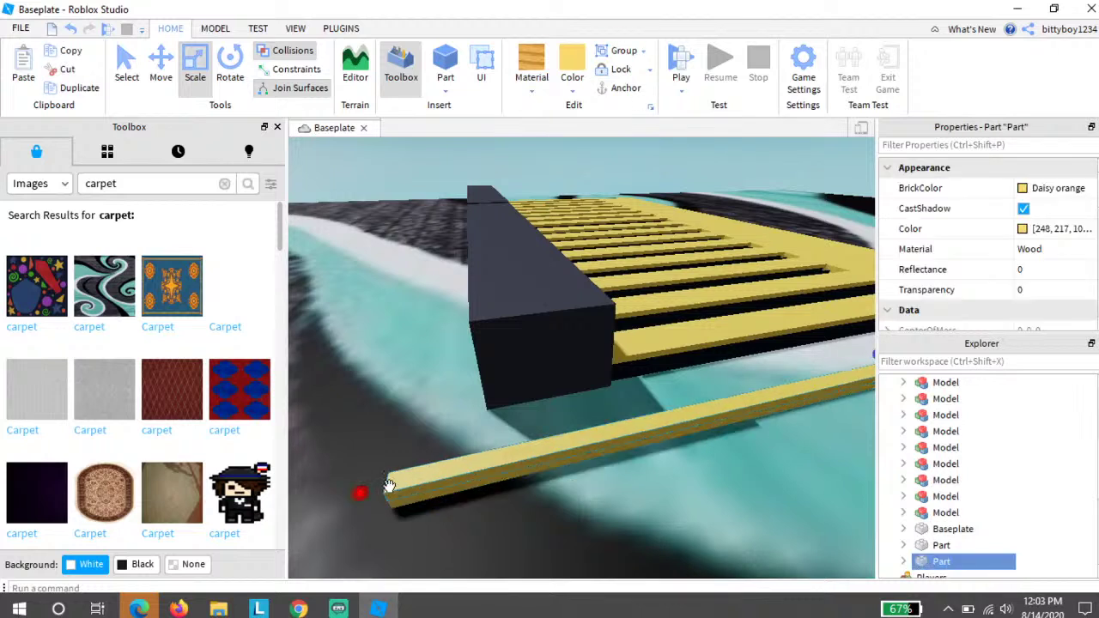
pyautogui.moveTo(465, 463); pyautogui.dragTo(766, 372)
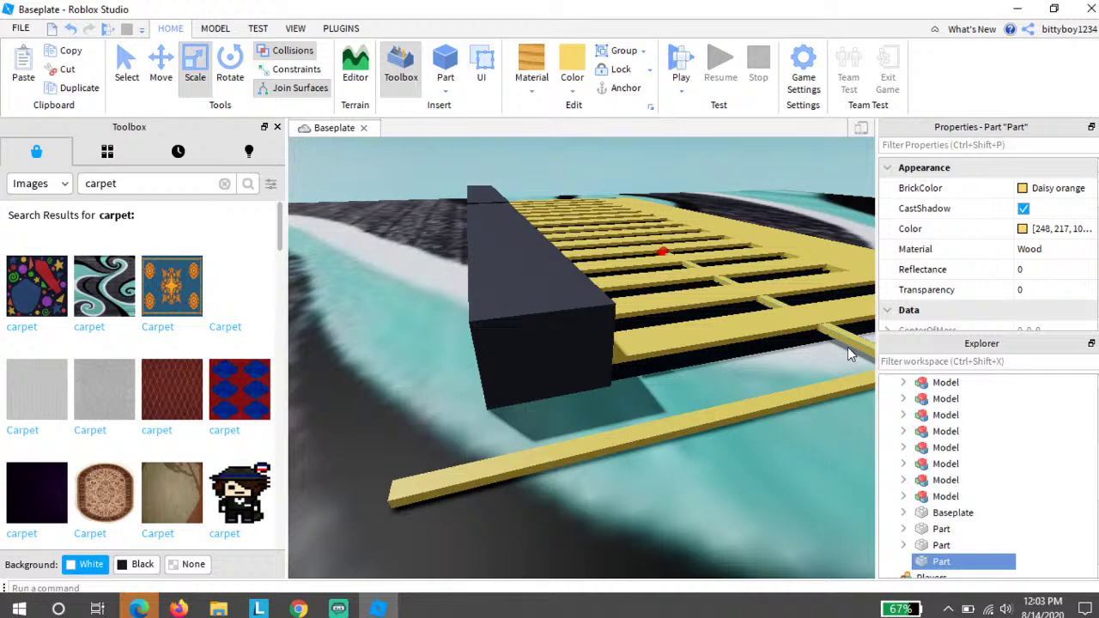
pyautogui.moveTo(848, 347); pyautogui.dragTo(526, 396)
pyautogui.press('a')
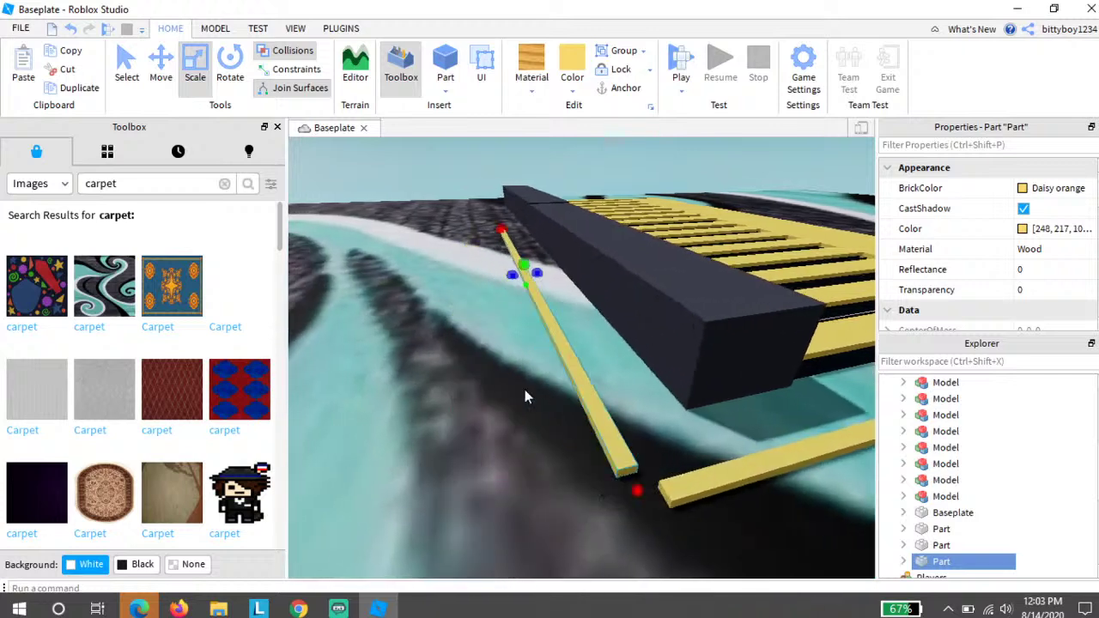
# Step: Stretch the bar behind the pin end at both ends so it meets the side bar's corner and reaches past the lane at the far side
pyautogui.moveTo(606, 446); pyautogui.dragTo(637, 487)
pyautogui.moveTo(625, 473); pyautogui.dragTo(624, 472, button='right')
pyautogui.press('a')
pyautogui.press('a')
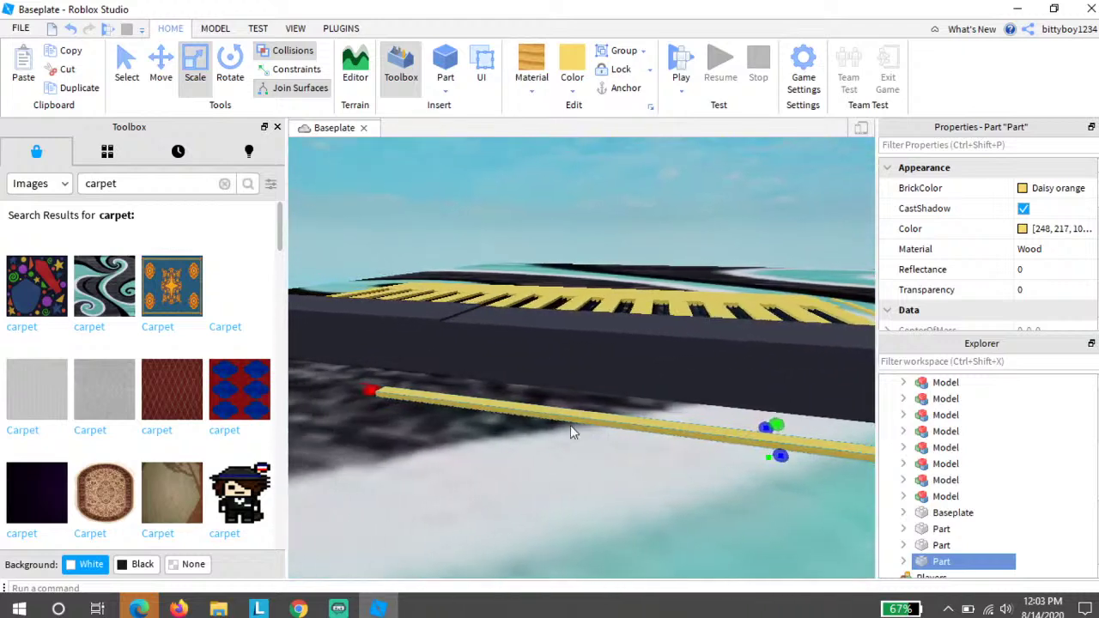
pyautogui.press('a')
pyautogui.moveTo(547, 389); pyautogui.dragTo(369, 367)
pyautogui.moveTo(369, 369); pyautogui.dragTo(427, 350, button='right')
pyautogui.press('a')
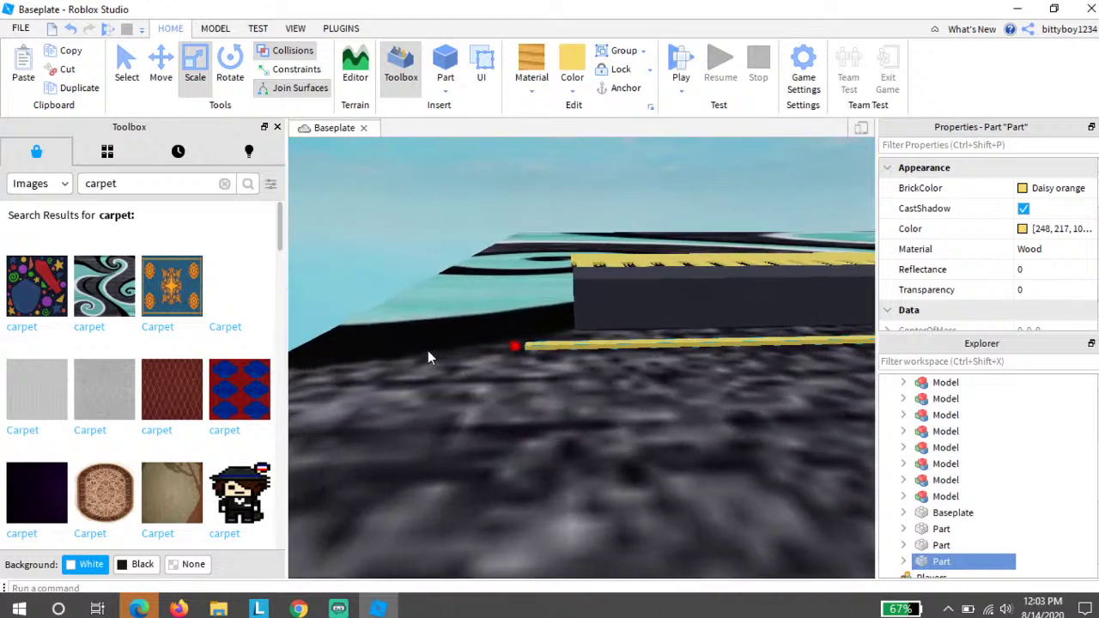
# Step: Duplicate the rear bar, turn the copy perpendicular, and place it along the open side of the lanes, reaching past the approach floor
pyautogui.hotkey('ctrl', 'd')
pyautogui.moveTo(598, 361); pyautogui.dragTo(664, 341, button='right')
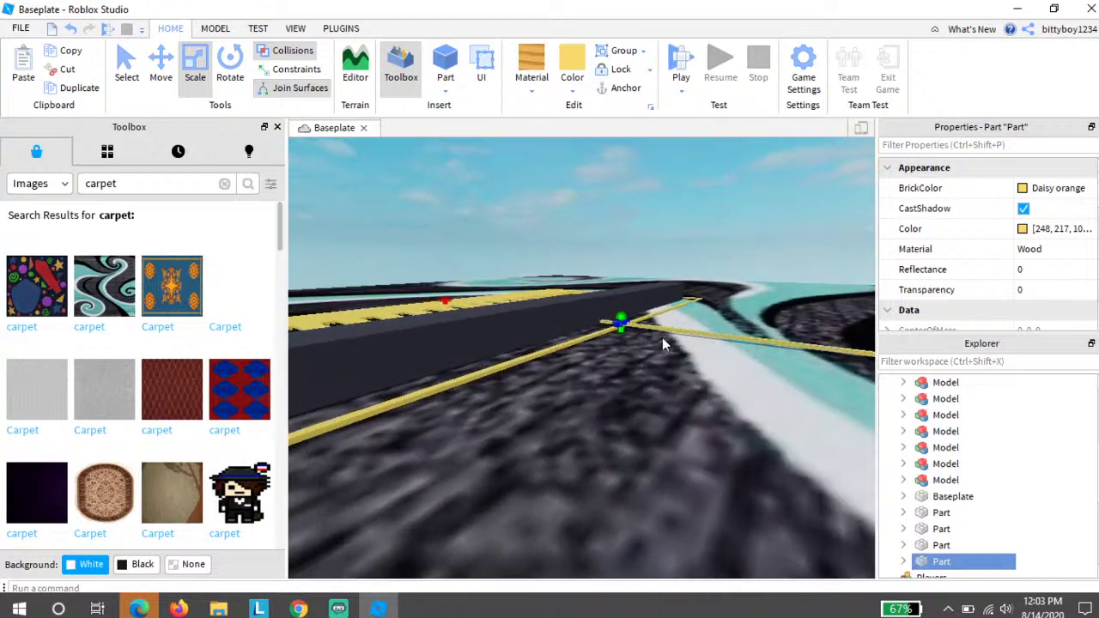
pyautogui.moveTo(670, 332); pyautogui.dragTo(360, 359)
pyautogui.press('a')
pyautogui.moveTo(355, 420); pyautogui.dragTo(343, 407, button='right')
pyautogui.press('w')
# Step: Duplicate the new side bar, turn the copy perpendicular, and join it to the bar's end across the carpet behind the approach floor
pyautogui.press('s')
pyautogui.press('a')
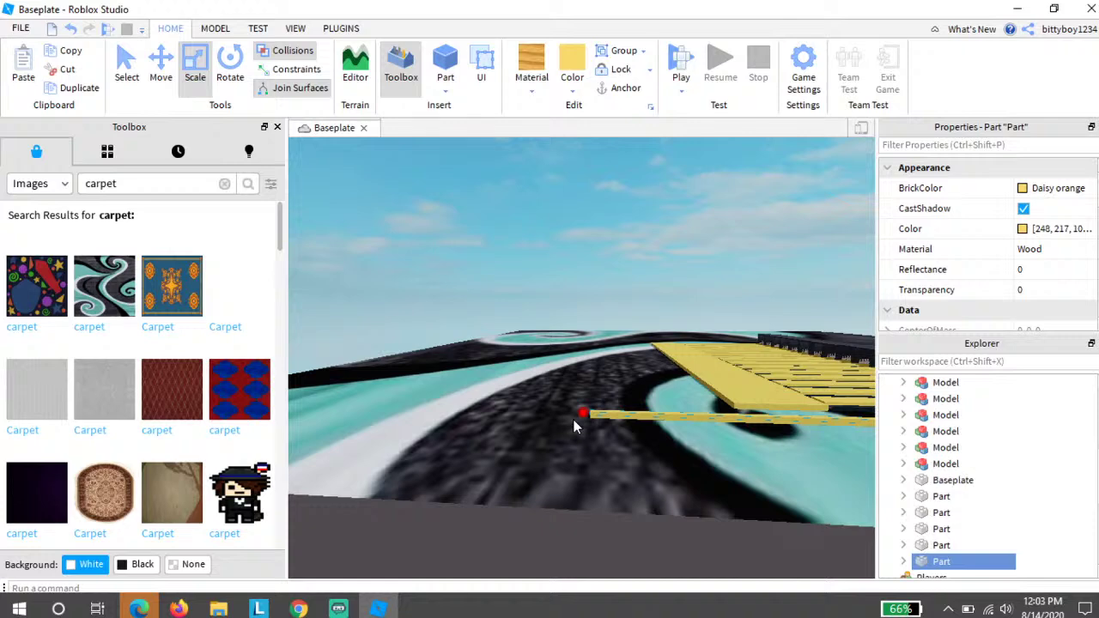
pyautogui.moveTo(686, 431); pyautogui.dragTo(686, 431, button='right')
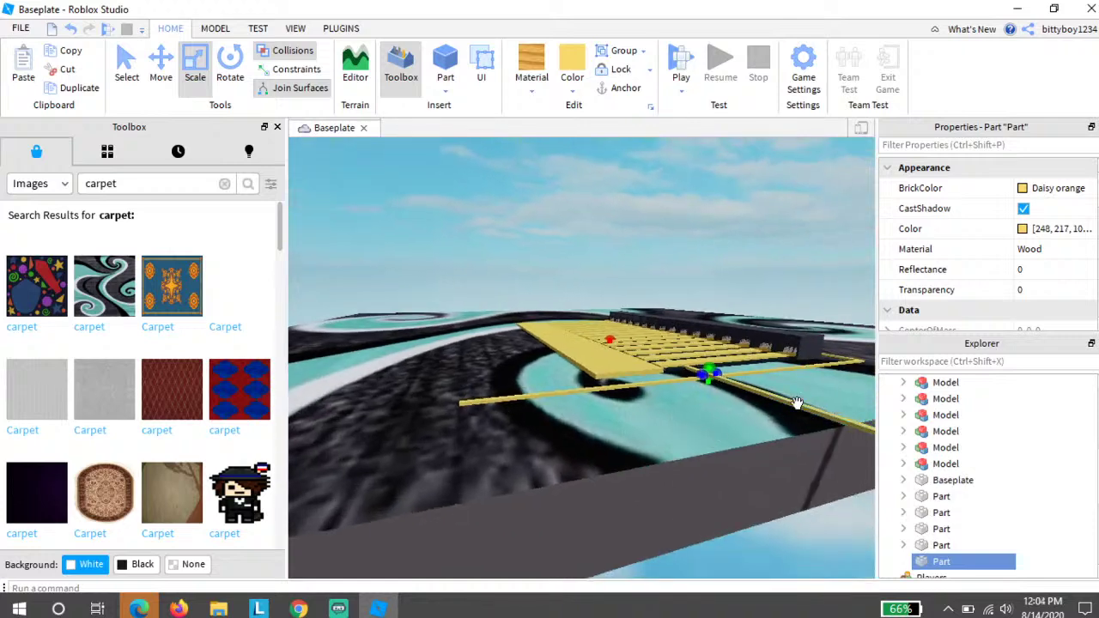
pyautogui.moveTo(654, 355); pyautogui.dragTo(469, 369)
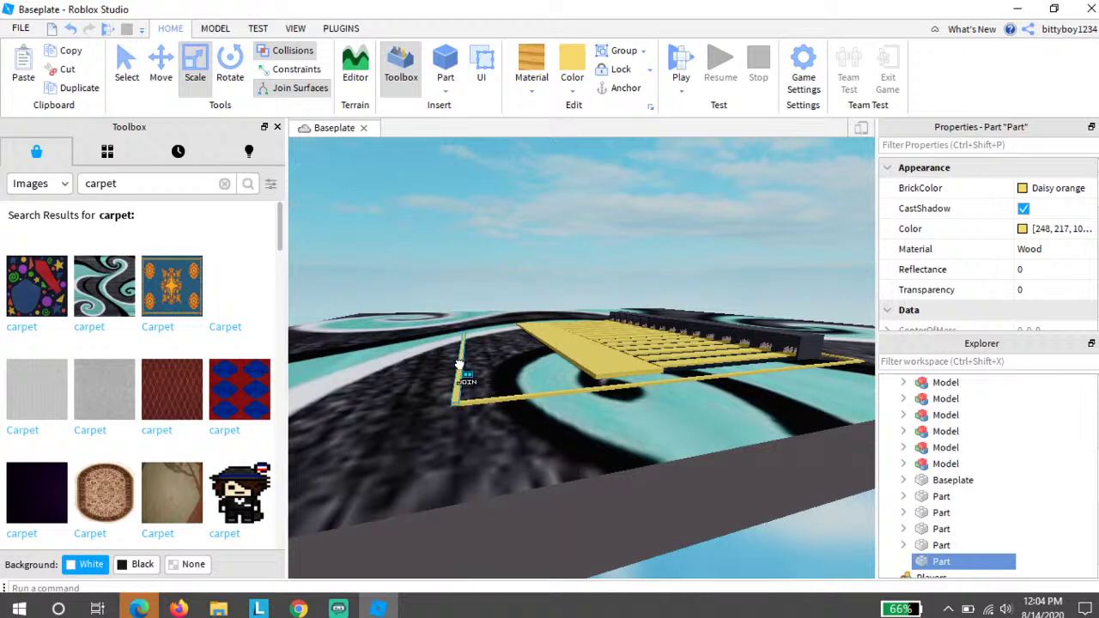
# Step: Scale the bar behind the approach floor upward into a tall wall
pyautogui.press('w')
pyautogui.press('a')
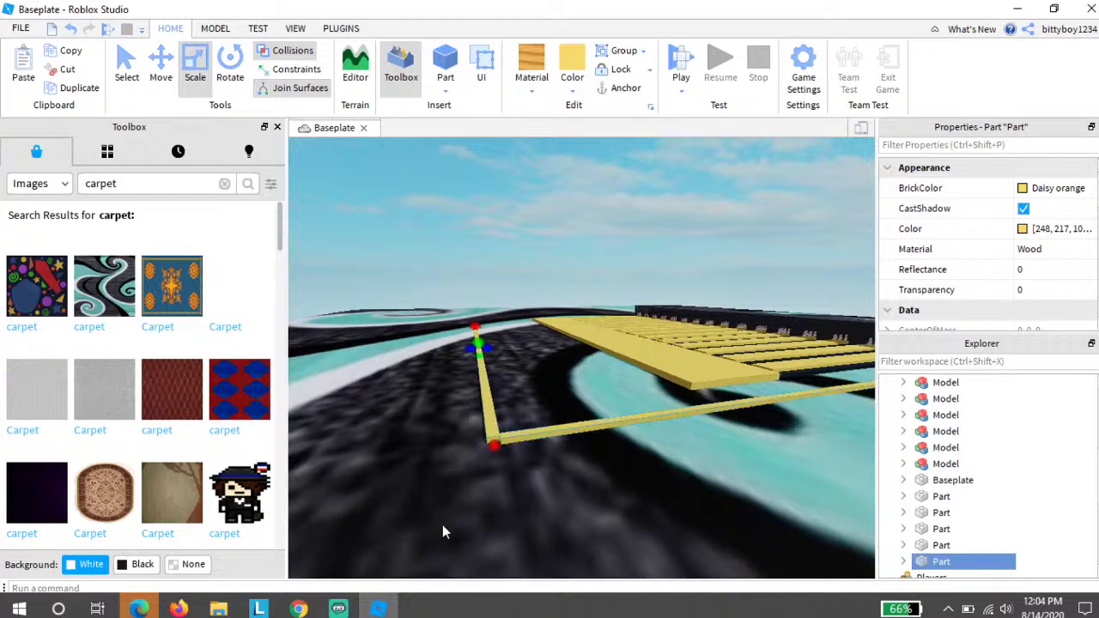
pyautogui.moveTo(547, 420); pyautogui.dragTo(561, 426, button='right')
pyautogui.press('s')
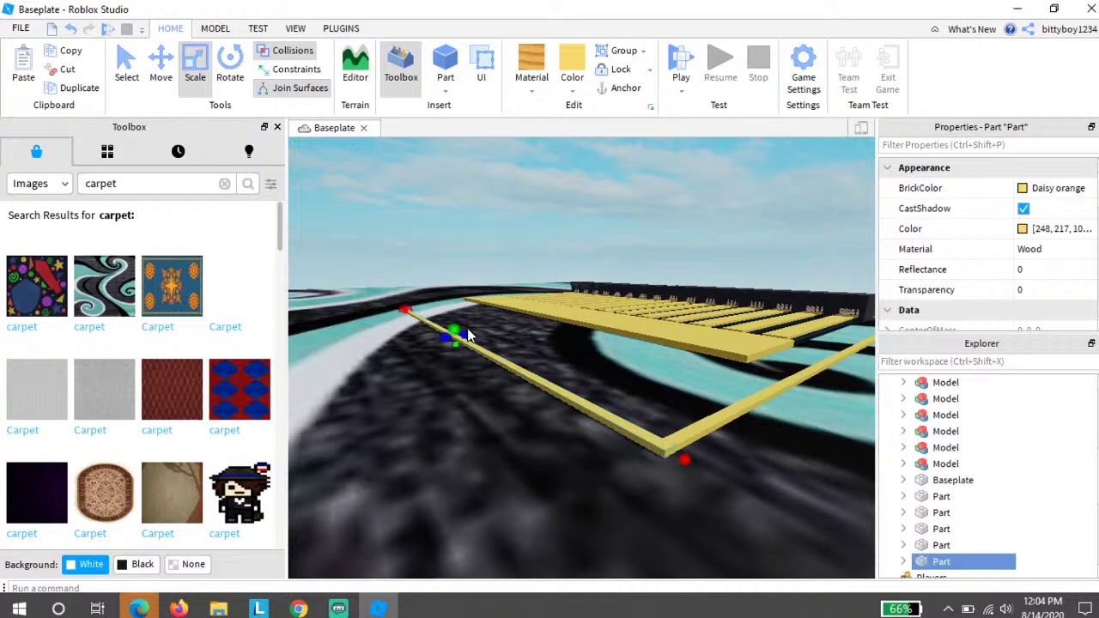
pyautogui.moveTo(454, 335); pyautogui.dragTo(469, 161)
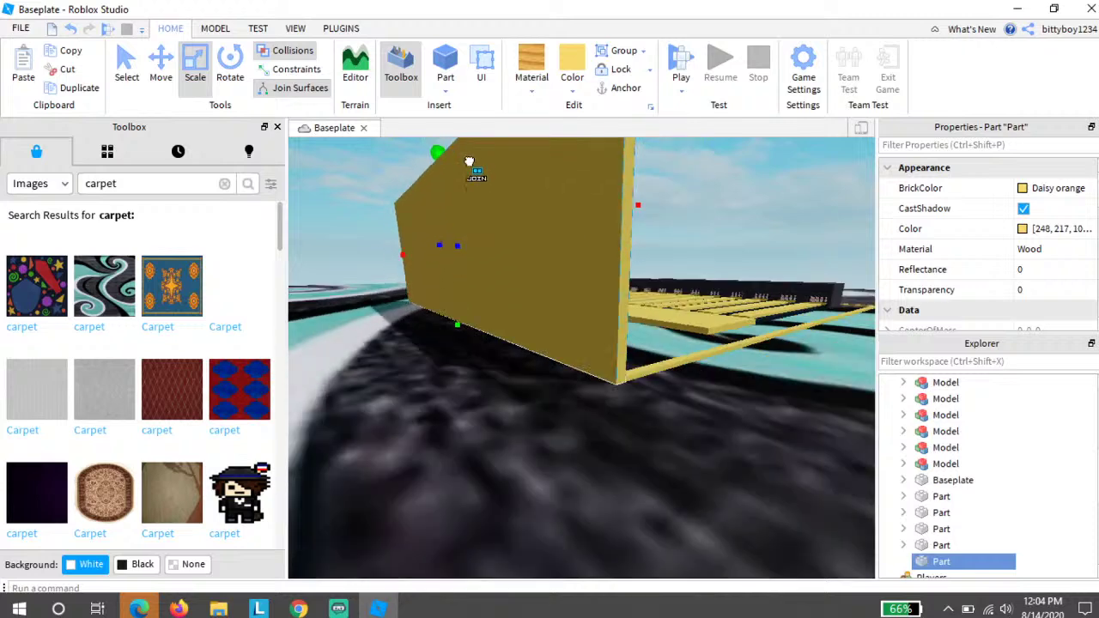
# Step: Scale the newest side bar, parallel to the lanes, upward into a tall wall
pyautogui.moveTo(484, 129); pyautogui.dragTo(480, 478, button='right')
pyautogui.click(481, 478)
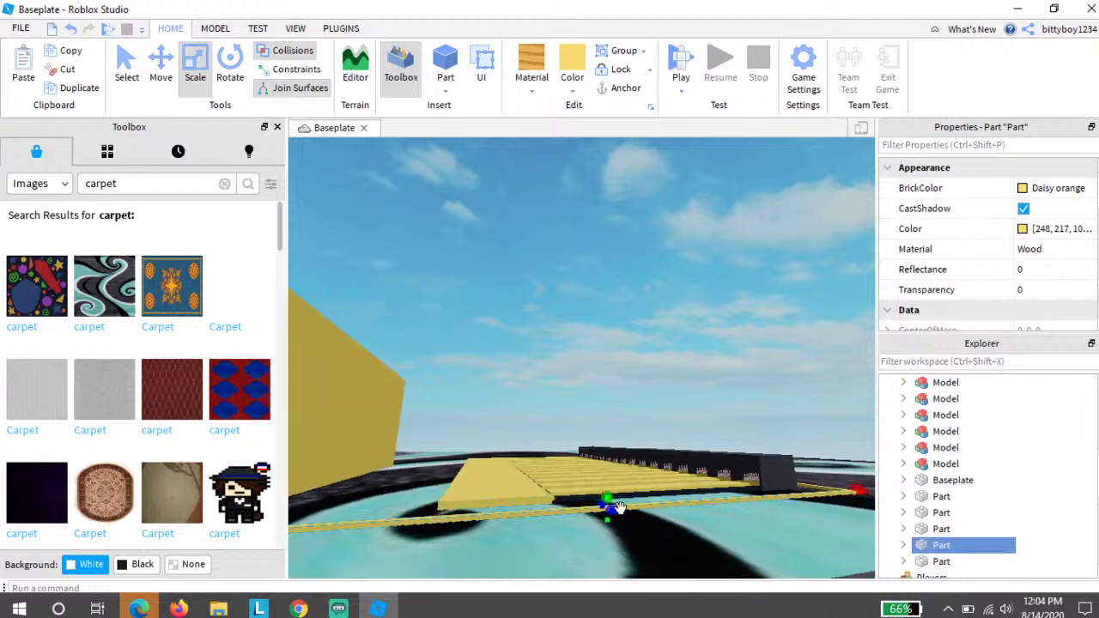
pyautogui.moveTo(607, 498); pyautogui.dragTo(572, 331)
# Step: Scale the bar behind the pin end upward until its height matches the adjoining side wall
pyautogui.moveTo(624, 396); pyautogui.dragTo(795, 452, button='right')
pyautogui.moveTo(507, 356); pyautogui.dragTo(507, 356, button='right')
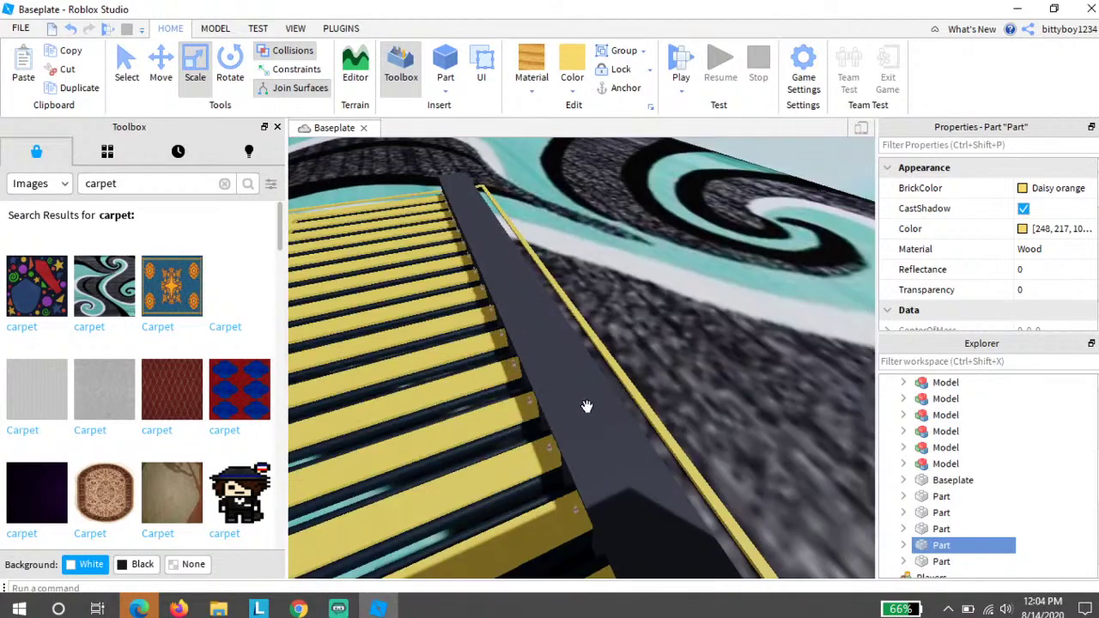
pyautogui.click(638, 393)
pyautogui.moveTo(544, 259); pyautogui.dragTo(544, 258)
pyautogui.moveTo(544, 258); pyautogui.dragTo(544, 258, button='right')
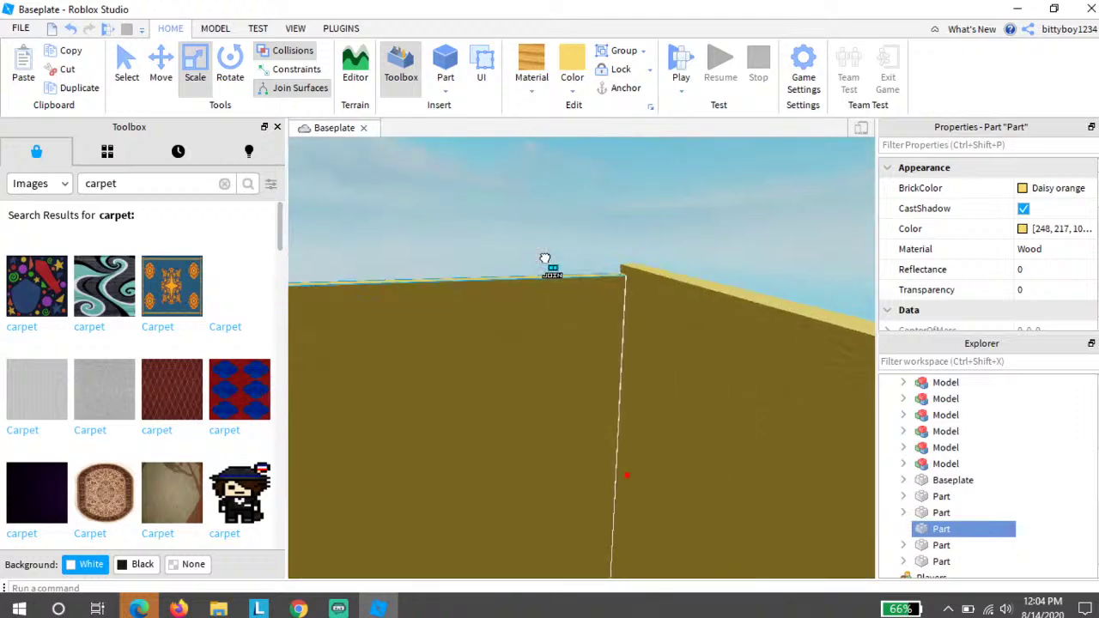
pyautogui.moveTo(545, 259); pyautogui.dragTo(544, 258)
pyautogui.moveTo(544, 258); pyautogui.dragTo(517, 287, button='right')
# Step: Scale the remaining side bar upward into a wall as tall as the others
pyautogui.click(516, 287)
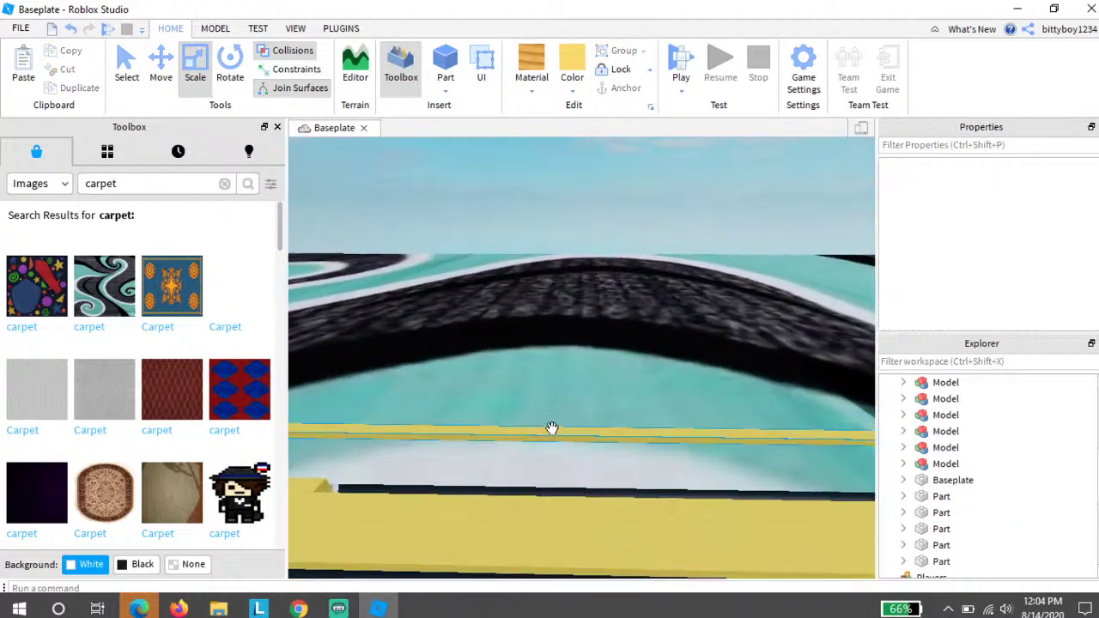
pyautogui.click(552, 422)
pyautogui.moveTo(606, 412); pyautogui.dragTo(609, 372)
pyautogui.moveTo(609, 378); pyautogui.dragTo(608, 373, button='right')
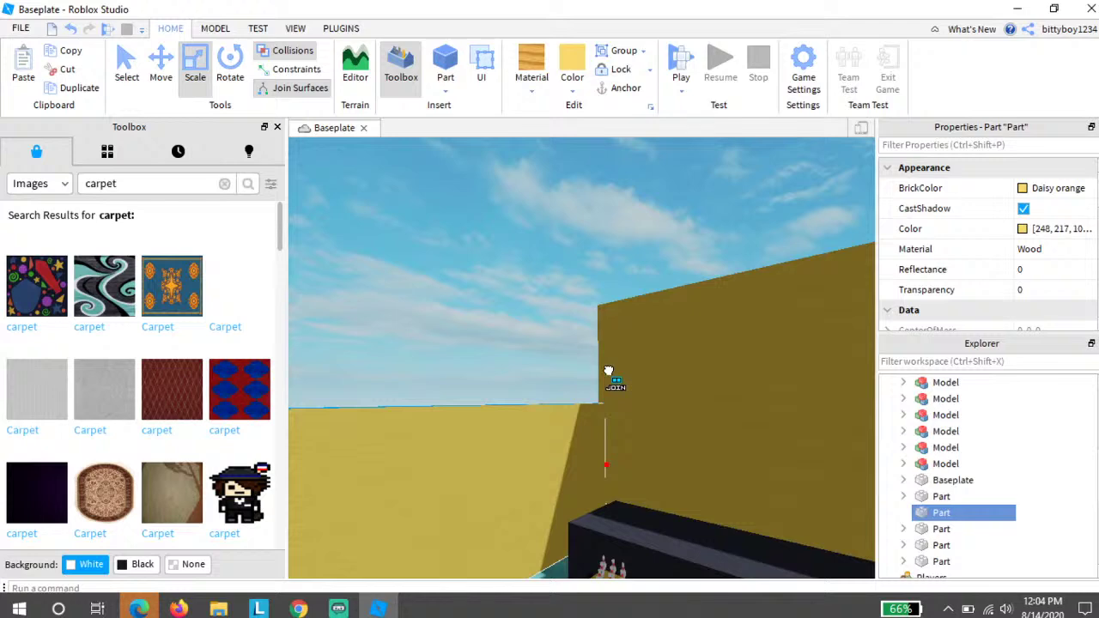
pyautogui.moveTo(609, 372); pyautogui.dragTo(608, 372)
pyautogui.moveTo(609, 373); pyautogui.dragTo(609, 371, button='right')
pyautogui.moveTo(608, 372); pyautogui.dragTo(609, 371)
# Step: Stretch the wall behind the approach floor lengthwise toward the corner with the original side wall
pyautogui.moveTo(609, 372); pyautogui.dragTo(613, 338, button='right')
pyautogui.press('w')
pyautogui.press('w')
pyautogui.press('a')
pyautogui.click(348, 306)
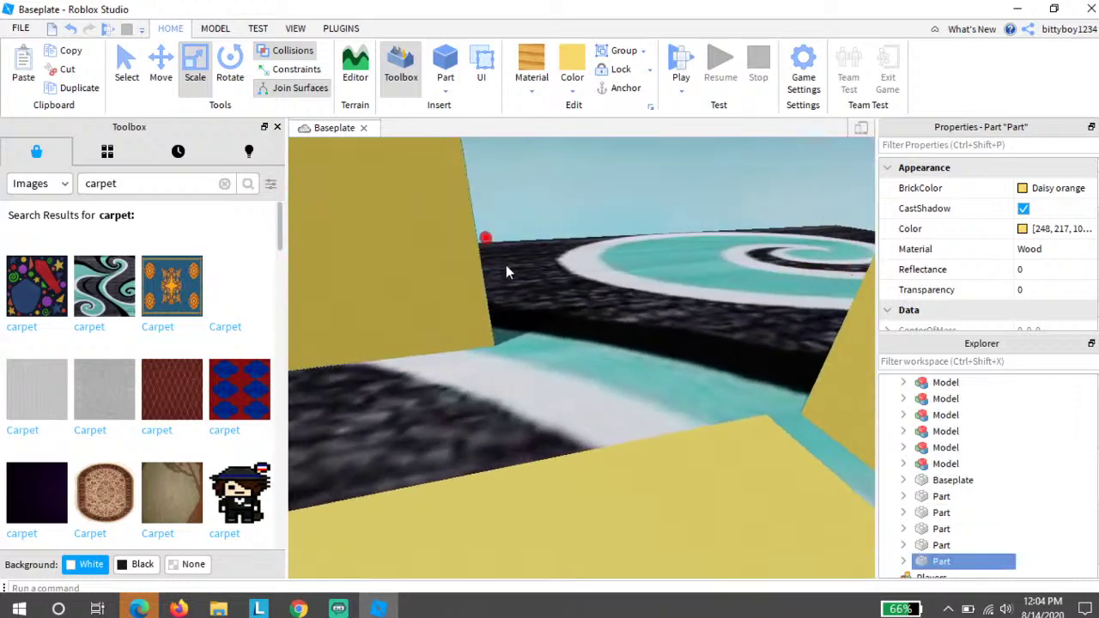
pyautogui.moveTo(490, 238); pyautogui.dragTo(756, 279)
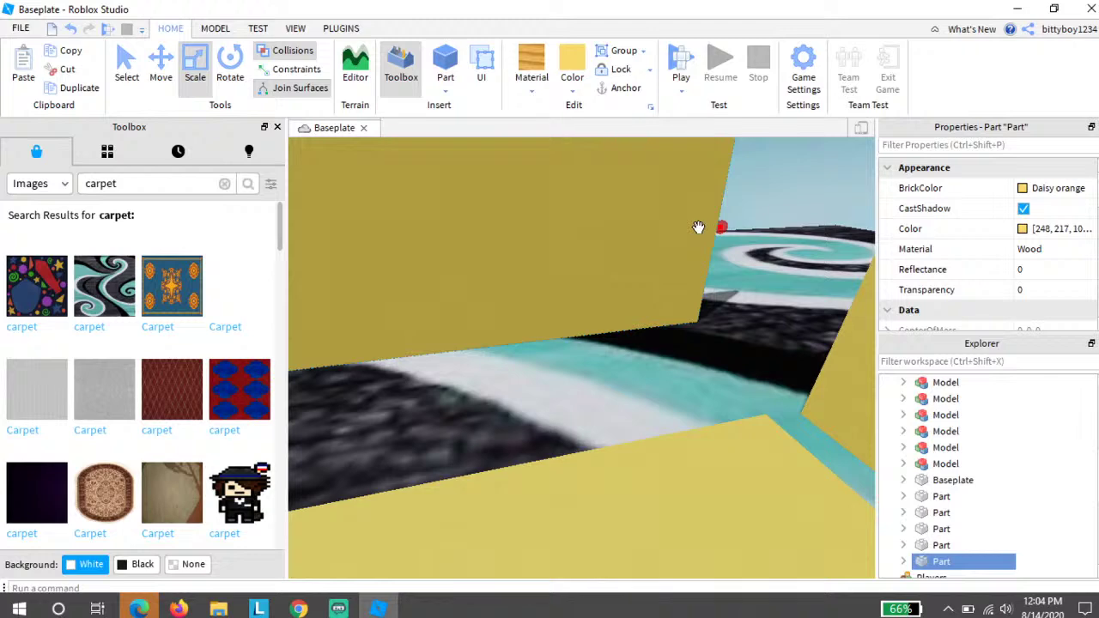
# Step: Stretch the original side wall lengthwise toward the wall behind the approach floor to close the corner gap
pyautogui.click(842, 359)
pyautogui.moveTo(827, 351); pyautogui.dragTo(827, 352, button='right')
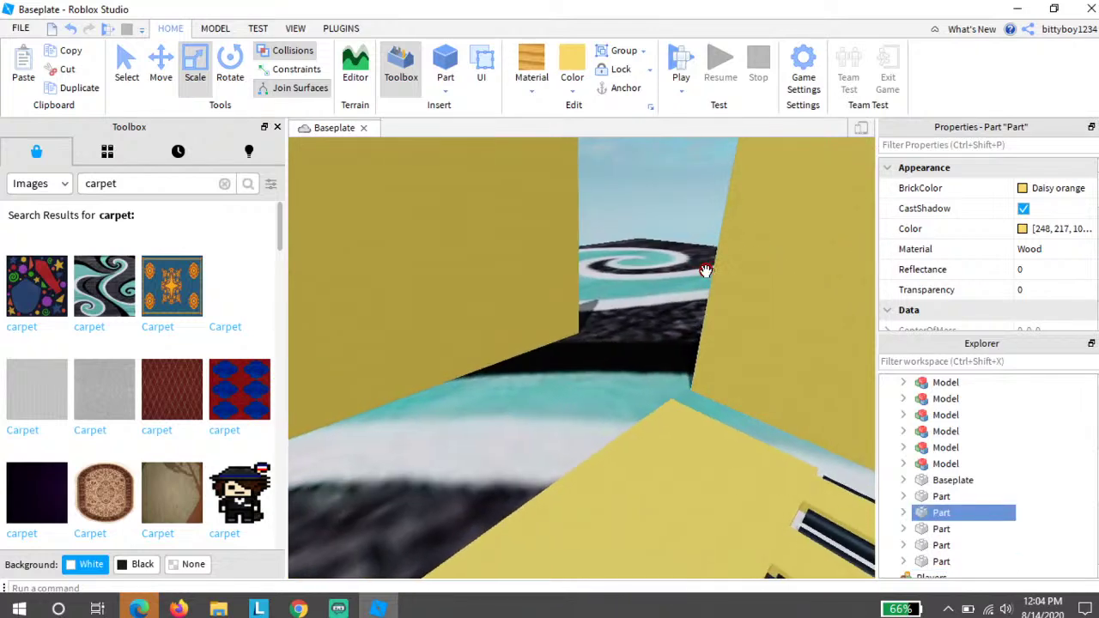
pyautogui.moveTo(706, 271); pyautogui.dragTo(575, 208)
# Step: Adjust the length of the wall behind the approach floor so its end sits flush with the side wall's outer face
pyautogui.moveTo(580, 220); pyautogui.dragTo(626, 281, button='right')
pyautogui.press('w')
pyautogui.click(594, 253)
pyautogui.press('d')
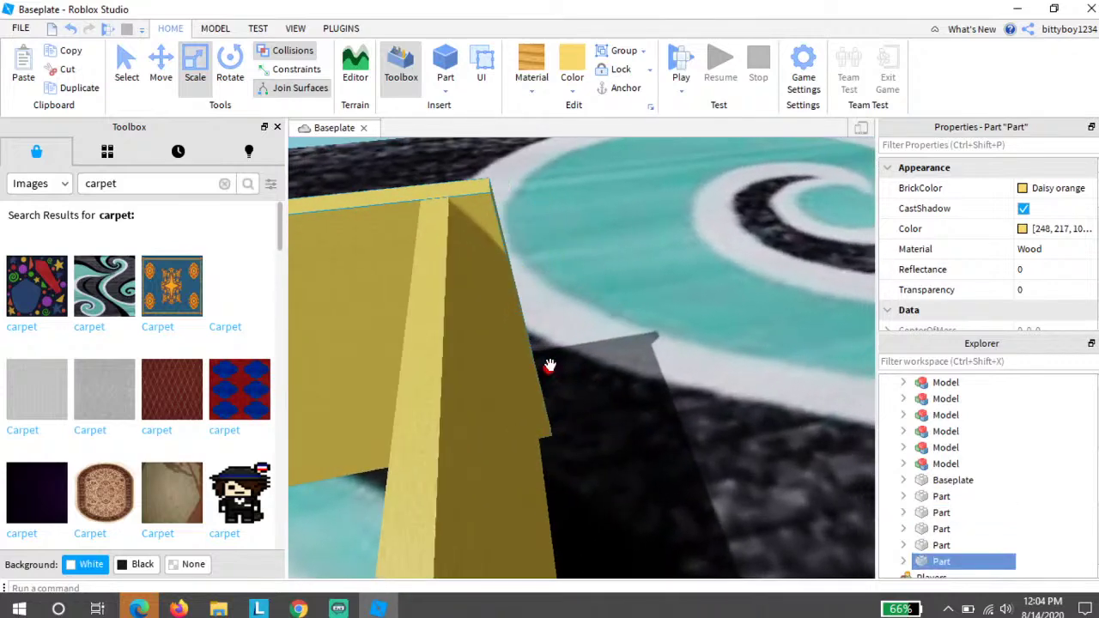
pyautogui.moveTo(550, 365); pyautogui.dragTo(503, 362, button='right')
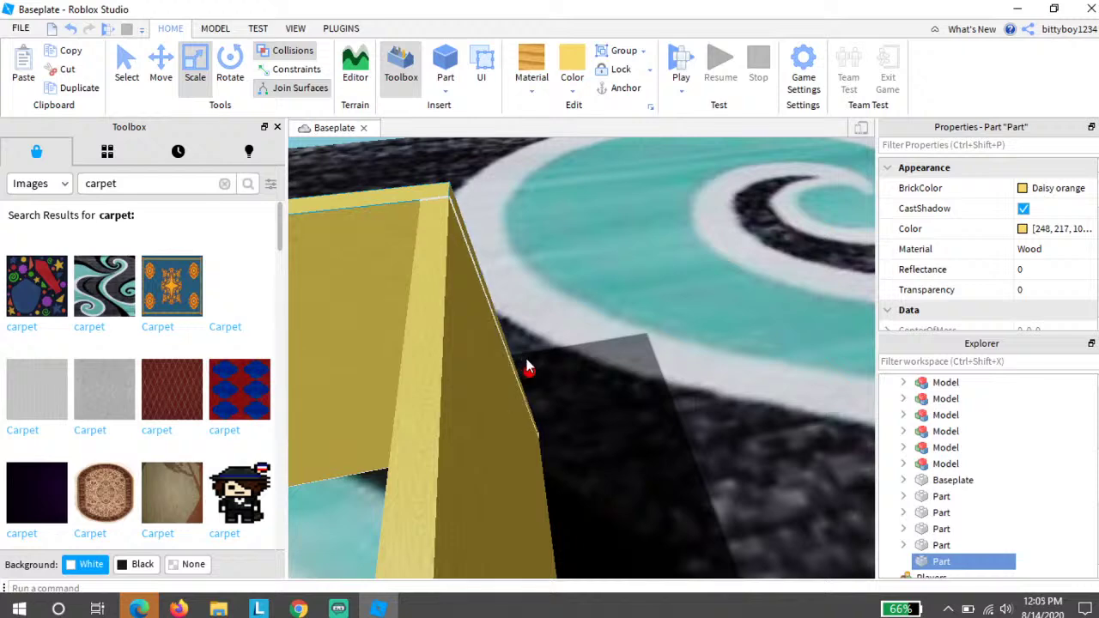
# Step: Inspect the walled building from inside, checking the approach floor, the lanes and the wall corners
pyautogui.moveTo(545, 368); pyautogui.dragTo(545, 367, button='right')
pyautogui.press('w')
pyautogui.moveTo(547, 368); pyautogui.dragTo(540, 388)
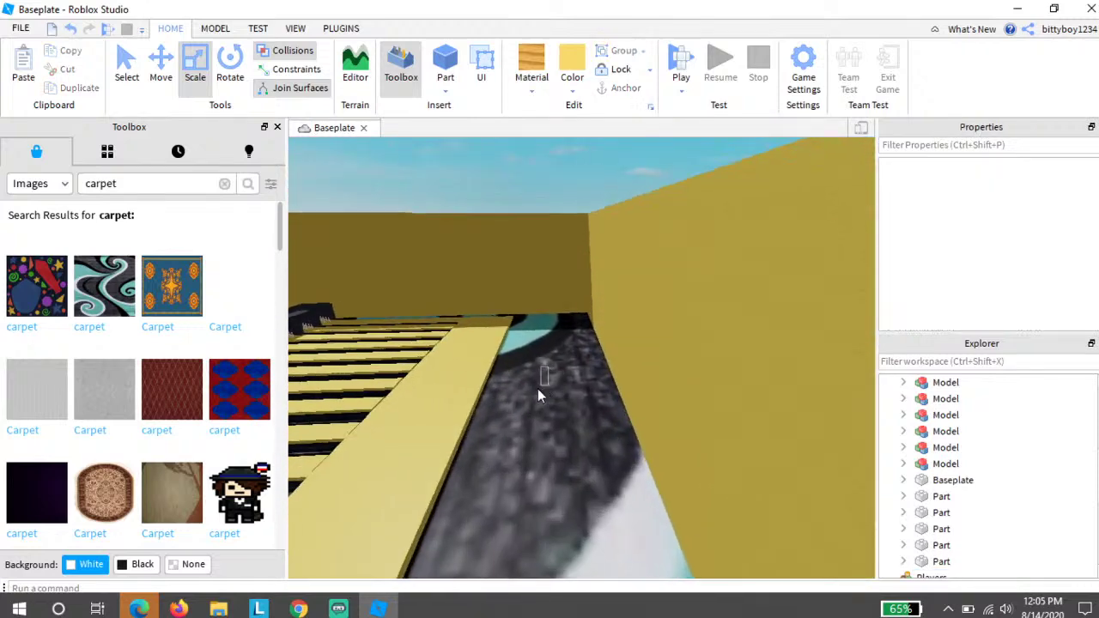
pyautogui.press('w')
pyautogui.moveTo(520, 419); pyautogui.dragTo(528, 461, button='right')
pyautogui.press('a')
pyautogui.press('d')
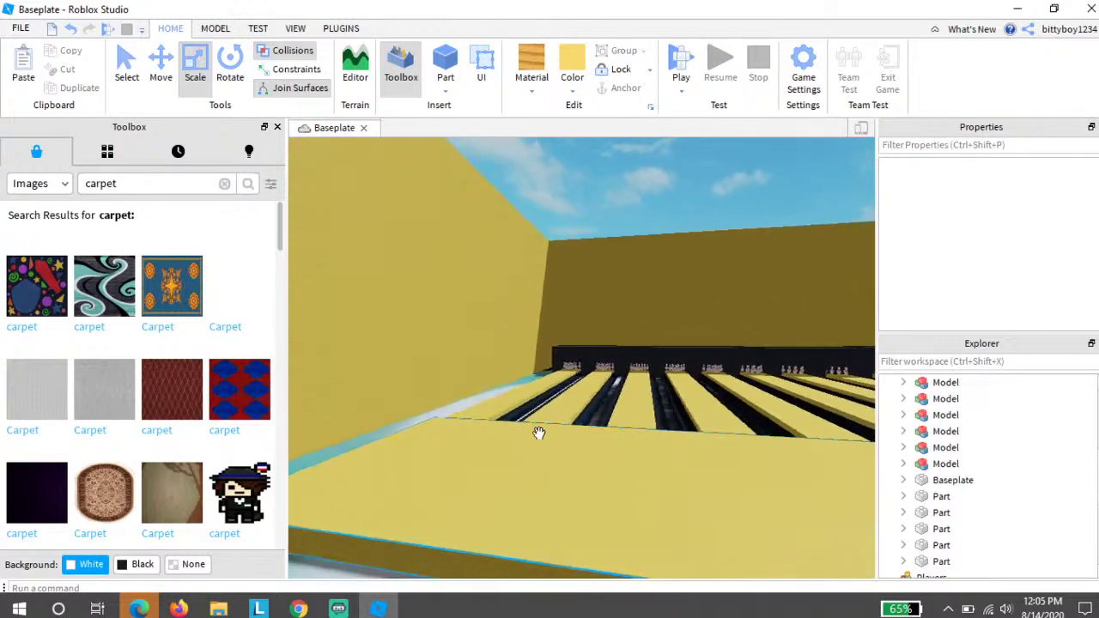
pyautogui.press('d')
pyautogui.moveTo(623, 423); pyautogui.dragTo(566, 498, button='right')
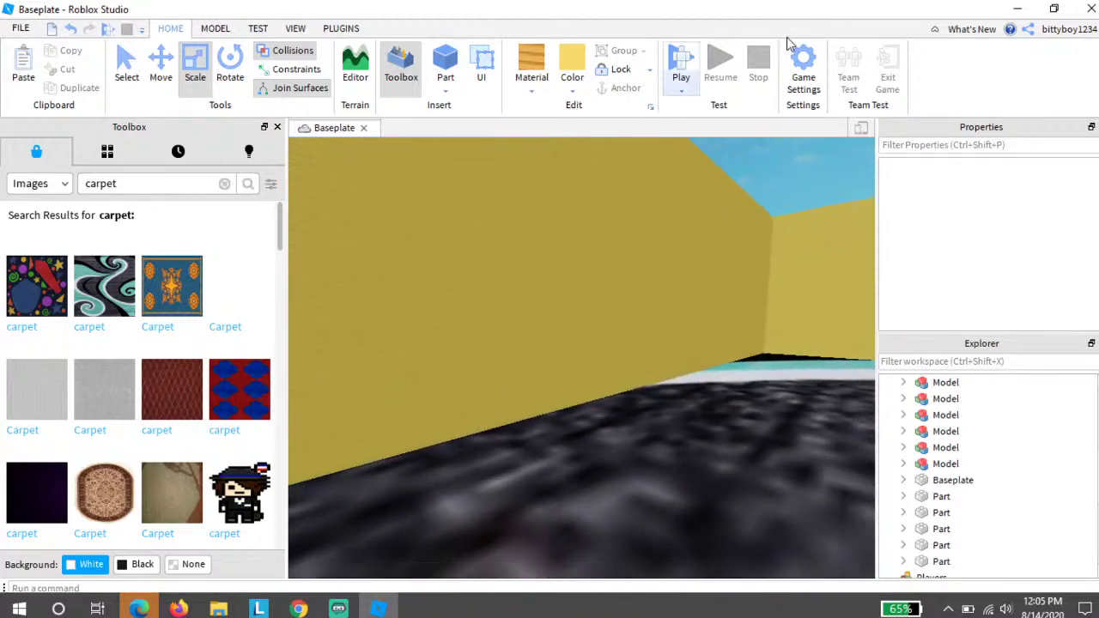
# Step: Insert a block part in the corner behind the approach floor and stretch it into a floor slab covering the carpet up to the approach
pyautogui.click(443, 61)
pyautogui.moveTo(507, 355); pyautogui.dragTo(784, 459)
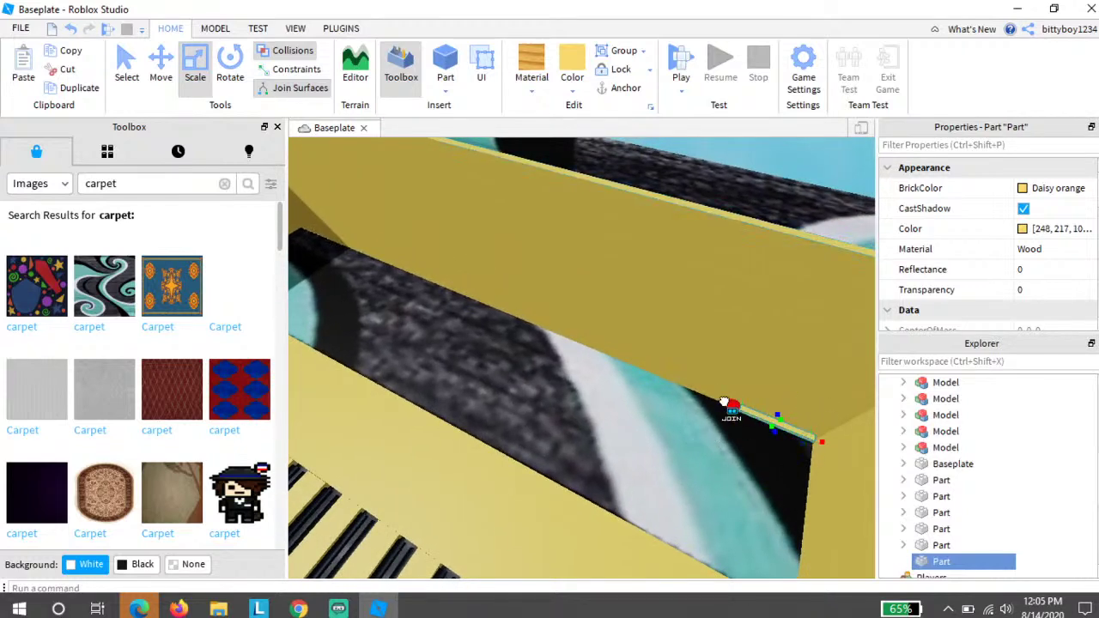
pyautogui.moveTo(712, 407); pyautogui.dragTo(637, 564)
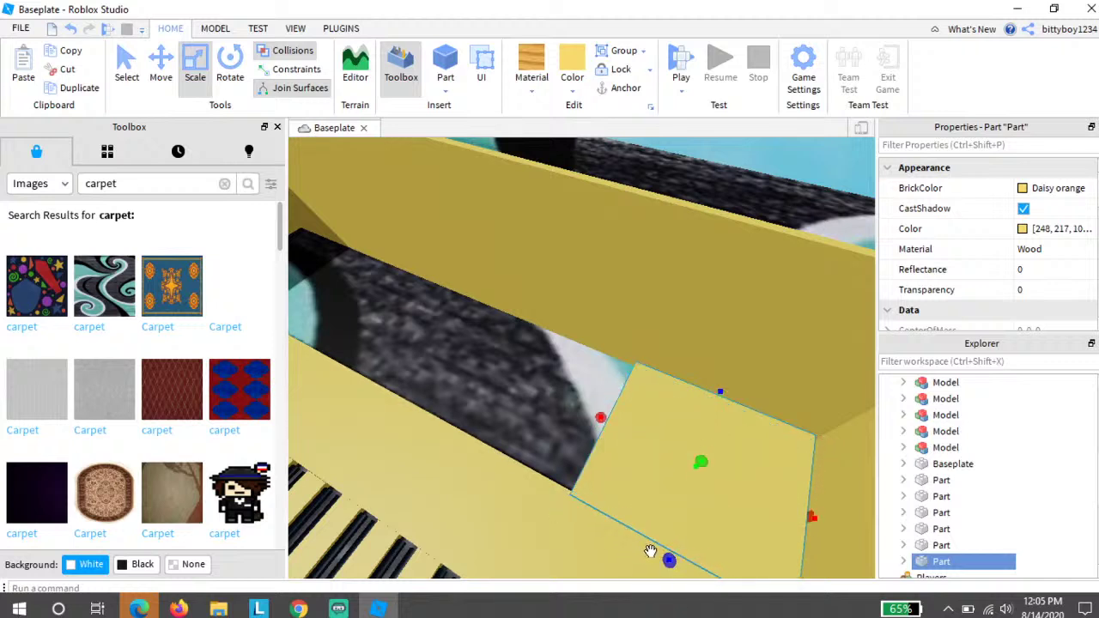
# Step: Lower the corner floor slab so its top is level with the approach floor
pyautogui.moveTo(670, 557); pyautogui.dragTo(635, 535, button='right')
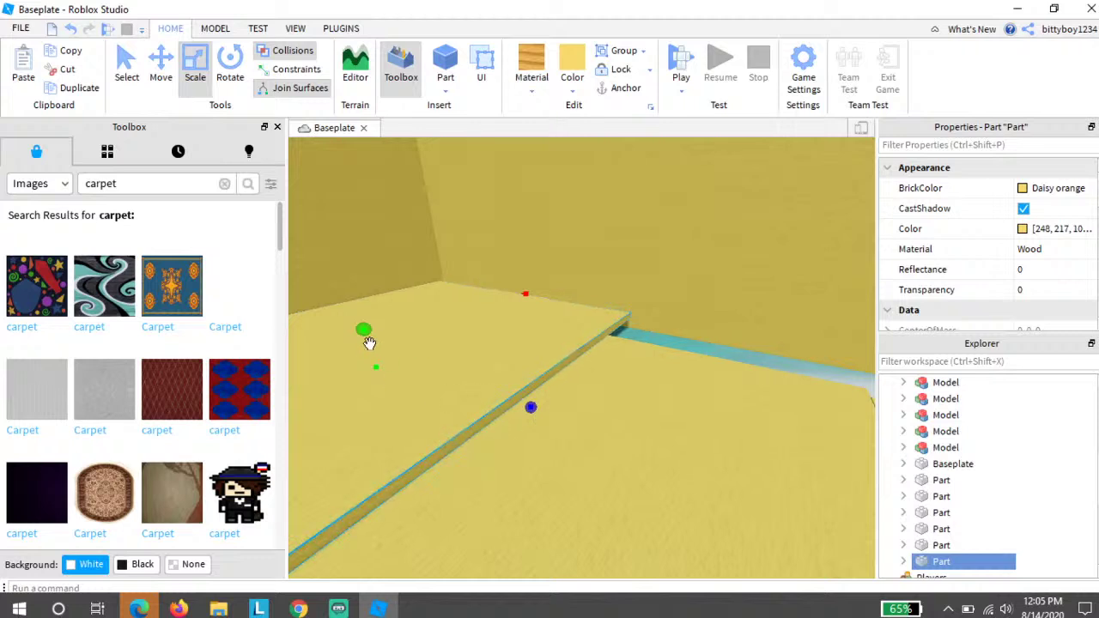
pyautogui.click(161, 69)
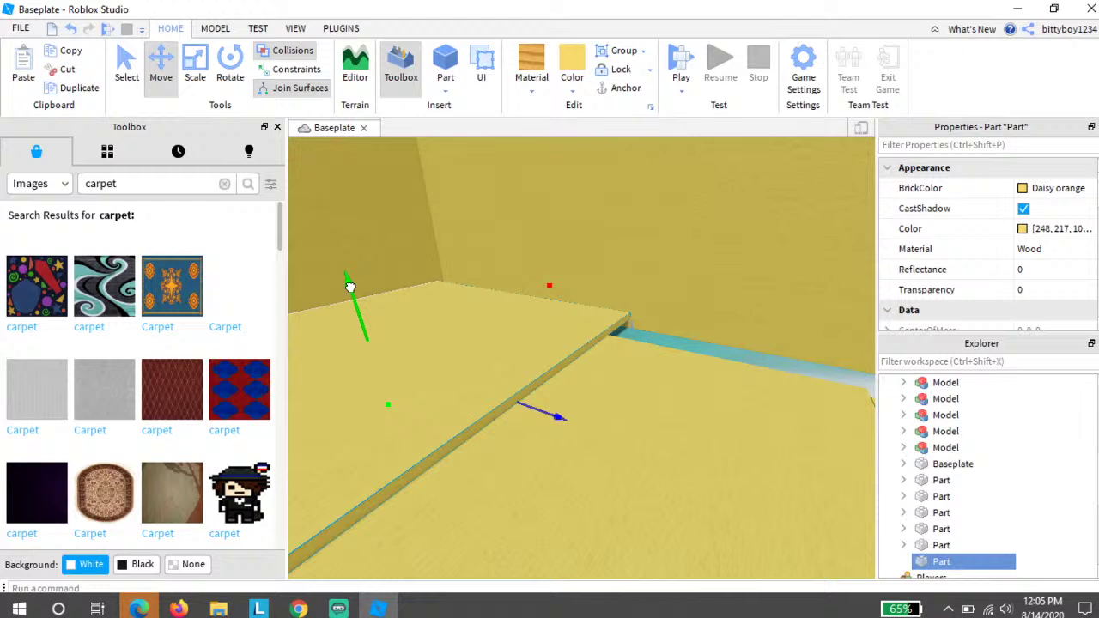
pyautogui.moveTo(351, 286); pyautogui.dragTo(329, 363)
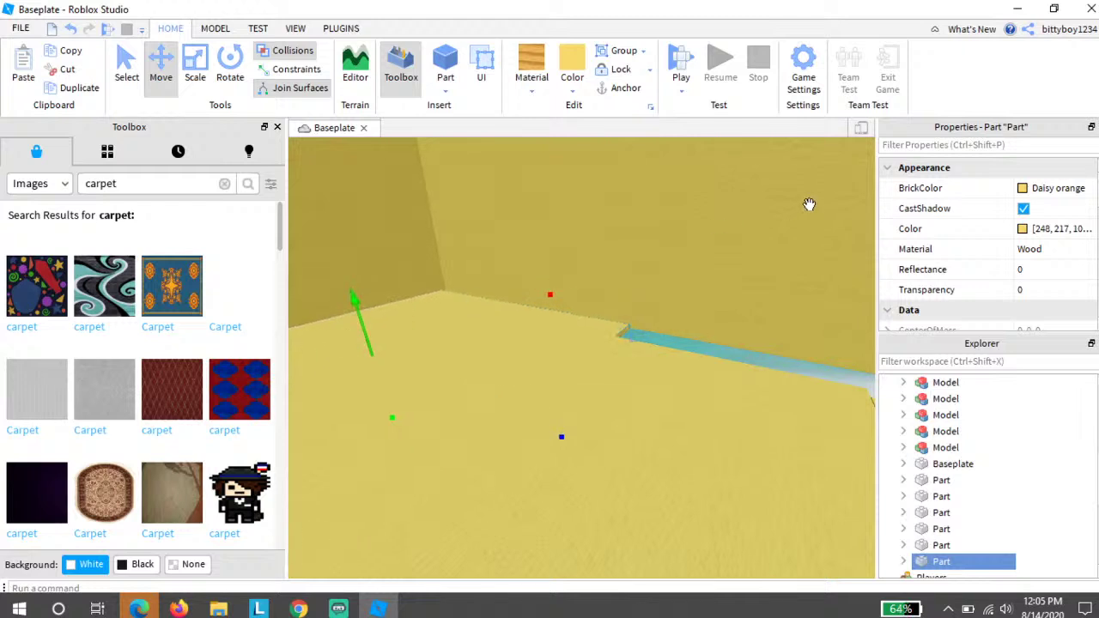
# Step: Duplicate the corner floor slab and move the copy alongside it, level with the approach floor and with no gap between the slabs
pyautogui.moveTo(658, 313); pyautogui.dragTo(613, 378, button='right')
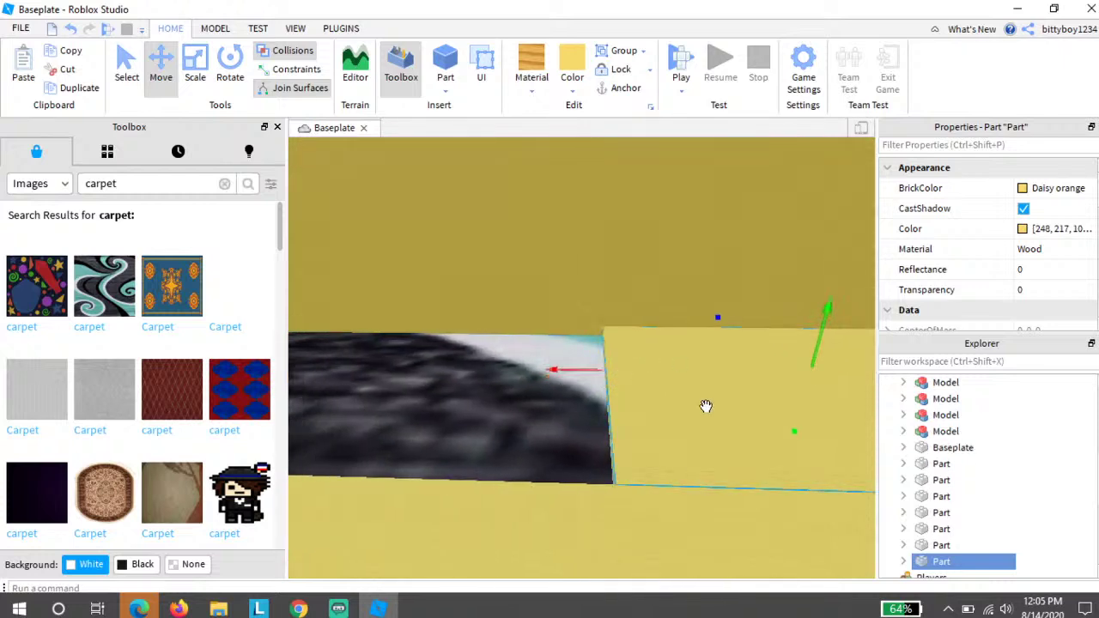
pyautogui.moveTo(696, 398); pyautogui.dragTo(576, 429, button='right')
pyautogui.click(580, 418)
pyautogui.press('d')
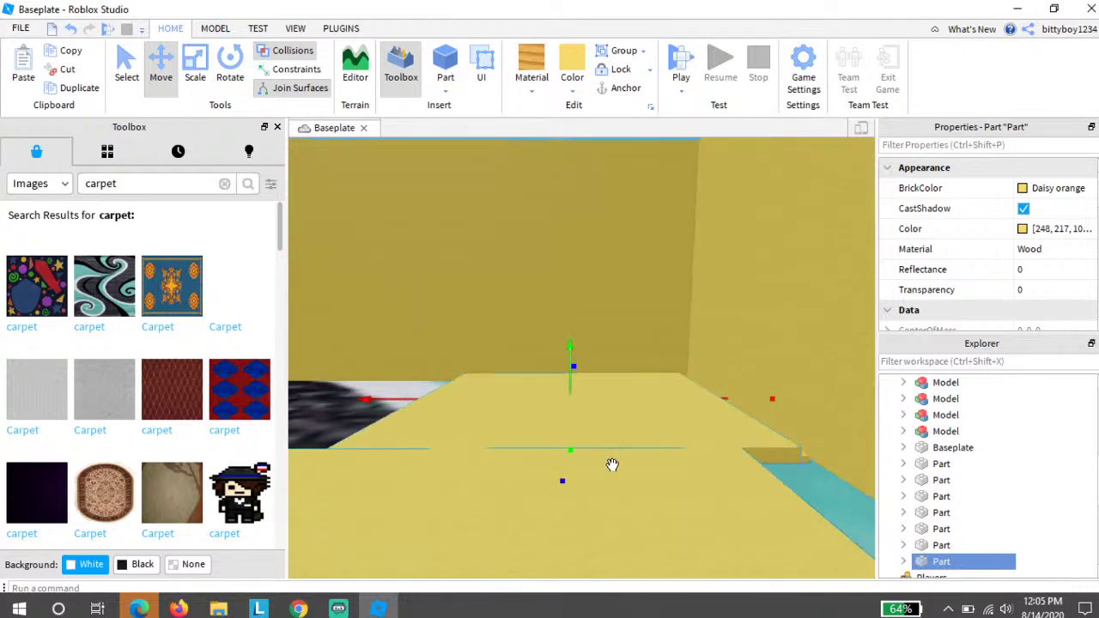
pyautogui.moveTo(778, 443)
pyautogui.mouseDown()
pyautogui.moveTo(761, 412)
pyautogui.moveTo(589, 378)
pyautogui.moveTo(507, 412)
pyautogui.moveTo(541, 385)
pyautogui.moveTo(523, 427)
pyautogui.mouseUp()
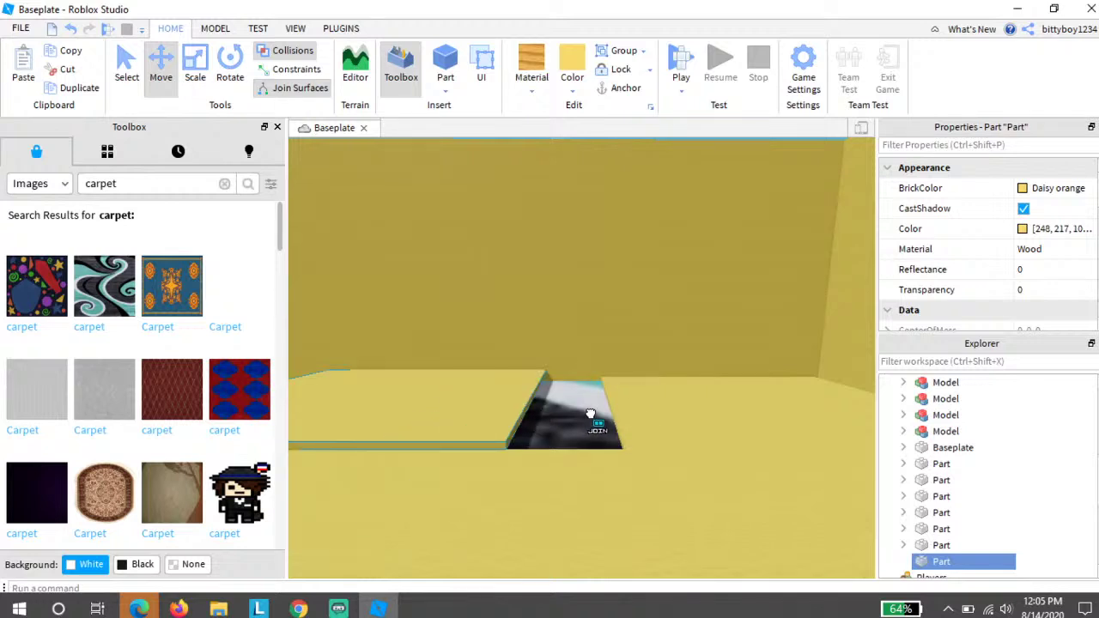
pyautogui.moveTo(378, 387); pyautogui.dragTo(350, 466)
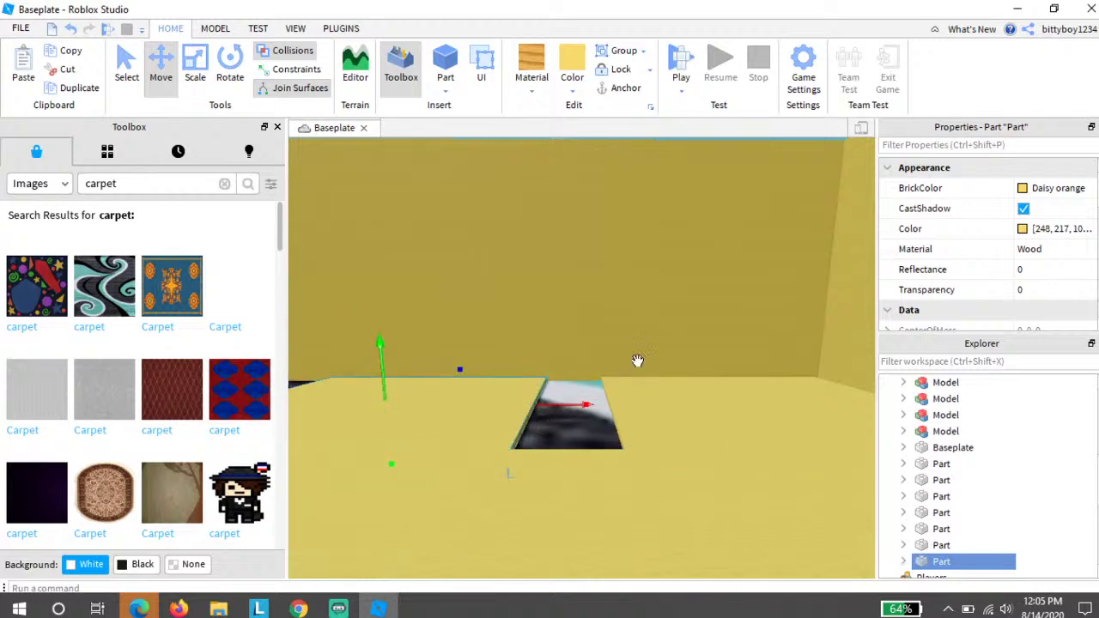
pyautogui.moveTo(578, 410); pyautogui.dragTo(689, 407)
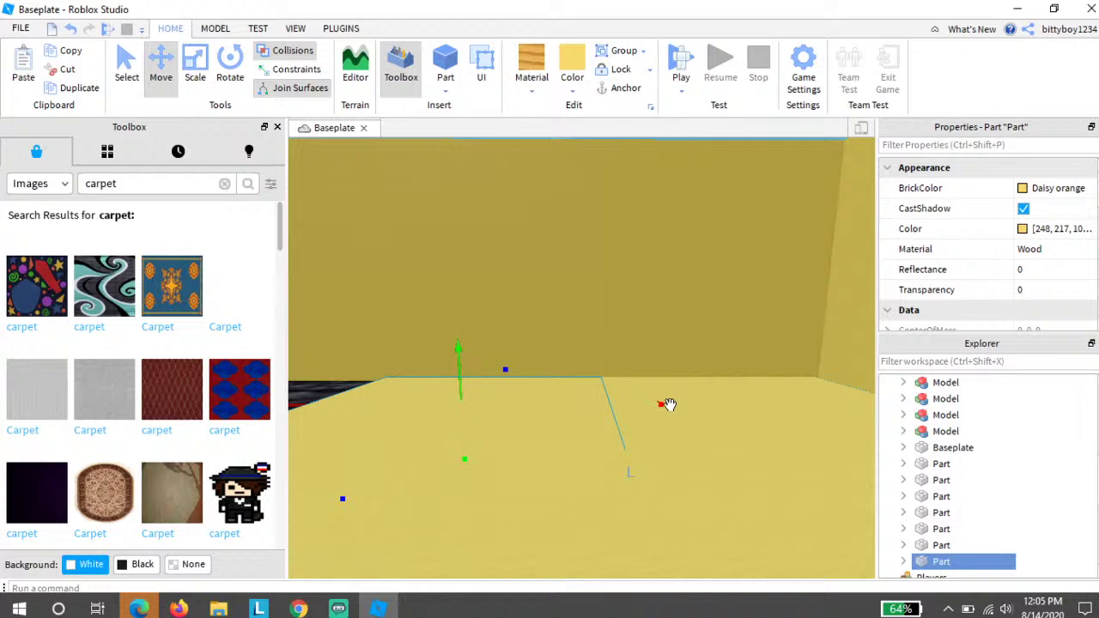
# Step: Duplicate the second floor slab behind the approach and set the copy next to it, flush and level with the approach floor
pyautogui.press('a')
pyautogui.hotkey('ctrl', 'd')
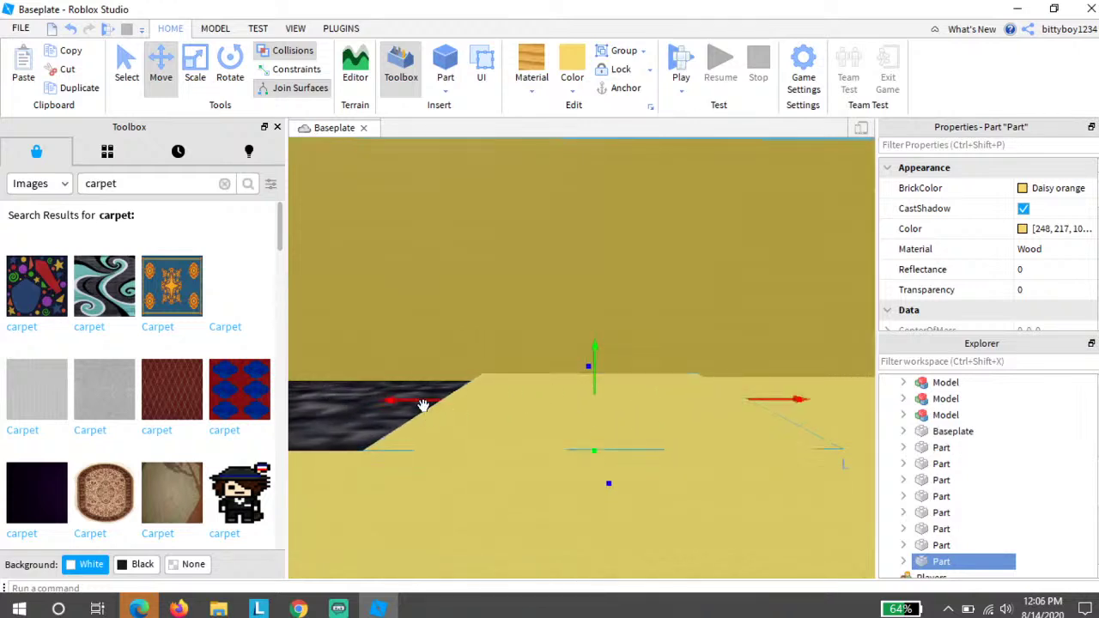
pyautogui.press('d')
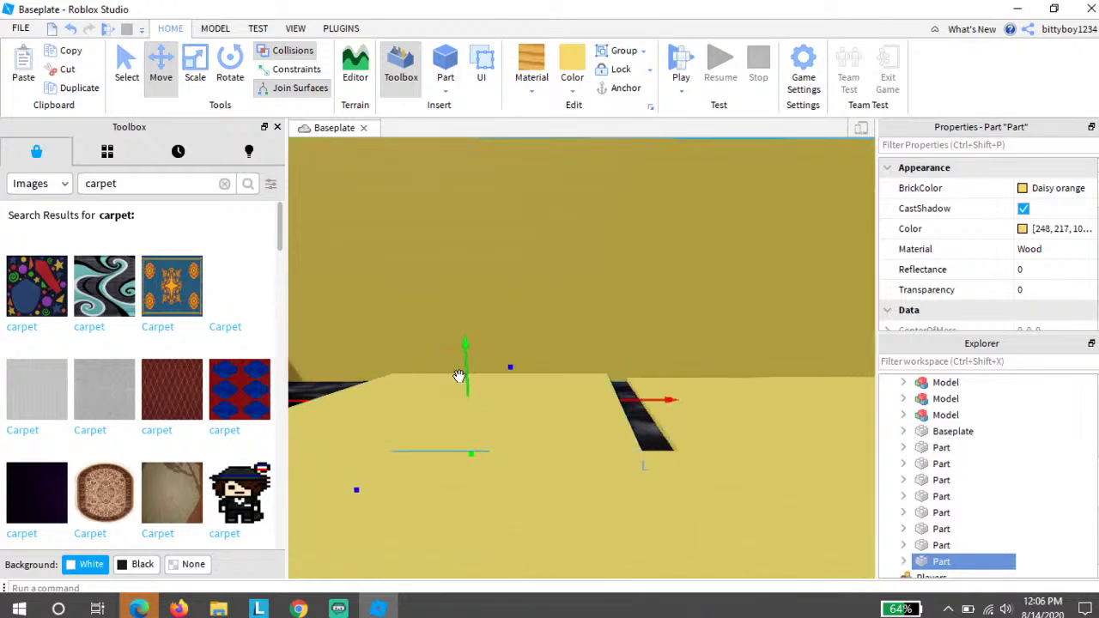
pyautogui.moveTo(463, 368); pyautogui.dragTo(462, 413)
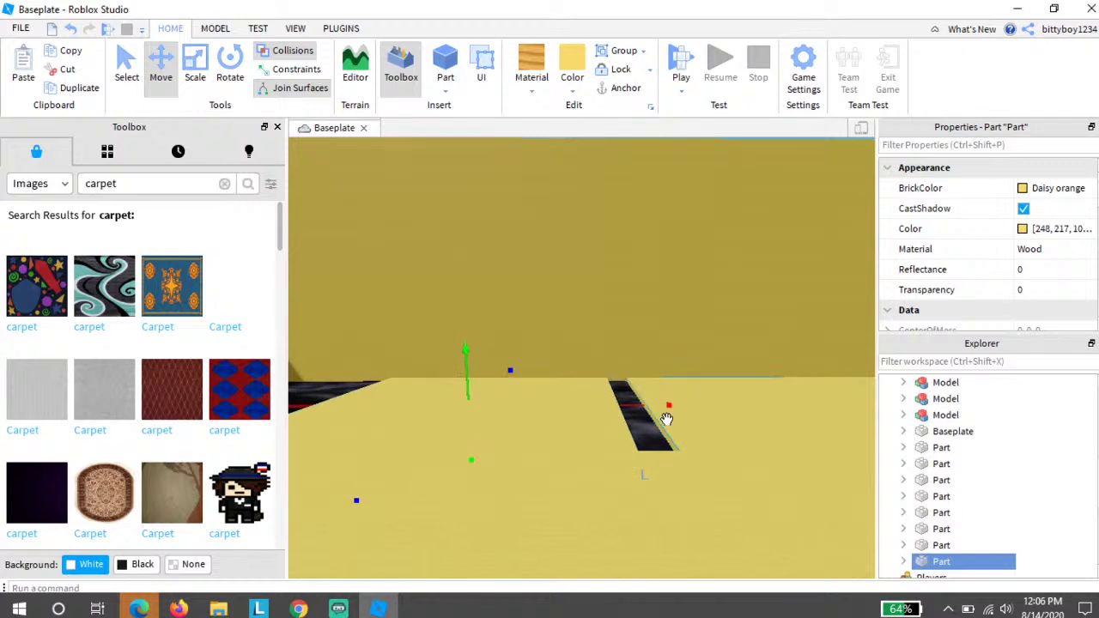
pyautogui.press('a')
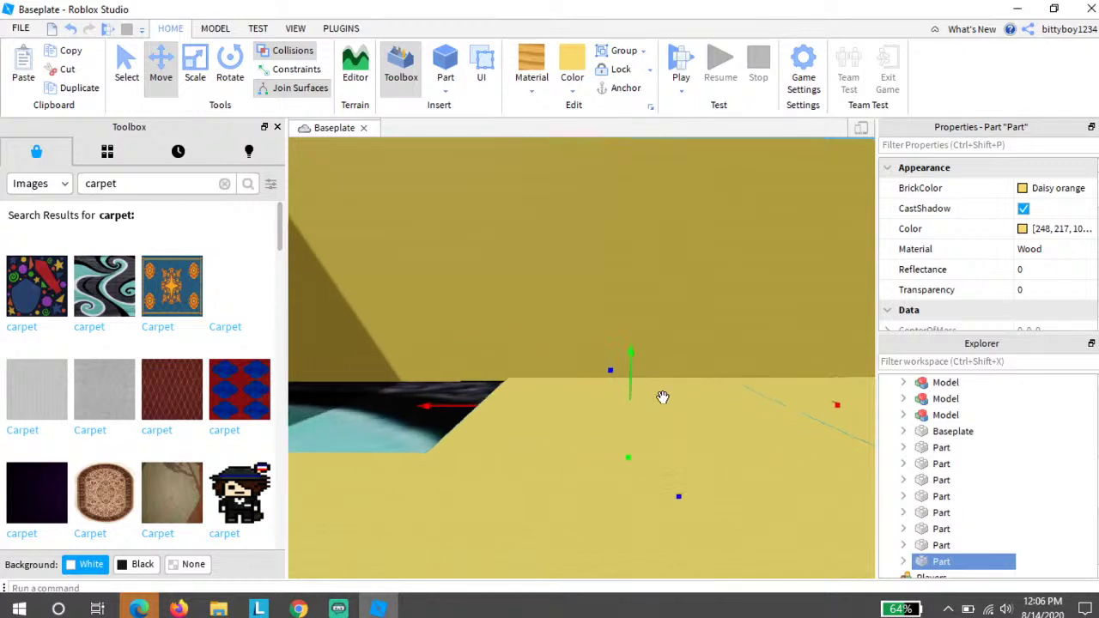
# Step: Duplicate the third floor slab and place the copy at the far end of the row, level and with no gap
pyautogui.moveTo(659, 397); pyautogui.dragTo(507, 312)
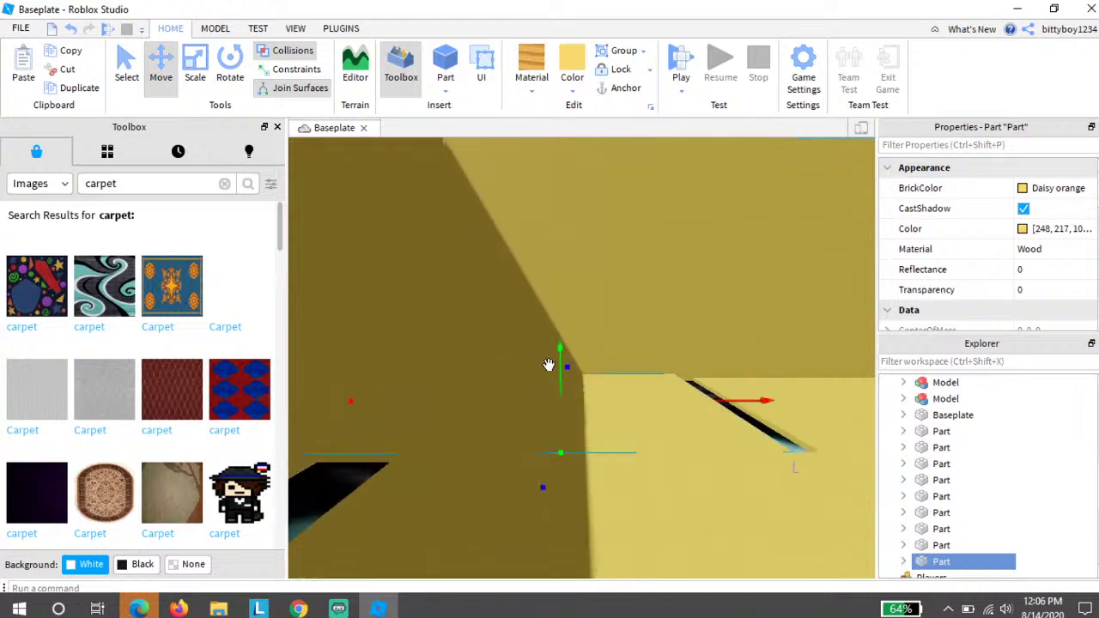
pyautogui.moveTo(561, 361); pyautogui.dragTo(828, 385)
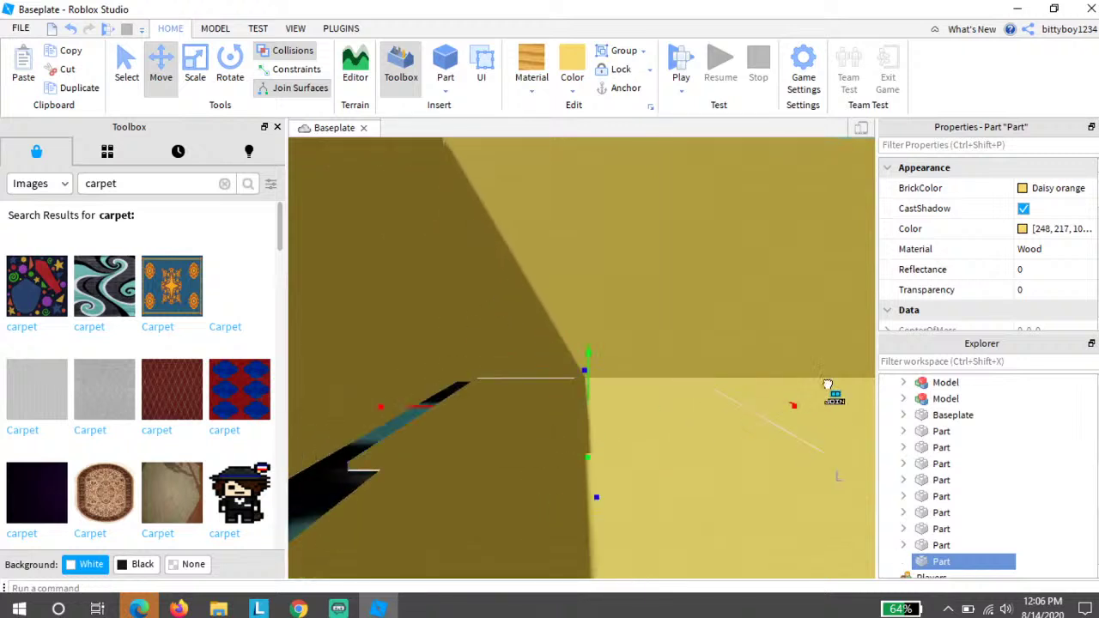
pyautogui.moveTo(800, 393); pyautogui.dragTo(799, 392, button='right')
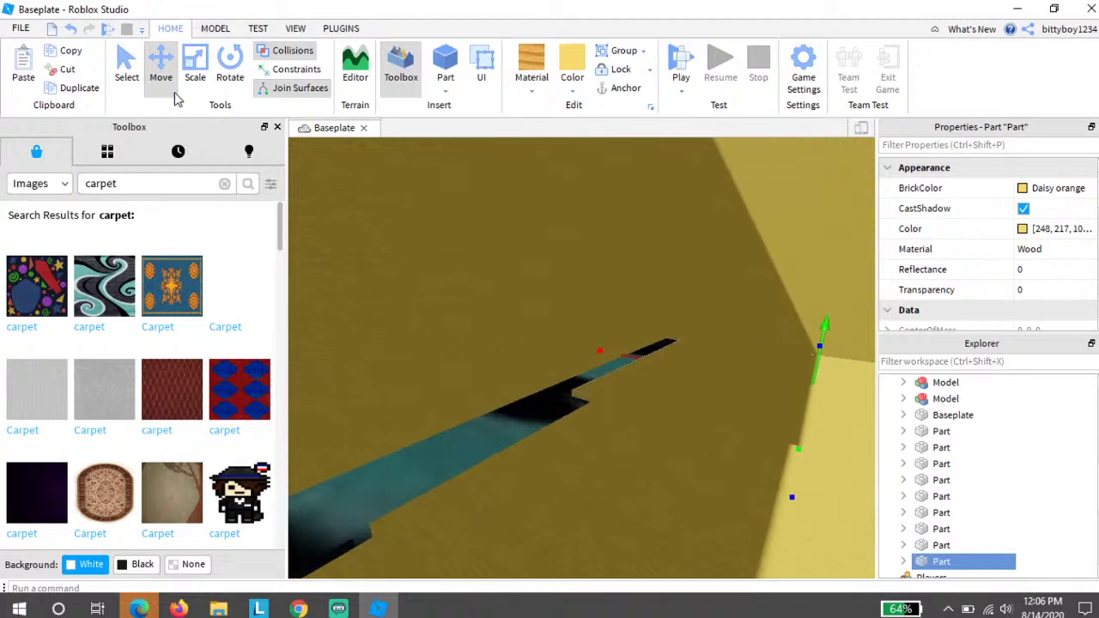
# Step: Shorten the fourth floor slab at its end facing the side wall, leaving a strip of carpet along that wall
pyautogui.click(195, 67)
pyautogui.moveTo(637, 355); pyautogui.dragTo(658, 364)
pyautogui.moveTo(658, 363); pyautogui.dragTo(546, 354, button='right')
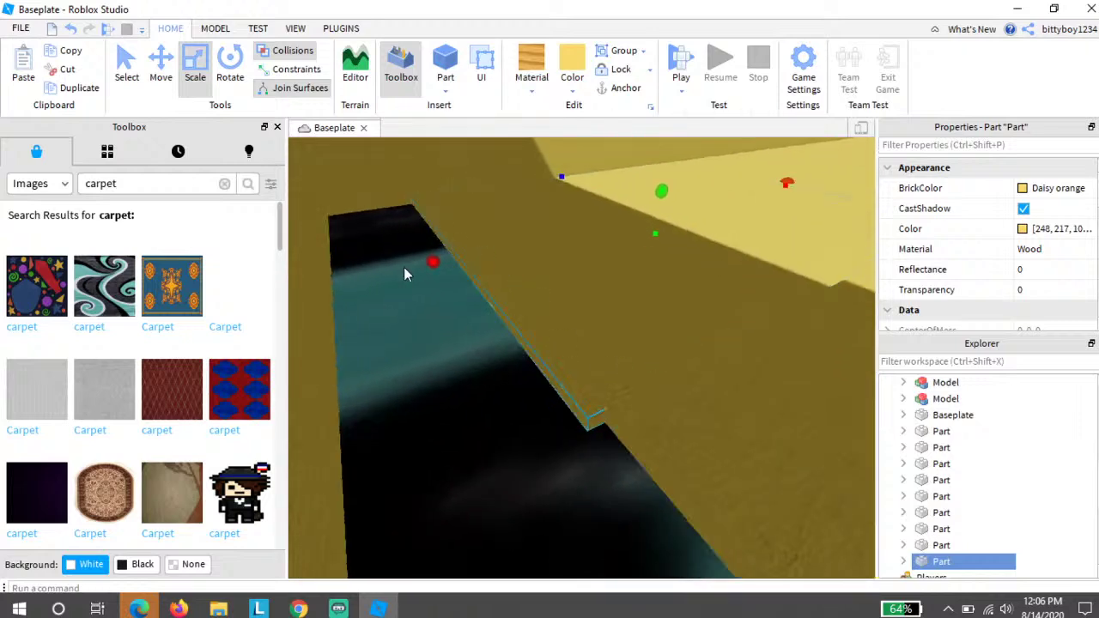
pyautogui.moveTo(432, 261); pyautogui.dragTo(449, 260)
# Step: Try to pull the first corner slab's edge back from its side wall, and undo the resulting change
pyautogui.moveTo(552, 283); pyautogui.dragTo(552, 283, button='right')
pyautogui.scroll(8, 552, 282)
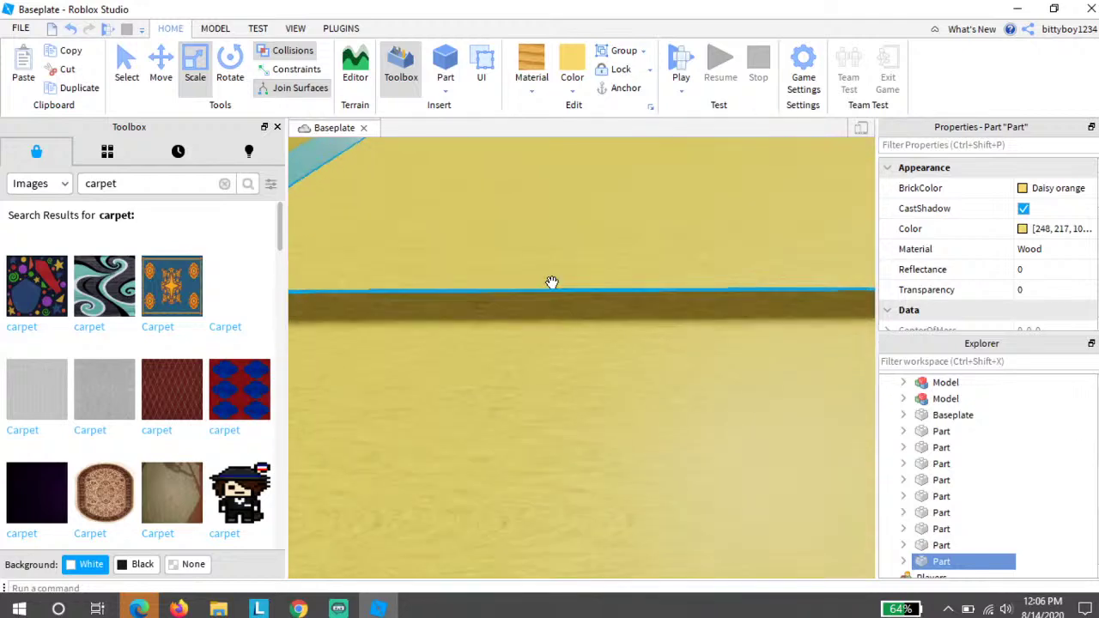
pyautogui.click(574, 377)
pyautogui.scroll(-5, 570, 410)
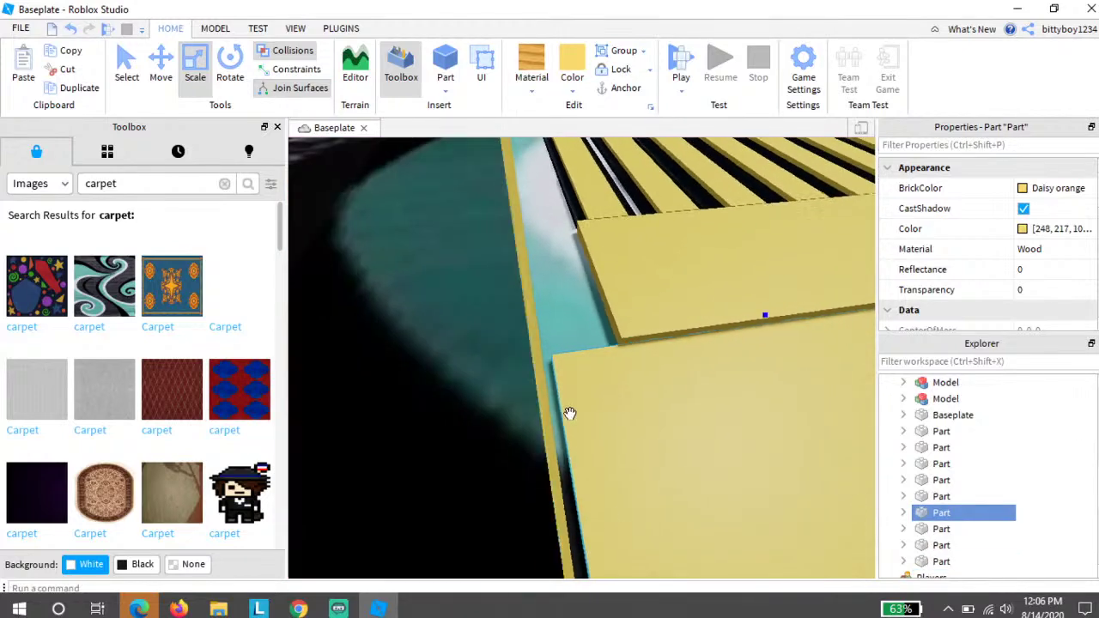
pyautogui.scroll(-1, 552, 480)
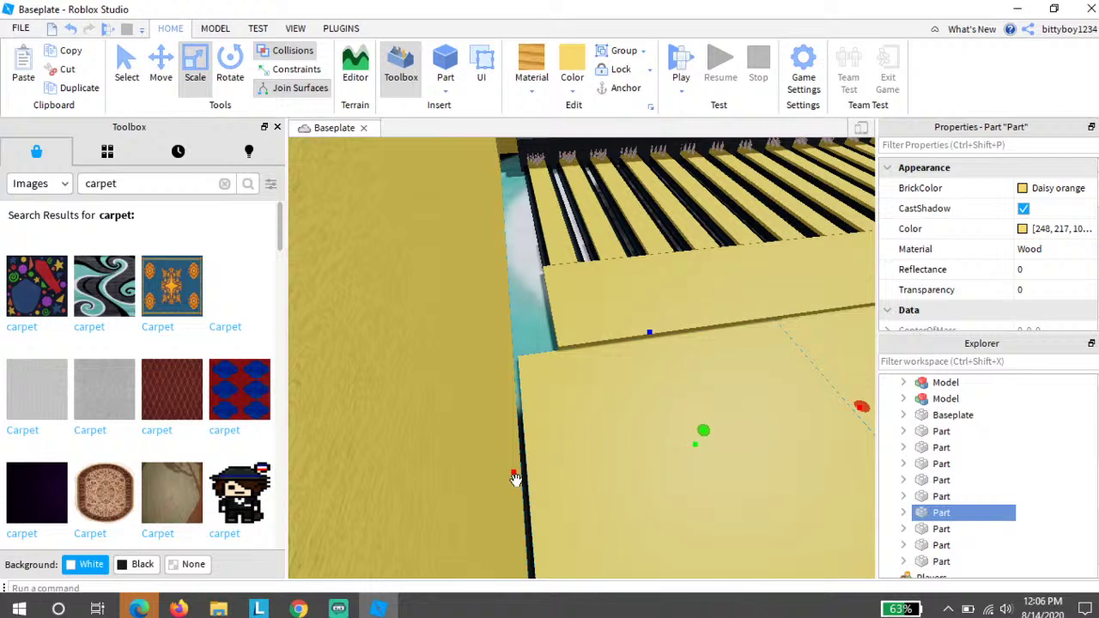
pyautogui.moveTo(519, 477)
pyautogui.mouseDown()
pyautogui.moveTo(556, 470)
pyautogui.moveTo(530, 472)
pyautogui.mouseUp()
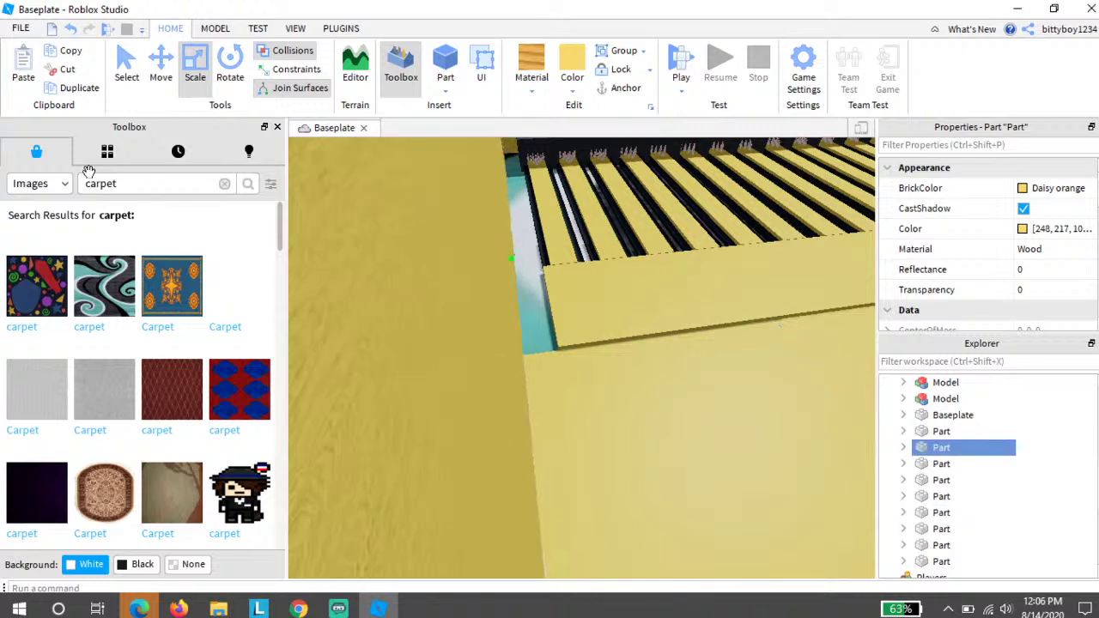
pyautogui.click(72, 35)
pyautogui.click(72, 34)
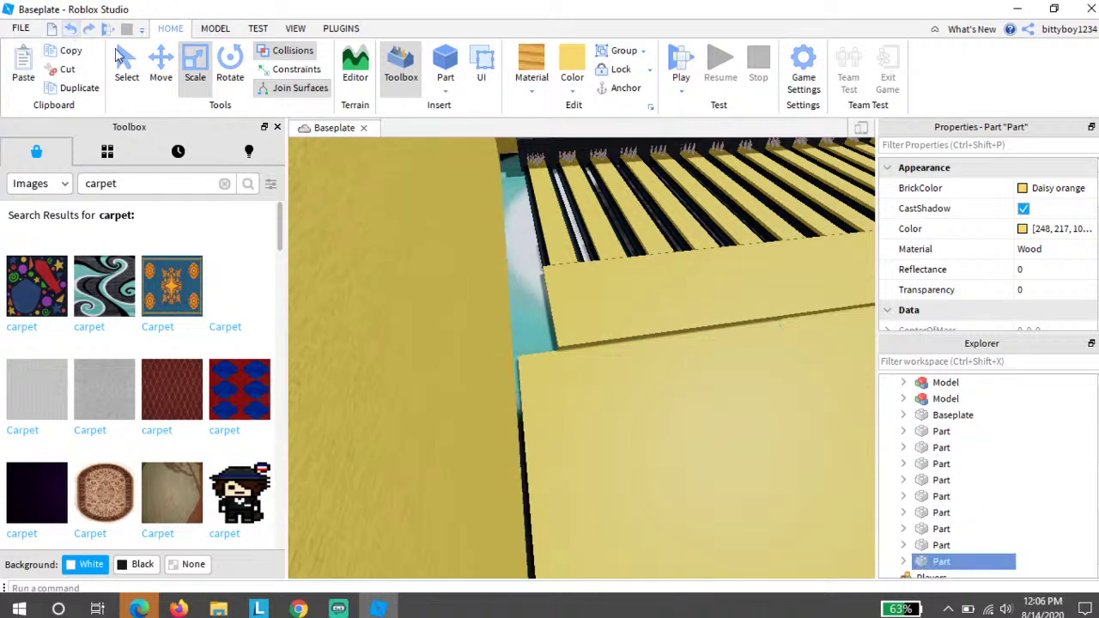
# Step: Shorten the first corner slab at its end facing the side wall, leaving a strip of carpet along that wall
pyautogui.moveTo(614, 441); pyautogui.dragTo(608, 396, button='right')
pyautogui.press('w')
pyautogui.press('w')
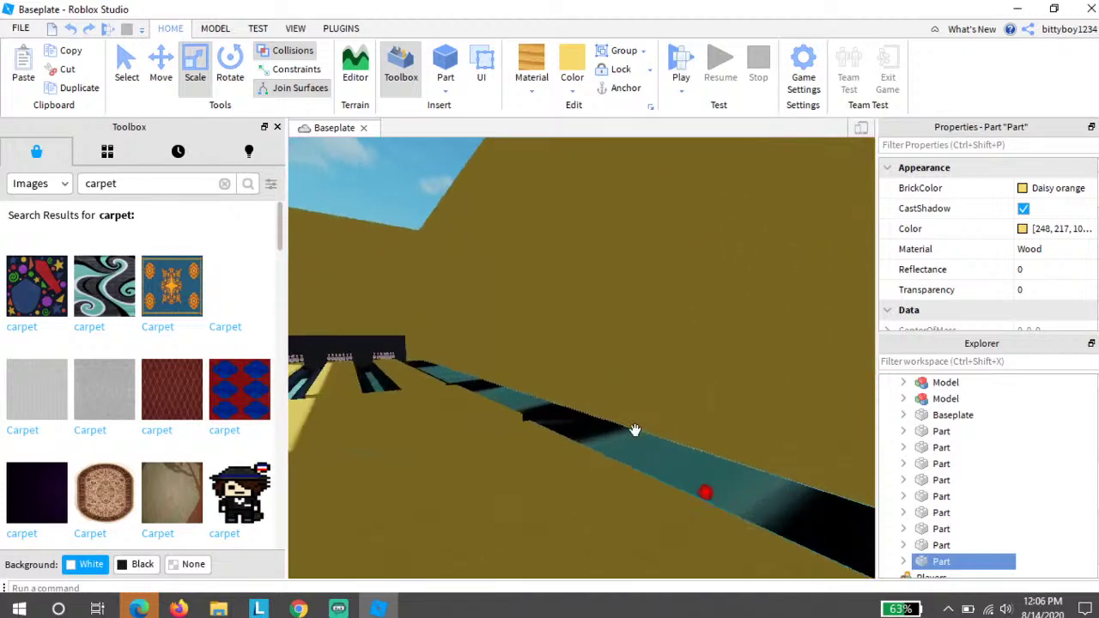
pyautogui.scroll(-1, 670, 459)
pyautogui.moveTo(673, 462); pyautogui.dragTo(636, 451, button='right')
pyautogui.scroll(2, 634, 451)
pyautogui.click(567, 412)
pyautogui.click(495, 394)
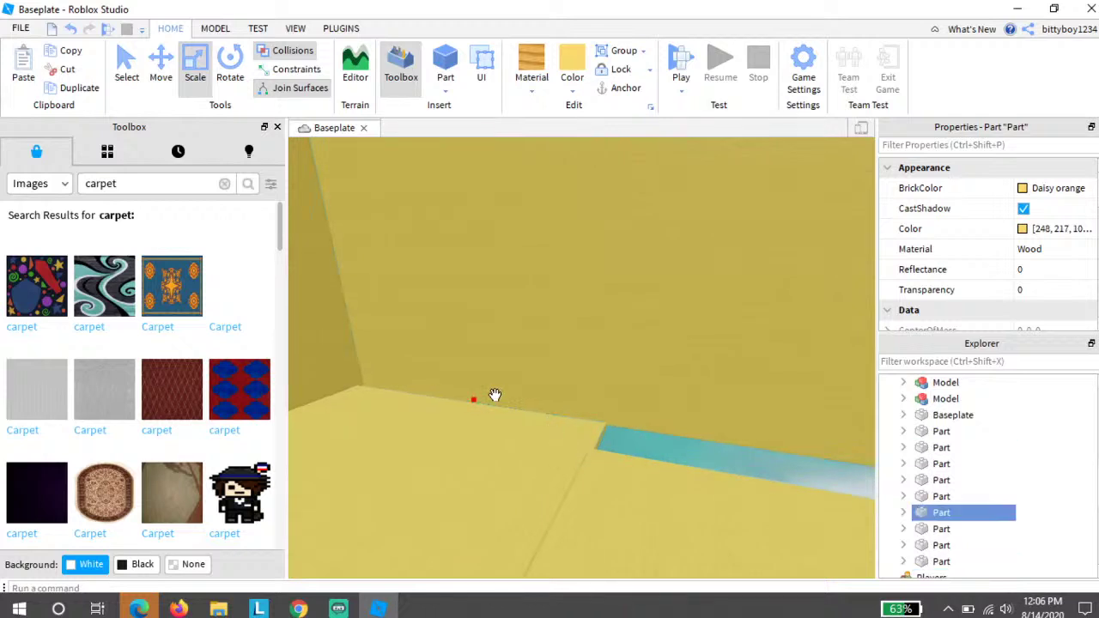
pyautogui.moveTo(472, 401); pyautogui.dragTo(446, 430)
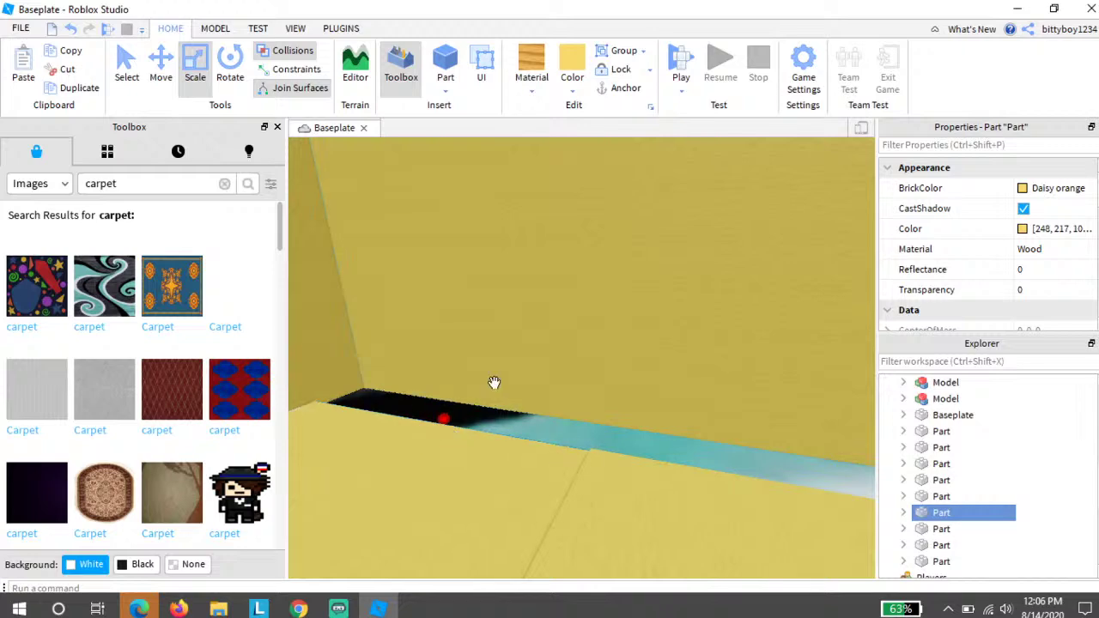
# Step: Apply the dark carpet image with multicoloured shapes to the tops of the first three floor slabs behind the approach
pyautogui.scroll(-5, 478, 426)
pyautogui.click(30, 294)
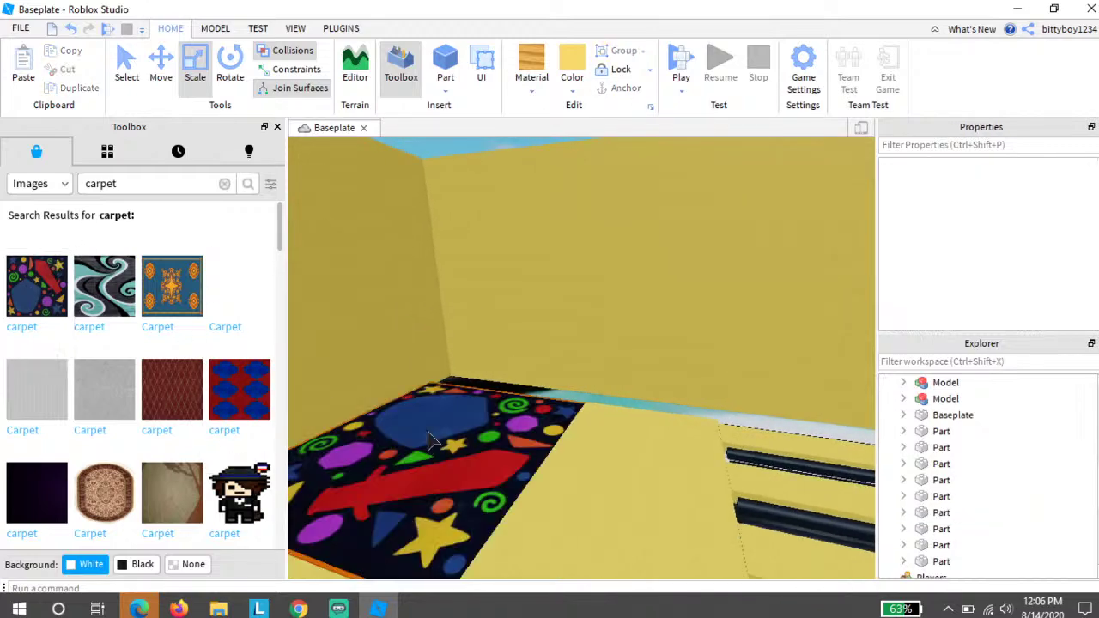
pyautogui.moveTo(429, 431); pyautogui.dragTo(429, 436, button='right')
pyautogui.click(501, 409)
pyautogui.press('a')
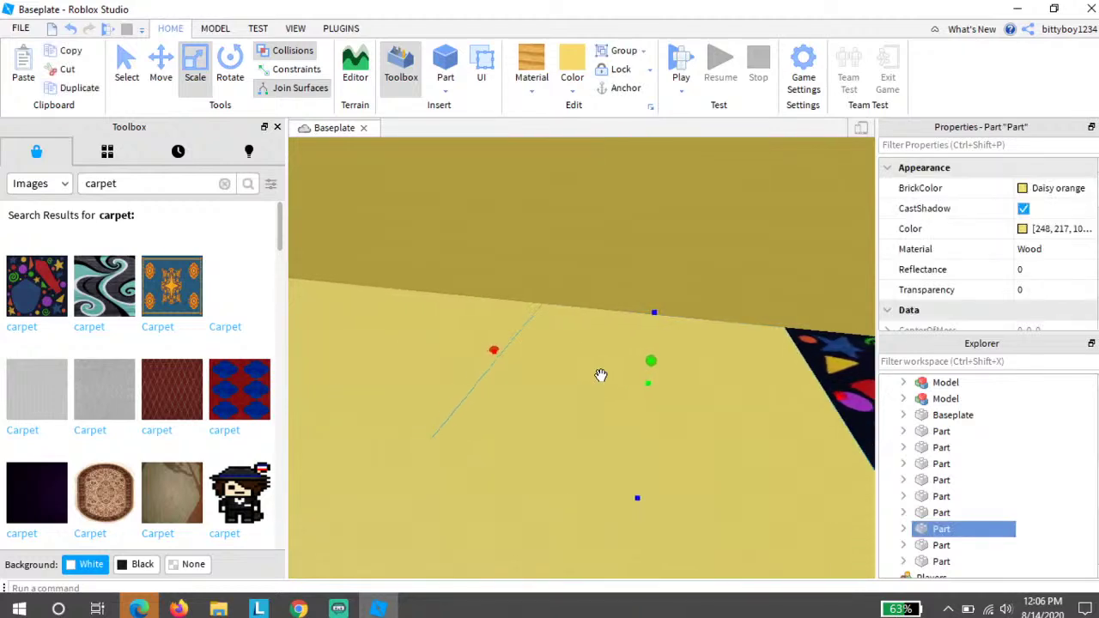
pyautogui.click(26, 285)
pyautogui.click(527, 398)
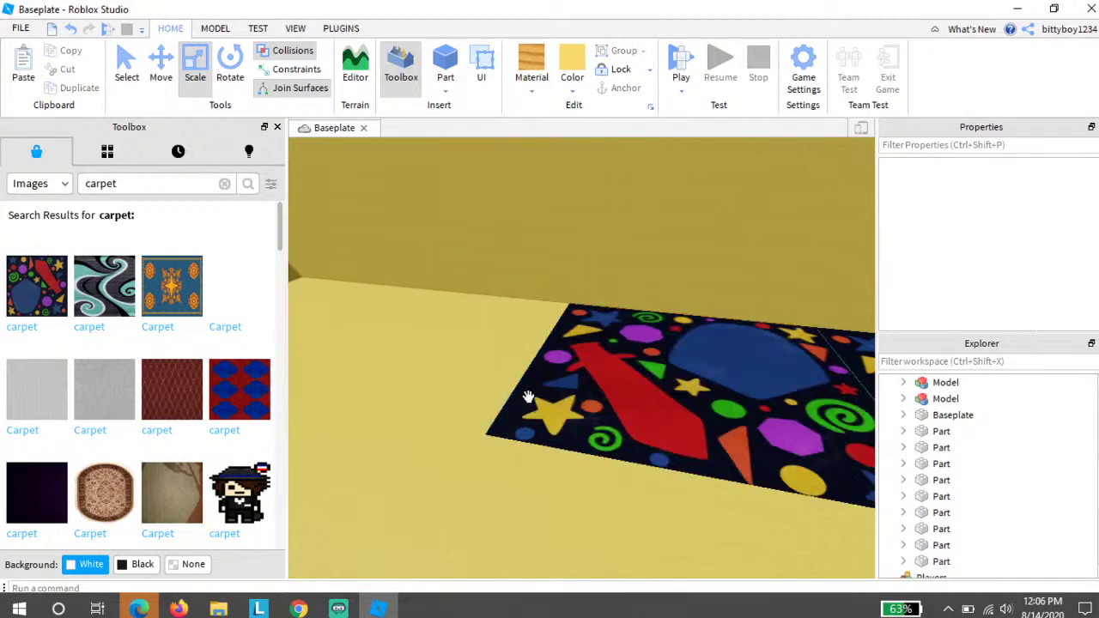
pyautogui.press('a')
pyautogui.click(29, 292)
pyautogui.scroll(-5, 473, 343)
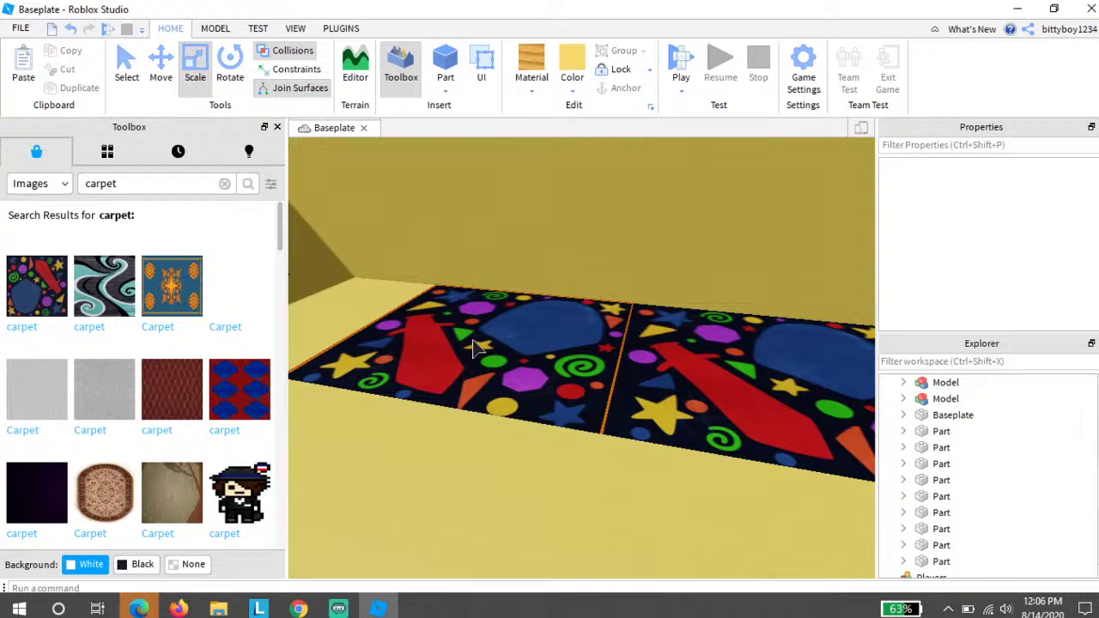
# Step: Apply the same multicoloured shapes carpet image to the top of the fourth floor slab at the far end
pyautogui.moveTo(474, 343); pyautogui.dragTo(479, 343, button='right')
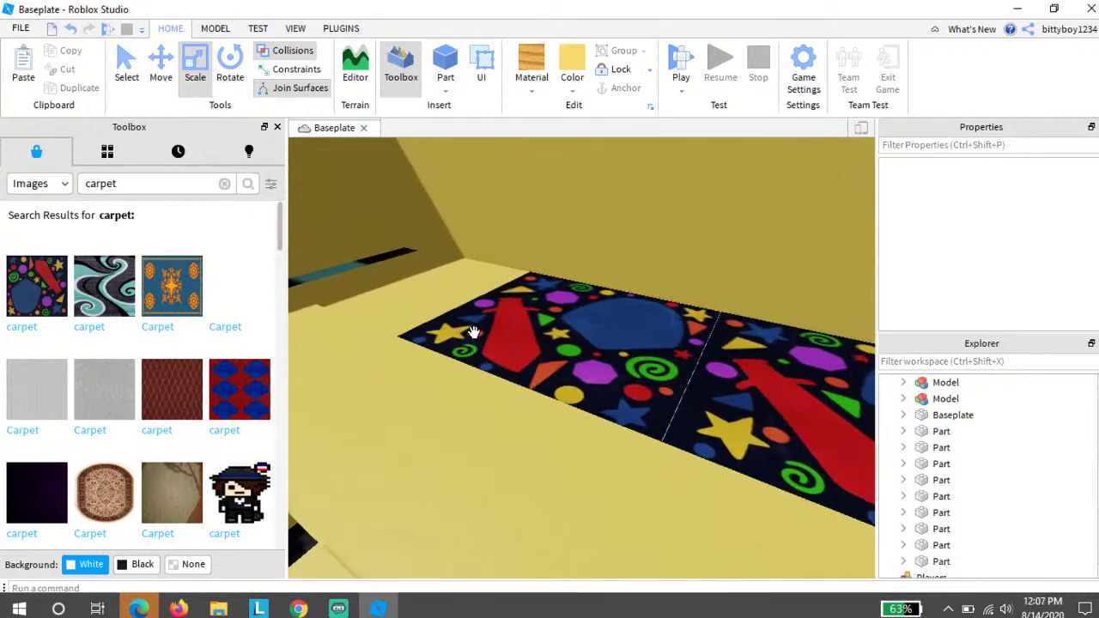
pyautogui.press('a')
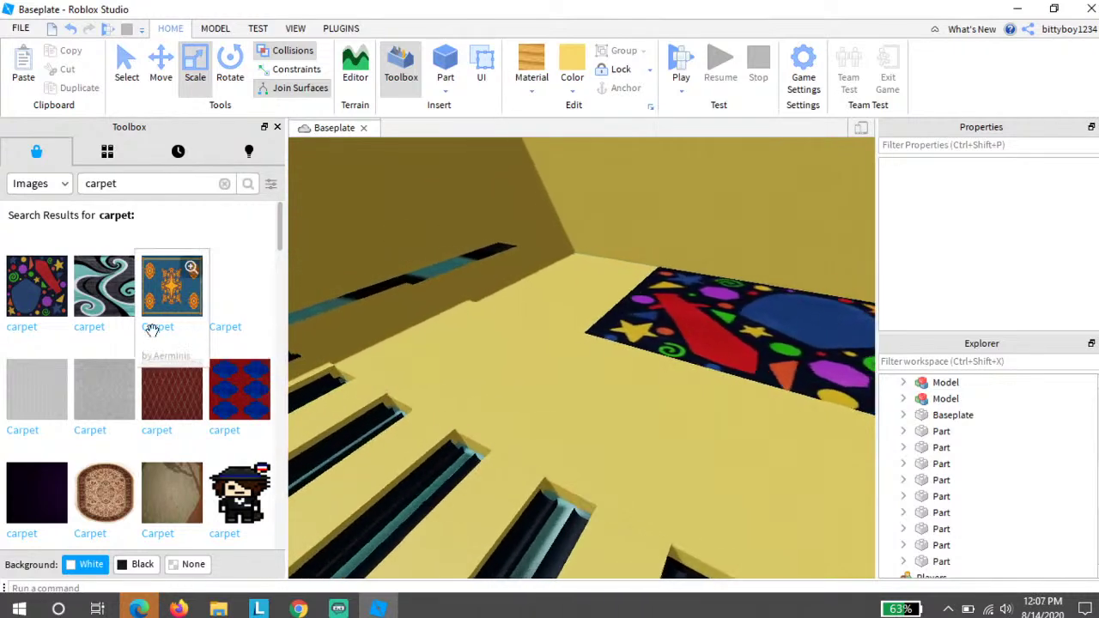
pyautogui.click(9, 309)
pyautogui.click(507, 296)
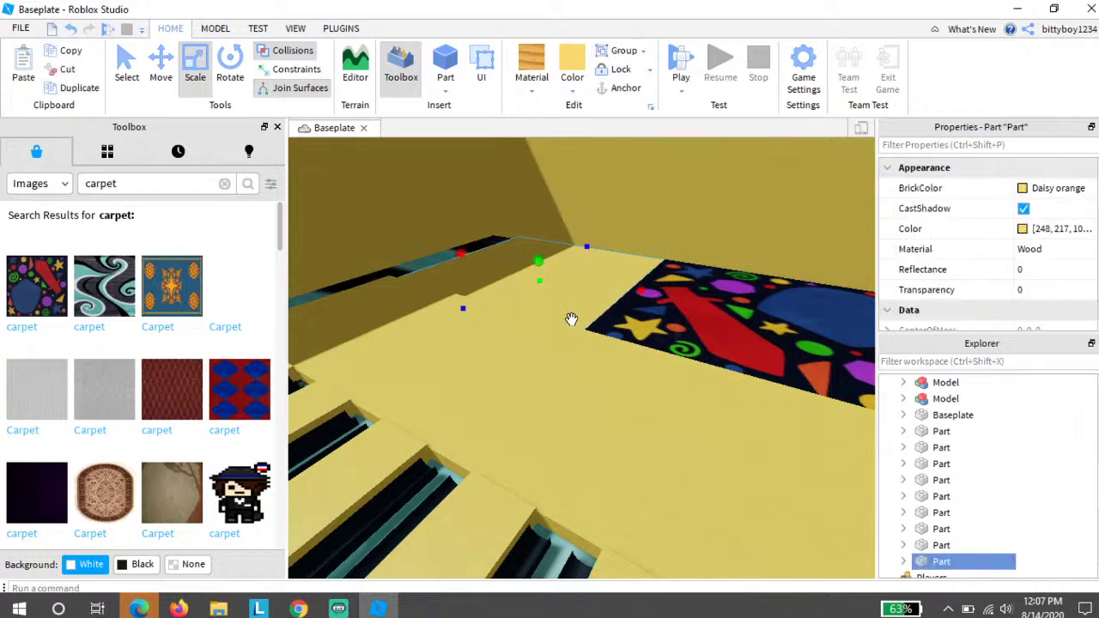
pyautogui.moveTo(34, 287); pyautogui.dragTo(550, 290)
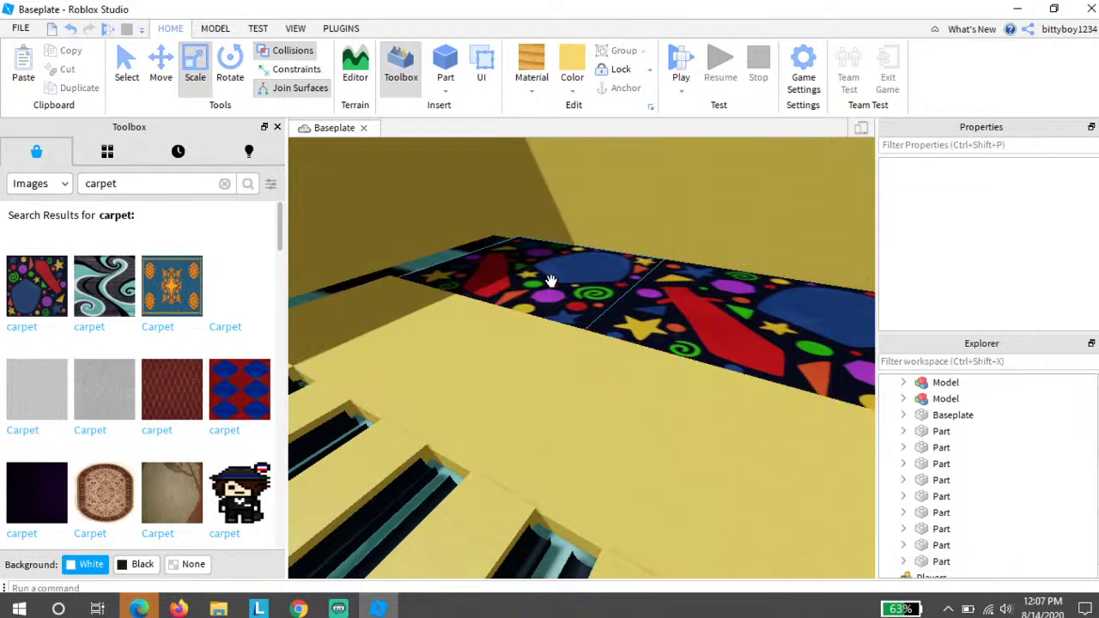
# Step: Try the multicoloured shapes carpet image on the approach floor, the lanes and the baseplate
pyautogui.moveTo(551, 282); pyautogui.dragTo(557, 317, button='right')
pyautogui.click(51, 300)
pyautogui.press('s')
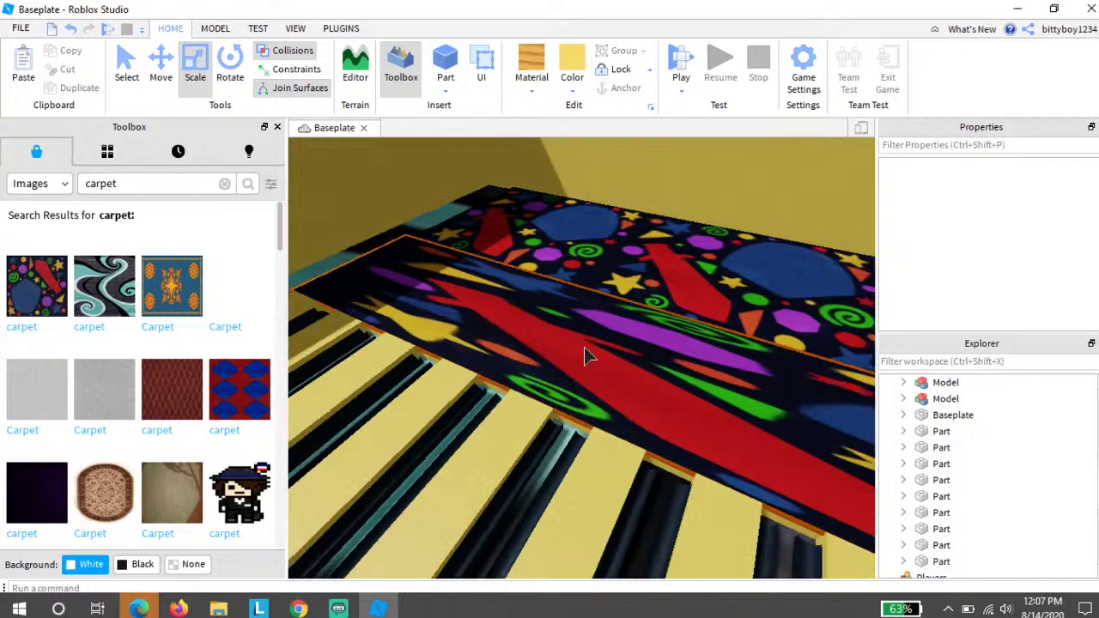
pyautogui.scroll(-3, 589, 354)
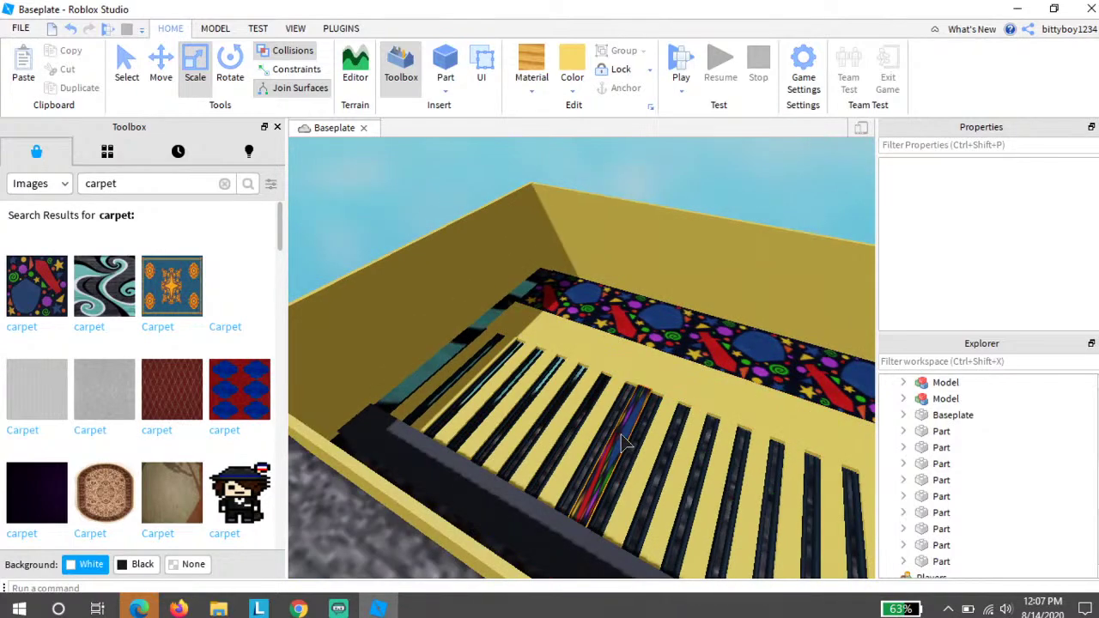
pyautogui.scroll(4, 512, 257)
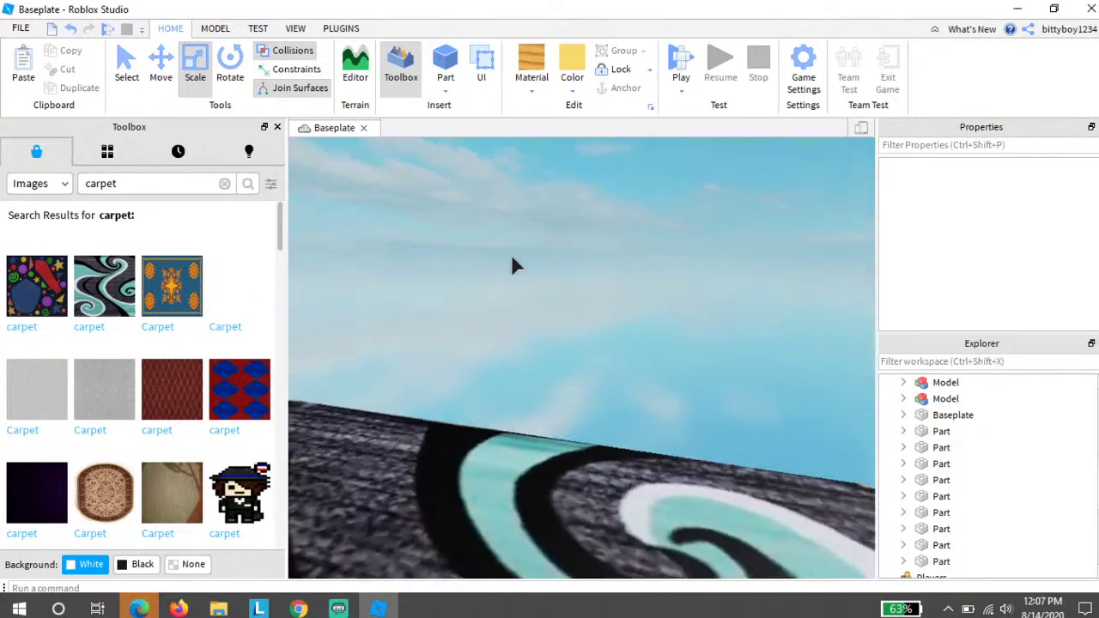
pyautogui.moveTo(513, 257); pyautogui.dragTo(511, 257, button='right')
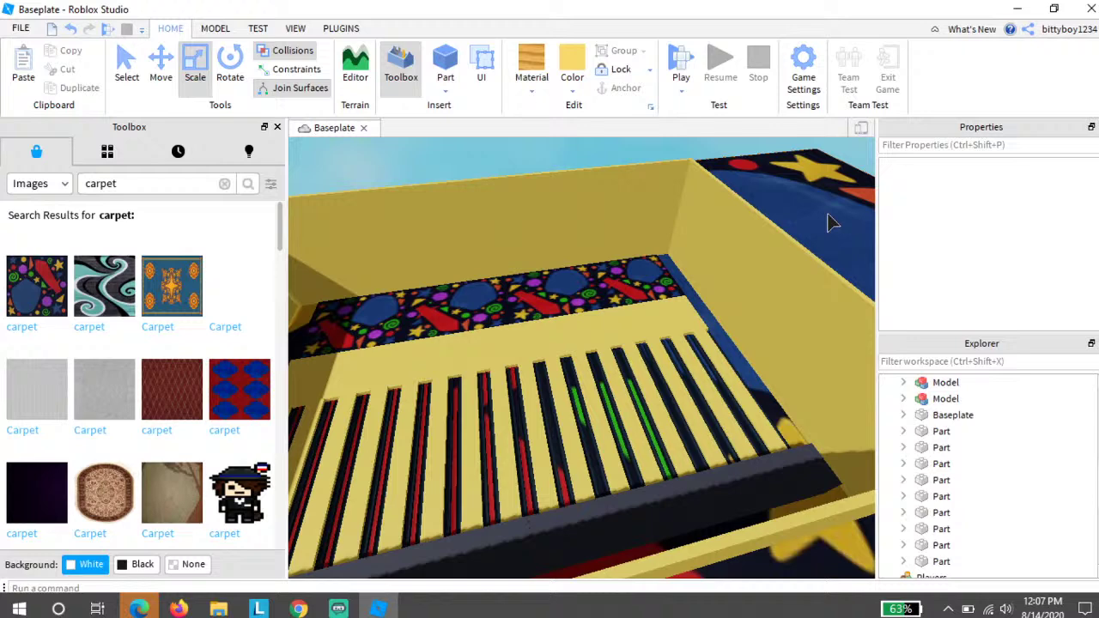
pyautogui.moveTo(828, 221); pyautogui.dragTo(94, 425)
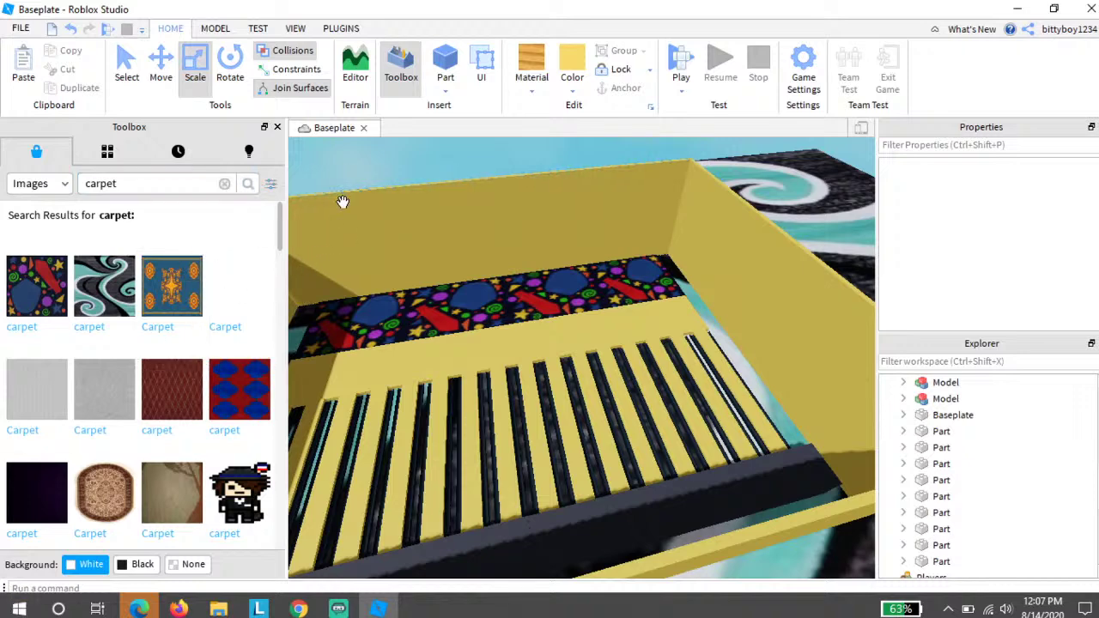
# Step: Insert a block part on the carpeted baseplate outside the walled building
pyautogui.moveTo(344, 203); pyautogui.dragTo(469, 196, button='right')
pyautogui.scroll(10, 499, 203)
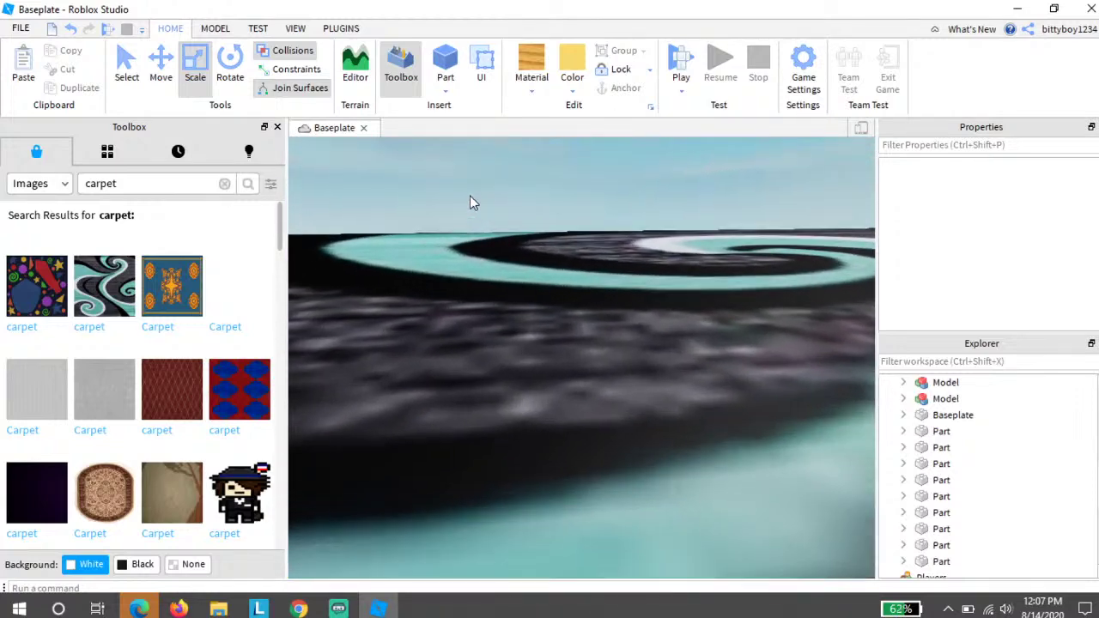
pyautogui.click(435, 63)
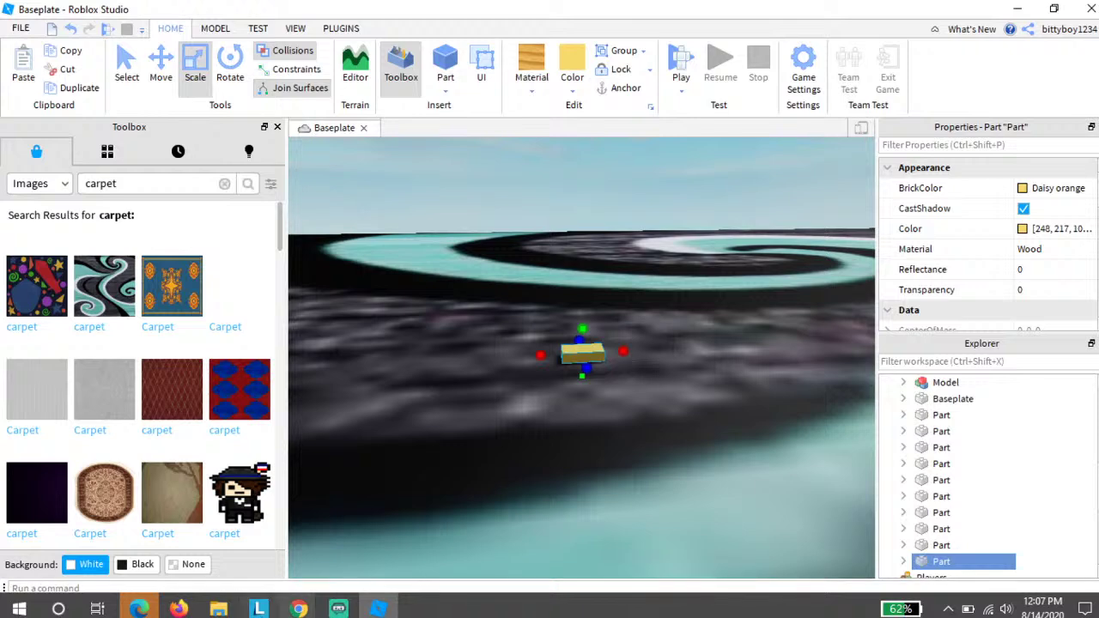
# Step: Switch to the YouTube live stream page in Chrome to check its chat, and return to Roblox Studio
pyautogui.moveTo(298, 609)
pyautogui.click(375, 538)
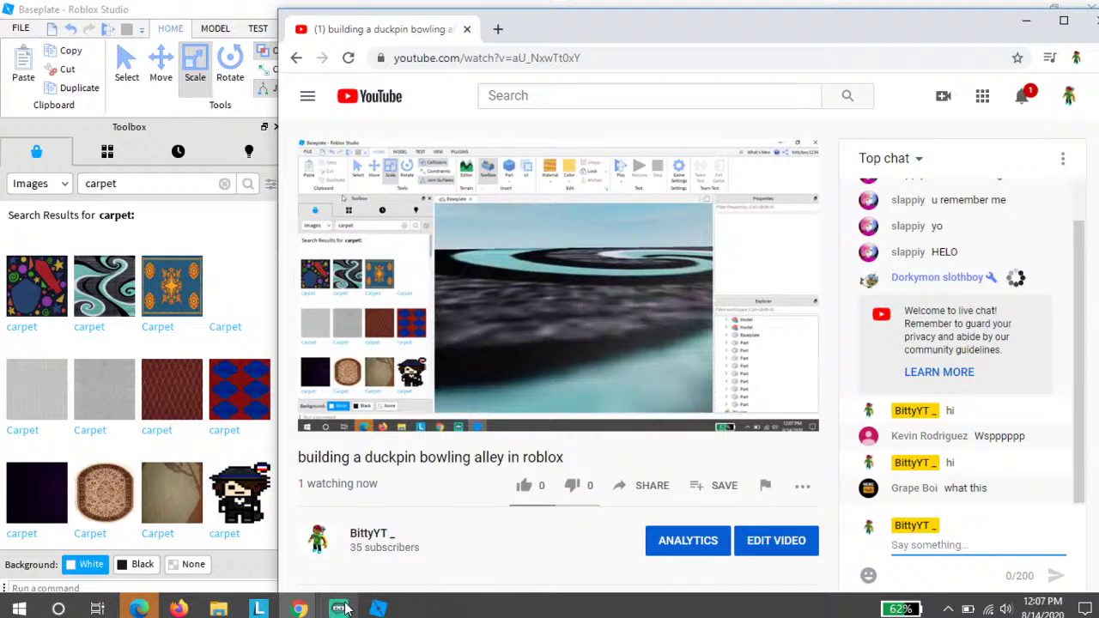
pyautogui.click(377, 609)
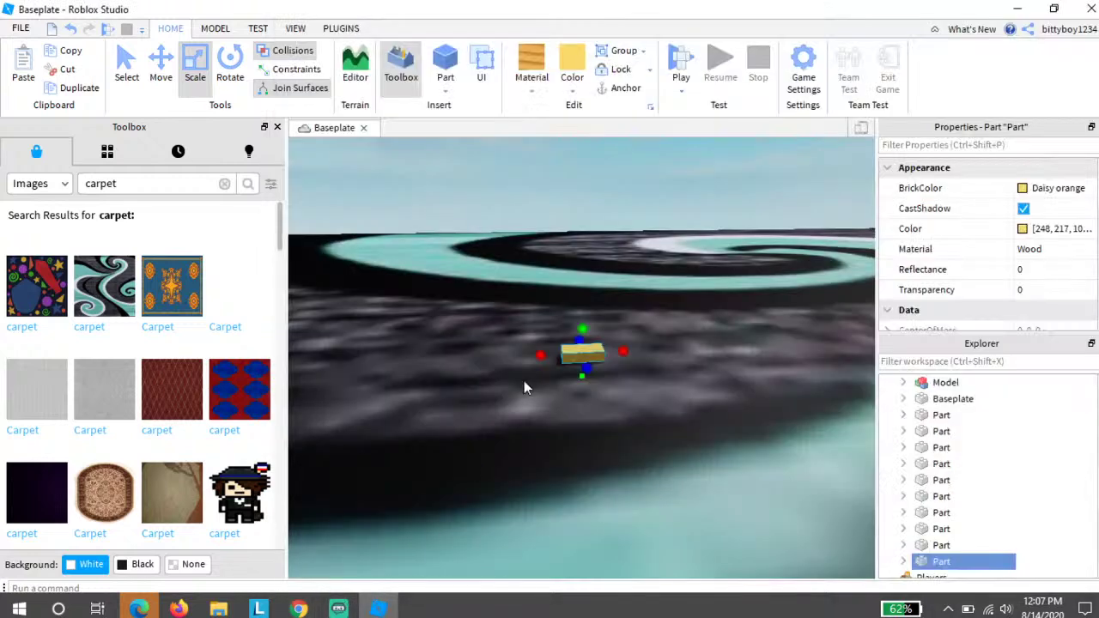
# Step: Stretch the new block part lengthwise into a long, thin strip on the carpet beside the building
pyautogui.moveTo(484, 355); pyautogui.dragTo(740, 306)
pyautogui.press('d')
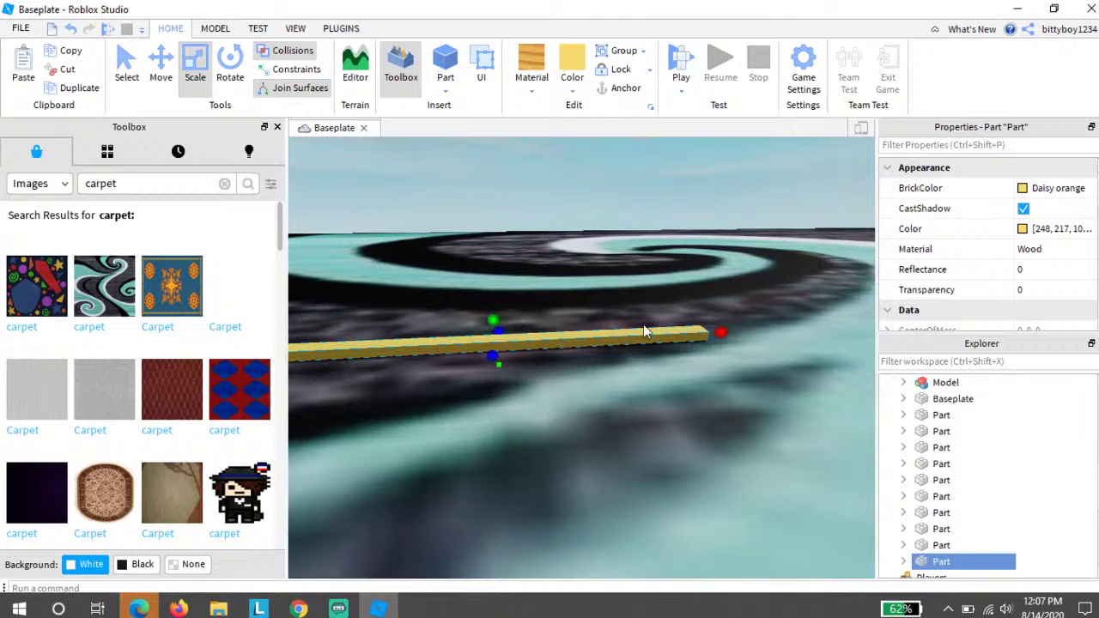
pyautogui.press('d')
pyautogui.moveTo(615, 333); pyautogui.dragTo(792, 270)
pyautogui.moveTo(791, 269); pyautogui.dragTo(790, 269, button='right')
pyautogui.press('d')
pyautogui.press('s')
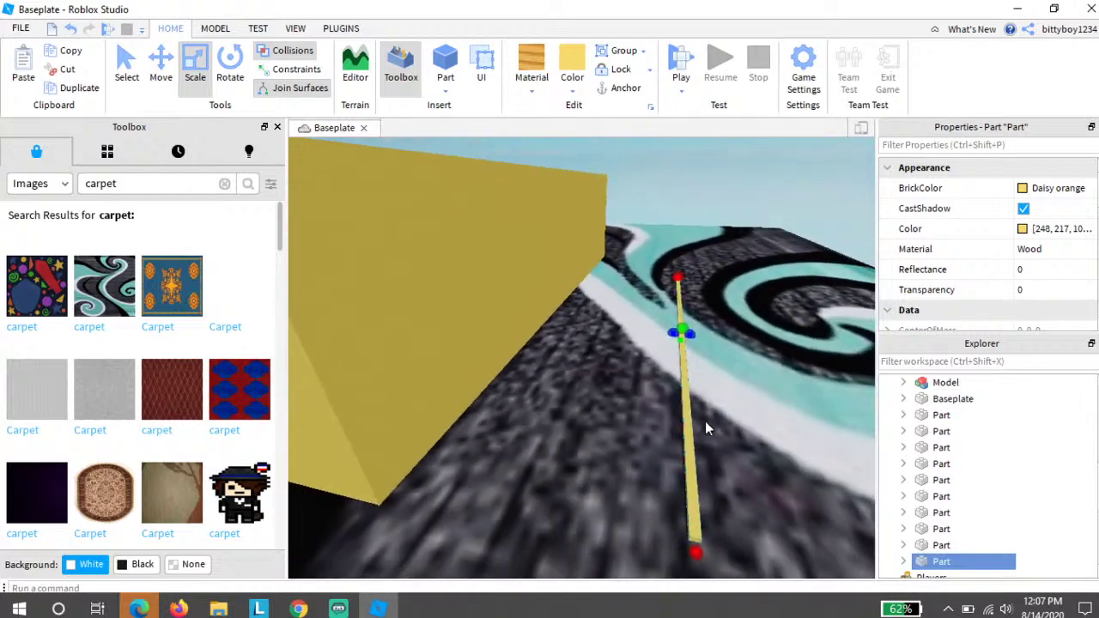
# Step: Move the thin strip from the carpet onto the black pin housing at the far end of the lanes
pyautogui.moveTo(693, 426); pyautogui.dragTo(690, 350)
pyautogui.press('a')
pyautogui.moveTo(689, 349); pyautogui.dragTo(690, 349, button='right')
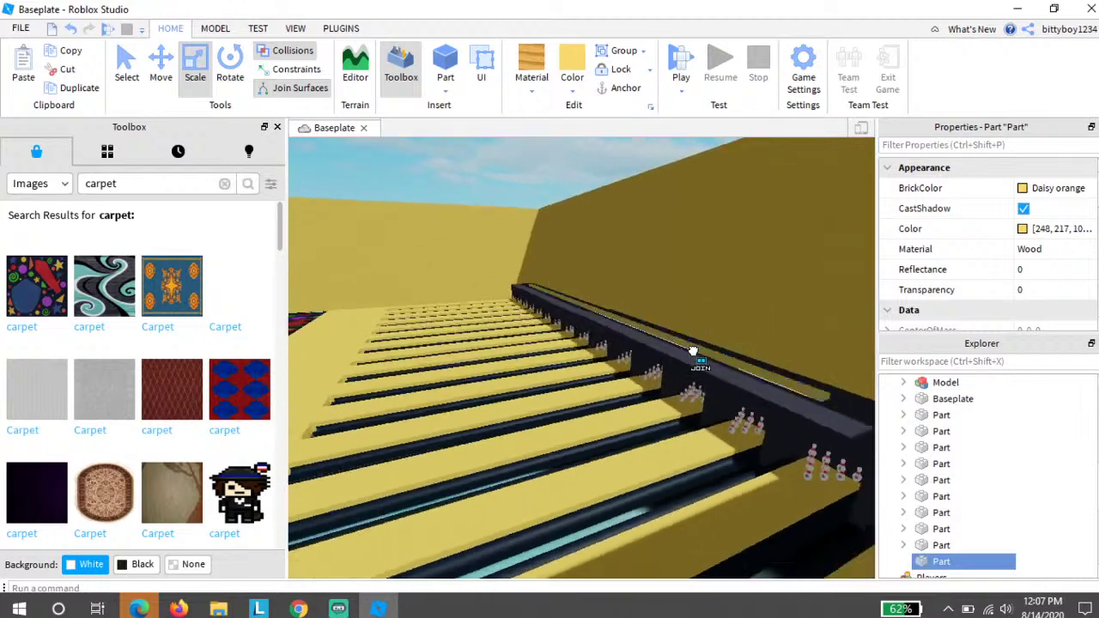
pyautogui.moveTo(690, 349); pyautogui.dragTo(690, 349)
pyautogui.moveTo(690, 350); pyautogui.dragTo(690, 349, button='right')
pyautogui.moveTo(701, 349); pyautogui.dragTo(702, 351)
pyautogui.moveTo(701, 350); pyautogui.dragTo(702, 352, button='right')
pyautogui.moveTo(702, 351); pyautogui.dragTo(652, 340)
pyautogui.press('a')
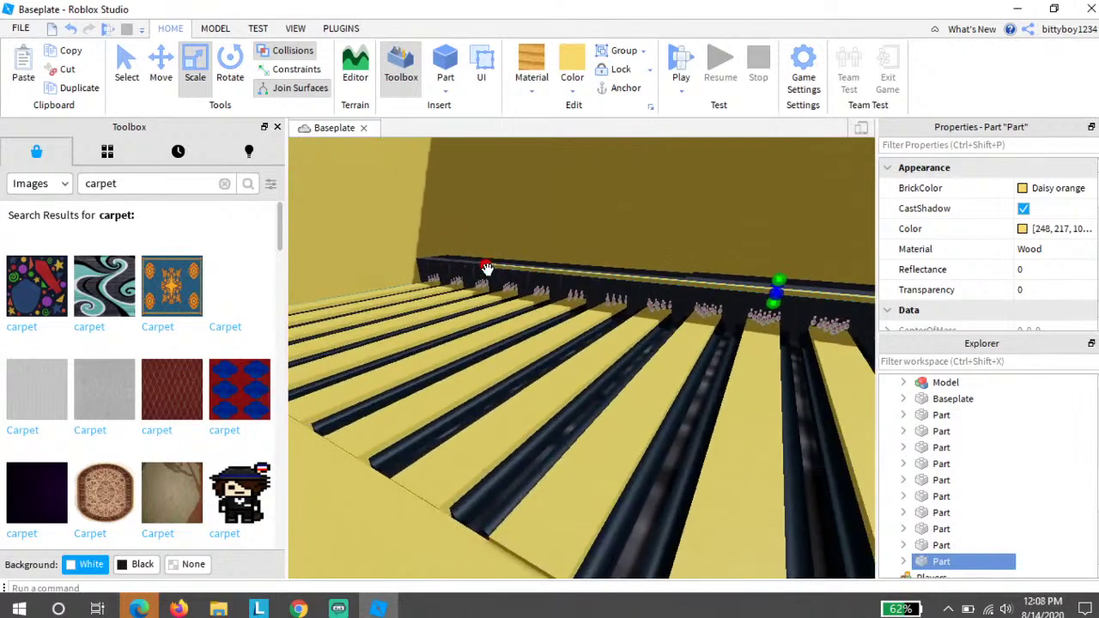
# Step: Stretch the strip to the end of the black pin housing and raise its height into a tall panel above the pins
pyautogui.moveTo(486, 268); pyautogui.dragTo(438, 228)
pyautogui.press('d')
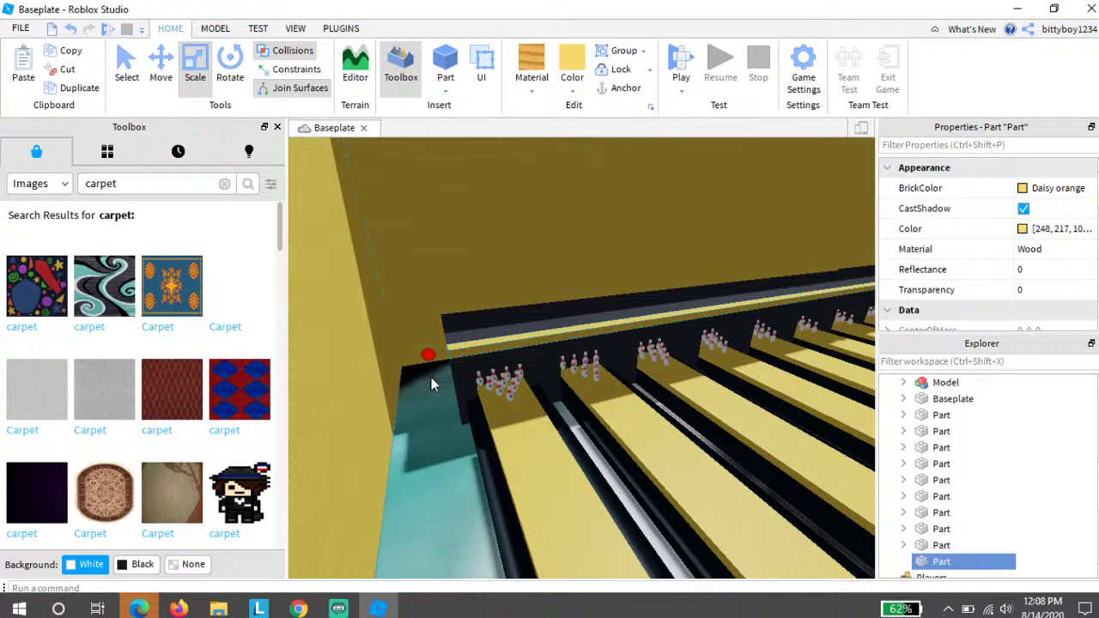
pyautogui.press('f')
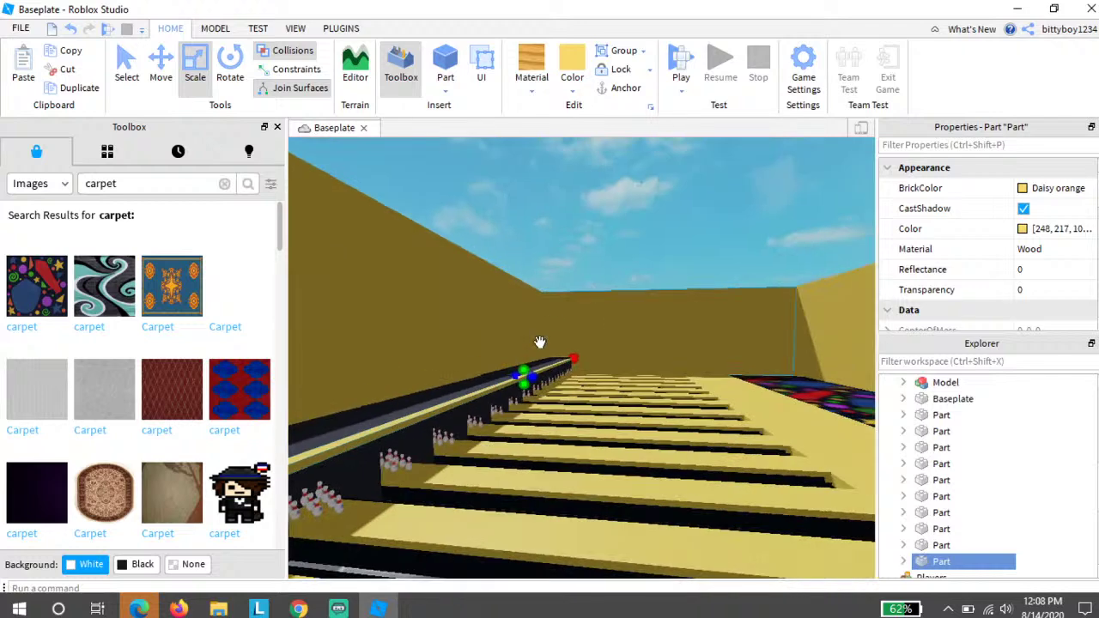
pyautogui.moveTo(519, 372); pyautogui.dragTo(521, 272)
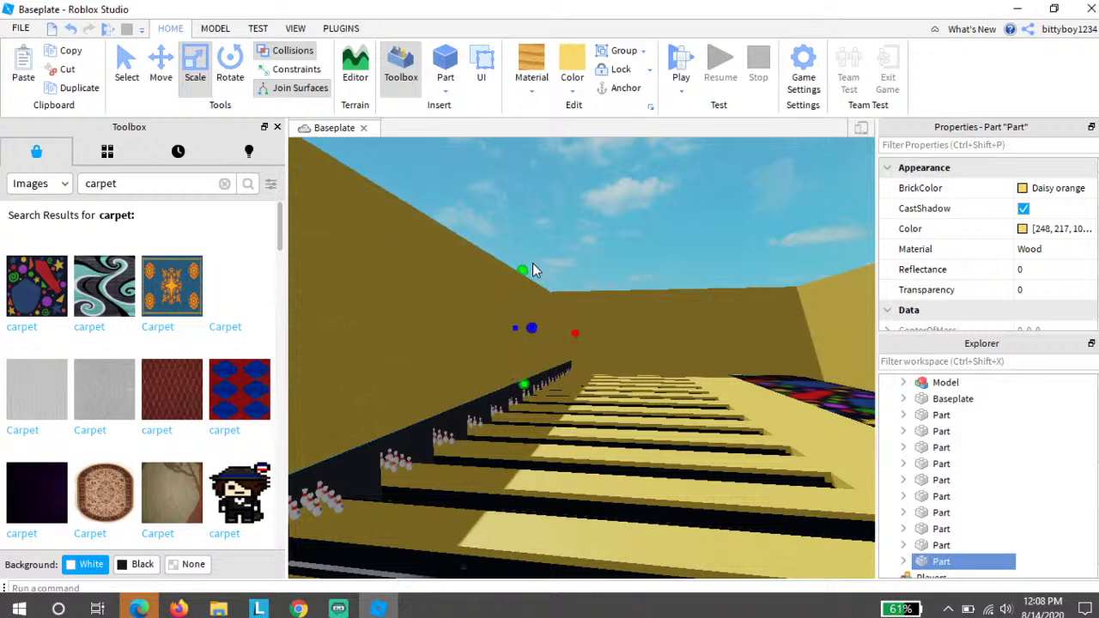
pyautogui.press('d')
pyautogui.moveTo(543, 276); pyautogui.dragTo(538, 278, button='right')
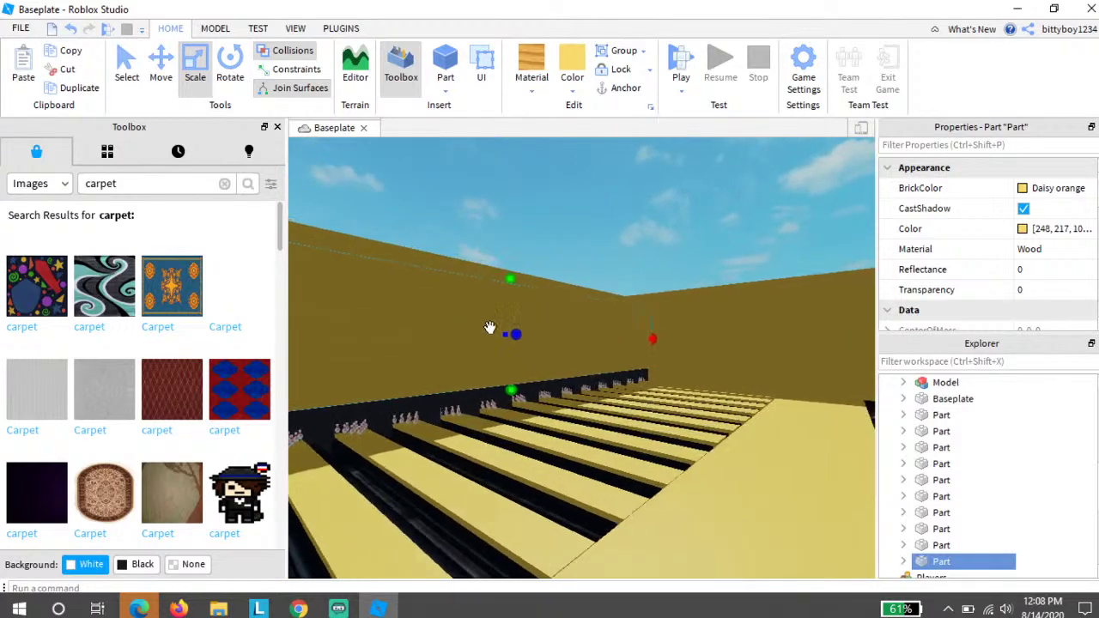
pyautogui.moveTo(490, 327); pyautogui.dragTo(515, 323, button='right')
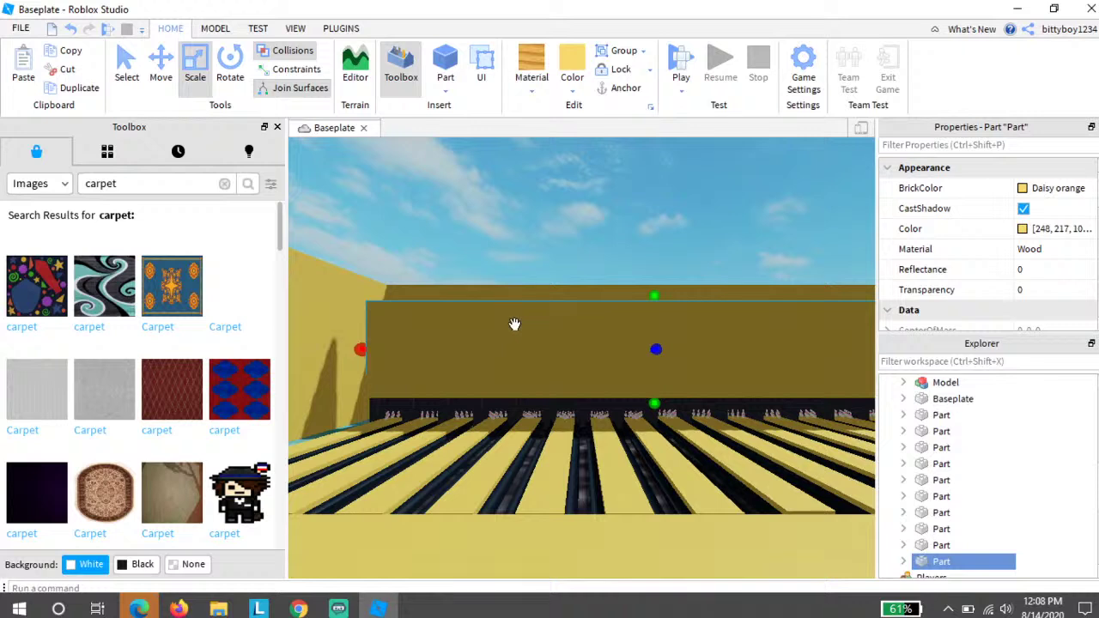
# Step: Search the Toolbox images for "BOWLING" and browse the results for a picture for the panel
pyautogui.click(224, 183)
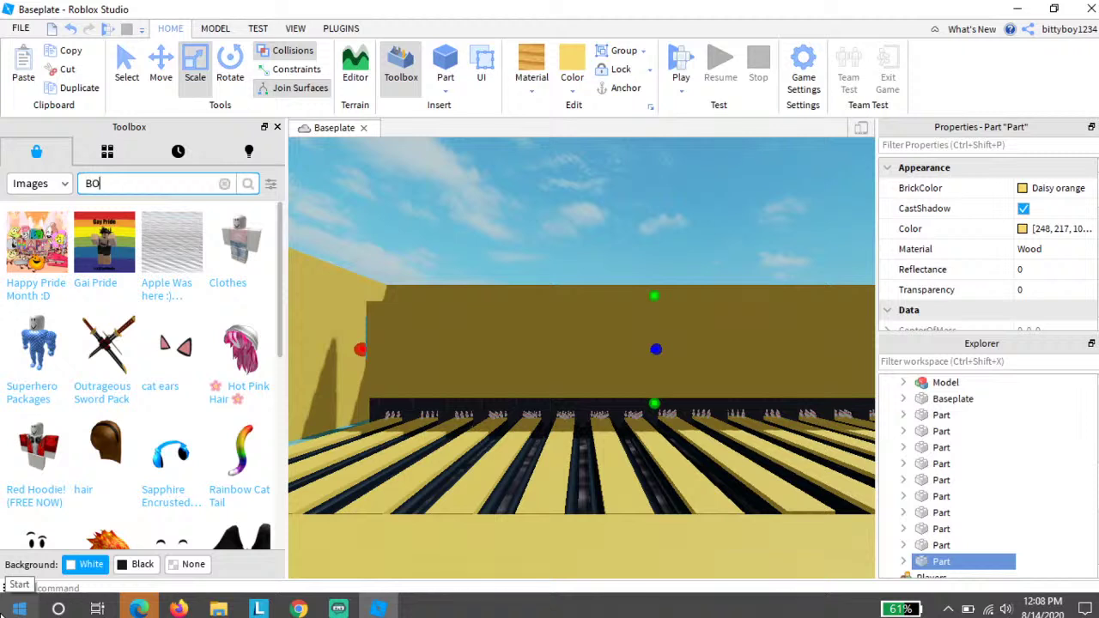
pyautogui.write('BOWLING')
pyautogui.press('Return')
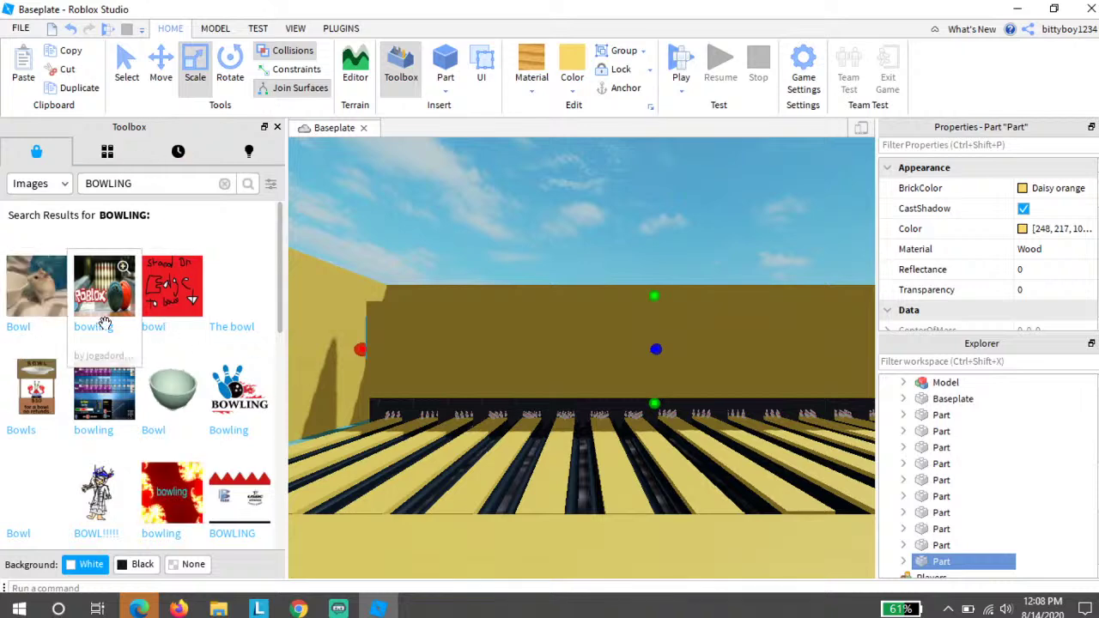
pyautogui.scroll(-3, 160, 218)
pyautogui.scroll(-4, 168, 216)
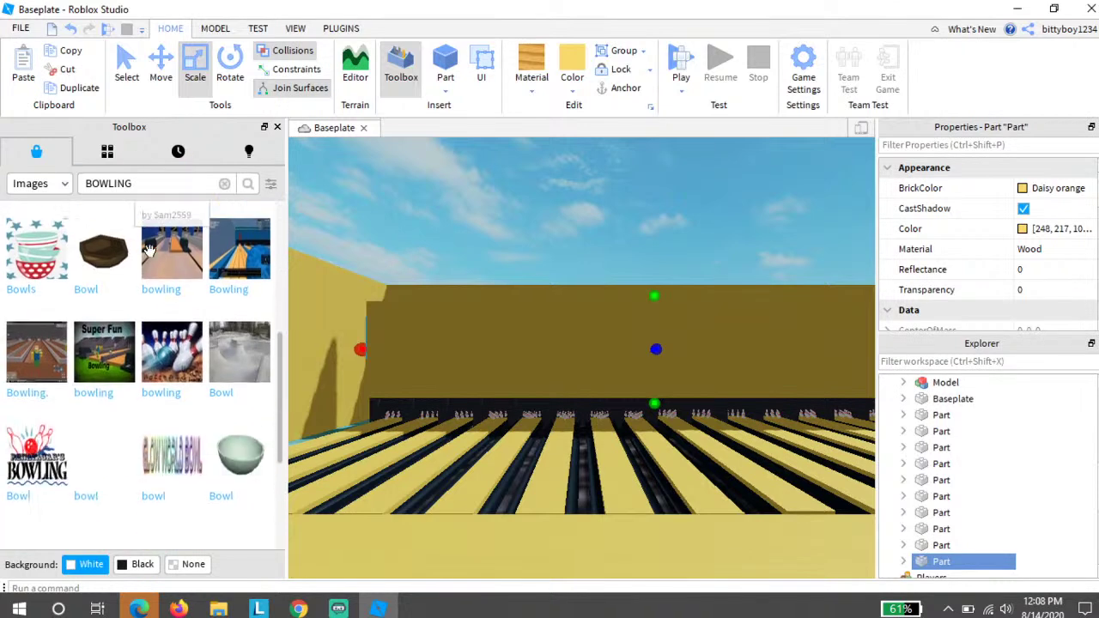
pyautogui.scroll(-4, 187, 215)
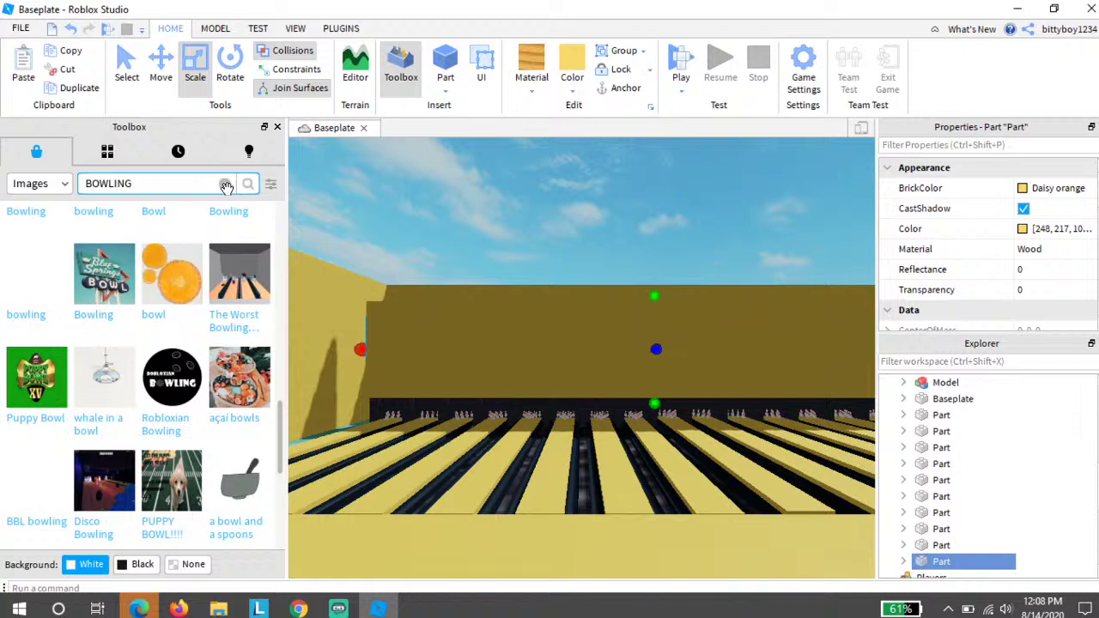
# Step: Search the Toolbox images for "DECAL" and browse through the results
pyautogui.click(225, 184)
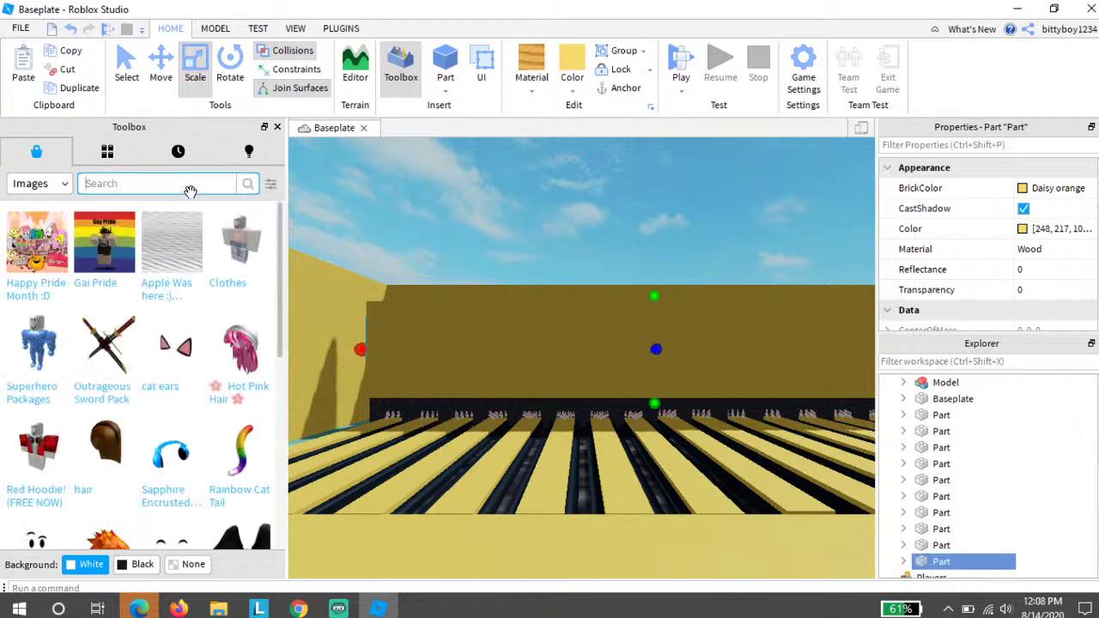
pyautogui.write('DECA')
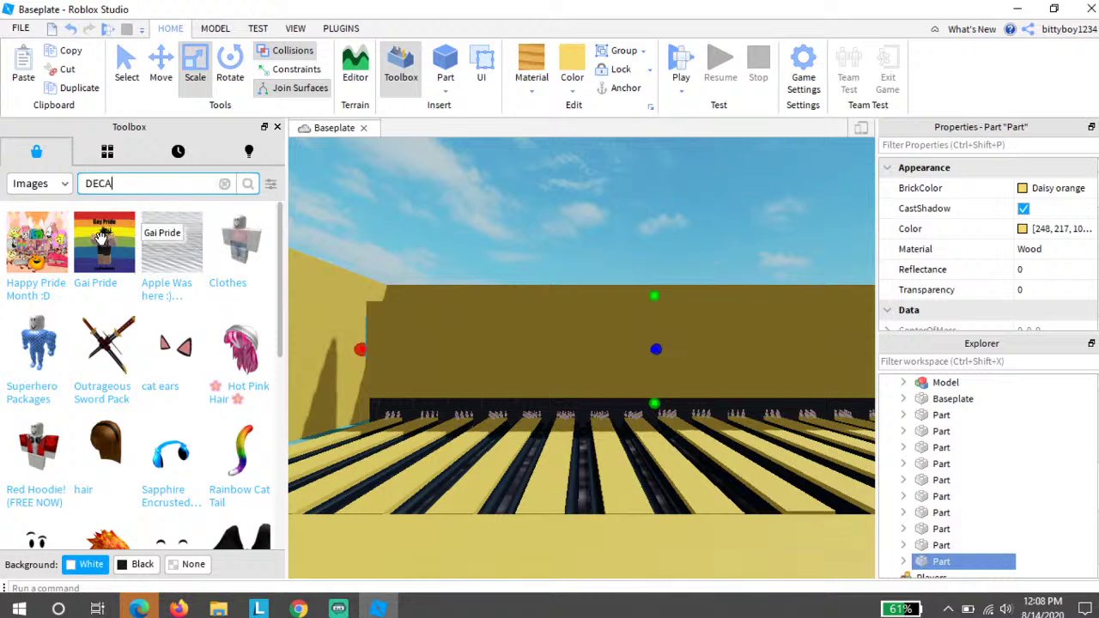
pyautogui.press('Return')
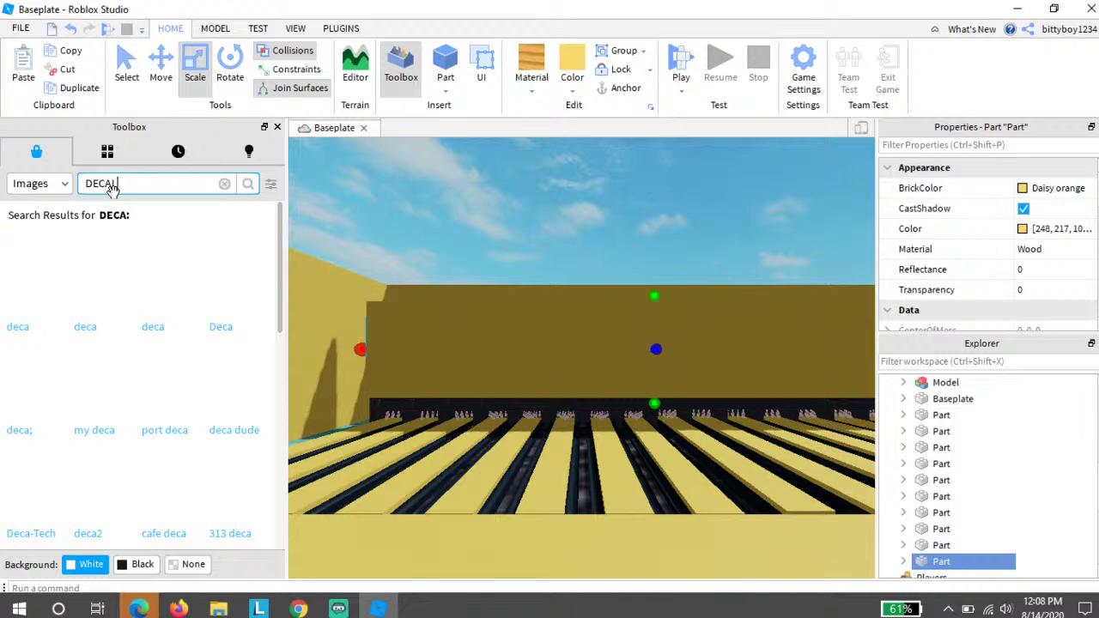
pyautogui.write('L')
pyautogui.press('Return')
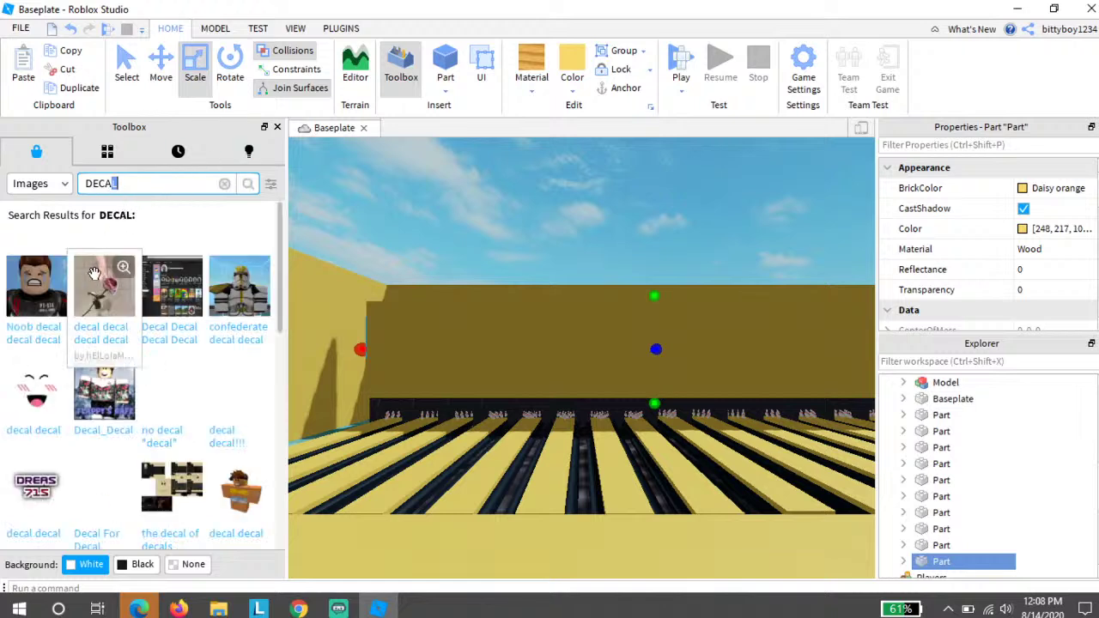
pyautogui.scroll(-2, 121, 279)
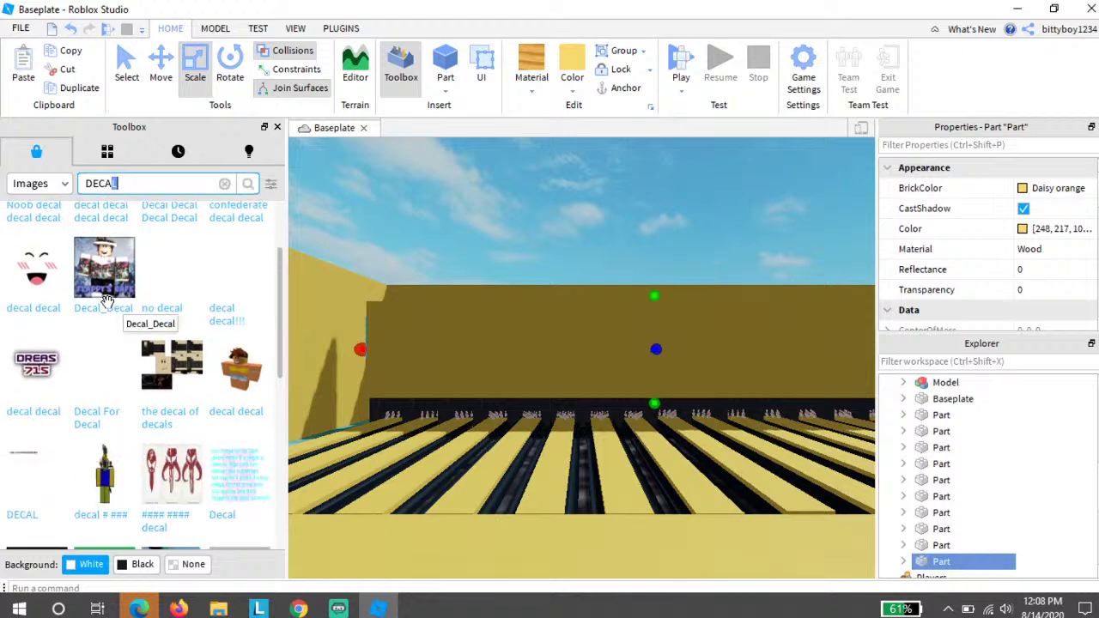
pyautogui.scroll(-5, 103, 287)
pyautogui.scroll(-2, 99, 289)
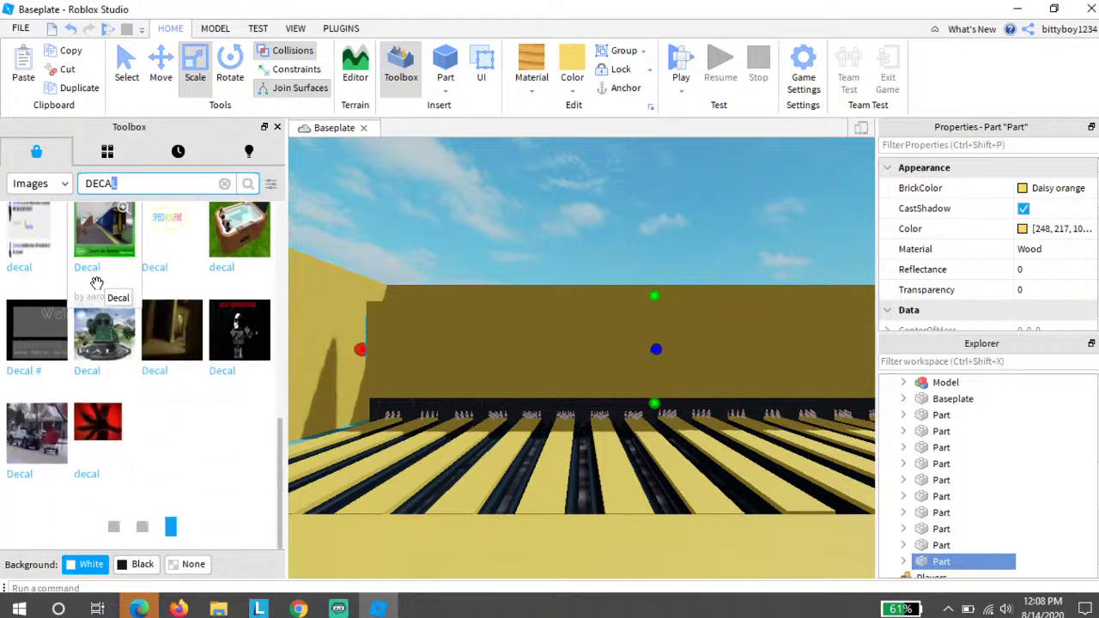
pyautogui.scroll(-5, 81, 285)
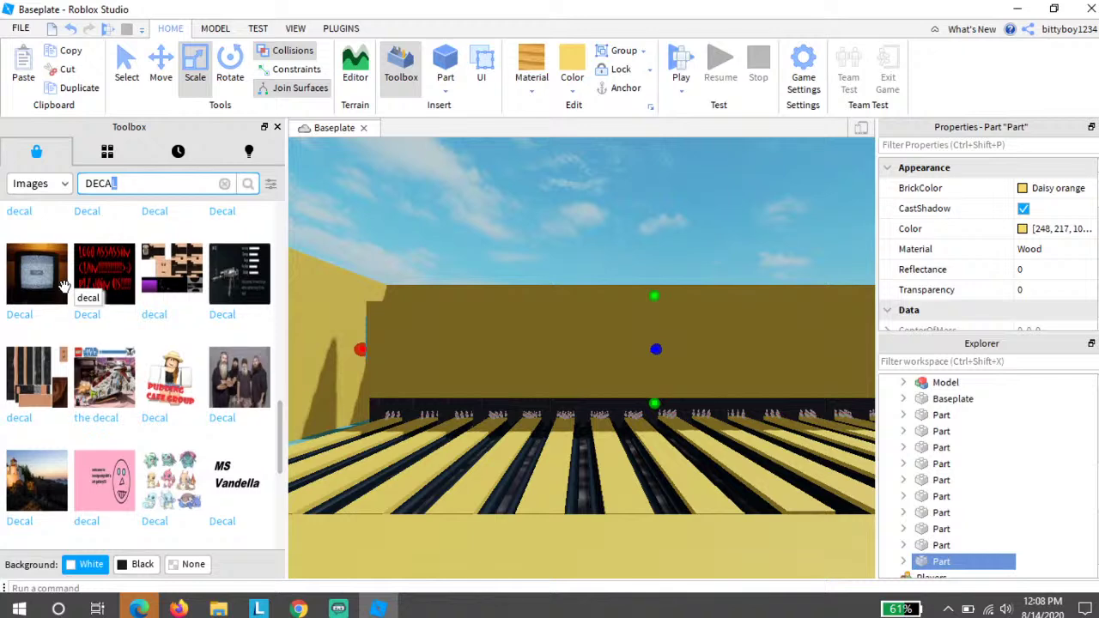
pyautogui.scroll(-8, 52, 284)
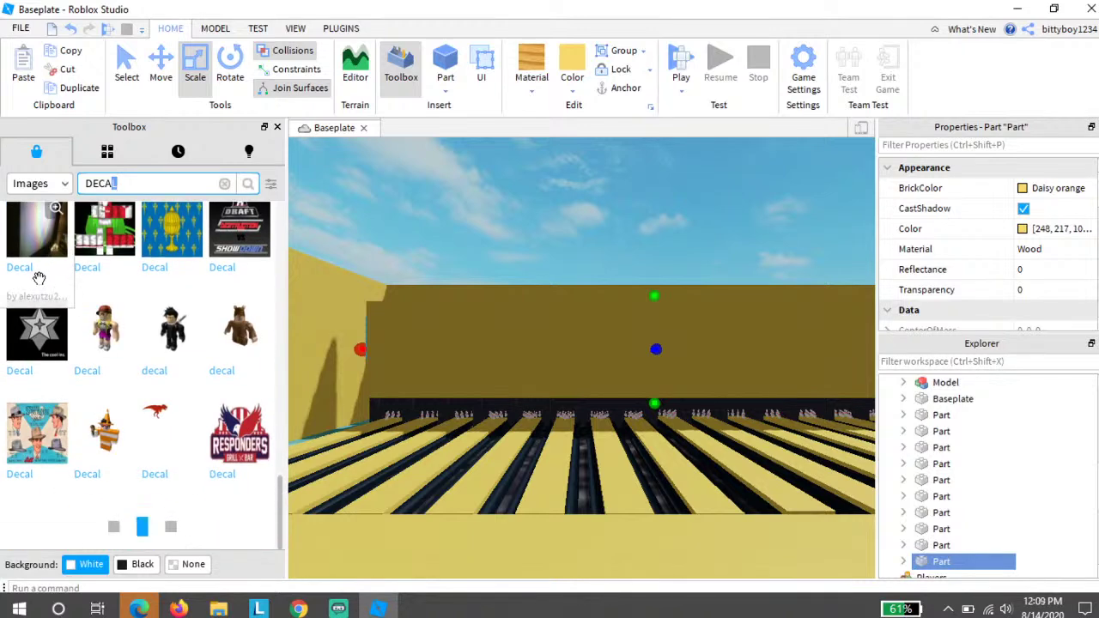
pyautogui.scroll(-10, 23, 272)
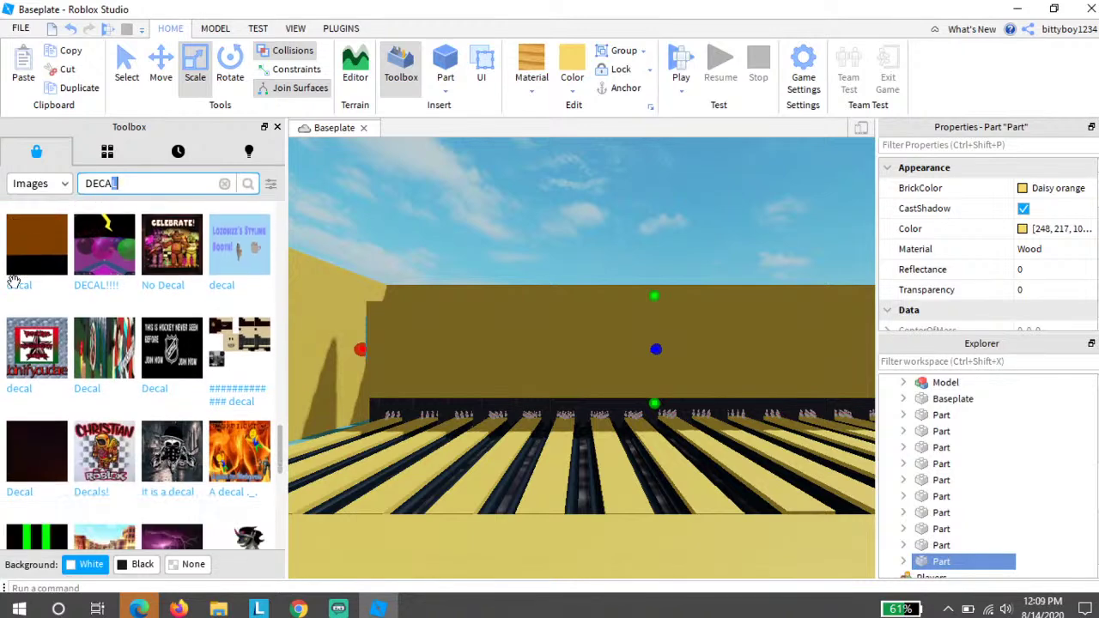
pyautogui.scroll(-10, 12, 292)
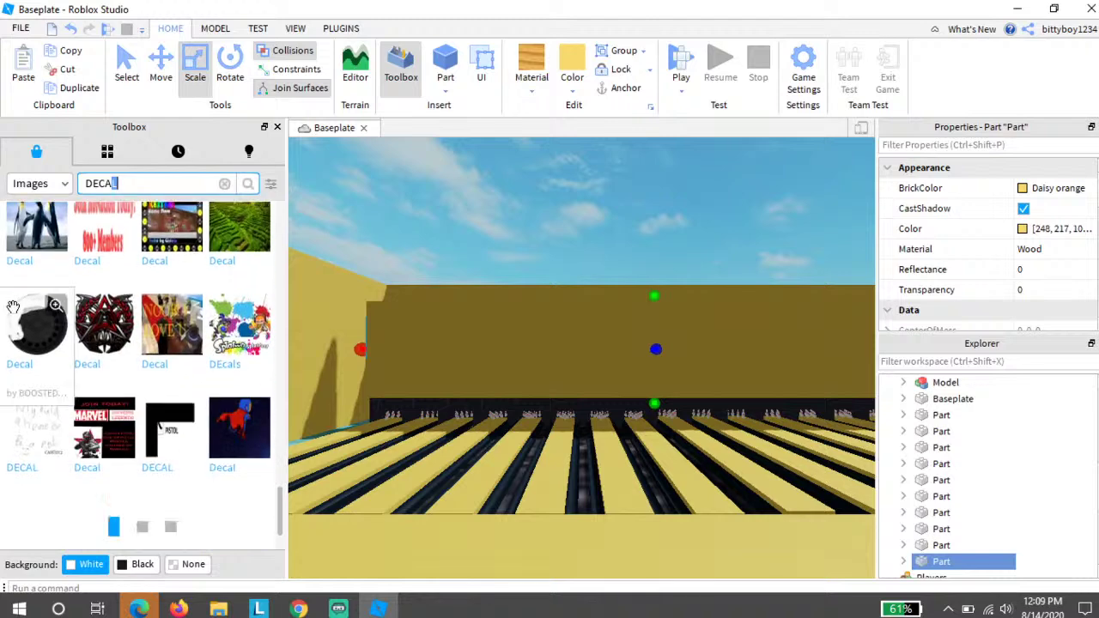
pyautogui.scroll(-10, 12, 309)
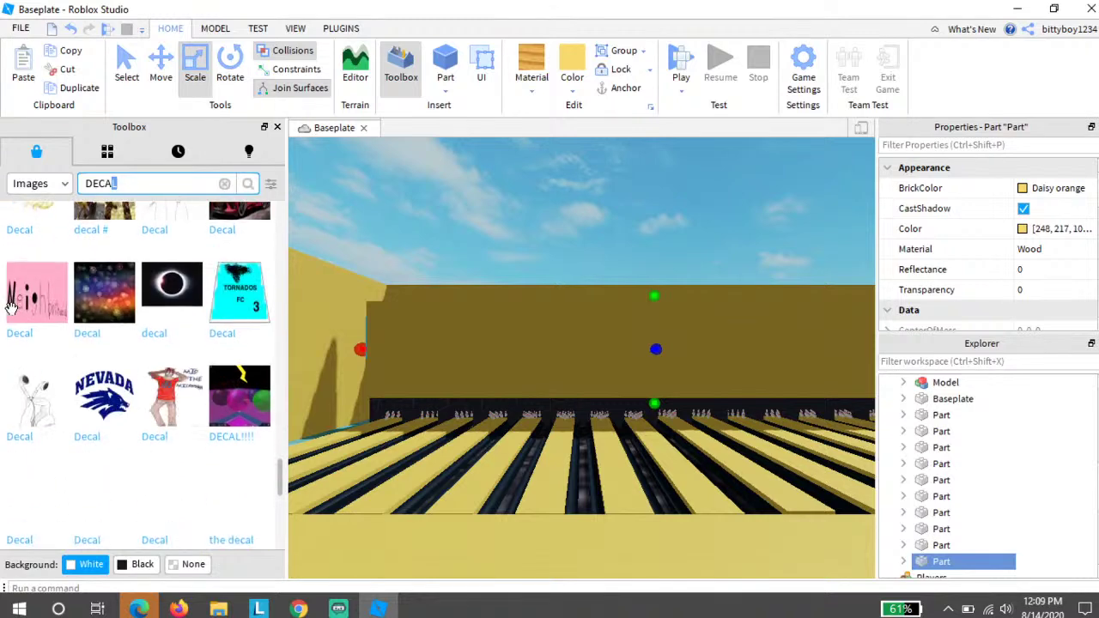
pyautogui.scroll(-5, 12, 309)
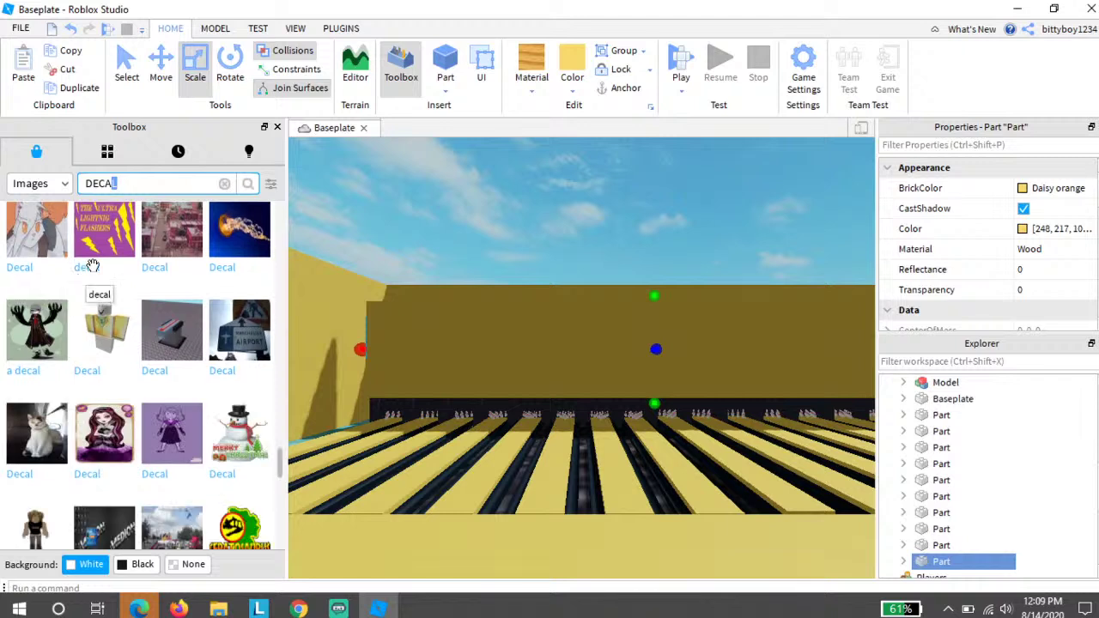
pyautogui.scroll(-3, 86, 271)
# Step: Try an image from the decal results on the tall panel above the pins, and delete the panel
pyautogui.moveTo(161, 370); pyautogui.dragTo(459, 306)
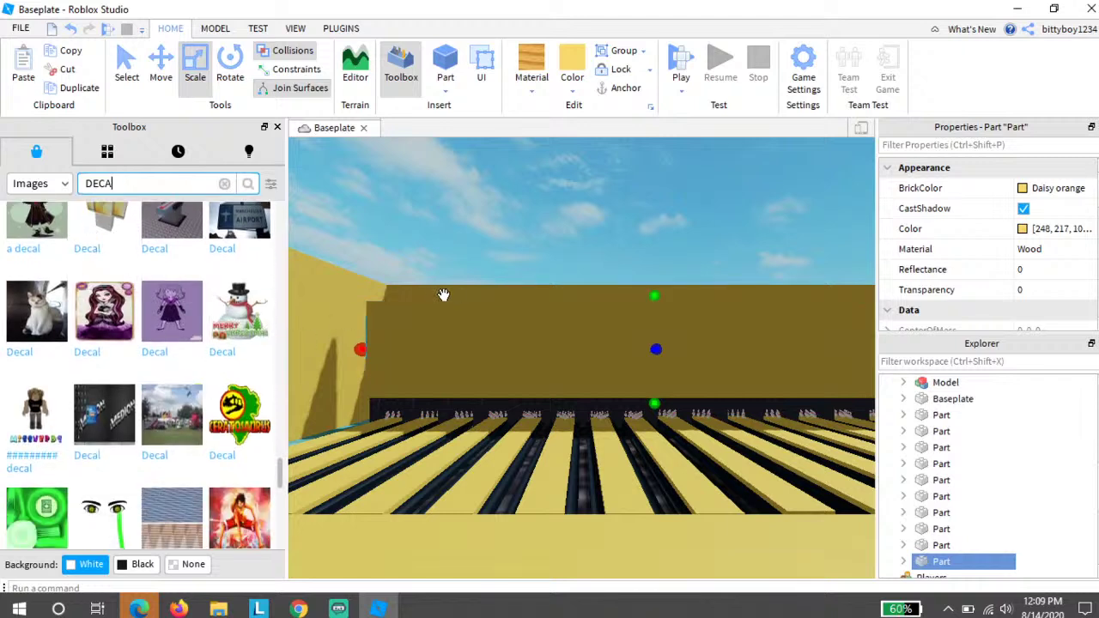
pyautogui.click(485, 315)
pyautogui.press('Delete')
# Step: Insert a new block part on the carpet outside the building and stretch it into a long, thin strip
pyautogui.moveTo(485, 315); pyautogui.dragTo(480, 315, button='right')
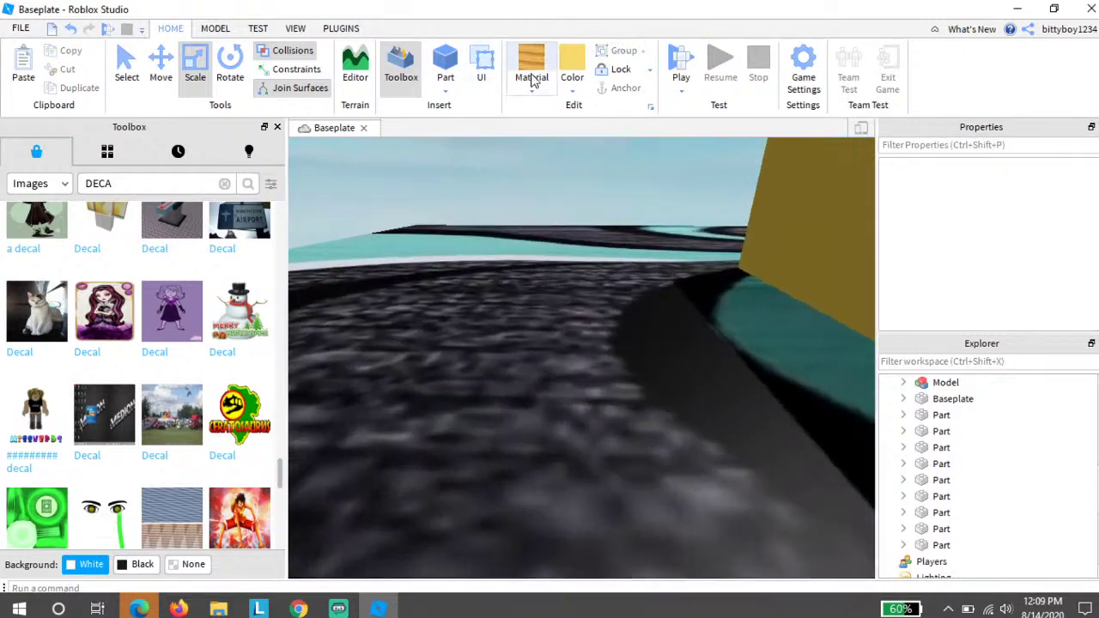
pyautogui.click(434, 58)
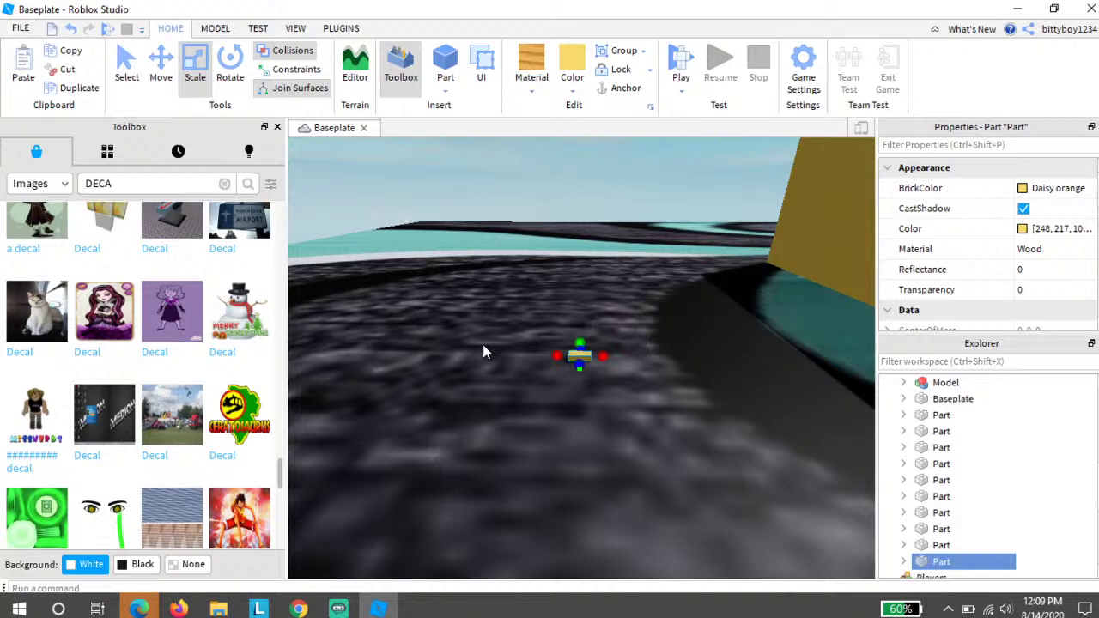
pyautogui.click(615, 355)
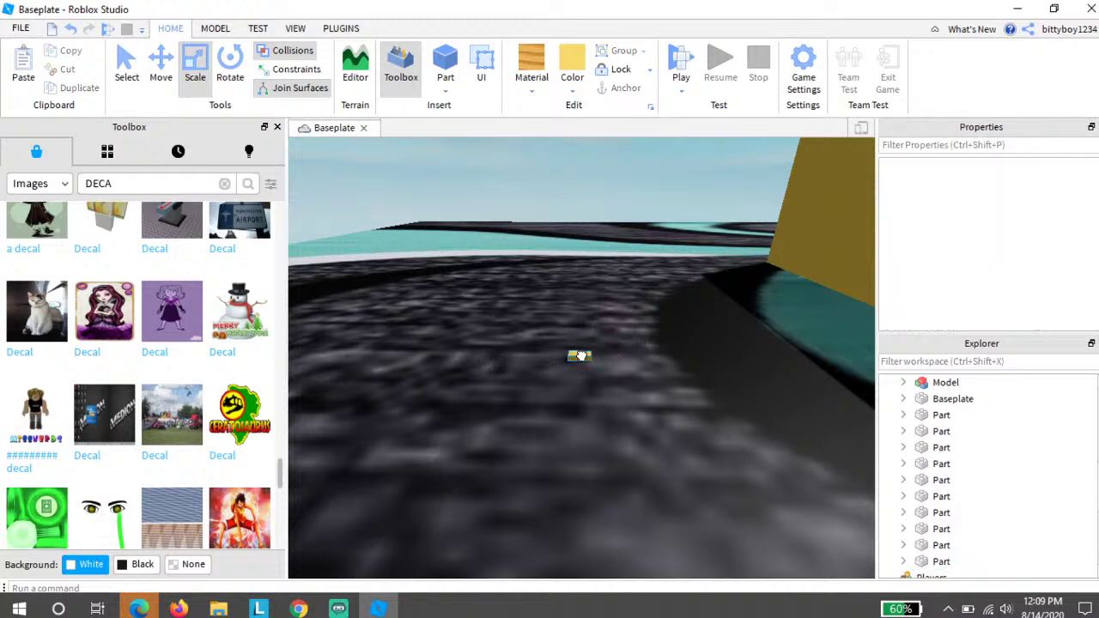
pyautogui.click(577, 355)
pyautogui.moveTo(555, 355); pyautogui.dragTo(269, 314)
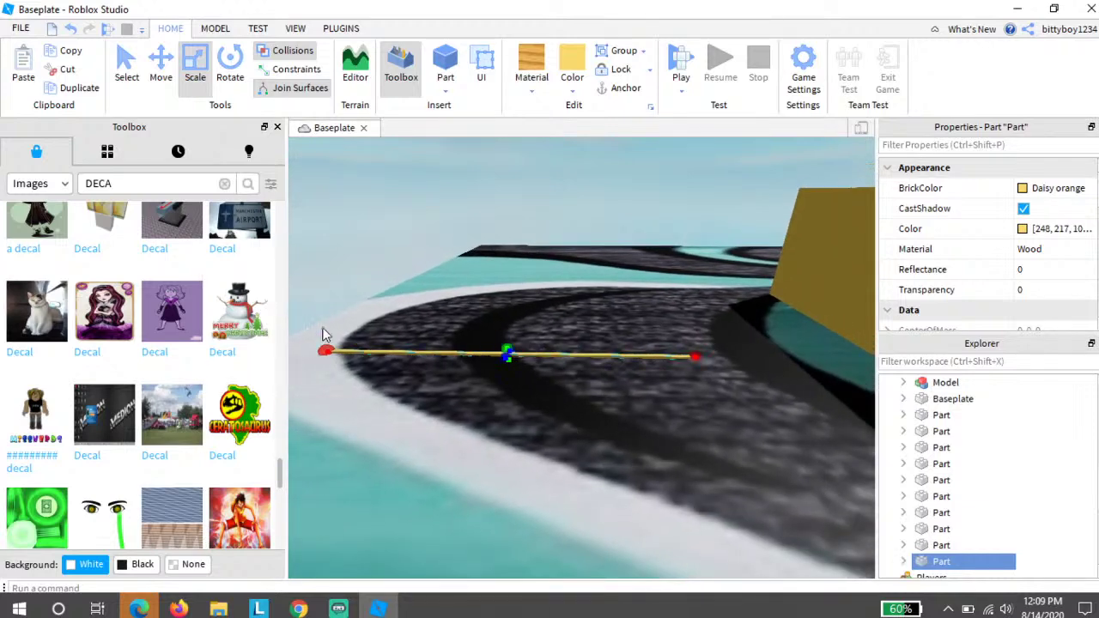
# Step: Try to move the new strip into the building near the black pin housing, and undo the change
pyautogui.press('d')
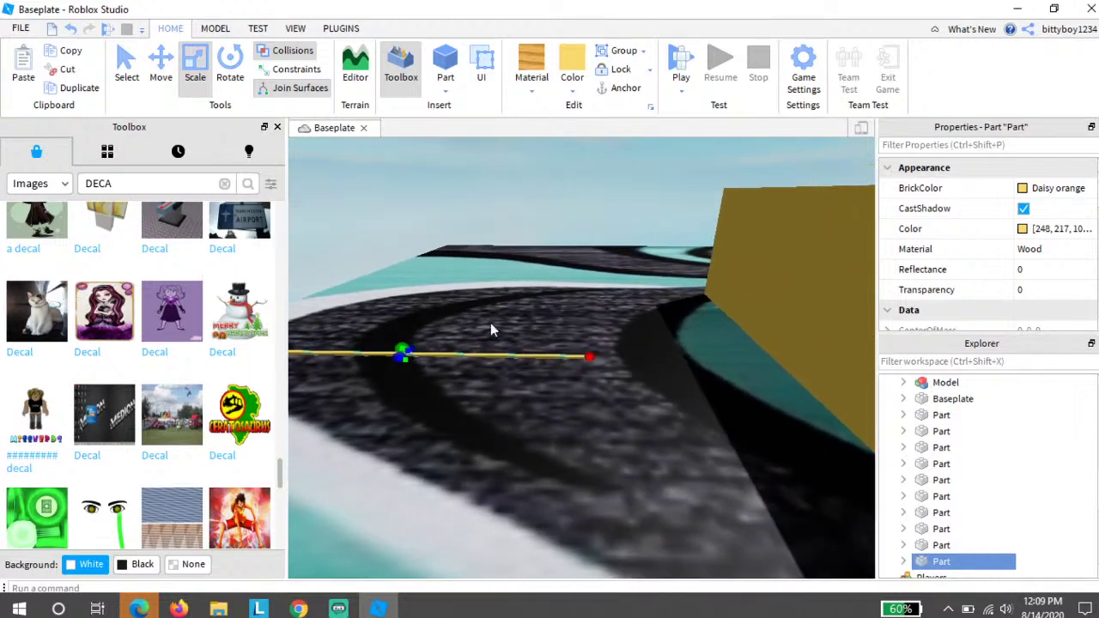
pyautogui.press('d')
pyautogui.moveTo(484, 354); pyautogui.dragTo(596, 245)
pyautogui.press('d')
pyautogui.press('w')
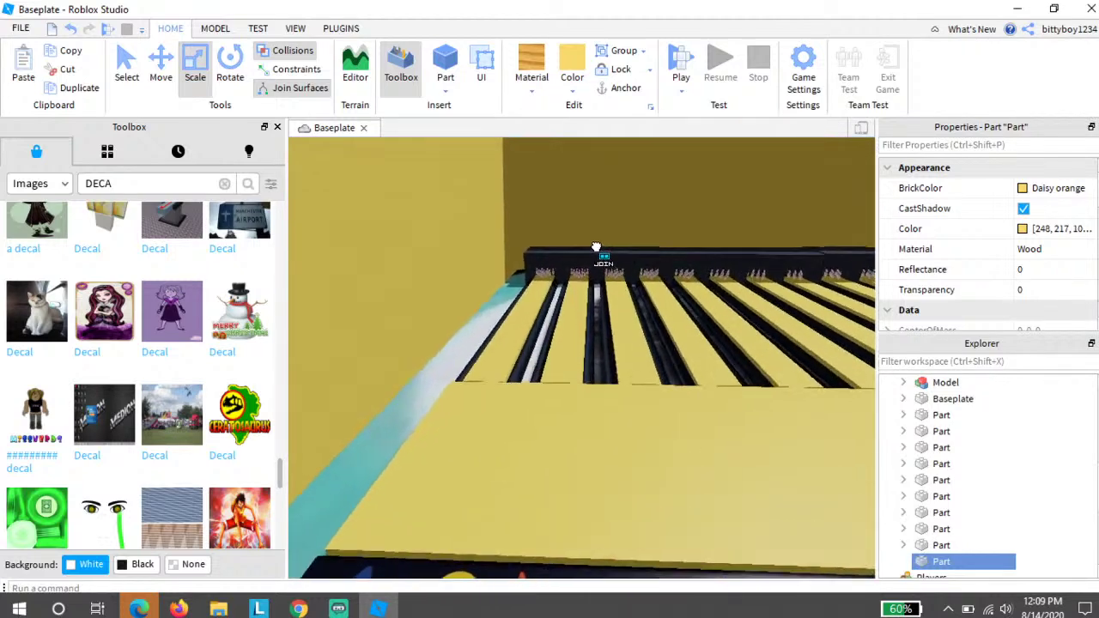
pyautogui.moveTo(596, 246); pyautogui.dragTo(594, 245, button='right')
pyautogui.press('w')
pyautogui.moveTo(594, 245); pyautogui.dragTo(567, 309)
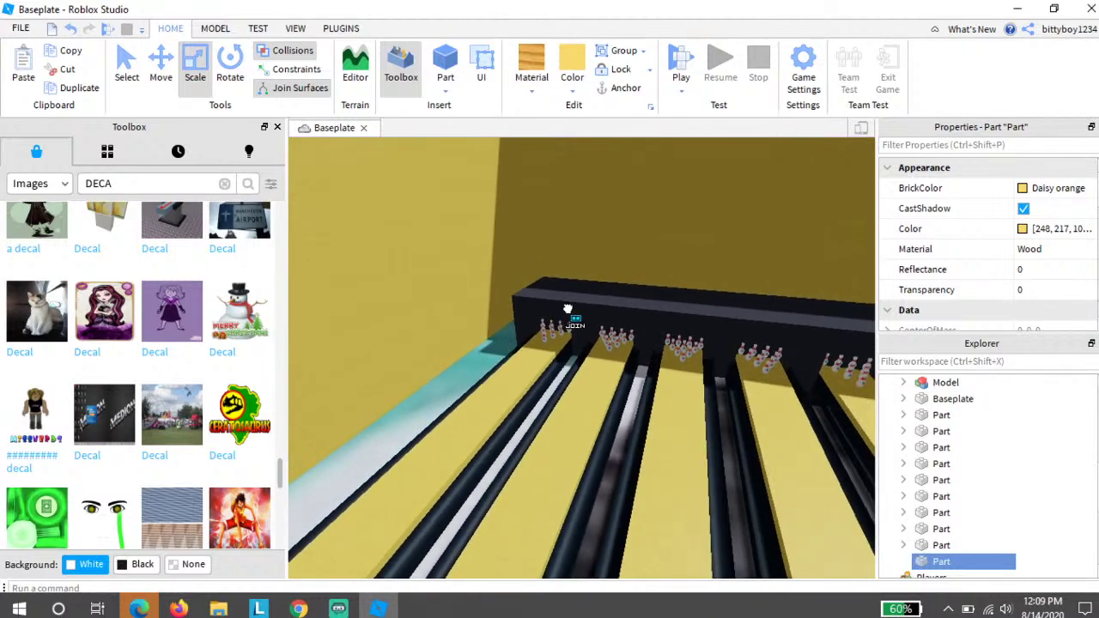
pyautogui.press('s')
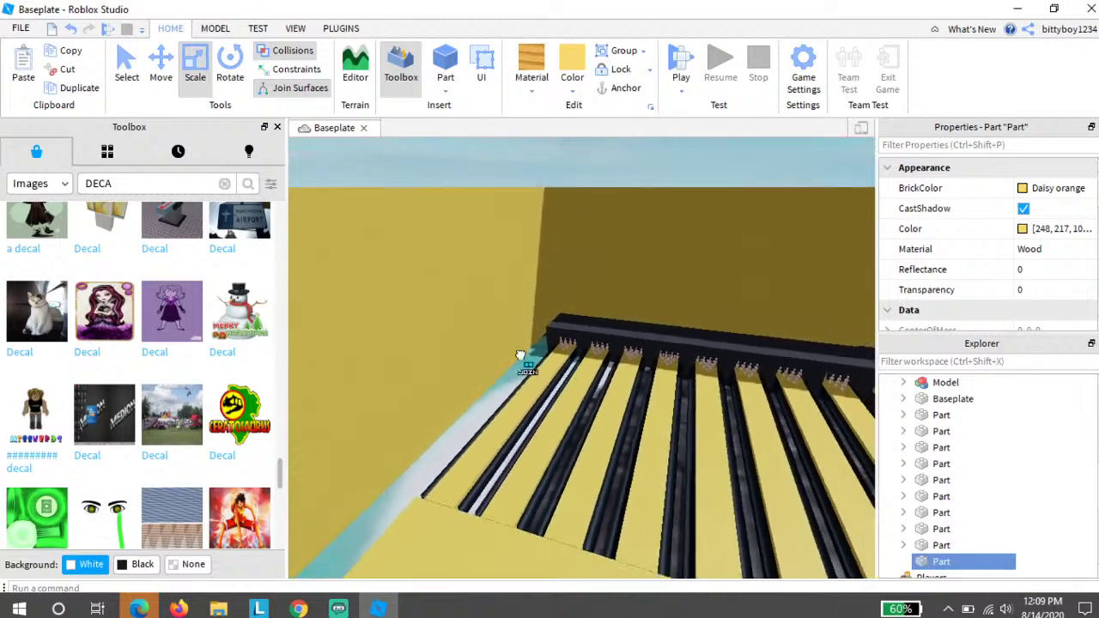
pyautogui.press('w')
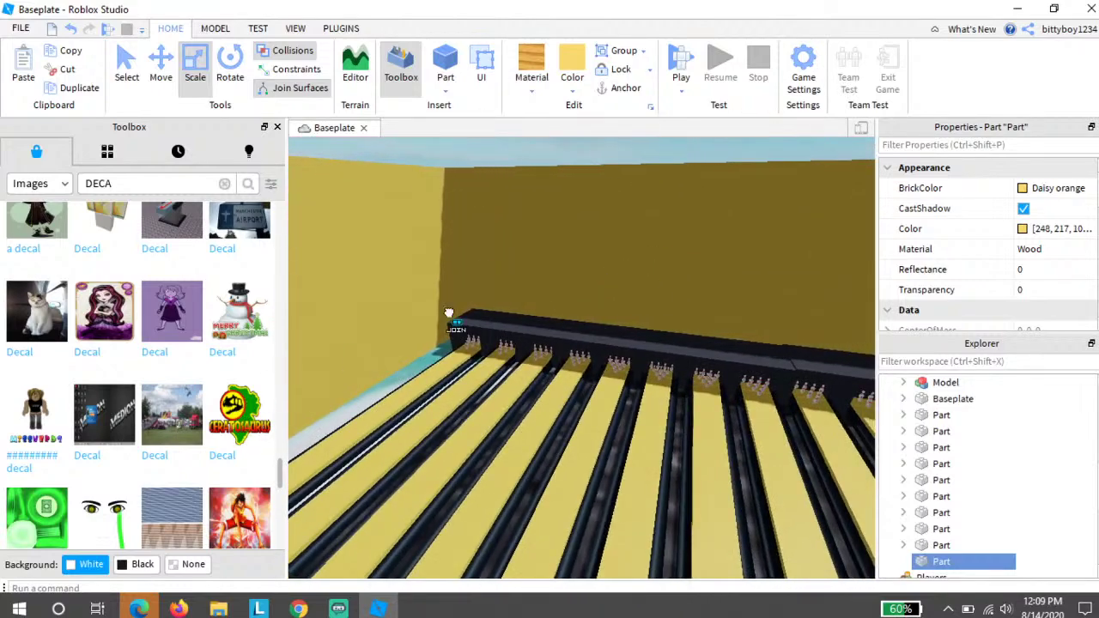
pyautogui.moveTo(452, 317); pyautogui.dragTo(559, 309, button='right')
pyautogui.press('s')
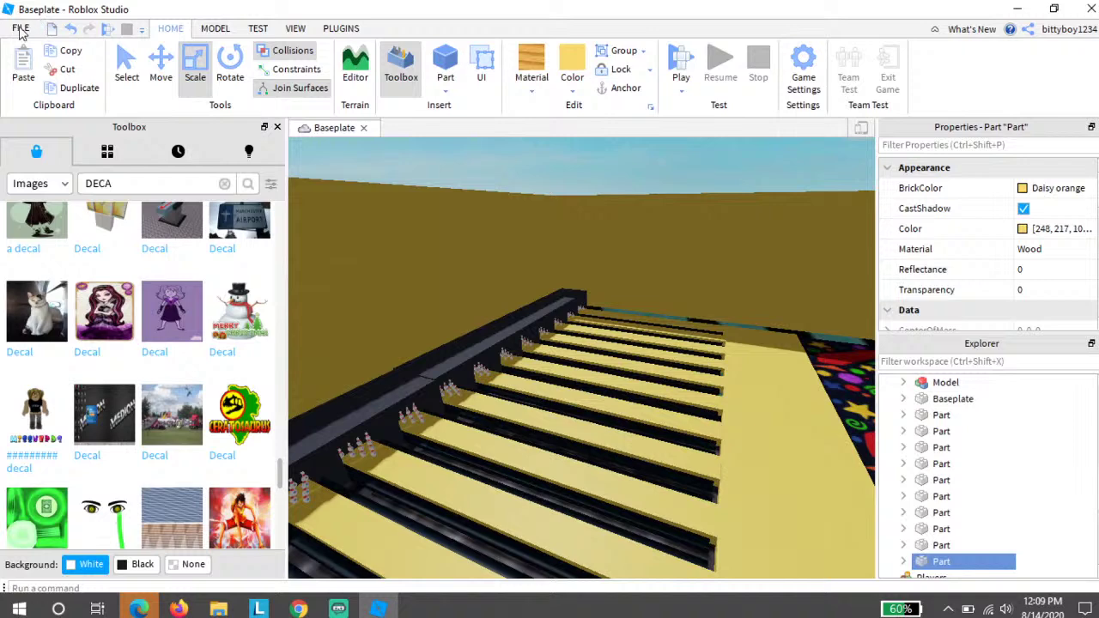
pyautogui.click(65, 33)
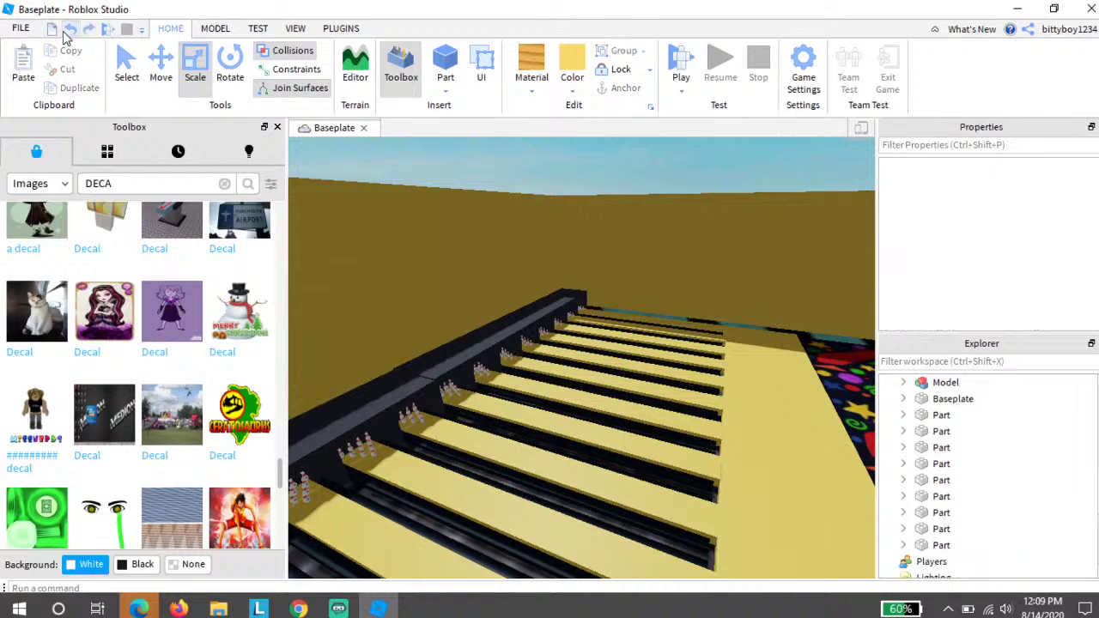
# Step: Undo the deletion of the tall panel above the pins and try the yellow screaming-face decal on it
pyautogui.click(64, 33)
pyautogui.scroll(-5, 99, 315)
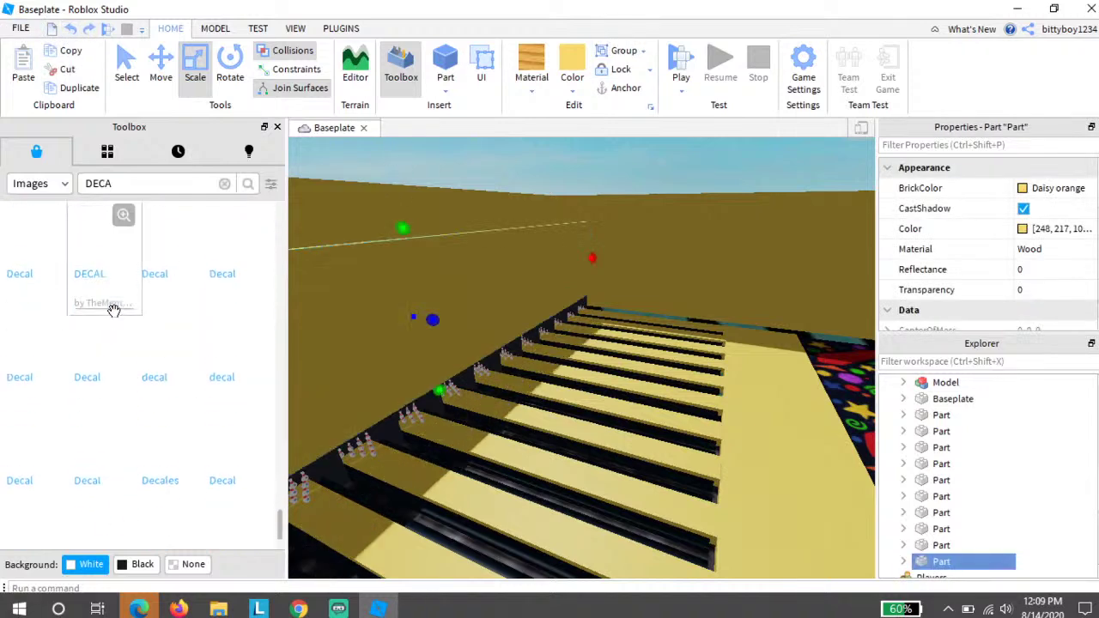
pyautogui.scroll(-3, 146, 220)
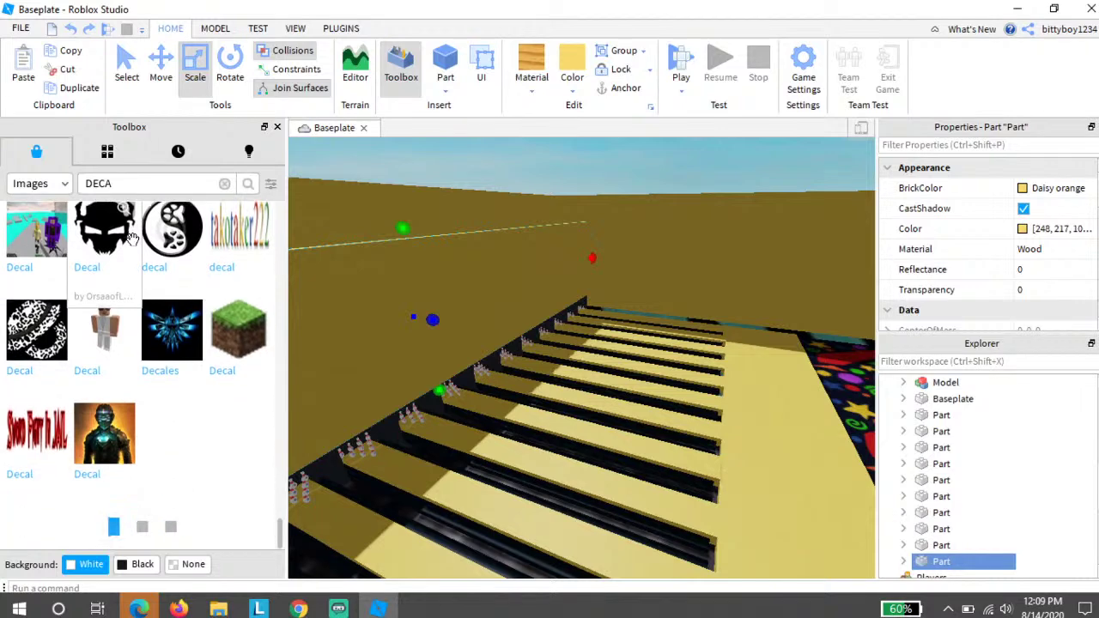
pyautogui.scroll(-3, 98, 269)
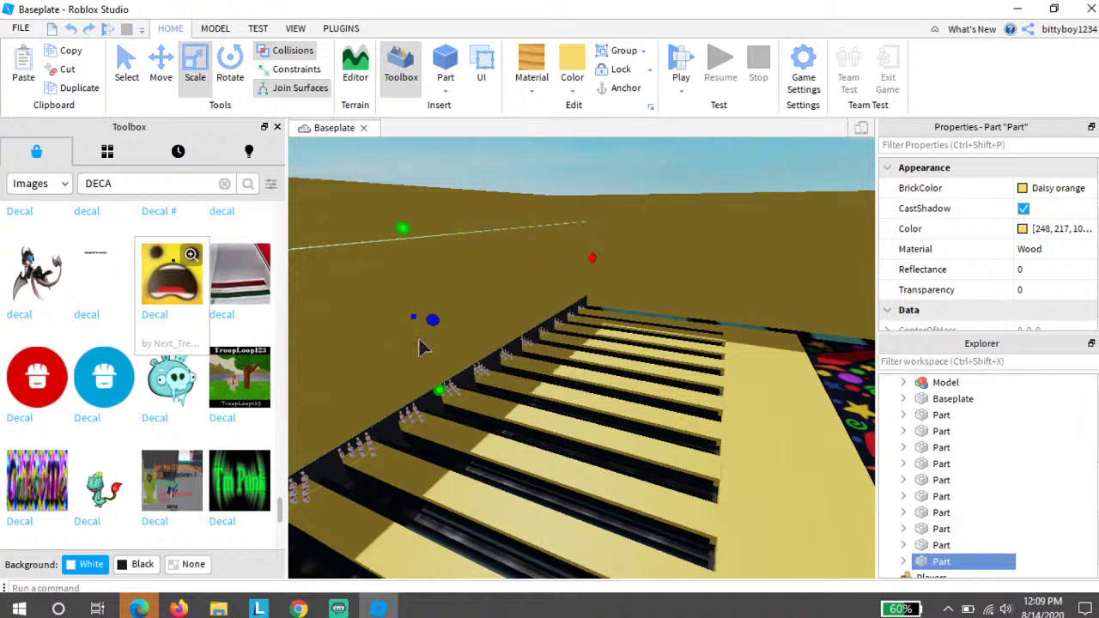
pyautogui.moveTo(420, 347); pyautogui.dragTo(416, 347)
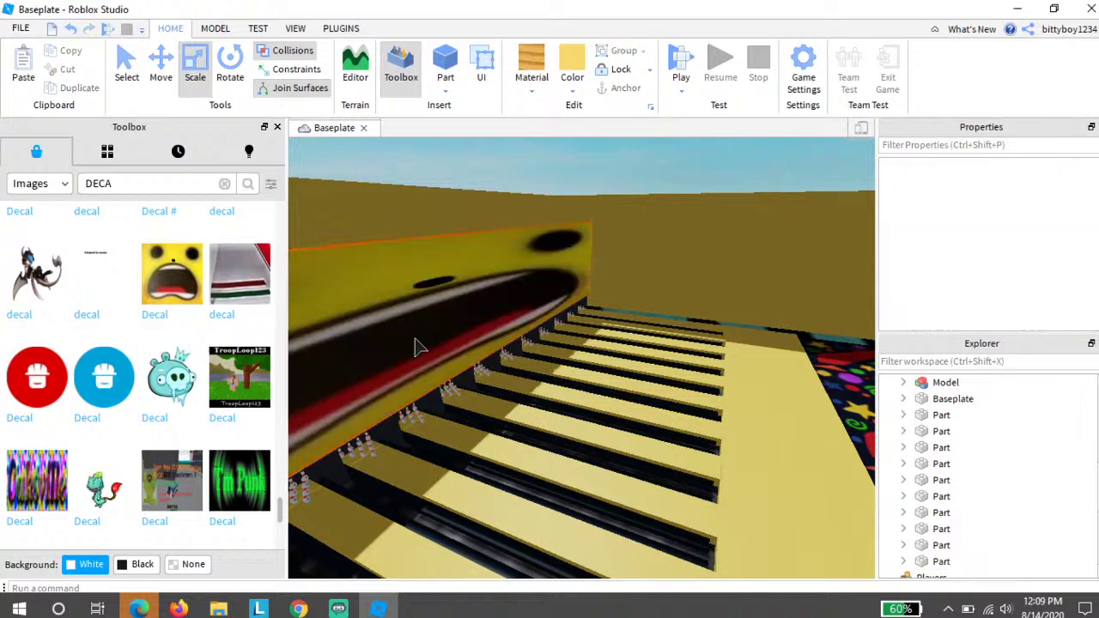
# Step: Clear the decal search, browse the default Toolbox images and search them for "CARPET"
pyautogui.click(224, 182)
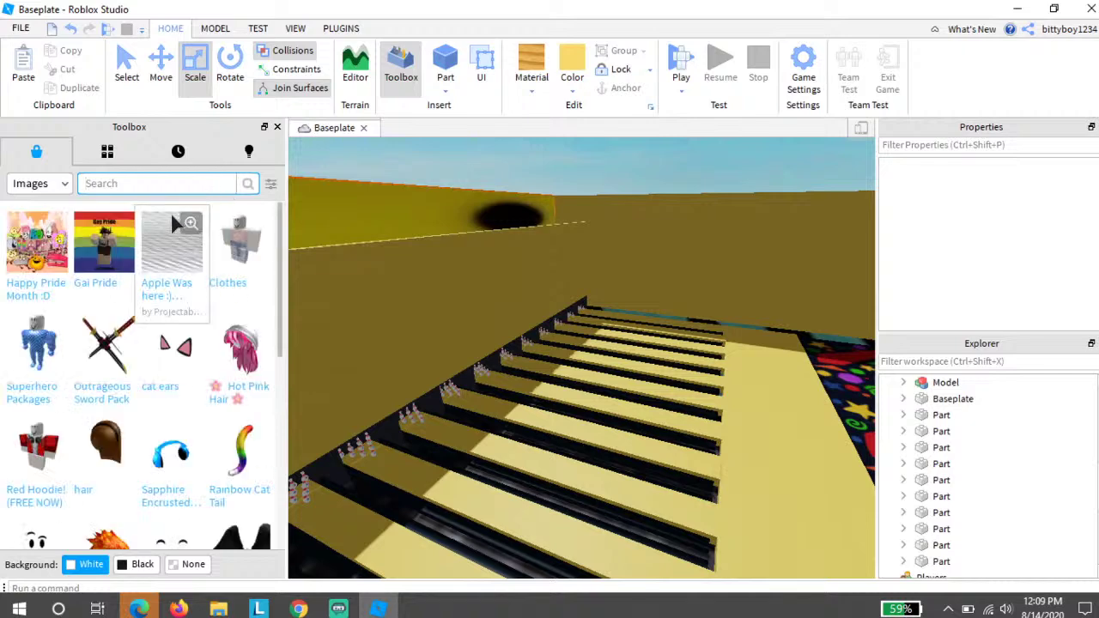
pyautogui.scroll(-5, 45, 353)
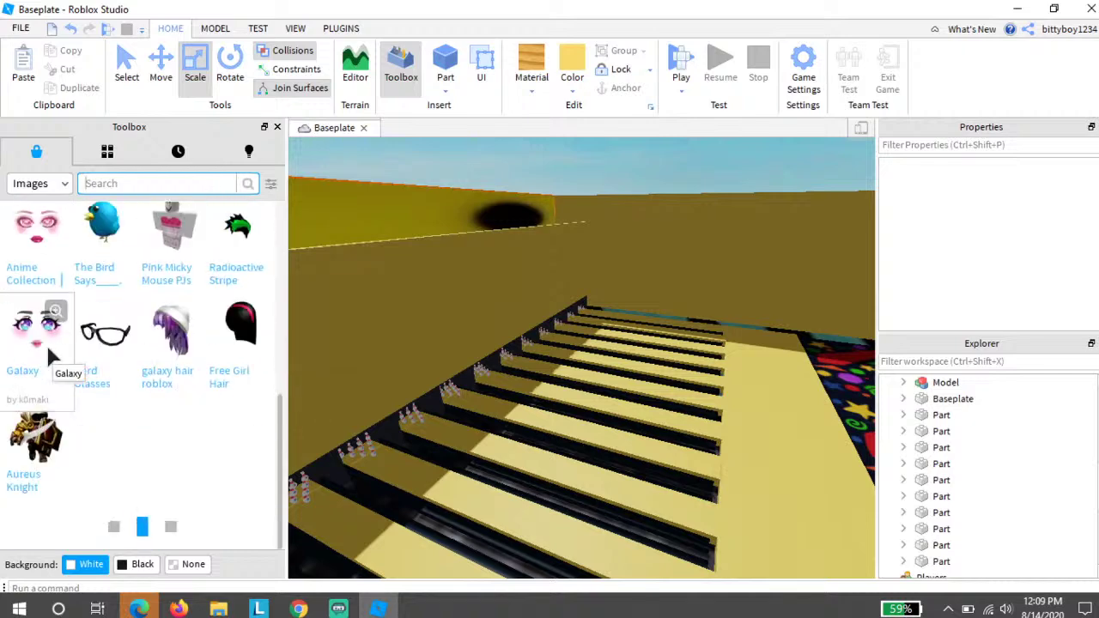
pyautogui.scroll(-5, 50, 335)
pyautogui.scroll(-8, 43, 300)
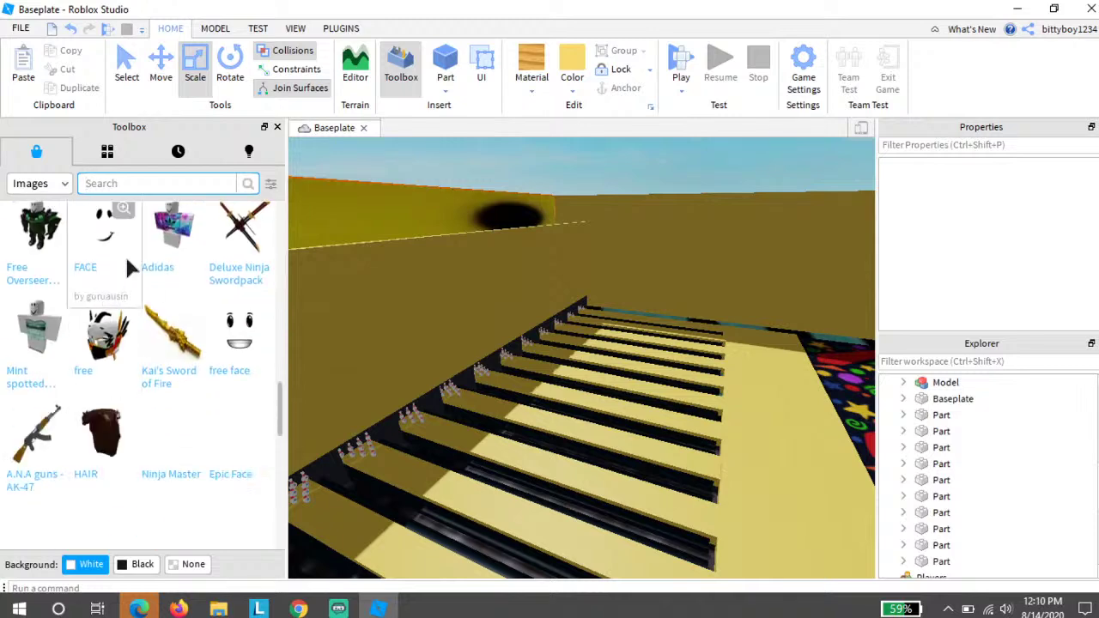
pyautogui.write('CARPET')
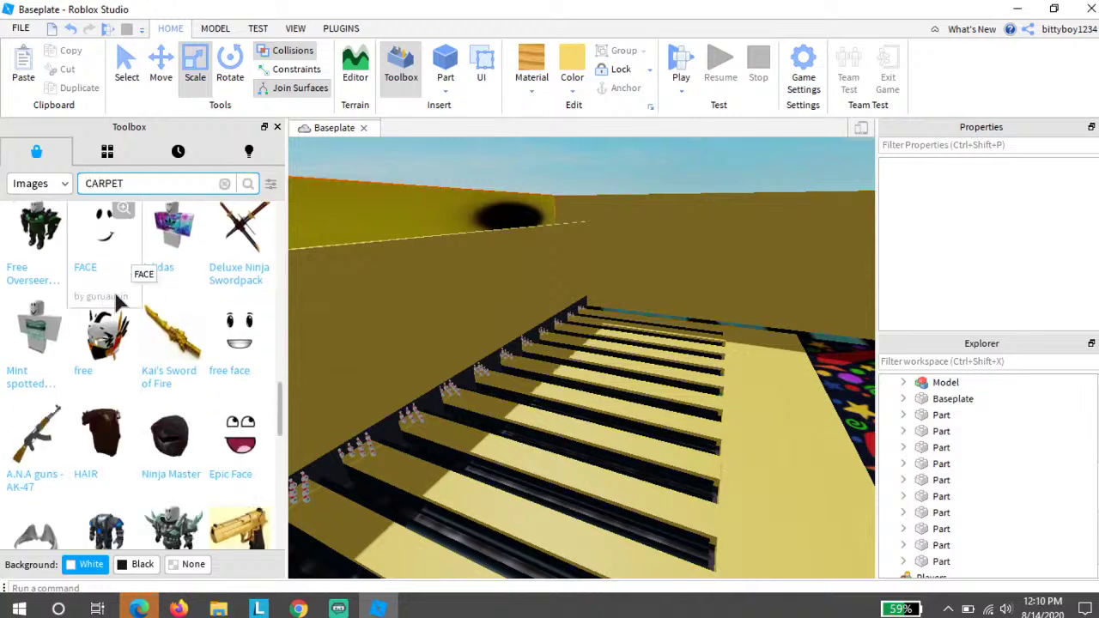
pyautogui.press('Return')
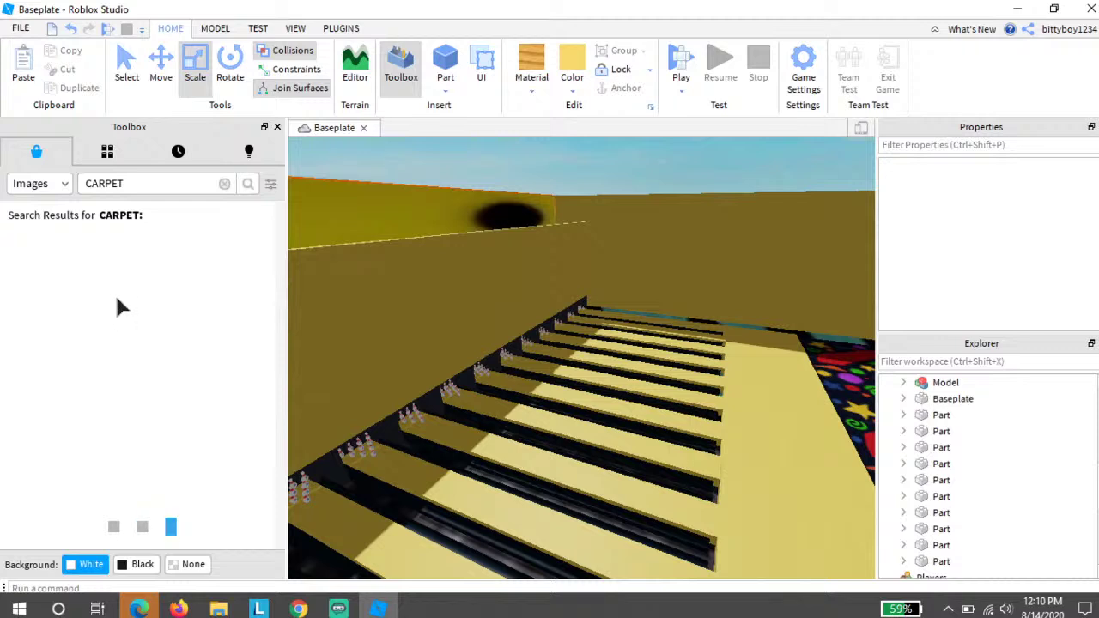
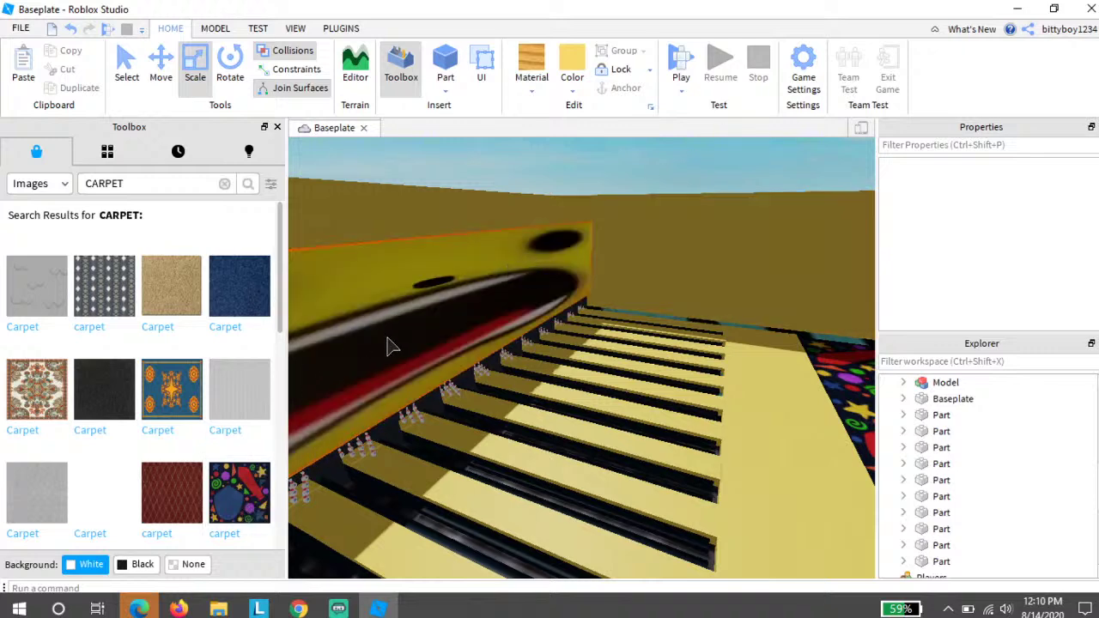
# Step: Apply the dark carpet image with colourful stars and shapes to the side wall next to the lanes
pyautogui.moveTo(383, 336); pyautogui.dragTo(382, 335, button='right')
pyautogui.press('s')
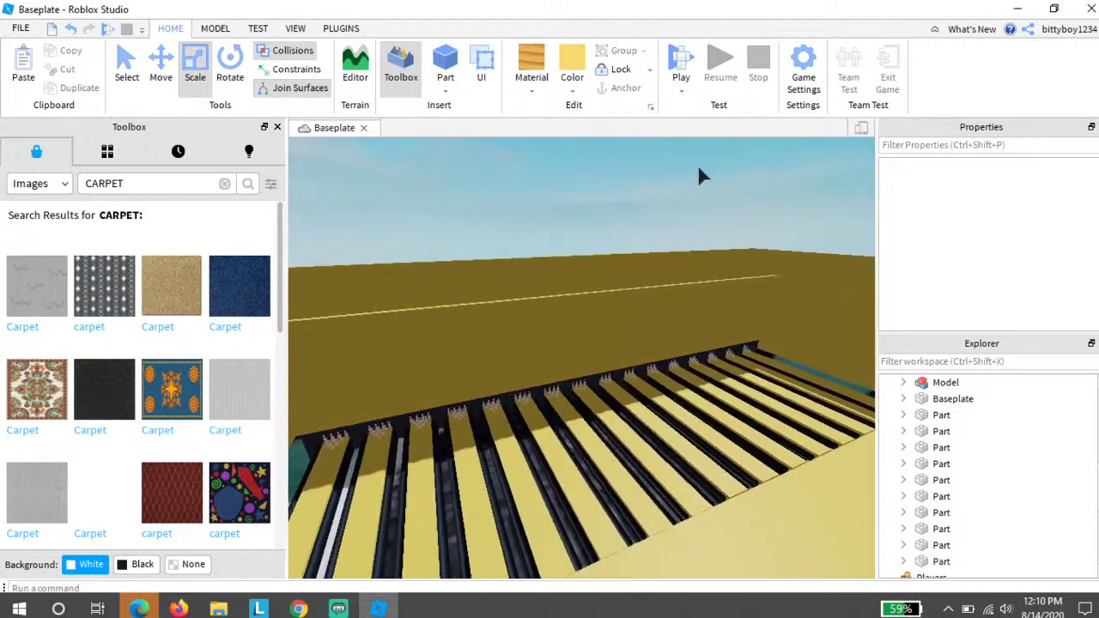
pyautogui.moveTo(249, 524); pyautogui.dragTo(384, 408)
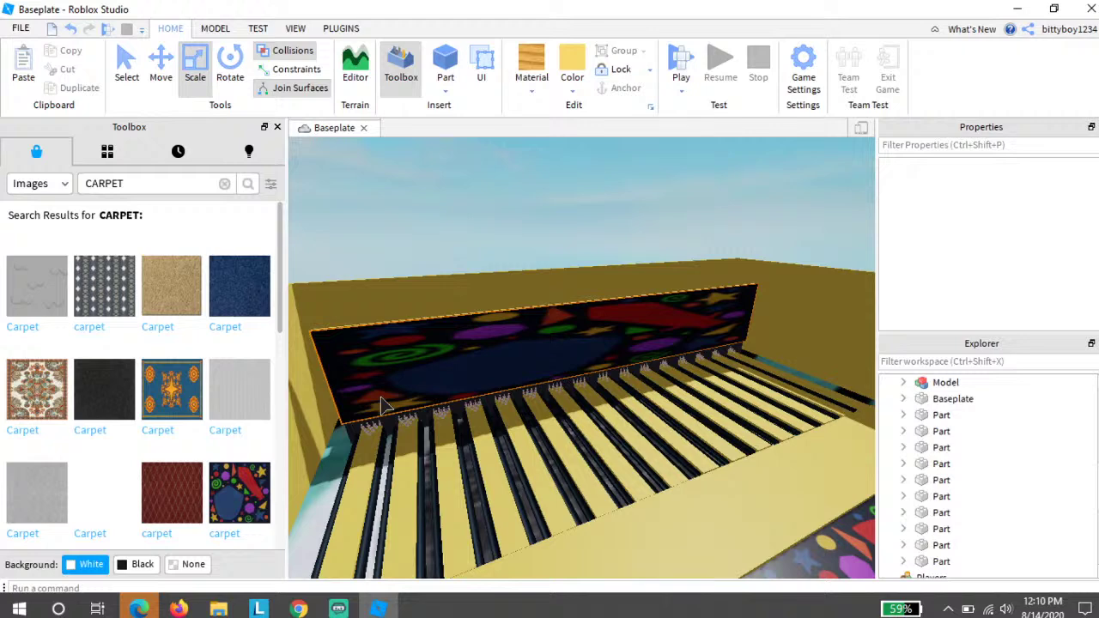
# Step: Find the blue carpet image with white swirls in the results and apply it to the panel above the pins
pyautogui.scroll(-10, 48, 434)
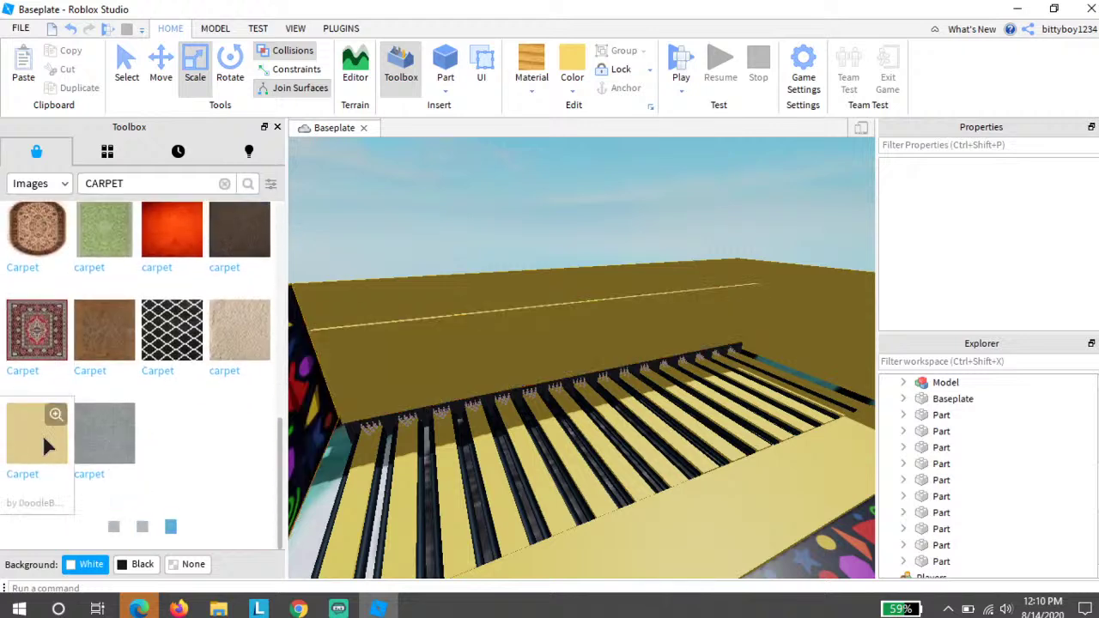
pyautogui.scroll(-7, 93, 361)
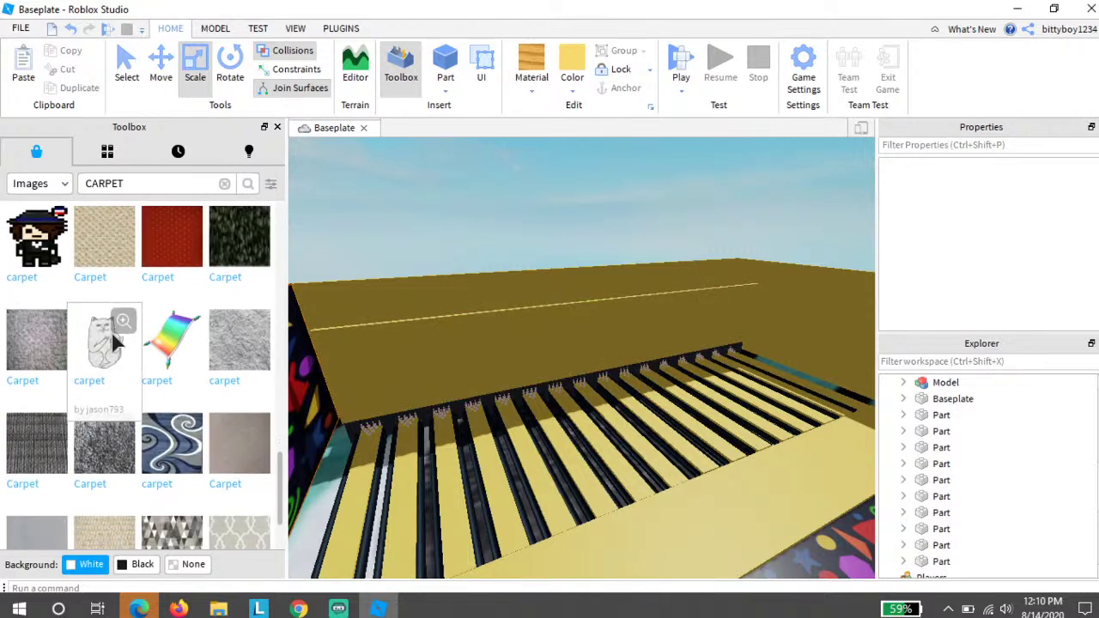
pyautogui.scroll(-2, 133, 364)
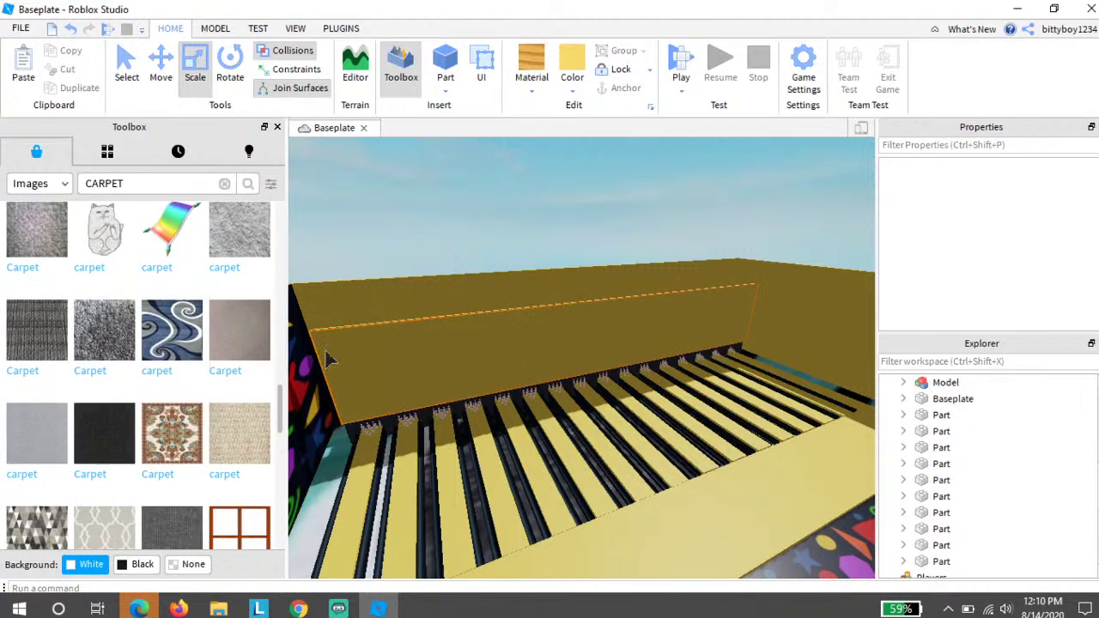
pyautogui.moveTo(330, 358); pyautogui.dragTo(408, 339)
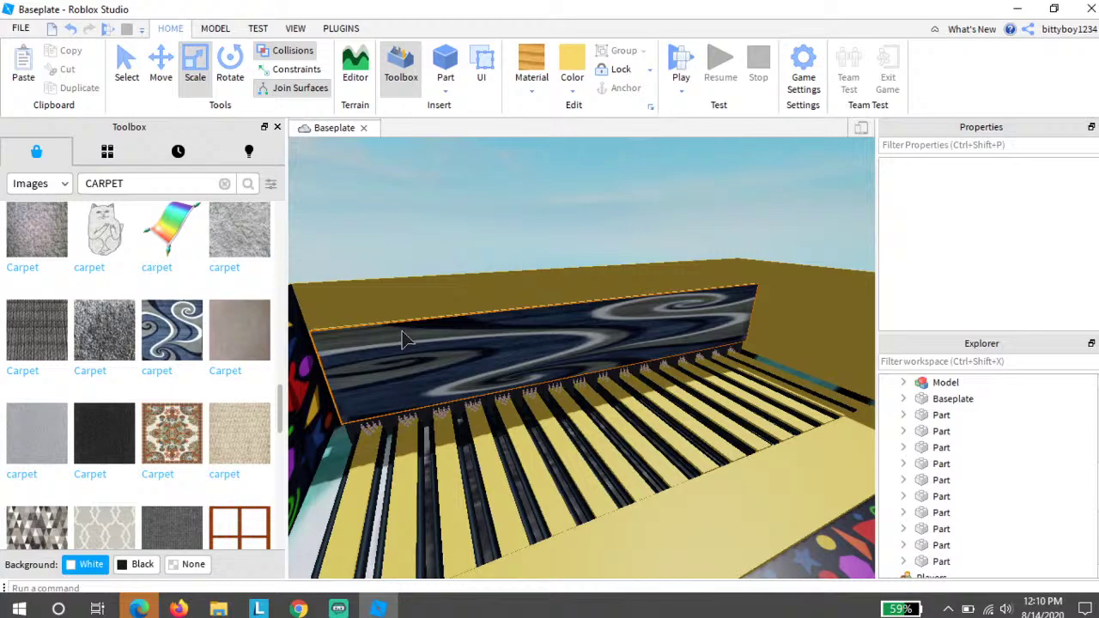
# Step: Switch the Toolbox from images to models and search for "bowling"
pyautogui.moveTo(529, 297); pyautogui.dragTo(521, 322, button='right')
pyautogui.press('a')
pyautogui.press('w')
pyautogui.press('s')
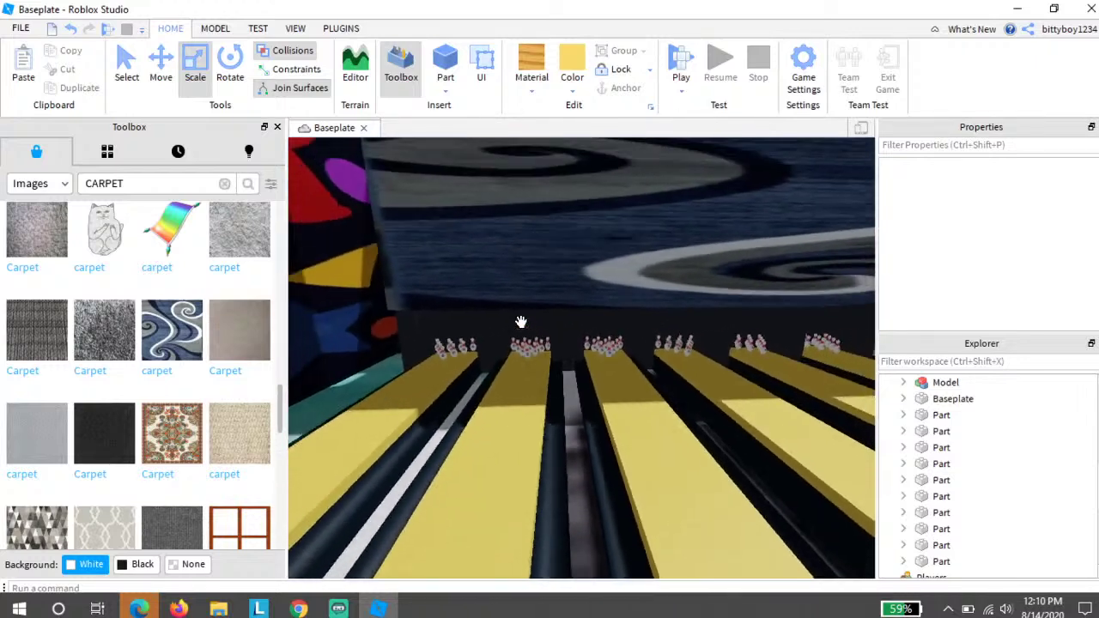
pyautogui.press('a')
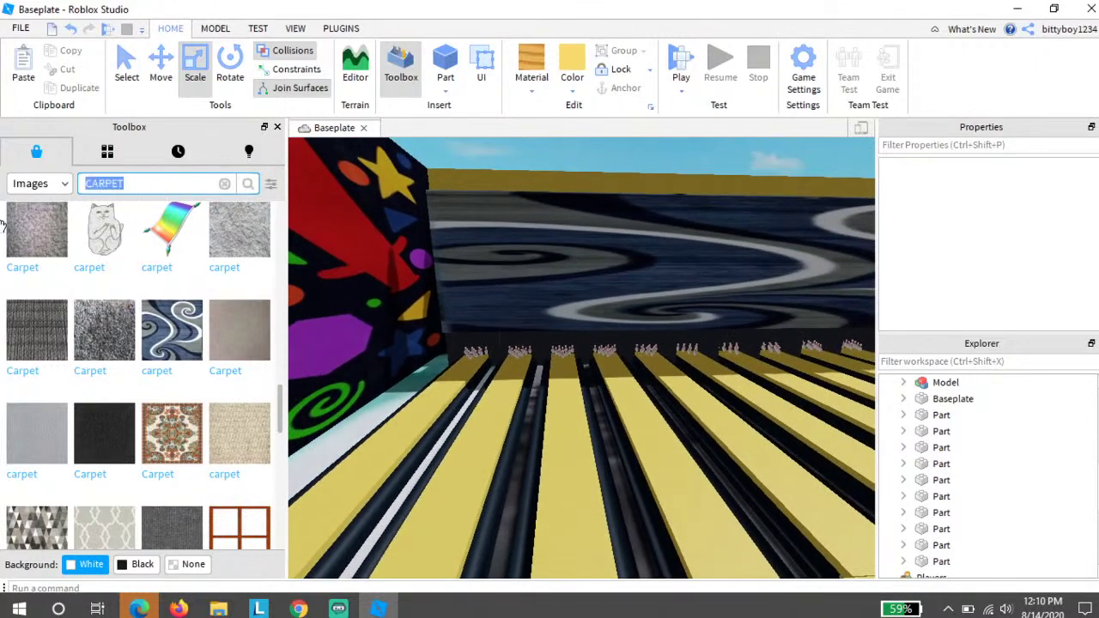
pyautogui.click(19, 184)
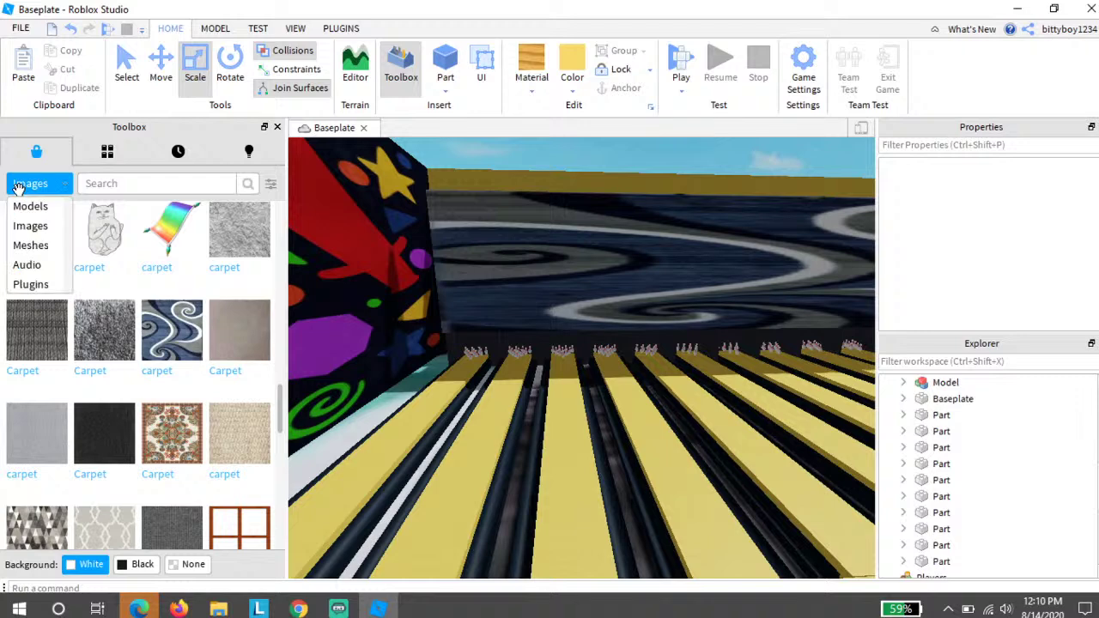
pyautogui.click(26, 207)
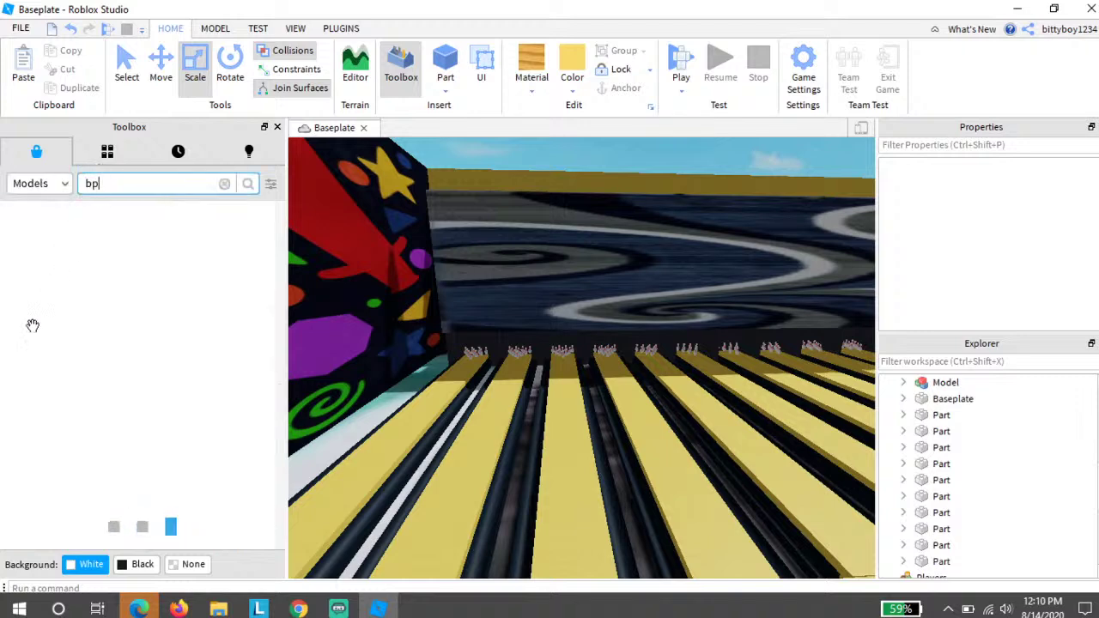
pyautogui.press('BackSpace')
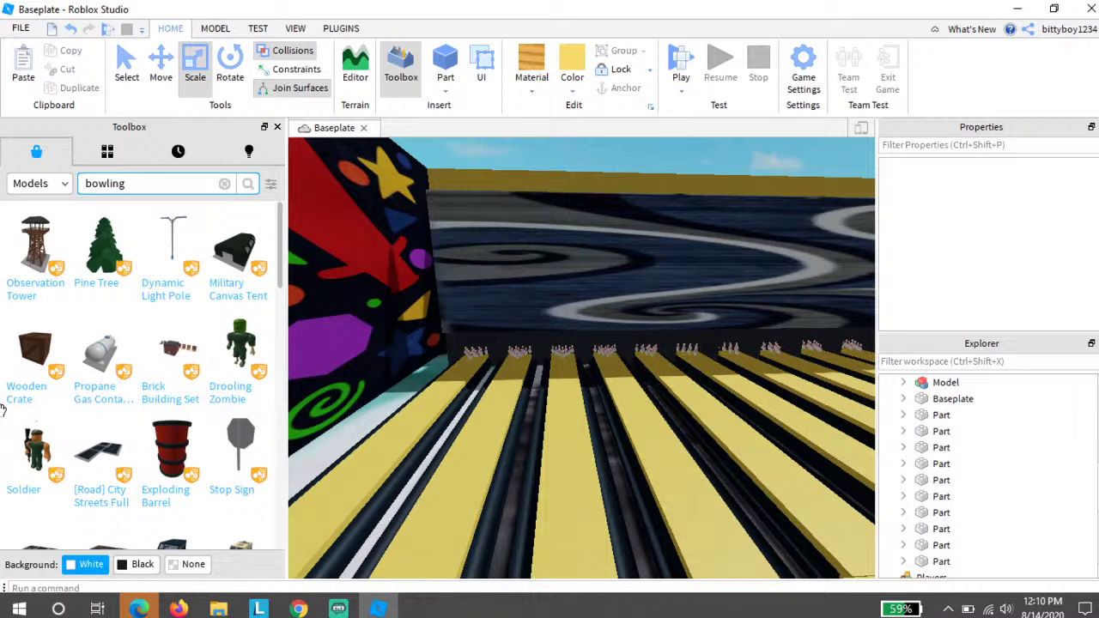
pyautogui.press('Return')
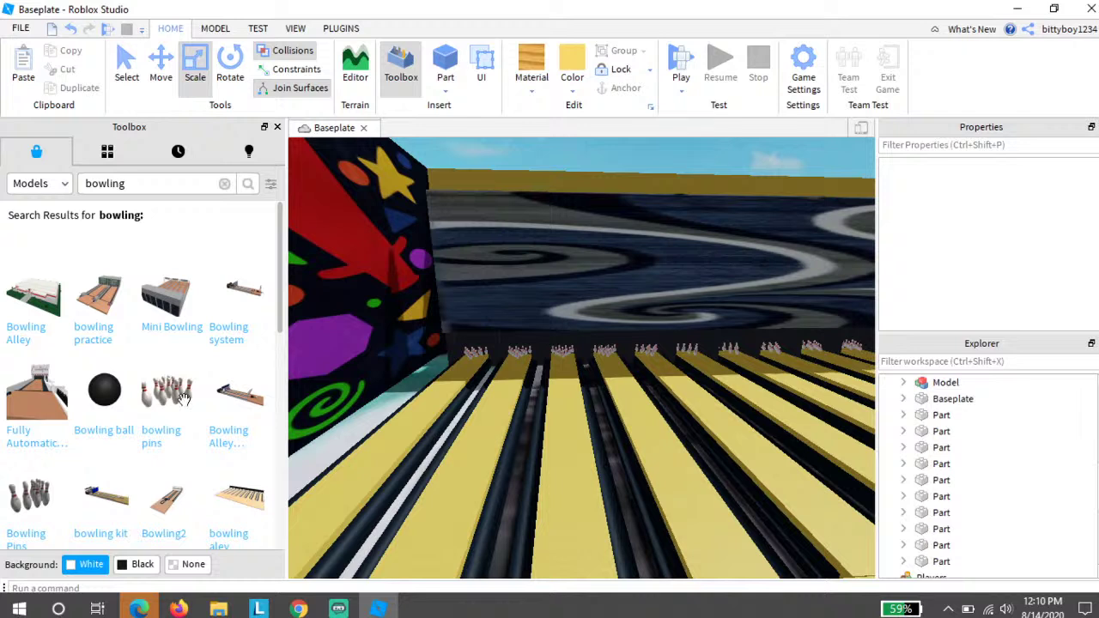
# Step: Insert the Bowling ball model from the results eight times, putting each tool into the starter pack
pyautogui.click(120, 416)
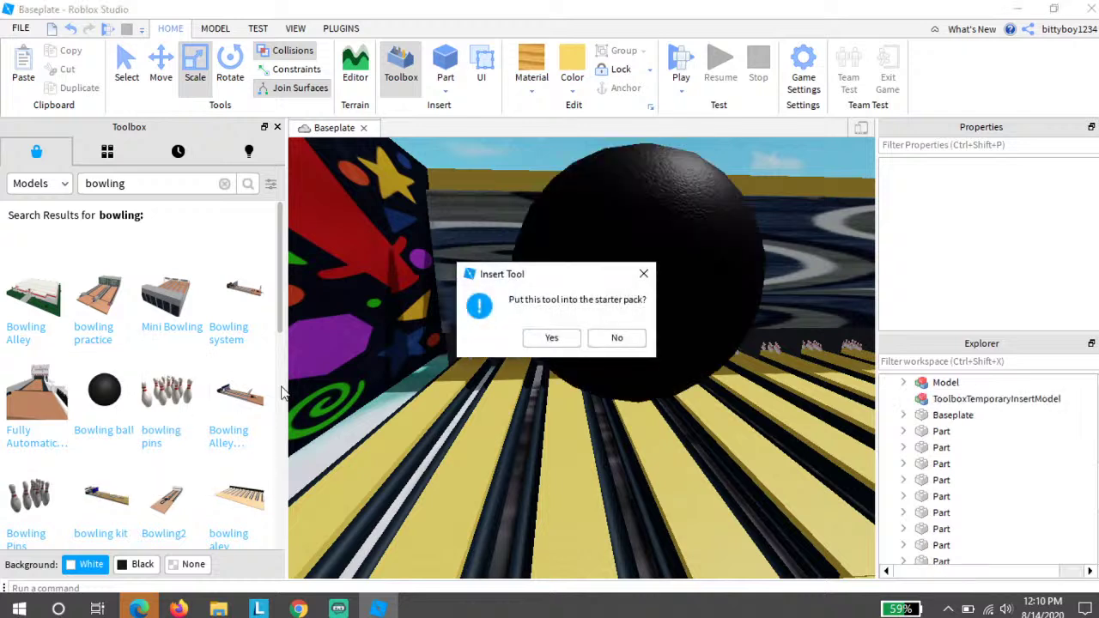
pyautogui.click(554, 337)
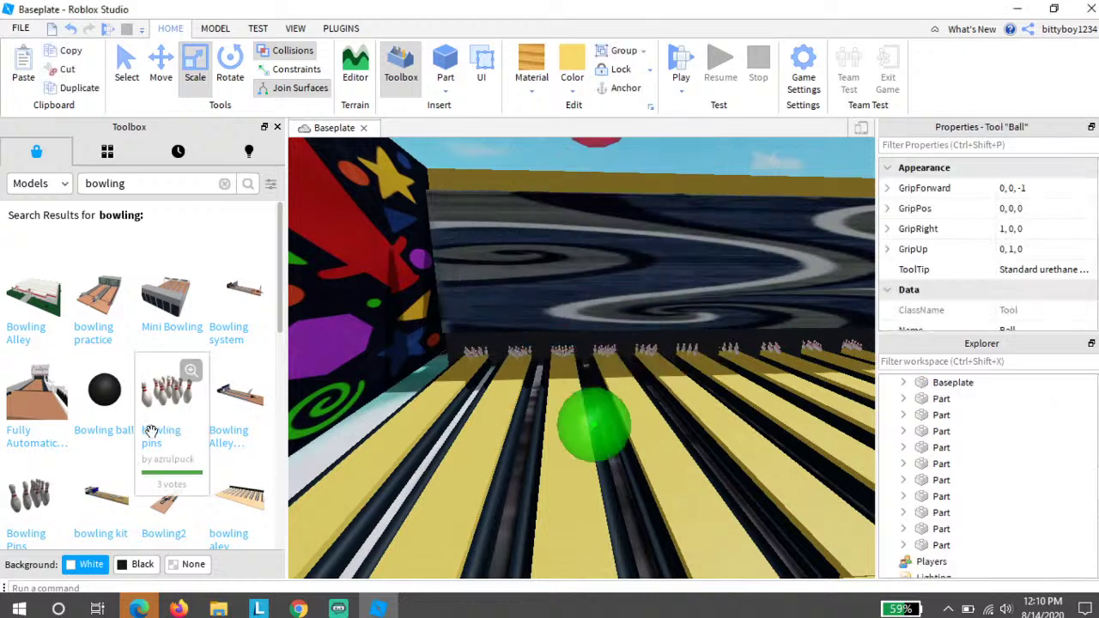
pyautogui.click(107, 404)
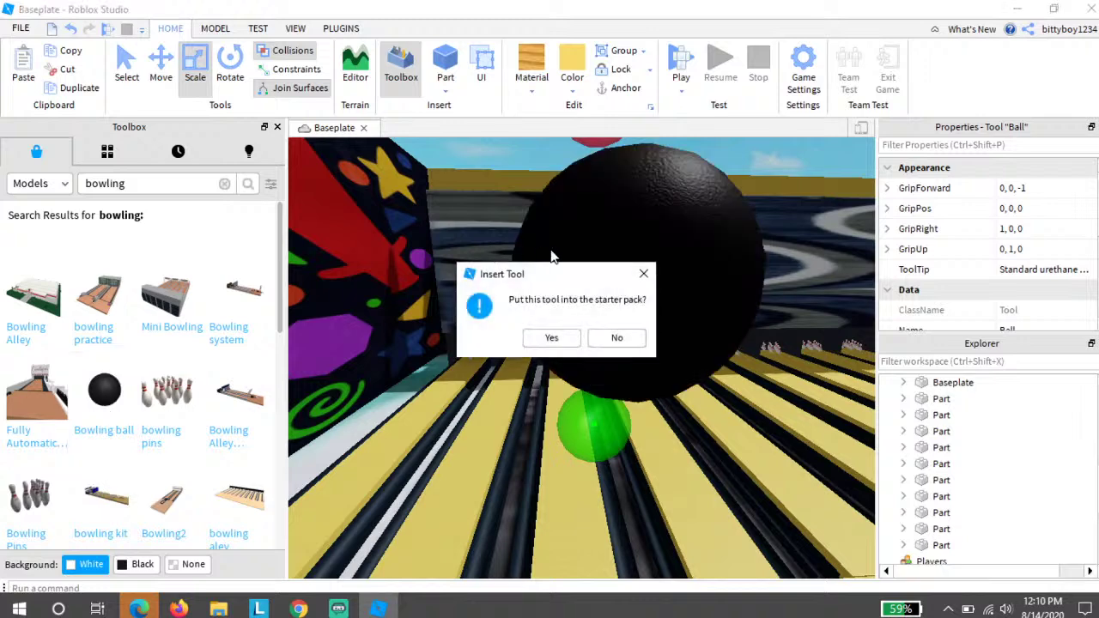
pyautogui.click(553, 337)
pyautogui.click(104, 412)
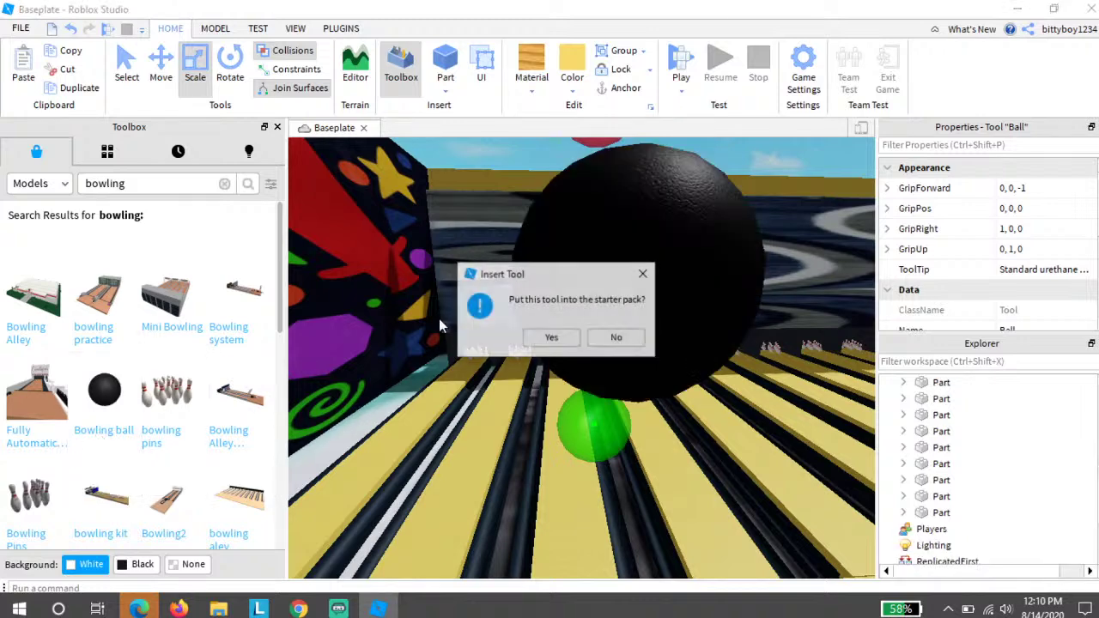
pyautogui.click(568, 341)
pyautogui.click(104, 400)
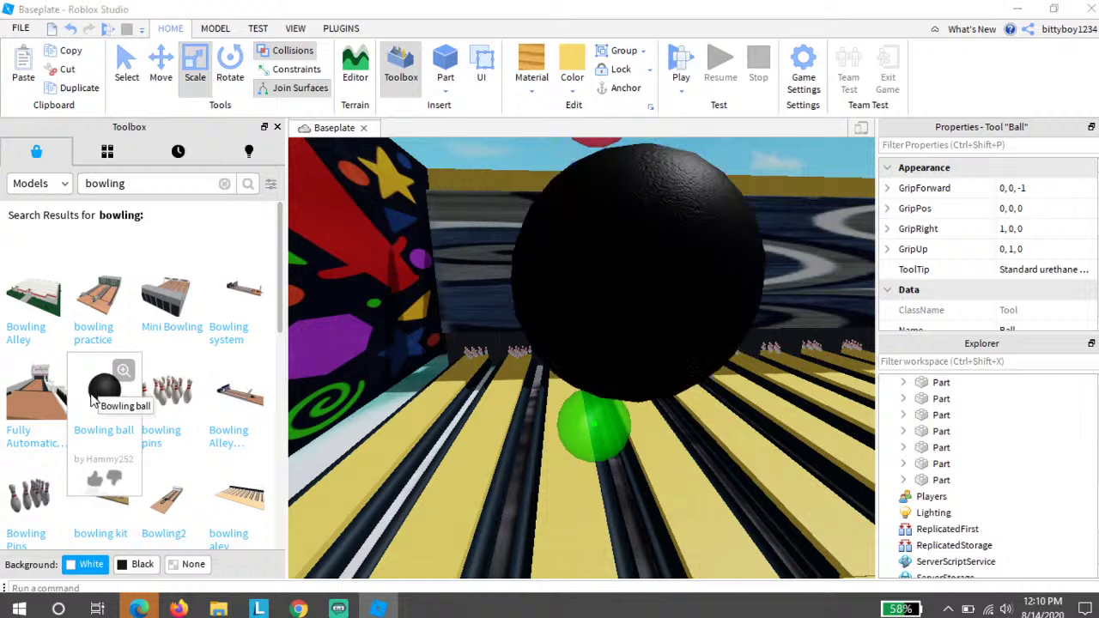
pyautogui.click(554, 338)
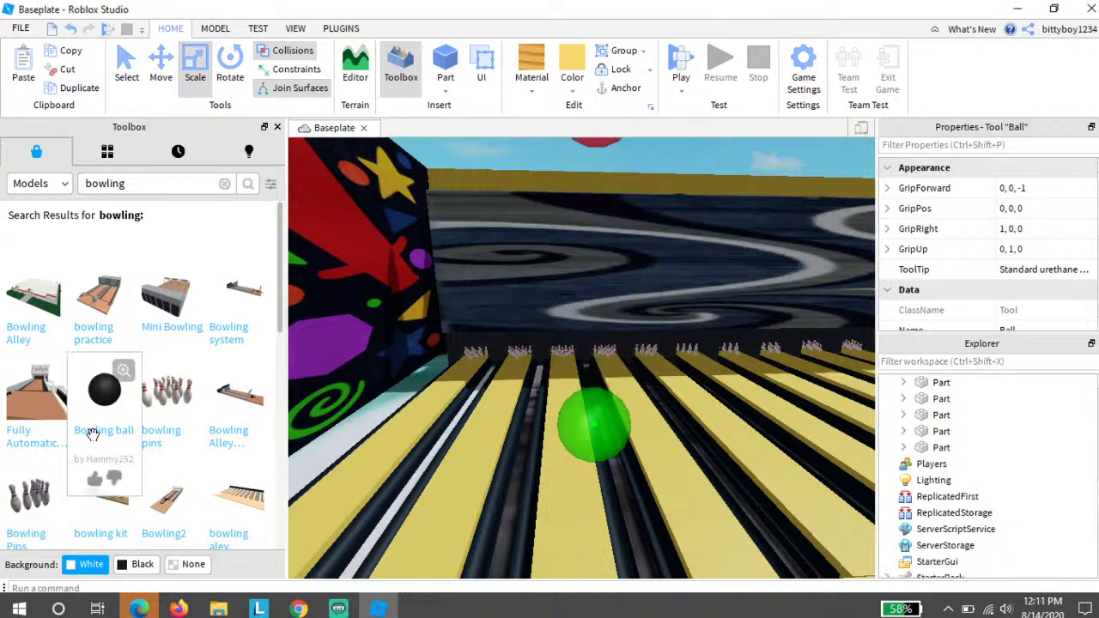
pyautogui.click(103, 401)
pyautogui.click(553, 337)
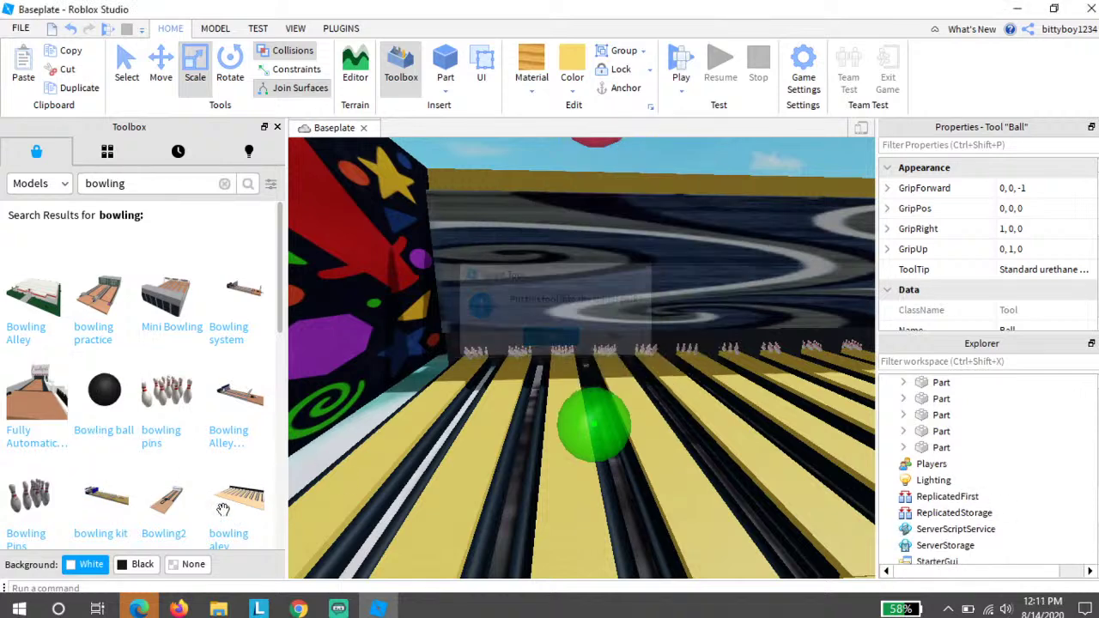
pyautogui.click(104, 399)
pyautogui.click(554, 337)
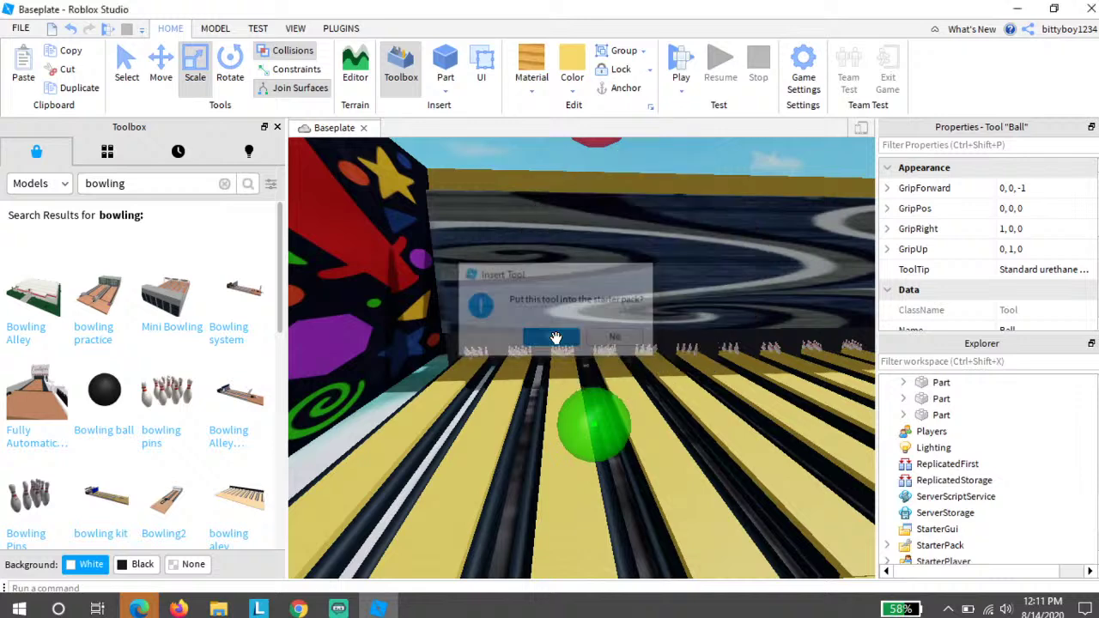
pyautogui.click(104, 395)
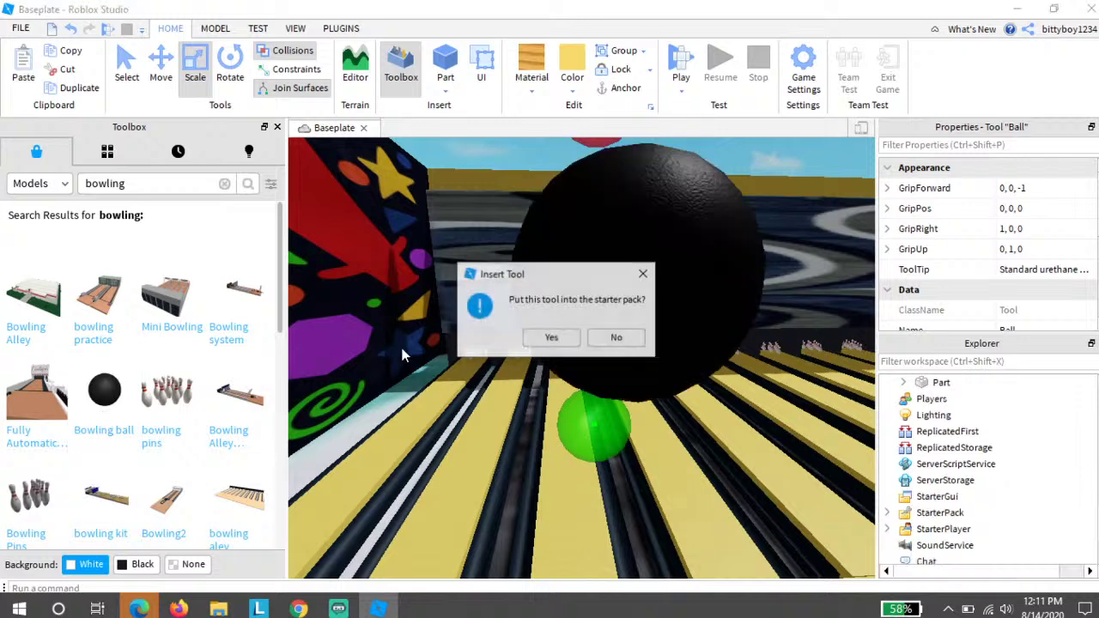
pyautogui.click(553, 337)
pyautogui.click(103, 395)
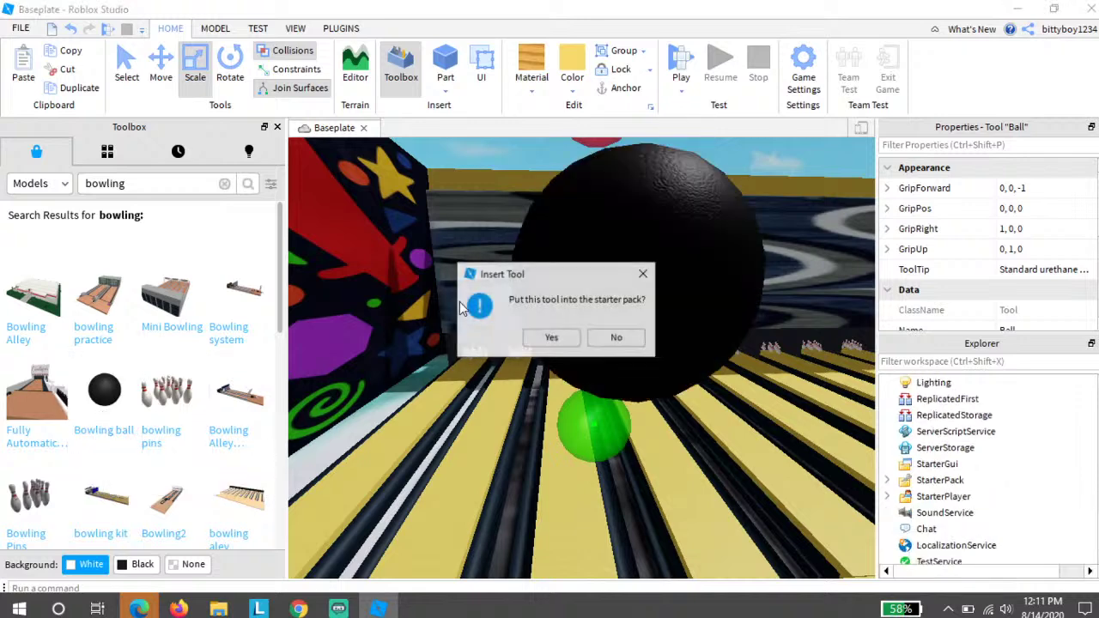
pyautogui.click(554, 338)
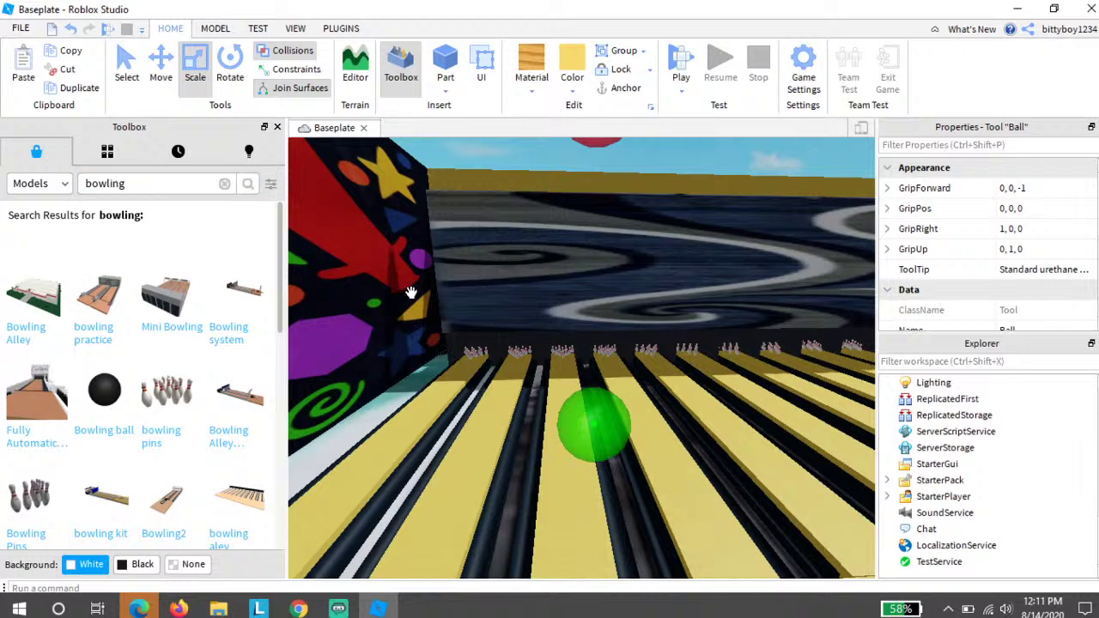
pyautogui.moveTo(411, 292); pyautogui.dragTo(409, 286, button='right')
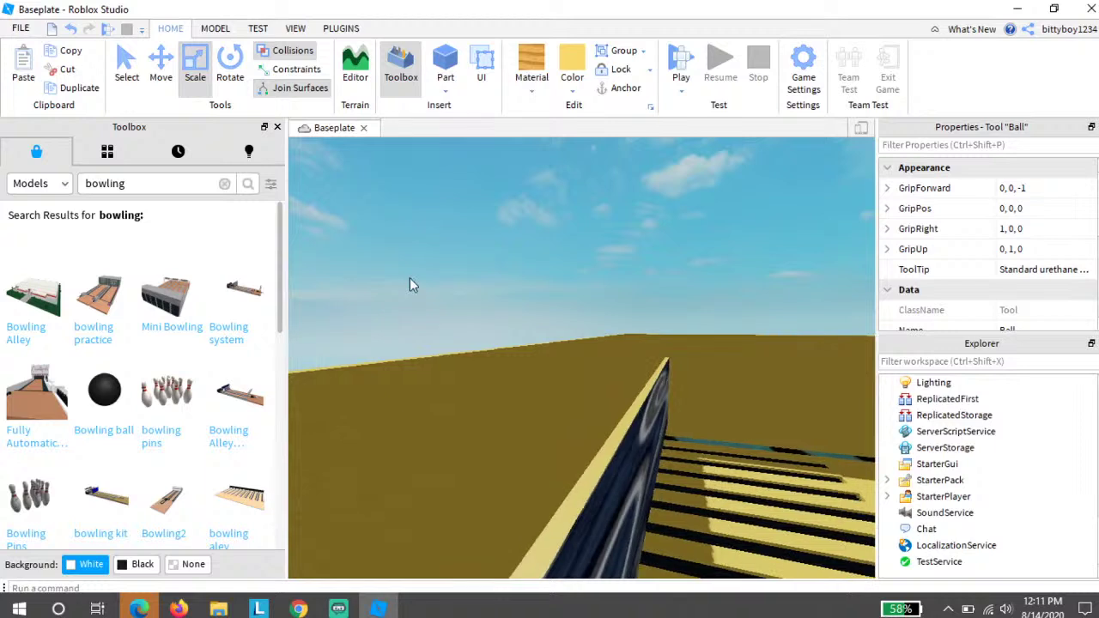
pyautogui.press('a')
pyautogui.press('d')
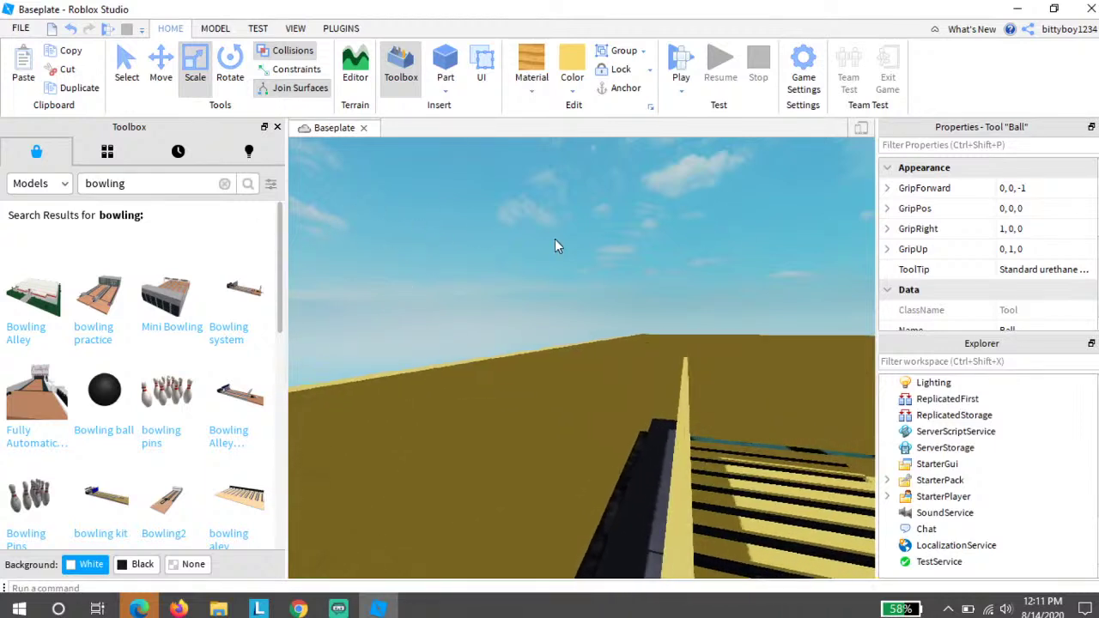
# Step: Insert a new block part on top of the alley's outer wall and adjust its width toward the wall's outer edge
pyautogui.press('d')
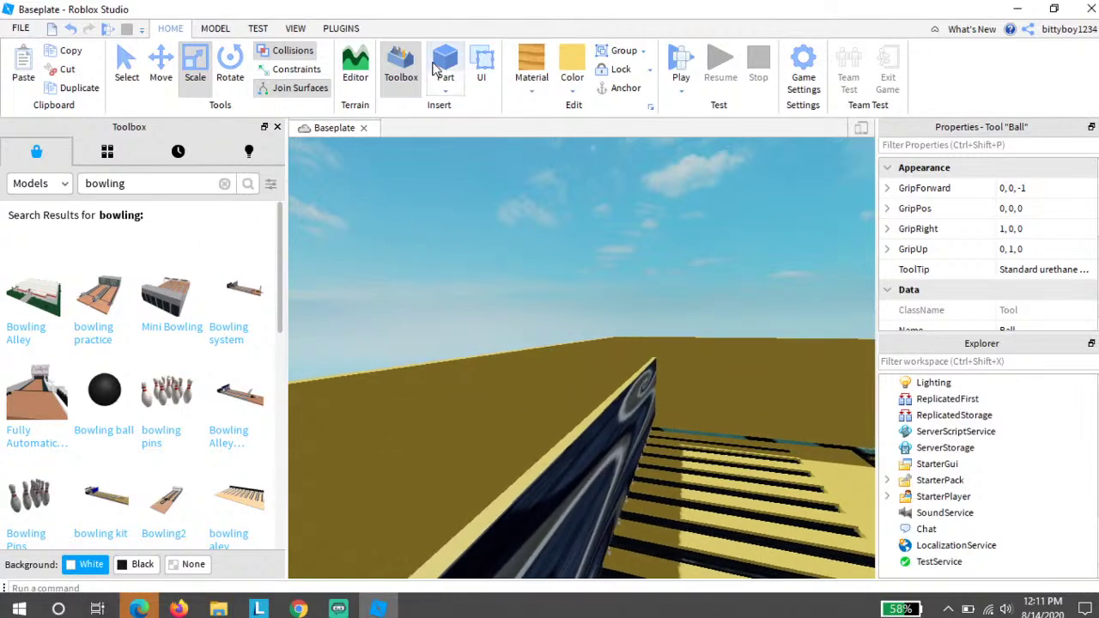
pyautogui.click(436, 70)
pyautogui.press('w')
pyautogui.moveTo(555, 349); pyautogui.dragTo(557, 349, button='right')
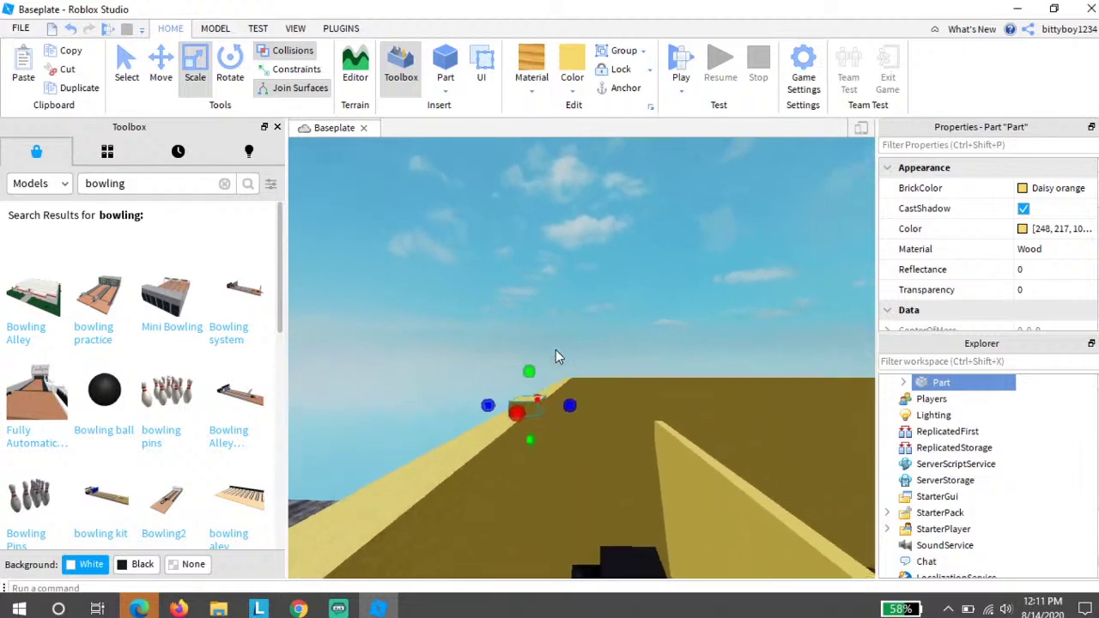
pyautogui.press('w')
pyautogui.press('s')
pyautogui.press('a')
pyautogui.moveTo(514, 416); pyautogui.dragTo(516, 418, button='right')
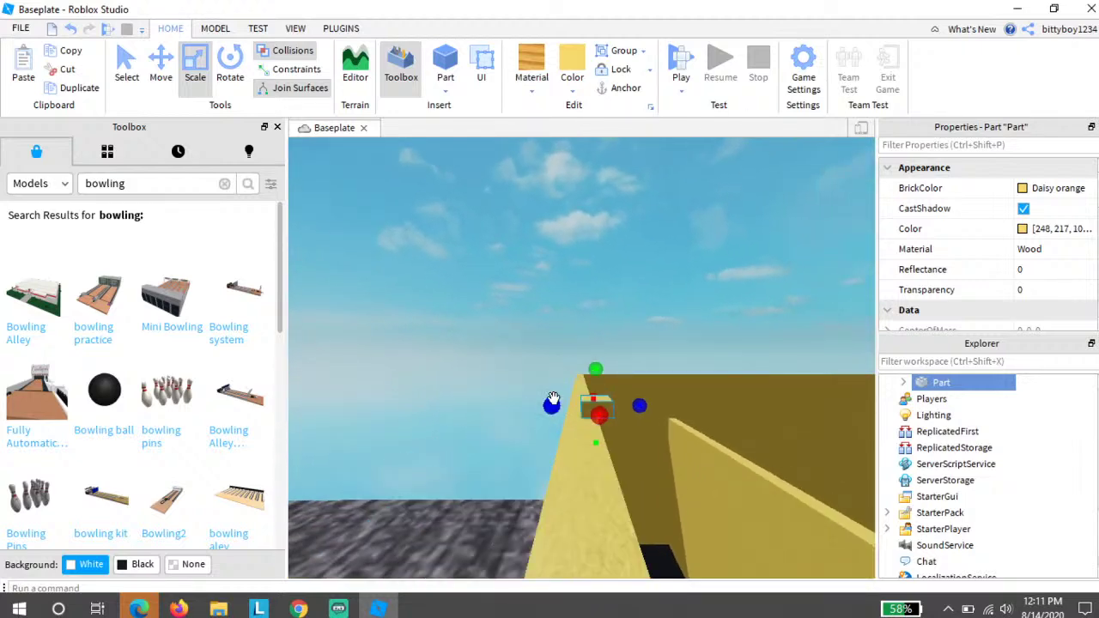
pyautogui.moveTo(540, 398); pyautogui.dragTo(544, 400)
pyautogui.moveTo(543, 401); pyautogui.dragTo(542, 400, button='right')
pyautogui.press('d')
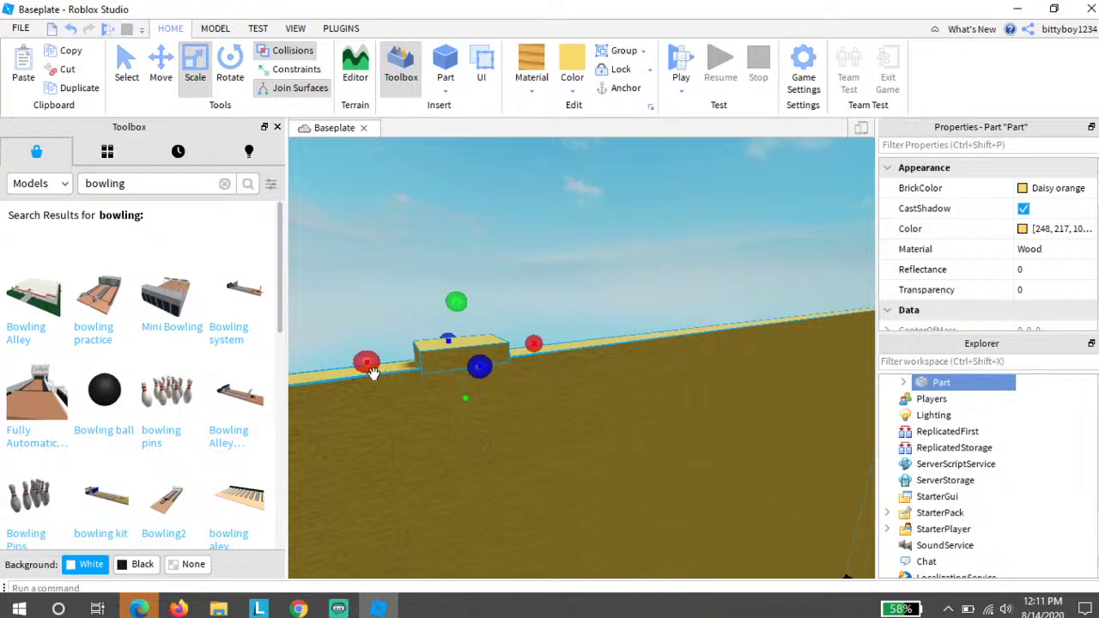
# Step: Stretch the new part in both directions along the top of the wall, reaching the corner by the star-patterned wall
pyautogui.moveTo(366, 372); pyautogui.dragTo(343, 376)
pyautogui.moveTo(343, 376); pyautogui.dragTo(343, 378, button='right')
pyautogui.press('a')
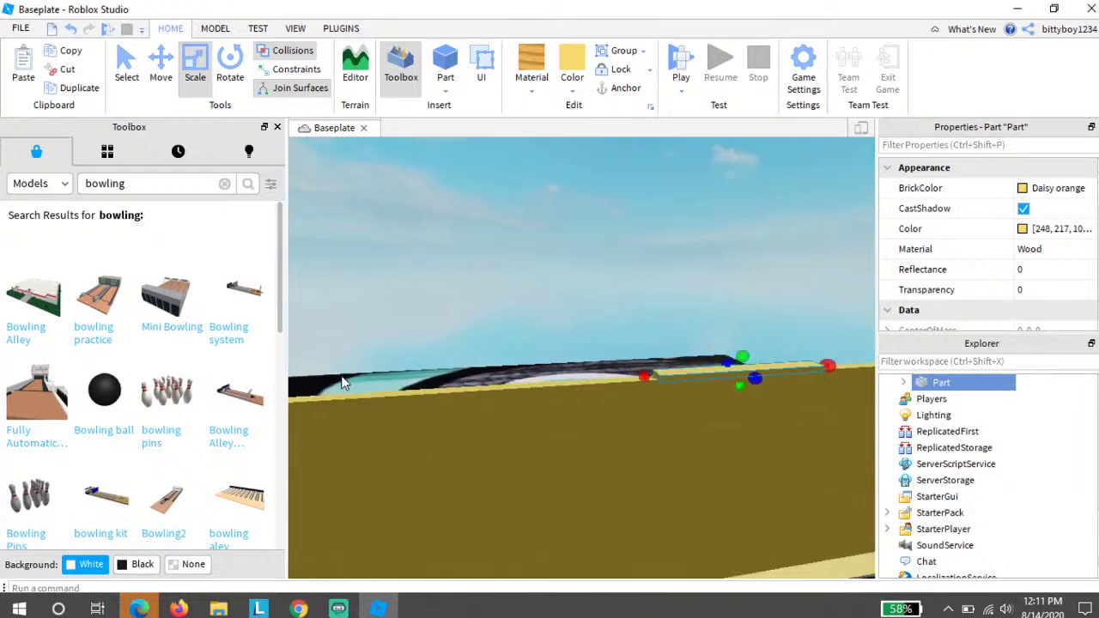
pyautogui.press('d')
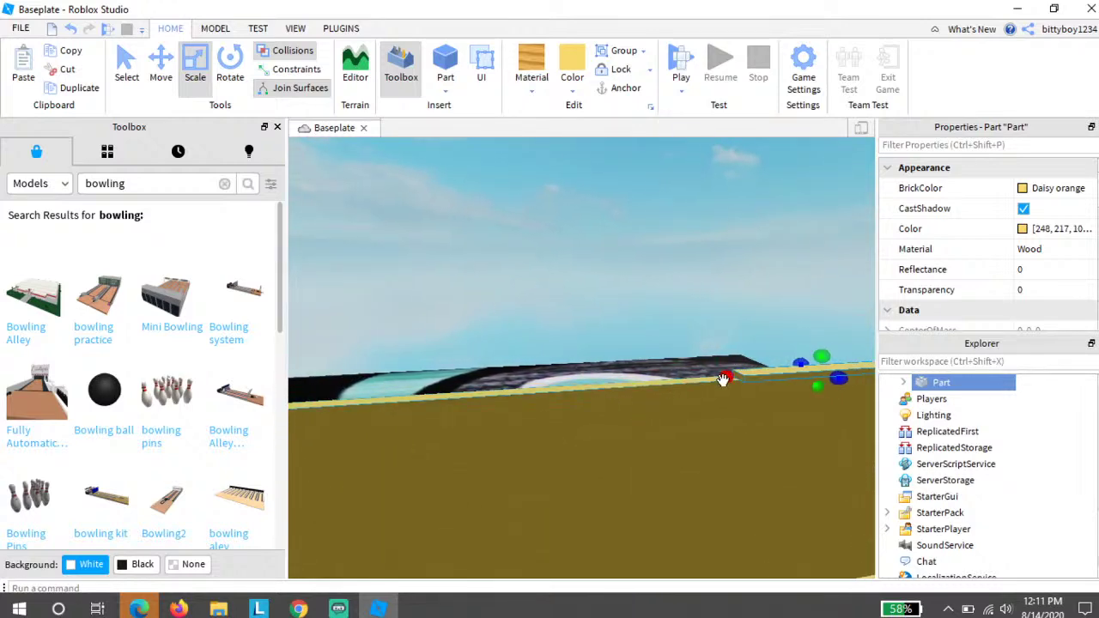
pyautogui.moveTo(724, 378); pyautogui.dragTo(509, 401)
pyautogui.press('a')
pyautogui.moveTo(509, 400); pyautogui.dragTo(510, 400, button='right')
pyautogui.moveTo(510, 400); pyautogui.dragTo(485, 397)
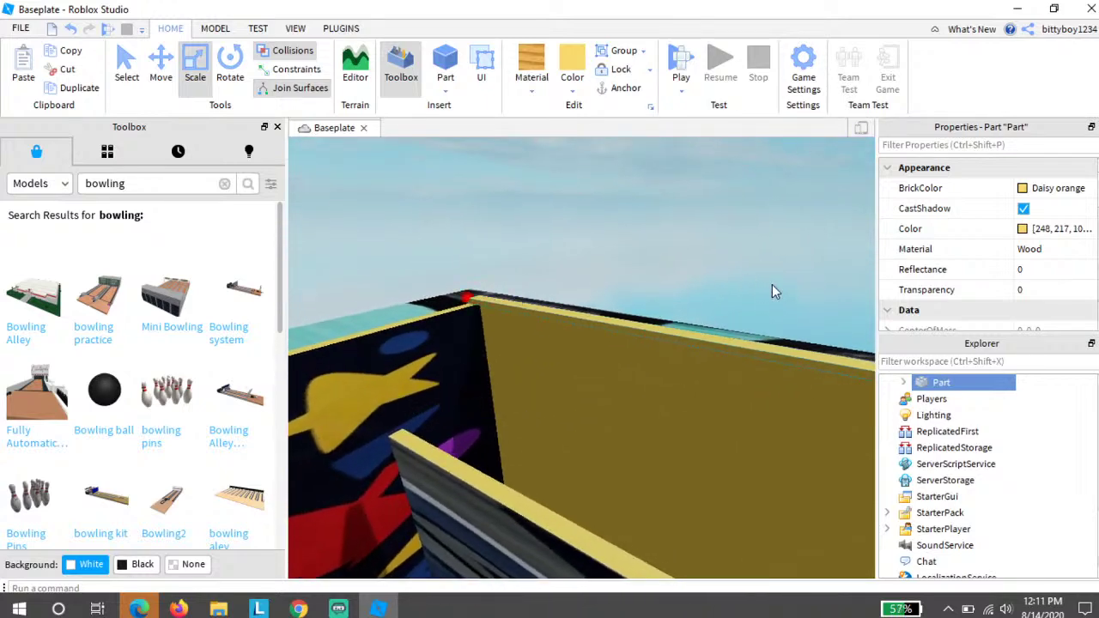
# Step: Widen the part across the lanes to the opposite wall and extend its end past the side wall to form a roof
pyautogui.moveTo(771, 284)
pyautogui.mouseDown(button='right')
pyautogui.moveTo(782, 284)
pyautogui.moveTo(760, 278)
pyautogui.mouseUp(button='right')
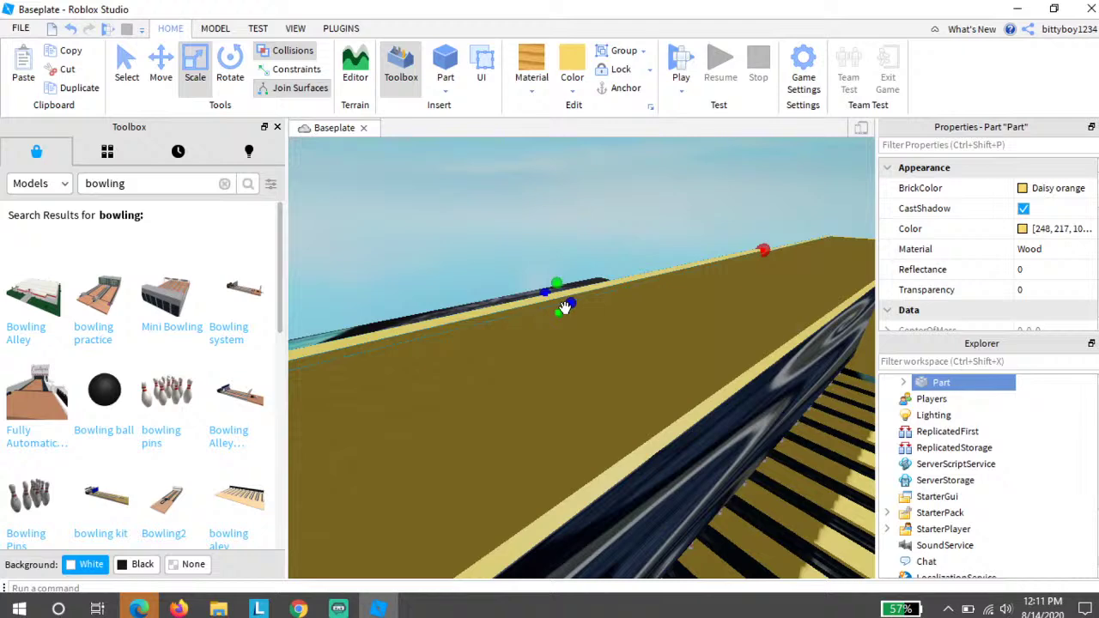
pyautogui.moveTo(572, 304); pyautogui.dragTo(779, 275)
pyautogui.press('d')
pyautogui.moveTo(778, 276); pyautogui.dragTo(679, 300, button='right')
pyautogui.moveTo(679, 300); pyautogui.dragTo(644, 302)
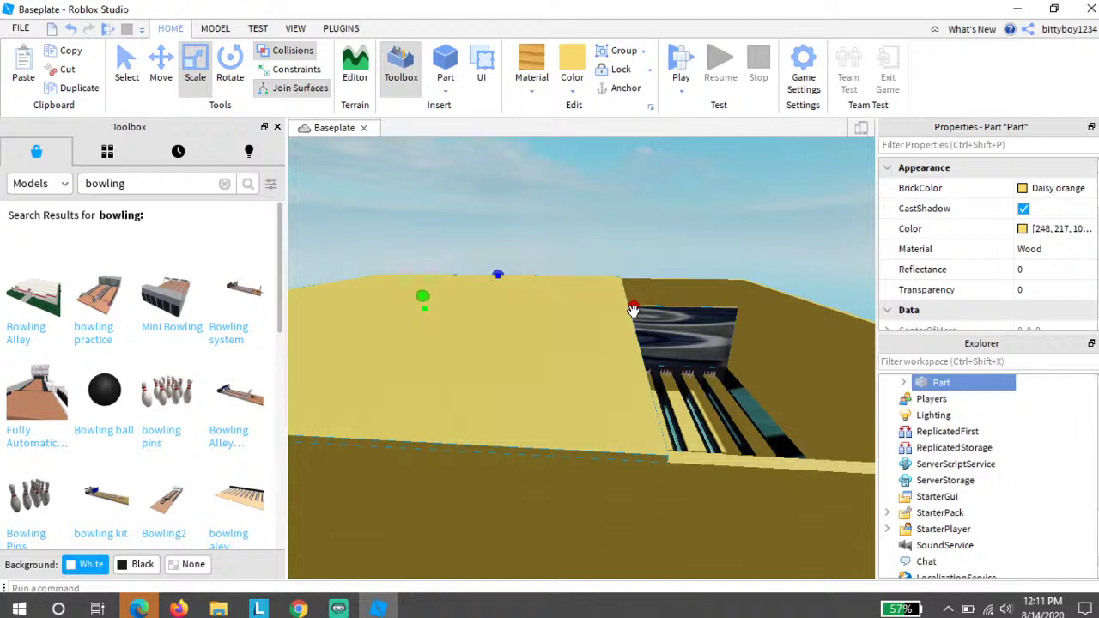
pyautogui.press('w')
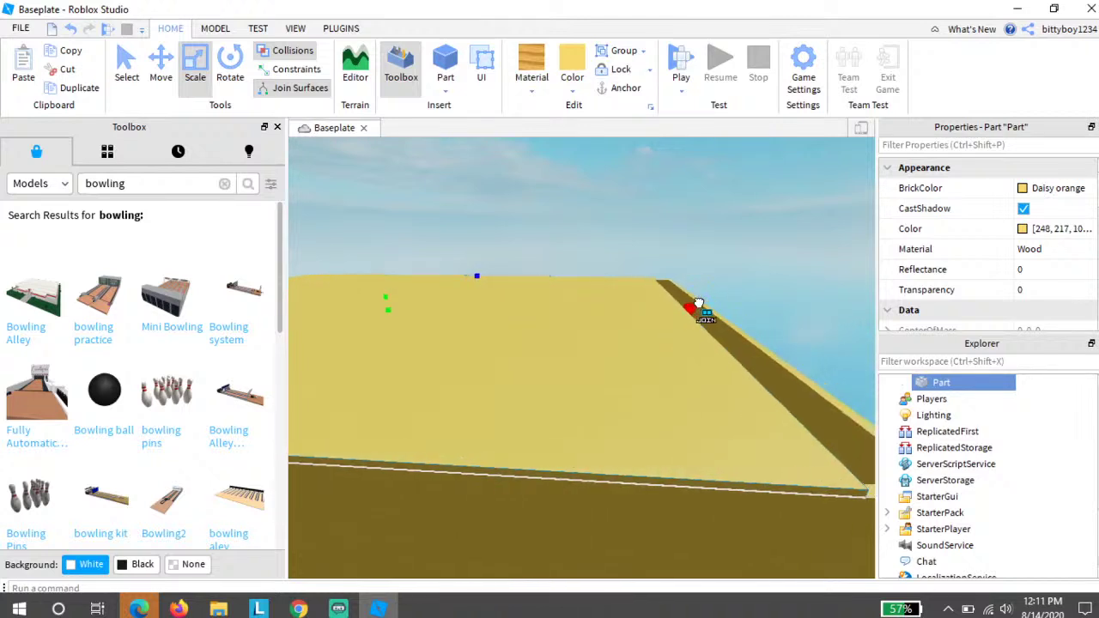
pyautogui.press('d')
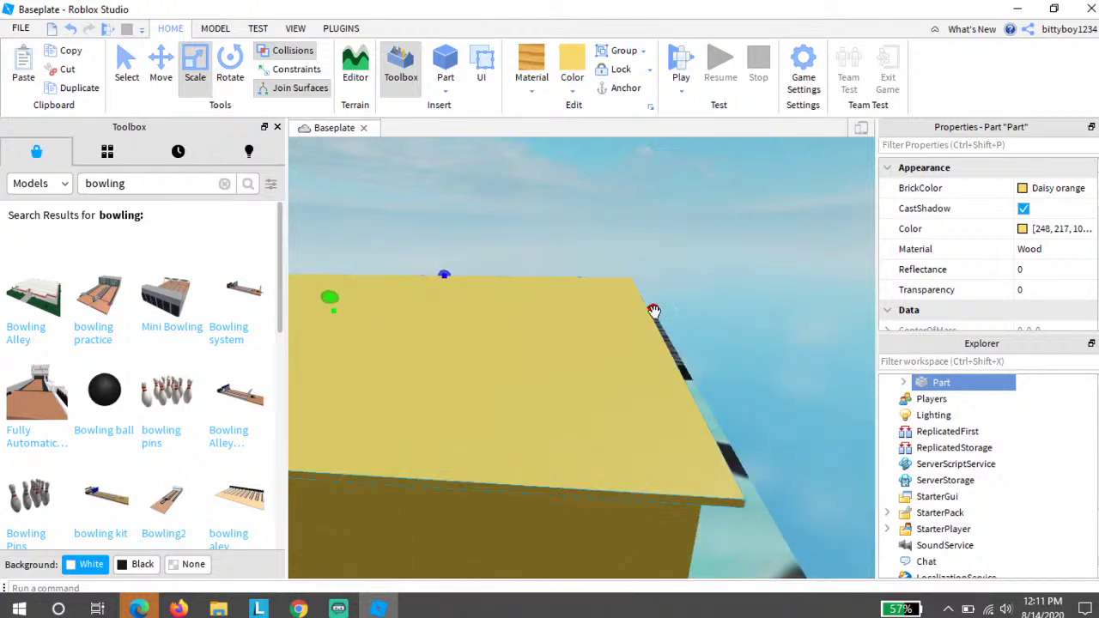
# Step: Examine the inside of the bowling alley, including the walls, pins, lanes and carpeted area in front of them
pyautogui.moveTo(654, 310); pyautogui.dragTo(640, 307, button='middle')
pyautogui.press('d')
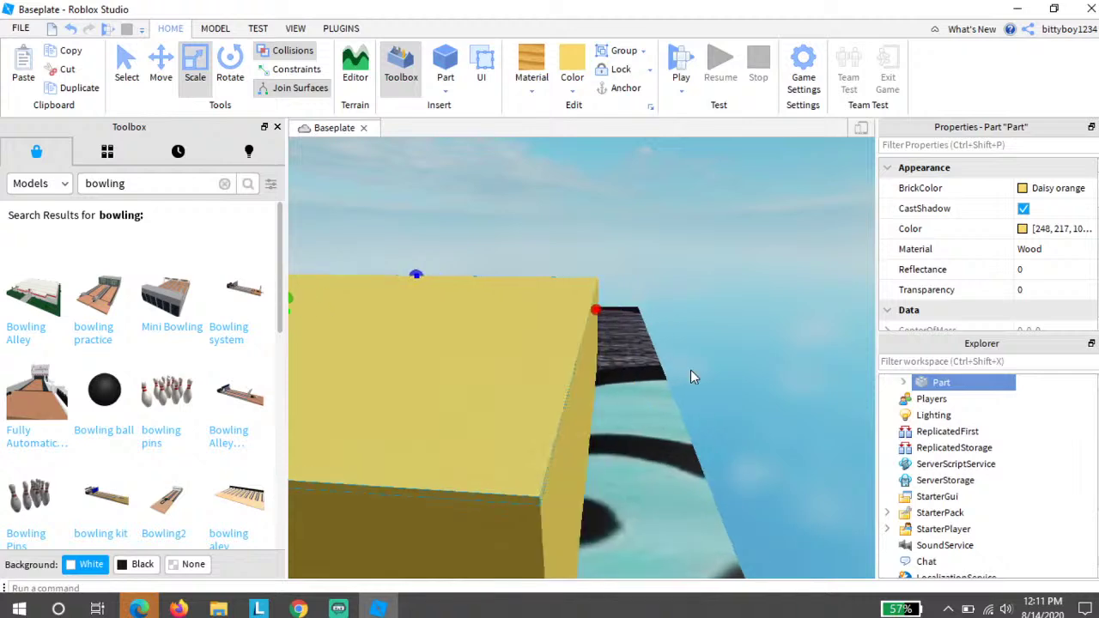
pyautogui.moveTo(690, 370); pyautogui.dragTo(689, 372, button='right')
pyautogui.press('w')
pyautogui.press('w')
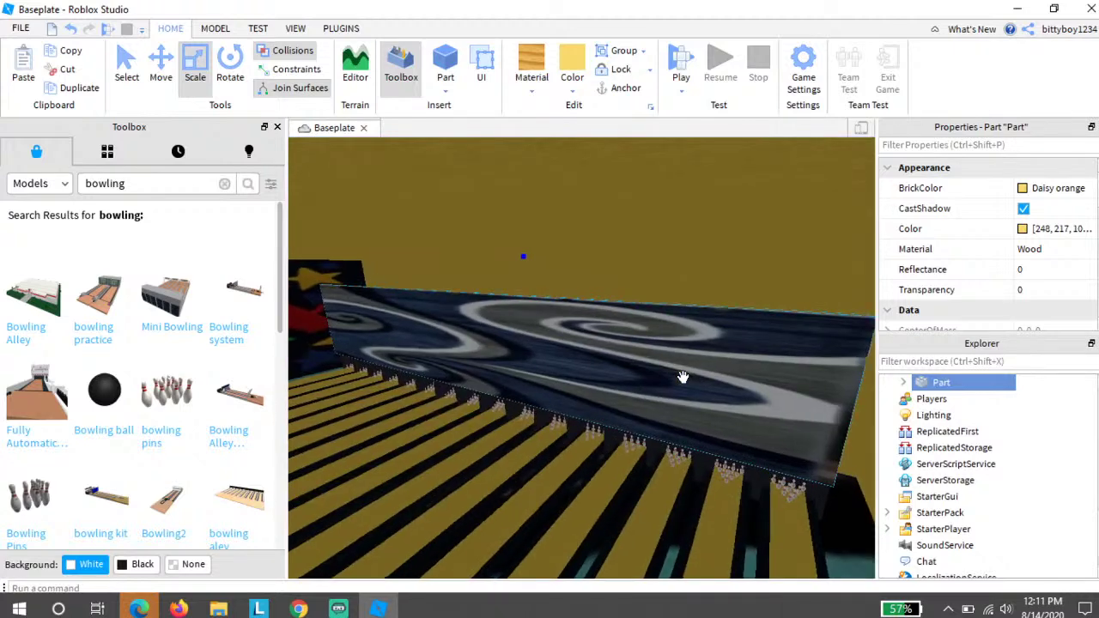
pyautogui.press('a')
pyautogui.press('w')
pyautogui.press('a')
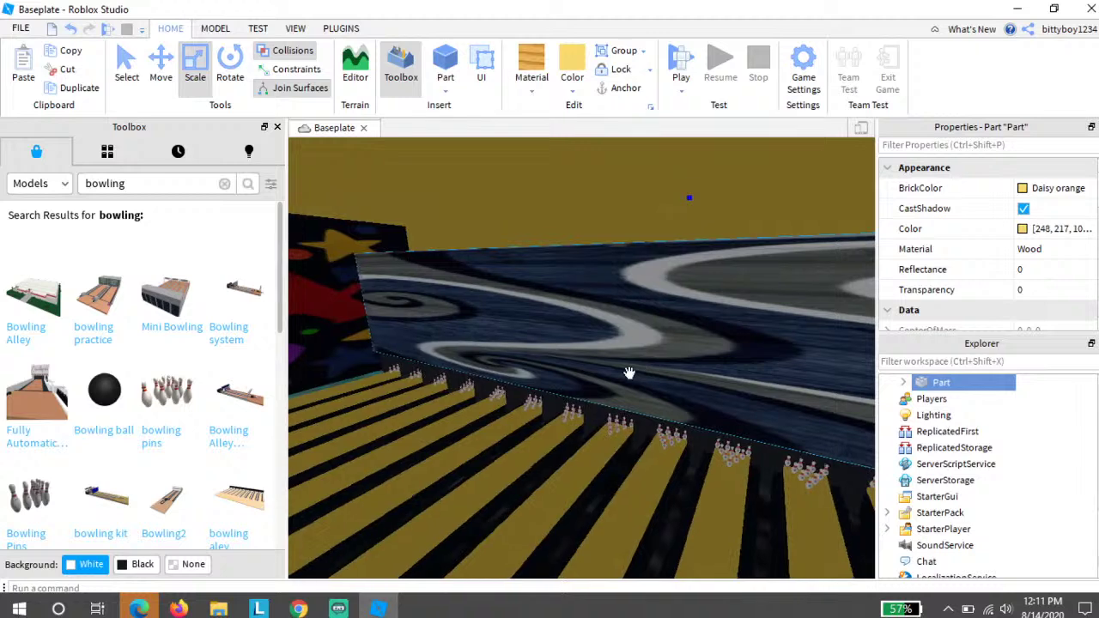
pyautogui.moveTo(518, 459); pyautogui.dragTo(518, 458, button='right')
pyautogui.press('a')
pyautogui.press('w')
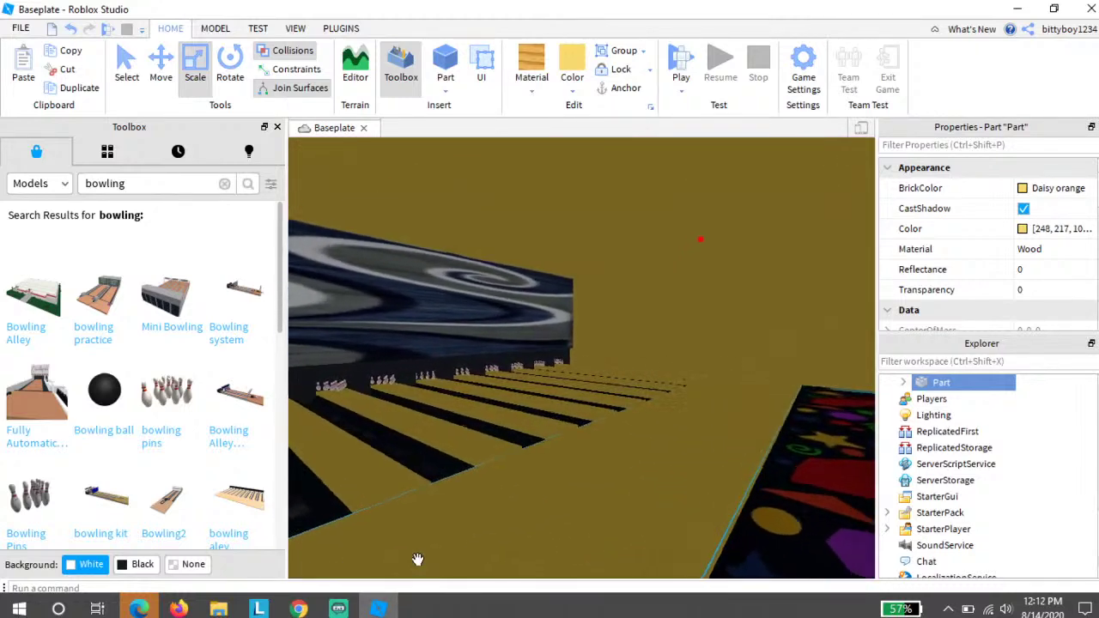
pyautogui.moveTo(631, 304); pyautogui.dragTo(355, 179, button='right')
pyautogui.press('w')
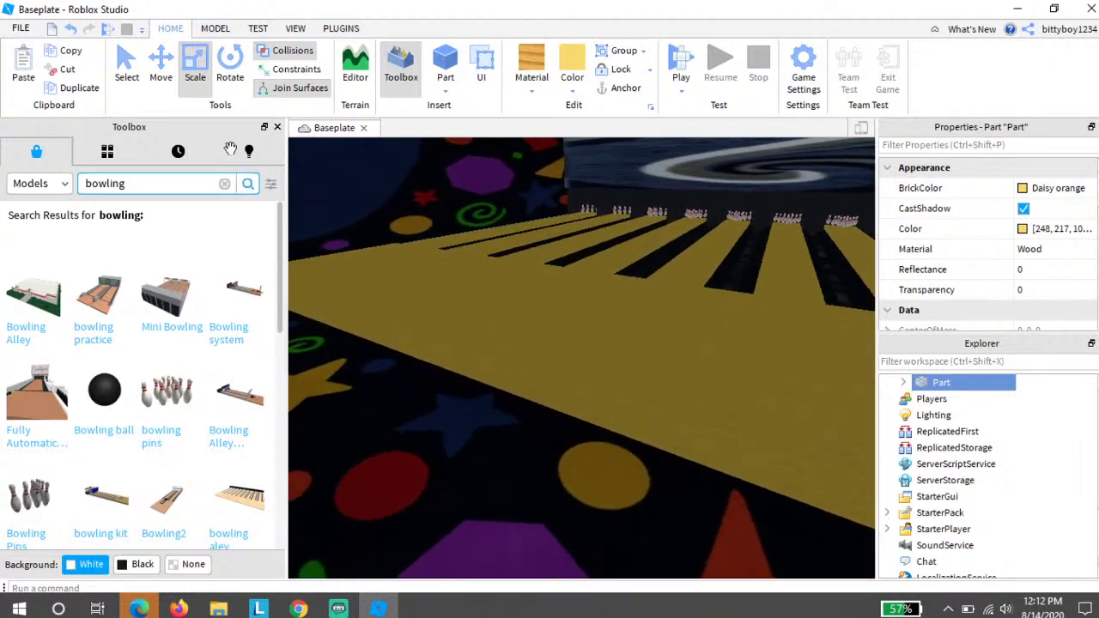
# Step: Browse the saved models in My Models for bowling equipment to add to the alley
pyautogui.click(107, 152)
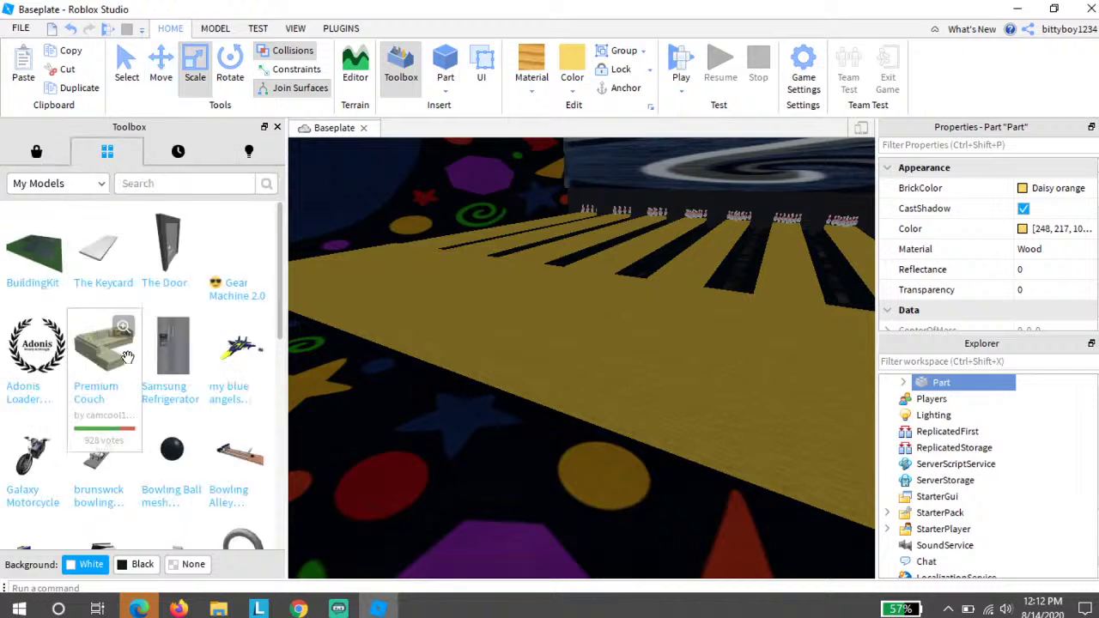
pyautogui.scroll(-3, 230, 248)
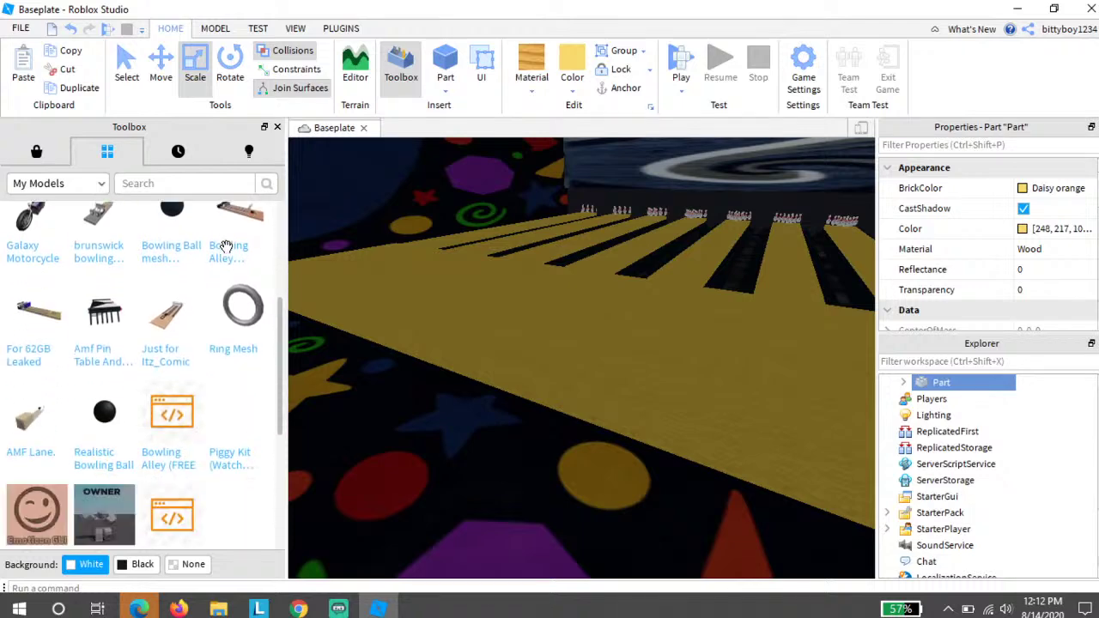
pyautogui.scroll(-3, 226, 246)
pyautogui.scroll(3, 197, 309)
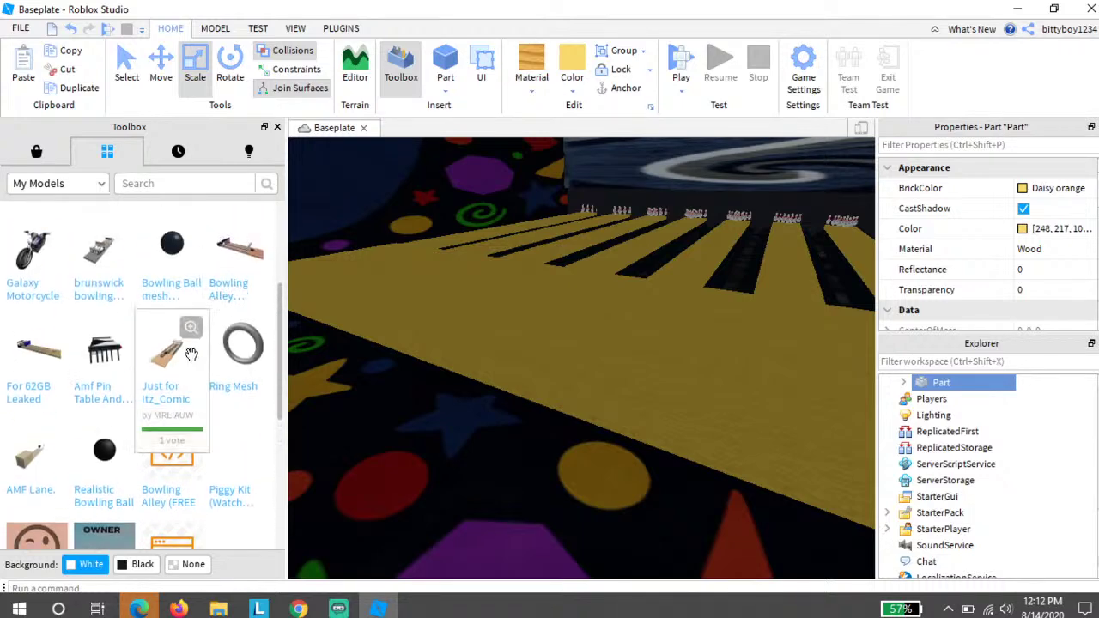
pyautogui.scroll(4, 172, 374)
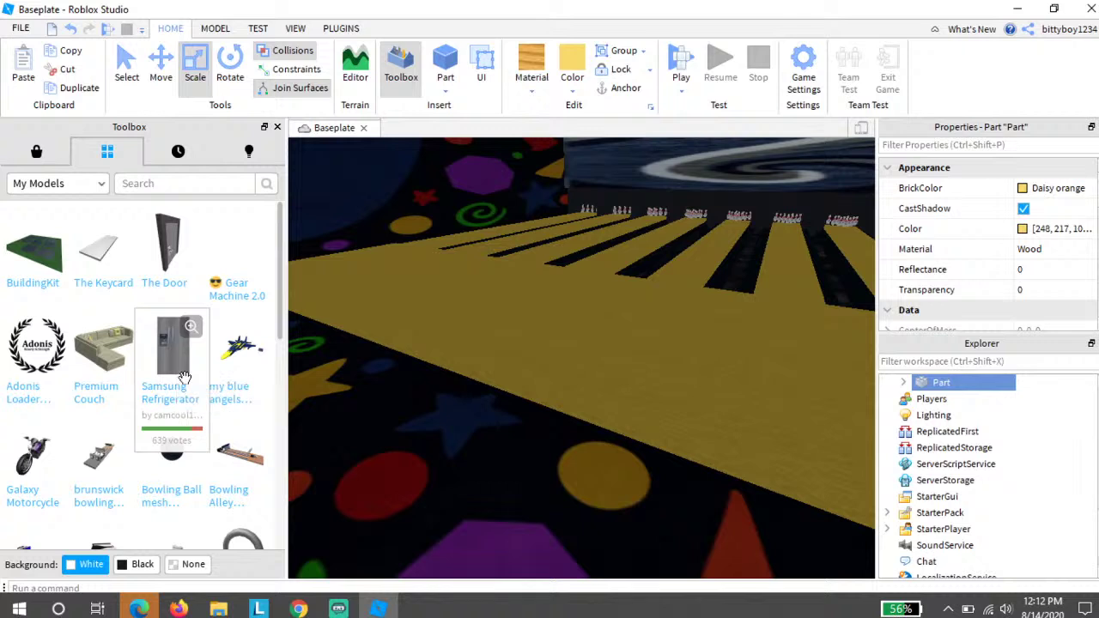
pyautogui.scroll(-5, 34, 283)
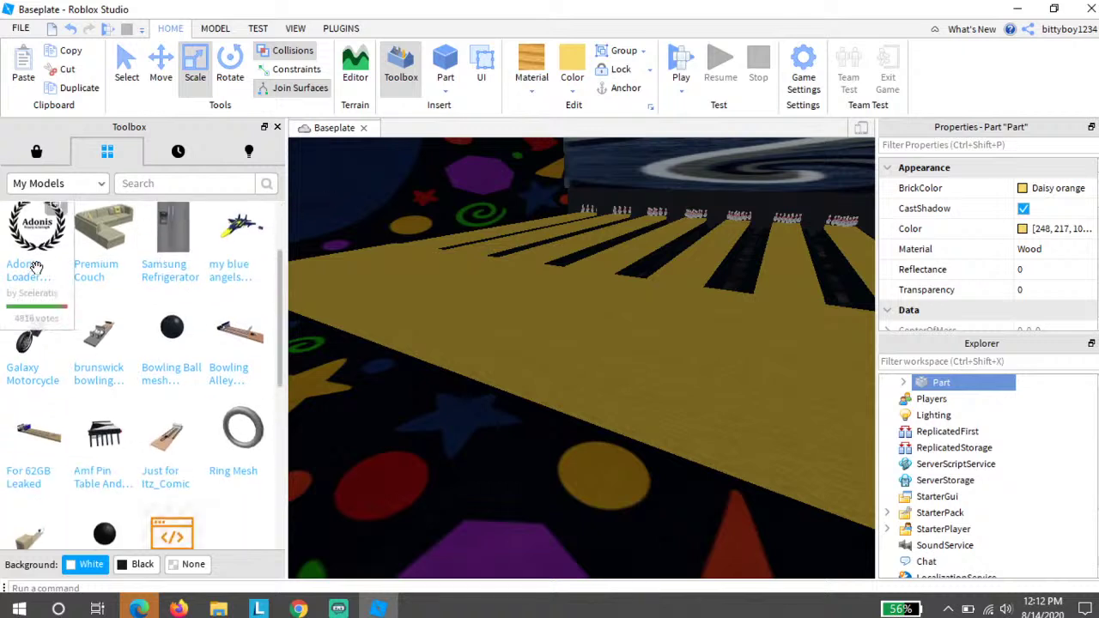
pyautogui.scroll(-6, 34, 284)
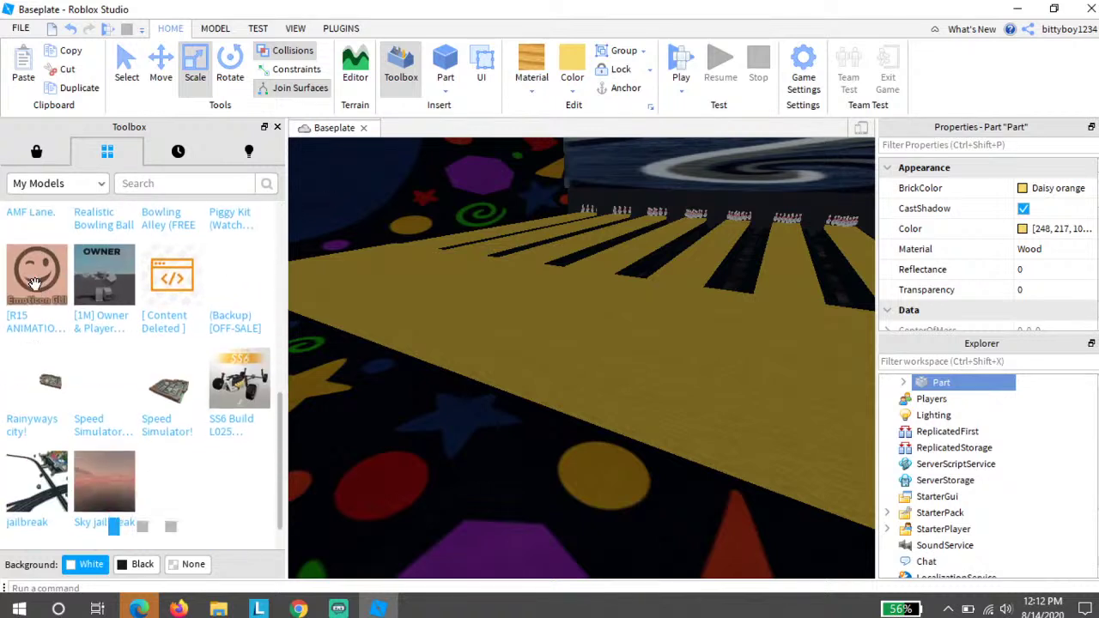
pyautogui.scroll(7, 40, 297)
pyautogui.scroll(-2, 41, 303)
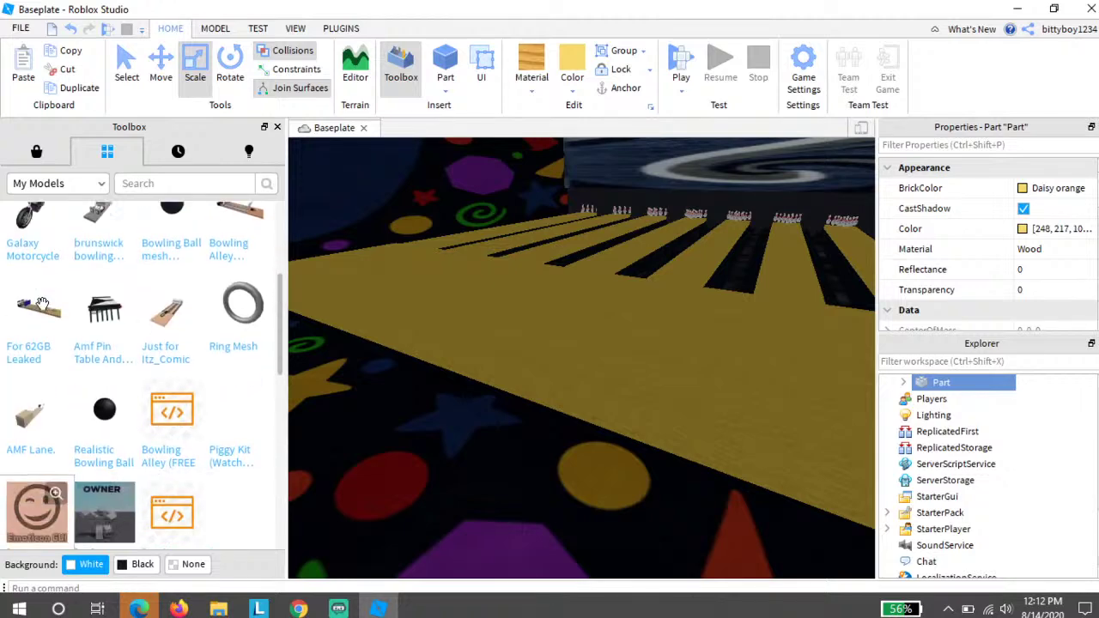
pyautogui.scroll(5, 32, 326)
pyautogui.scroll(-15, 30, 339)
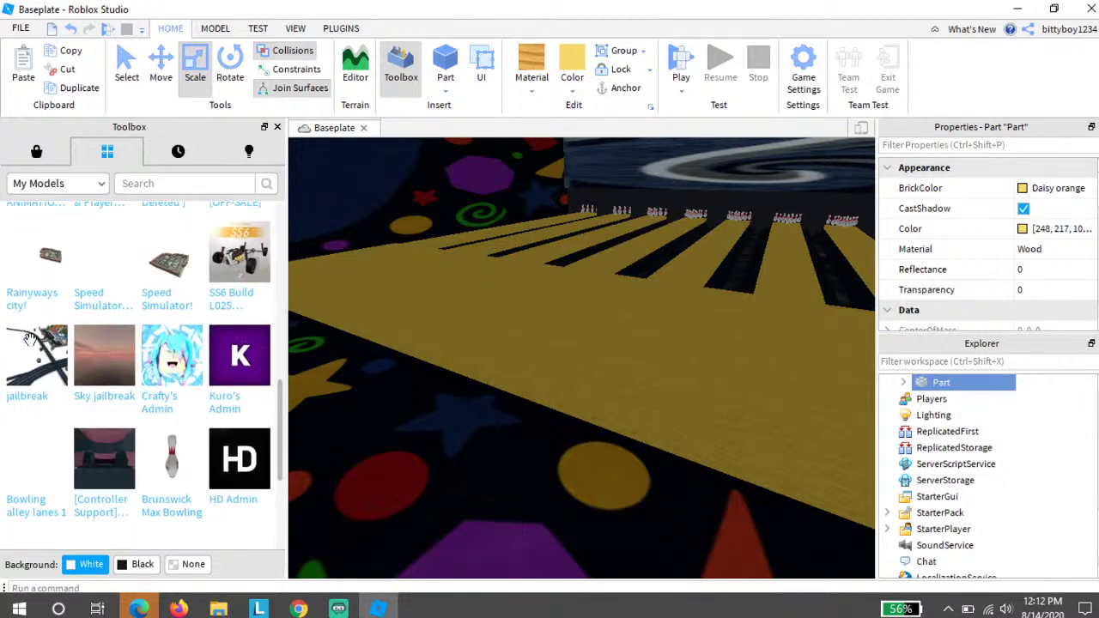
pyautogui.scroll(9, 21, 327)
pyautogui.scroll(6, 22, 327)
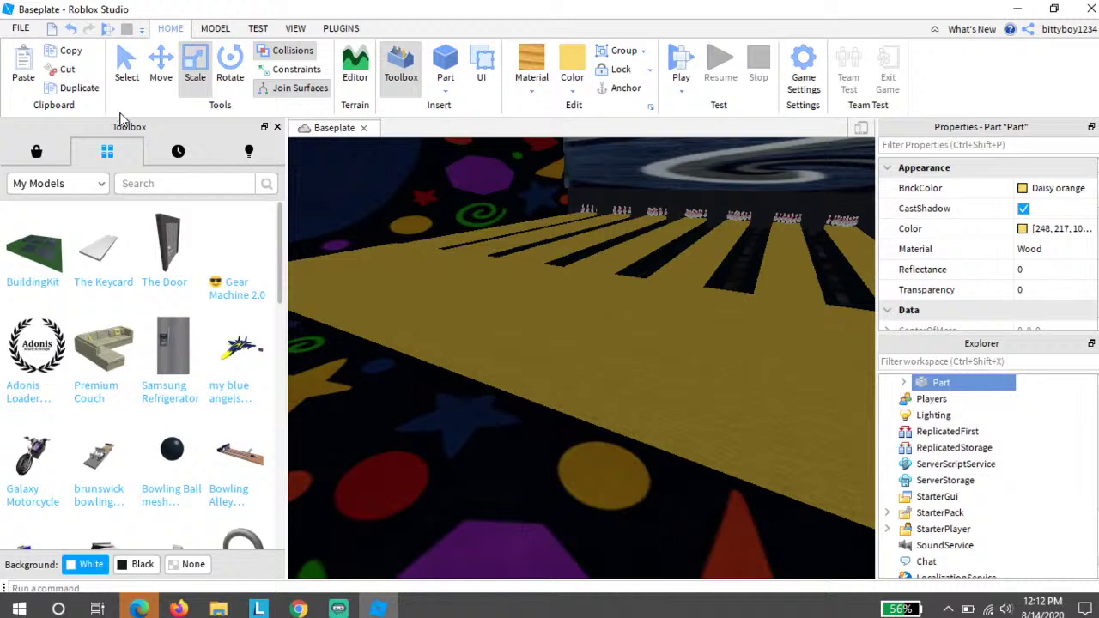
# Step: Insert the recently used Working AMF Ball Return model and rotate it so its rack points away from the pins
pyautogui.click(172, 146)
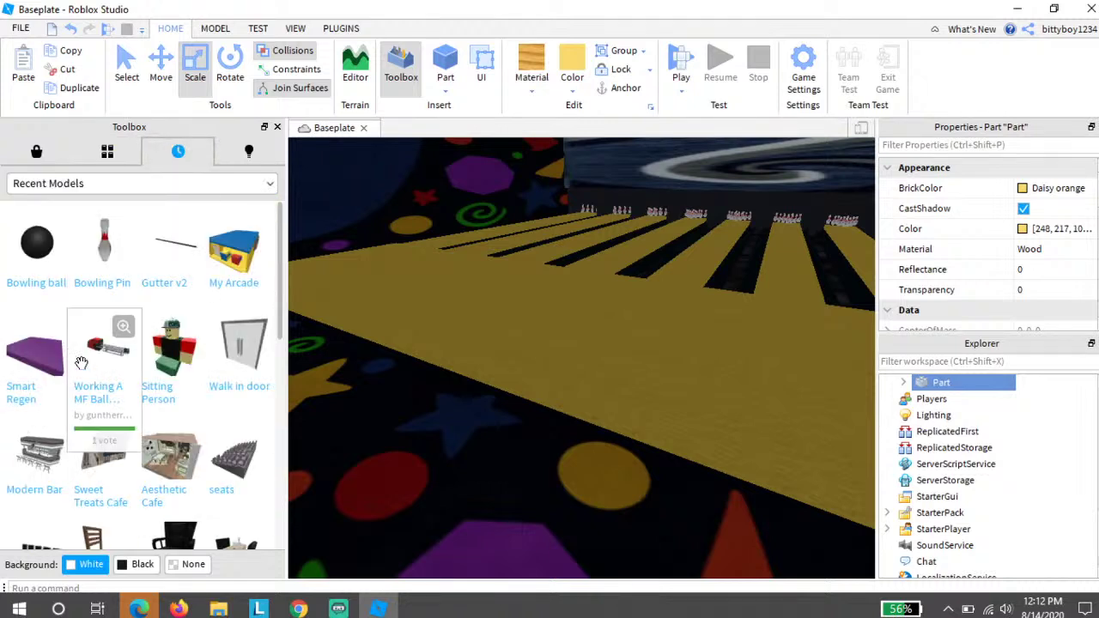
pyautogui.click(81, 361)
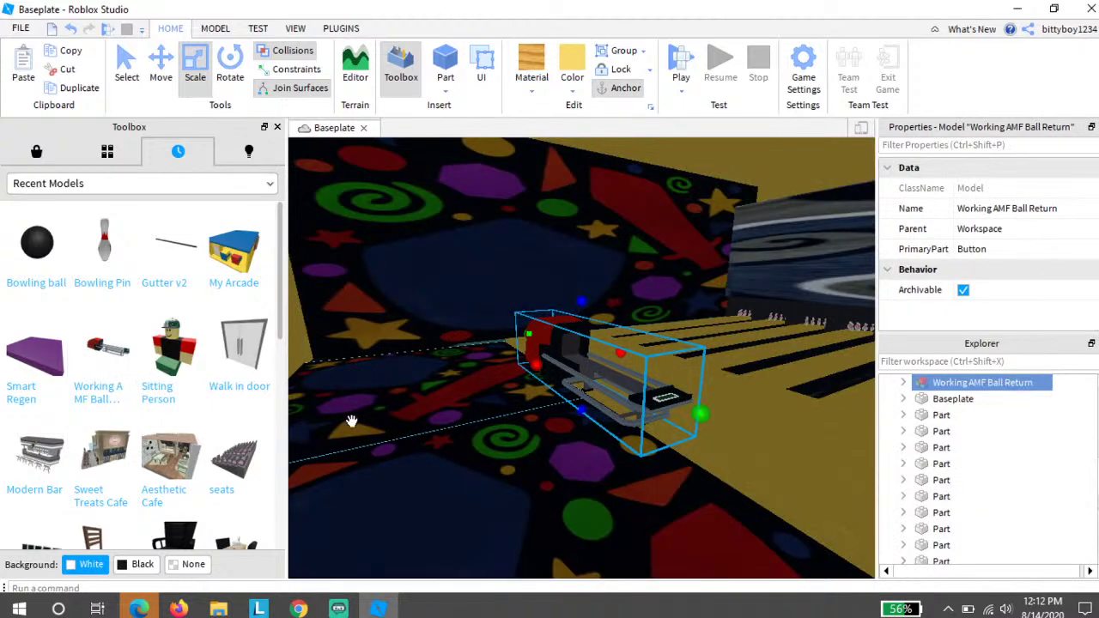
pyautogui.hotkey('ctrl', 'r')
pyautogui.hotkey('ctrl', 'r')
pyautogui.hotkey('ctrl', 'r')
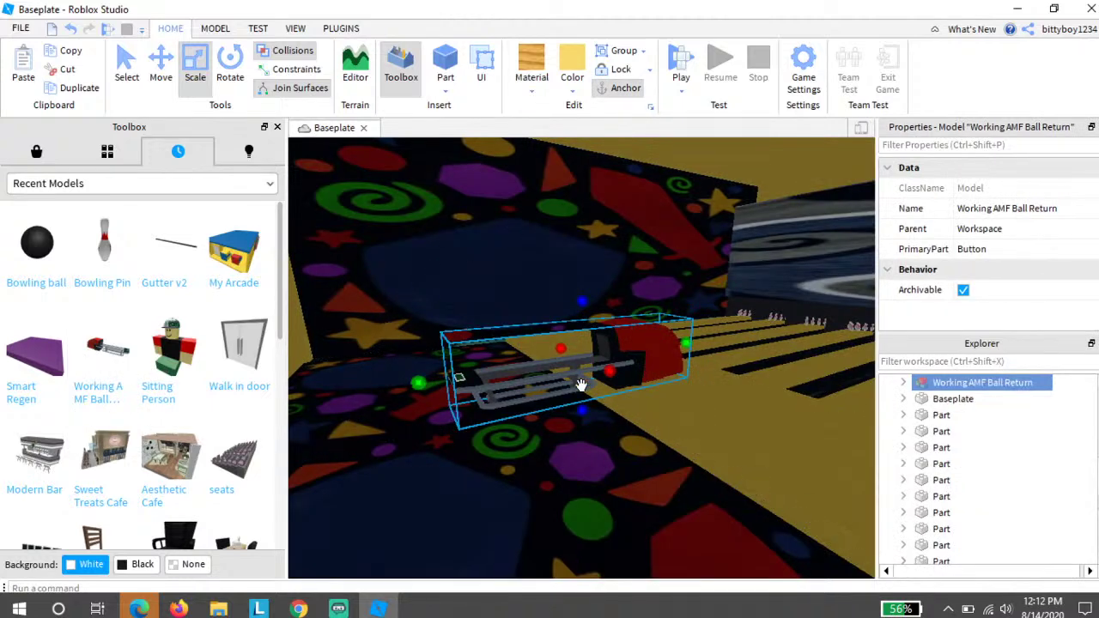
# Step: Place the ball return on the yellow approach floor, in line with the first black gutter strip beside the side wall
pyautogui.moveTo(584, 371); pyautogui.dragTo(620, 338)
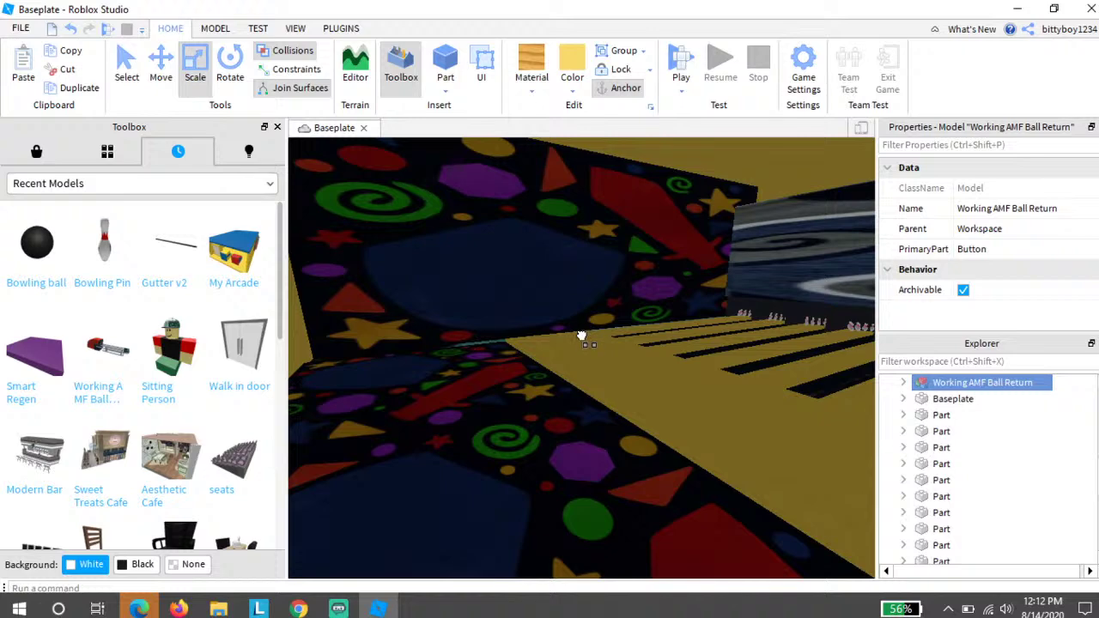
pyautogui.moveTo(589, 330); pyautogui.dragTo(589, 331, button='right')
pyautogui.moveTo(589, 331); pyautogui.dragTo(721, 167)
pyautogui.moveTo(721, 167); pyautogui.dragTo(724, 164, button='right')
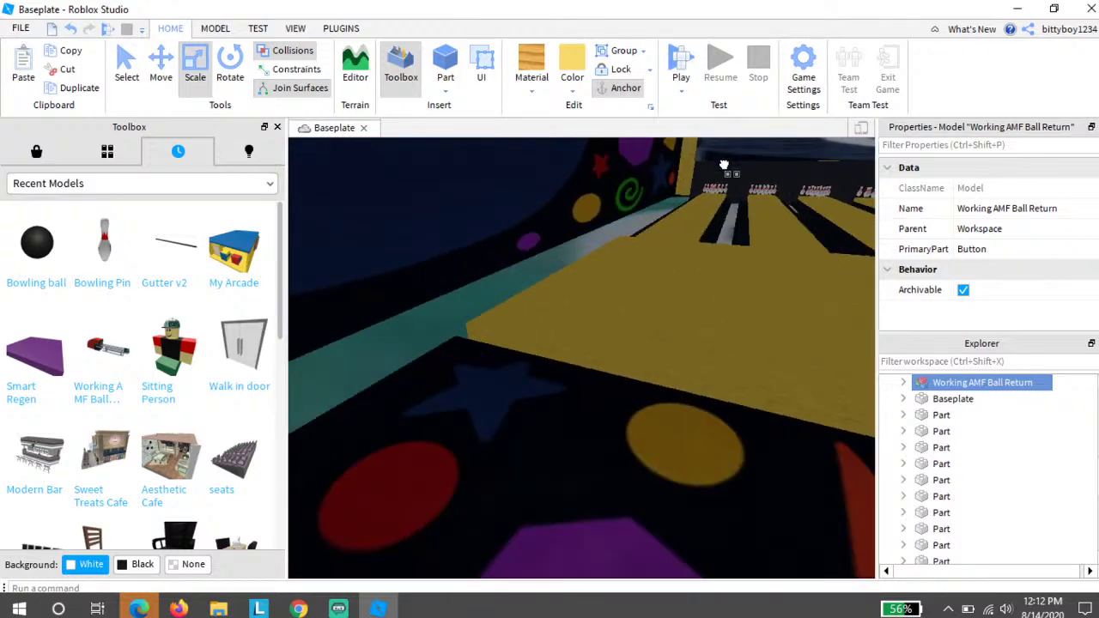
pyautogui.moveTo(657, 331); pyautogui.dragTo(656, 332, button='right')
pyautogui.moveTo(656, 332); pyautogui.dragTo(652, 309)
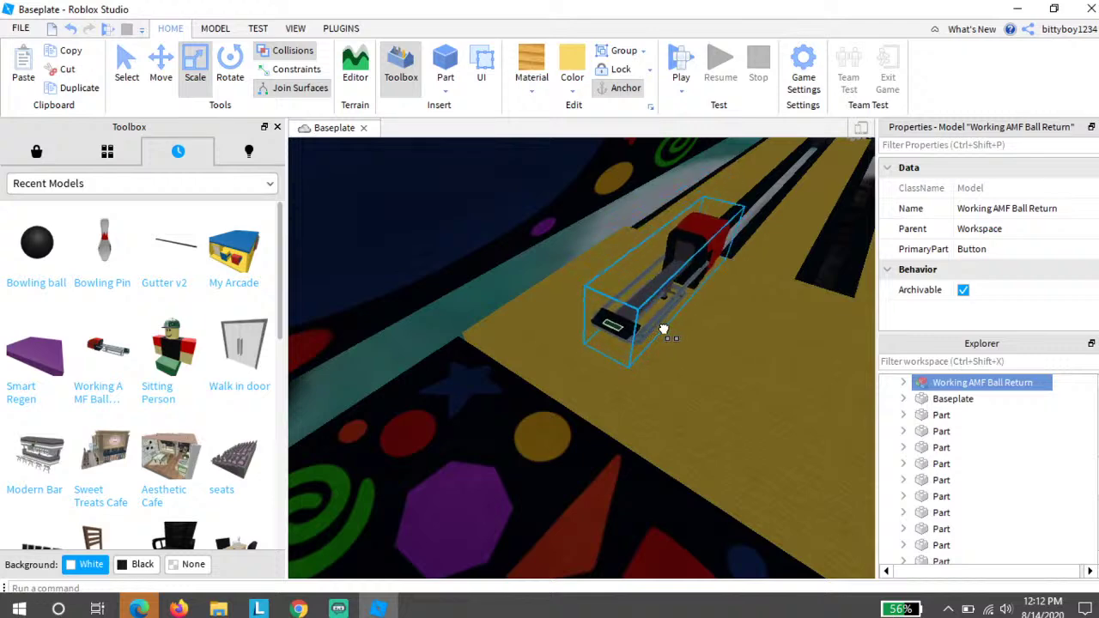
# Step: Duplicate the ball return and place the second one in line with the third gutter strip
pyautogui.moveTo(682, 319); pyautogui.dragTo(682, 319, button='right')
pyautogui.hotkey('ctrl', 'd')
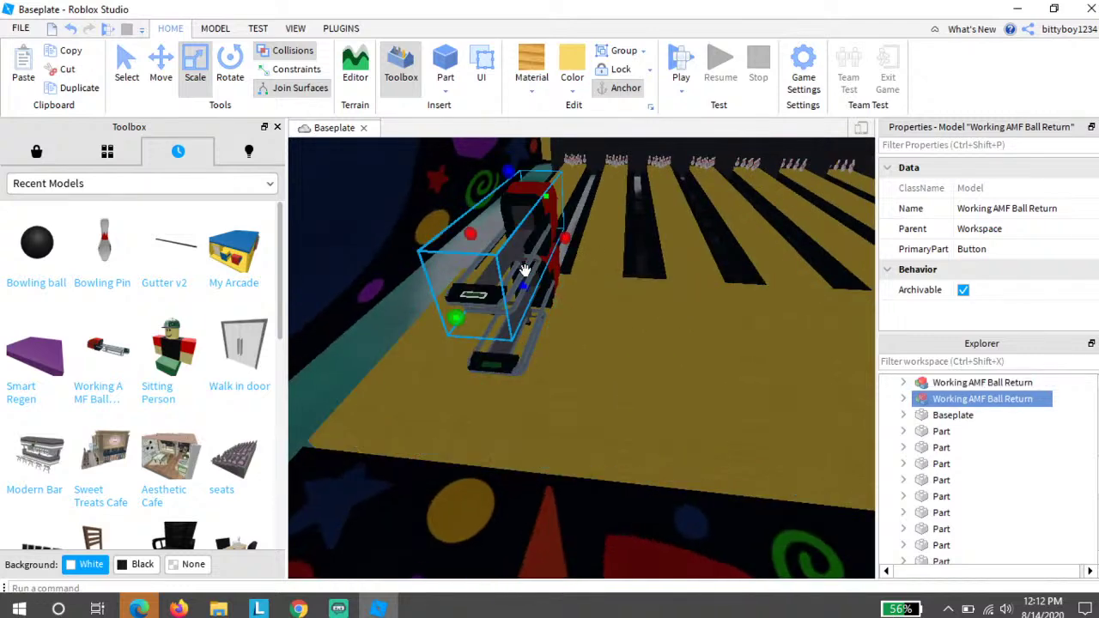
pyautogui.moveTo(523, 271); pyautogui.dragTo(623, 387)
pyautogui.press('d')
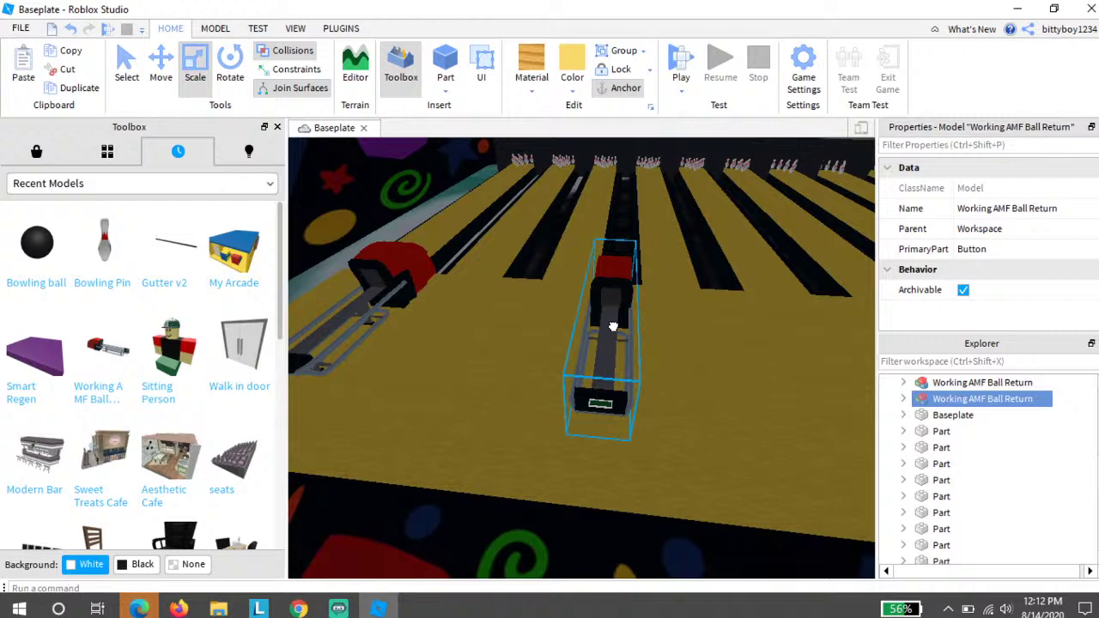
pyautogui.moveTo(613, 326); pyautogui.dragTo(616, 350)
# Step: Duplicate the second ball return and place the third one two gutter strips further along the approach
pyautogui.hotkey('ctrl', 'd')
pyautogui.moveTo(626, 288); pyautogui.dragTo(589, 398)
pyautogui.press('d')
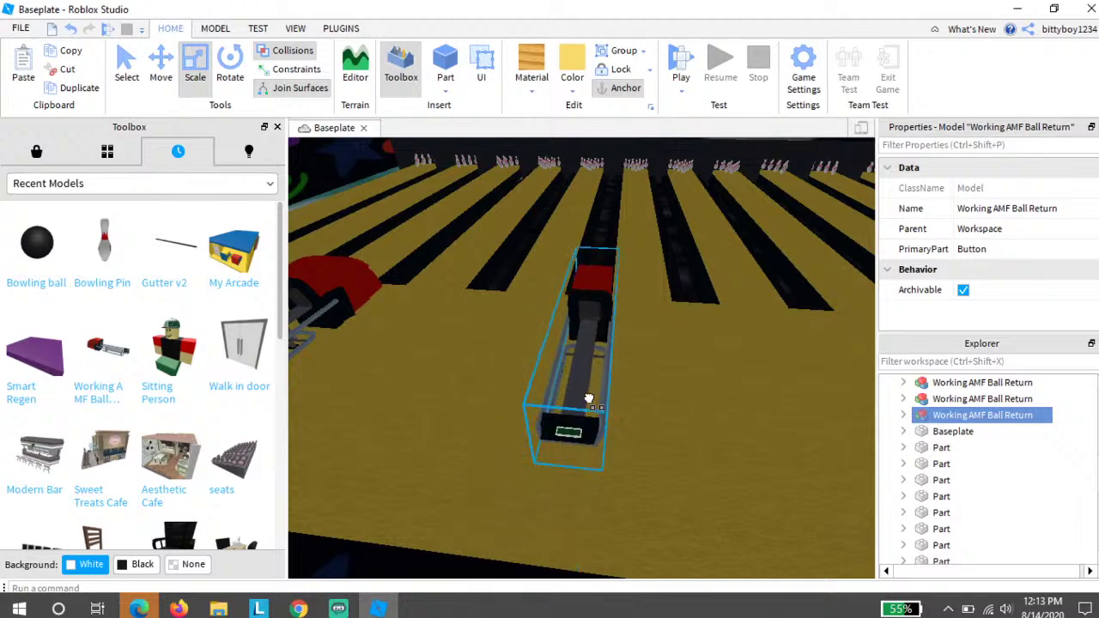
pyautogui.press('a')
pyautogui.press('w')
pyautogui.moveTo(589, 395); pyautogui.dragTo(589, 394, button='right')
pyautogui.press('s')
pyautogui.press('d')
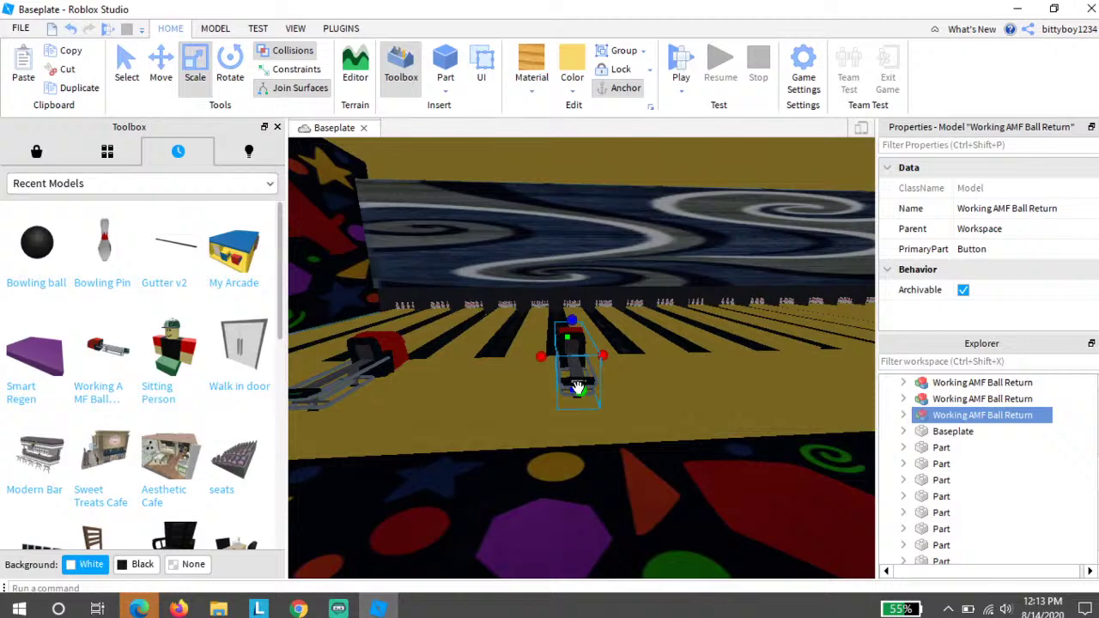
pyautogui.press('w')
pyautogui.press('a')
pyautogui.rightClick(579, 386)
pyautogui.click(523, 452)
pyautogui.press('d')
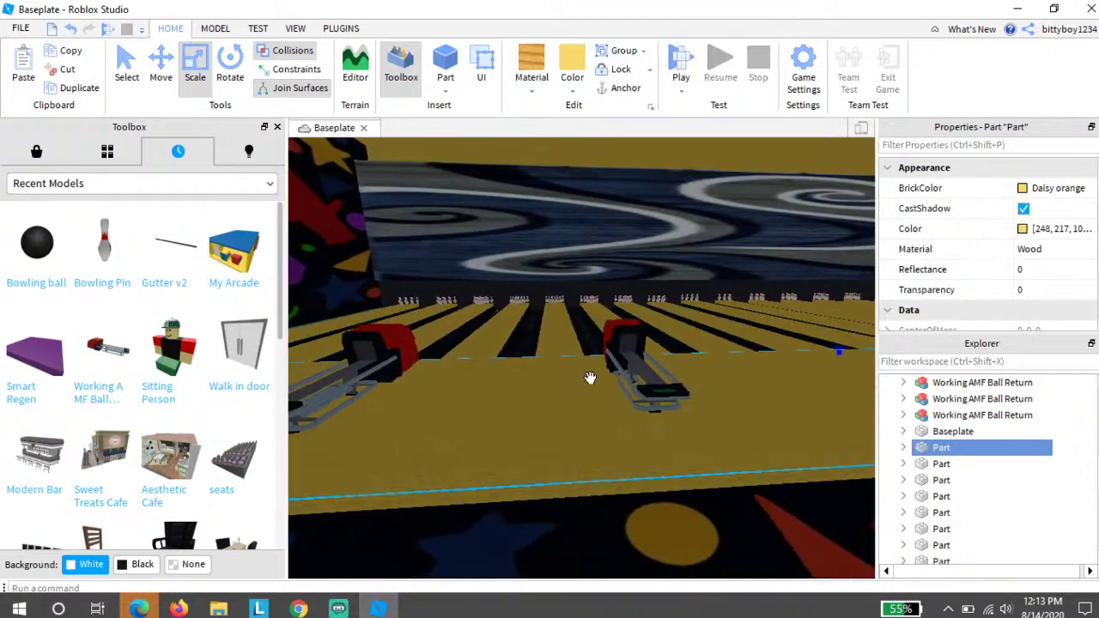
# Step: Reposition the third ball return on the approach so it lines up with its gutter strip
pyautogui.press('d')
pyautogui.press('w')
pyautogui.moveTo(589, 377); pyautogui.dragTo(589, 378, button='right')
pyautogui.press('s')
pyautogui.moveTo(586, 381); pyautogui.dragTo(576, 410)
pyautogui.press('d')
pyautogui.moveTo(566, 398); pyautogui.dragTo(572, 392, button='right')
pyautogui.press('a')
pyautogui.press('s')
pyautogui.moveTo(572, 392); pyautogui.dragTo(642, 412)
# Step: Duplicate the third ball return and place the fourth one two gutter strips further along
pyautogui.hotkey('ctrl', 'd')
pyautogui.press('d')
pyautogui.moveTo(582, 392); pyautogui.dragTo(608, 463)
pyautogui.press('a')
pyautogui.press('d')
pyautogui.press('d')
# Step: Add a fifth copy of the ball return and align it two gutter strips beyond the fourth
pyautogui.hotkey('ctrl', 'v')
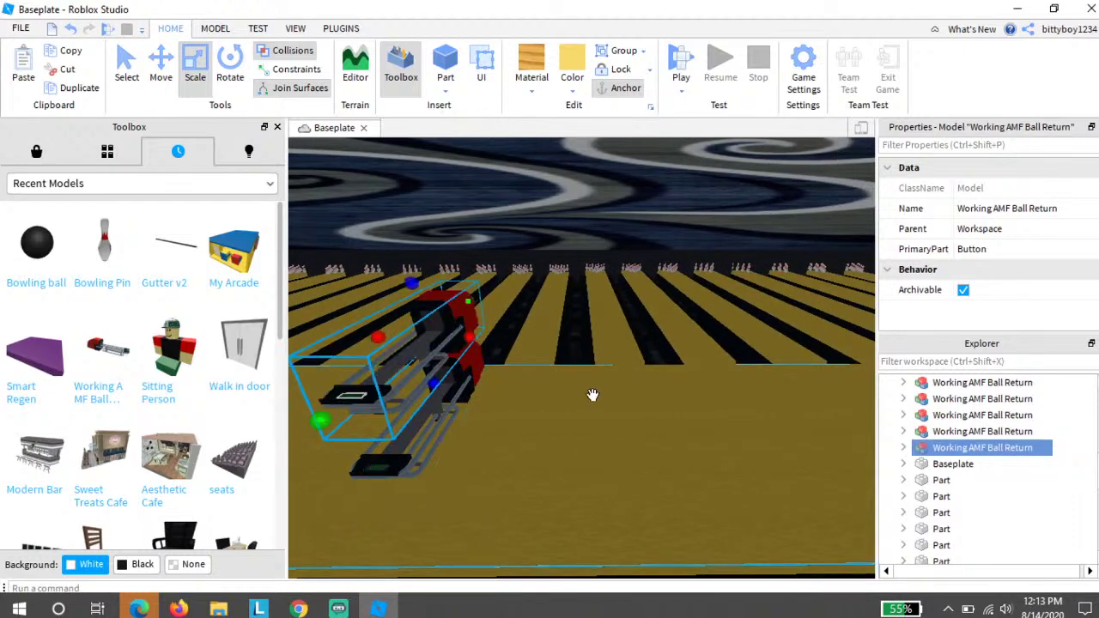
pyautogui.moveTo(404, 375); pyautogui.dragTo(586, 436)
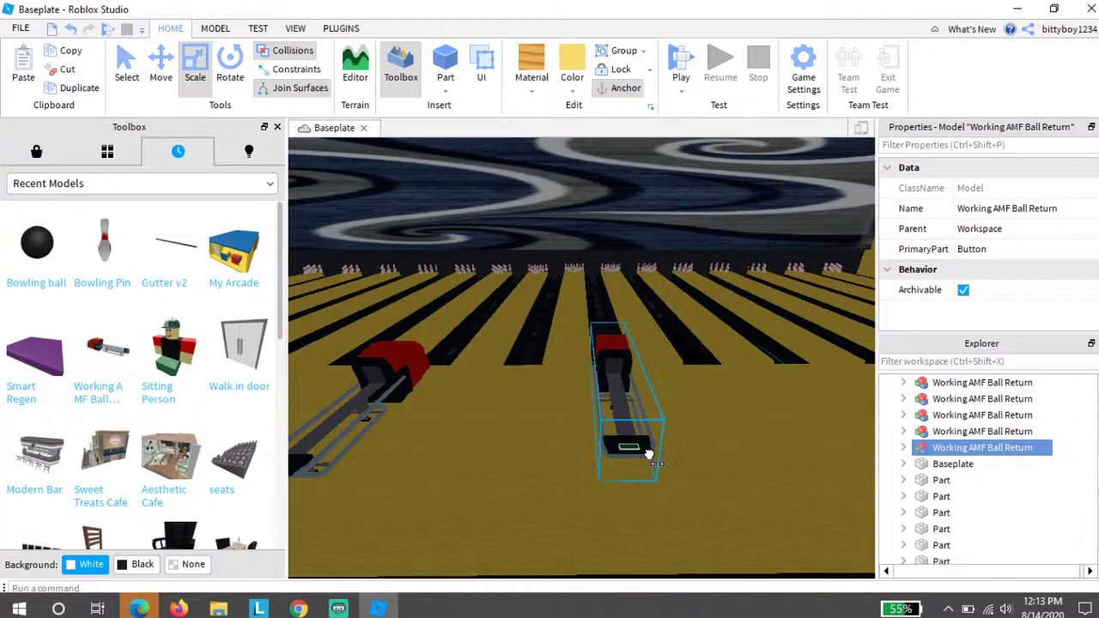
pyautogui.moveTo(648, 454); pyautogui.dragTo(649, 450)
# Step: Add a sixth copy of the ball return and place it two gutter strips beyond the fifth
pyautogui.press('d')
pyautogui.hotkey('ctrl', 'v')
pyautogui.press('a')
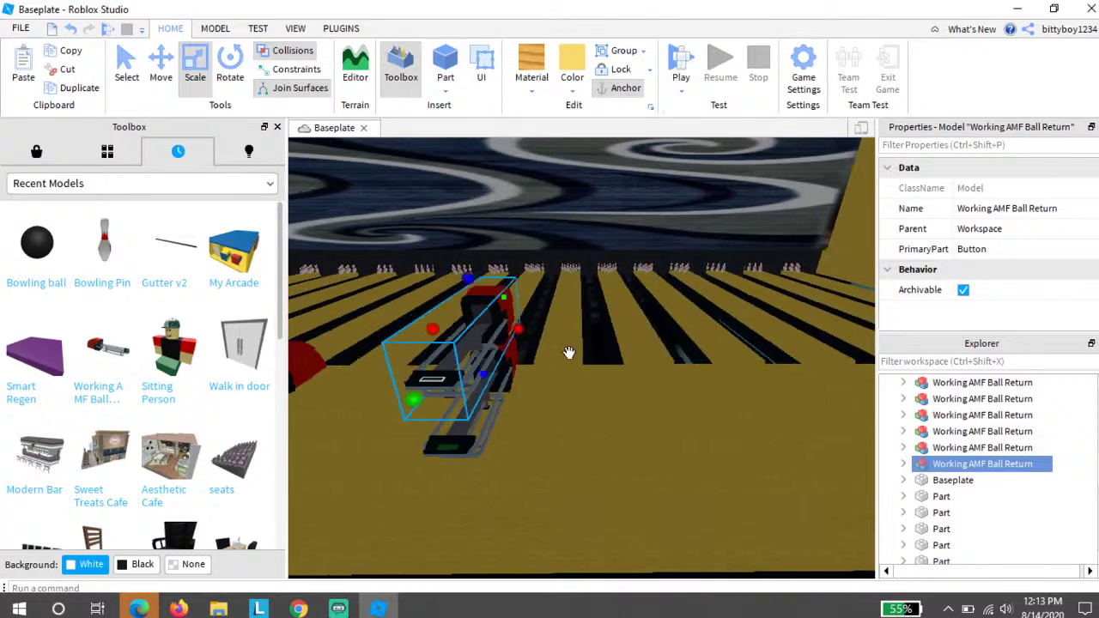
pyautogui.moveTo(569, 352); pyautogui.dragTo(570, 381)
pyautogui.press('d')
pyautogui.moveTo(614, 340); pyautogui.dragTo(664, 541)
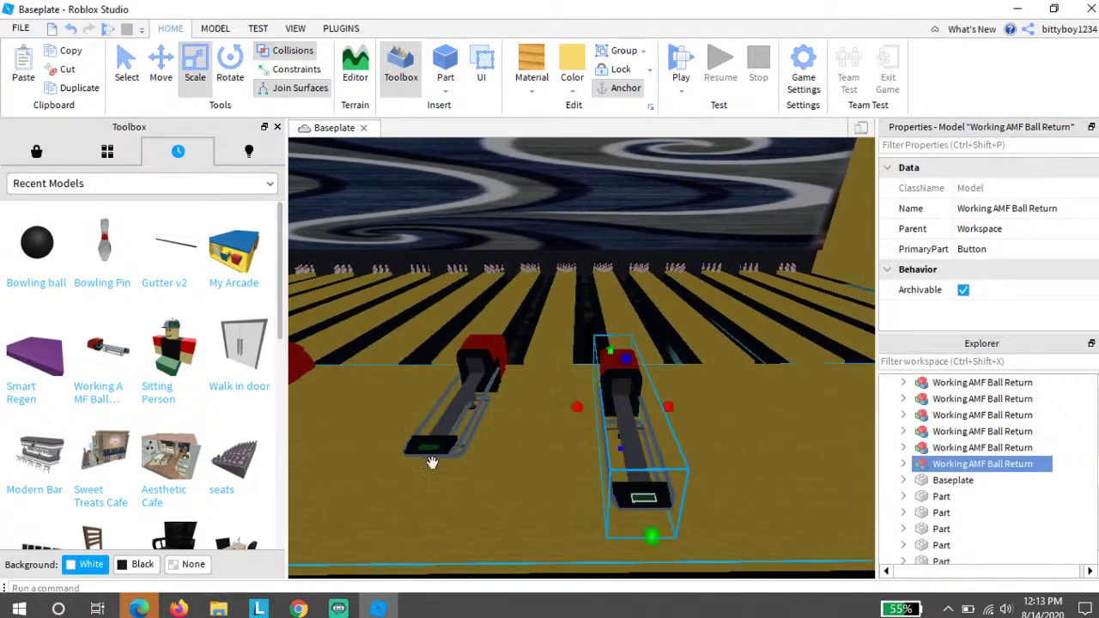
# Step: Adjust the positions of the fifth and sixth ball returns so both line up with their gutter strips
pyautogui.moveTo(435, 448); pyautogui.dragTo(449, 434)
pyautogui.click(458, 469)
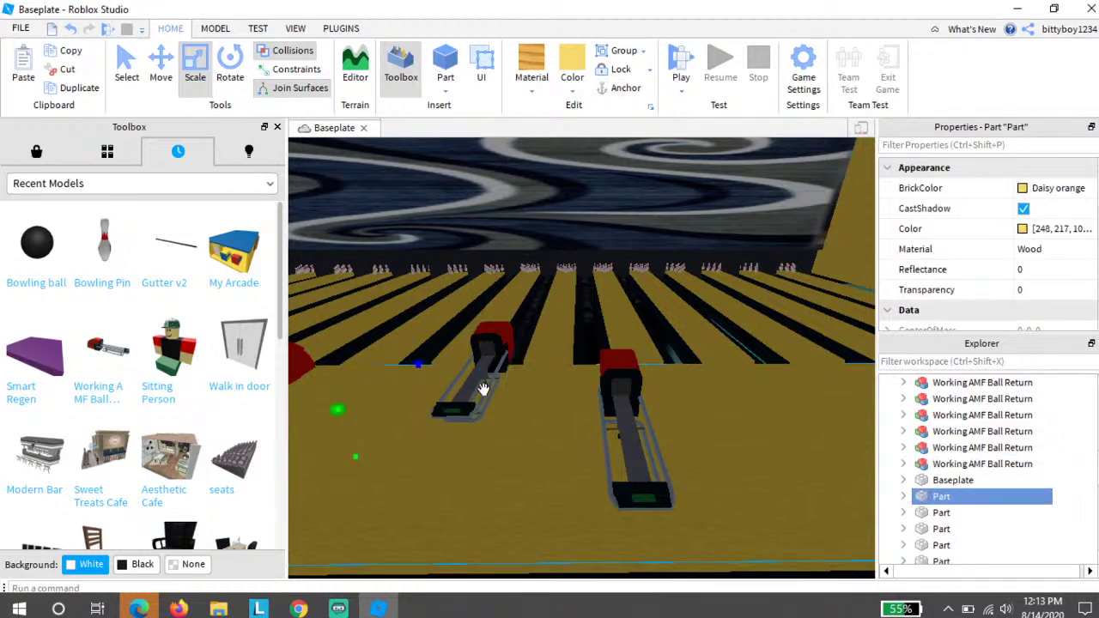
pyautogui.moveTo(483, 389); pyautogui.dragTo(481, 476)
pyautogui.press('w')
pyautogui.press('a')
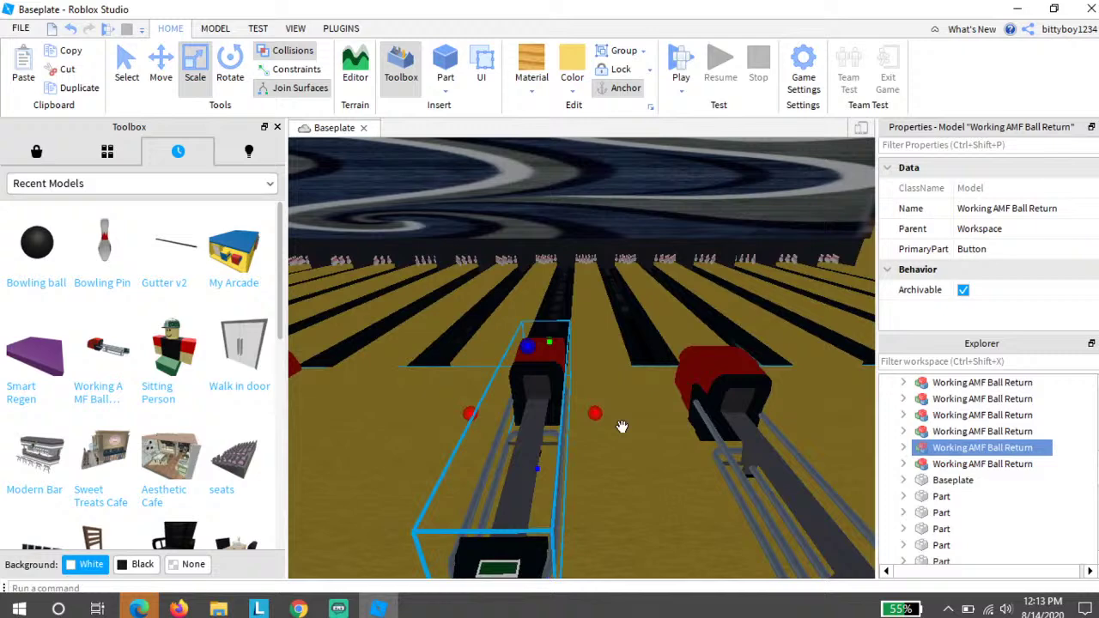
pyautogui.scroll(-3, 621, 427)
pyautogui.press('d')
pyautogui.moveTo(666, 427); pyautogui.dragTo(630, 427)
pyautogui.press('d')
# Step: Duplicate the sixth ball return and place the seventh one two gutter strips further along the approach
pyautogui.hotkey('ctrl', 'd')
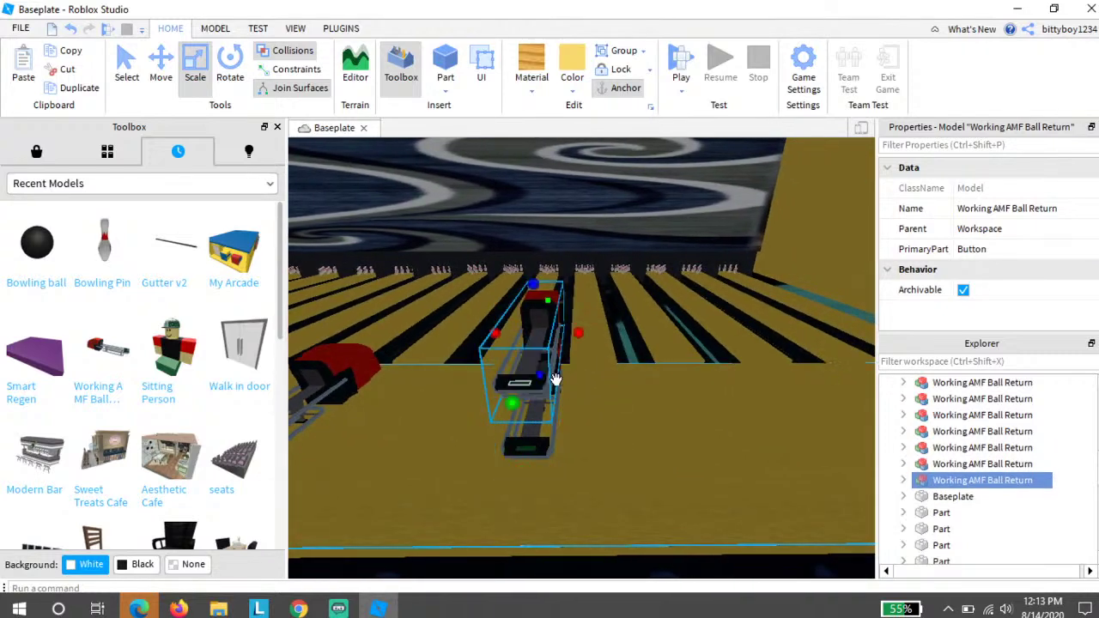
pyautogui.moveTo(546, 378); pyautogui.dragTo(622, 470)
pyautogui.press('d')
pyautogui.press('d')
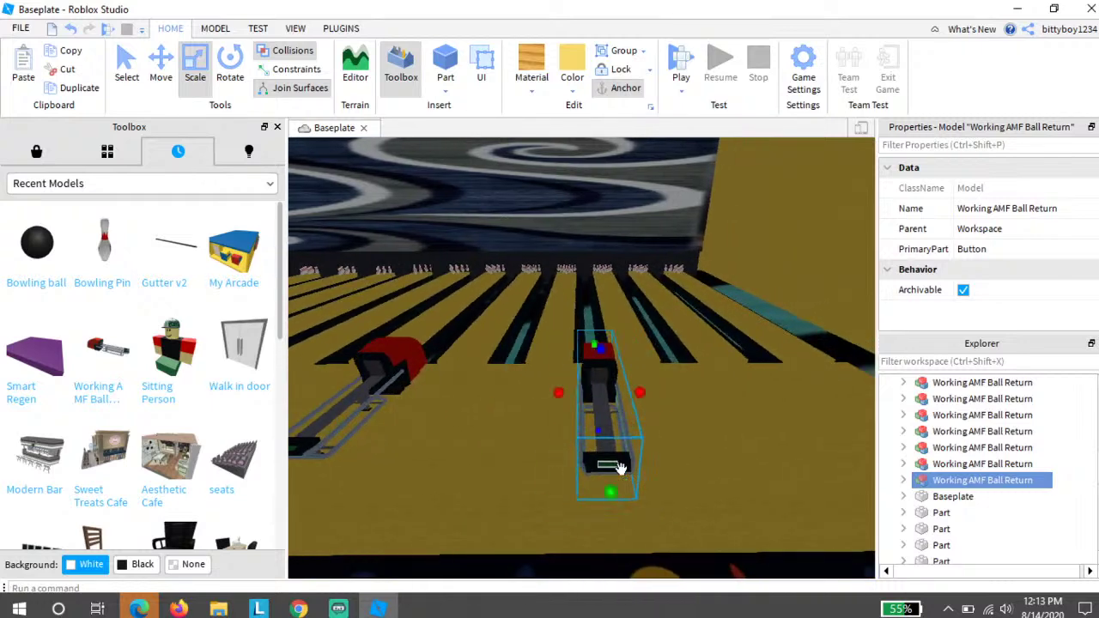
# Step: Duplicate the seventh ball return and place the eighth one at the last gutter strip near the far wall
pyautogui.press('d')
pyautogui.hotkey('ctrl', 'd')
pyautogui.press('d')
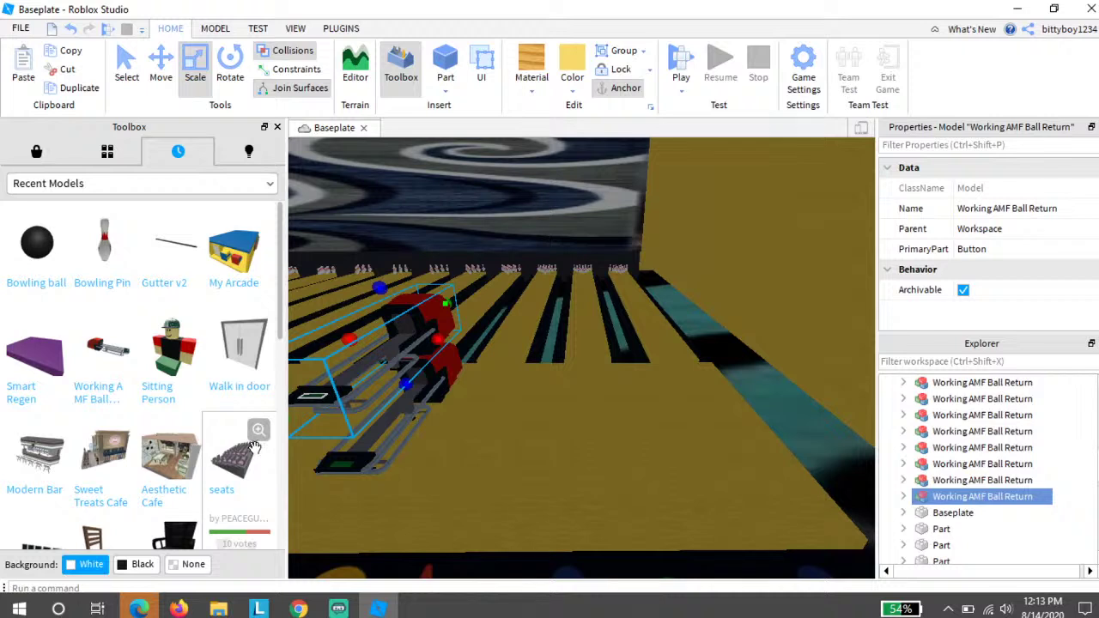
pyautogui.moveTo(324, 388); pyautogui.dragTo(668, 475)
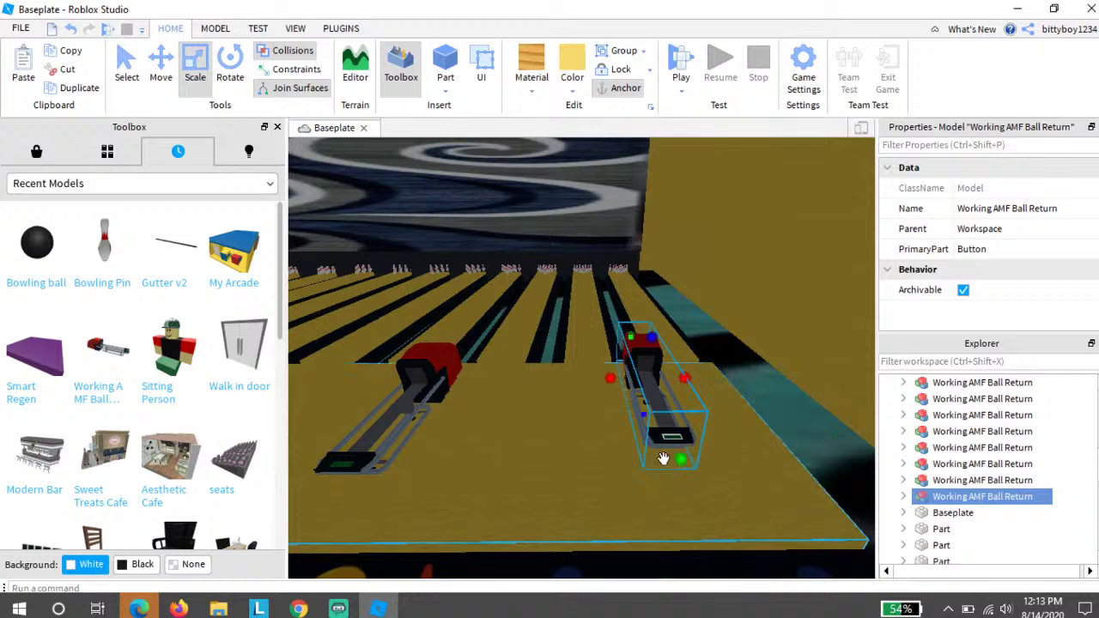
# Step: Nudge the sixth ball return back from the lanes so it lines up with the others in the row
pyautogui.press('d')
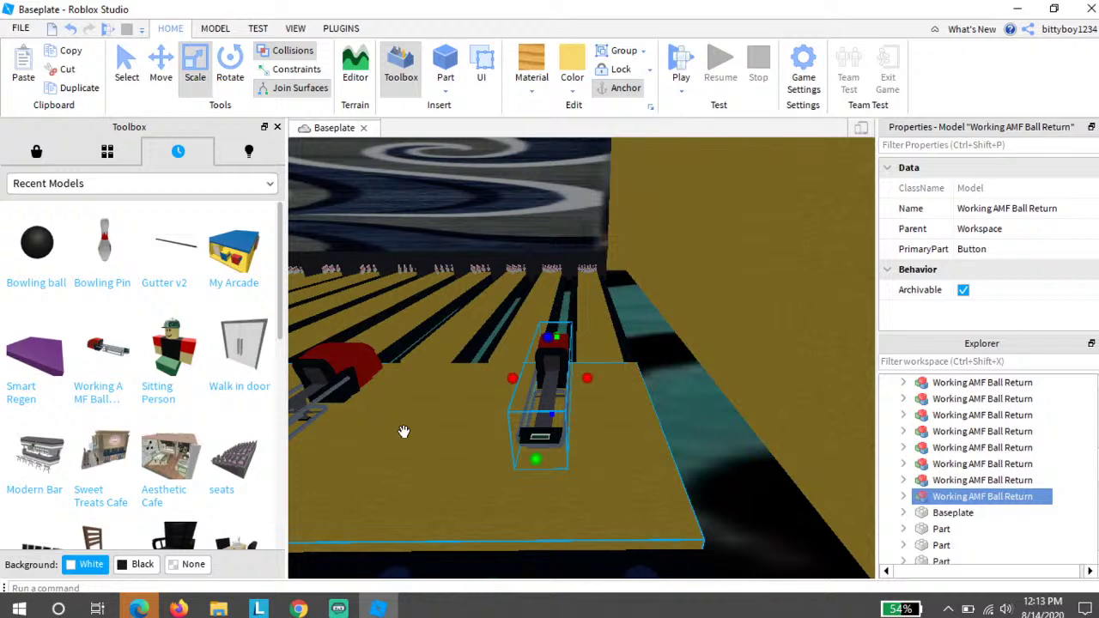
pyautogui.moveTo(673, 411); pyautogui.dragTo(674, 406, button='right')
pyautogui.press('d')
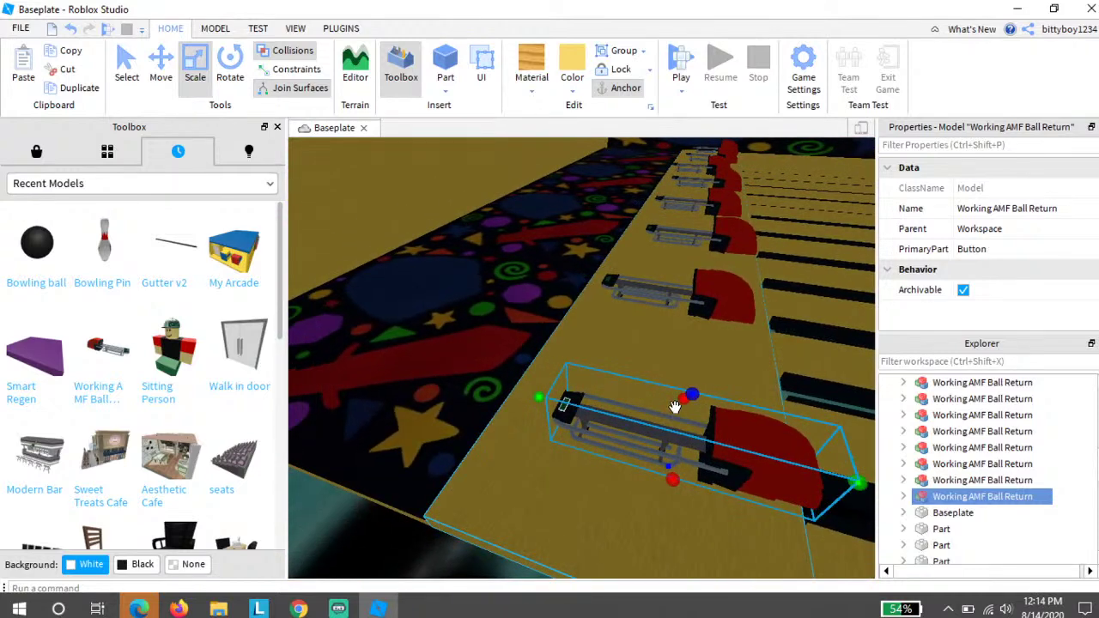
pyautogui.press('s')
pyautogui.moveTo(664, 444); pyautogui.dragTo(658, 444, button='right')
pyautogui.press('w')
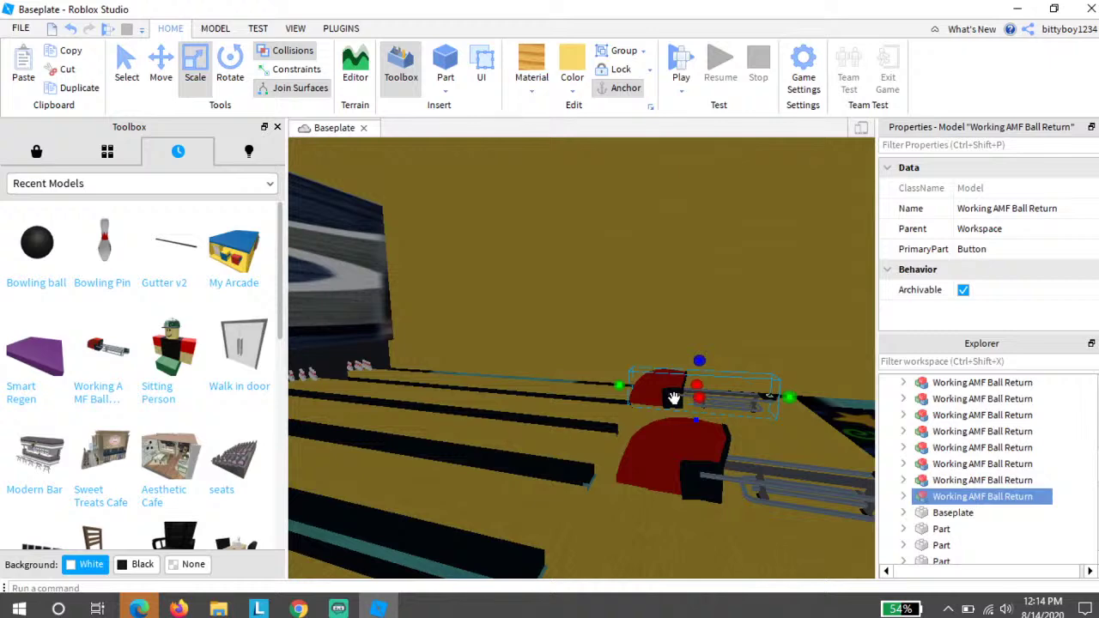
pyautogui.click(164, 62)
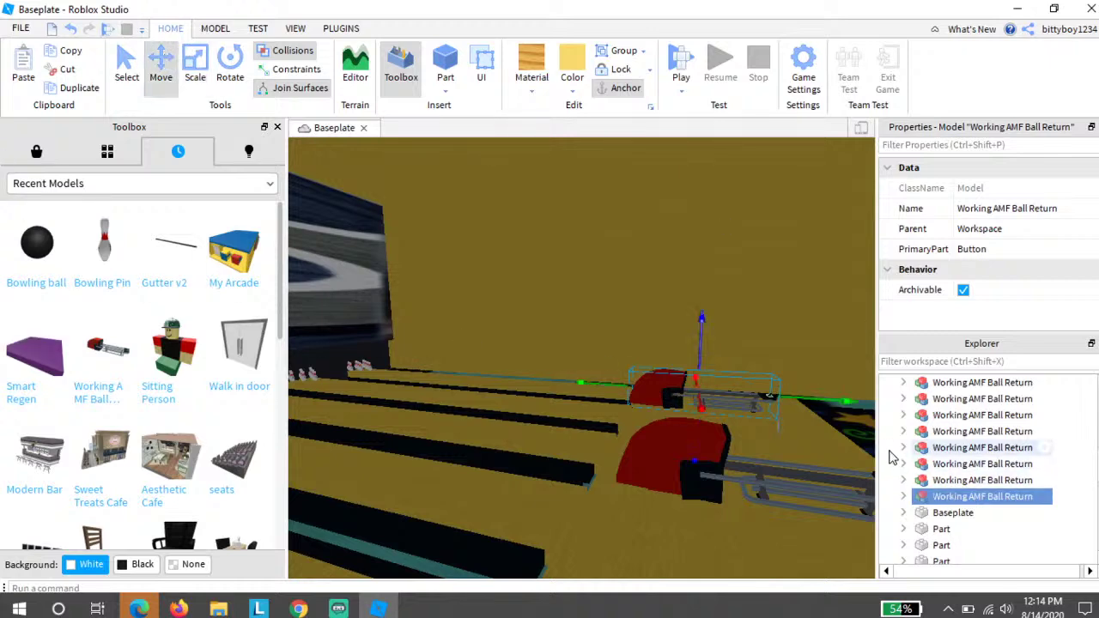
pyautogui.moveTo(782, 428); pyautogui.dragTo(775, 430, button='right')
pyautogui.click(642, 454)
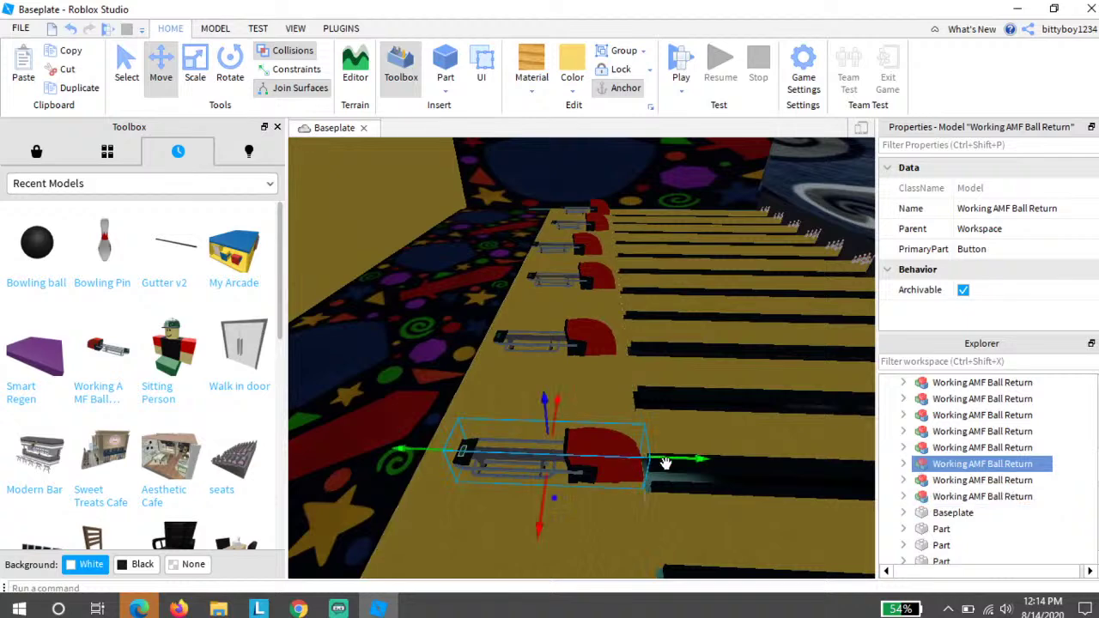
pyautogui.moveTo(666, 459); pyautogui.dragTo(650, 458)
# Step: Move the fourth ball return slightly toward the lanes and sideways to line it up with its gutter strip
pyautogui.press('w')
pyautogui.moveTo(781, 489); pyautogui.dragTo(756, 466, button='right')
pyautogui.click(609, 474)
pyautogui.click(609, 469)
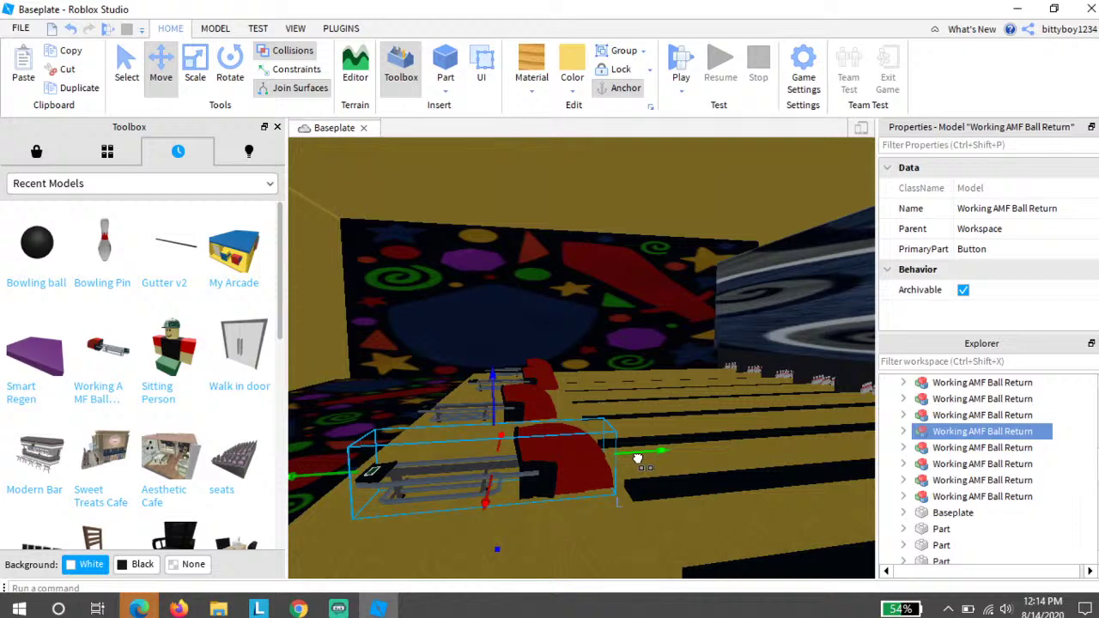
pyautogui.moveTo(637, 459); pyautogui.dragTo(648, 461)
pyautogui.moveTo(648, 461); pyautogui.dragTo(649, 462, button='right')
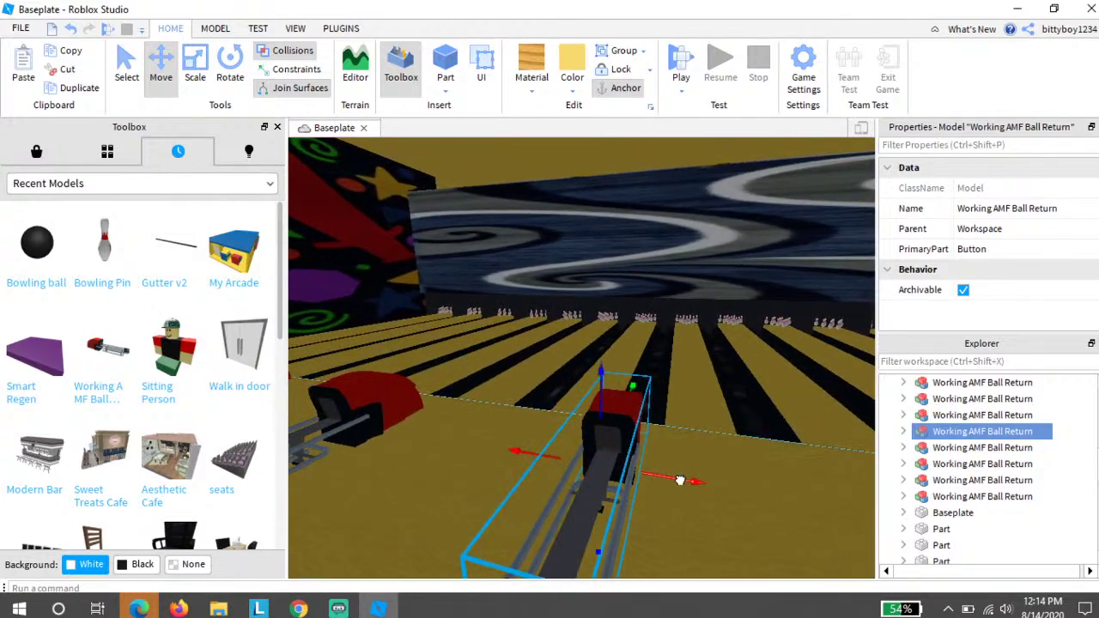
pyautogui.moveTo(680, 480); pyautogui.dragTo(689, 481)
# Step: Shift the second ball return along the lane direction to even out the row
pyautogui.moveTo(689, 481)
pyautogui.mouseDown(button='right')
pyautogui.moveTo(719, 484)
pyautogui.moveTo(704, 487)
pyautogui.mouseUp(button='right')
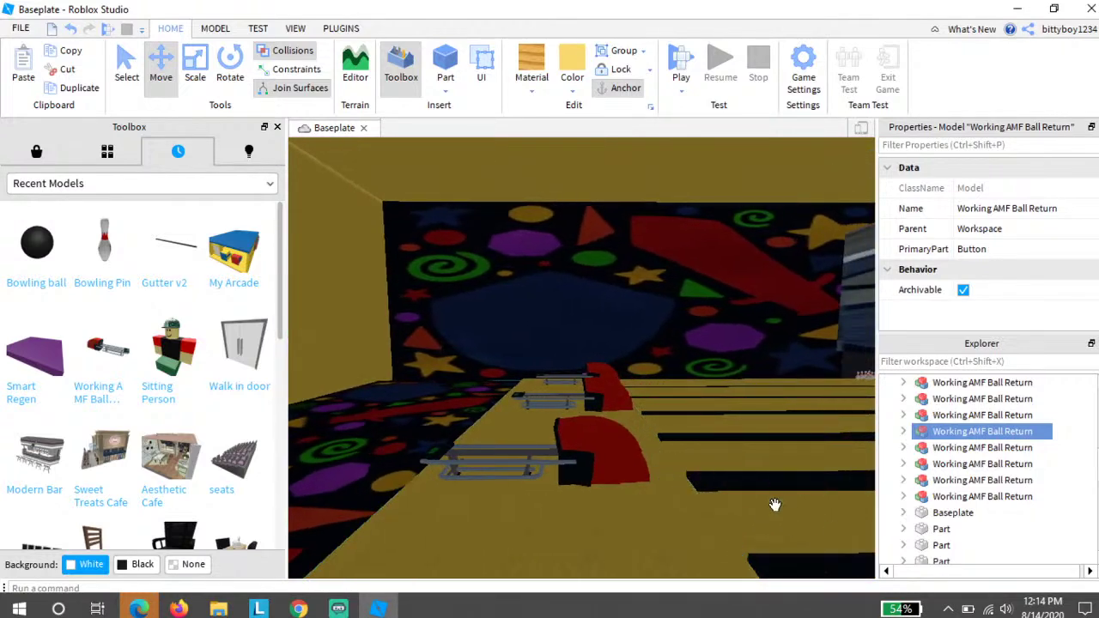
pyautogui.click(610, 404)
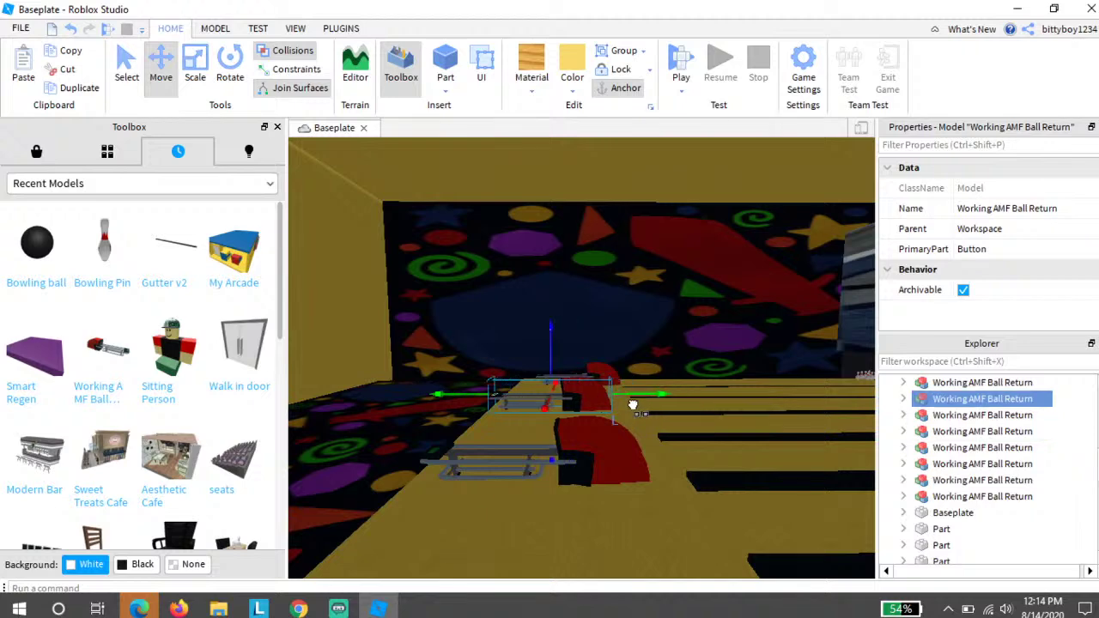
pyautogui.click(614, 378)
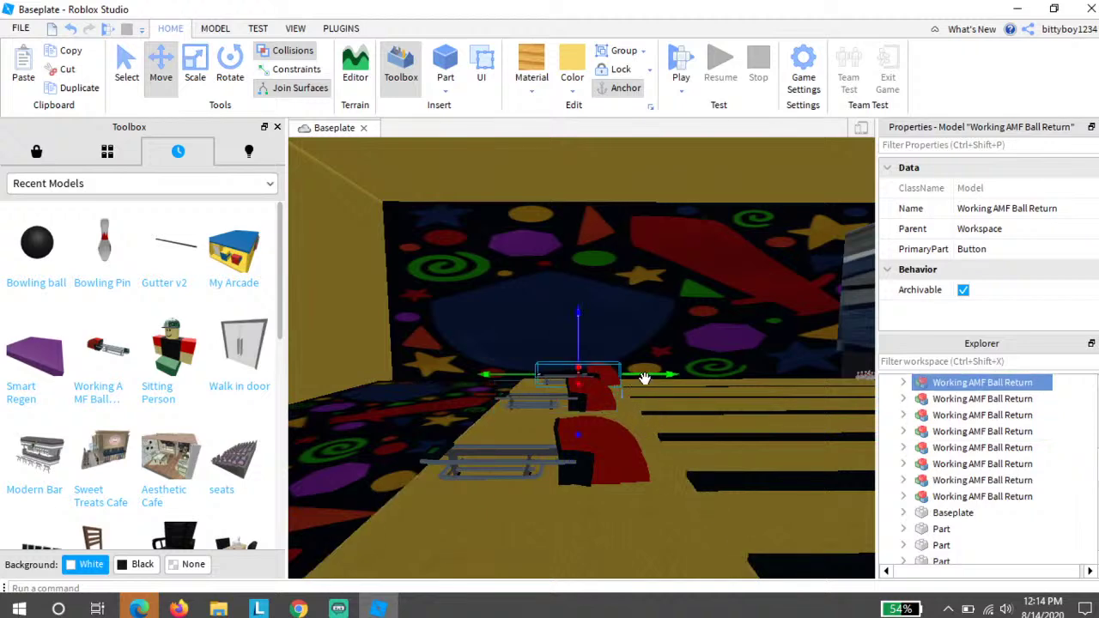
# Step: Insert the Smart Regen model above the first ball returns at the near end of the approach
pyautogui.moveTo(630, 494); pyautogui.dragTo(658, 598, button='right')
pyautogui.press('s')
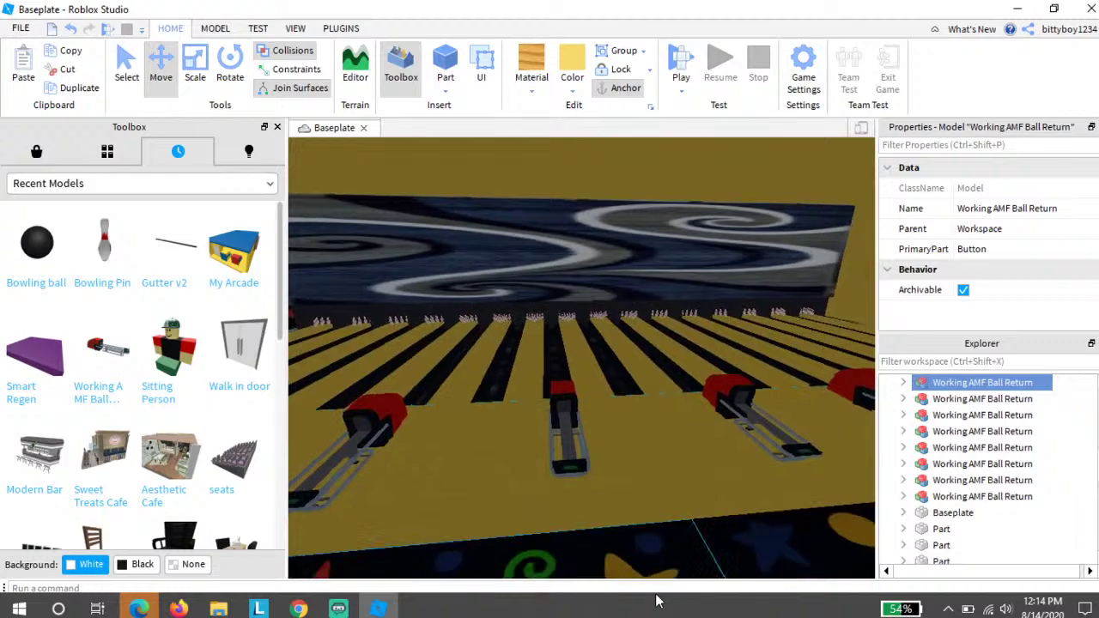
pyautogui.press('w')
pyautogui.press('a')
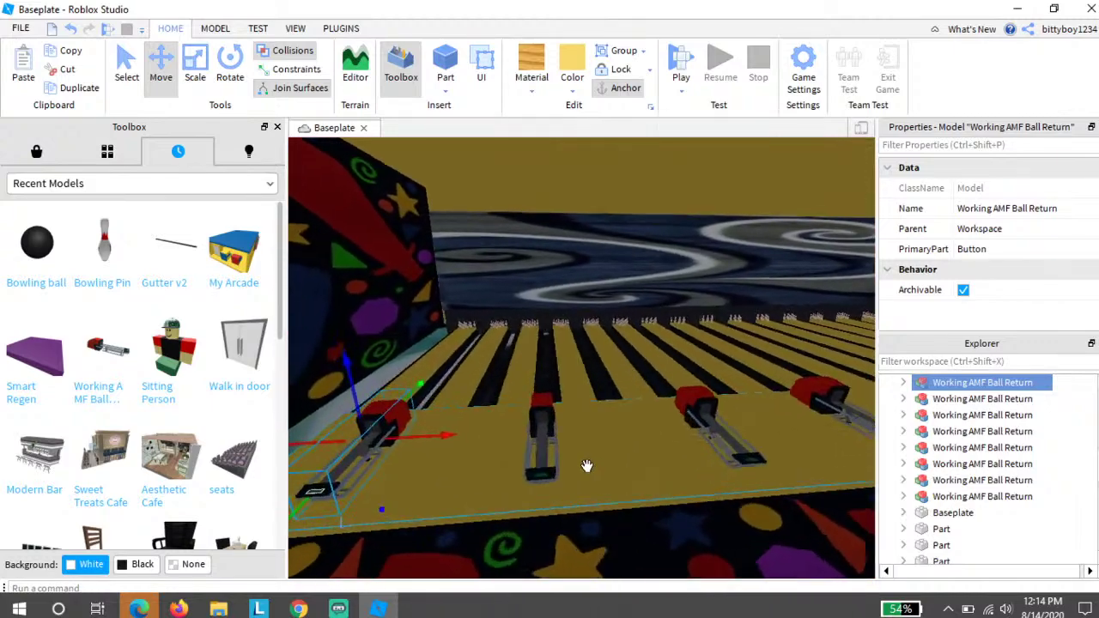
pyautogui.press('d')
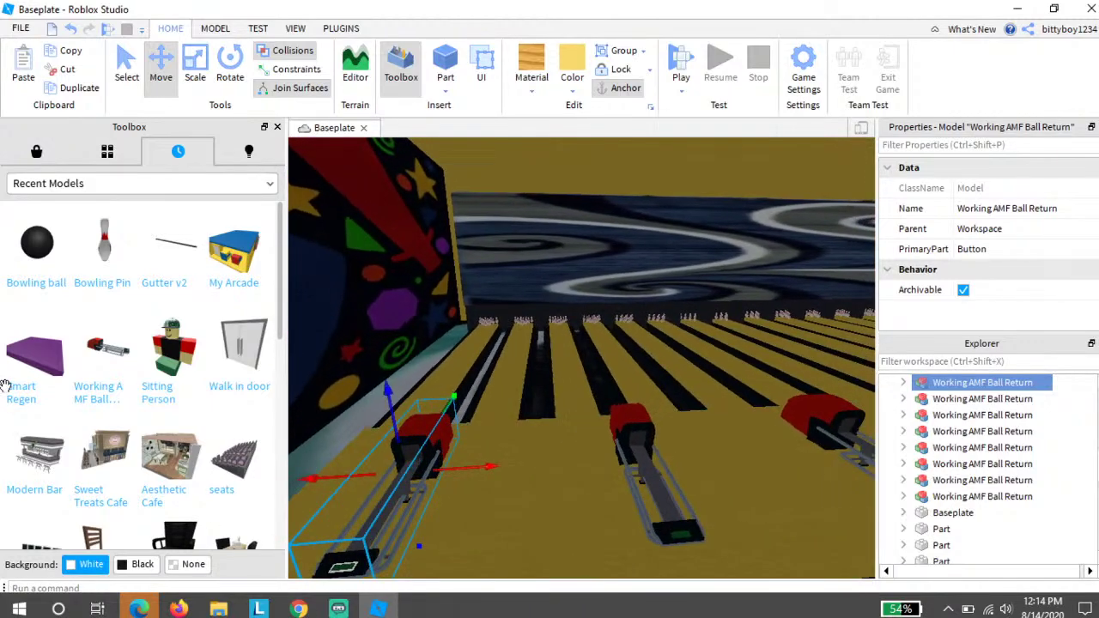
pyautogui.click(47, 369)
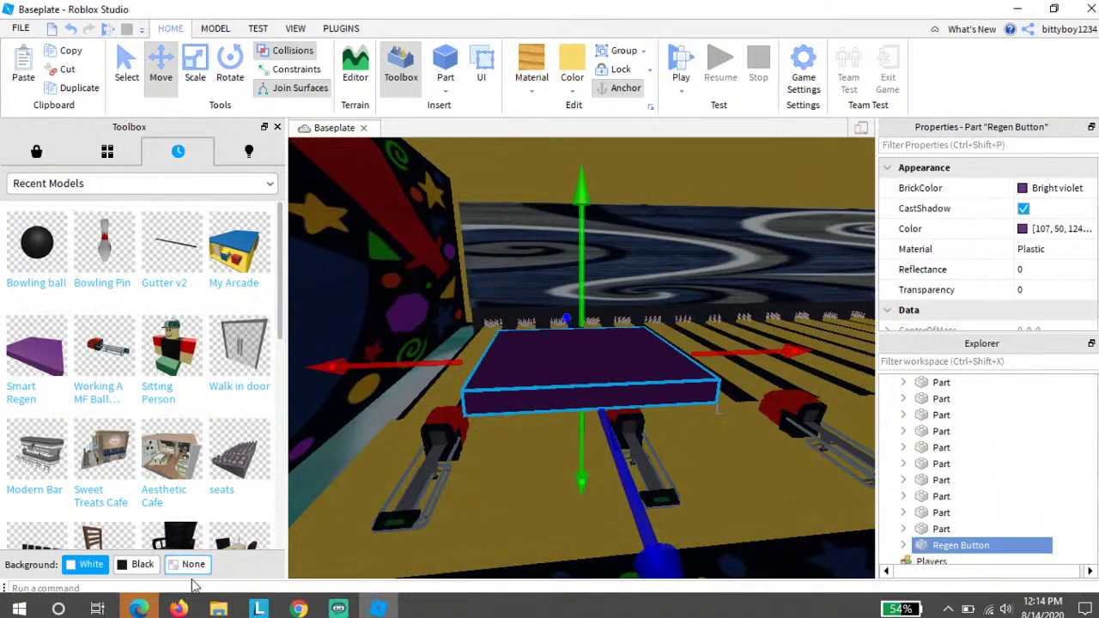
# Step: Select the grouped lane models of the first nine lanes together, starting beside the patterned side wall
pyautogui.press('w')
pyautogui.moveTo(513, 499); pyautogui.dragTo(503, 500, button='right')
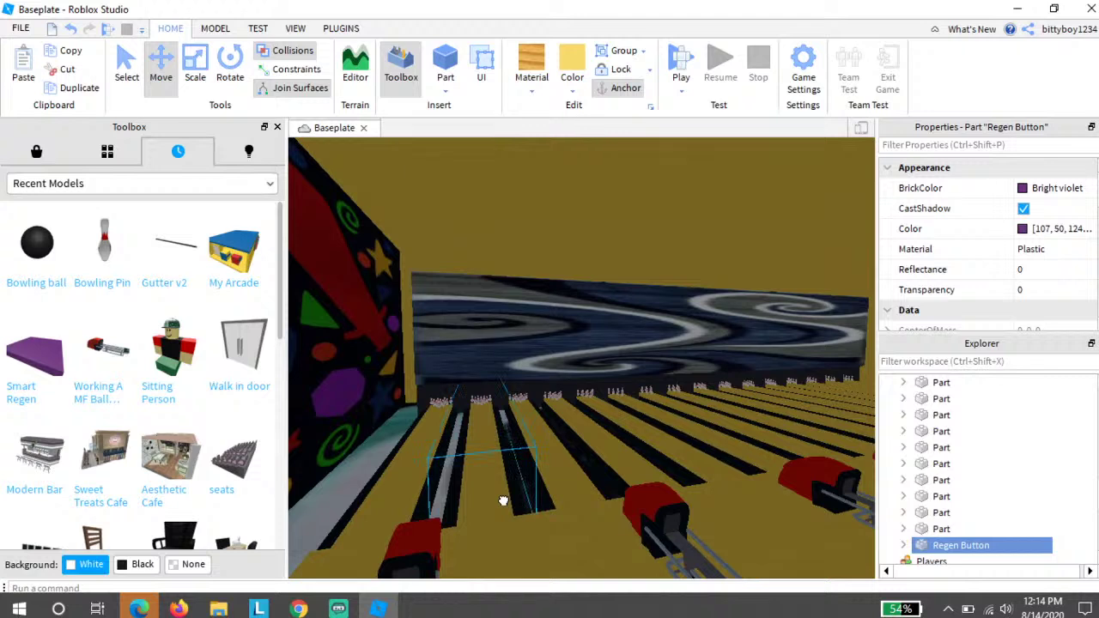
pyautogui.click(503, 499)
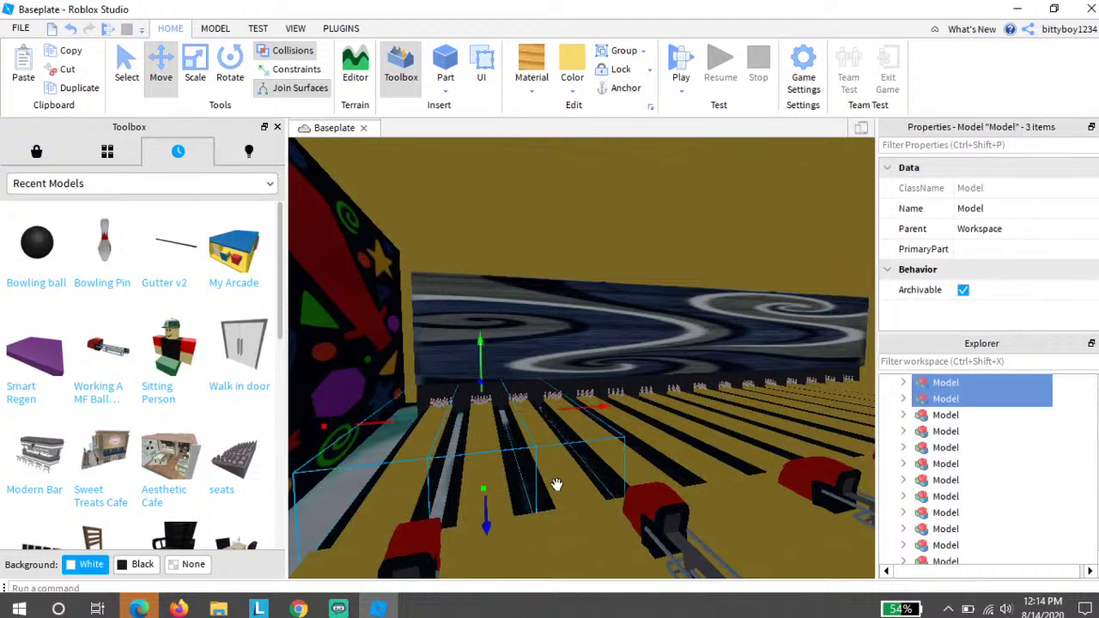
pyautogui.keyDown('shift'); pyautogui.click(644, 483); pyautogui.keyUp('shift')
pyautogui.press('d')
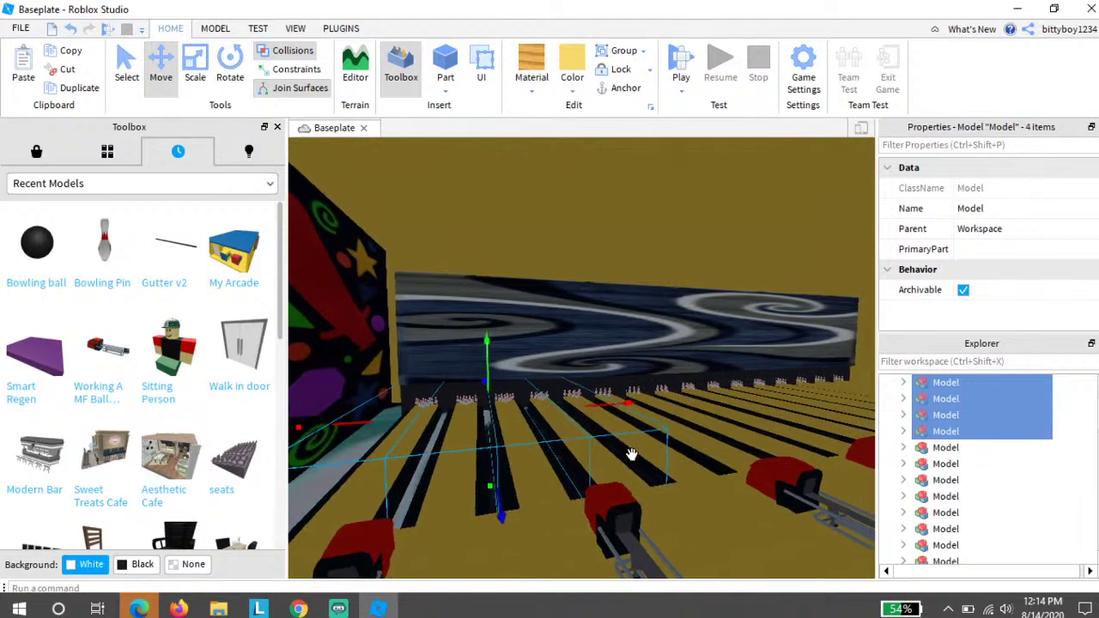
pyautogui.keyDown('shift'); pyautogui.click(676, 458); pyautogui.keyUp('shift')
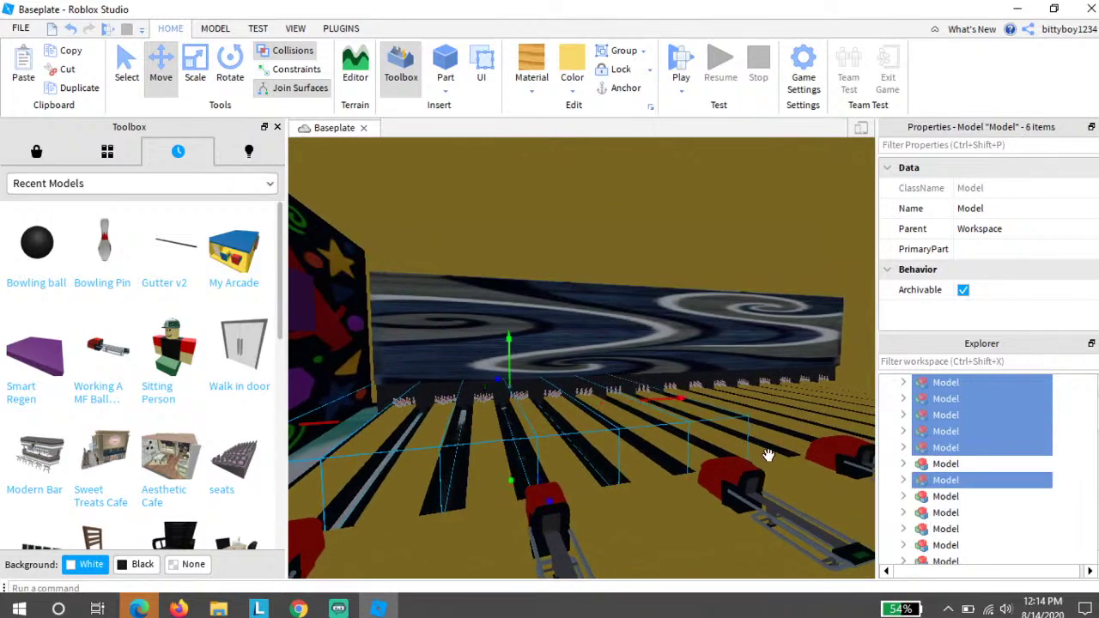
pyautogui.press('d')
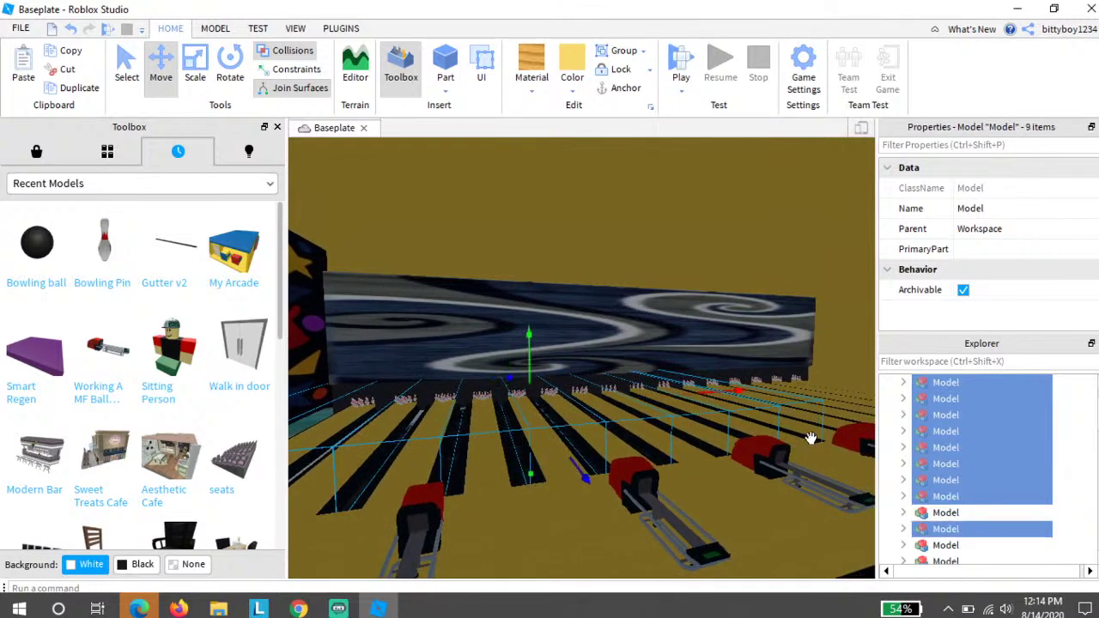
pyautogui.press('d')
pyautogui.moveTo(816, 436); pyautogui.dragTo(816, 436, button='right')
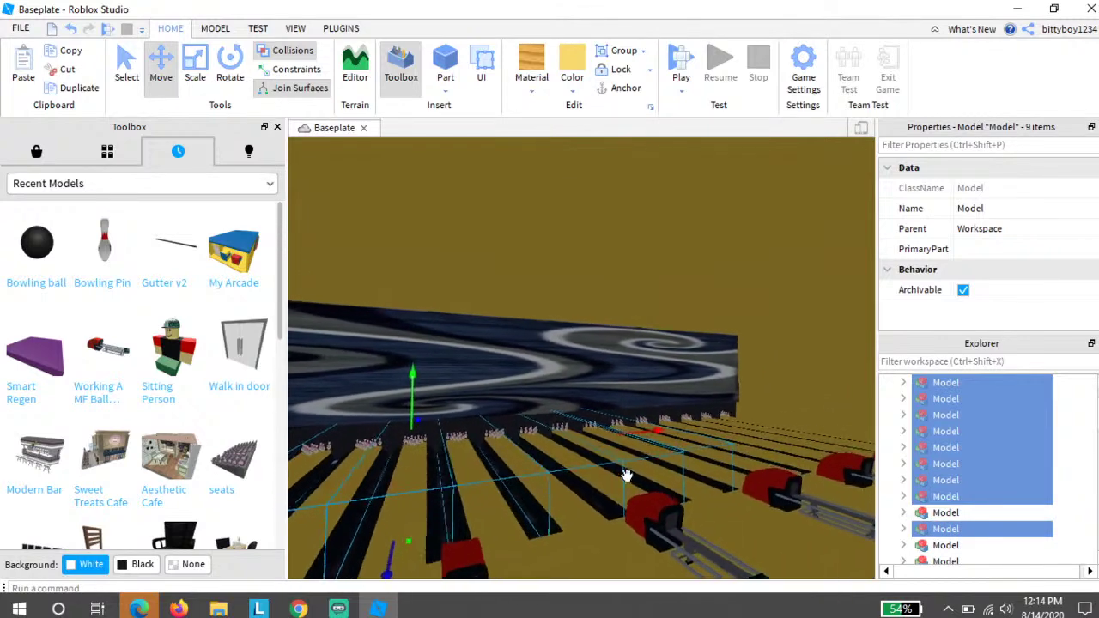
pyautogui.press('d')
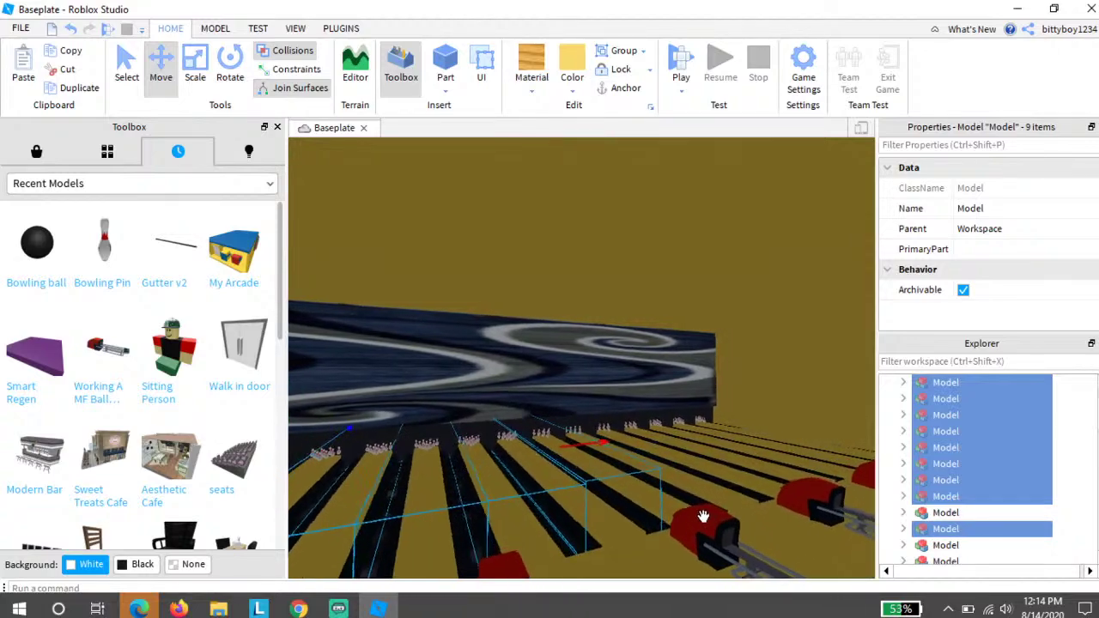
pyautogui.press('d')
pyautogui.moveTo(687, 517); pyautogui.dragTo(686, 518, button='right')
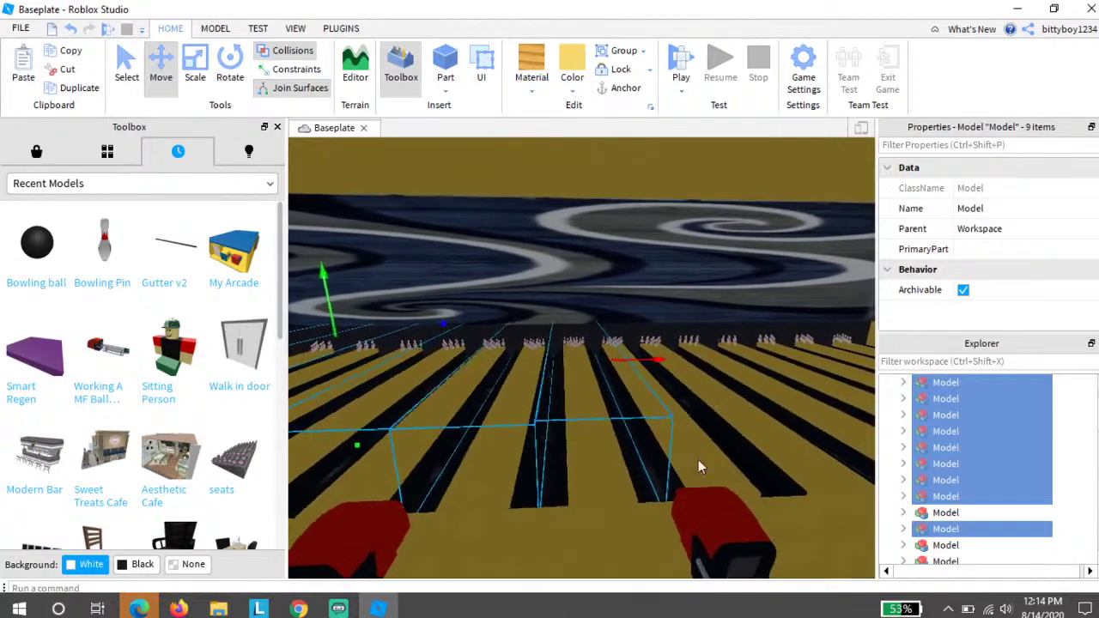
# Step: Add the remaining lane models to the selection and ungroup all sixteen so the pin sets are separate from the gutters
pyautogui.press('d')
pyautogui.keyDown('shift'); pyautogui.click(701, 463); pyautogui.keyUp('shift')
pyautogui.keyDown('shift'); pyautogui.click(790, 451); pyautogui.keyUp('shift')
pyautogui.keyDown('shift'); pyautogui.click(804, 465); pyautogui.keyUp('shift')
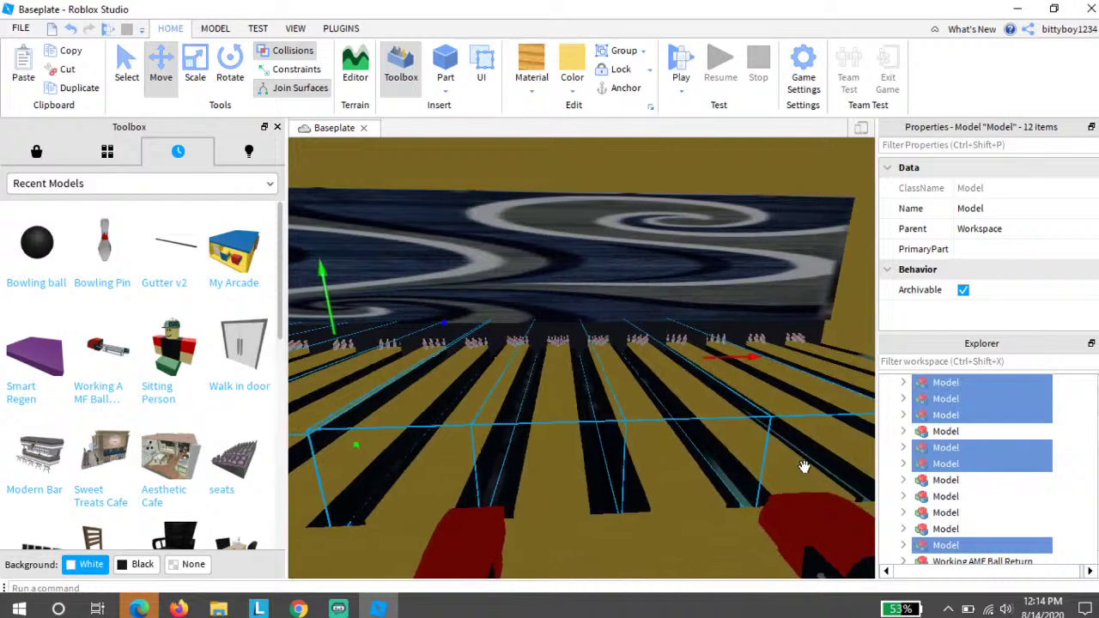
pyautogui.press('d')
pyautogui.keyDown('shift'); pyautogui.click(848, 466); pyautogui.keyUp('shift')
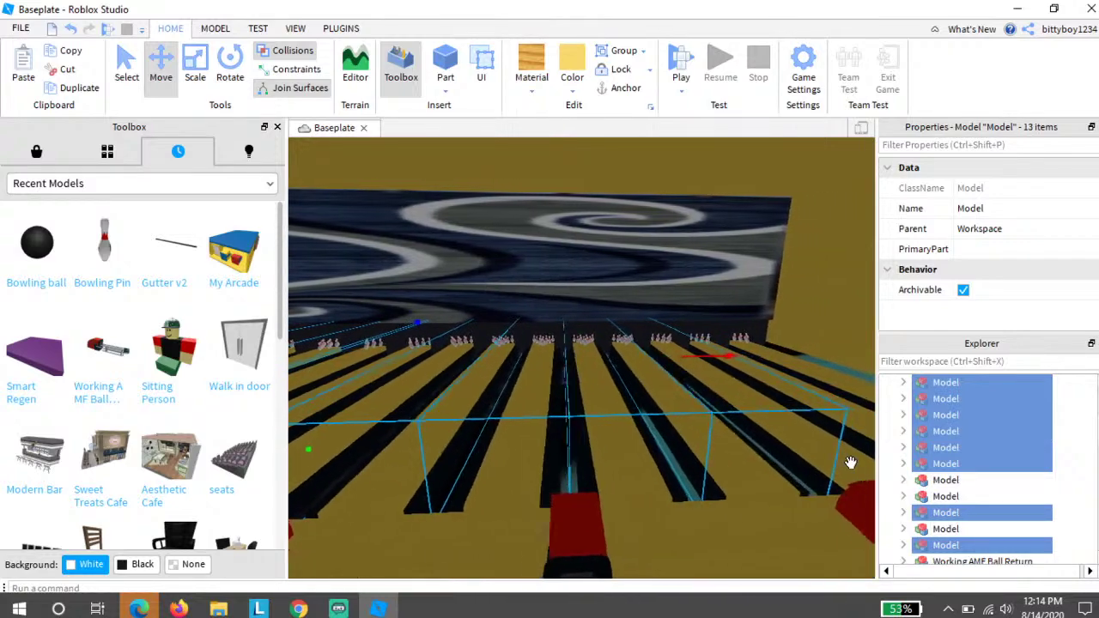
pyautogui.press('d')
pyautogui.keyDown('shift'); pyautogui.click(829, 466); pyautogui.keyUp('shift')
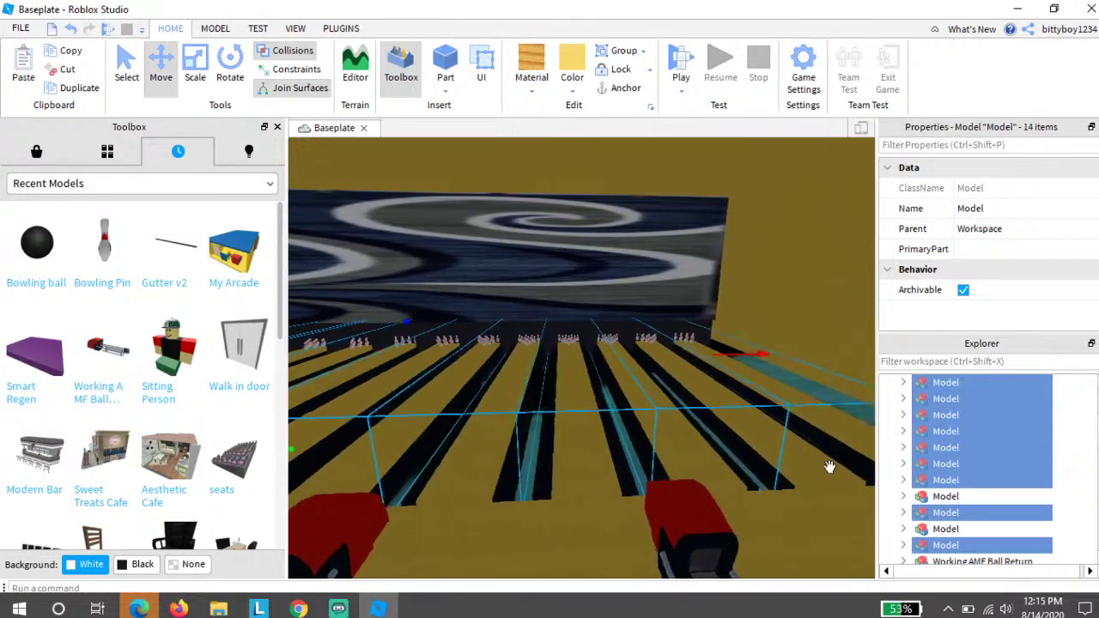
pyautogui.press('d')
pyautogui.keyDown('shift'); pyautogui.click(824, 459); pyautogui.keyUp('shift')
pyautogui.keyDown('shift'); pyautogui.click(809, 459); pyautogui.keyUp('shift')
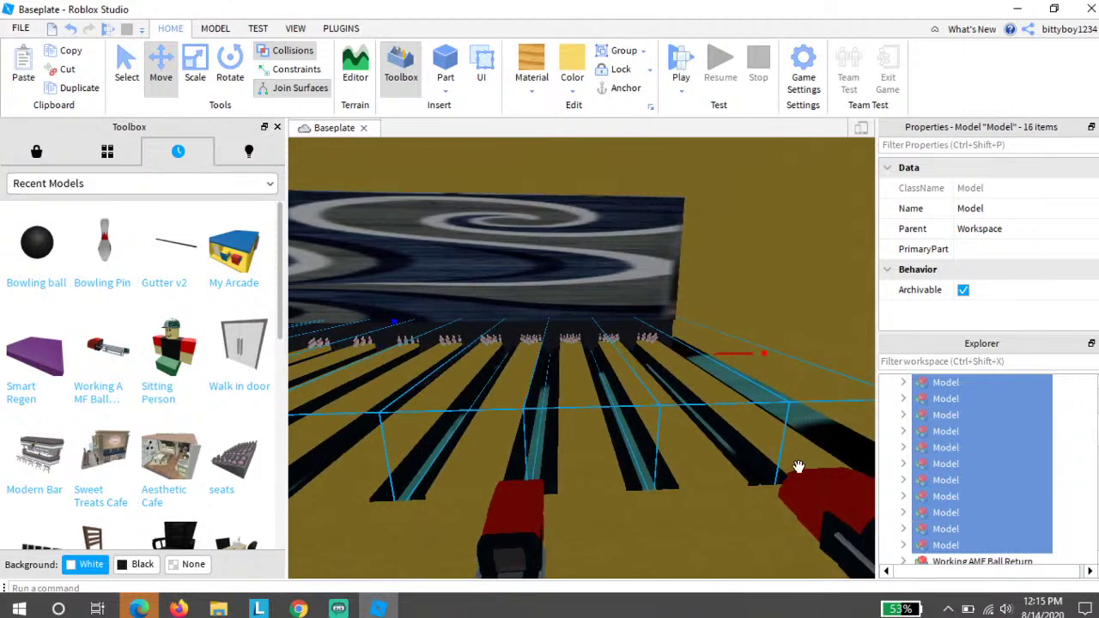
pyautogui.keyDown('shift'); pyautogui.click(729, 512); pyautogui.keyUp('shift')
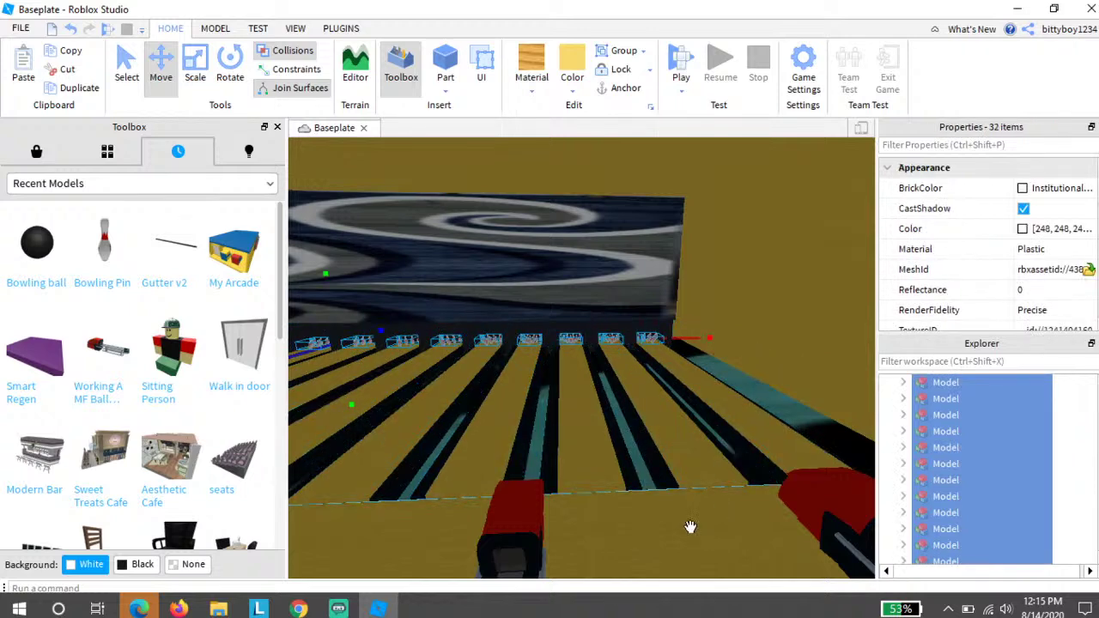
# Step: Insert a second Smart Regen model above the first ball return
pyautogui.click(699, 538)
pyautogui.moveTo(699, 538); pyautogui.dragTo(653, 530, button='right')
pyautogui.press('w')
pyautogui.press('a')
pyautogui.click(686, 391)
pyautogui.click(481, 480)
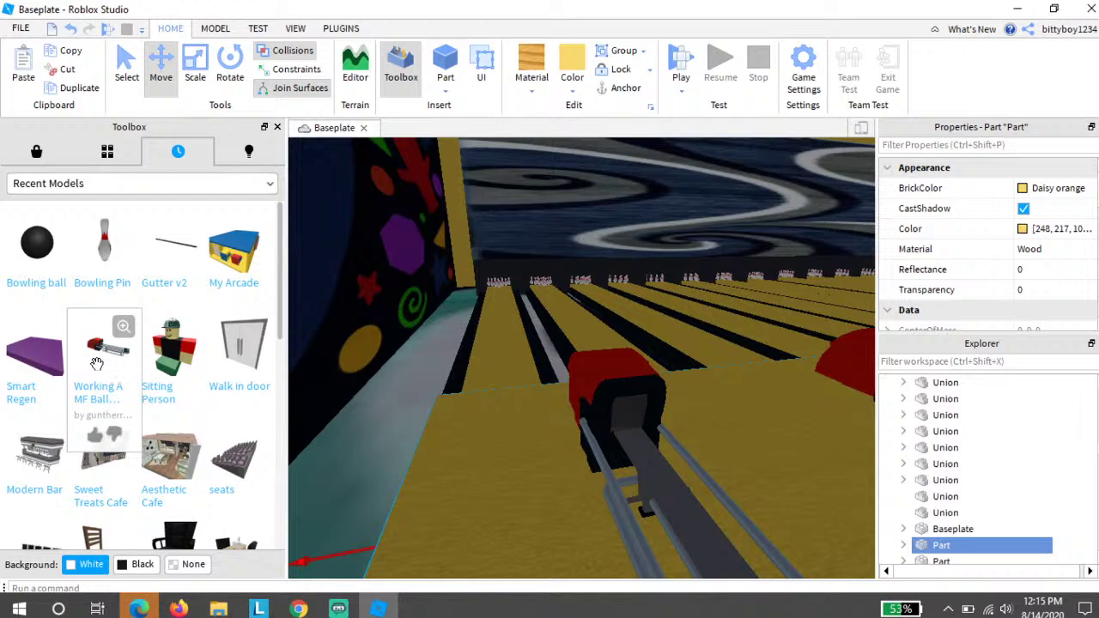
pyautogui.click(46, 373)
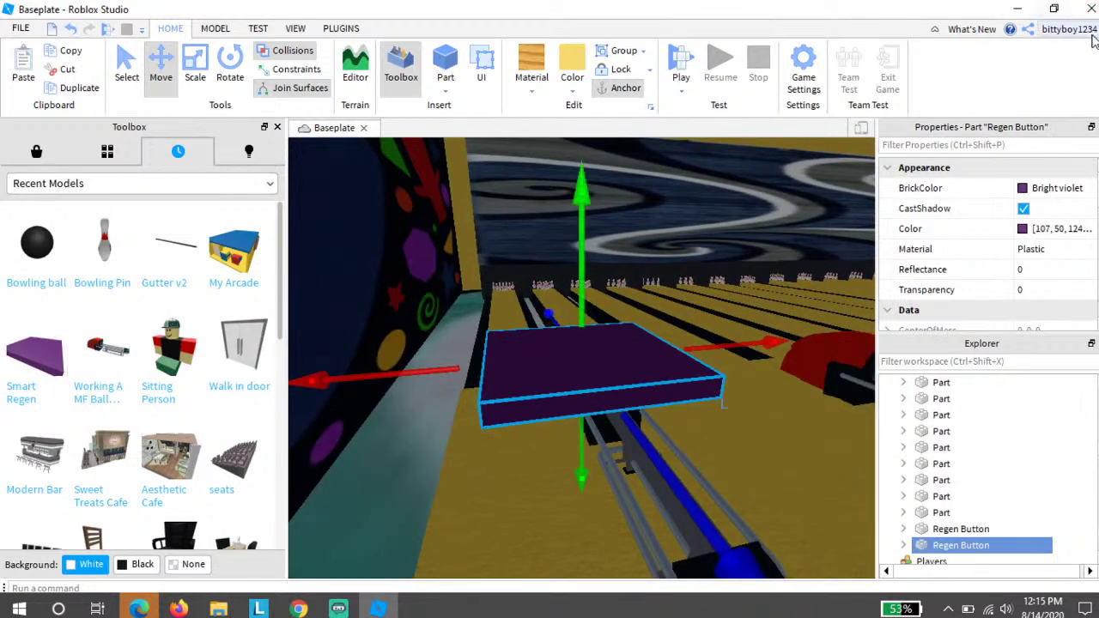
# Step: Select the first-inserted Regen Button in the workspace and locate it in the building
pyautogui.moveTo(667, 476); pyautogui.dragTo(658, 475, button='right')
pyautogui.moveTo(940, 548); pyautogui.dragTo(903, 515)
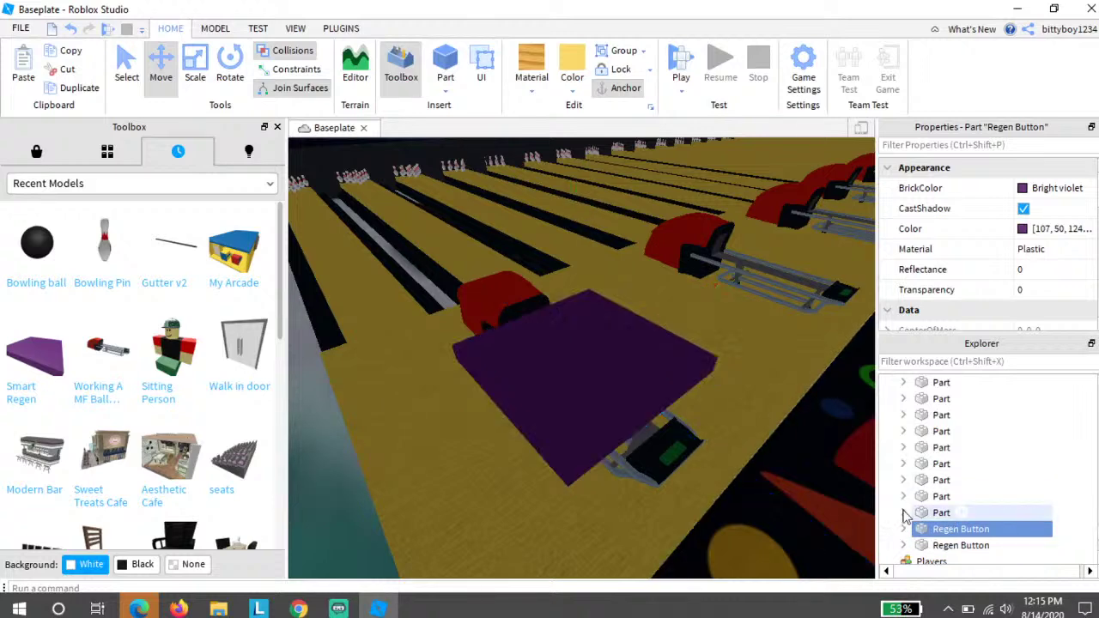
pyautogui.moveTo(788, 464); pyautogui.dragTo(789, 464, button='right')
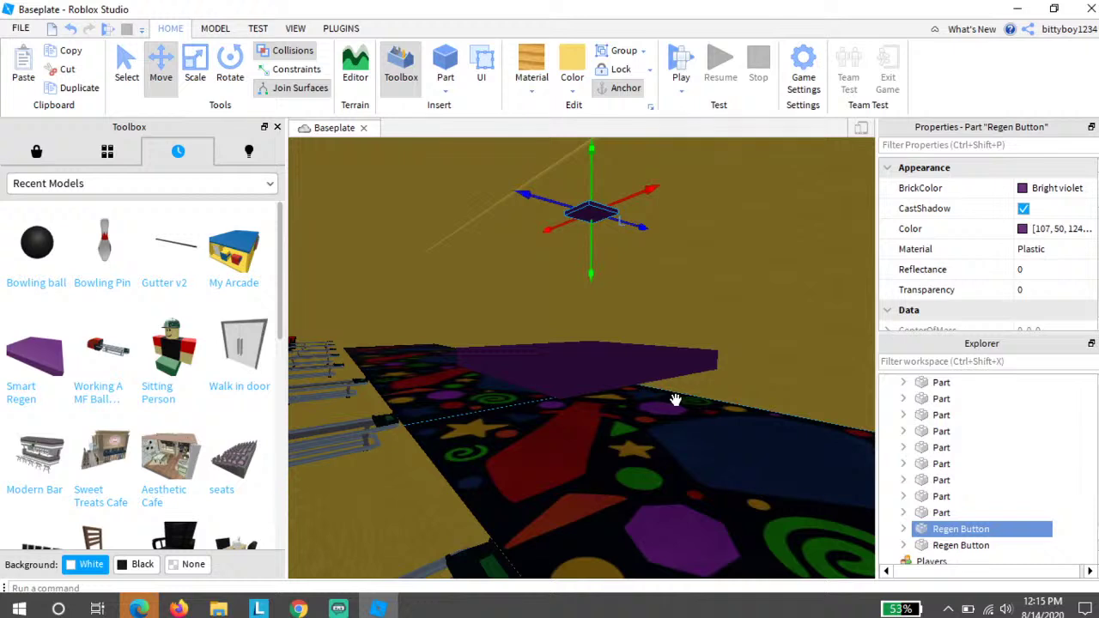
pyautogui.click(701, 434)
pyautogui.scroll(3, 695, 436)
pyautogui.moveTo(701, 434); pyautogui.dragTo(655, 414, button='right')
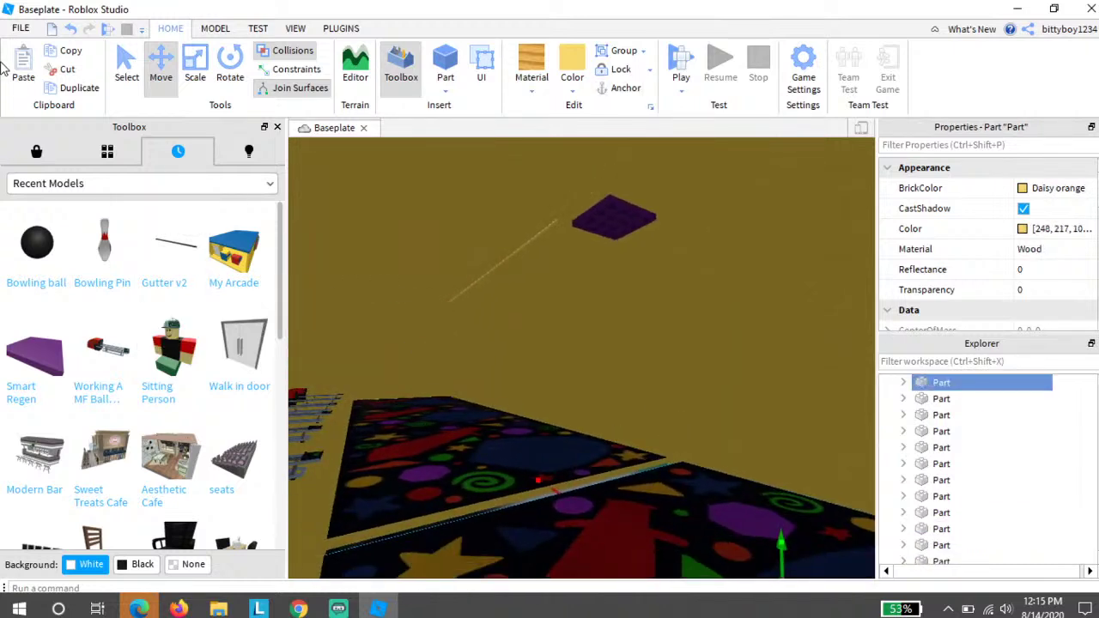
pyautogui.click(71, 29)
# Step: Shrink the raised Regen Button along both horizontal axes into a small block and tilt it upright
pyautogui.click(654, 241)
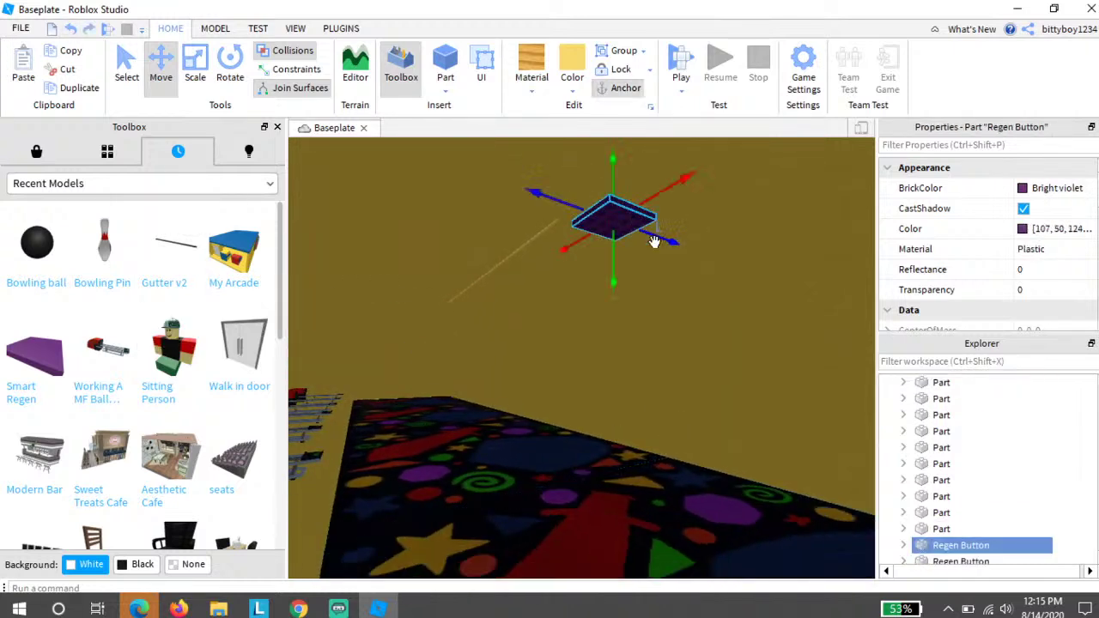
pyautogui.click(195, 67)
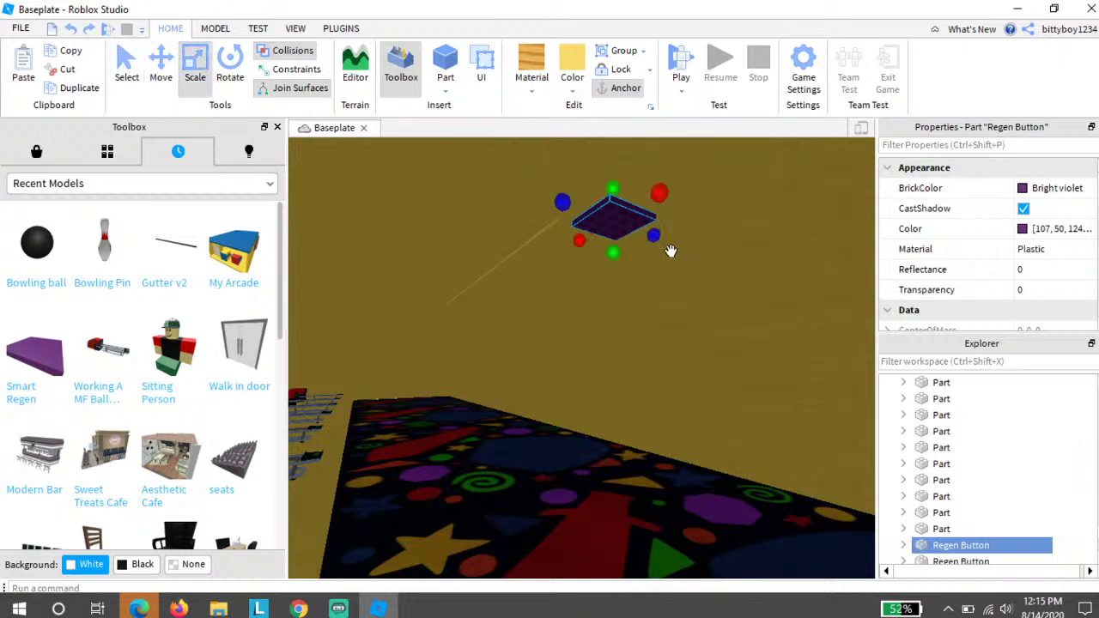
pyautogui.moveTo(654, 238); pyautogui.dragTo(361, 271)
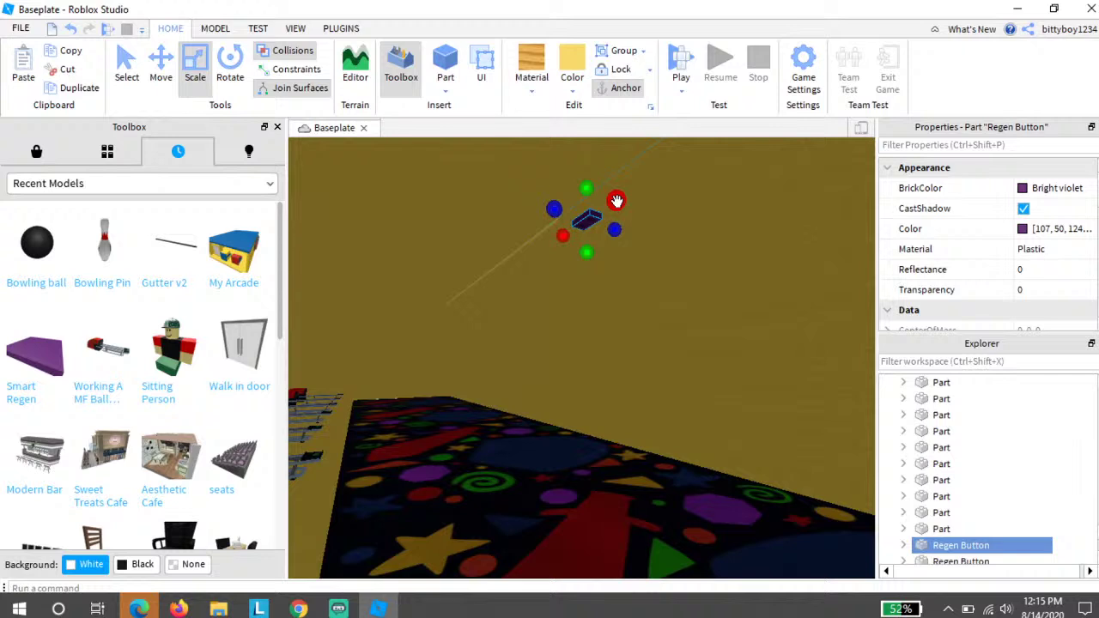
pyautogui.moveTo(616, 201); pyautogui.dragTo(582, 206)
pyautogui.hotkey('ctrl', 't')
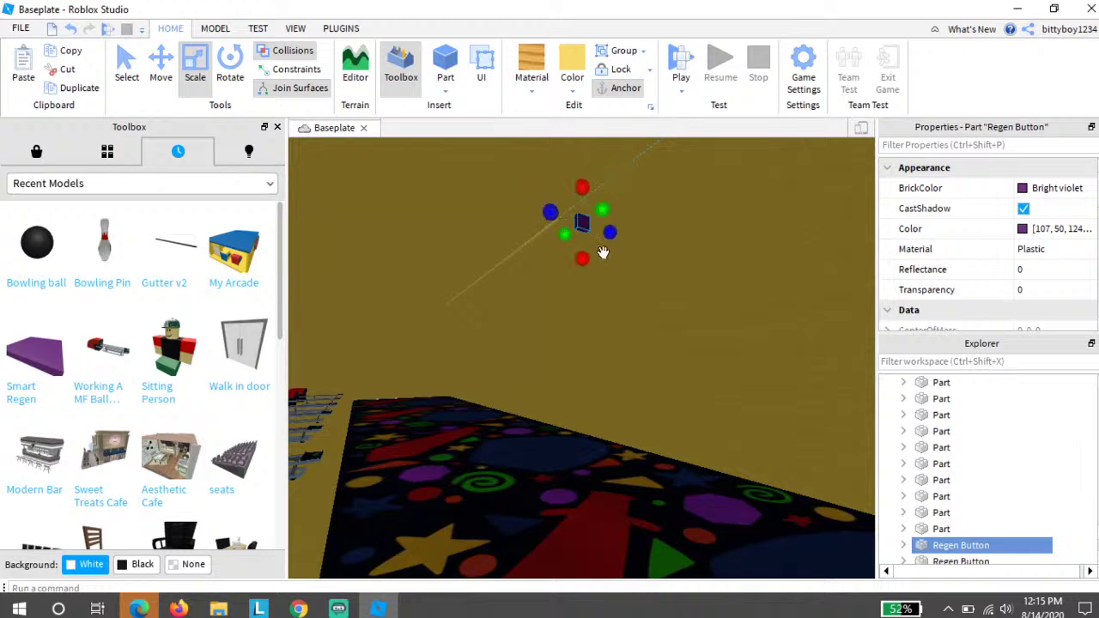
# Step: Move the shrunken Regen Button down onto the patterned floor
pyautogui.moveTo(581, 221); pyautogui.dragTo(496, 372)
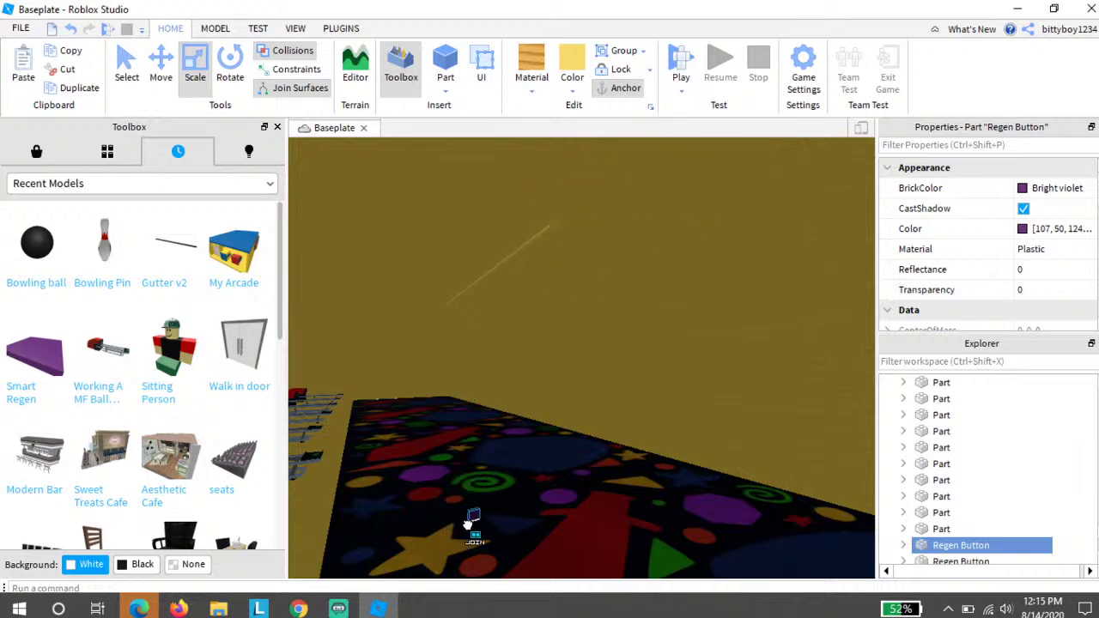
pyautogui.moveTo(469, 523); pyautogui.dragTo(346, 569)
pyautogui.scroll(-4, 346, 560)
pyautogui.moveTo(490, 455); pyautogui.dragTo(571, 375, button='right')
pyautogui.scroll(-2, 494, 440)
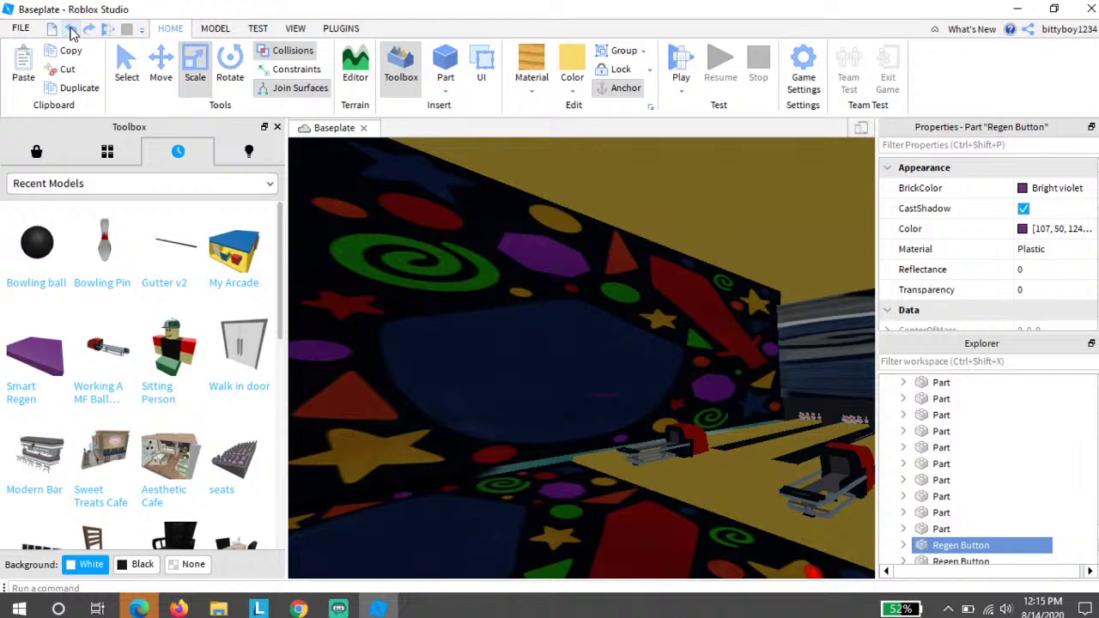
# Step: Delete the patterned wall part that covers the yellow side wall beside the lanes
pyautogui.click(413, 268)
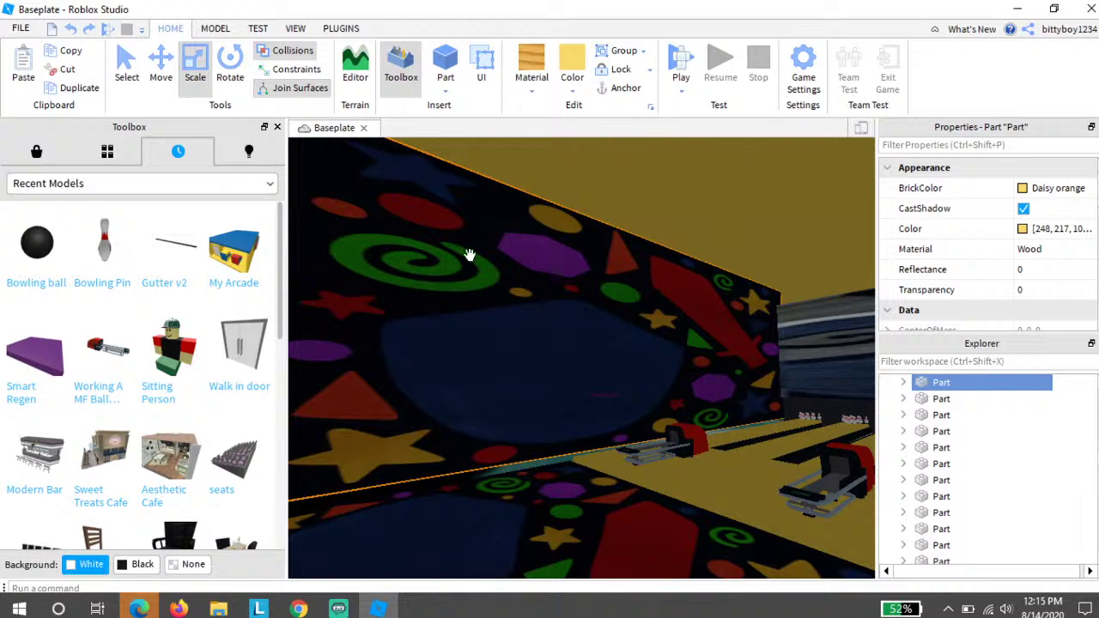
pyautogui.click(437, 276)
pyautogui.press('Delete')
# Step: Switch to Chrome to check the YouTube livestream chat, and return to Roblox Studio
pyautogui.moveTo(137, 608)
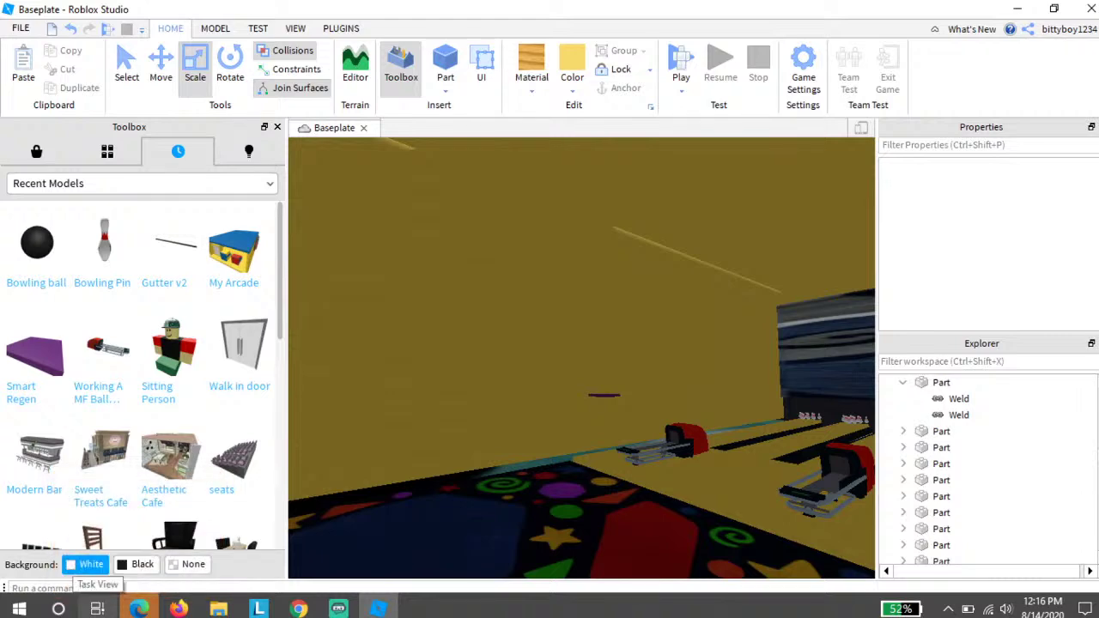
pyautogui.moveTo(300, 609)
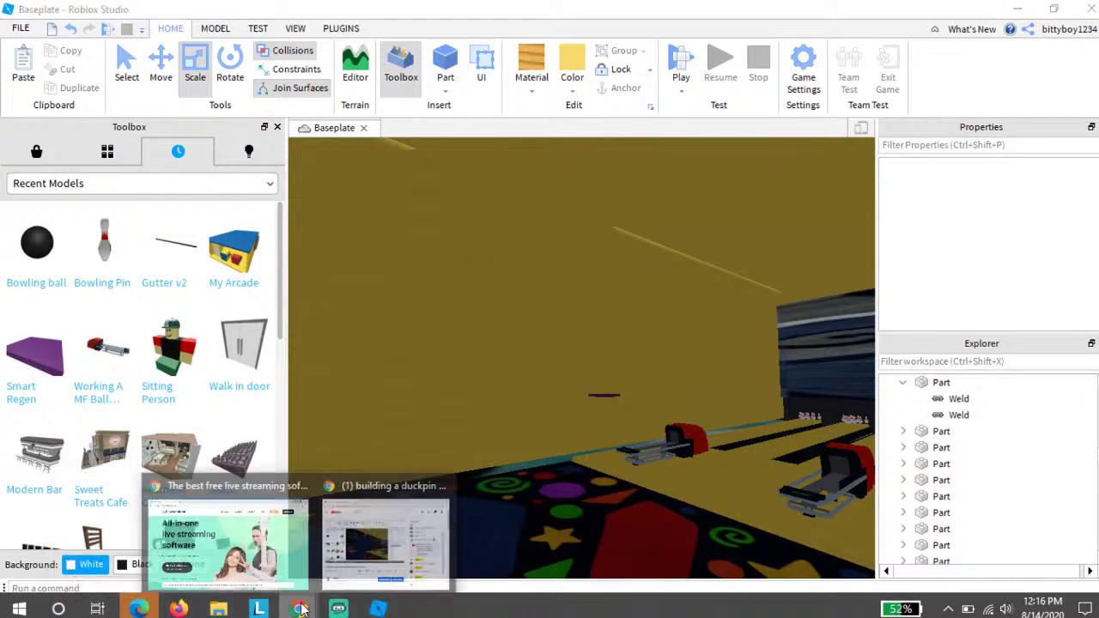
pyautogui.click(356, 553)
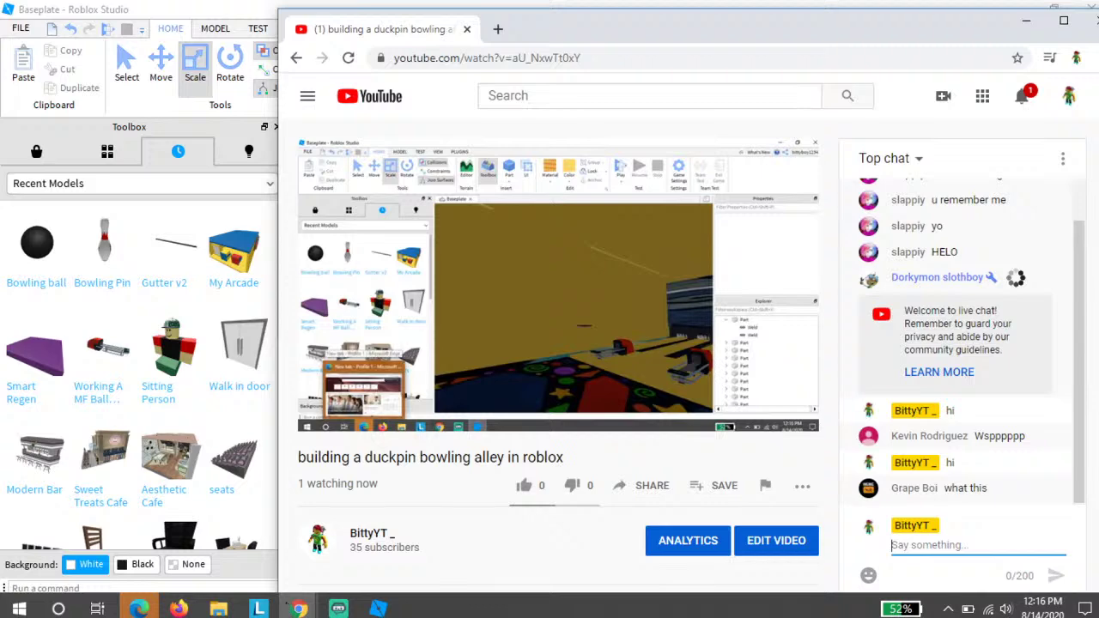
pyautogui.click(378, 608)
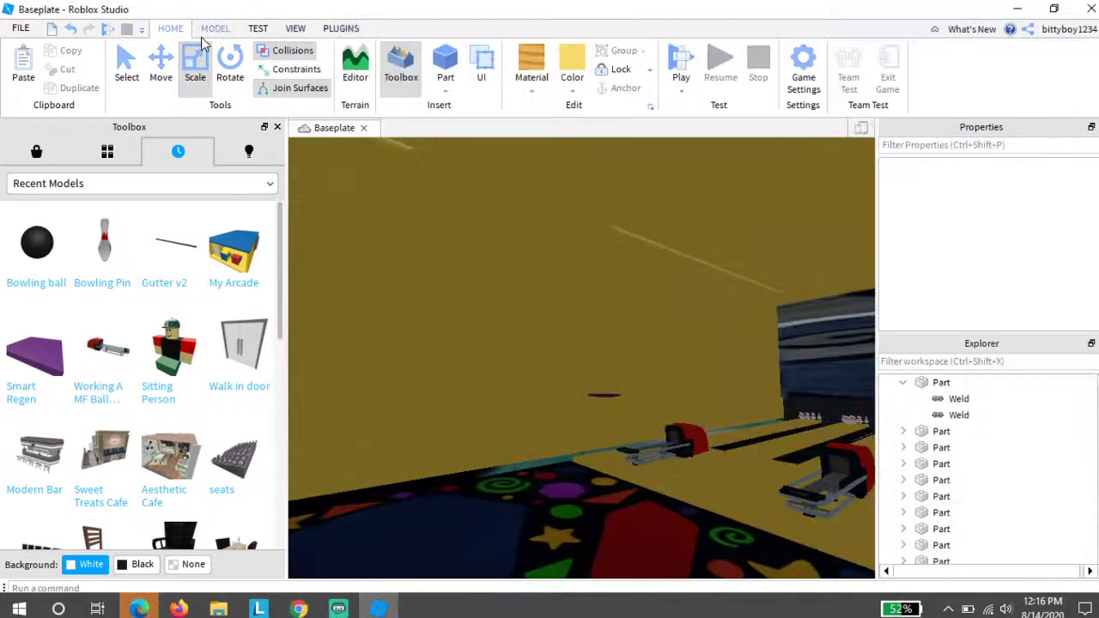
# Step: Shrink the other Regen Button beside the first ball return into a small block and rotate it upright
pyautogui.press('w')
pyautogui.moveTo(667, 461); pyautogui.dragTo(630, 363, button='right')
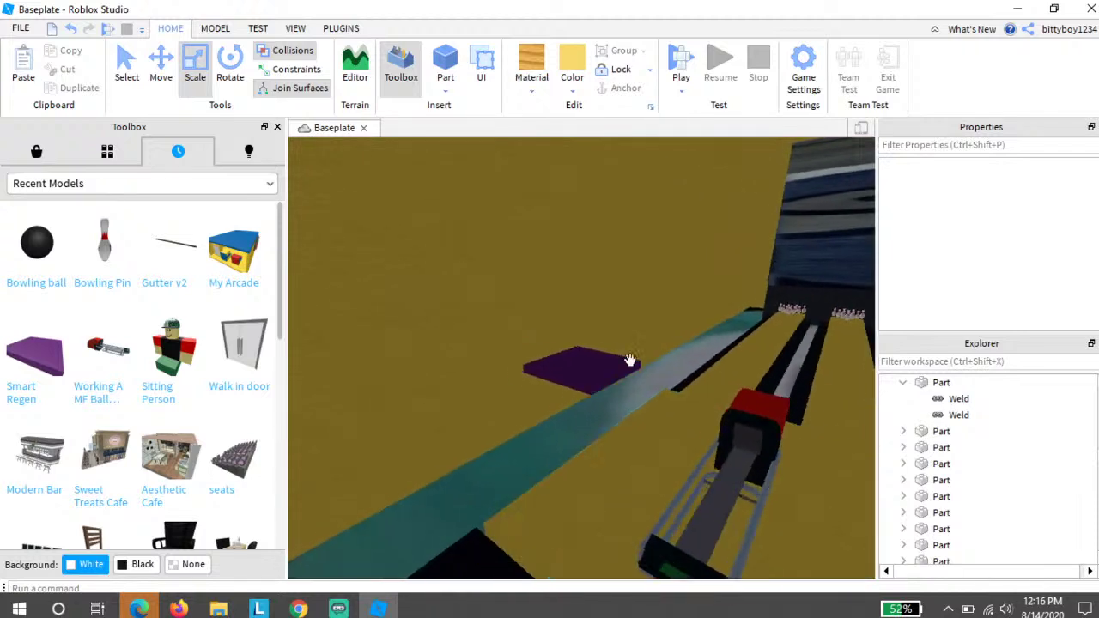
pyautogui.click(634, 369)
pyautogui.moveTo(667, 392); pyautogui.dragTo(475, 328)
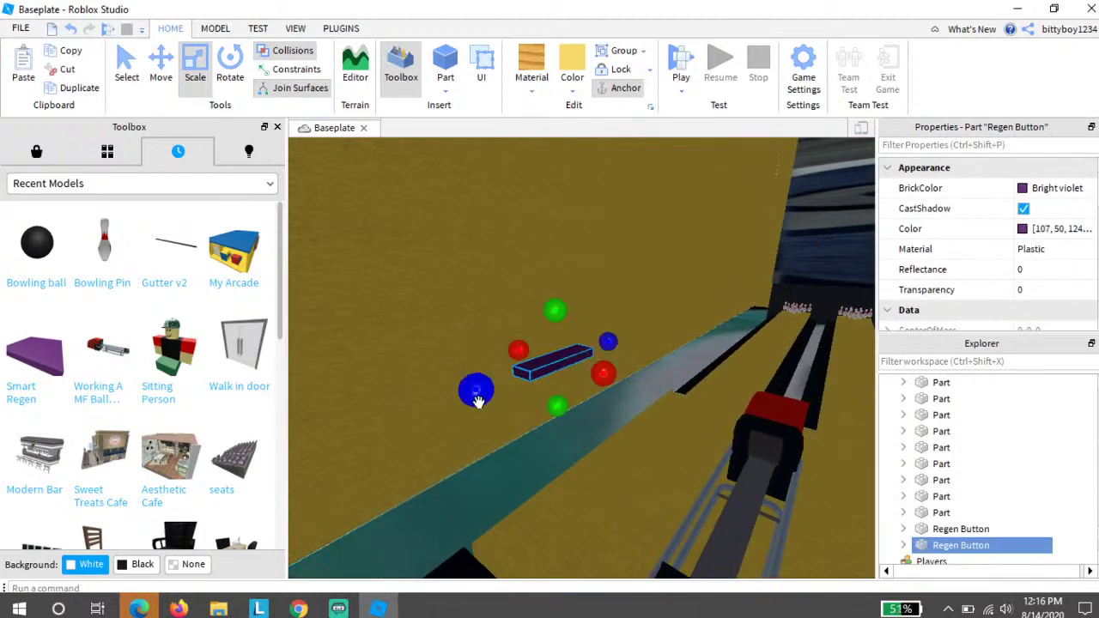
pyautogui.moveTo(479, 398); pyautogui.dragTo(584, 350)
pyautogui.hotkey('ctrl', 't')
pyautogui.hotkey('ctrl', 'r')
pyautogui.hotkey('ctrl', 'r')
pyautogui.hotkey('ctrl', 'r')
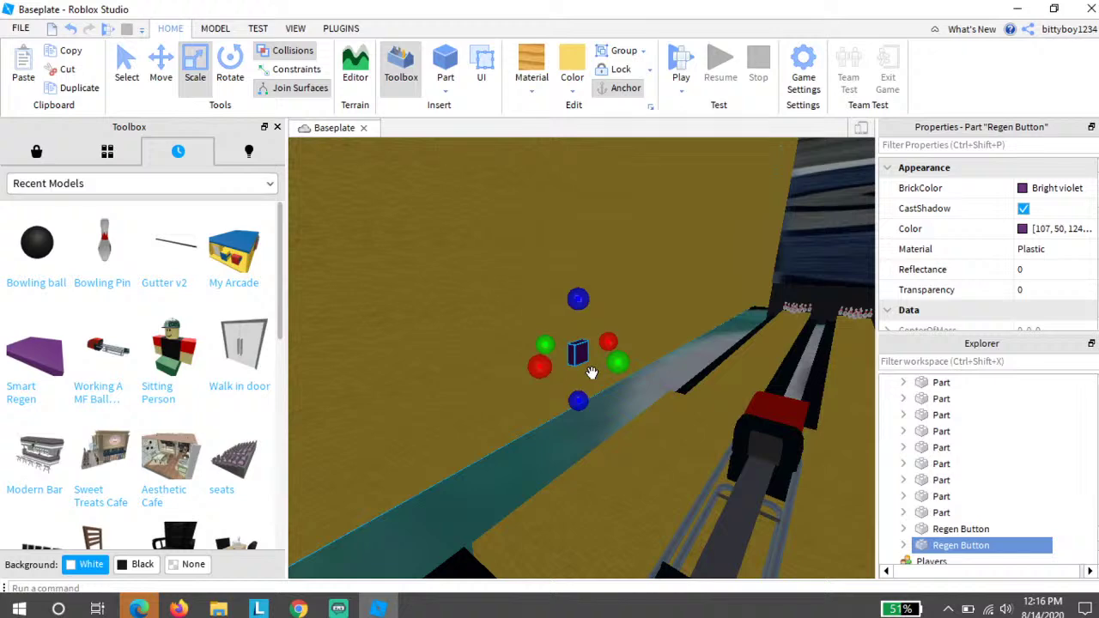
# Step: Place the small Regen Button on the wall-facing side of the first ball return's red housing
pyautogui.moveTo(584, 358); pyautogui.dragTo(584, 358, button='right')
pyautogui.press('a')
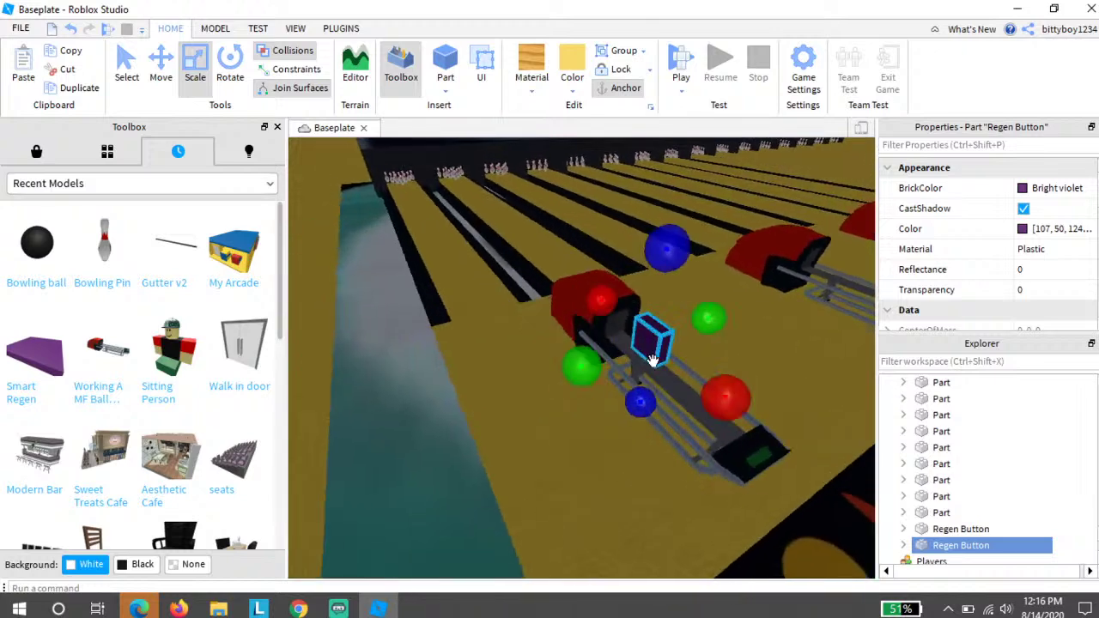
pyautogui.moveTo(655, 350); pyautogui.dragTo(583, 318)
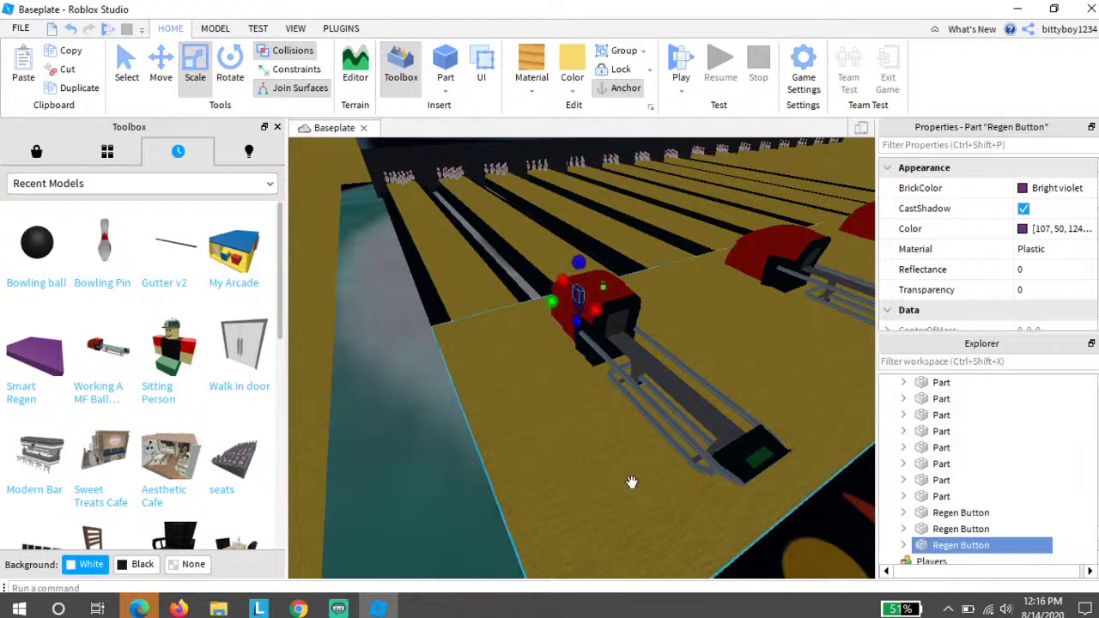
# Step: Duplicate the small Regen Button repeatedly to build a stack of copies at the first ball return
pyautogui.hotkey('ctrl', 'd')
pyautogui.hotkey('ctrl', 'd')
pyautogui.hotkey('ctrl', 'd')
pyautogui.hotkey('ctrl', 'd')
pyautogui.hotkey('ctrl', 'd')
pyautogui.hotkey('ctrl', 'd')
pyautogui.hotkey('ctrl', 'd')
pyautogui.hotkey('ctrl', 'd')
pyautogui.hotkey('ctrl', 'd')
# Step: Move the topmost Regen Button copy to the first ball return's side facing away from the side wall
pyautogui.moveTo(616, 446); pyautogui.dragTo(503, 467, button='right')
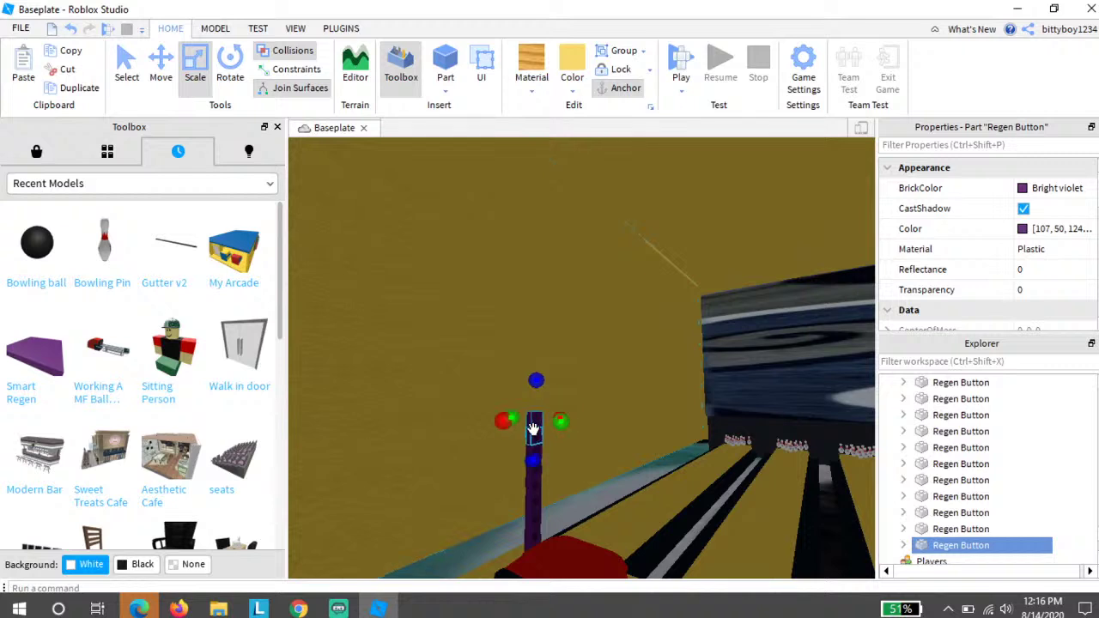
pyautogui.moveTo(534, 423); pyautogui.dragTo(471, 505)
pyautogui.press('d')
pyautogui.press('s')
# Step: Move the next Regen Button from the stack onto the wall-facing side of the second ball return
pyautogui.moveTo(454, 407); pyautogui.dragTo(690, 522)
pyautogui.moveTo(684, 522); pyautogui.dragTo(689, 522, button='right')
pyautogui.moveTo(689, 522); pyautogui.dragTo(704, 449)
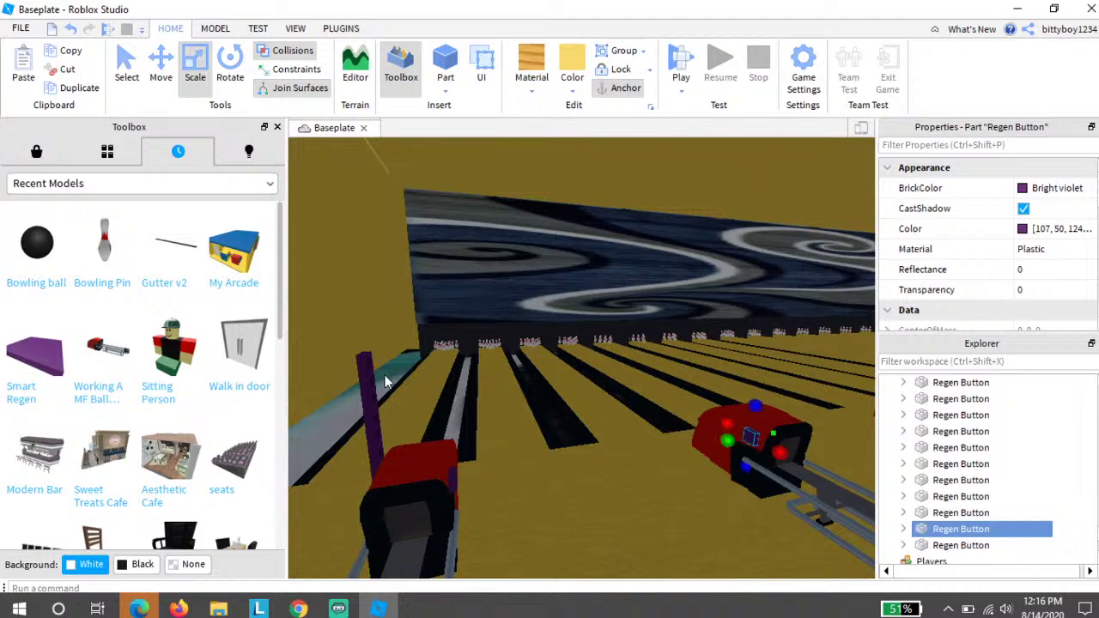
# Step: Place another stacked Regen Button on the second ball return's opposite side and undo the accidental gutter move
pyautogui.moveTo(370, 368); pyautogui.dragTo(535, 407)
pyautogui.press('d')
pyautogui.moveTo(540, 406); pyautogui.dragTo(536, 407, button='right')
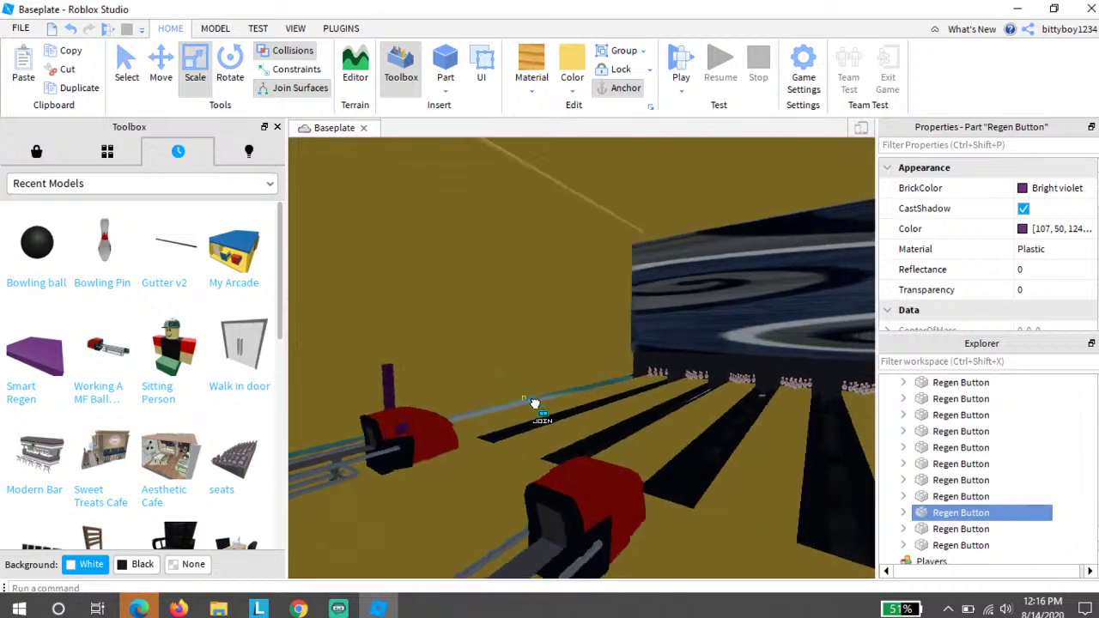
pyautogui.moveTo(536, 407); pyautogui.dragTo(550, 444)
pyautogui.moveTo(546, 452)
pyautogui.mouseDown(button='right')
pyautogui.moveTo(558, 450)
pyautogui.moveTo(546, 455)
pyautogui.mouseUp(button='right')
pyautogui.click(546, 455)
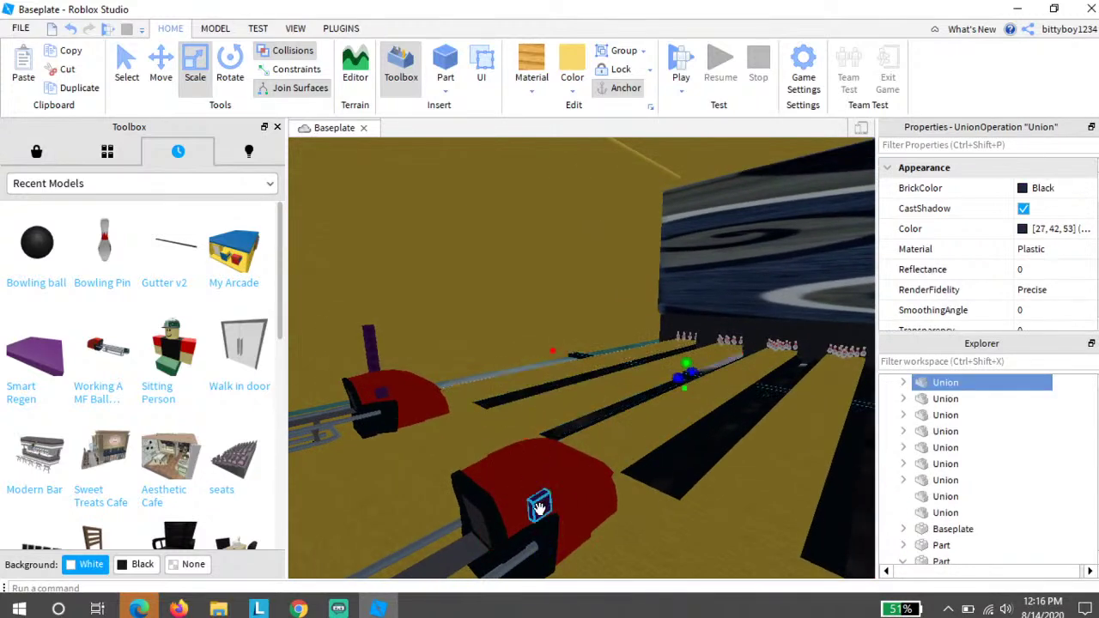
pyautogui.click(70, 29)
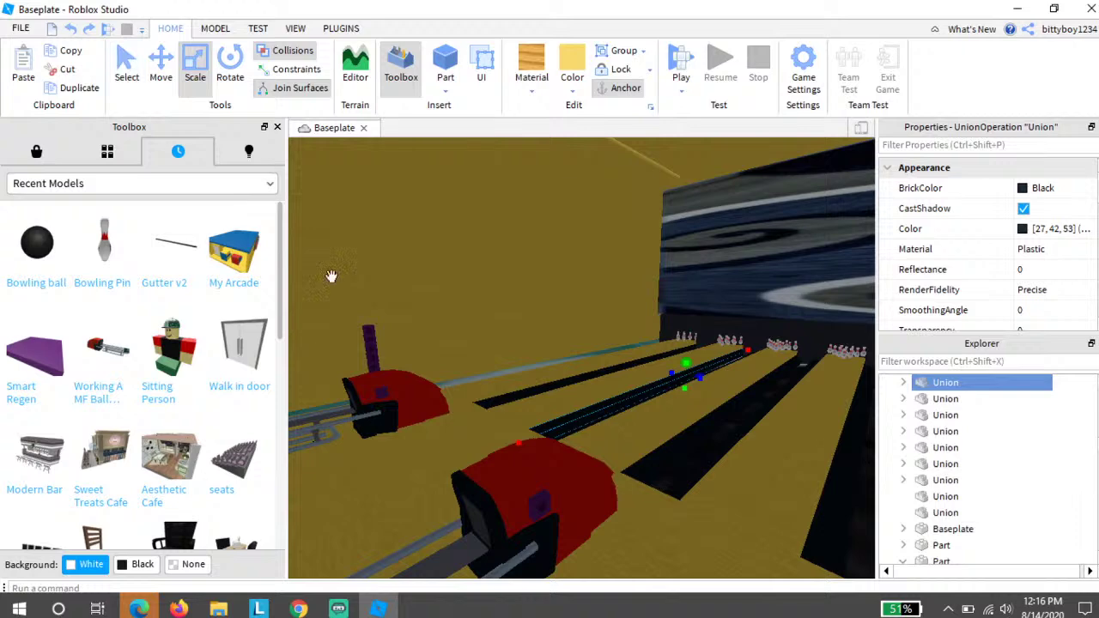
# Step: Rotate the Regen Button on the second ball return's outer side by two quarter turns
pyautogui.click(537, 505)
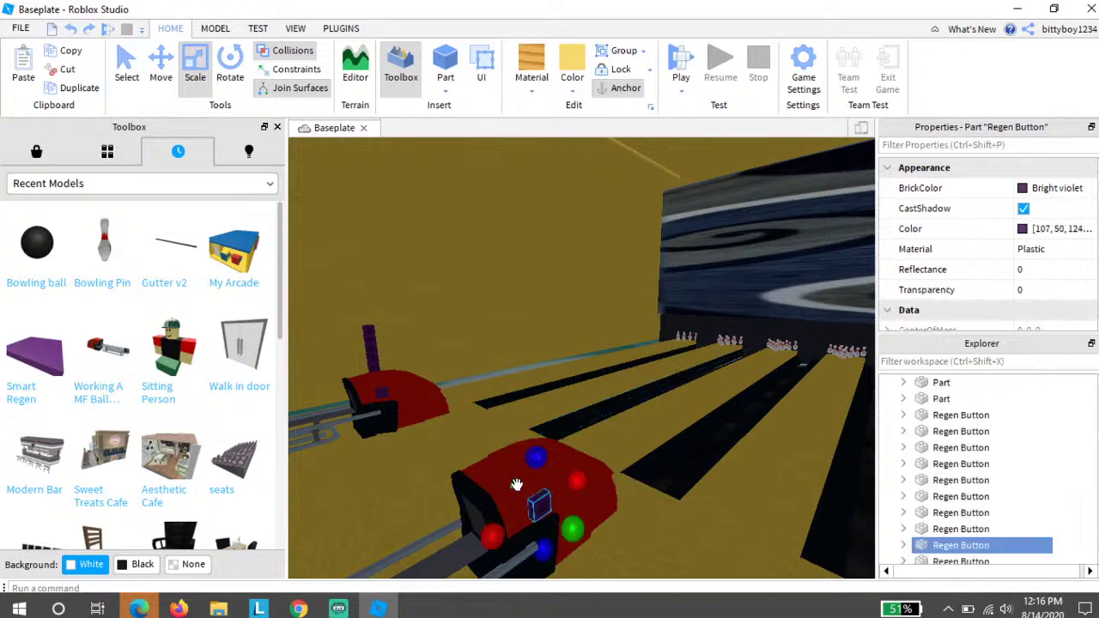
pyautogui.press('w')
pyautogui.moveTo(531, 466); pyautogui.dragTo(504, 459, button='right')
pyautogui.press('d')
pyautogui.press('s')
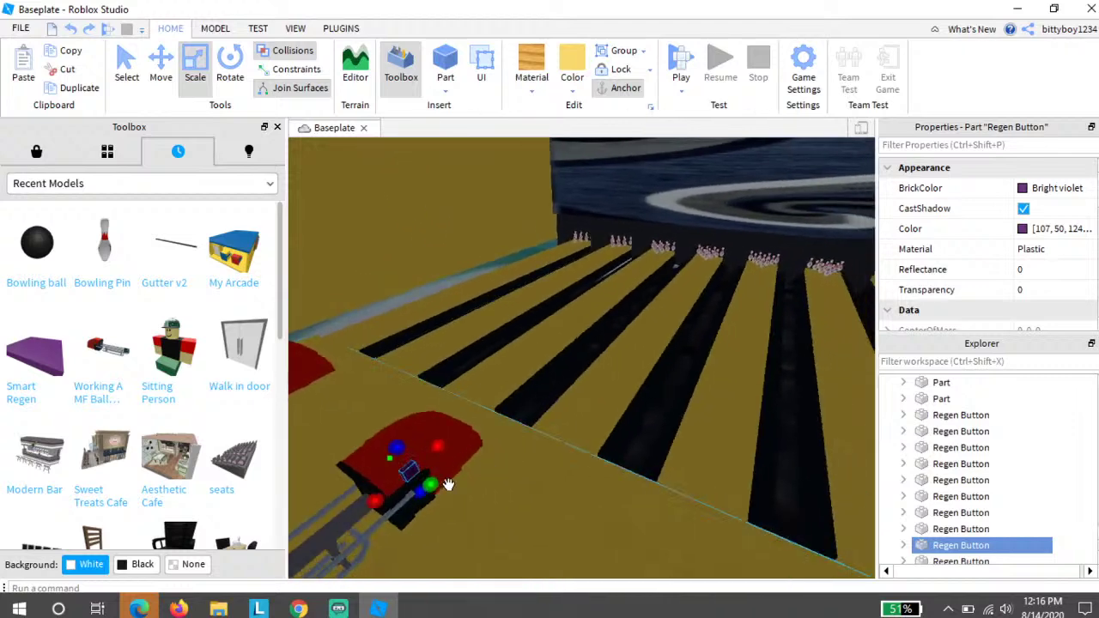
pyautogui.hotkey('ctrl', 'r')
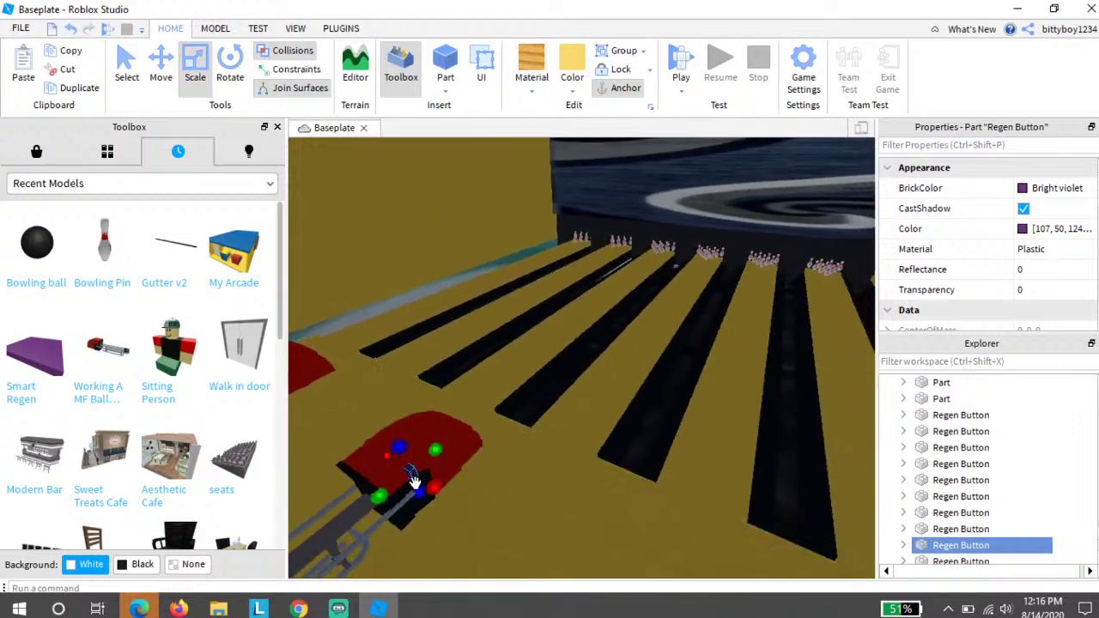
pyautogui.hotkey('ctrl', 'r')
# Step: Rotate the next stacked Regen Button and place it on the wall-facing side of the third ball return
pyautogui.moveTo(457, 493); pyautogui.dragTo(477, 474, button='right')
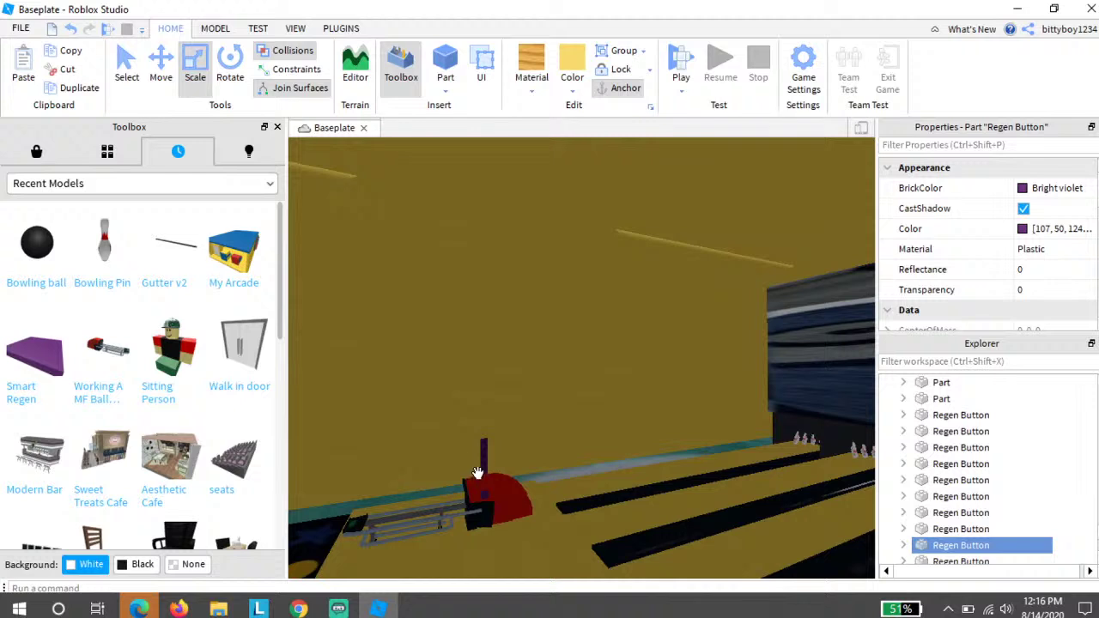
pyautogui.click(486, 446)
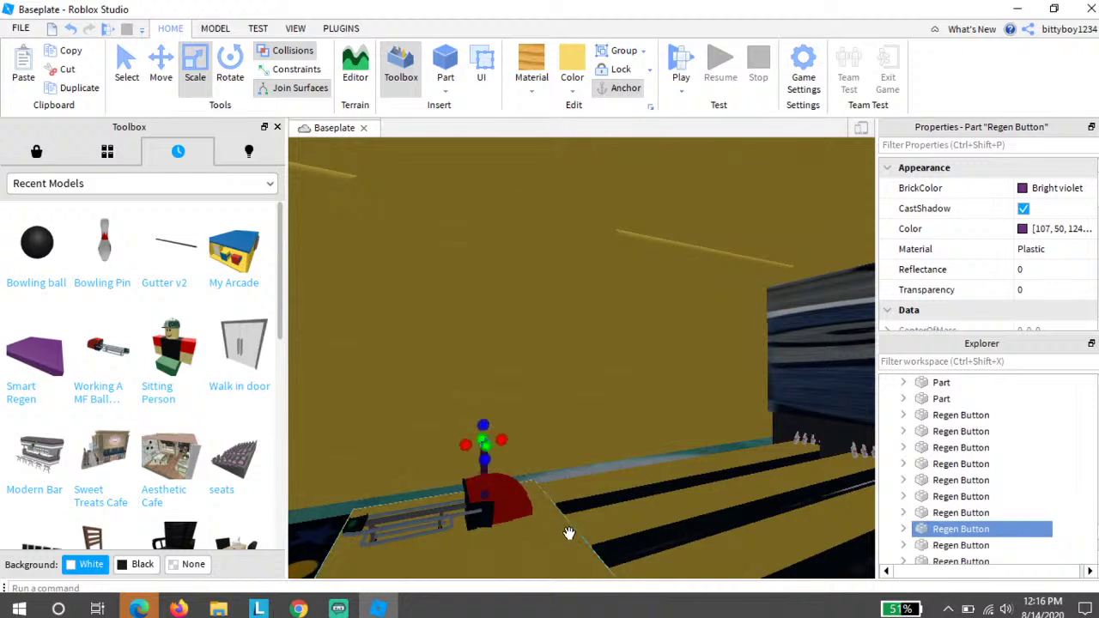
pyautogui.hotkey('ctrl', 'r')
pyautogui.press('w')
pyautogui.moveTo(479, 466); pyautogui.dragTo(591, 573, button='right')
pyautogui.moveTo(510, 559); pyautogui.dragTo(437, 510)
pyautogui.press('s')
pyautogui.press('s')
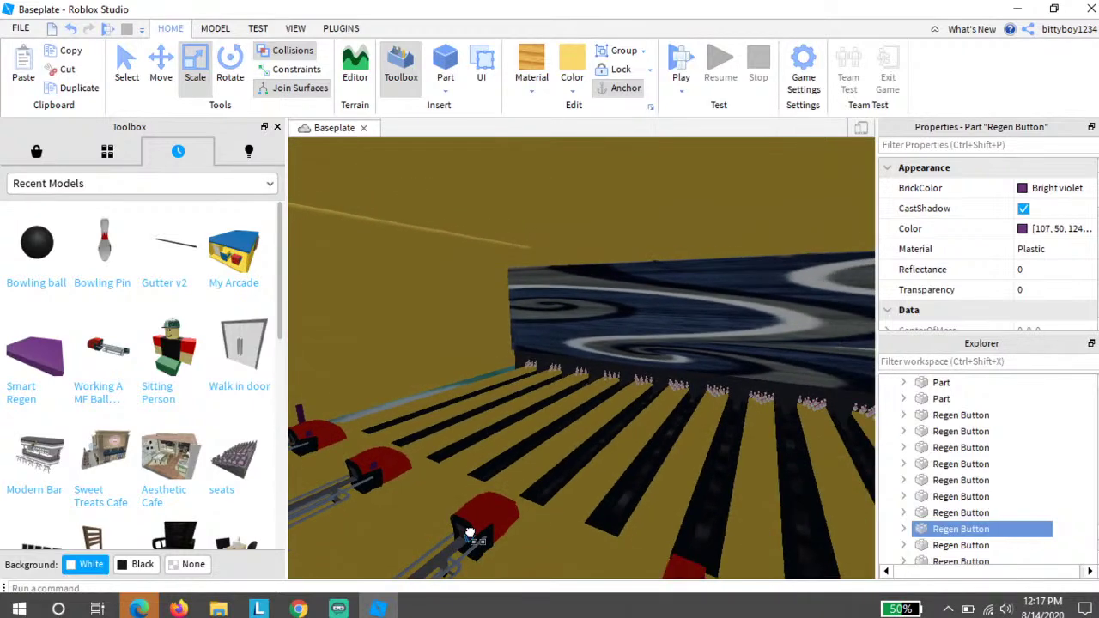
pyautogui.moveTo(466, 520); pyautogui.dragTo(493, 503, button='right')
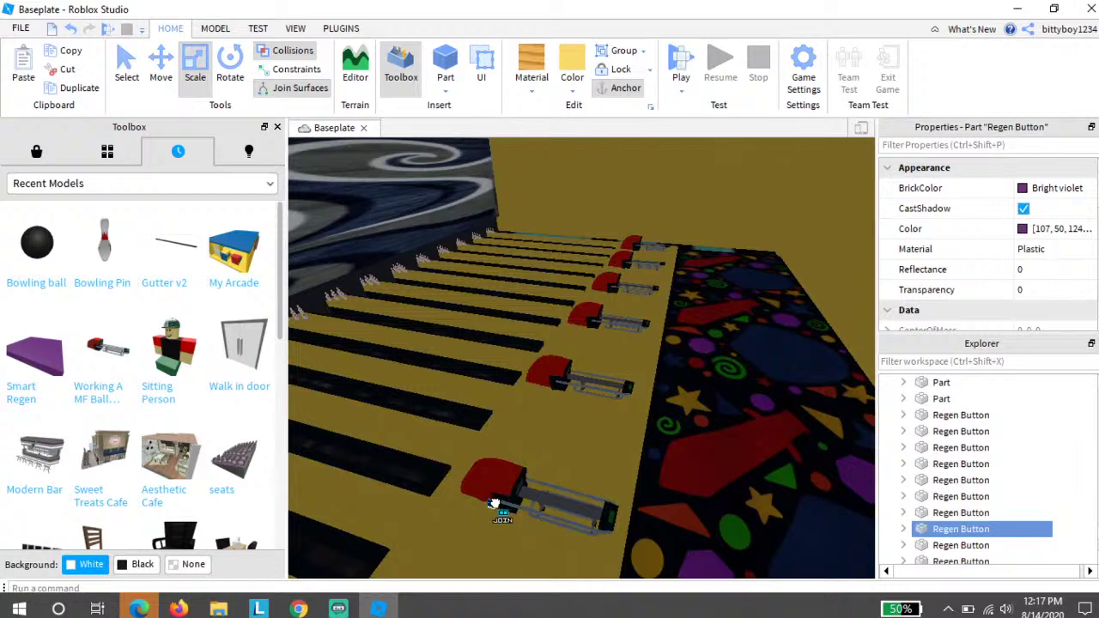
pyautogui.scroll(10, 515, 502)
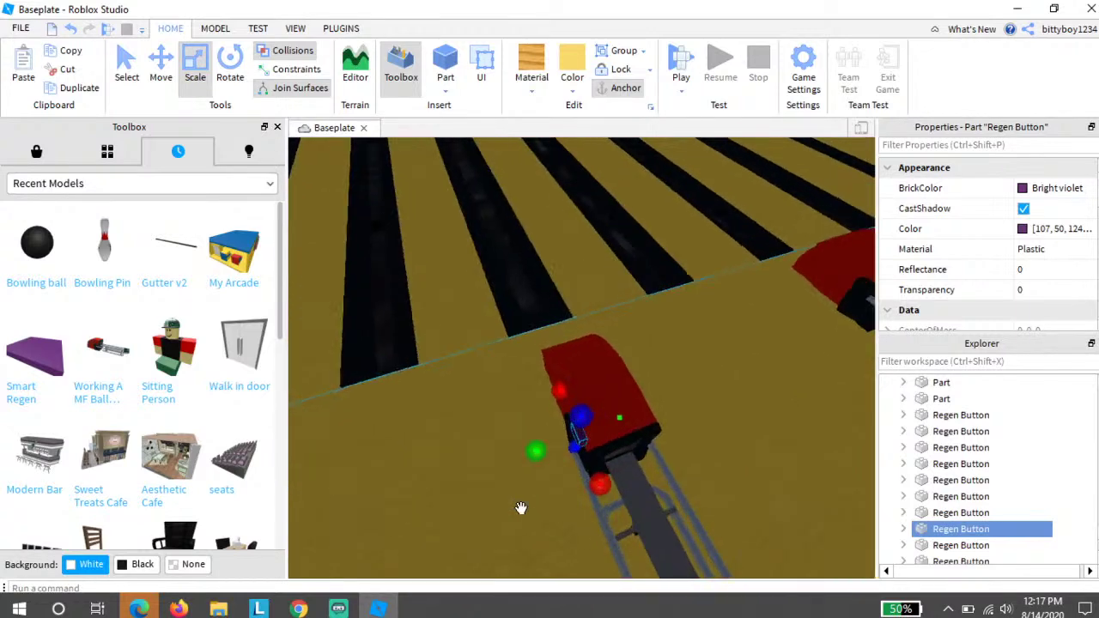
pyautogui.scroll(-5, 521, 503)
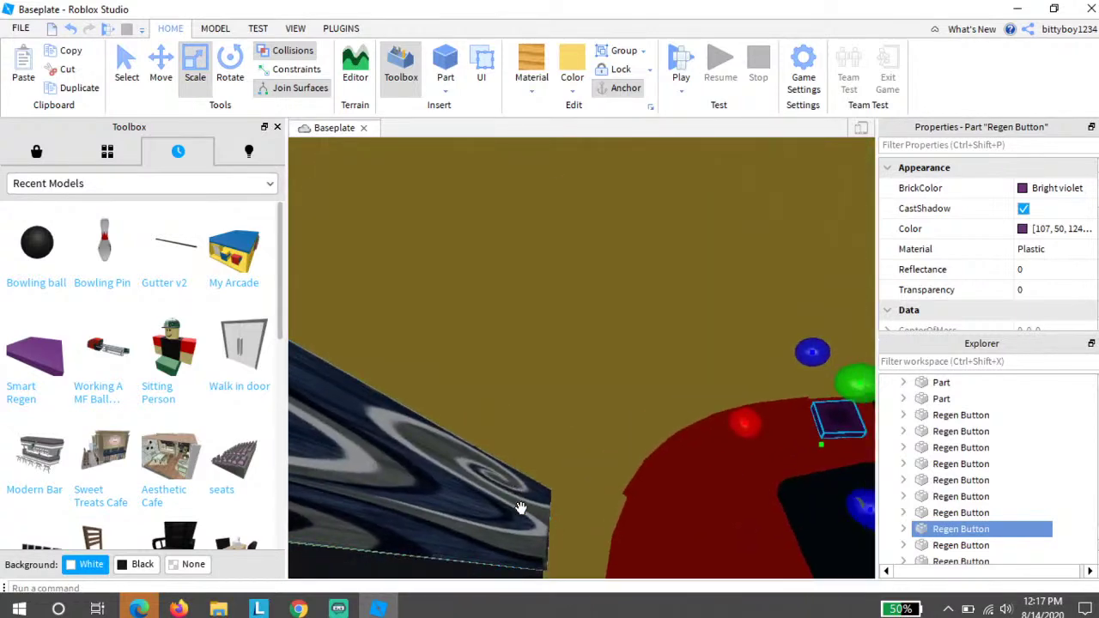
pyautogui.moveTo(555, 559); pyautogui.dragTo(532, 570, button='right')
# Step: Move another stacked Regen Button to the third ball return's side facing away from the side wall
pyautogui.moveTo(9, 461); pyautogui.dragTo(473, 340, button='right')
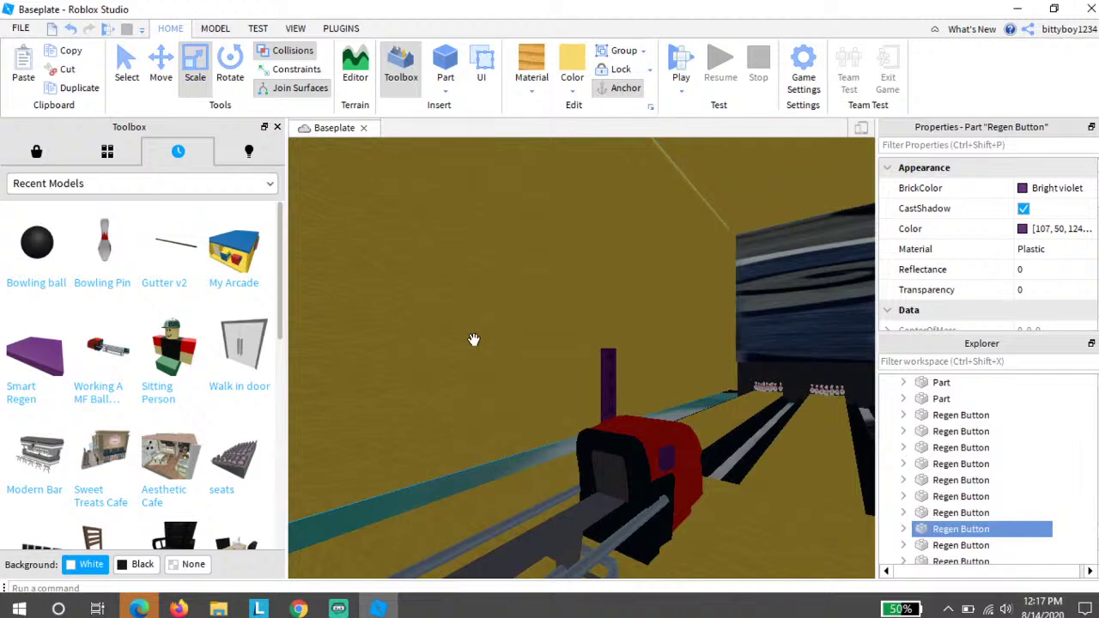
pyautogui.moveTo(609, 371); pyautogui.dragTo(702, 385)
pyautogui.moveTo(701, 385); pyautogui.dragTo(698, 375, button='right')
# Step: Undo the accidental moves of the lane floor part and the third ball return
pyautogui.click(697, 373)
pyautogui.moveTo(698, 373)
pyautogui.mouseDown()
pyautogui.moveTo(724, 381)
pyautogui.moveTo(704, 365)
pyautogui.mouseUp()
pyautogui.click(8, 10)
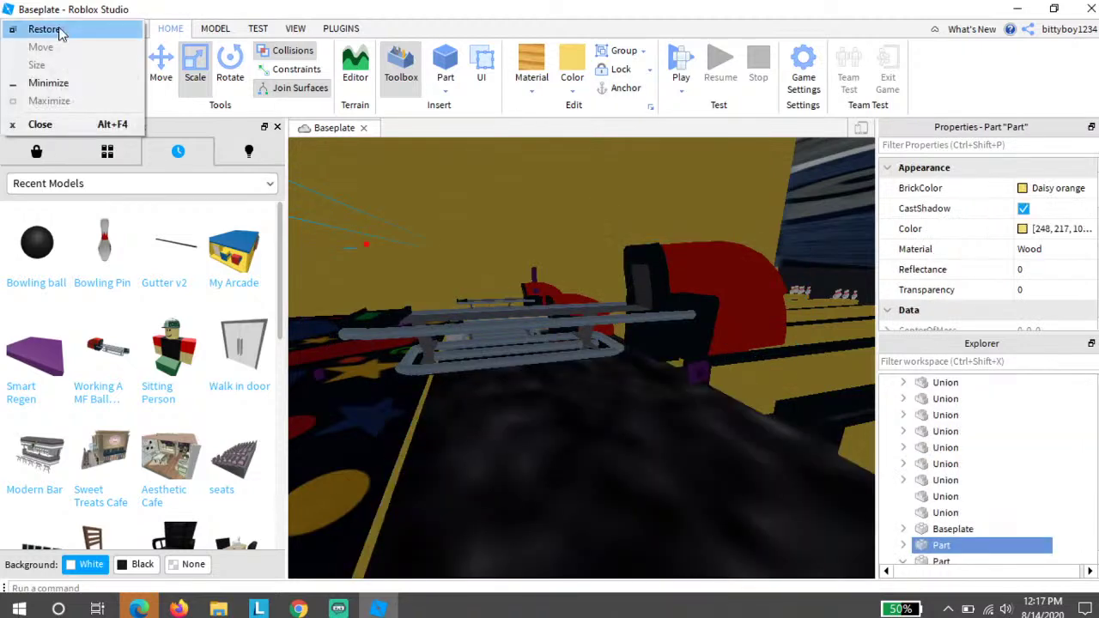
pyautogui.click(373, 246)
pyautogui.click(374, 246)
pyautogui.hotkey('ctrl', '2')
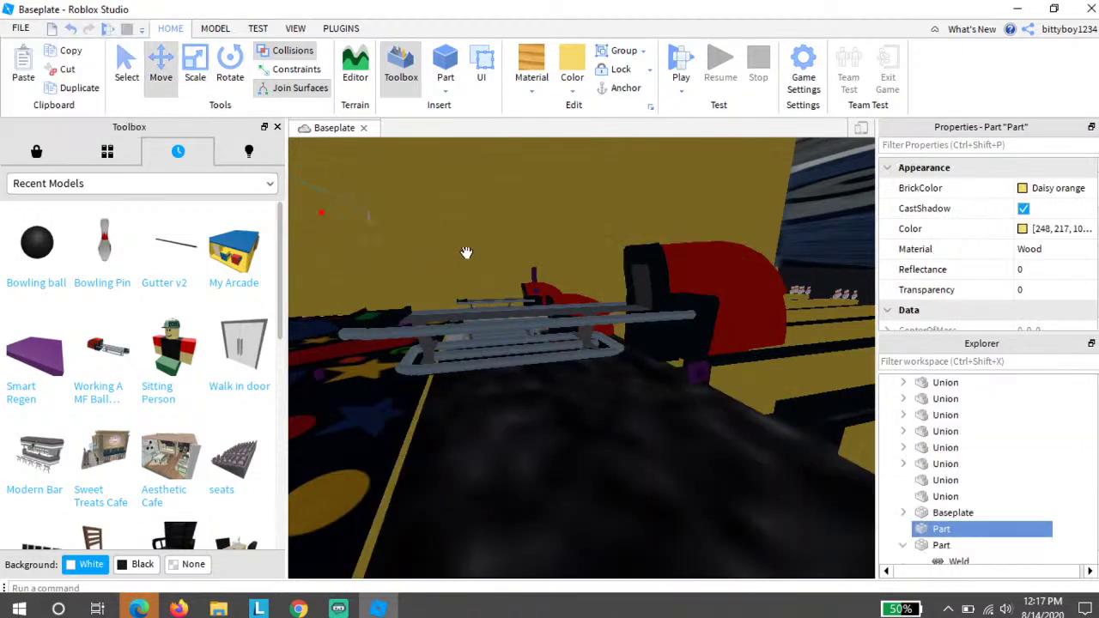
pyautogui.click(70, 30)
pyautogui.click(70, 31)
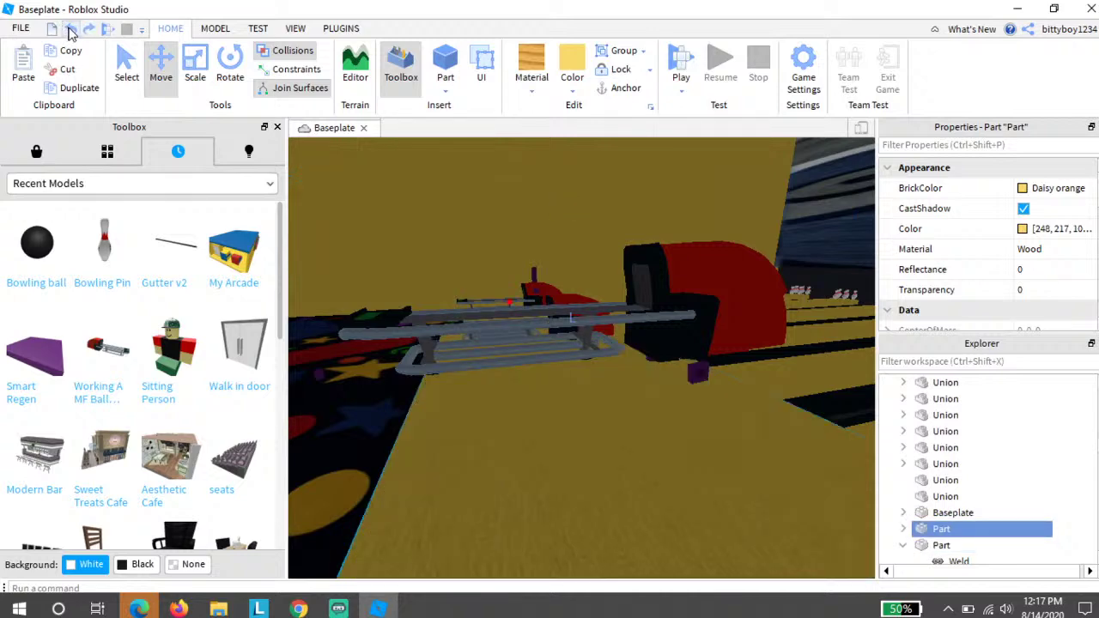
pyautogui.click(70, 31)
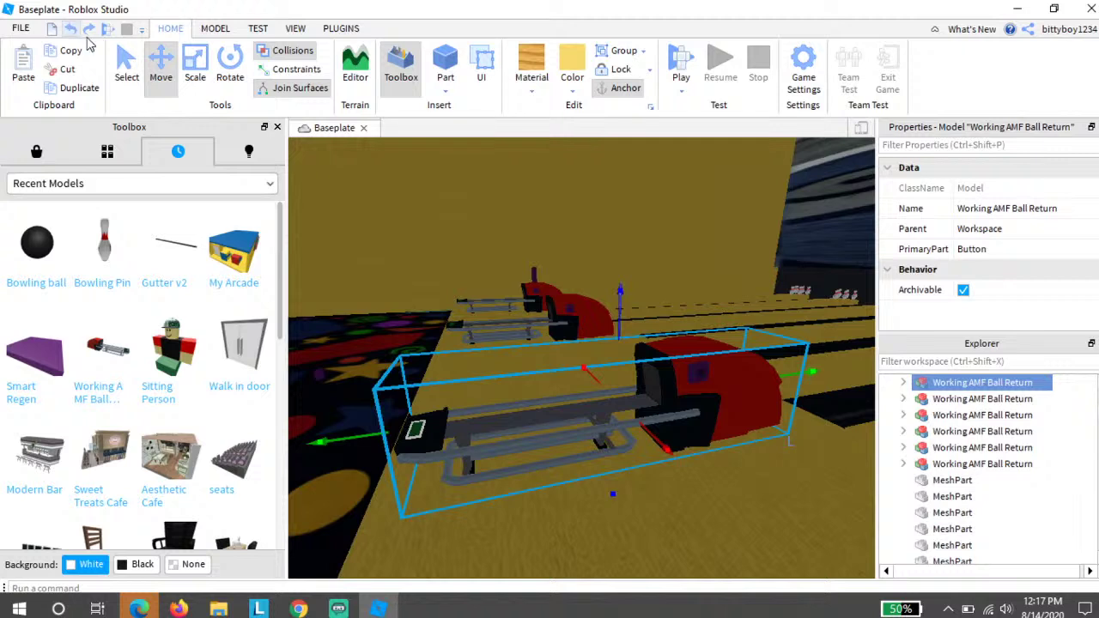
pyautogui.click(701, 380)
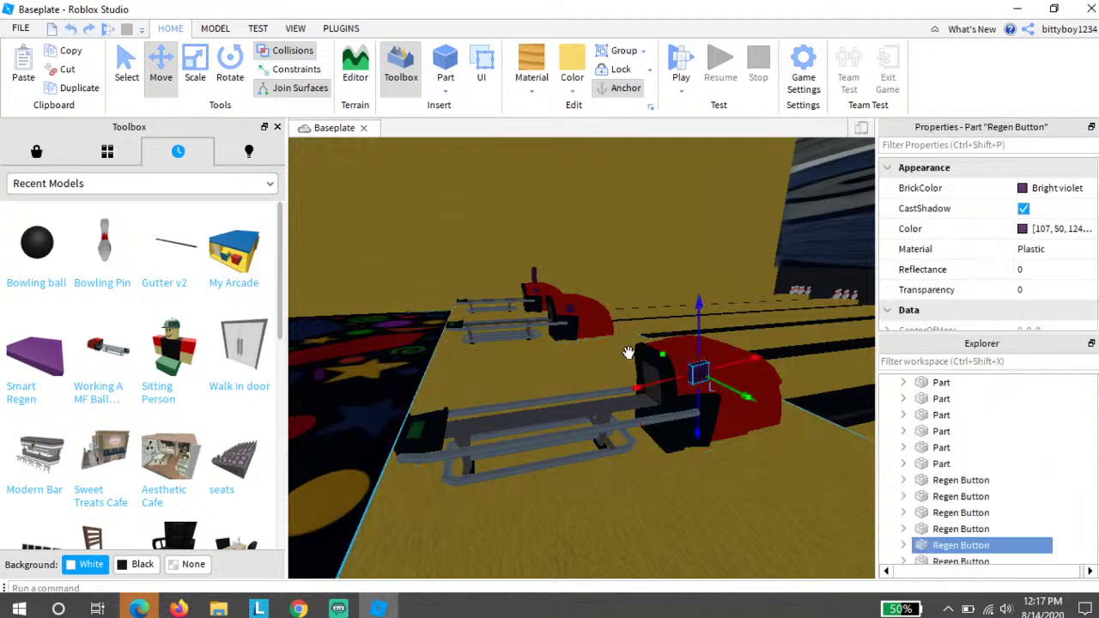
pyautogui.keyDown('ctrl'); pyautogui.click(601, 332); pyautogui.keyUp('ctrl')
pyautogui.press('Delete')
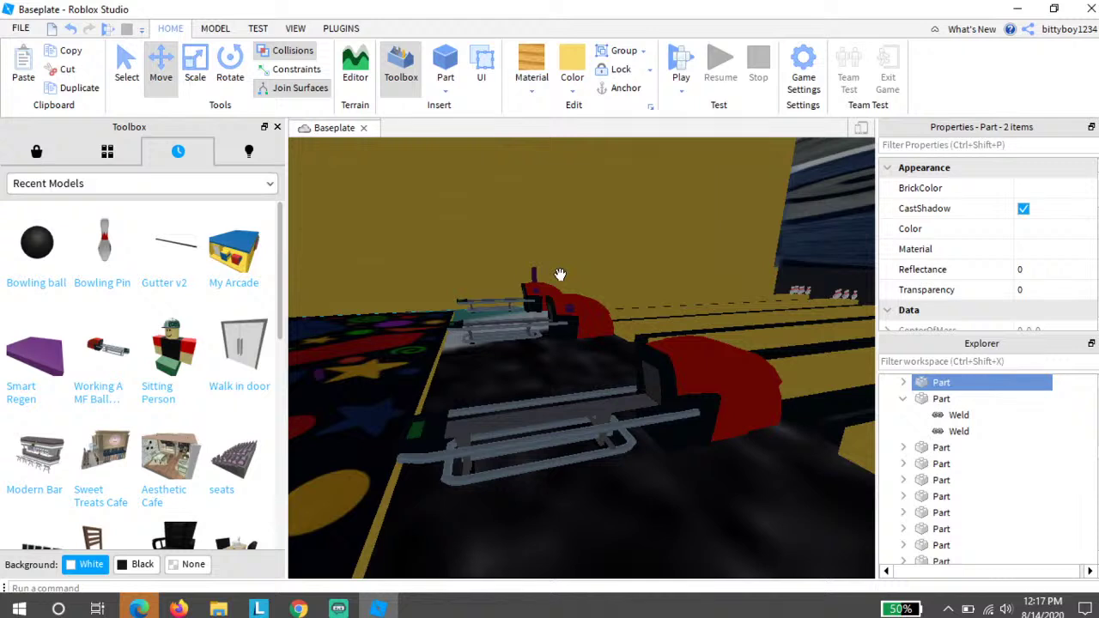
pyautogui.click(72, 31)
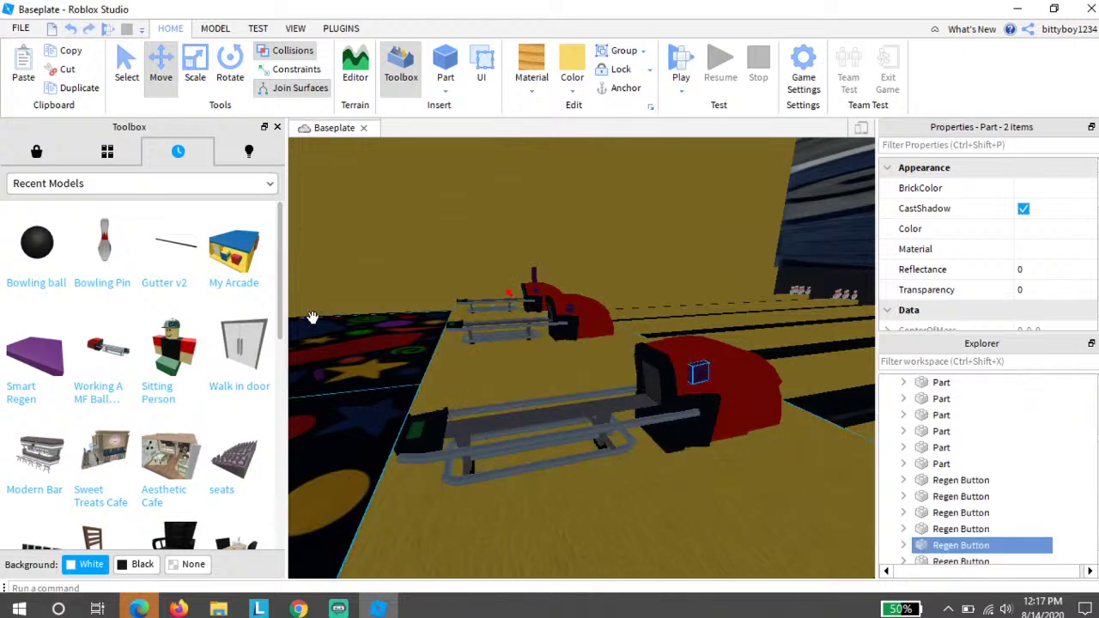
pyautogui.click(359, 381)
# Step: Move two stacked Regen Buttons onto the fourth ball return, one on its wall-facing side and one on its opposite side
pyautogui.click(698, 373)
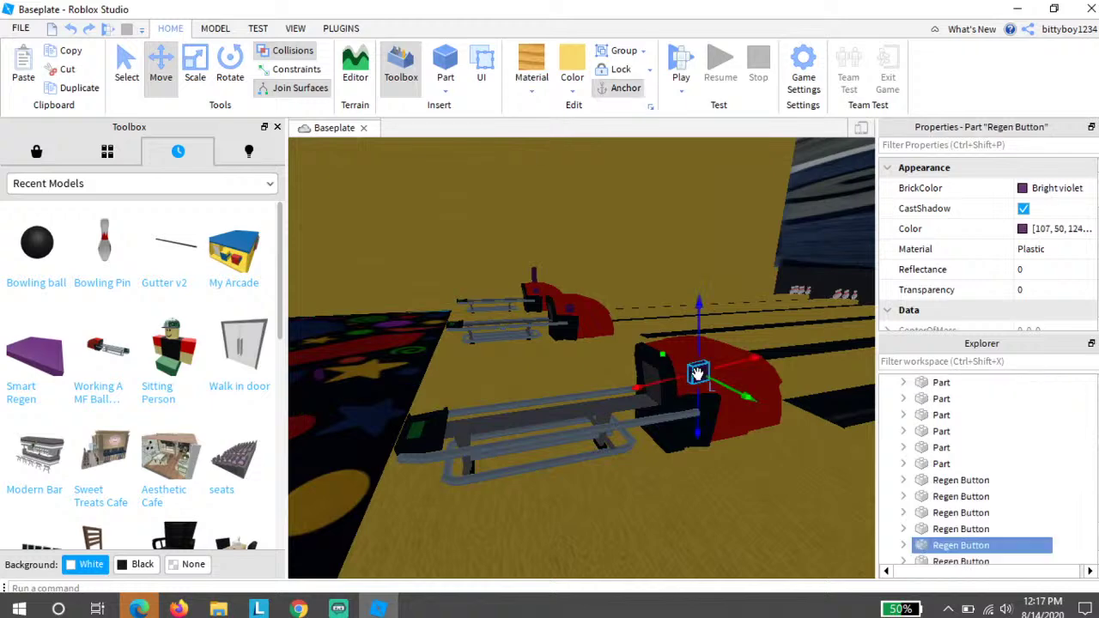
pyautogui.press('w')
pyautogui.moveTo(770, 249); pyautogui.dragTo(770, 249, button='right')
pyautogui.scroll(3, 769, 249)
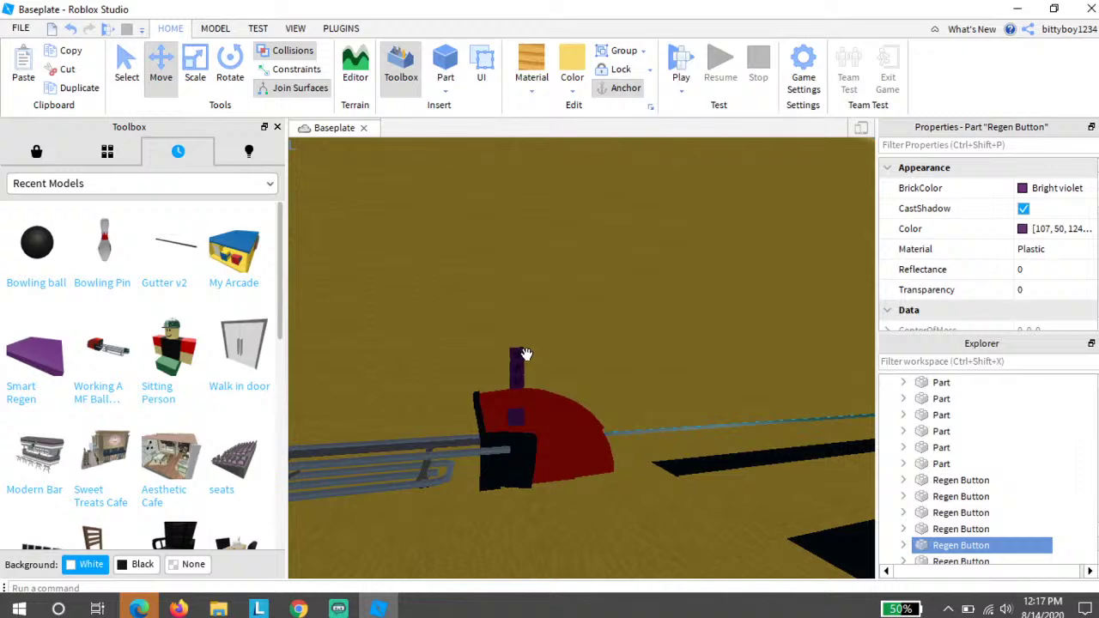
pyautogui.moveTo(516, 359); pyautogui.dragTo(620, 352)
pyautogui.moveTo(620, 352); pyautogui.dragTo(620, 352, button='right')
pyautogui.moveTo(619, 352); pyautogui.dragTo(620, 353)
pyautogui.moveTo(620, 352); pyautogui.dragTo(620, 353, button='right')
pyautogui.moveTo(620, 353); pyautogui.dragTo(619, 354)
pyautogui.moveTo(620, 353); pyautogui.dragTo(619, 354, button='right')
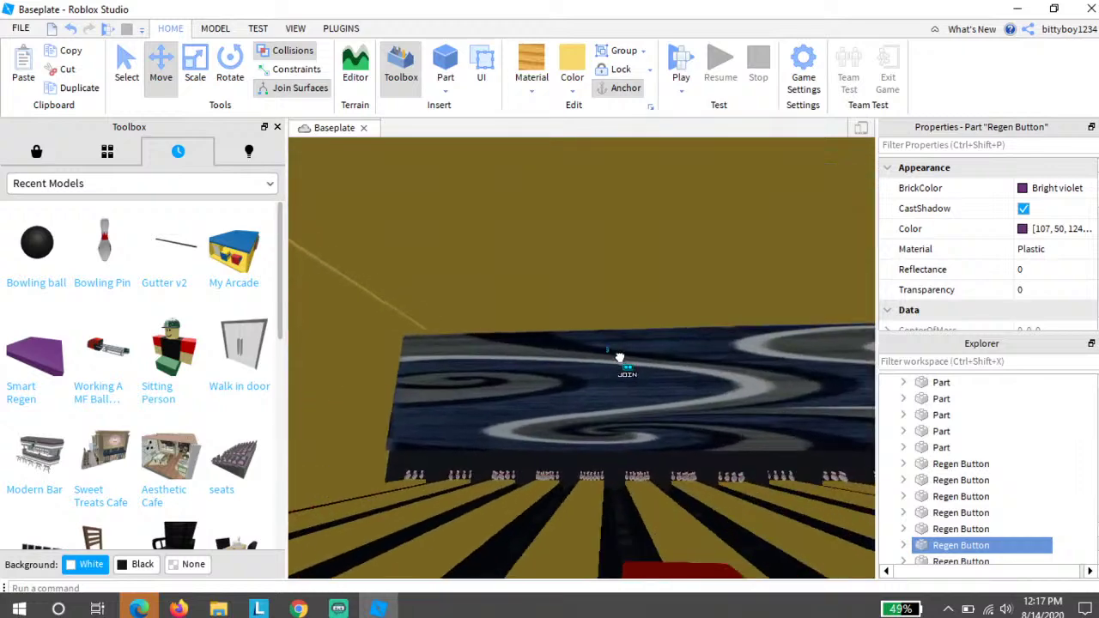
pyautogui.moveTo(619, 355); pyautogui.dragTo(619, 351)
pyautogui.moveTo(619, 354); pyautogui.dragTo(620, 354, button='right')
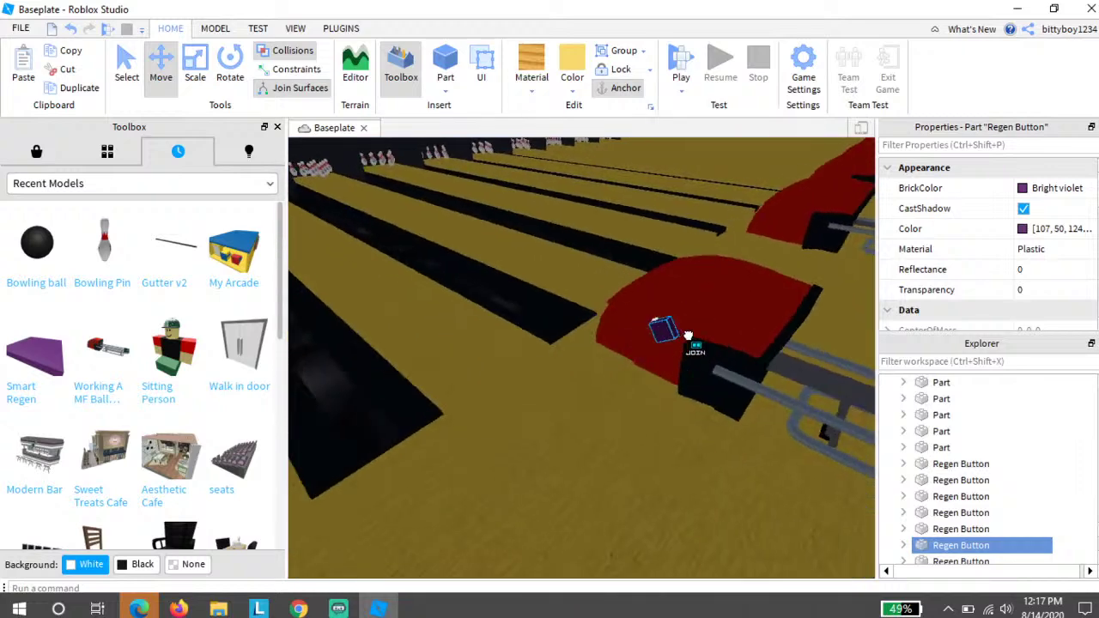
pyautogui.moveTo(737, 332); pyautogui.dragTo(615, 333, button='right')
pyautogui.press('w')
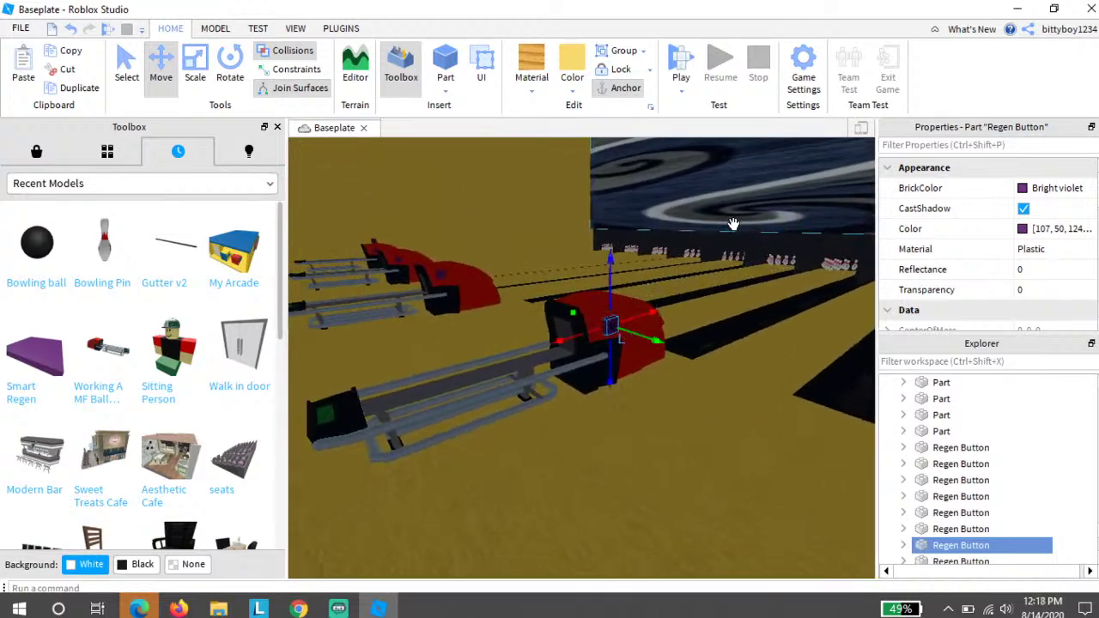
# Step: Move the remaining stacked Regen Button from the first ball return to the farther side of the next ball return along the row
pyautogui.moveTo(655, 282); pyautogui.dragTo(655, 282, button='right')
pyautogui.press('w')
pyautogui.click(575, 220)
pyautogui.moveTo(577, 222); pyautogui.dragTo(575, 224, button='right')
pyautogui.press('s')
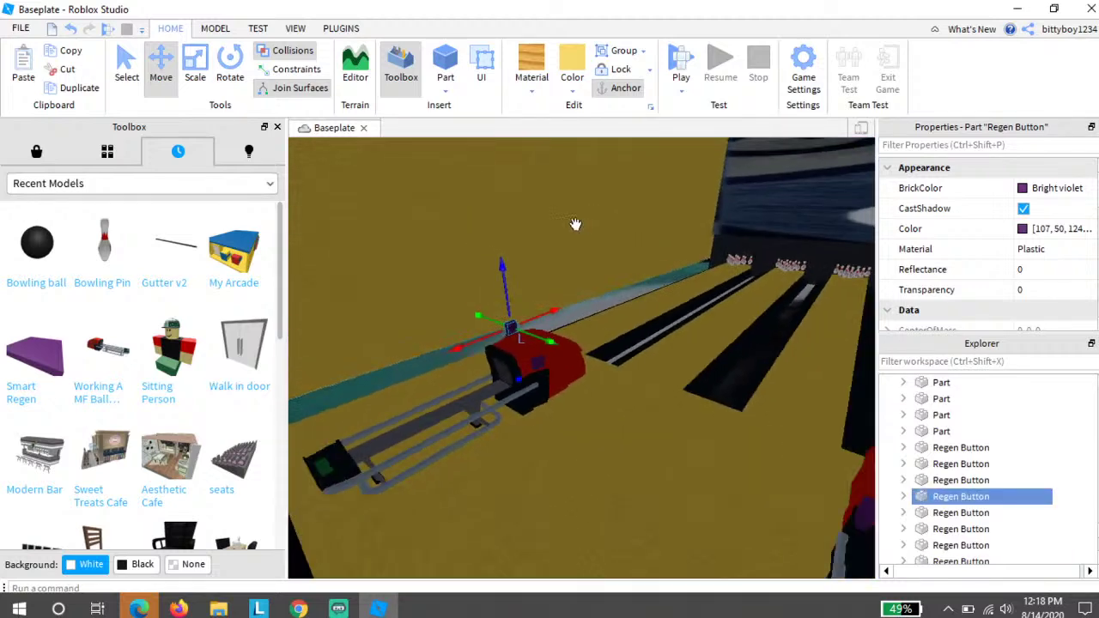
pyautogui.moveTo(511, 329); pyautogui.dragTo(580, 311, button='right')
pyautogui.press('d')
pyautogui.press('d')
pyautogui.moveTo(573, 371); pyautogui.dragTo(525, 440)
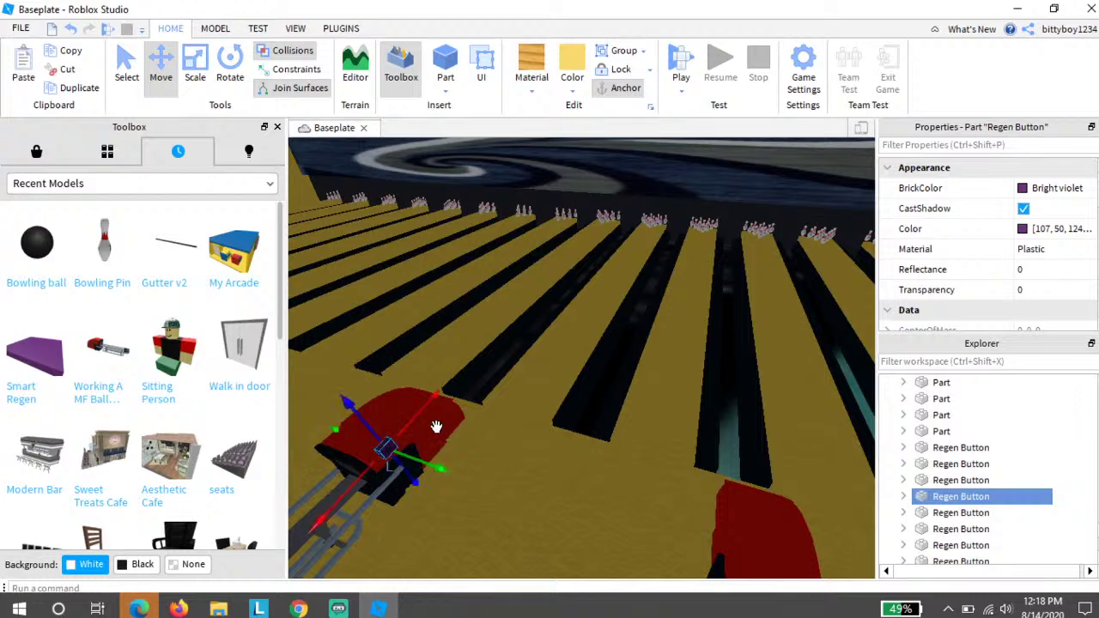
pyautogui.moveTo(514, 505); pyautogui.dragTo(706, 475, button='right')
pyautogui.press('w')
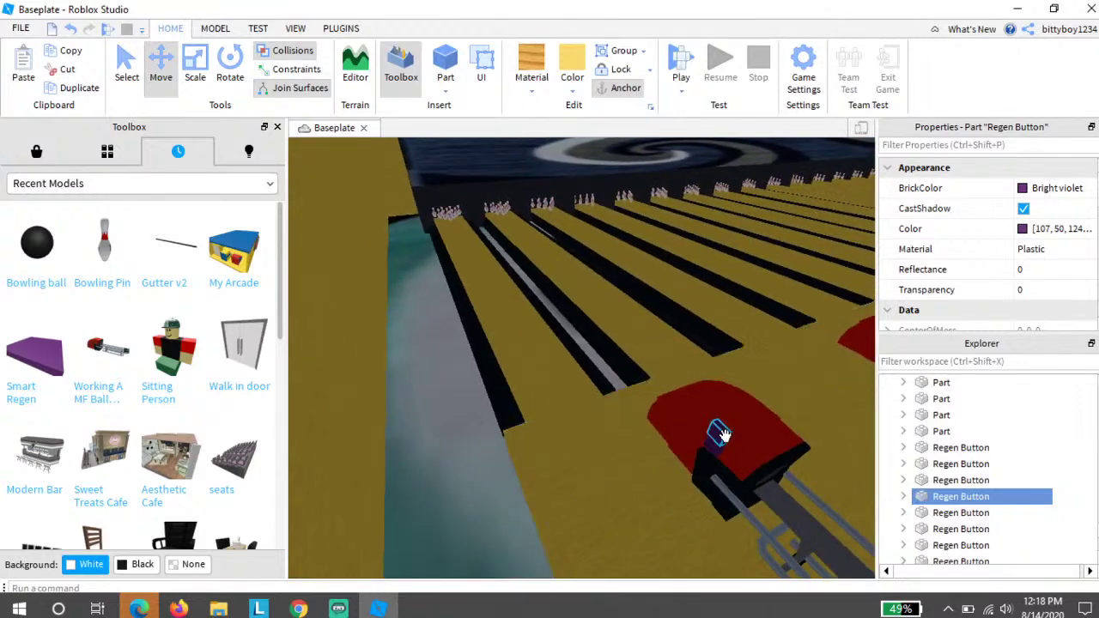
pyautogui.click(728, 426)
pyautogui.moveTo(735, 417); pyautogui.dragTo(699, 385, button='right')
pyautogui.scroll(3, 732, 419)
pyautogui.click(474, 450)
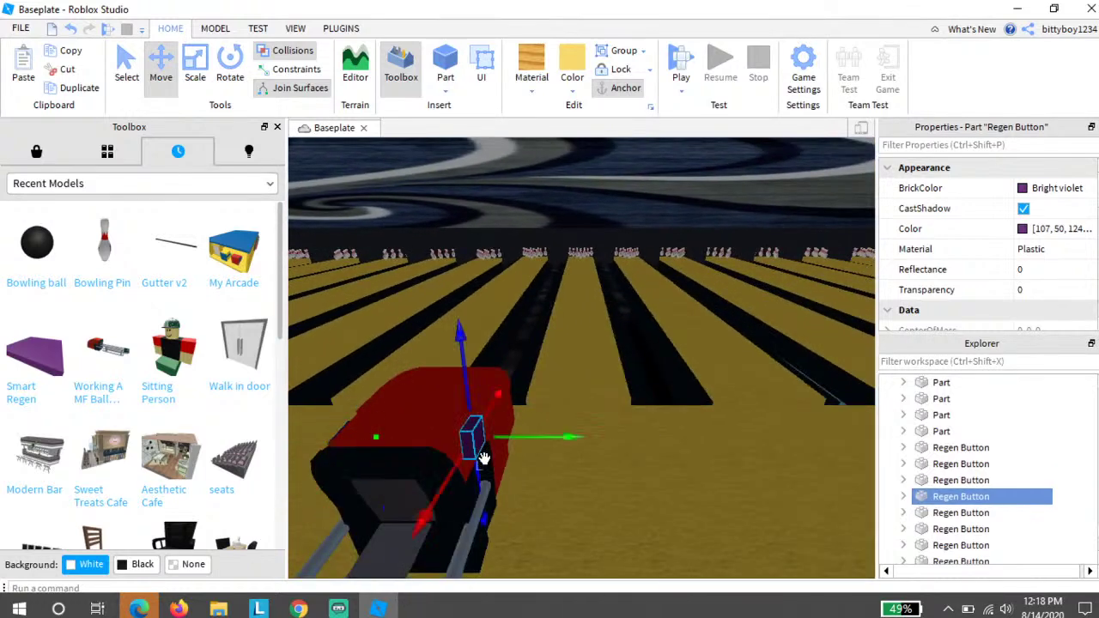
# Step: Duplicate the placed Regen Button and attach the copy to the facing side of the following ball return
pyautogui.hotkey('ctrl', 'c')
pyautogui.hotkey('ctrl', 'v')
pyautogui.moveTo(476, 417); pyautogui.dragTo(663, 450)
pyautogui.moveTo(663, 450); pyautogui.dragTo(663, 449, button='right')
pyautogui.moveTo(663, 450); pyautogui.dragTo(659, 451)
pyautogui.moveTo(662, 450); pyautogui.dragTo(659, 452, button='right')
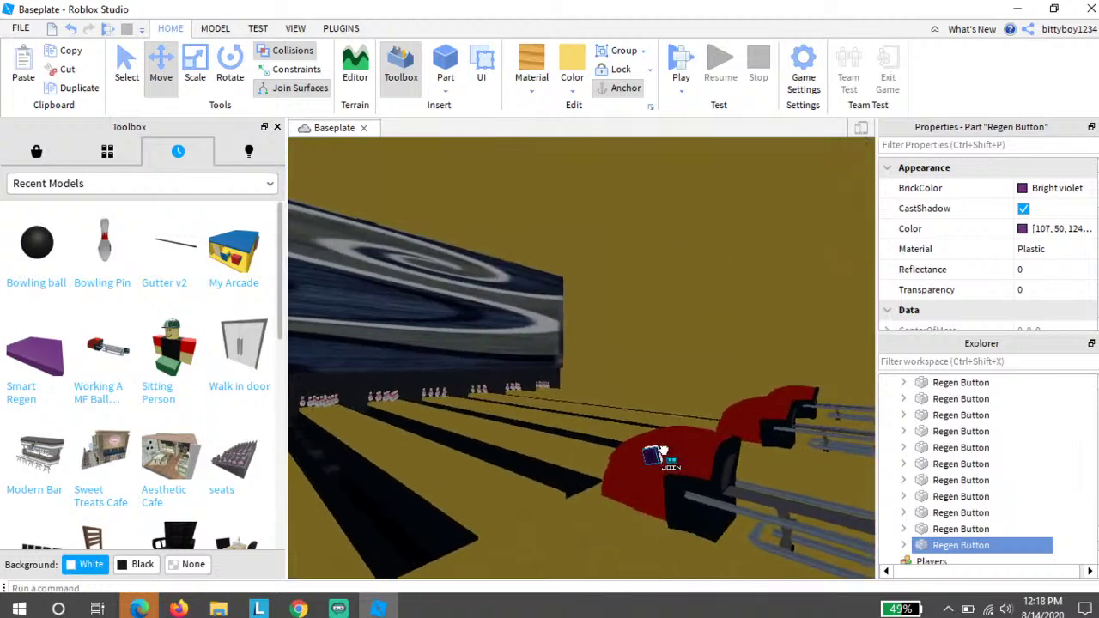
pyautogui.moveTo(659, 451); pyautogui.dragTo(659, 451)
pyautogui.moveTo(659, 451); pyautogui.dragTo(659, 451, button='right')
pyautogui.moveTo(659, 451); pyautogui.dragTo(659, 449)
pyautogui.moveTo(660, 450); pyautogui.dragTo(659, 450, button='right')
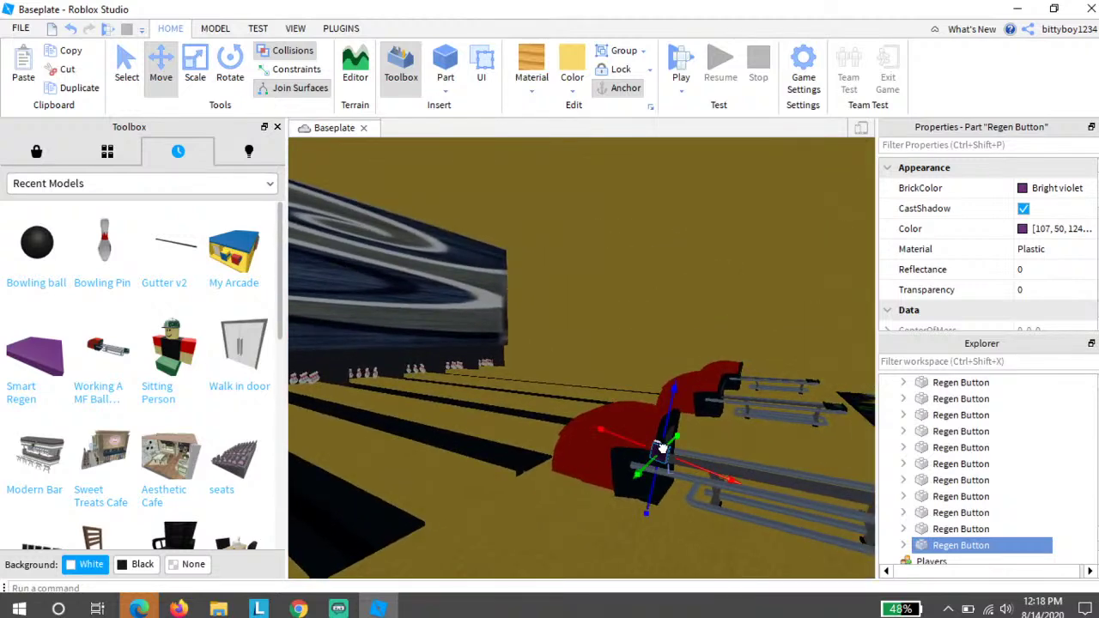
pyautogui.moveTo(661, 448); pyautogui.dragTo(642, 434)
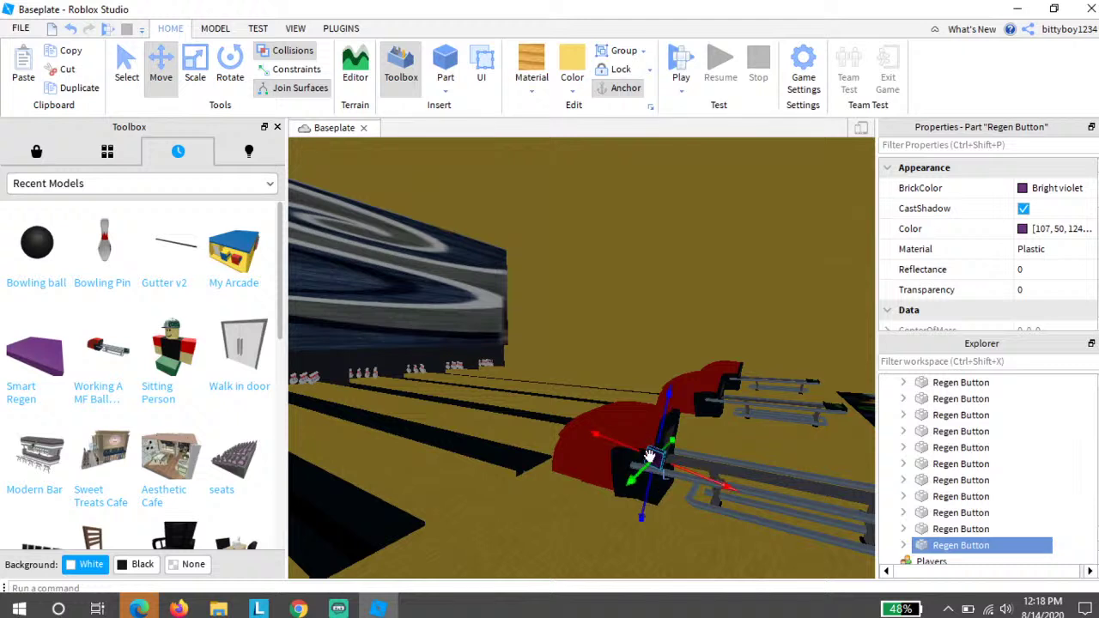
pyautogui.moveTo(654, 462); pyautogui.dragTo(663, 470)
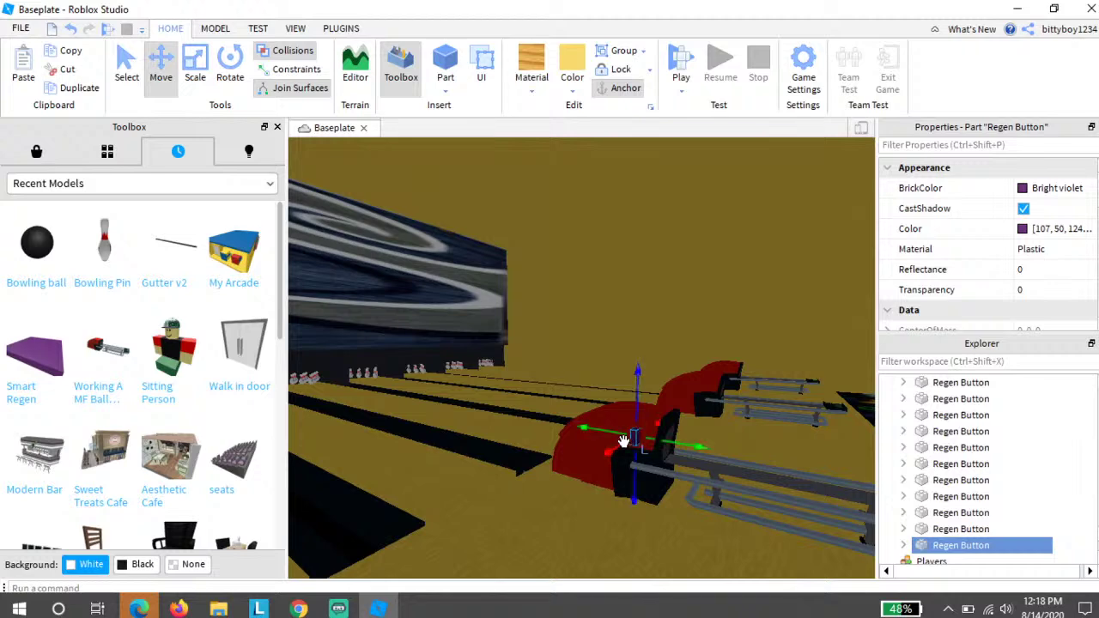
pyautogui.moveTo(657, 428); pyautogui.dragTo(660, 428, button='right')
pyautogui.scroll(-3, 658, 429)
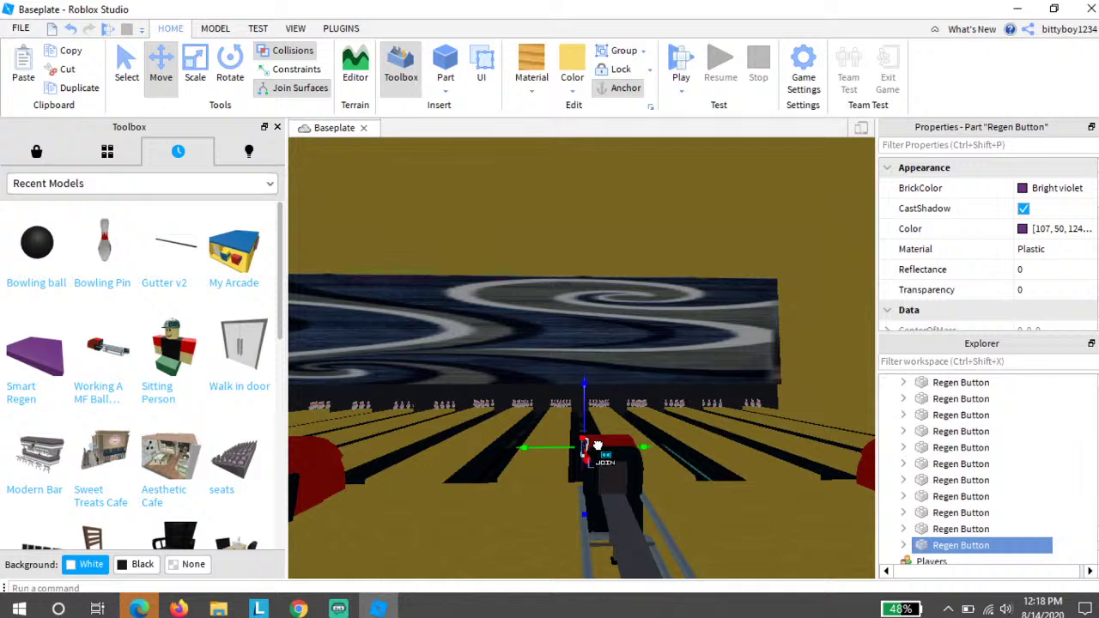
# Step: Move another Regen Button copy around to the same ball return's opposite side and attach it there
pyautogui.moveTo(598, 445); pyautogui.dragTo(598, 499)
pyautogui.moveTo(625, 449); pyautogui.dragTo(618, 451, button='right')
pyautogui.moveTo(616, 483)
pyautogui.mouseDown()
pyautogui.moveTo(612, 464)
pyautogui.moveTo(631, 489)
pyautogui.mouseUp()
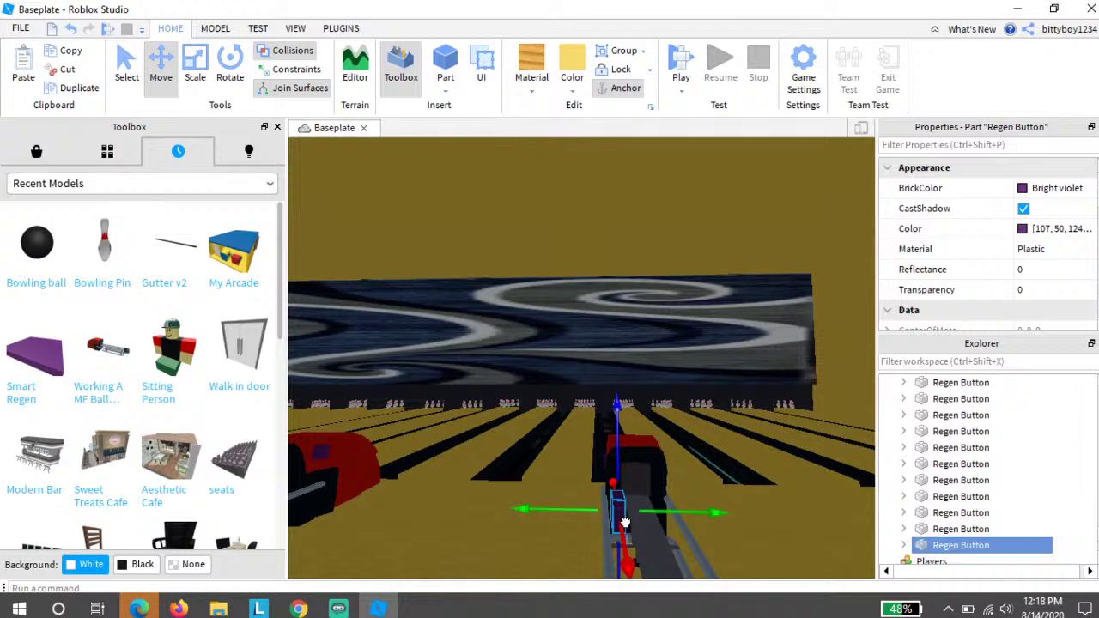
pyautogui.moveTo(625, 522); pyautogui.dragTo(731, 478, button='right')
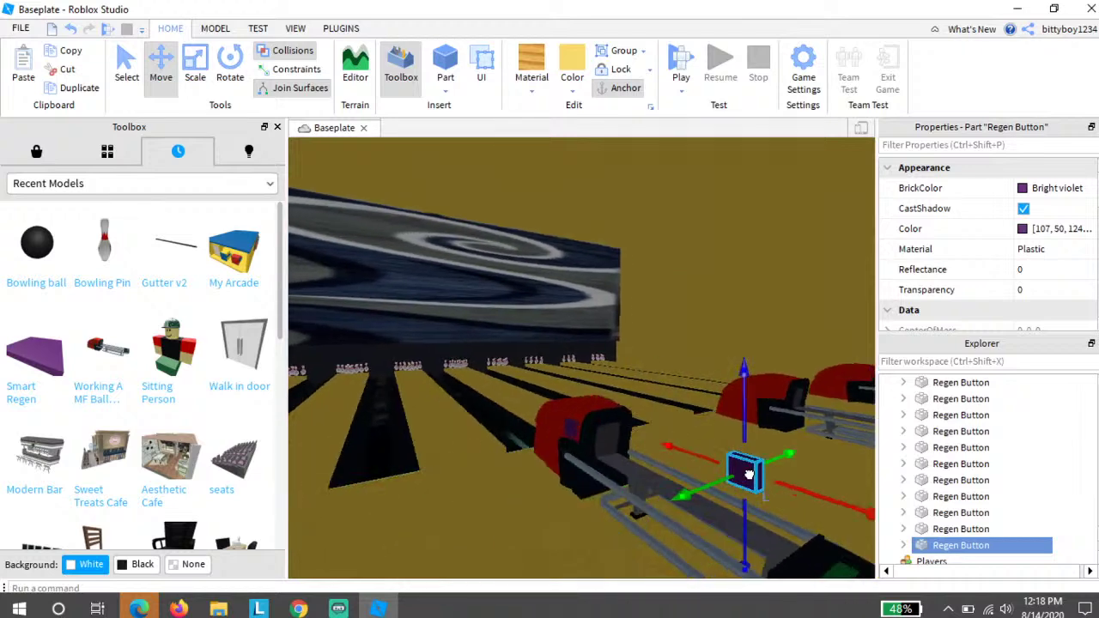
pyautogui.moveTo(750, 482); pyautogui.dragTo(677, 408)
pyautogui.click(169, 57)
pyautogui.moveTo(711, 410); pyautogui.dragTo(678, 409, button='right')
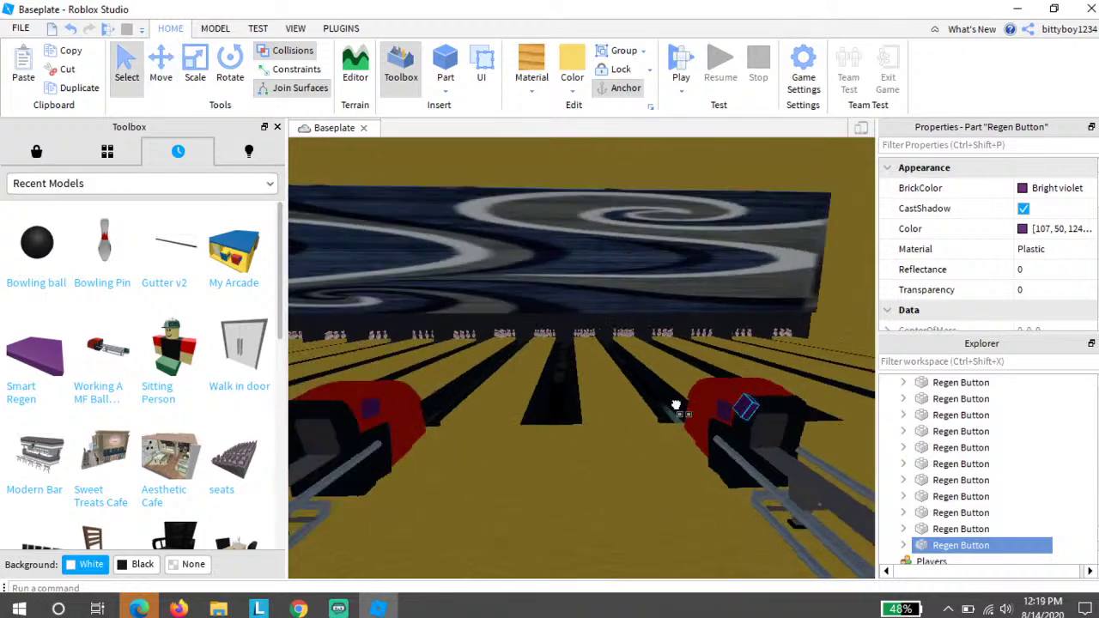
pyautogui.moveTo(678, 408); pyautogui.dragTo(684, 402)
pyautogui.moveTo(678, 409); pyautogui.dragTo(621, 406, button='right')
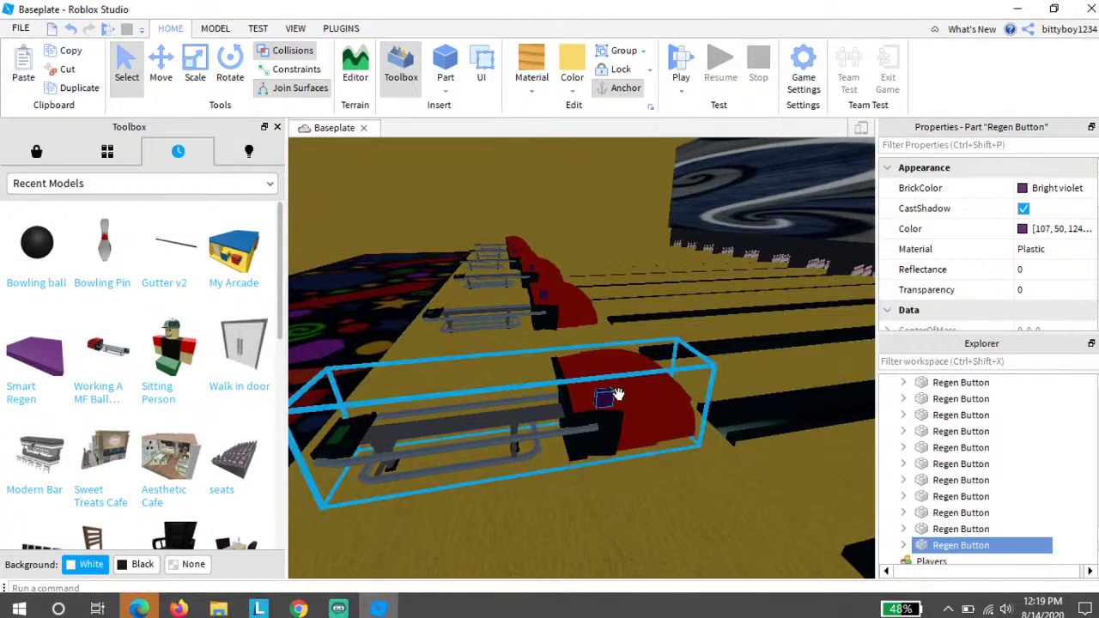
# Step: Attach a further Regen Button copy to the near side of the second-to-last ball return
pyautogui.moveTo(617, 395); pyautogui.dragTo(540, 372, button='right')
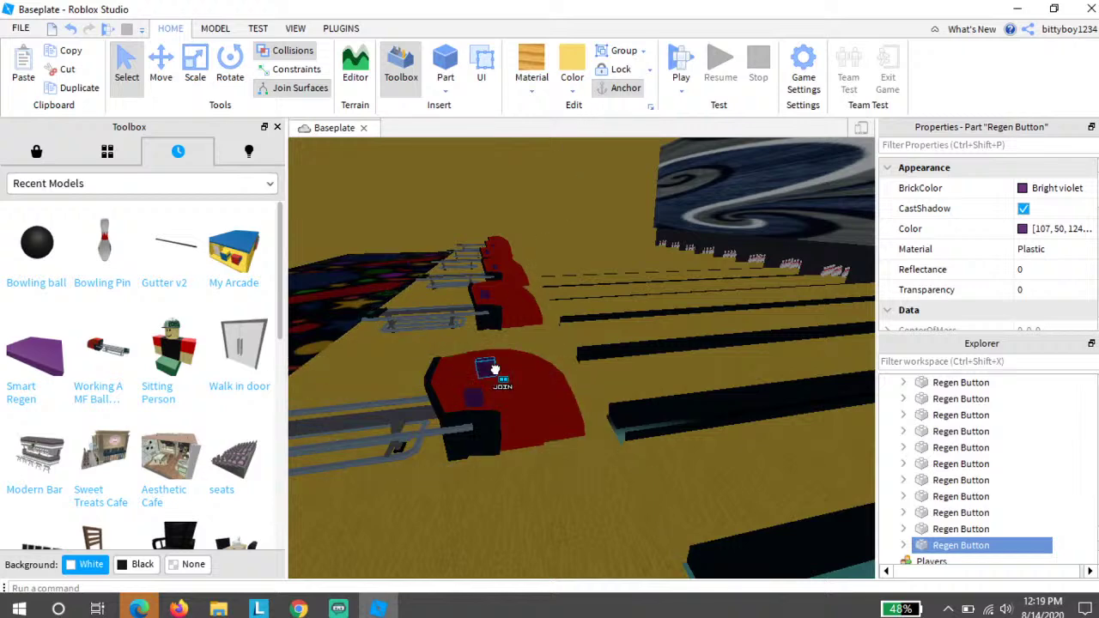
pyautogui.moveTo(494, 370); pyautogui.dragTo(553, 334)
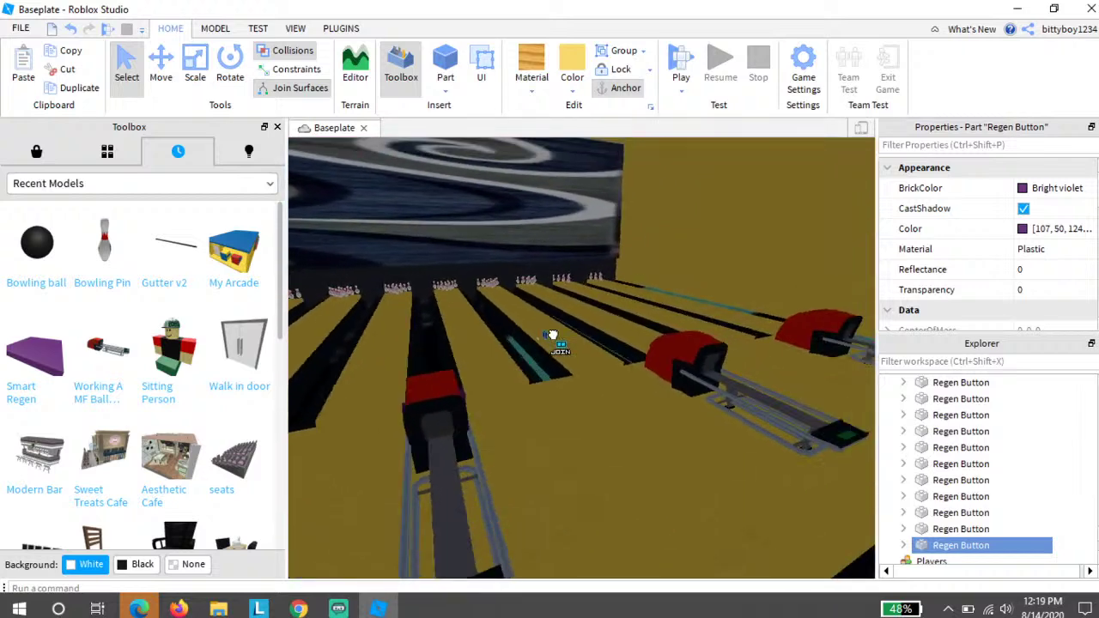
pyautogui.scroll(6, 552, 335)
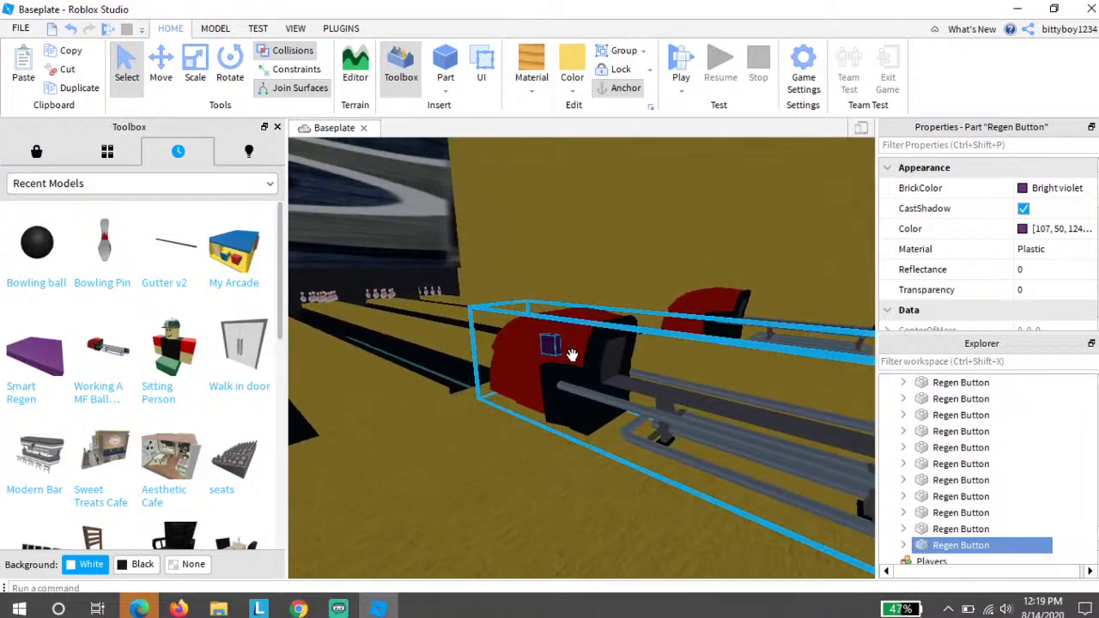
pyautogui.moveTo(566, 331); pyautogui.dragTo(567, 316, button='right')
pyautogui.click(498, 300)
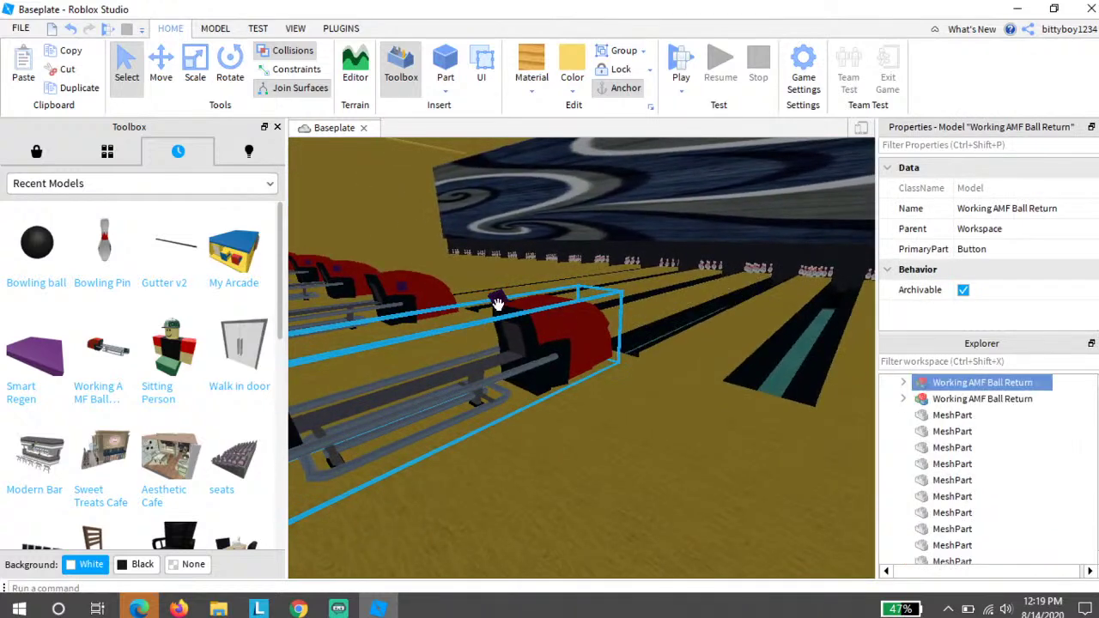
pyautogui.moveTo(498, 300); pyautogui.dragTo(530, 317)
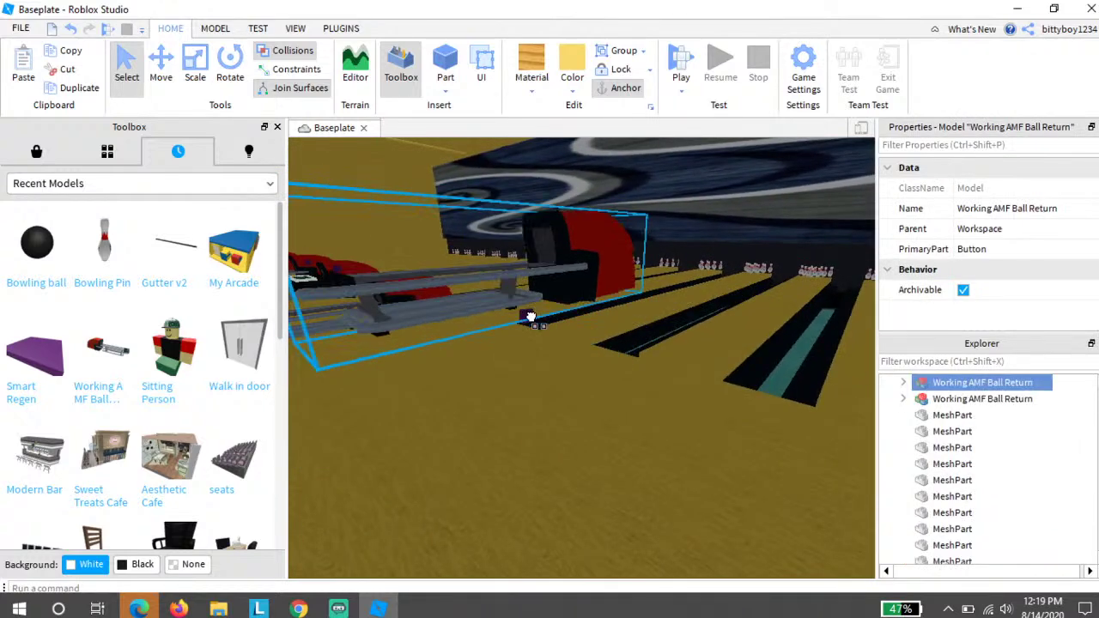
pyautogui.click(76, 30)
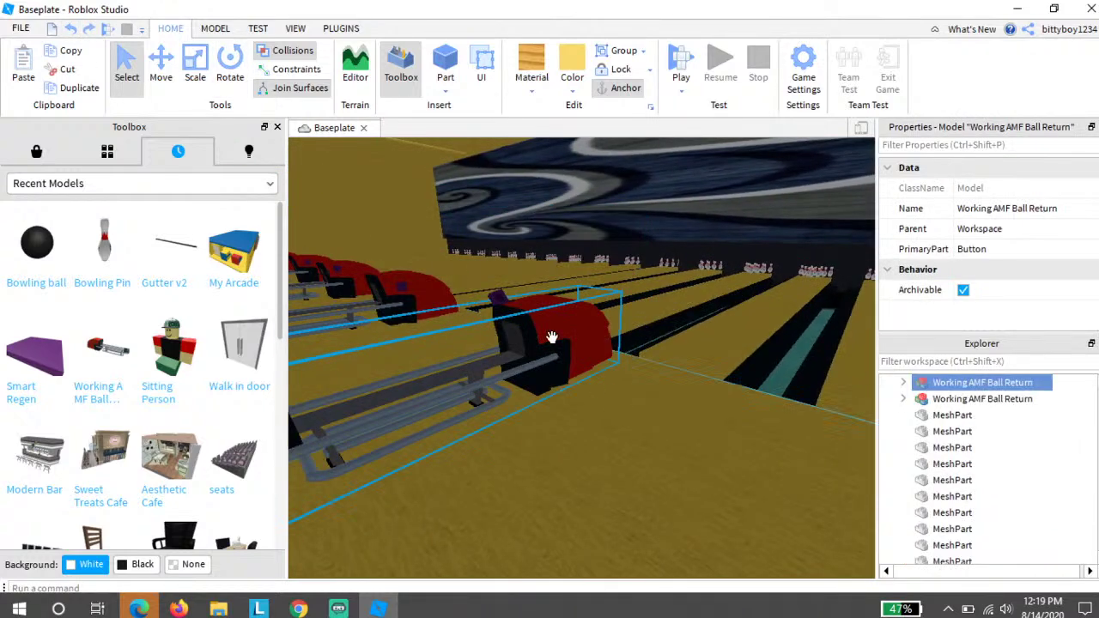
# Step: Attach a Regen Button to the second-to-last ball return's far side and another to the last ball return's near side
pyautogui.click(497, 299)
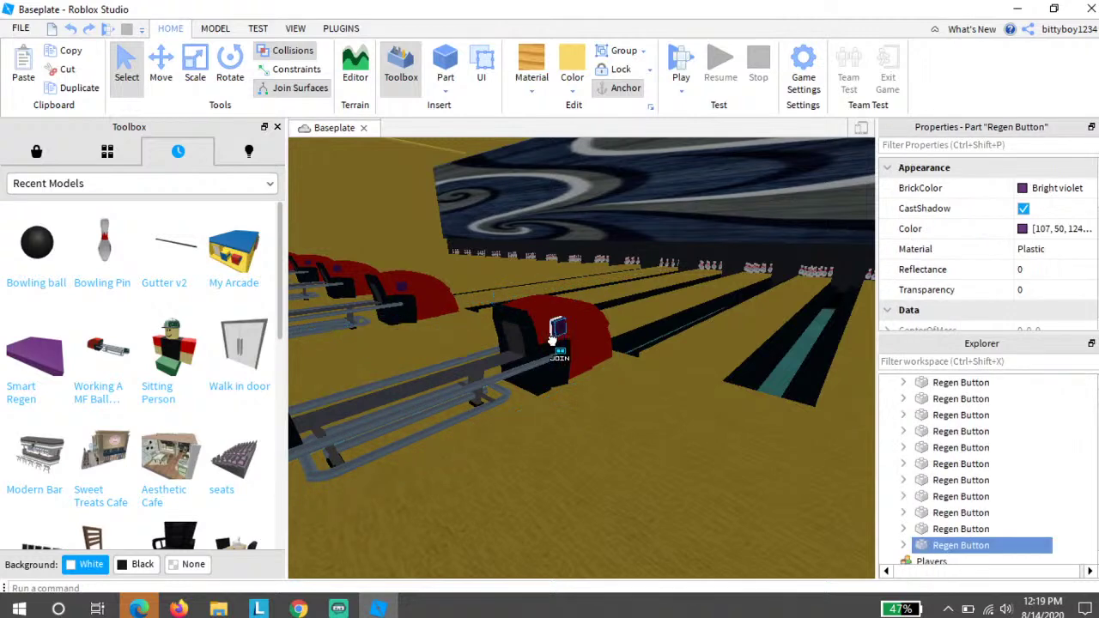
pyautogui.moveTo(598, 382); pyautogui.dragTo(658, 361, button='right')
pyautogui.click(707, 343)
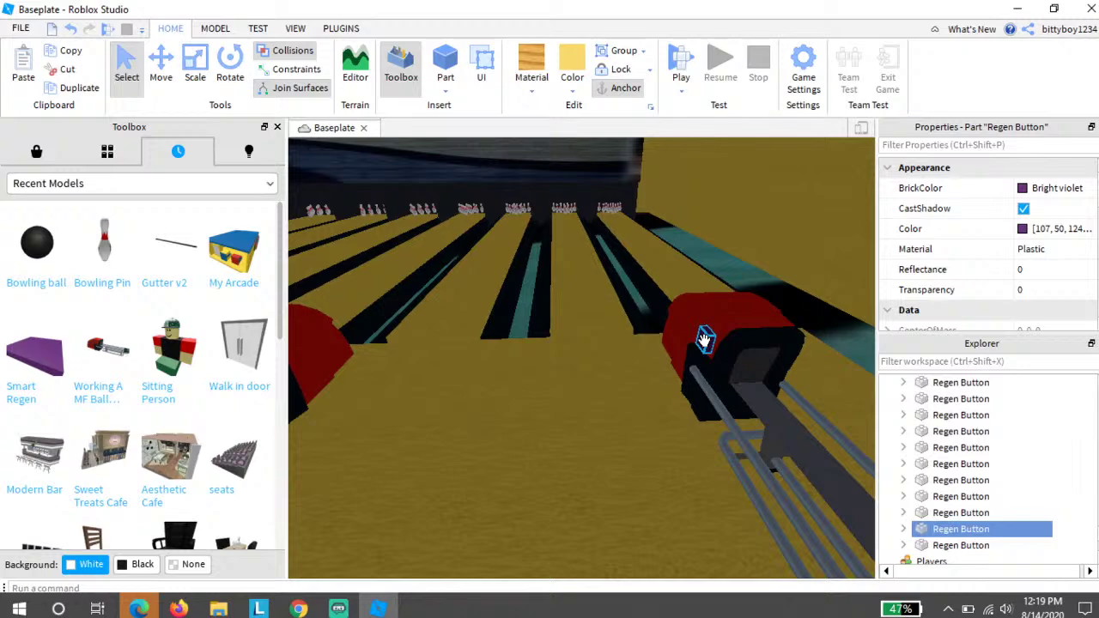
# Step: Group the Regen Button on the first ball return's wall-facing side with the first lane's pin set
pyautogui.moveTo(650, 397); pyautogui.dragTo(631, 434, button='right')
pyautogui.click(710, 498)
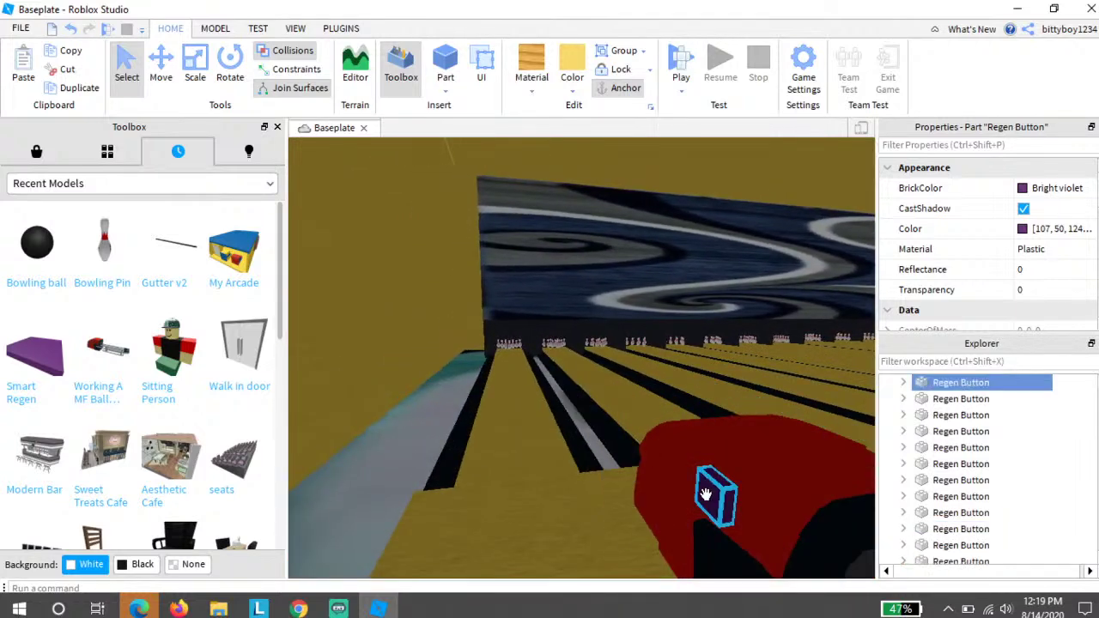
pyautogui.keyDown('ctrl'); pyautogui.click(509, 344); pyautogui.keyUp('ctrl')
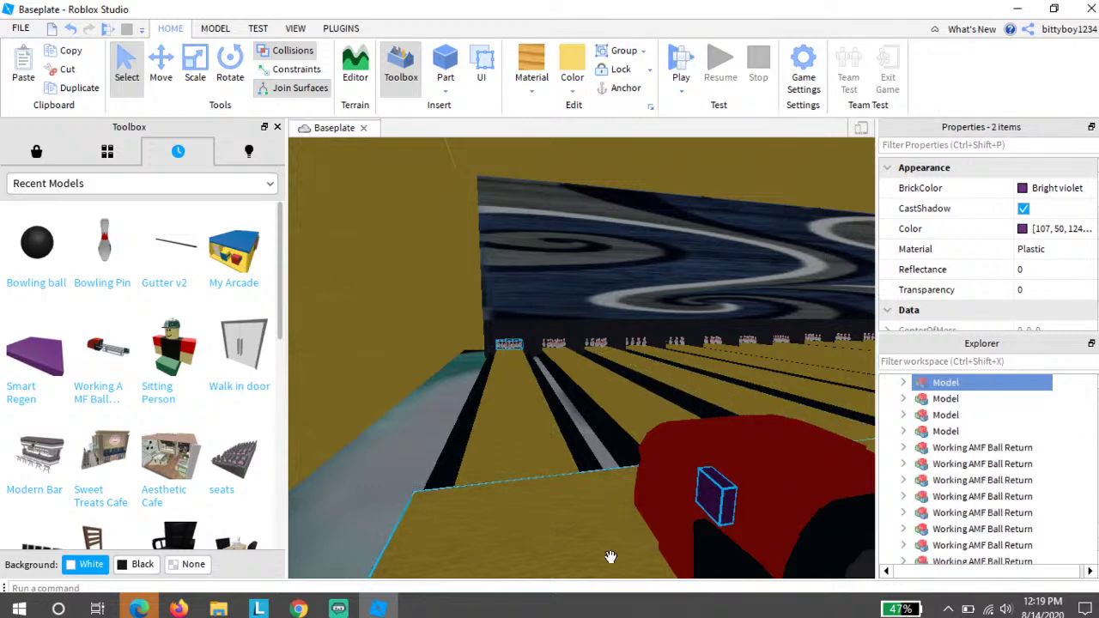
pyautogui.hotkey('ctrl', 'g')
# Step: Group the Regen Button on the first ball return's other side with the second lane's pin set
pyautogui.press('d')
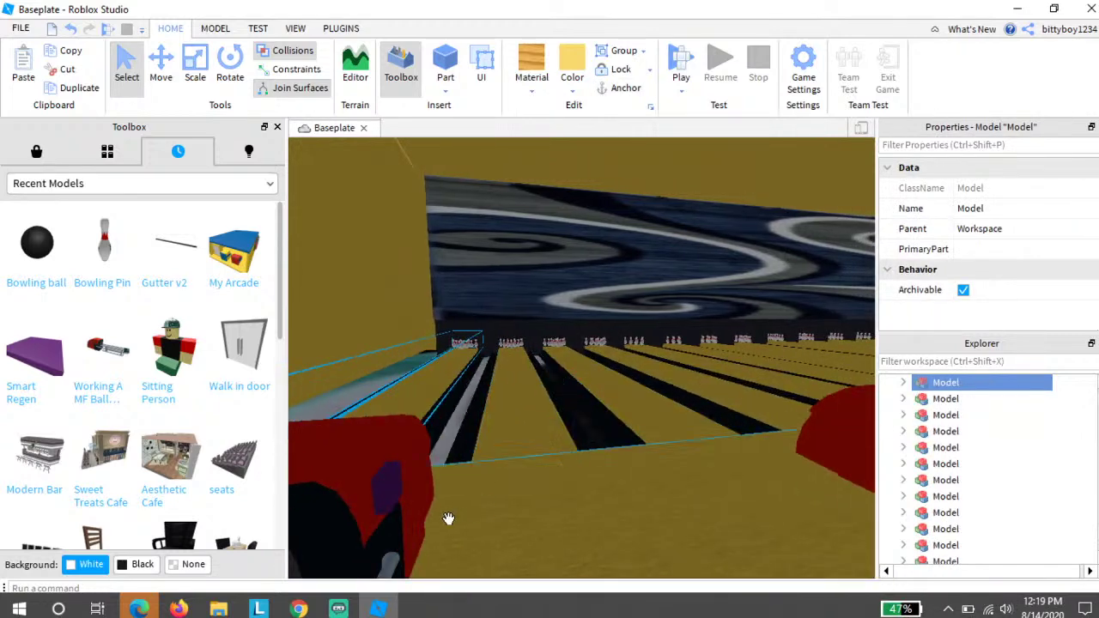
pyautogui.click(388, 486)
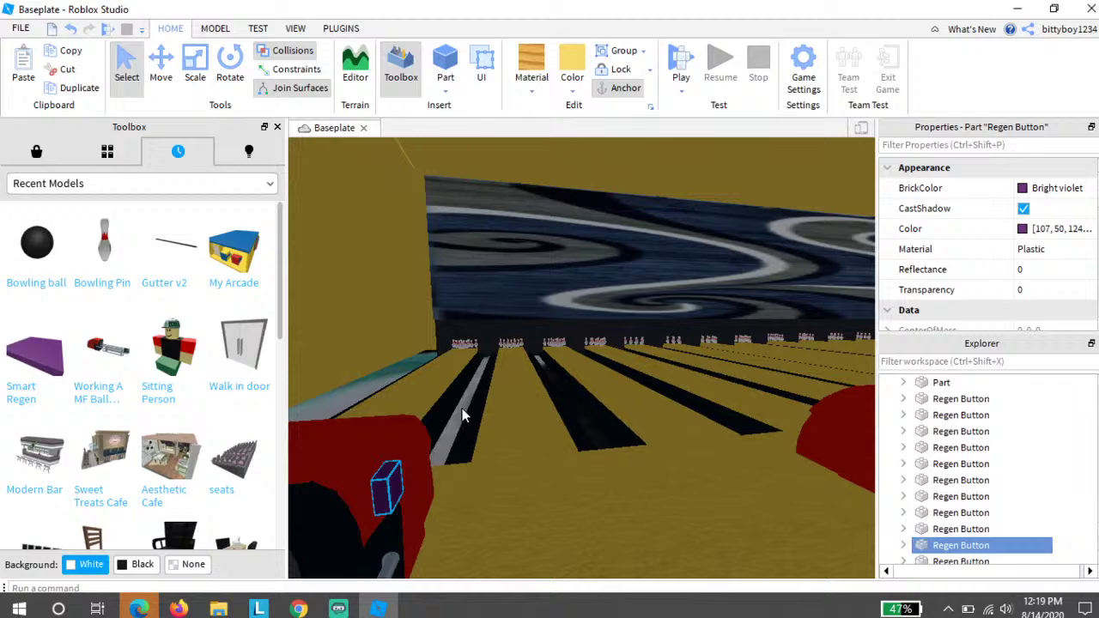
pyautogui.keyDown('ctrl'); pyautogui.click(513, 343); pyautogui.keyUp('ctrl')
pyautogui.hotkey('ctrl', 'g')
# Step: Group the Regen Button on the second ball return's side facing the third lane with the third lane's pin set
pyautogui.press('d')
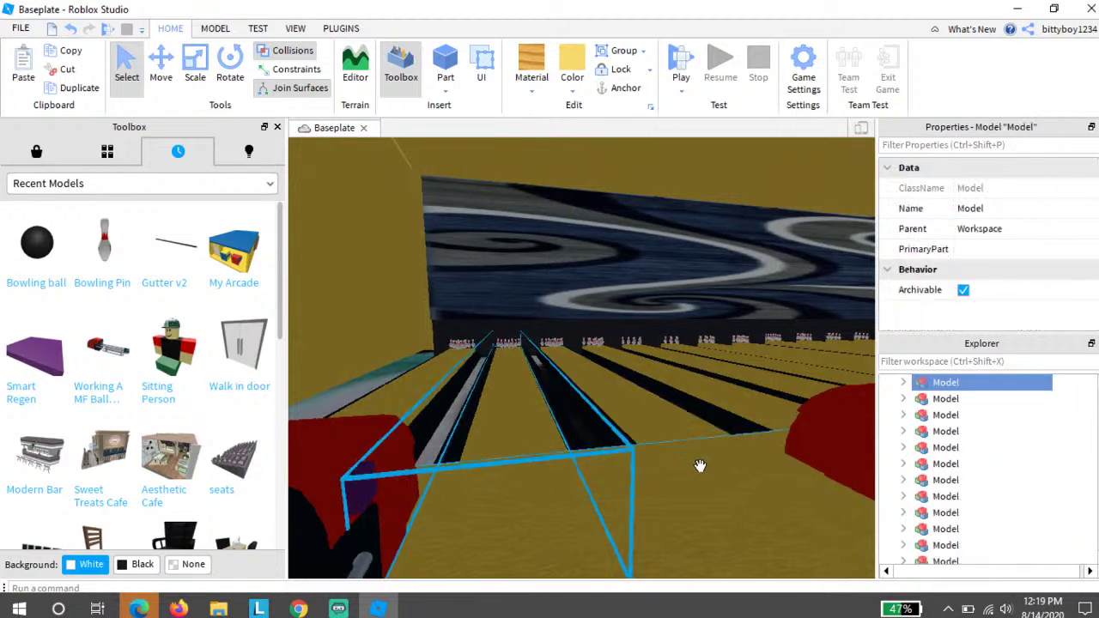
pyautogui.keyDown('alt'); pyautogui.click(685, 445); pyautogui.keyUp('alt')
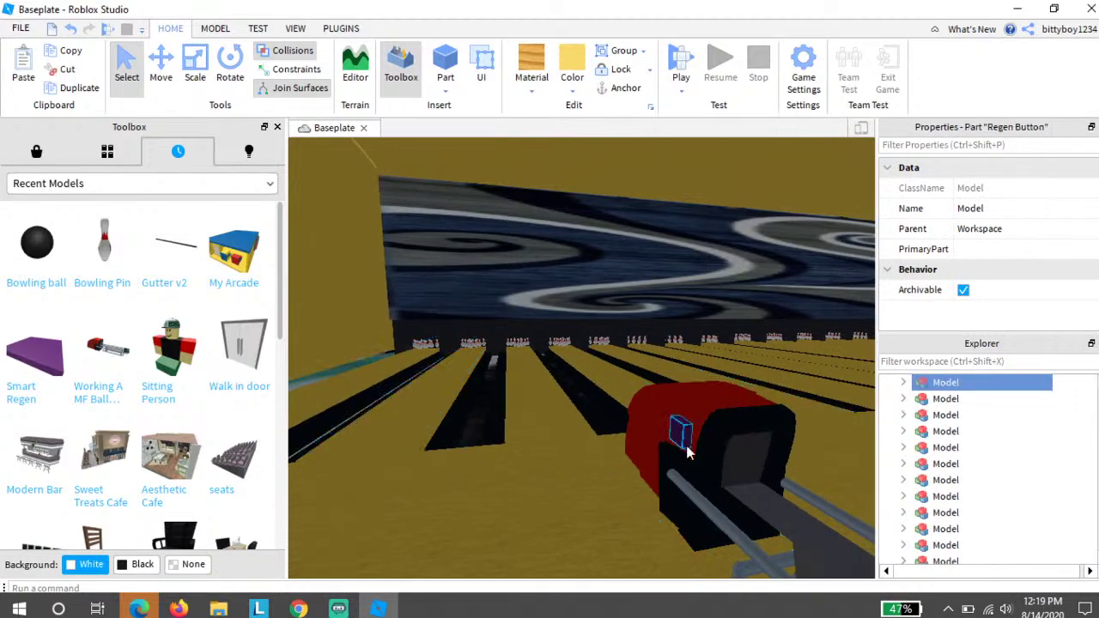
pyautogui.keyDown('ctrl'); pyautogui.click(518, 342); pyautogui.keyUp('ctrl')
pyautogui.hotkey('ctrl', 'g')
# Step: Group the Regen Button on the second ball return's other side with the fourth lane's pin set
pyautogui.press('d')
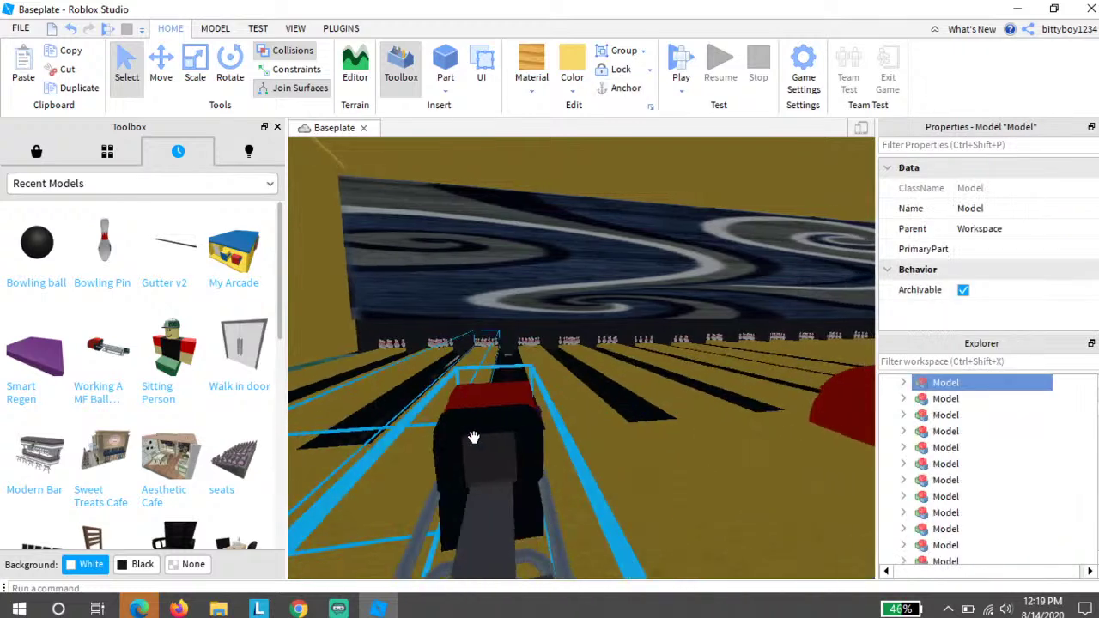
pyautogui.keyDown('alt'); pyautogui.click(372, 421); pyautogui.keyUp('alt')
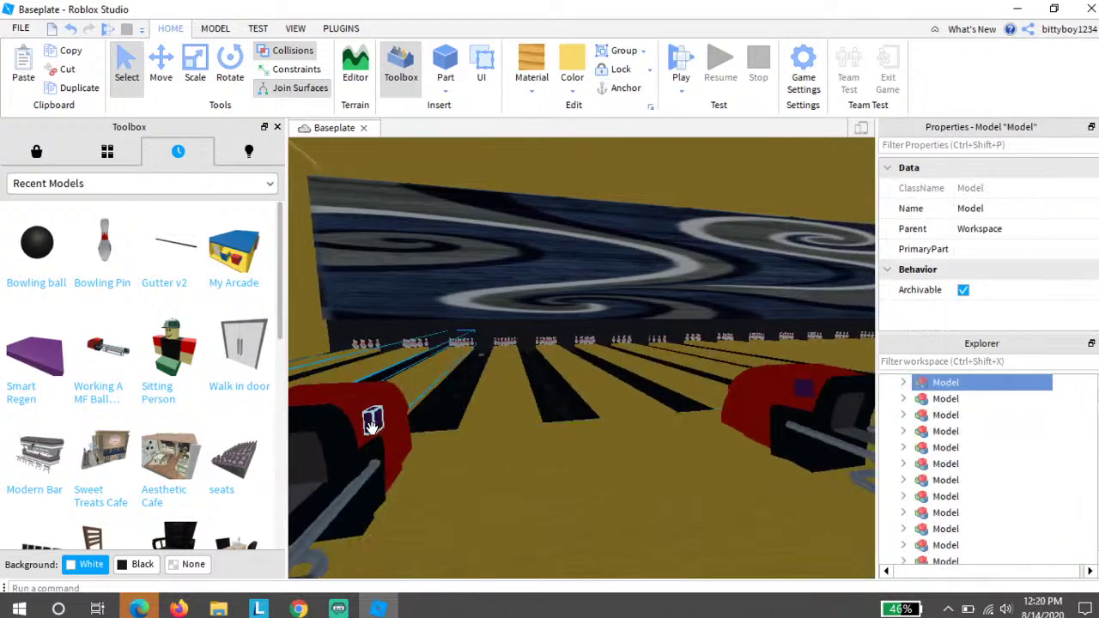
pyautogui.click(509, 351)
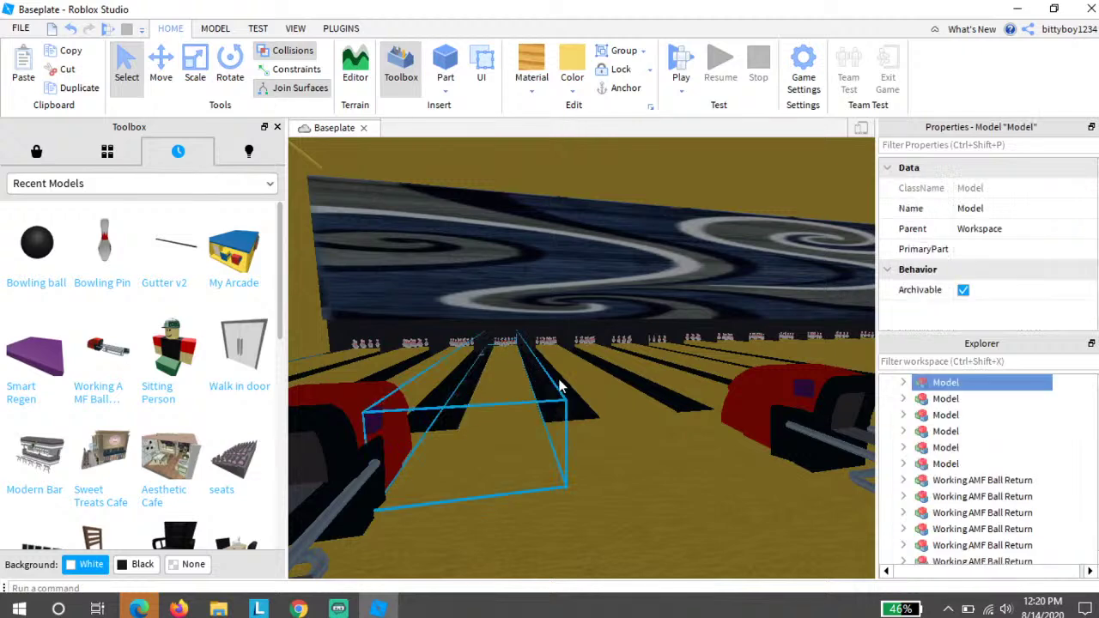
# Step: Group the Regen Button on the third ball return's side facing the fifth lane with the fifth lane's pin set
pyautogui.scroll(-5, 684, 392)
pyautogui.scroll(5, 713, 400)
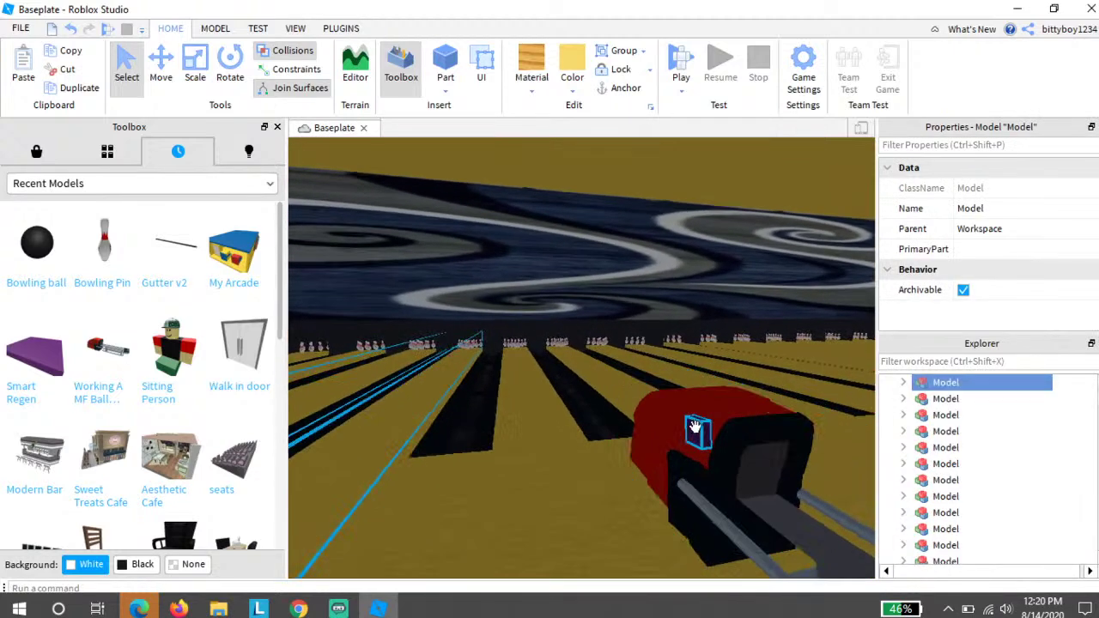
pyautogui.click(700, 441)
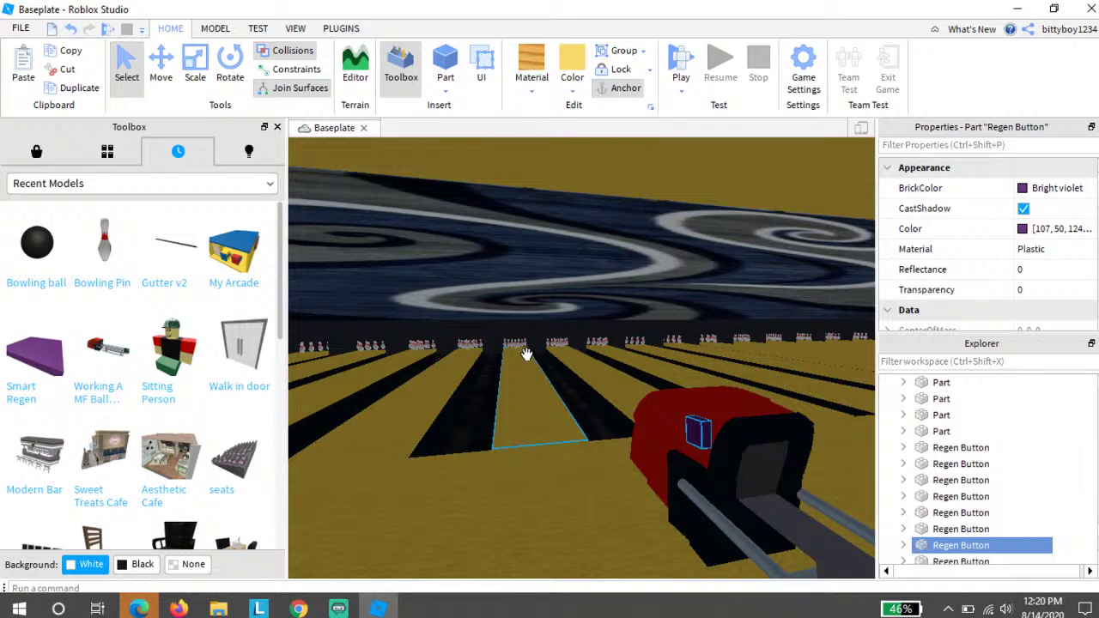
pyautogui.keyDown('ctrl'); pyautogui.click(513, 346); pyautogui.keyUp('ctrl')
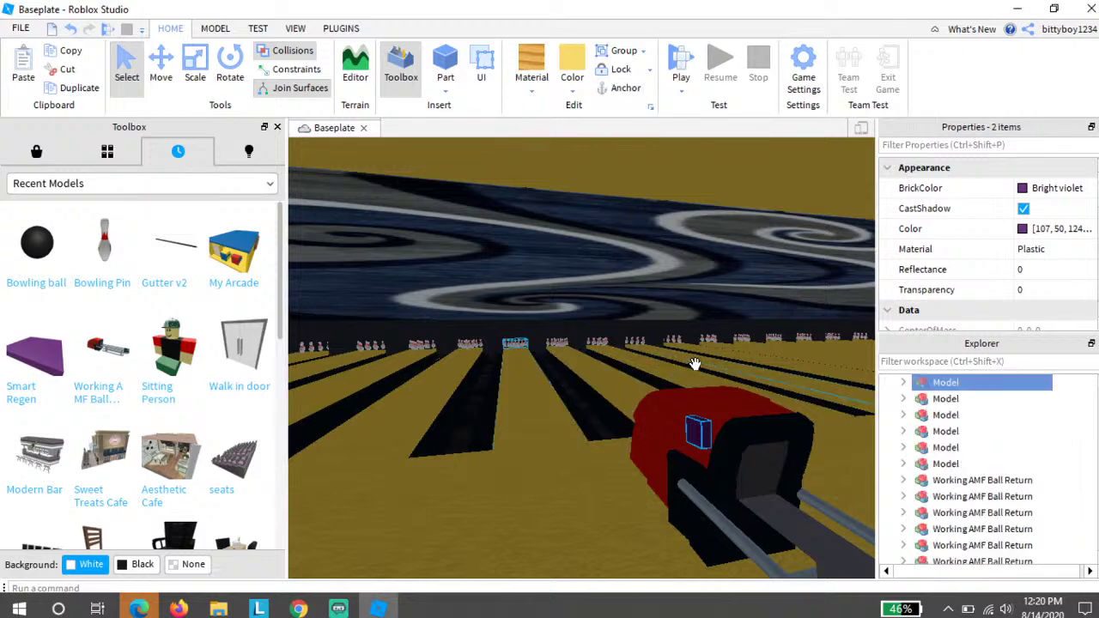
pyautogui.hotkey('ctrl', 'g')
# Step: Group the Regen Button on the third ball return's other side with the sixth lane's pin set
pyautogui.press('d')
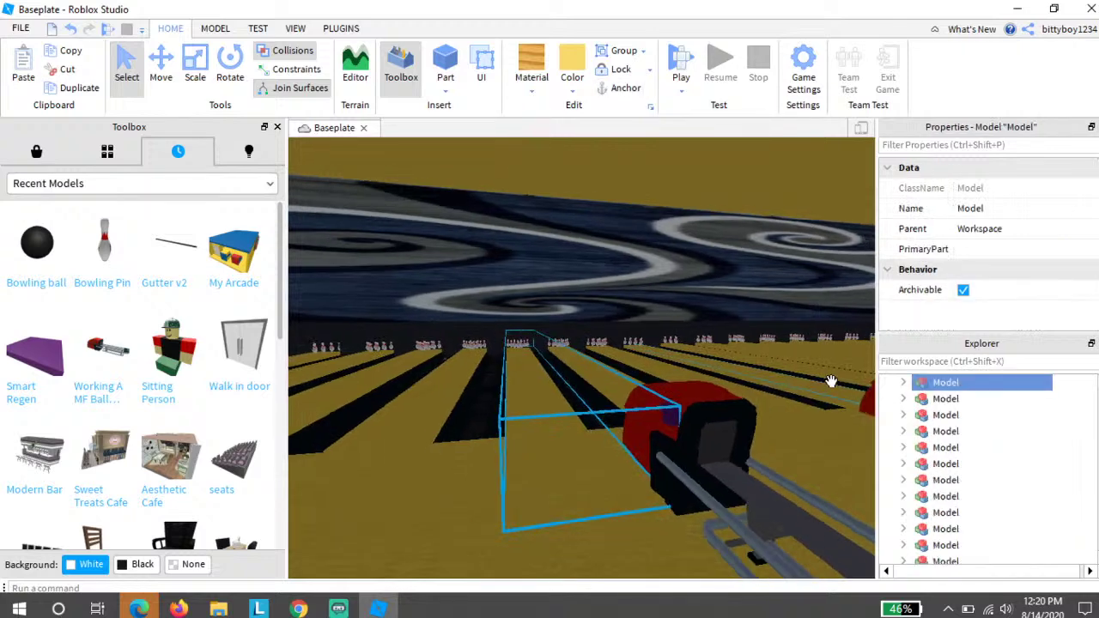
pyautogui.moveTo(830, 381); pyautogui.dragTo(765, 380, button='right')
pyautogui.click(573, 404)
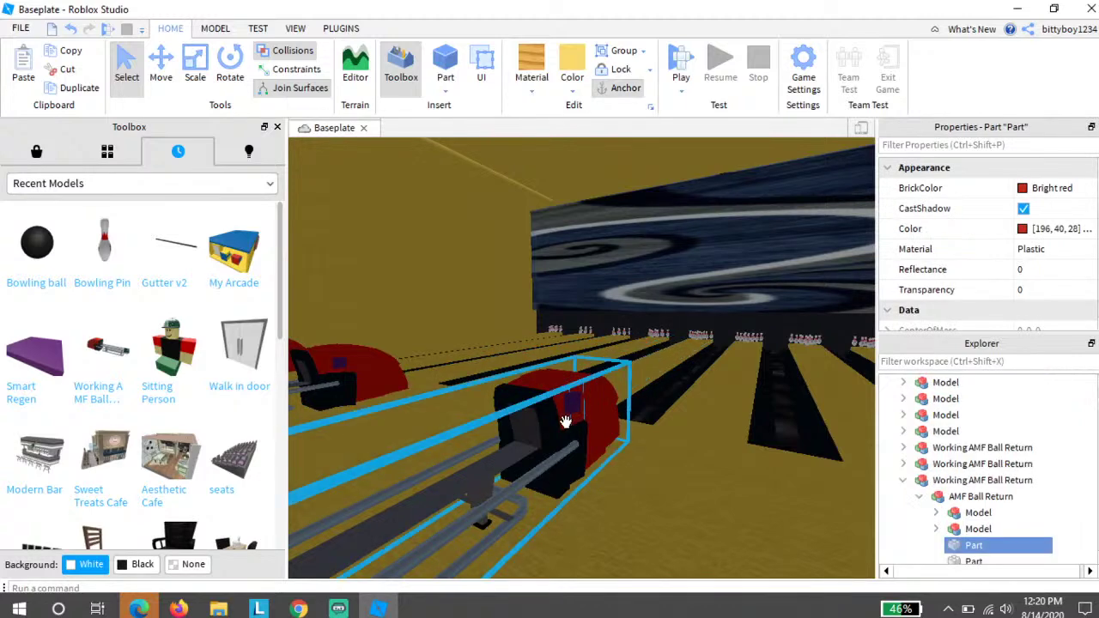
pyautogui.click(728, 346)
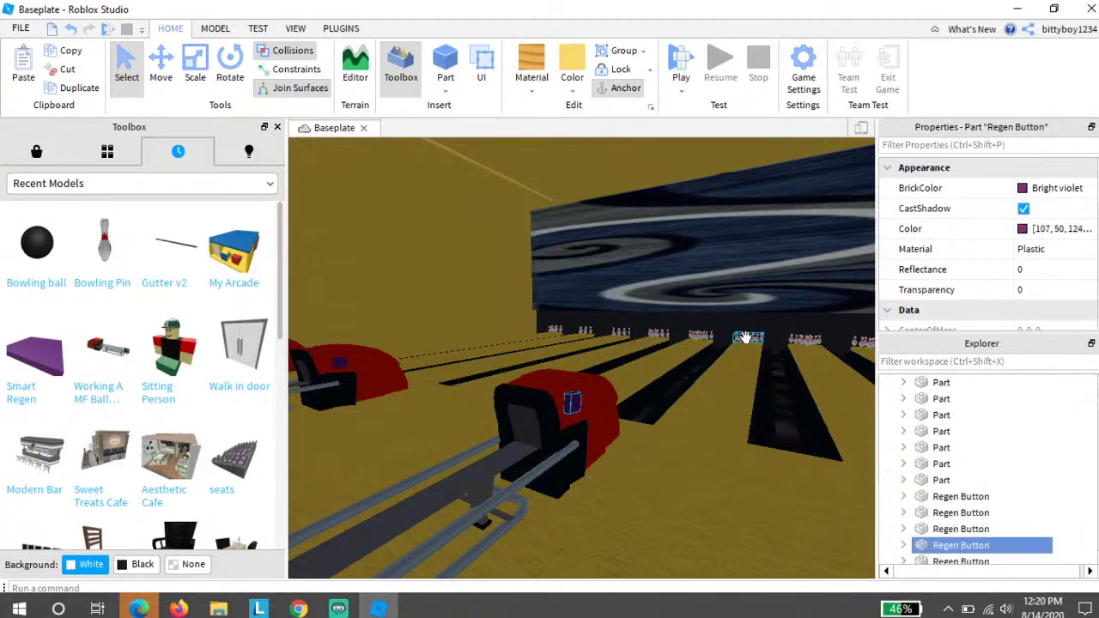
pyautogui.keyDown('ctrl'); pyautogui.click(745, 337); pyautogui.keyUp('ctrl')
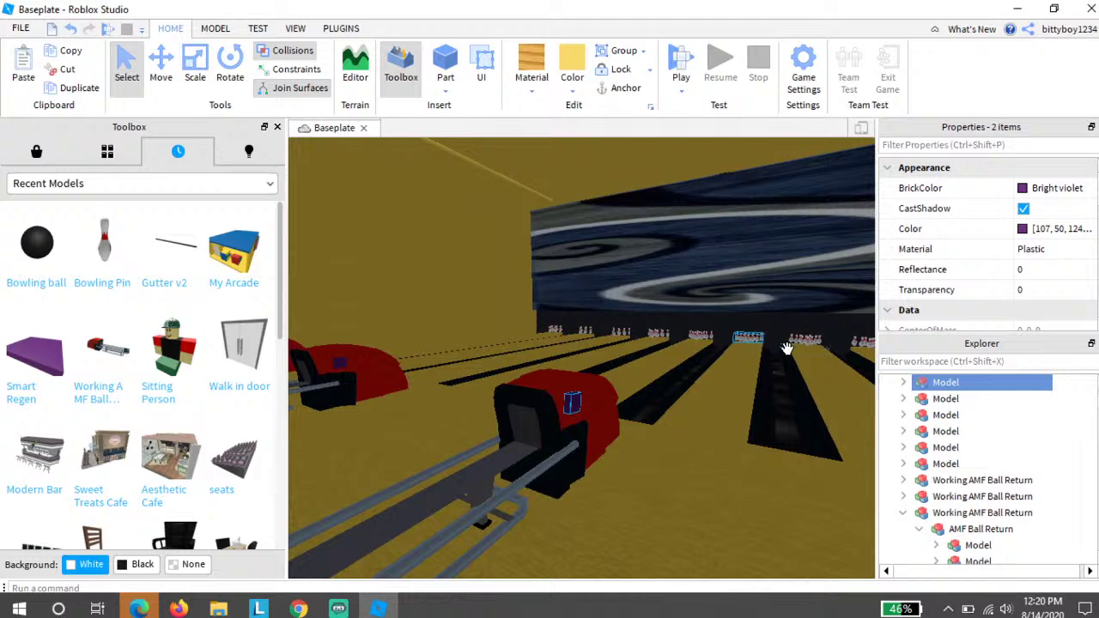
pyautogui.click(723, 397)
pyautogui.click(696, 451)
# Step: Group the Regen Button on the fourth ball return's side facing the seventh lane with the seventh lane's pin set
pyautogui.moveTo(695, 451); pyautogui.dragTo(707, 430, button='right')
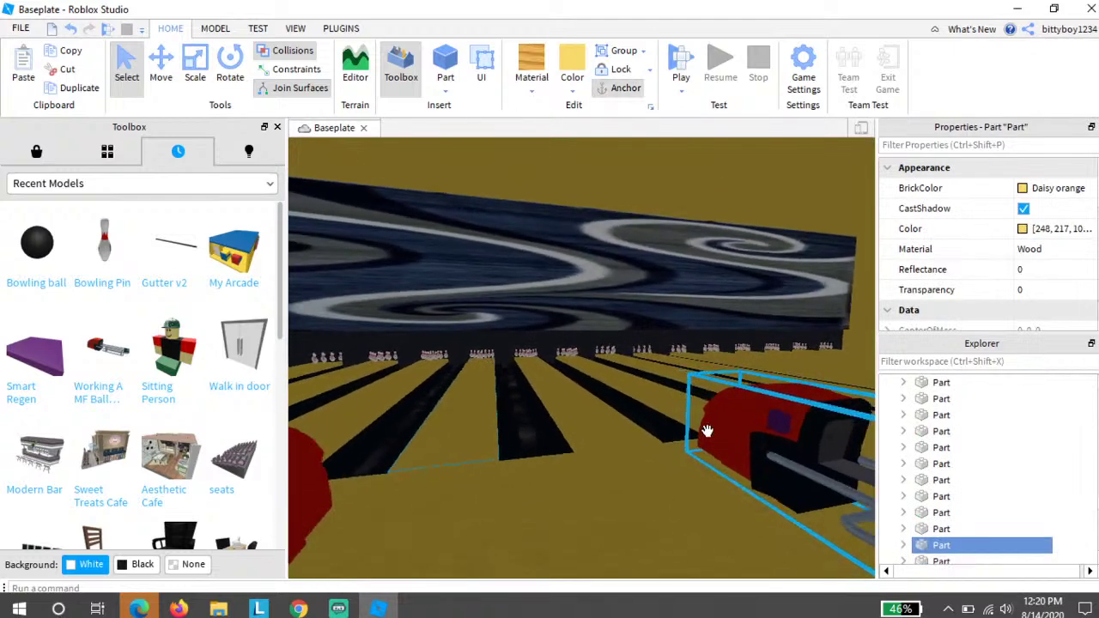
pyautogui.press('d')
pyautogui.doubleClick(698, 425)
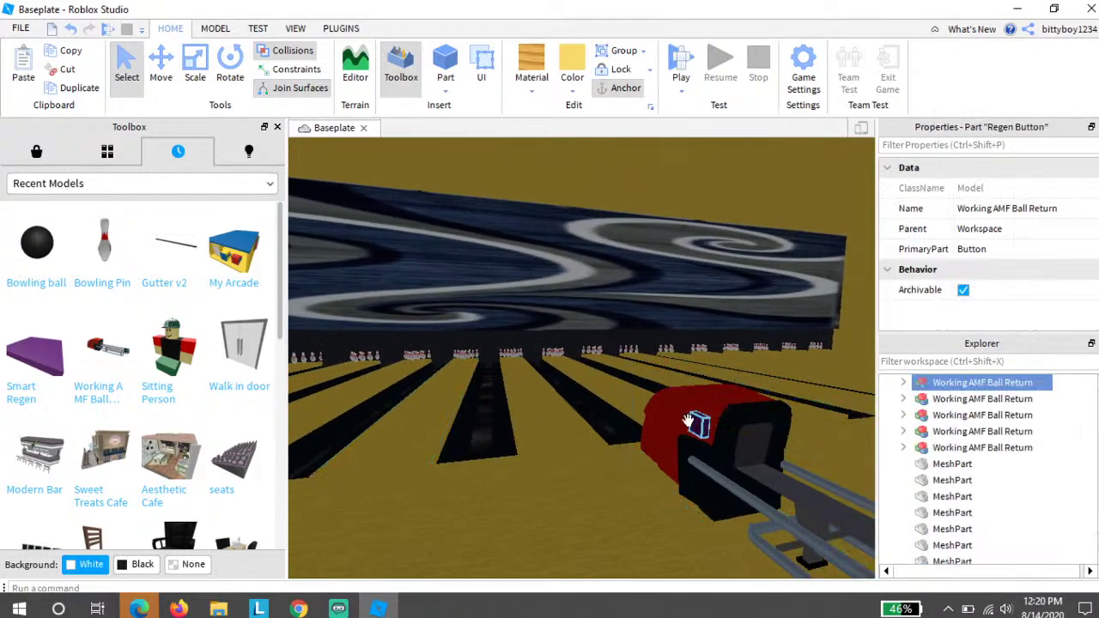
pyautogui.keyDown('ctrl'); pyautogui.click(515, 354); pyautogui.keyUp('ctrl')
pyautogui.hotkey('ctrl', 'g')
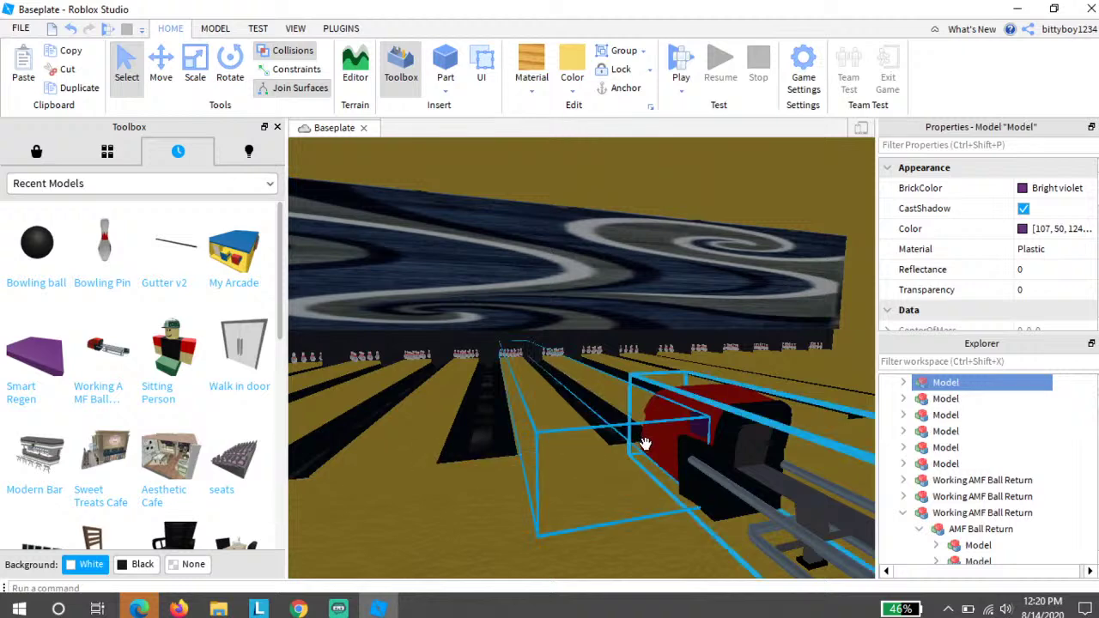
# Step: Try to group the fourth ball return's other Regen Button with the eighth lane's pin set, and undo the grouping
pyautogui.click(492, 548)
pyautogui.press('d')
pyautogui.moveTo(491, 542); pyautogui.dragTo(570, 549, button='right')
pyautogui.press('d')
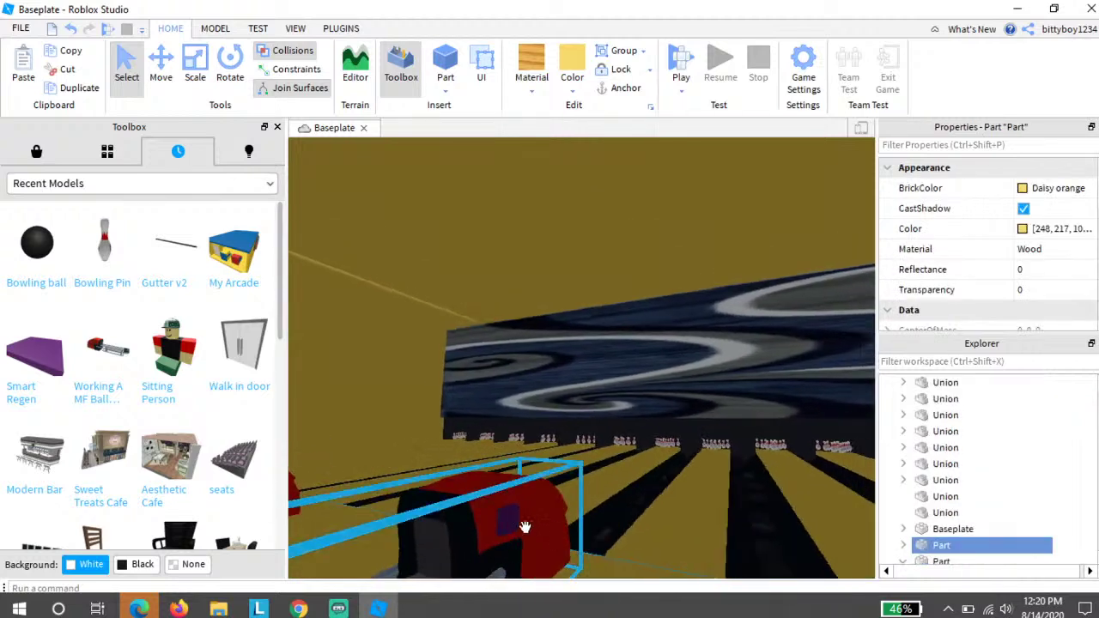
pyautogui.click(515, 520)
pyautogui.keyDown('ctrl'); pyautogui.click(717, 448); pyautogui.keyUp('ctrl')
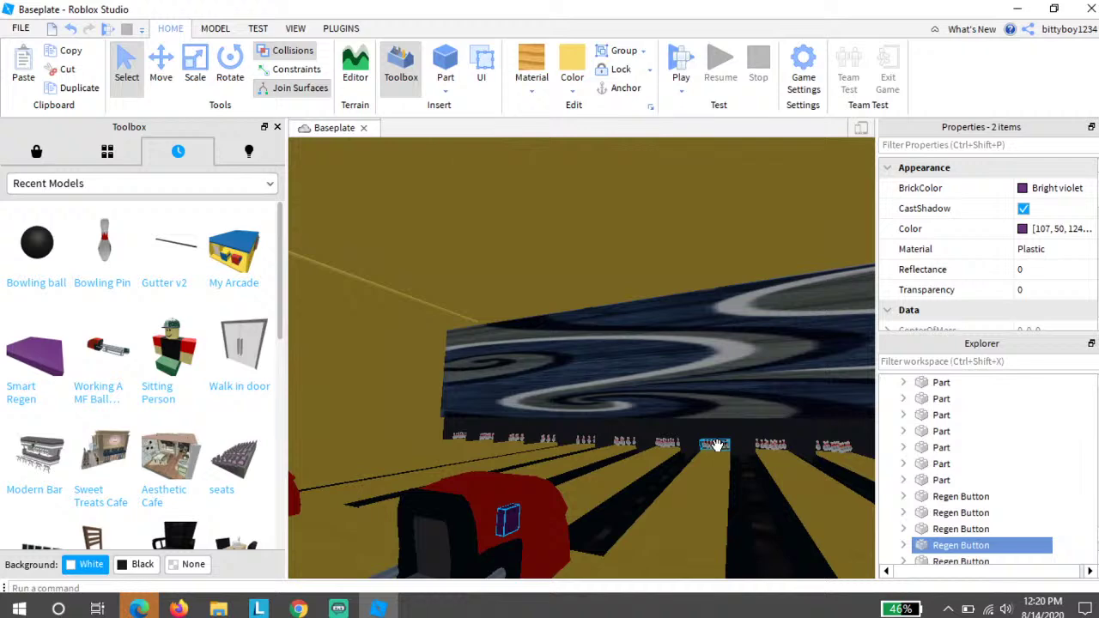
pyautogui.click(837, 425)
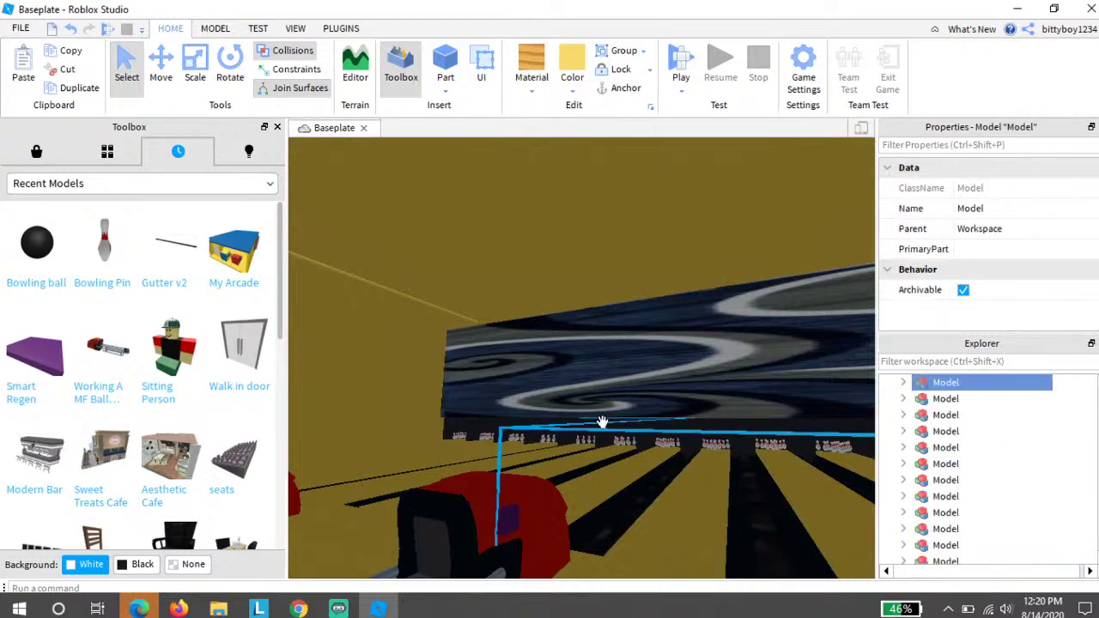
pyautogui.press('f')
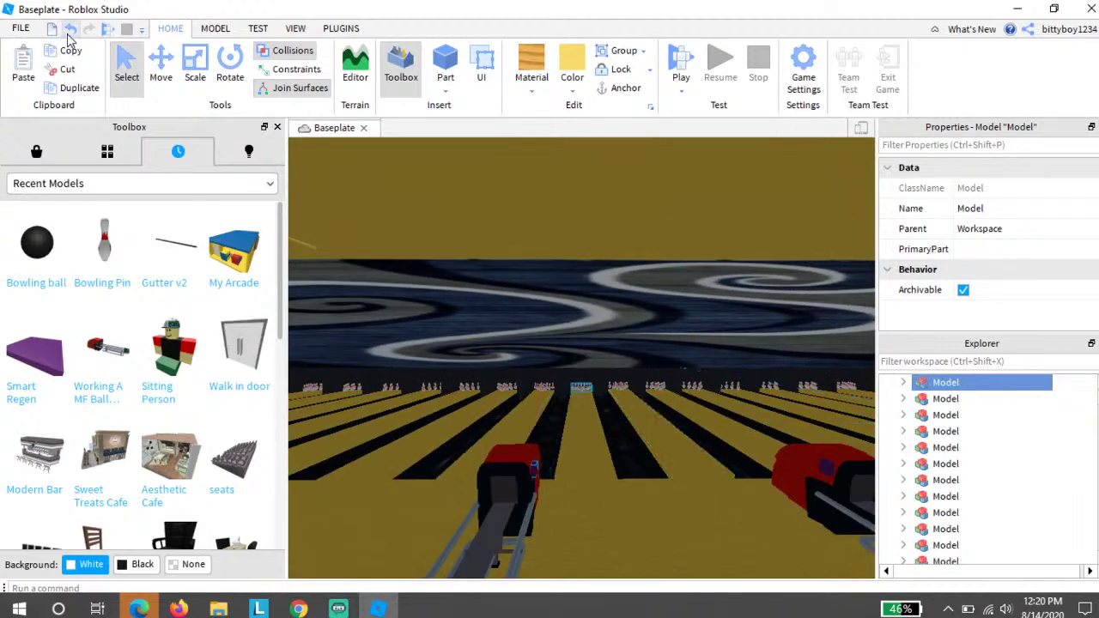
pyautogui.click(70, 31)
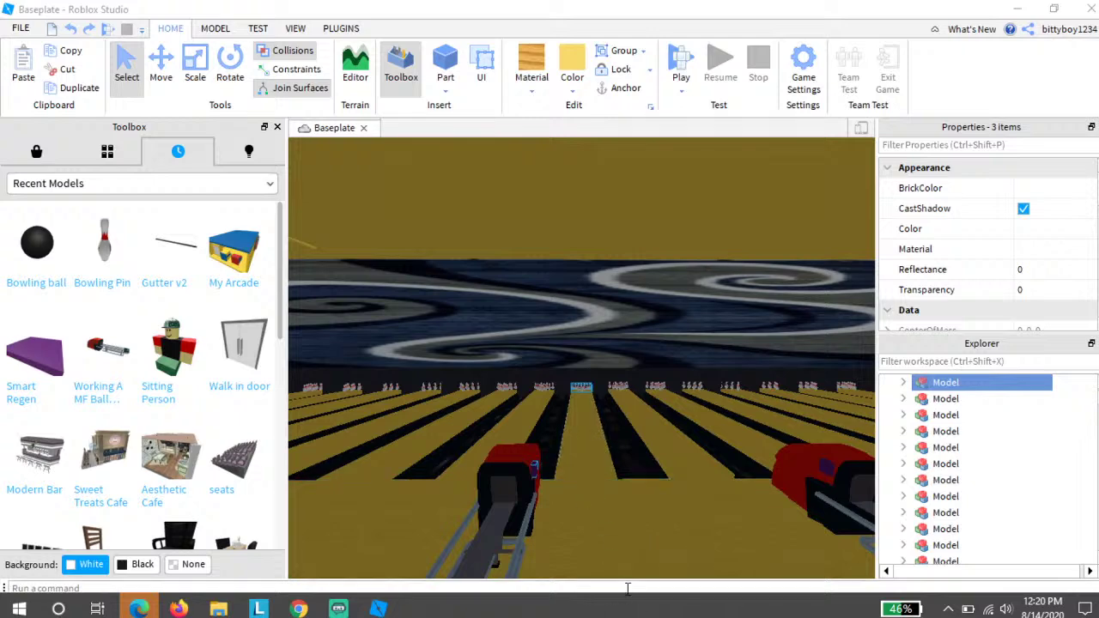
# Step: Group the Regen Button on the fourth ball return's other side with the eighth lane's pin set
pyautogui.click(597, 546)
pyautogui.press('w')
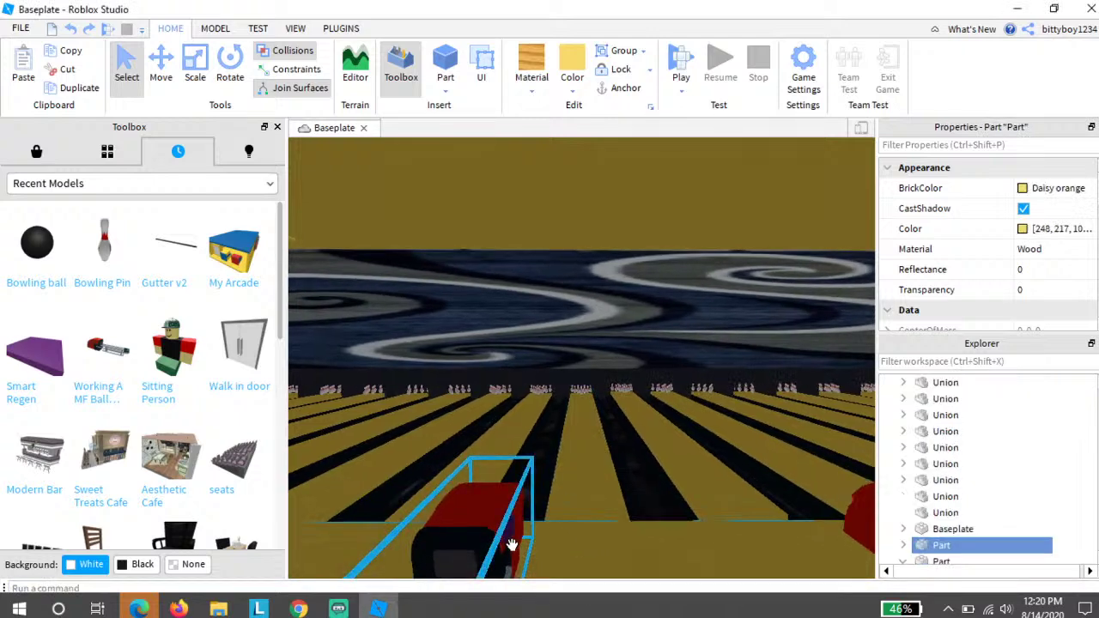
pyautogui.click(510, 543)
pyautogui.click(579, 500)
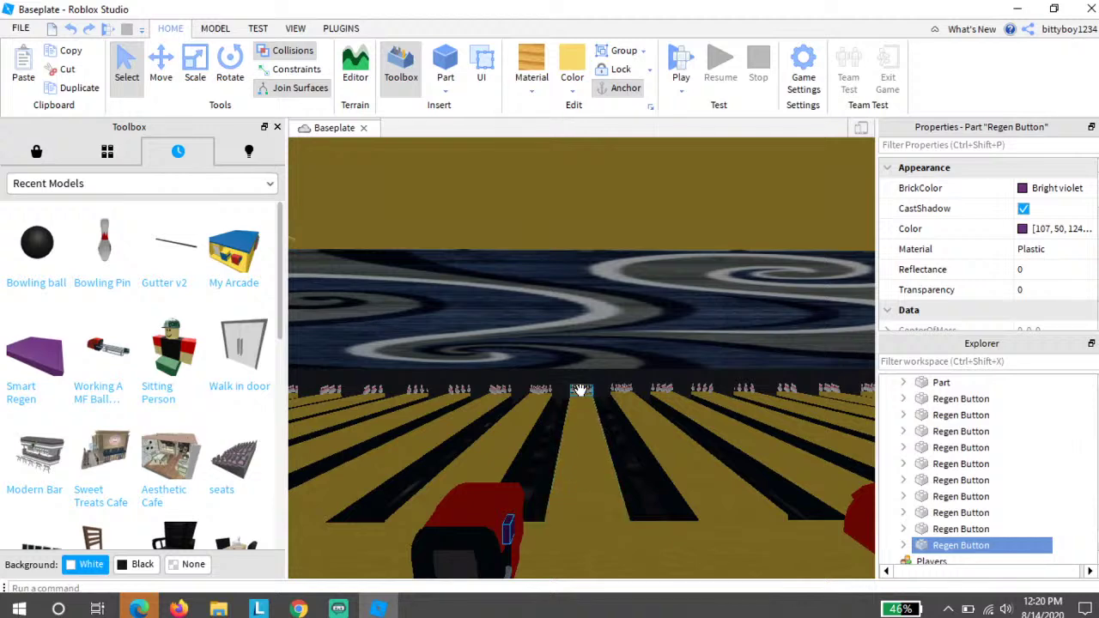
pyautogui.keyDown('ctrl'); pyautogui.click(611, 409); pyautogui.keyUp('ctrl')
pyautogui.click(624, 455)
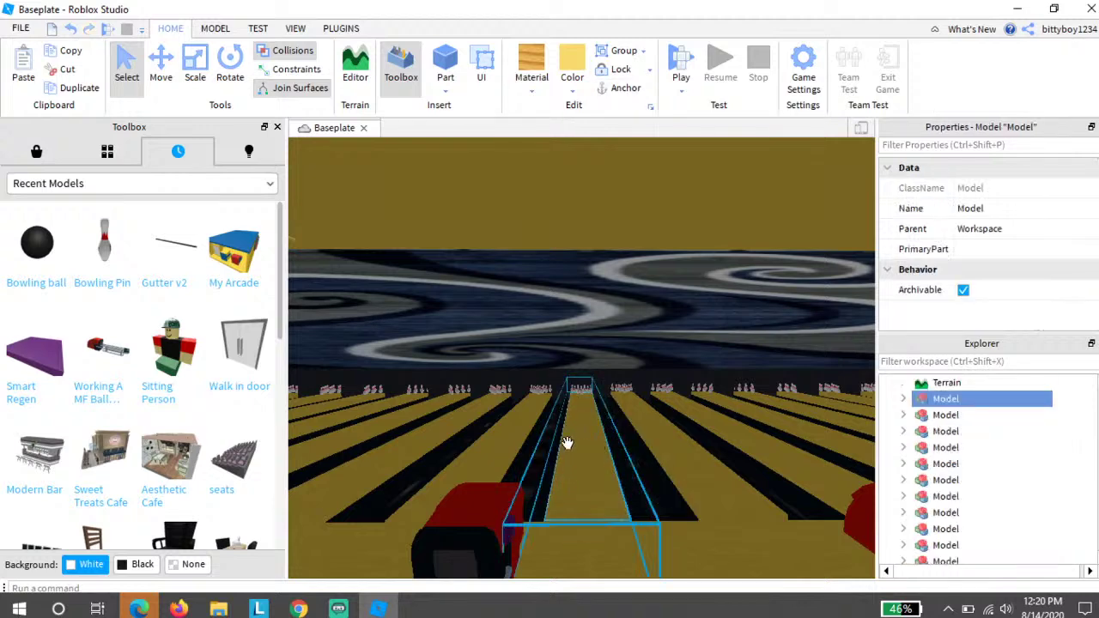
# Step: Group the Regen Button on the fifth ball return's side facing the ninth lane with the ninth lane's pin set
pyautogui.press('d')
pyautogui.moveTo(473, 456); pyautogui.dragTo(546, 508, button='right')
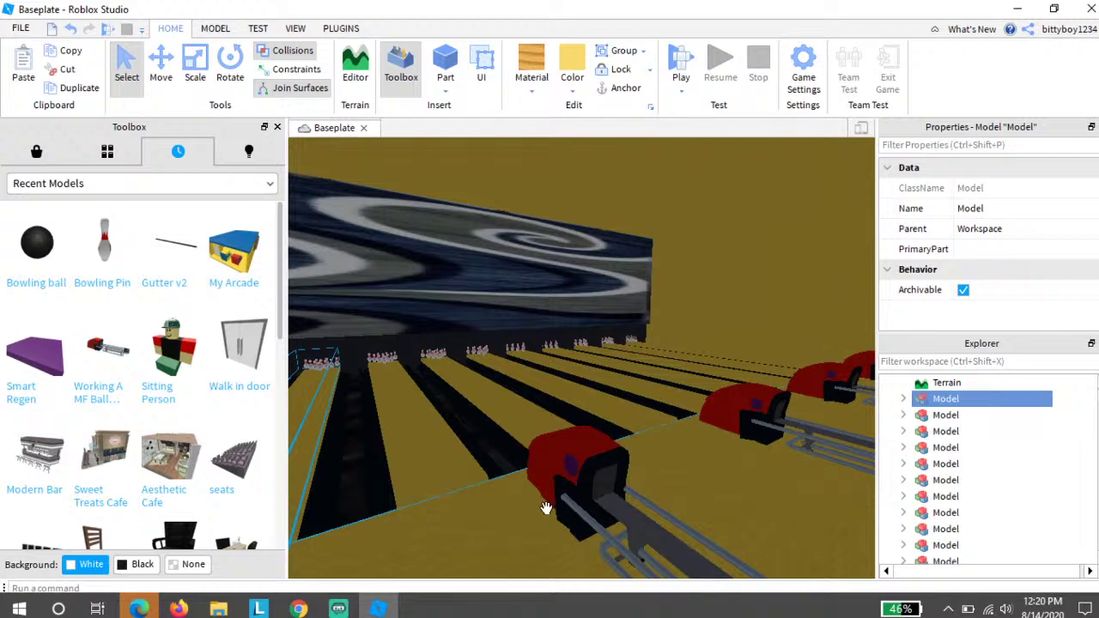
pyautogui.click(570, 466)
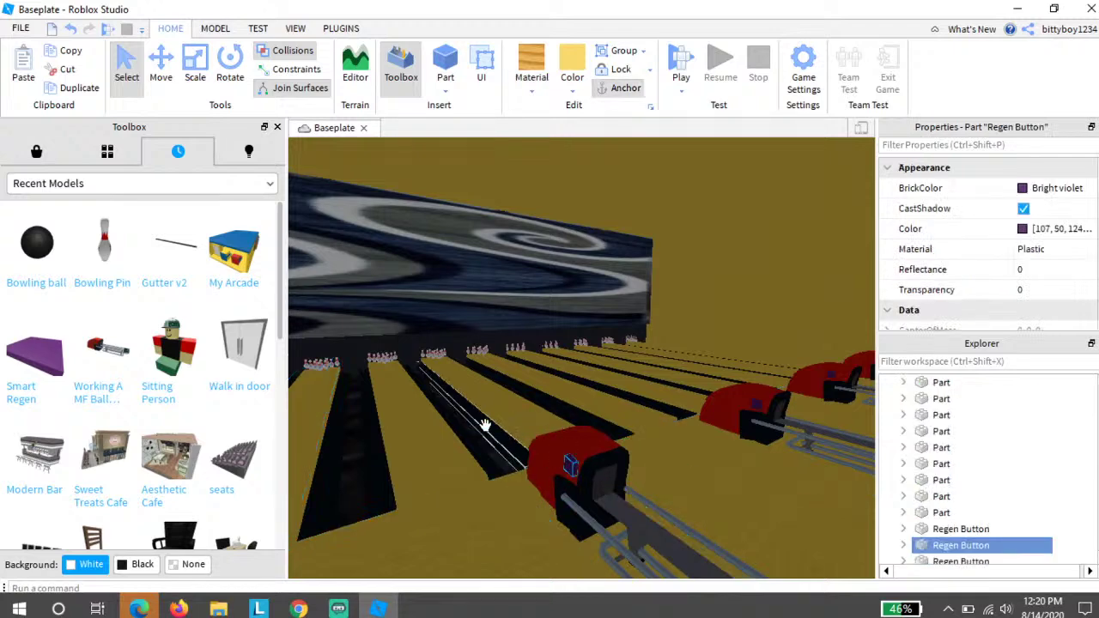
pyautogui.click(383, 358)
# Step: Group the Regen Button on the fifth ball return's other side with the tenth lane's pin set
pyautogui.moveTo(429, 437); pyautogui.dragTo(485, 463, button='right')
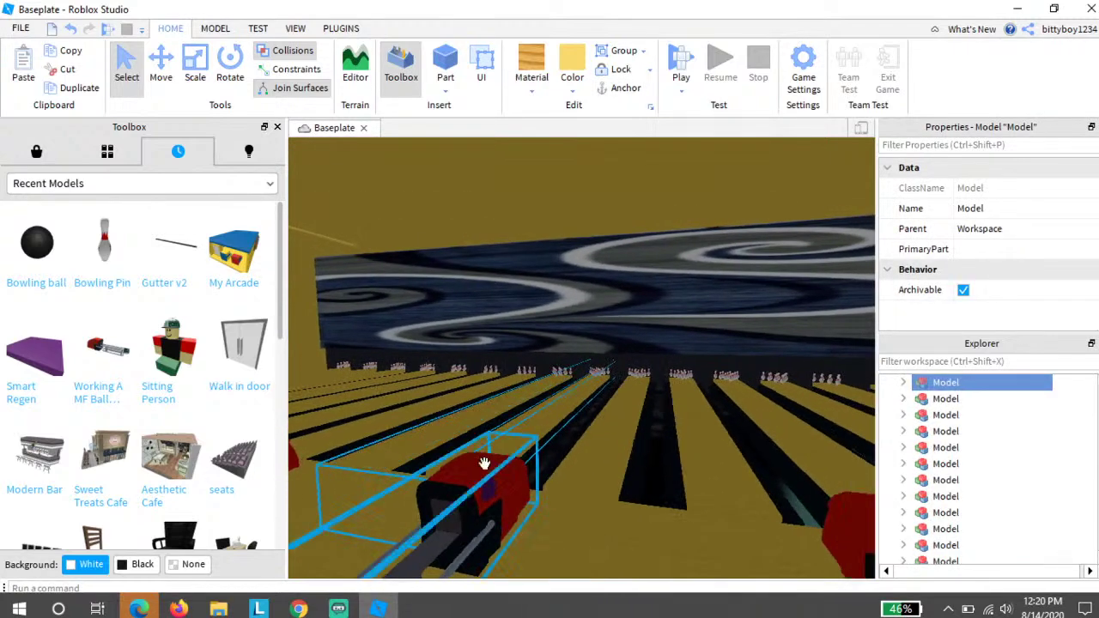
pyautogui.click(488, 488)
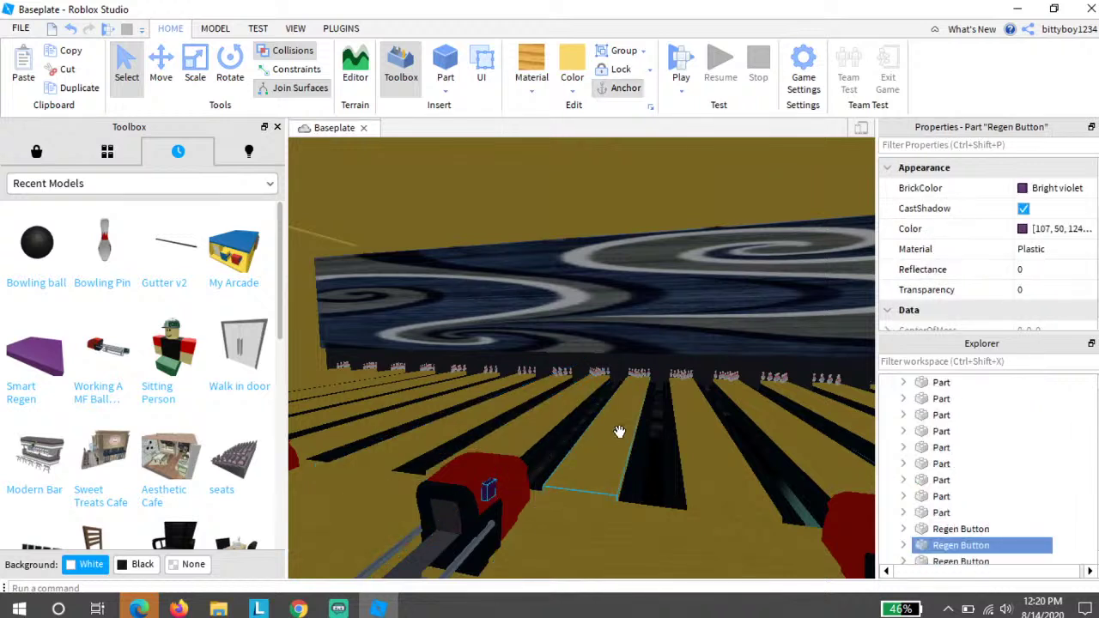
pyautogui.keyDown('ctrl'); pyautogui.click(639, 374); pyautogui.keyUp('ctrl')
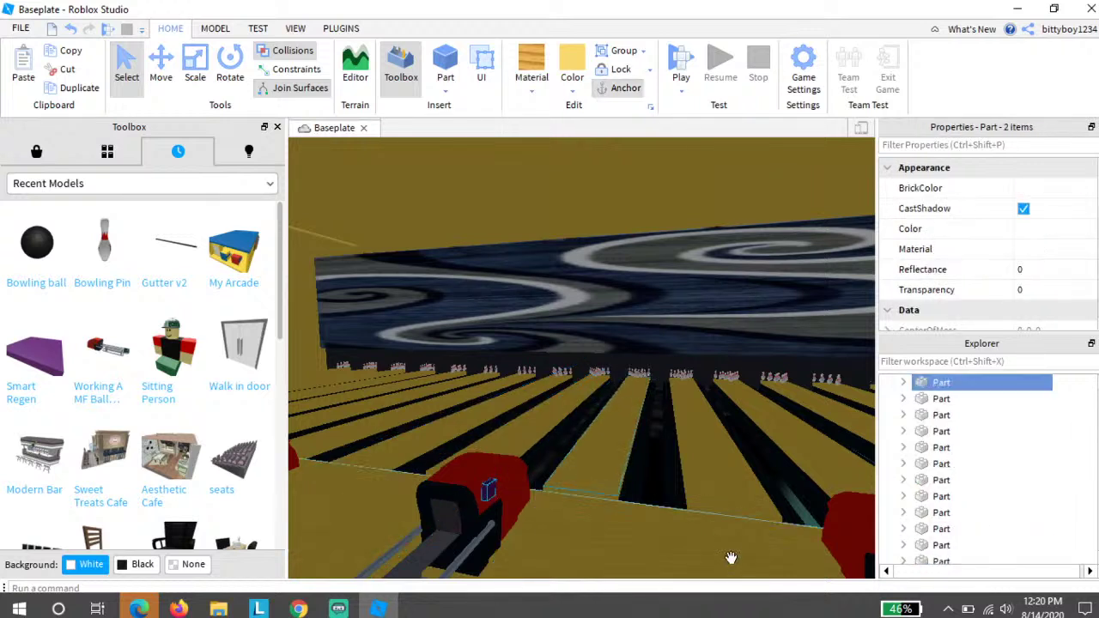
pyautogui.click(645, 372)
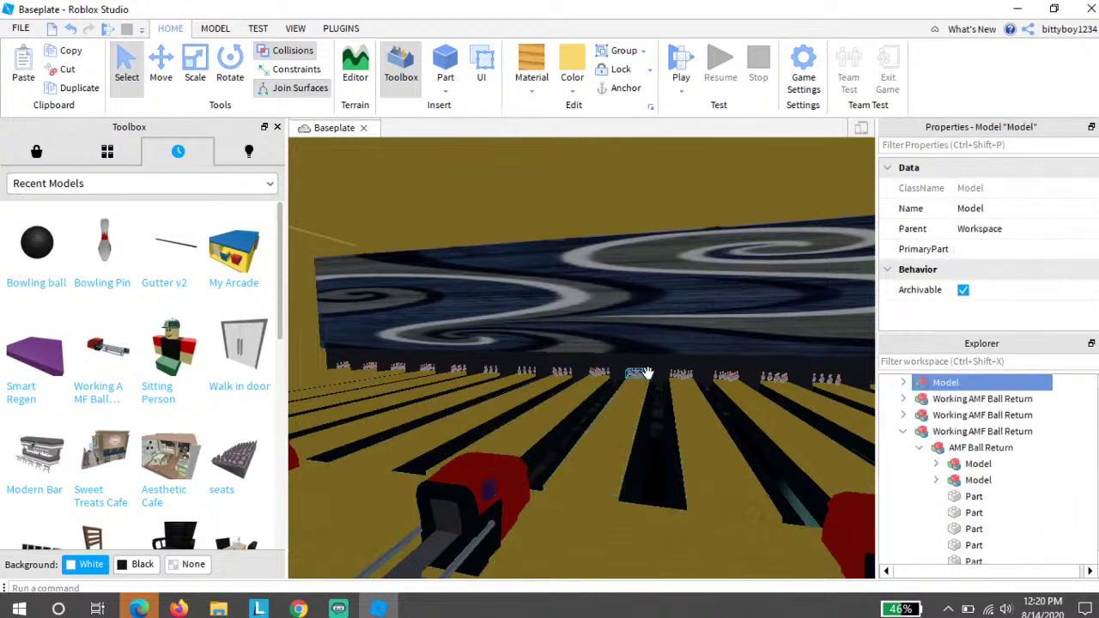
pyautogui.click(489, 489)
pyautogui.hotkey('ctrl', 'g')
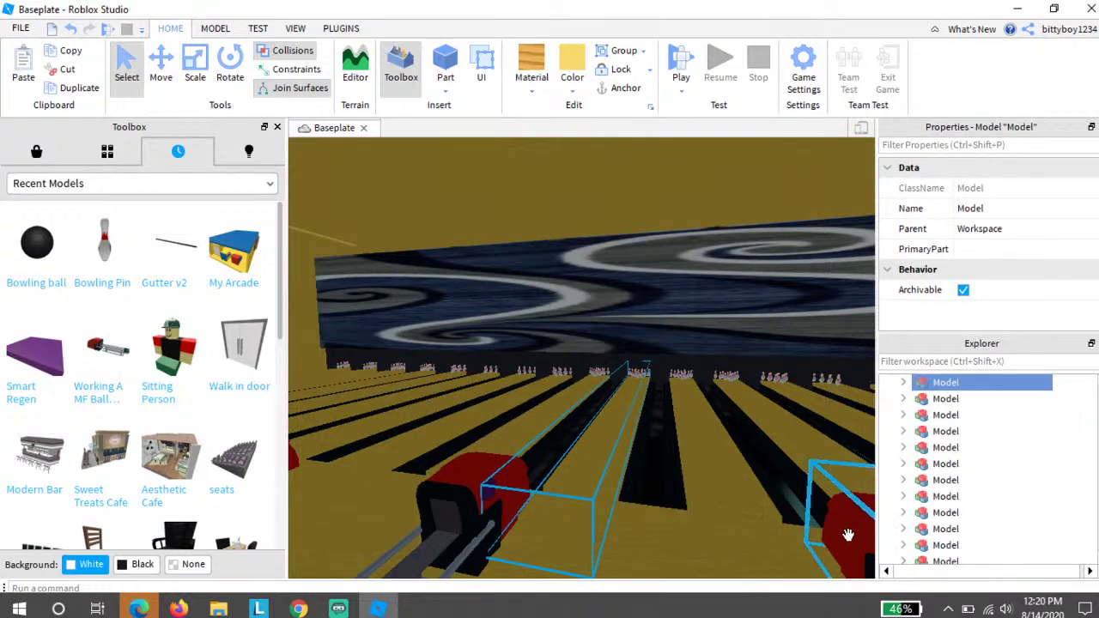
# Step: Group the Regen Button on the sixth ball return's side facing the eleventh lane with the eleventh lane's pin set
pyautogui.press('d')
pyautogui.press('s')
pyautogui.press('a')
pyautogui.click(797, 505)
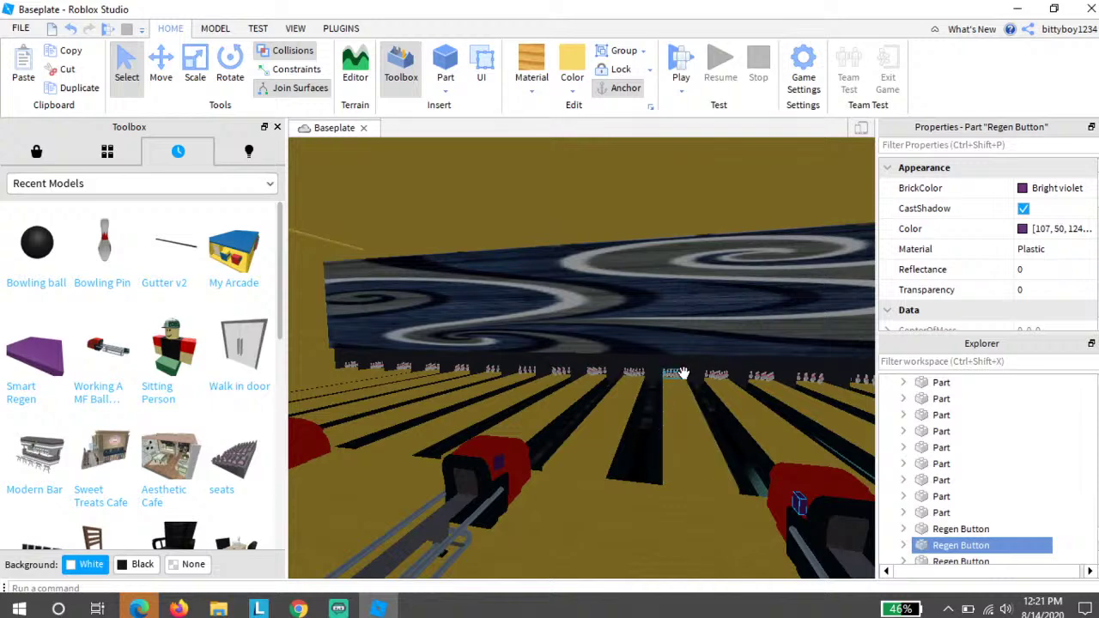
pyautogui.click(678, 374)
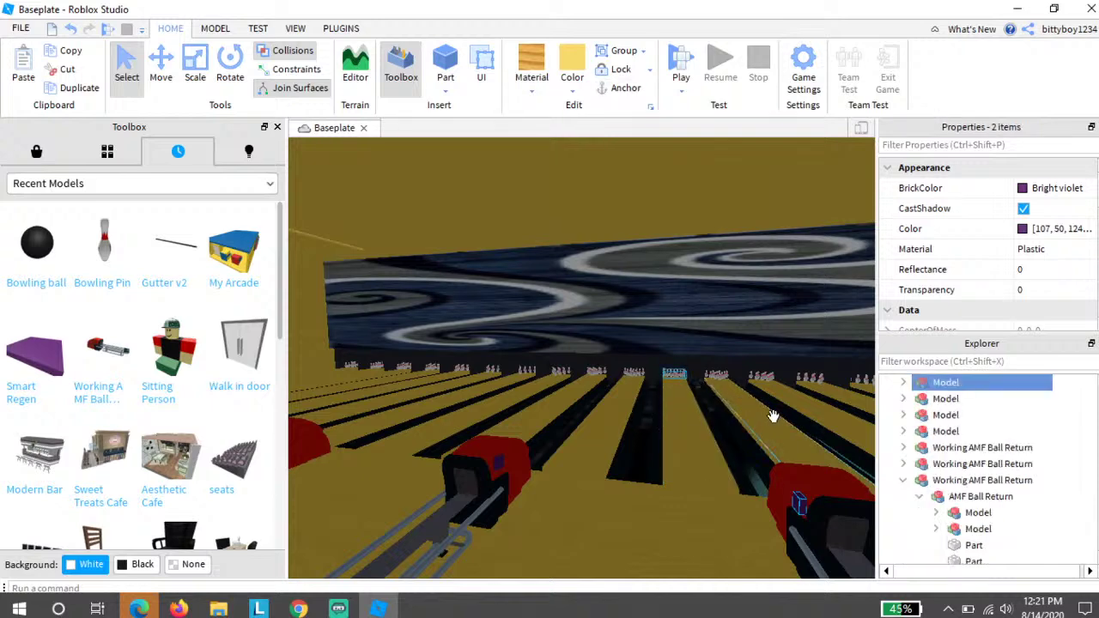
pyautogui.hotkey('ctrl', 'g')
# Step: Group the Regen Button on the sixth ball return's other side with the twelfth lane's pin set
pyautogui.press('d')
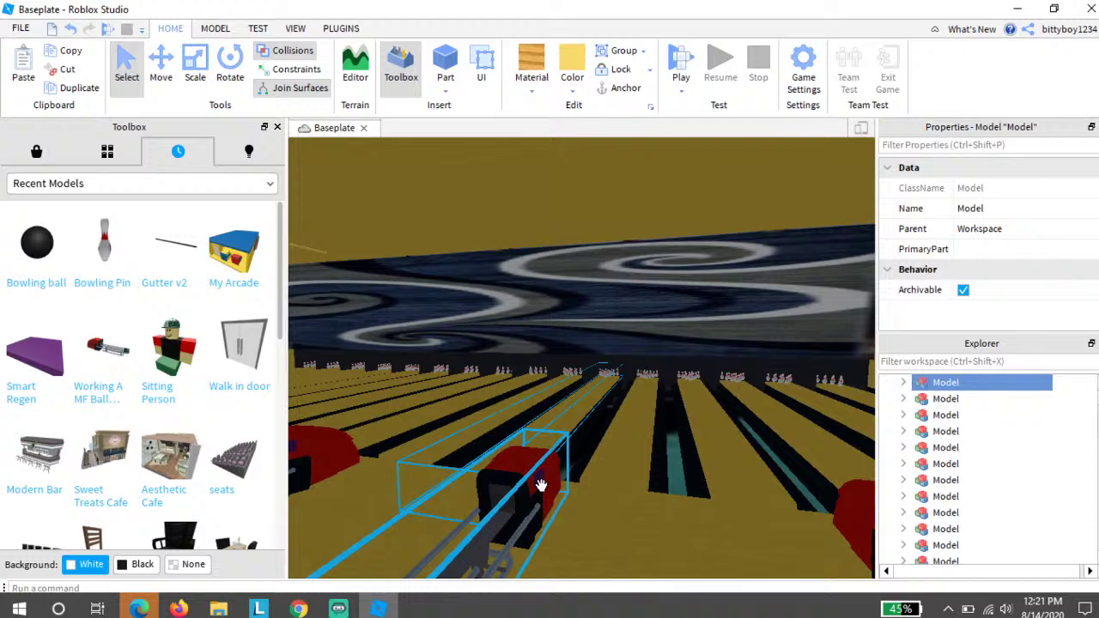
pyautogui.click(539, 481)
pyautogui.keyDown('ctrl'); pyautogui.click(648, 375); pyautogui.keyUp('ctrl')
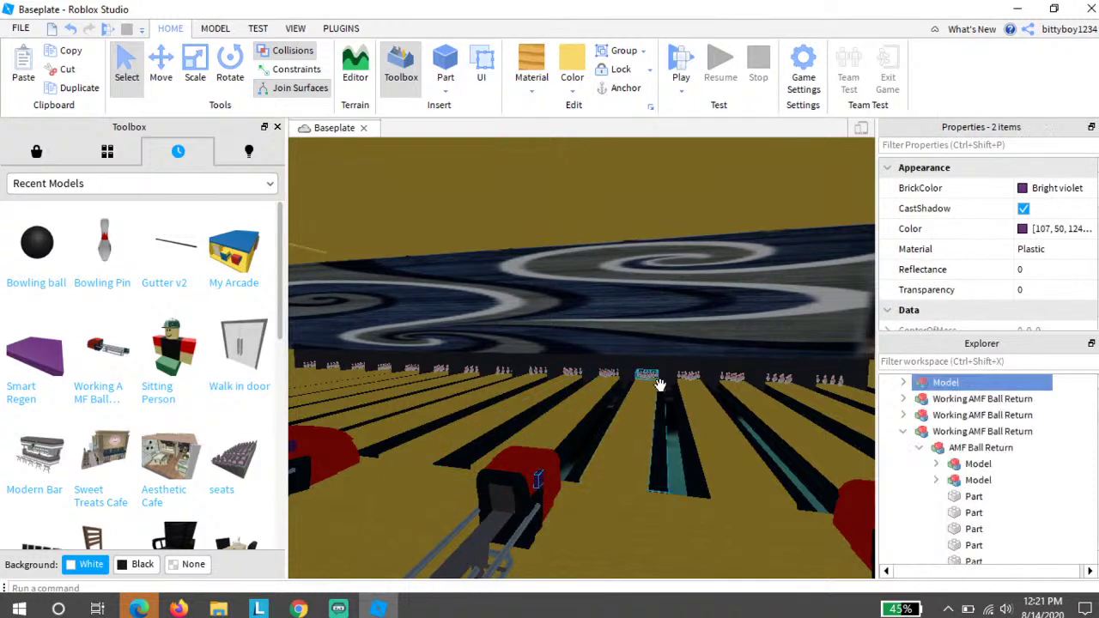
pyautogui.click(707, 426)
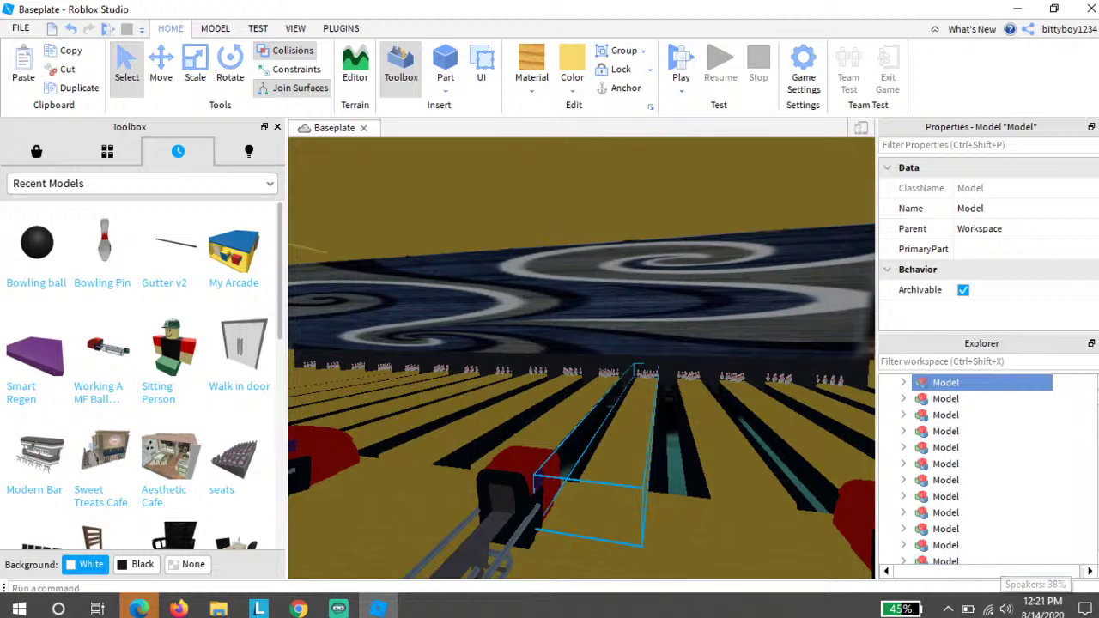
# Step: Group the Regen Button on the seventh ball return's side facing the thirteenth lane with the thirteenth lane's pin set
pyautogui.moveTo(758, 434); pyautogui.dragTo(758, 434, button='right')
pyautogui.click(658, 395)
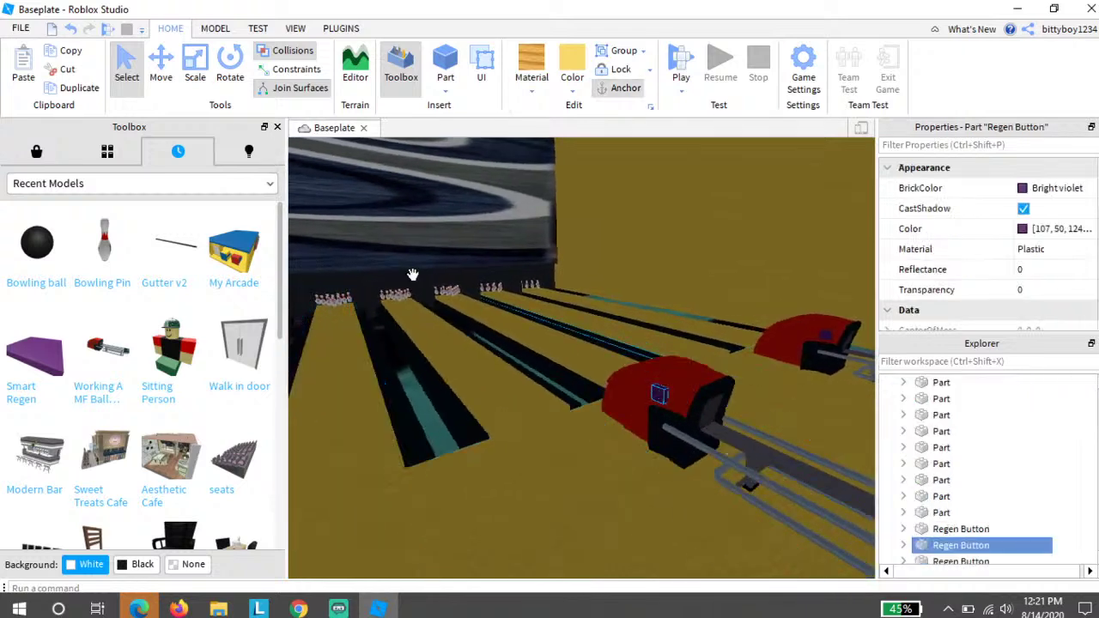
pyautogui.keyDown('ctrl'); pyautogui.click(390, 295); pyautogui.keyUp('ctrl')
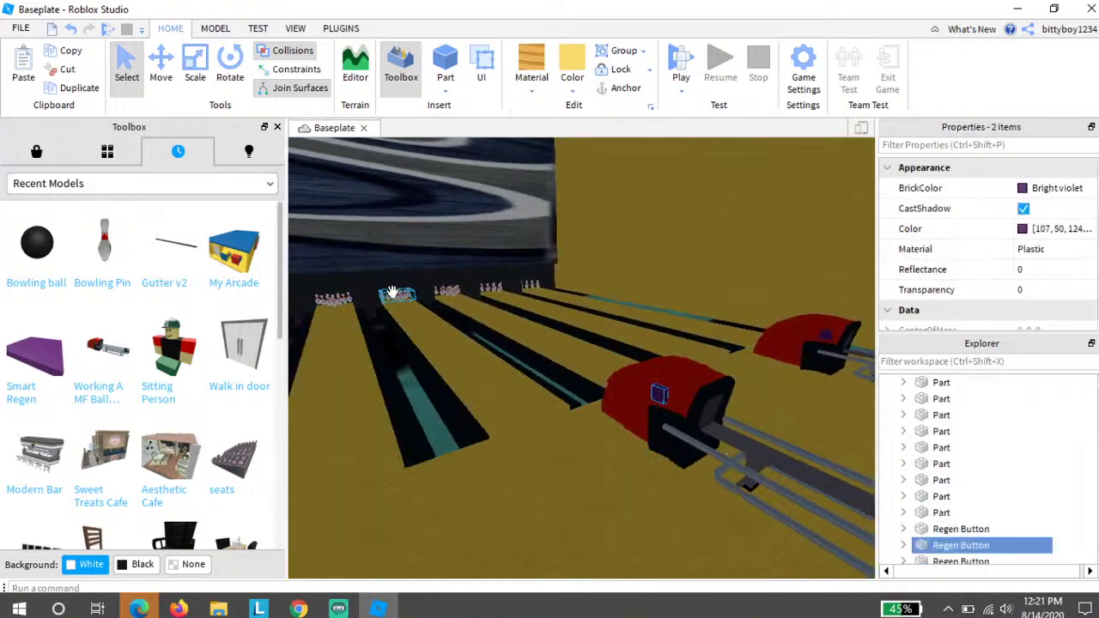
pyautogui.click(704, 391)
pyautogui.moveTo(830, 294); pyautogui.dragTo(571, 422, button='right')
# Step: Group the Regen Button on the seventh ball return's other side with the fourteenth lane's pin set
pyautogui.click(559, 412)
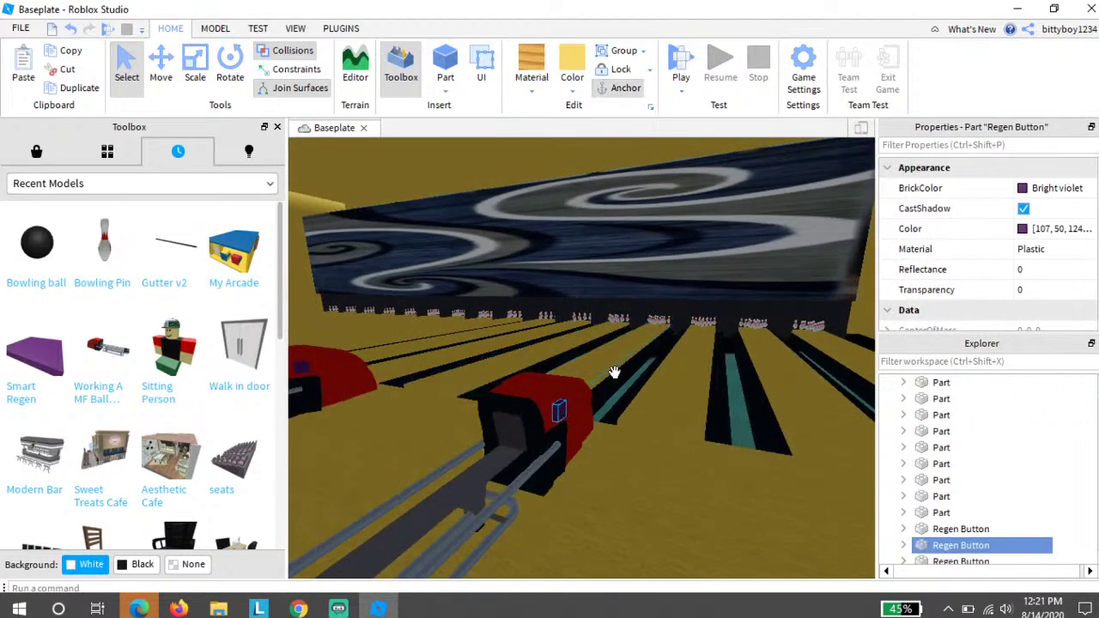
pyautogui.keyDown('ctrl'); pyautogui.click(694, 329); pyautogui.keyUp('ctrl')
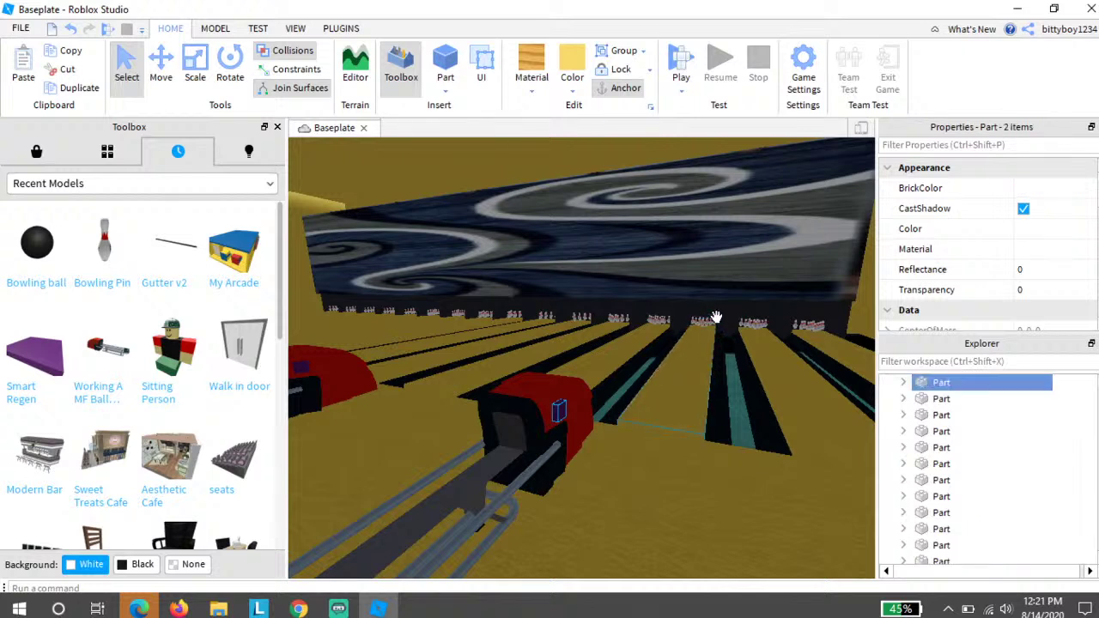
pyautogui.click(640, 451)
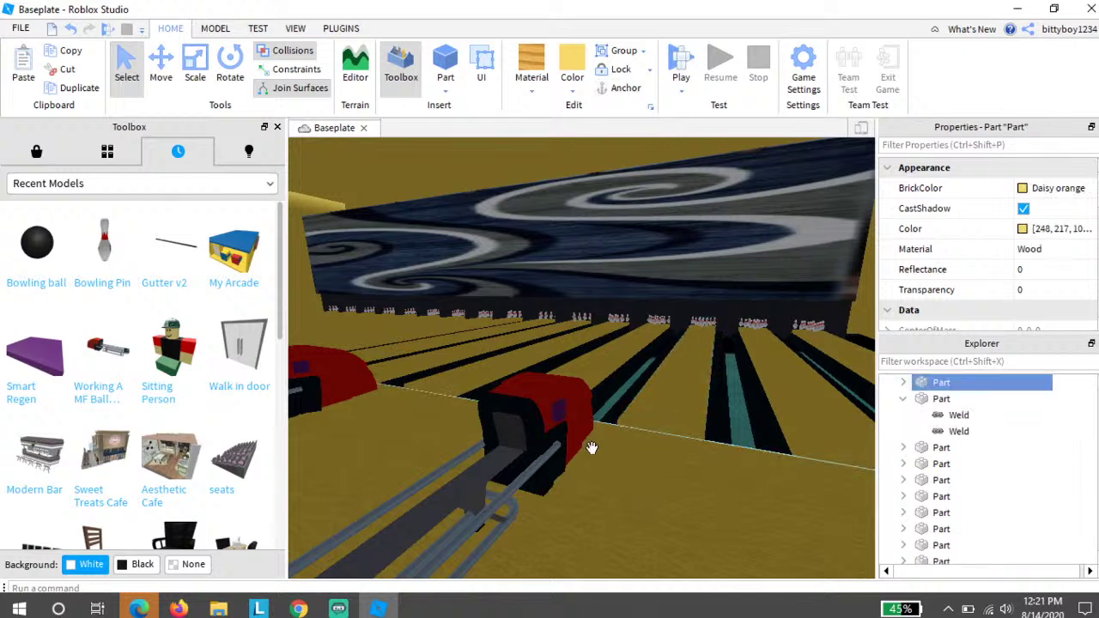
pyautogui.click(560, 410)
pyautogui.keyDown('ctrl'); pyautogui.click(700, 323); pyautogui.keyUp('ctrl')
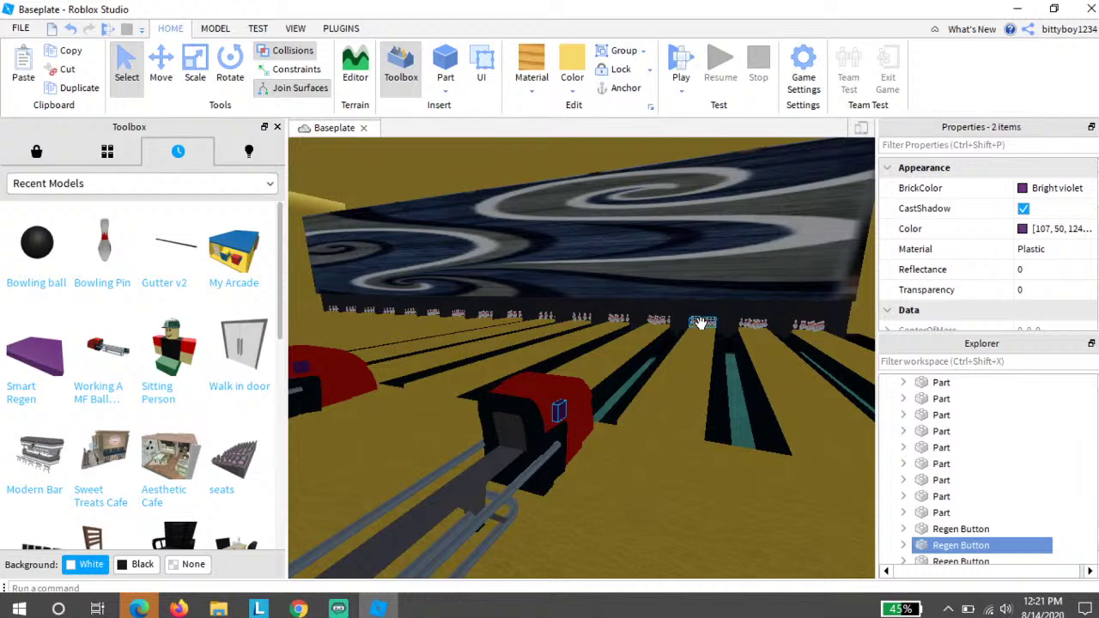
pyautogui.hotkey('ctrl', 'g')
pyautogui.click(641, 540)
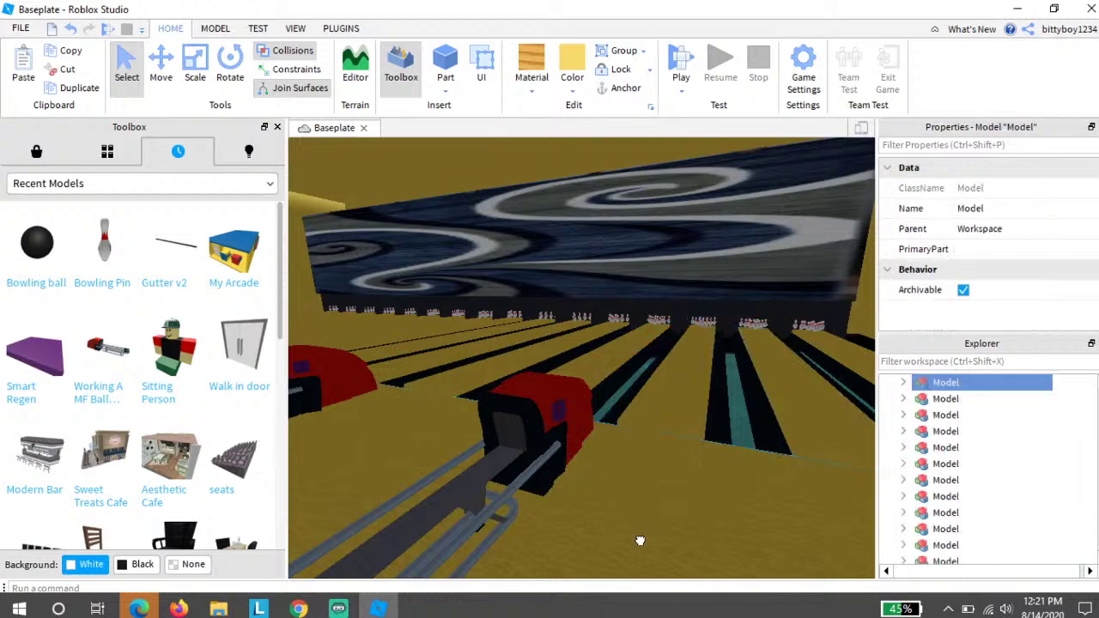
# Step: Group the Regen Button on the eighth ball return's side facing the fifteenth lane with the fifteenth lane's pin set
pyautogui.press('d')
pyautogui.click(737, 481)
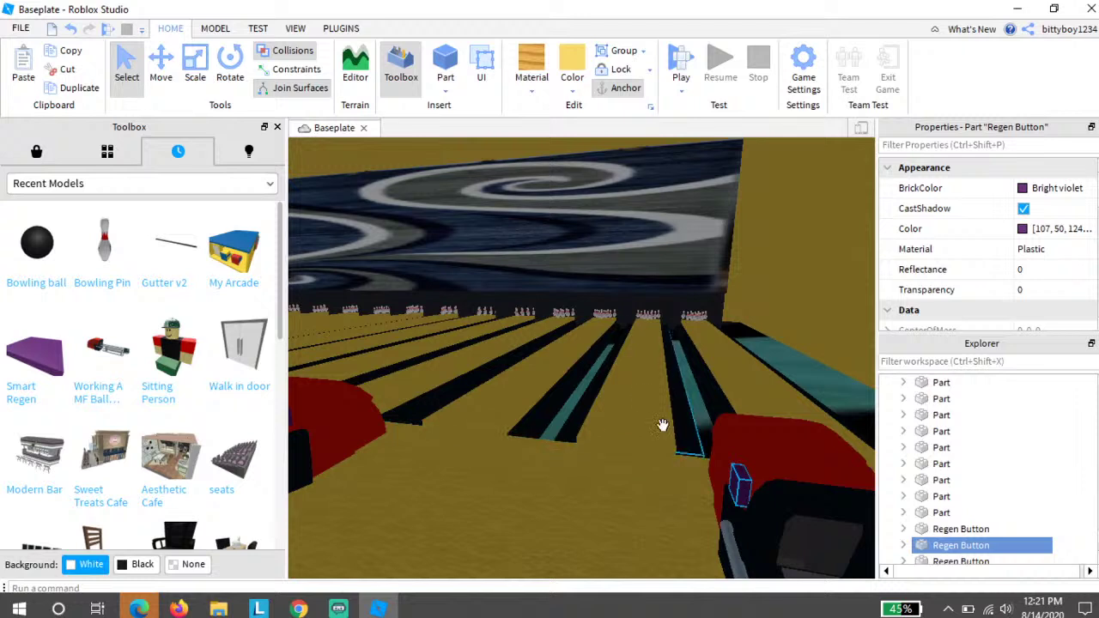
pyautogui.keyDown('ctrl'); pyautogui.click(654, 320); pyautogui.keyUp('ctrl')
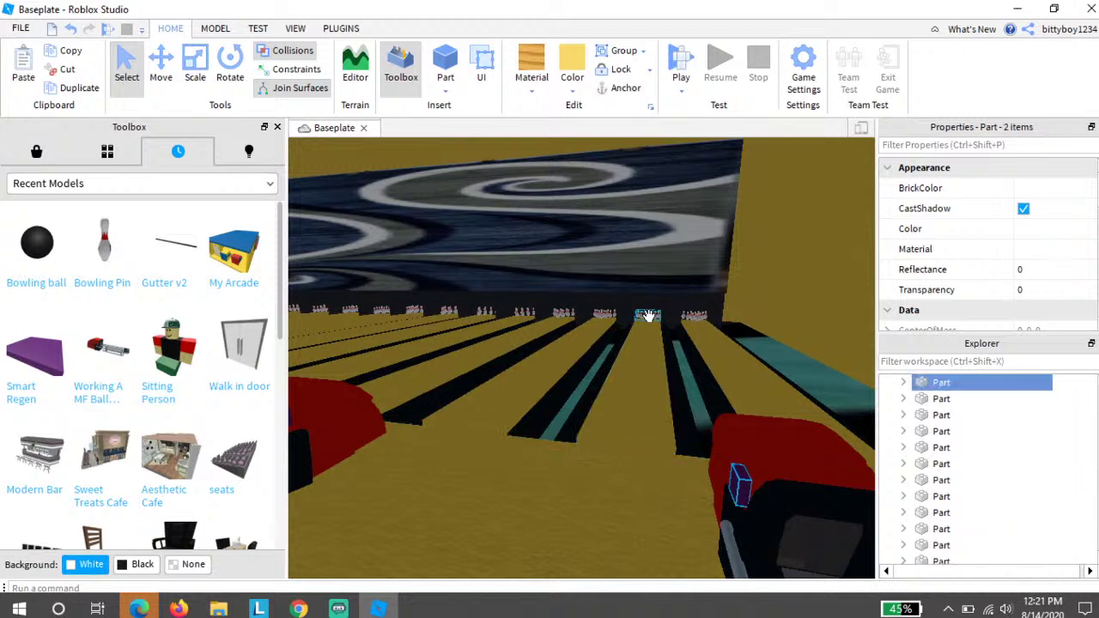
pyautogui.keyDown('ctrl'); pyautogui.click(648, 317); pyautogui.keyUp('ctrl')
pyautogui.click(1039, 386)
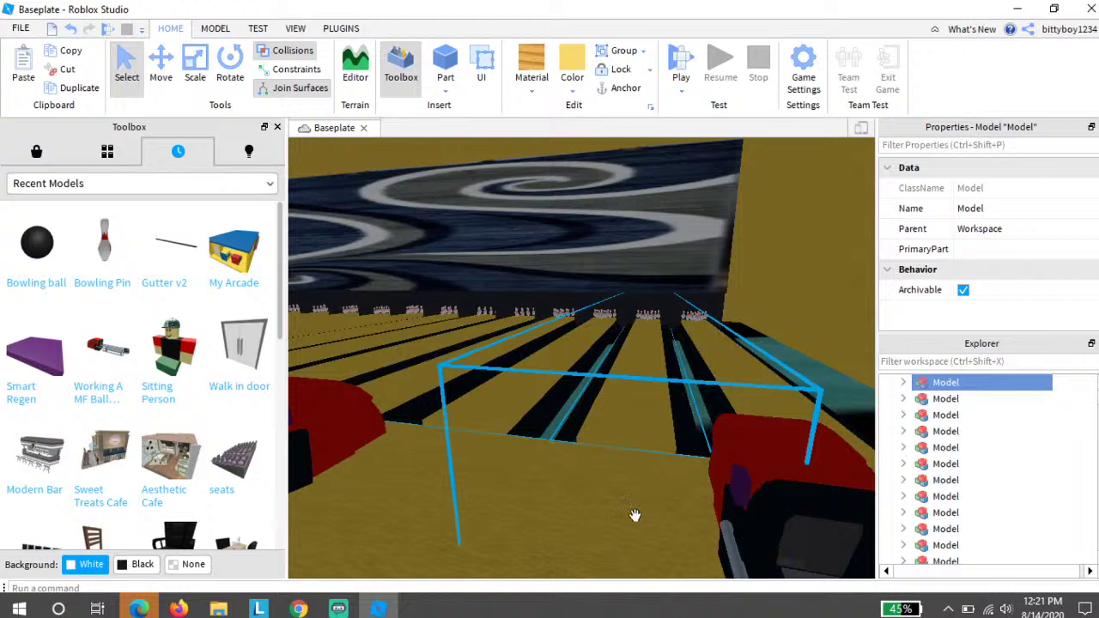
# Step: Group the Regen Button on the eighth ball return's other side with the sixteenth lane's pin set
pyautogui.click(418, 556)
pyautogui.scroll(3, 442, 510)
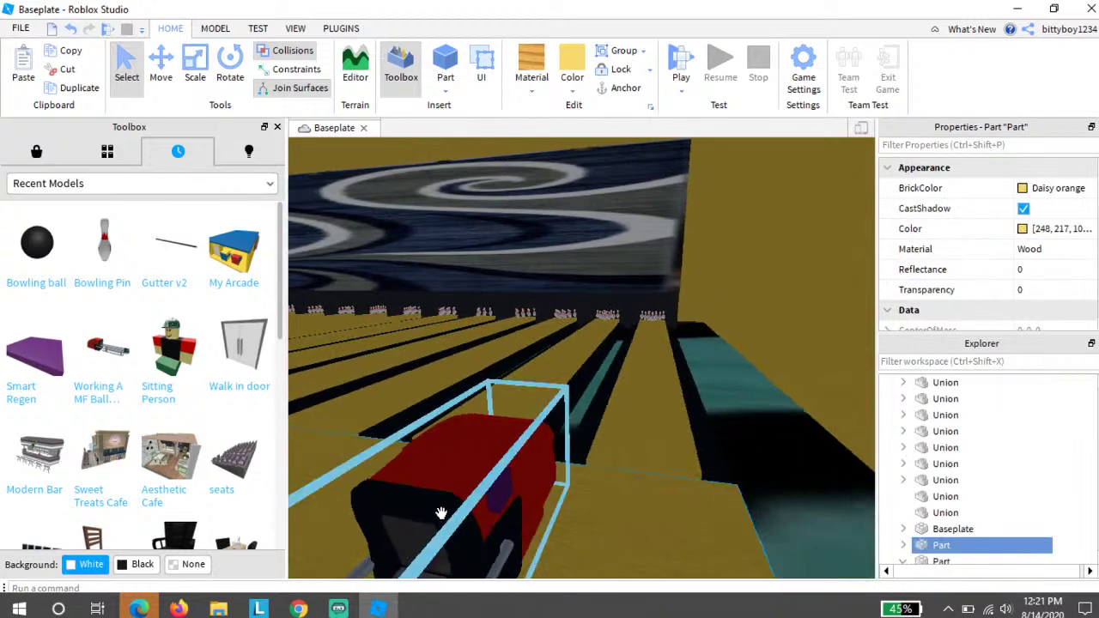
pyautogui.click(500, 500)
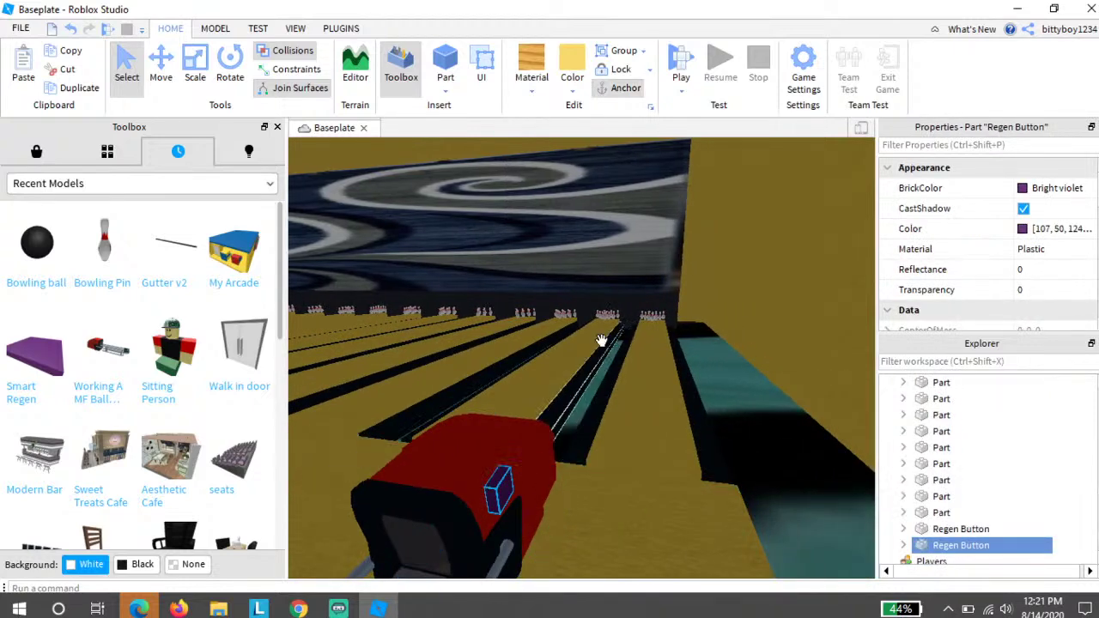
pyautogui.keyDown('ctrl'); pyautogui.click(652, 318); pyautogui.keyUp('ctrl')
pyautogui.hotkey('ctrl', 'g')
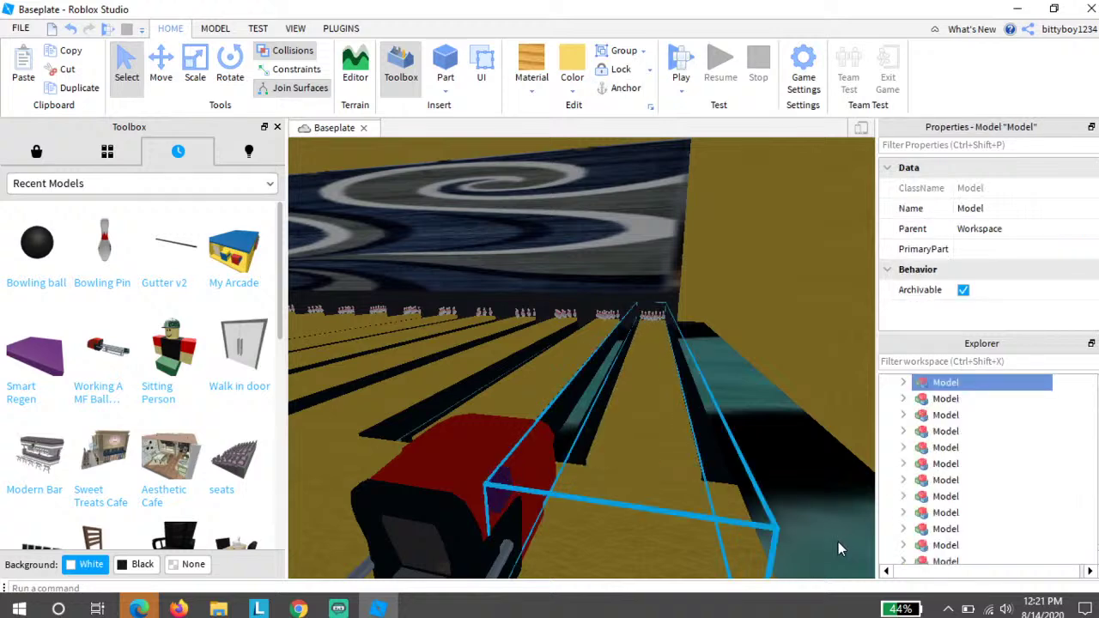
# Step: Check along the row of ball returns that each Regen Button is grouped with its own lane's pin set
pyautogui.moveTo(838, 544); pyautogui.dragTo(826, 538, button='right')
pyautogui.moveTo(578, 435); pyautogui.dragTo(598, 412, button='right')
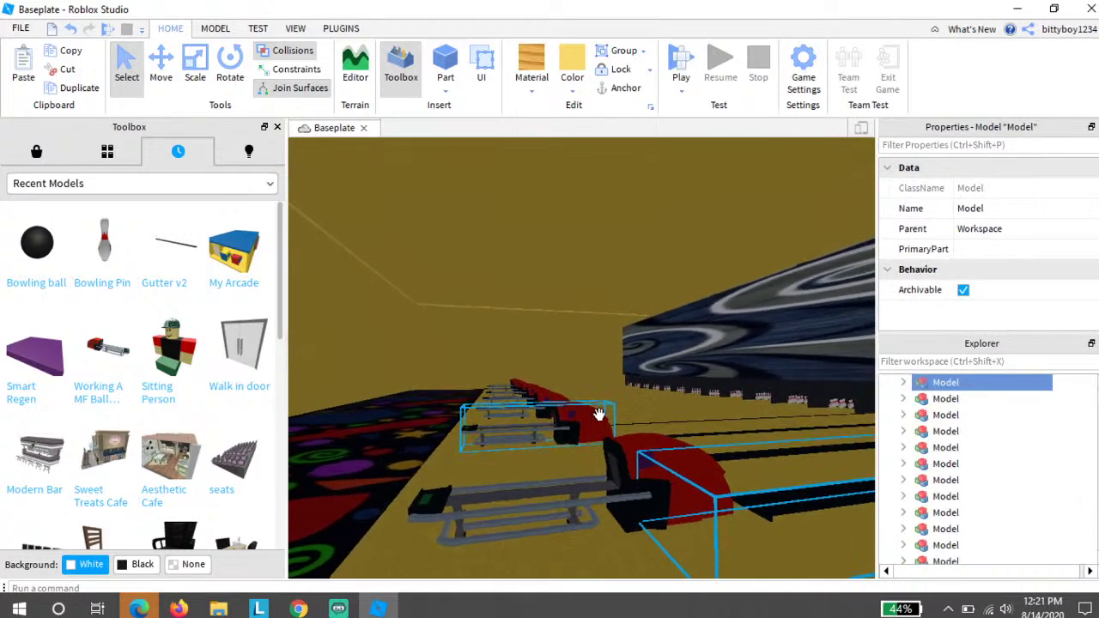
pyautogui.scroll(3, 599, 412)
pyautogui.moveTo(583, 498); pyautogui.dragTo(598, 495, button='right')
pyautogui.press('a')
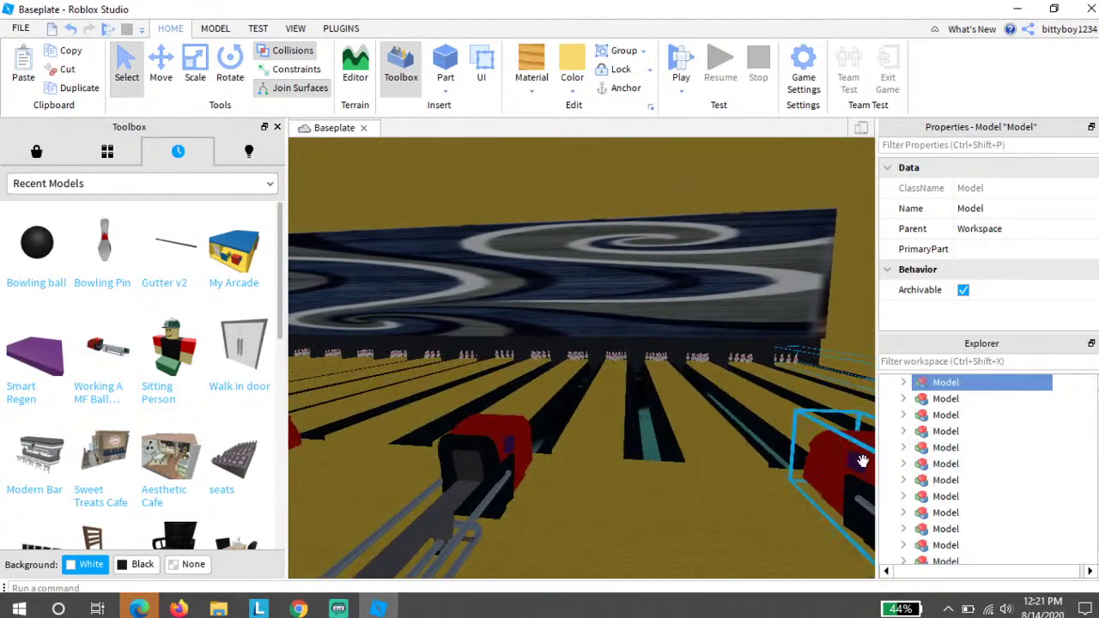
pyautogui.press('a')
pyautogui.press('d')
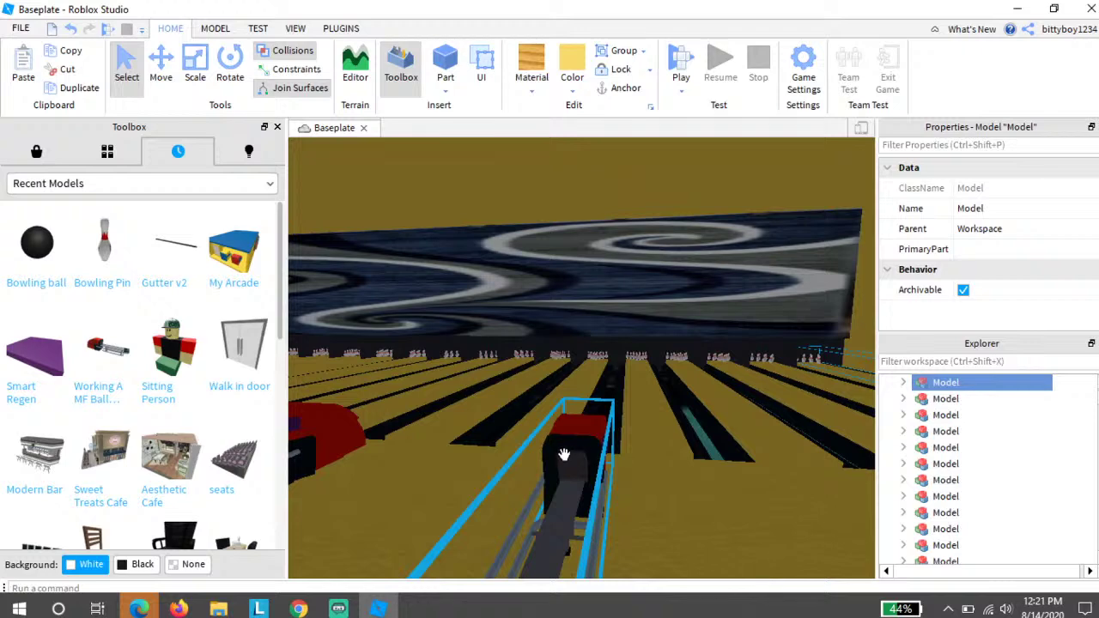
pyautogui.press('a')
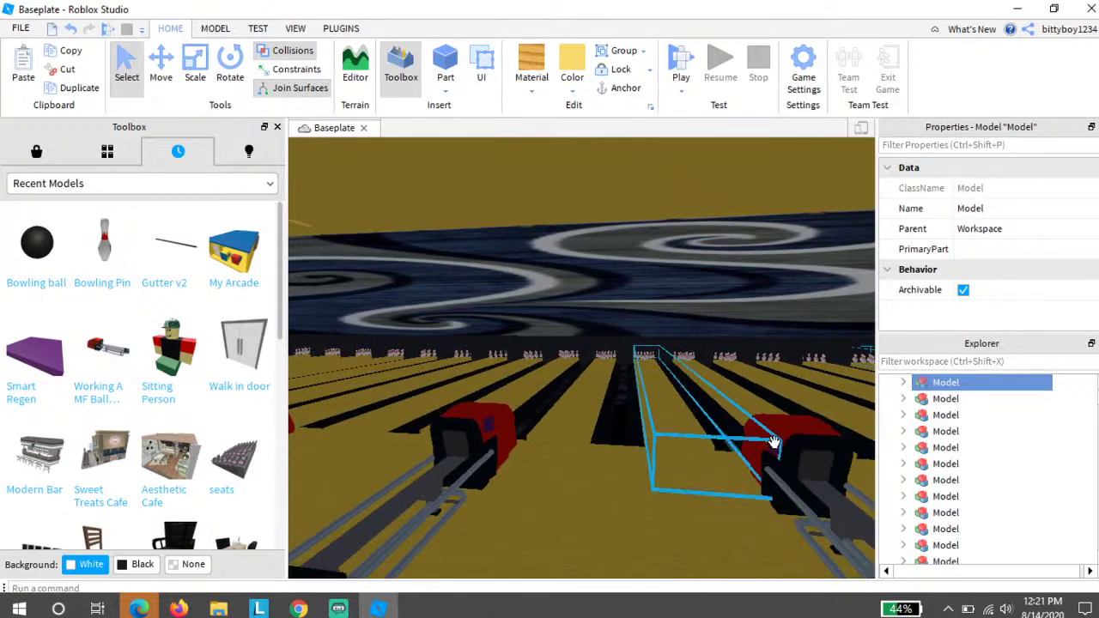
pyautogui.press('a')
pyautogui.moveTo(730, 453); pyautogui.dragTo(496, 417)
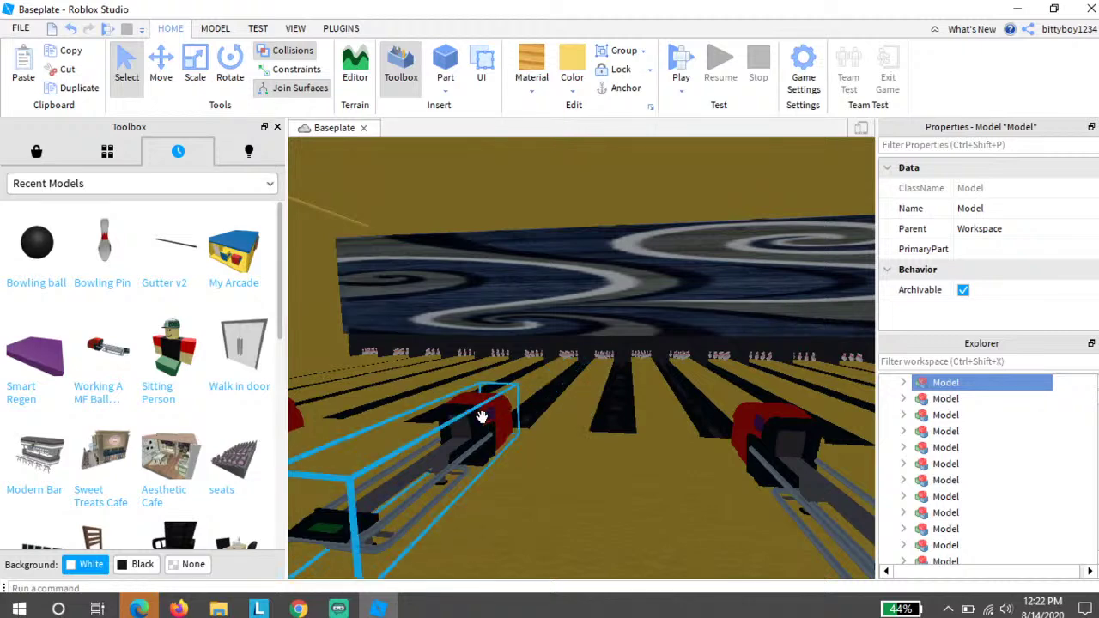
pyautogui.press('a')
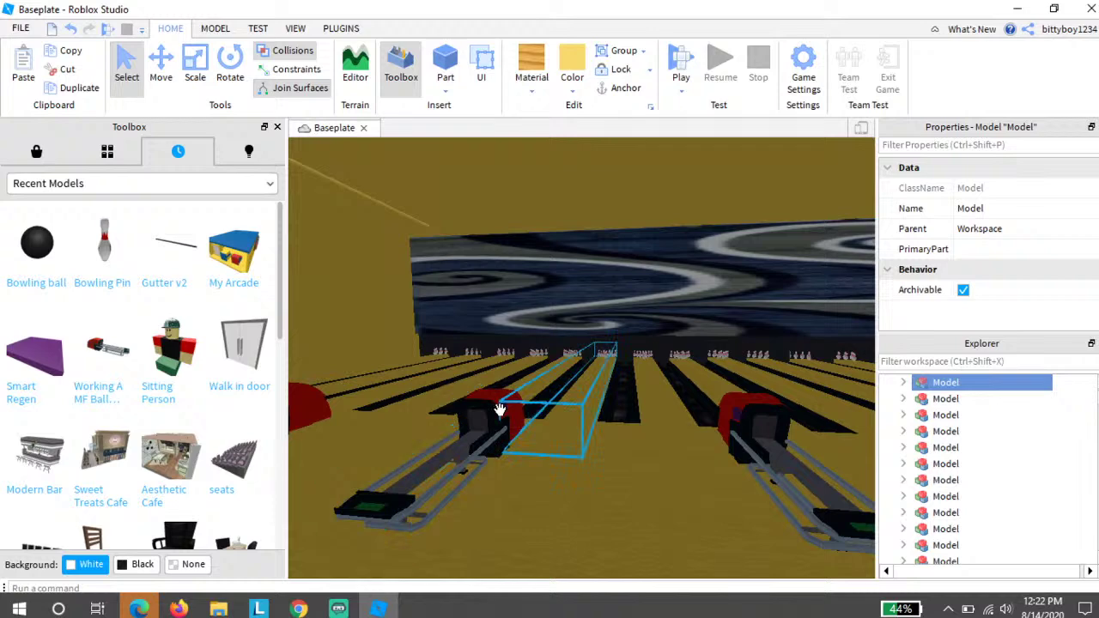
pyautogui.press('a')
pyautogui.moveTo(732, 406)
pyautogui.mouseDown()
pyautogui.moveTo(490, 392)
pyautogui.moveTo(508, 408)
pyautogui.moveTo(607, 397)
pyautogui.moveTo(760, 424)
pyautogui.moveTo(736, 407)
pyautogui.moveTo(494, 369)
pyautogui.moveTo(627, 406)
pyautogui.moveTo(730, 414)
pyautogui.moveTo(719, 395)
pyautogui.mouseUp()
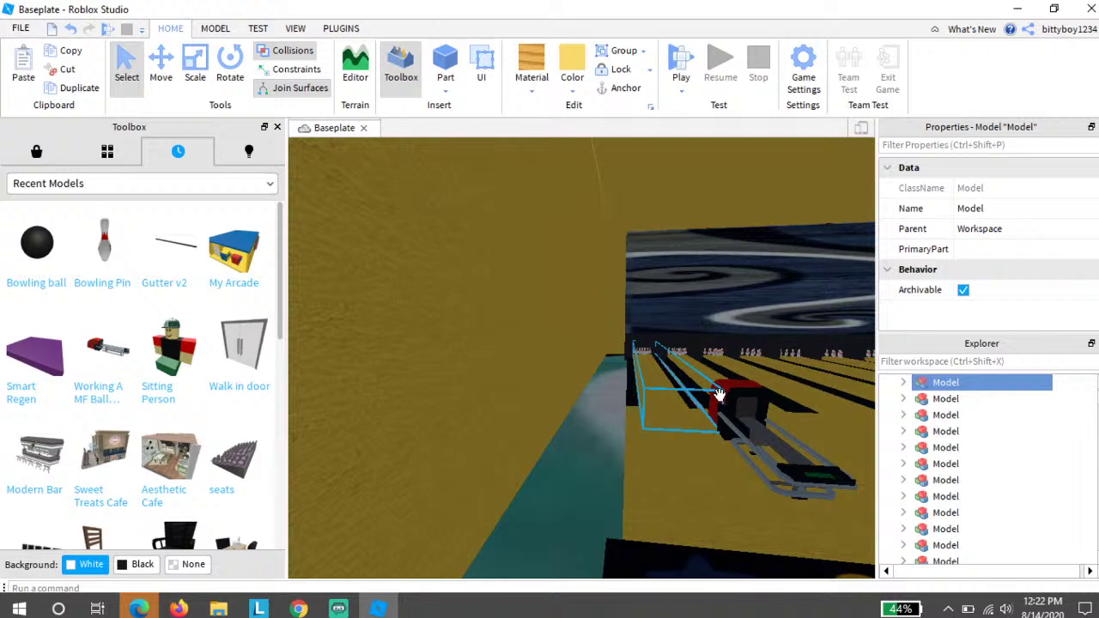
pyautogui.press('d')
# Step: Playtest the place to see where the avatar spawns, and stop the test
pyautogui.click(681, 60)
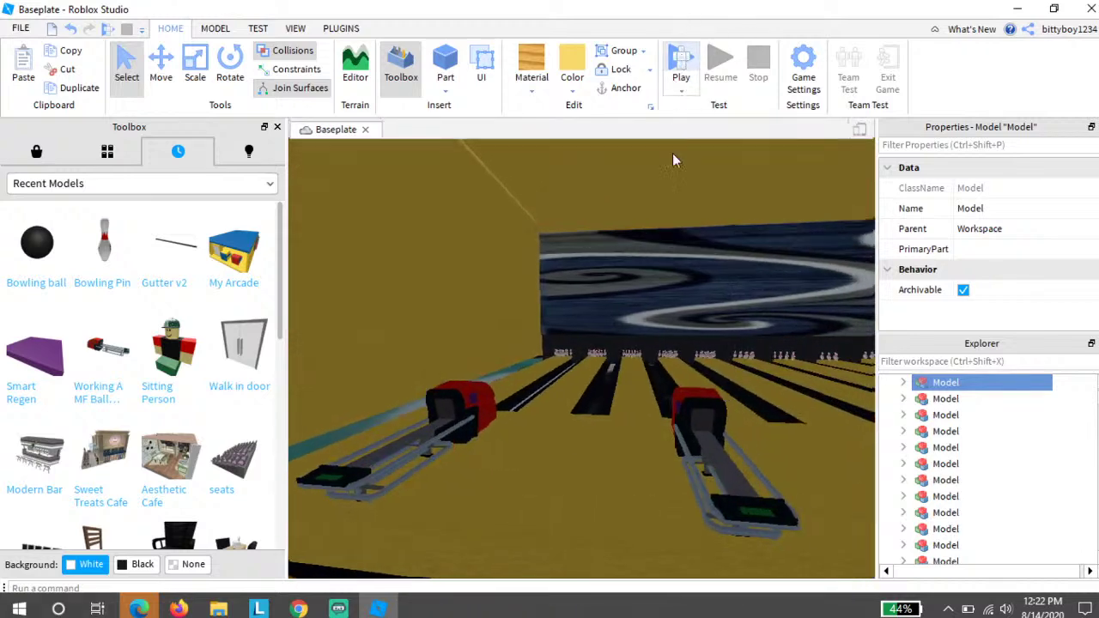
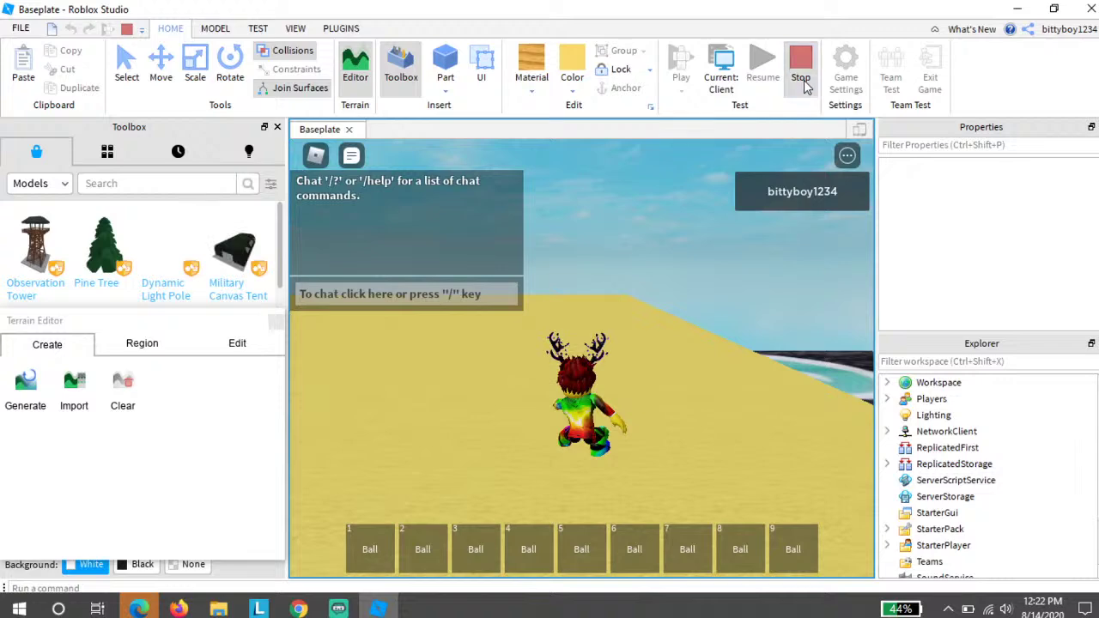
pyautogui.click(798, 64)
# Step: Anchor the swirl-patterned wall part above the pin sets
pyautogui.click(295, 31)
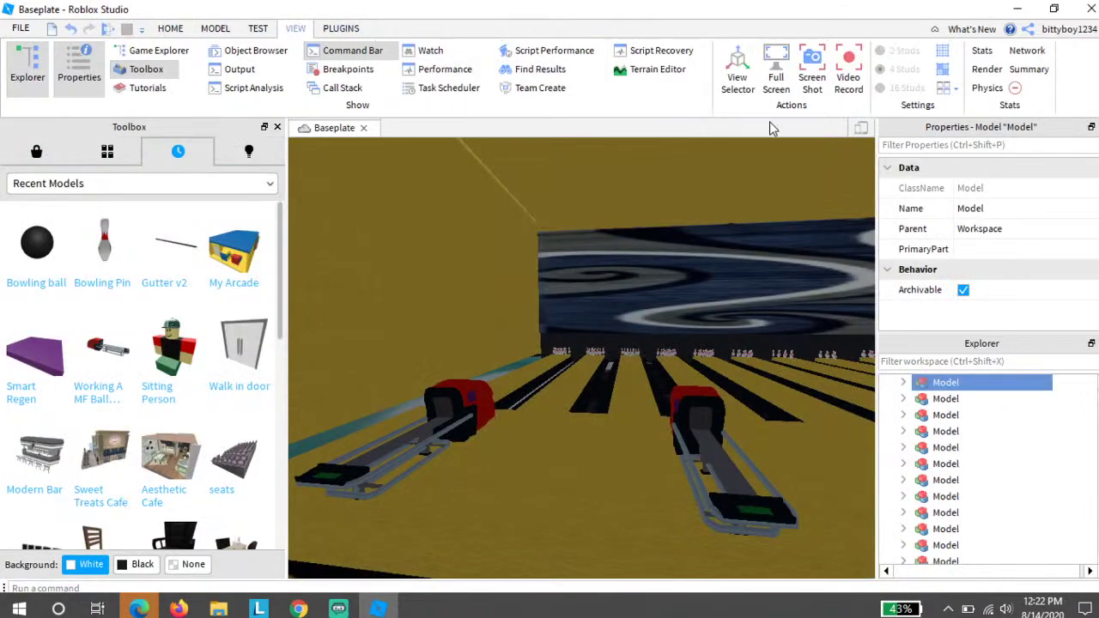
pyautogui.click(714, 297)
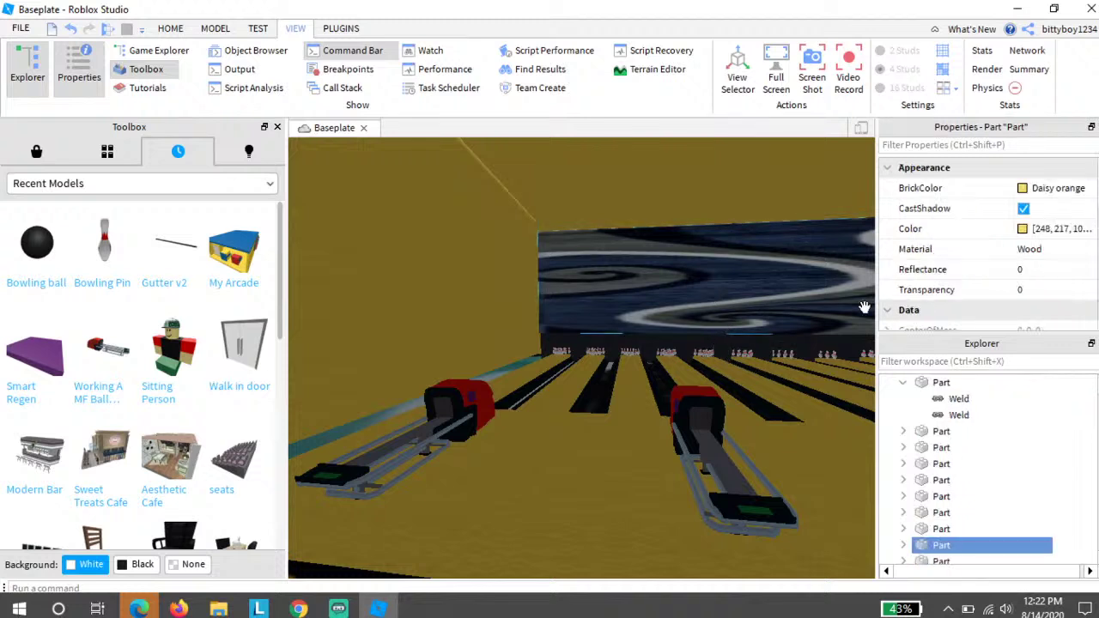
pyautogui.scroll(-5, 1030, 219)
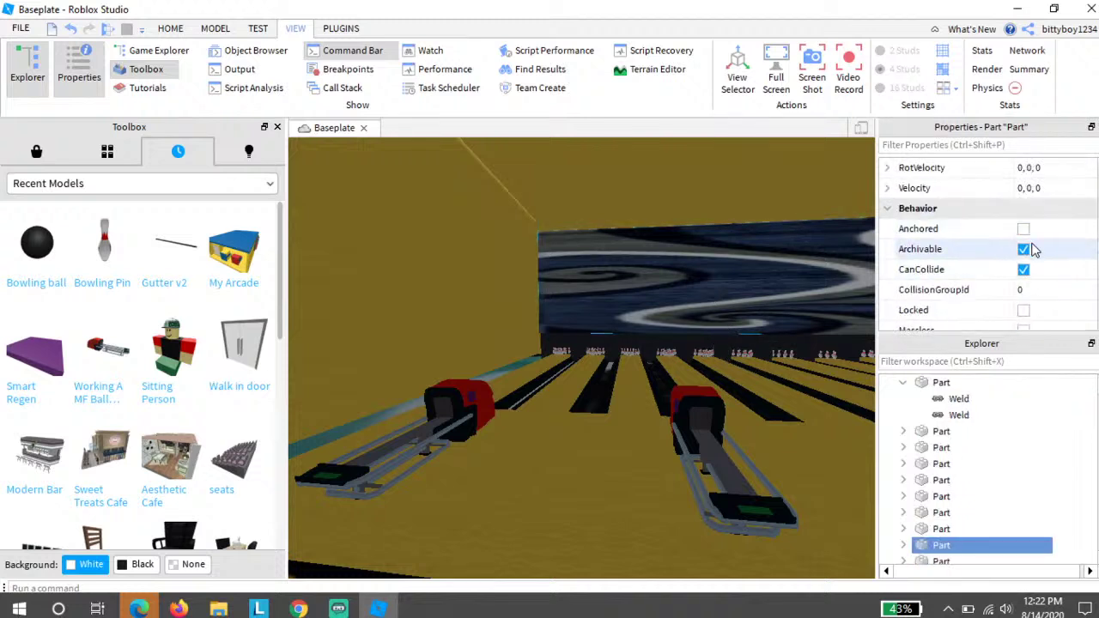
pyautogui.click(1026, 229)
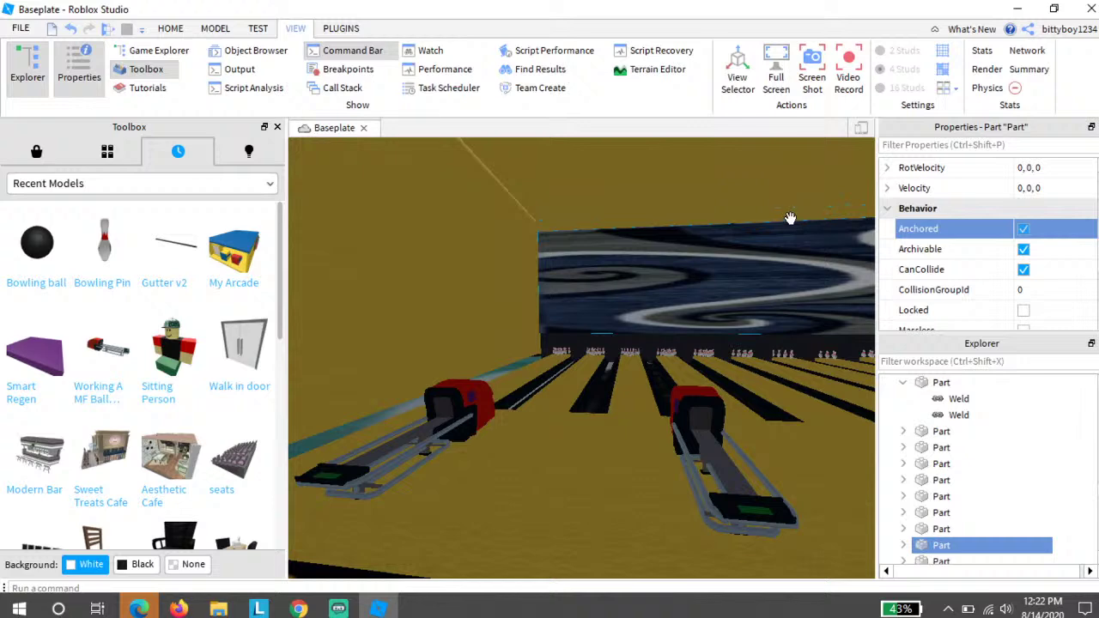
# Step: Add a spawn location to the patterned carpet and move it onto the large blue shape near the wall
pyautogui.click(171, 28)
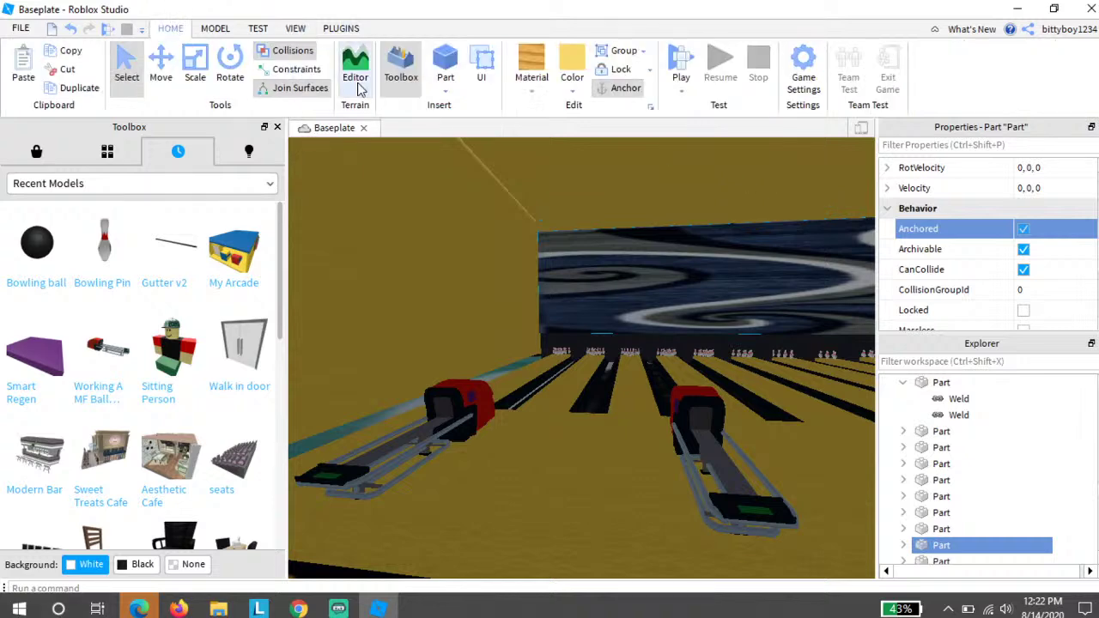
pyautogui.moveTo(605, 174); pyautogui.dragTo(601, 172, button='right')
pyautogui.click(214, 28)
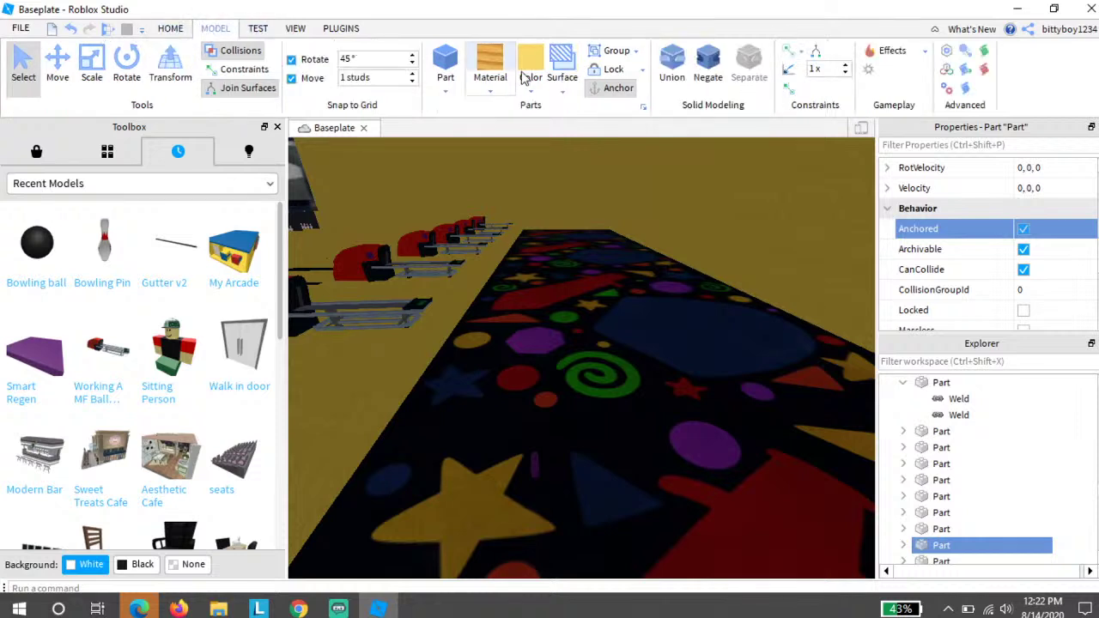
pyautogui.click(868, 72)
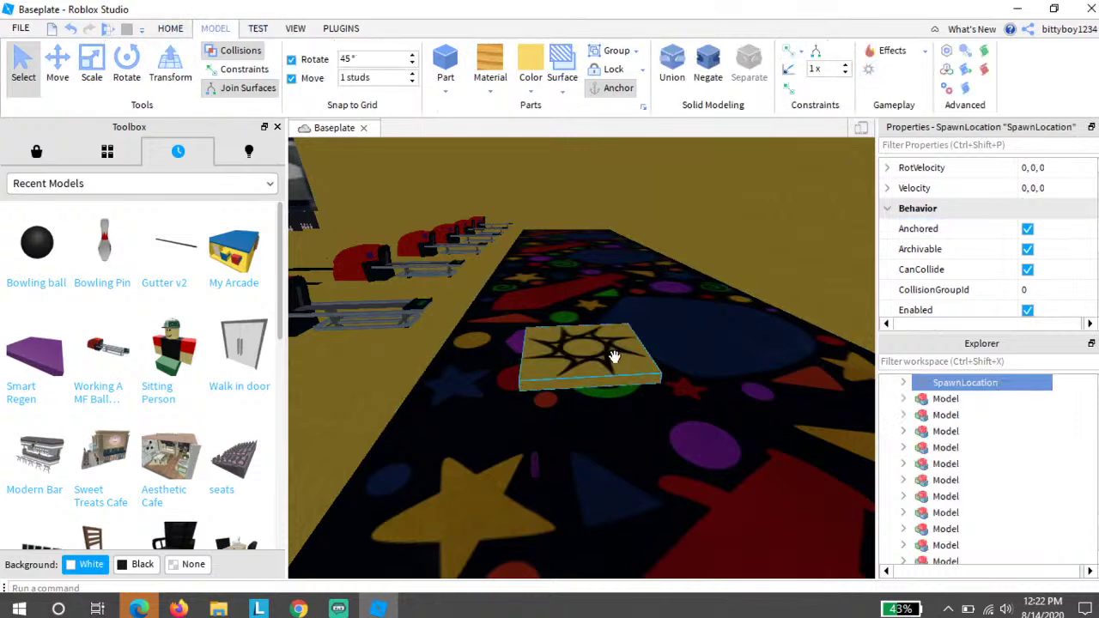
pyautogui.moveTo(613, 356); pyautogui.dragTo(748, 329)
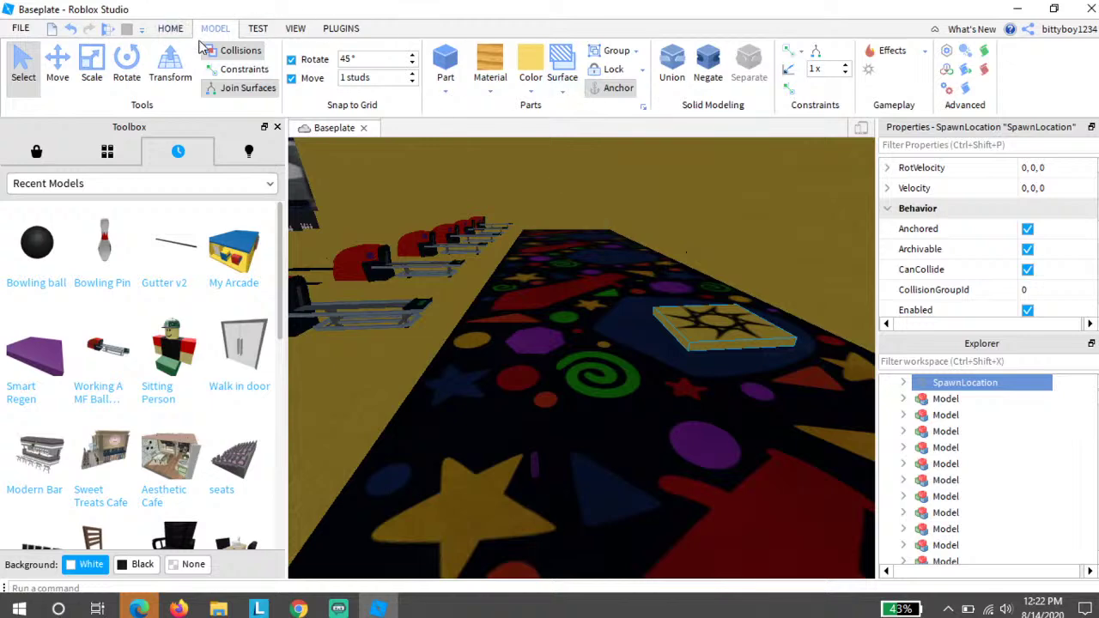
# Step: Recolor the spawn location on the carpet gray
pyautogui.click(172, 28)
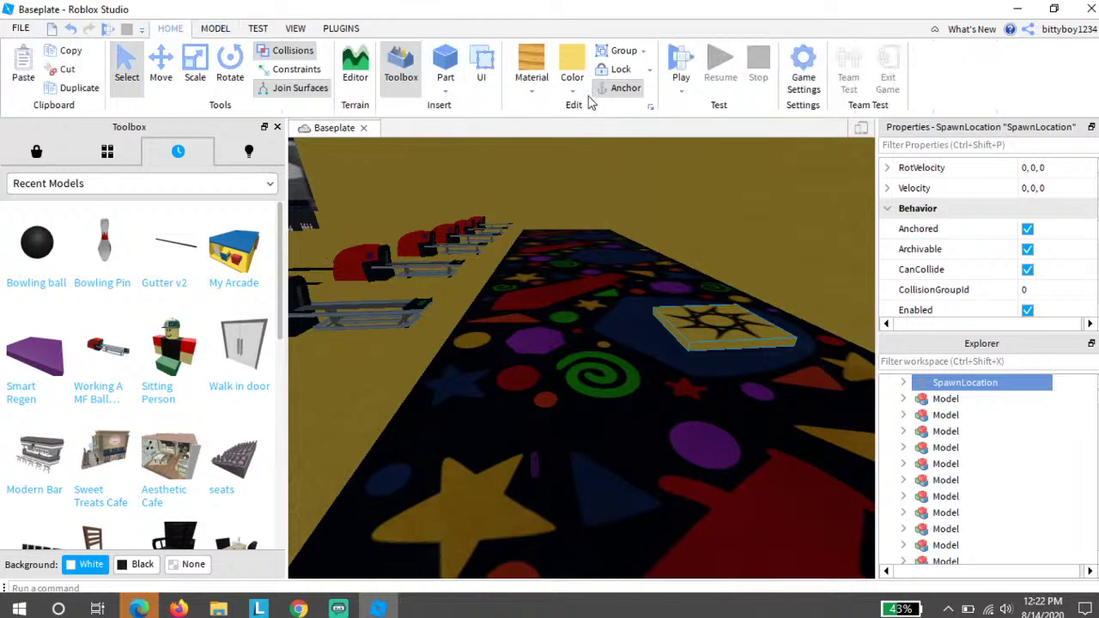
pyautogui.click(573, 90)
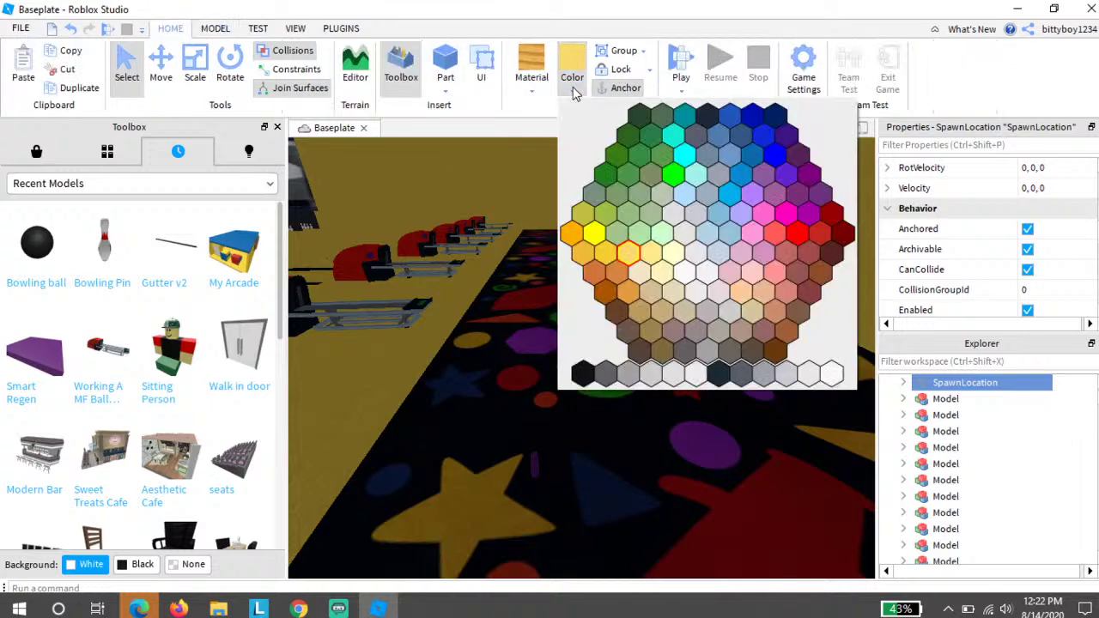
pyautogui.click(763, 375)
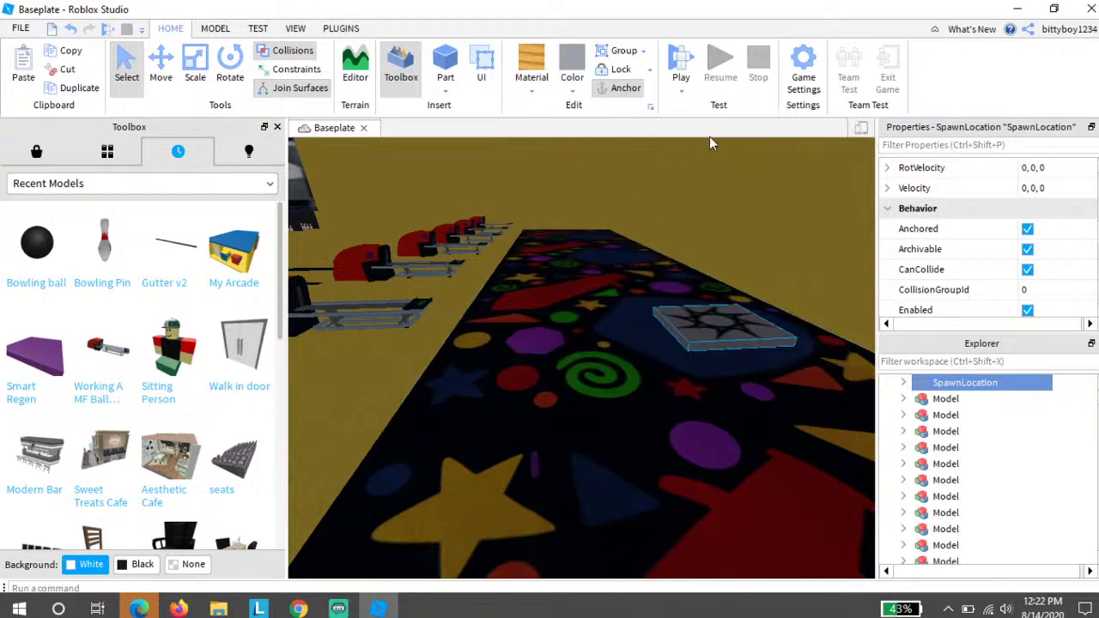
# Step: Start a playtest, walk the avatar to a bowling lane, and throw several balls at its pins
pyautogui.click(680, 61)
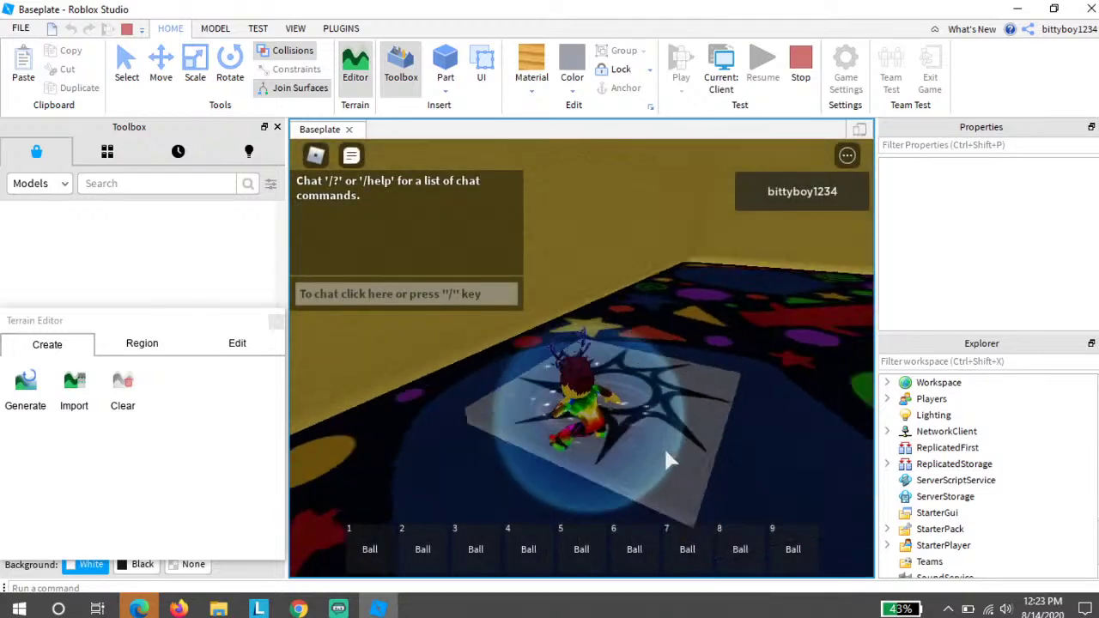
pyautogui.press('w')
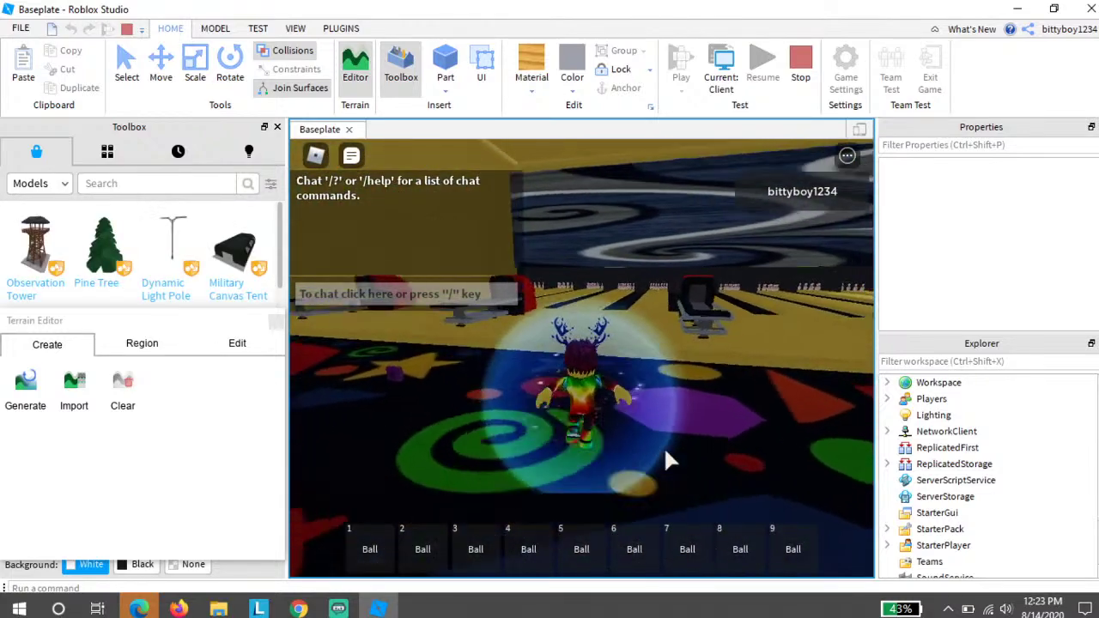
pyautogui.press('1')
pyautogui.press('w')
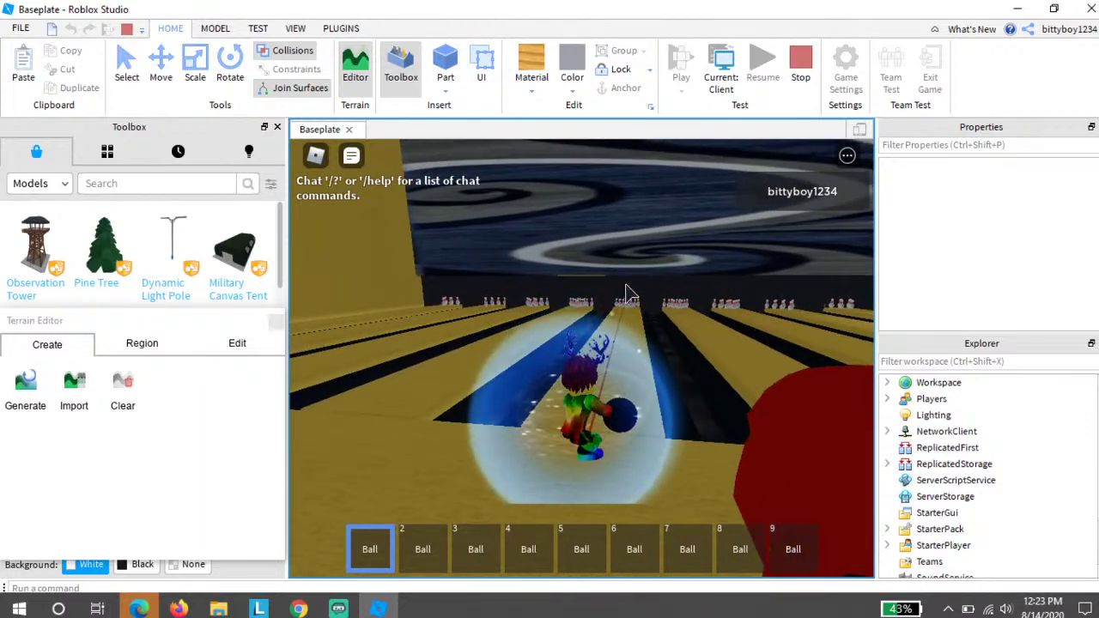
pyautogui.click(627, 293)
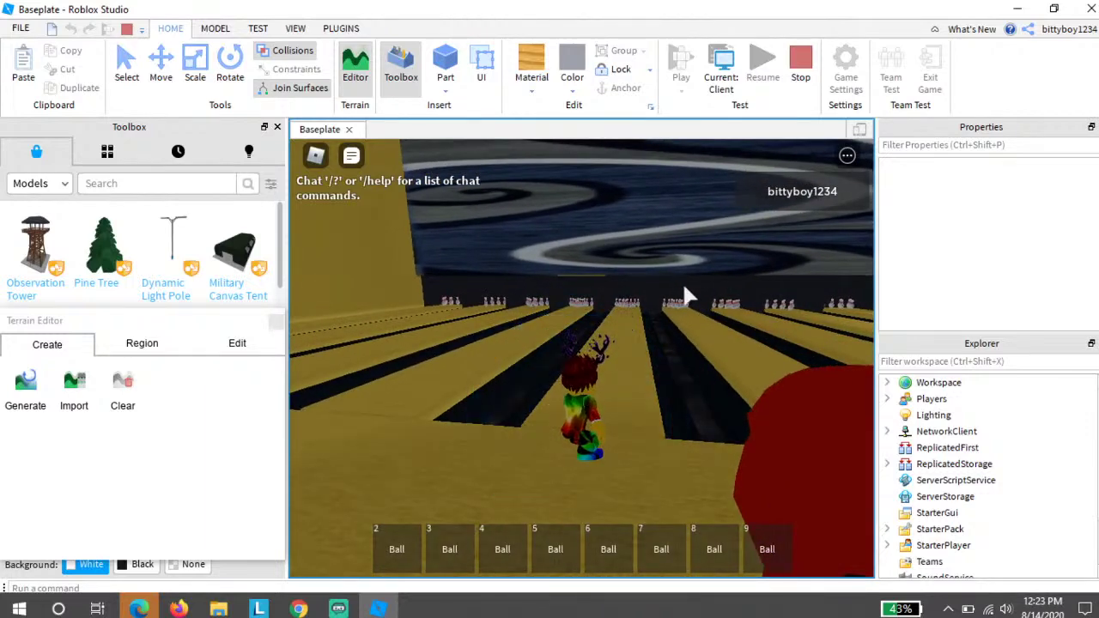
pyautogui.press('3')
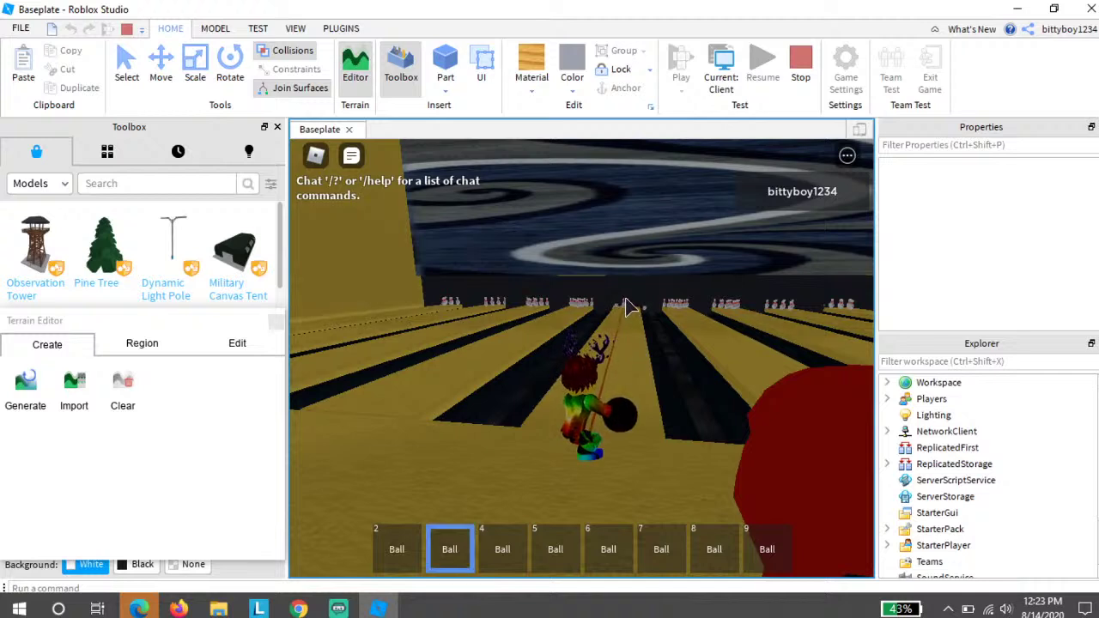
pyautogui.click(640, 302)
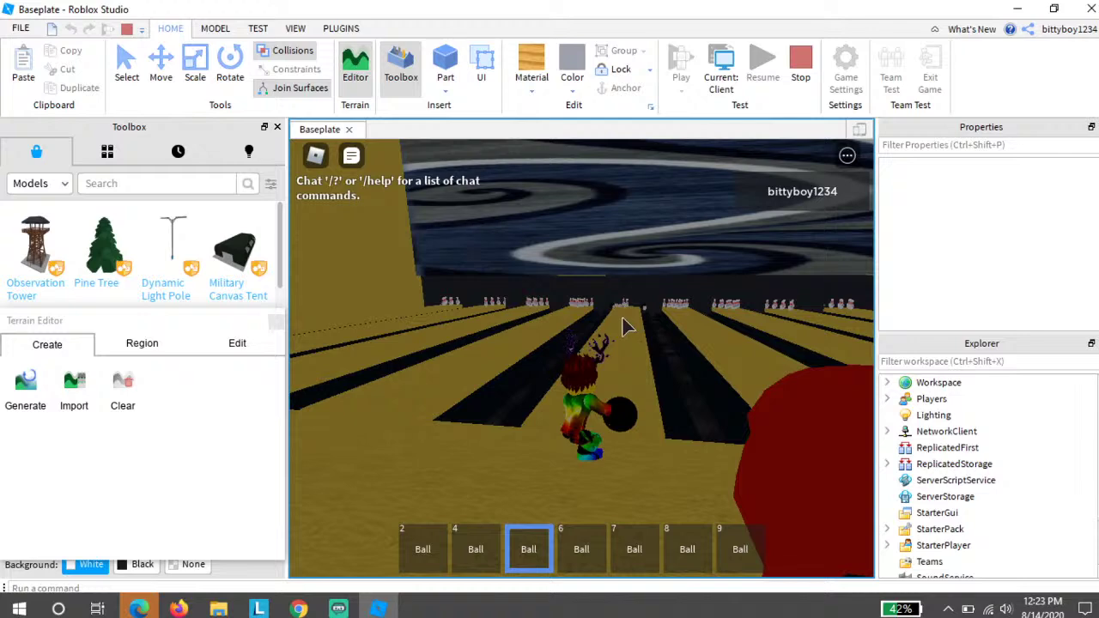
pyautogui.click(627, 271)
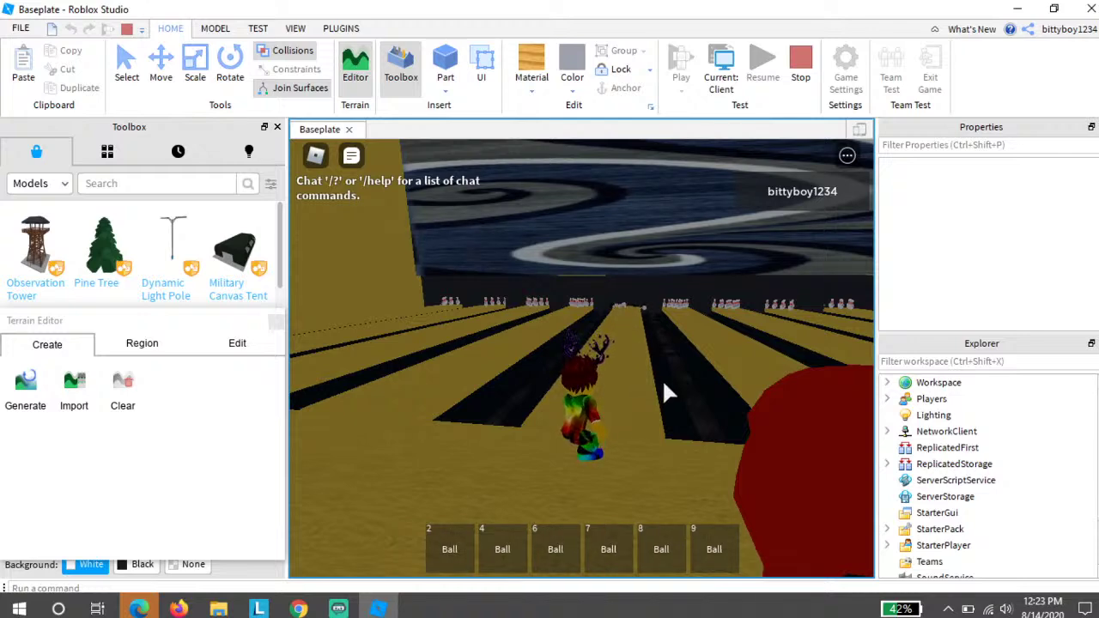
# Step: Walk the avatar down another lane right up to its pins and examine them in first-person view
pyautogui.moveTo(662, 420); pyautogui.dragTo(662, 421, button='right')
pyautogui.press('d')
pyautogui.press('d')
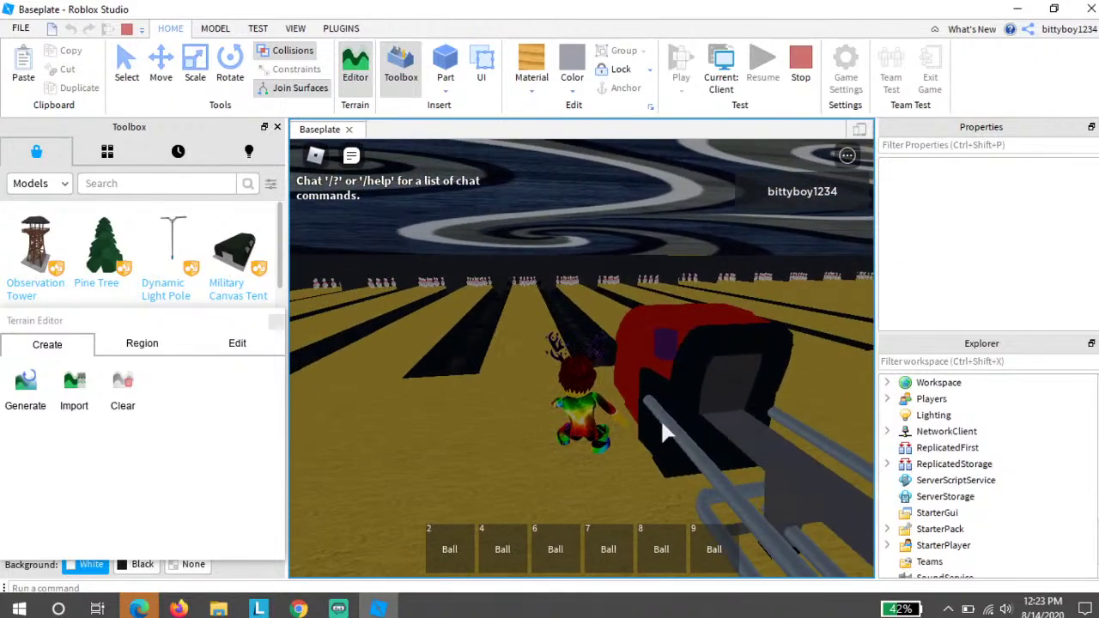
pyautogui.press('d')
pyautogui.press('w')
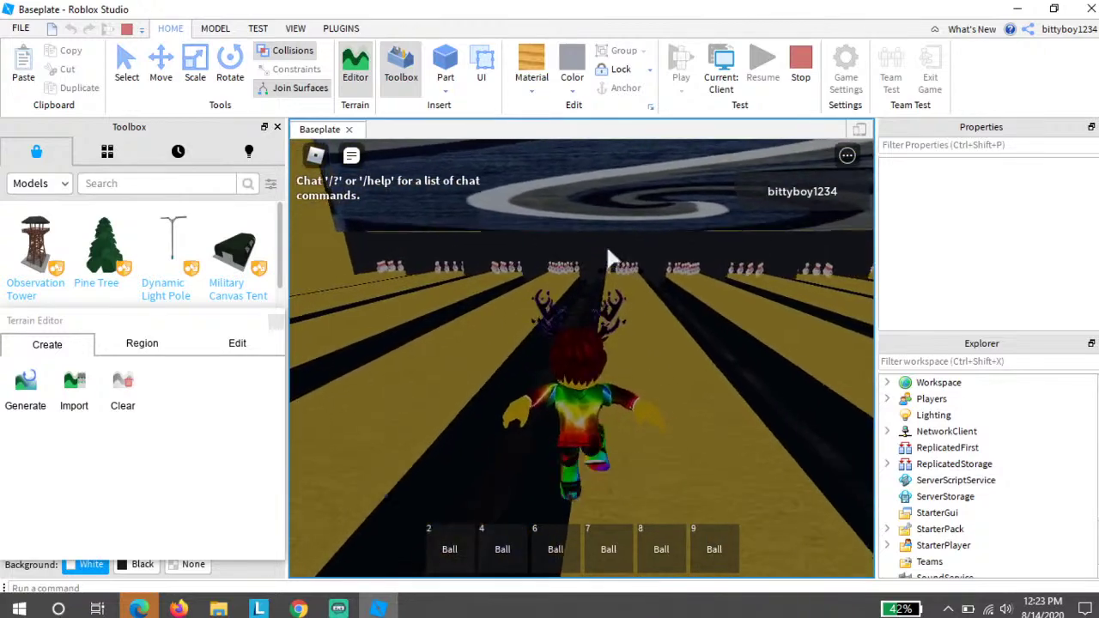
pyautogui.scroll(5, 613, 263)
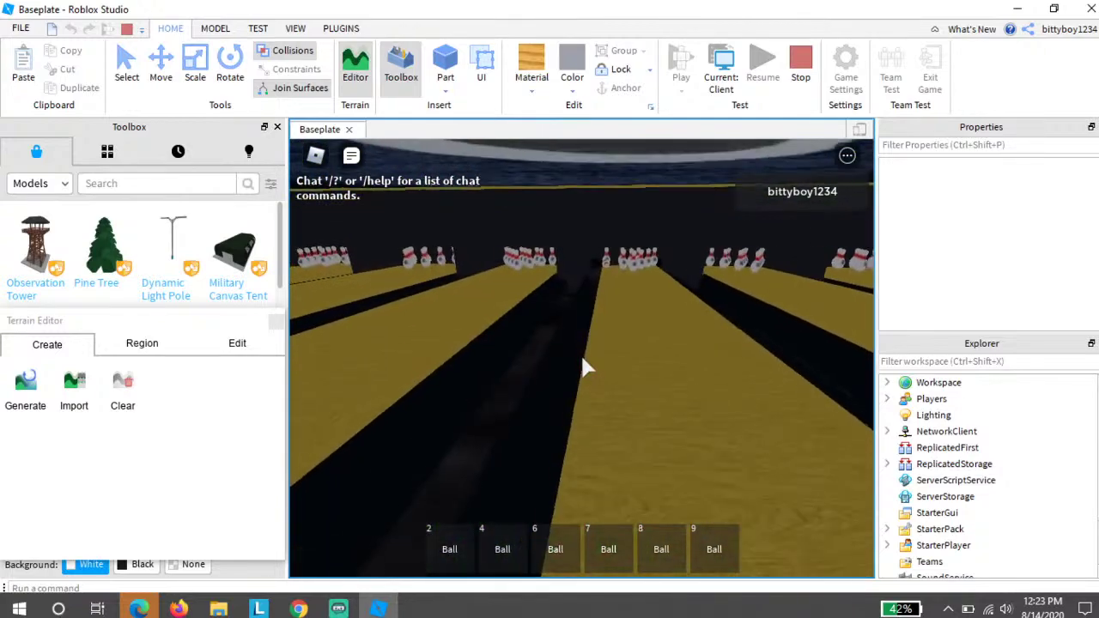
pyautogui.press('w')
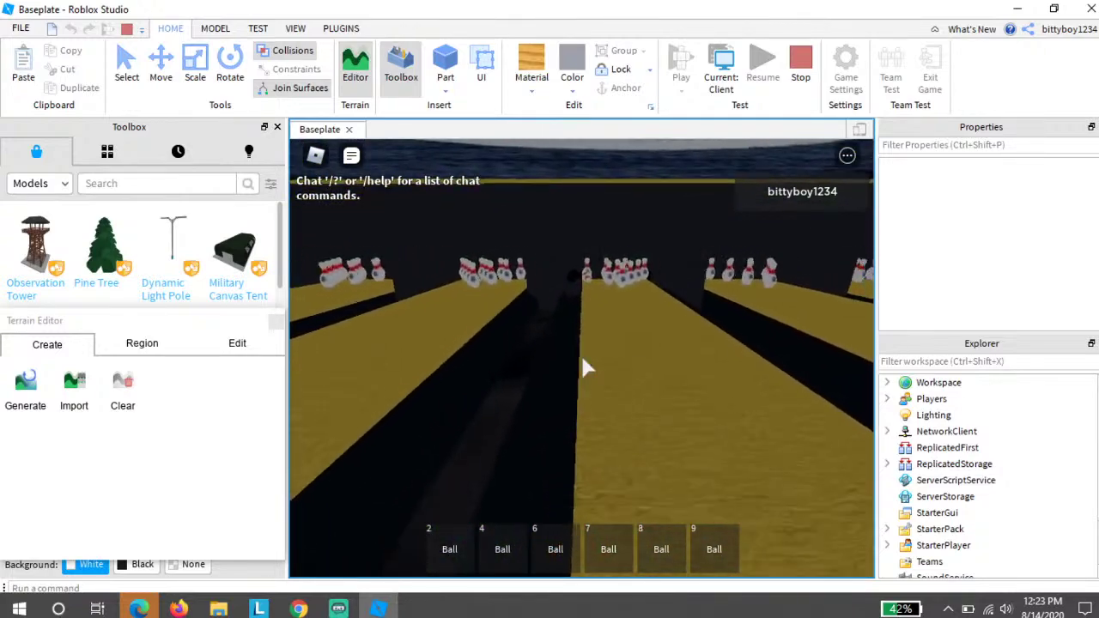
pyautogui.press('w')
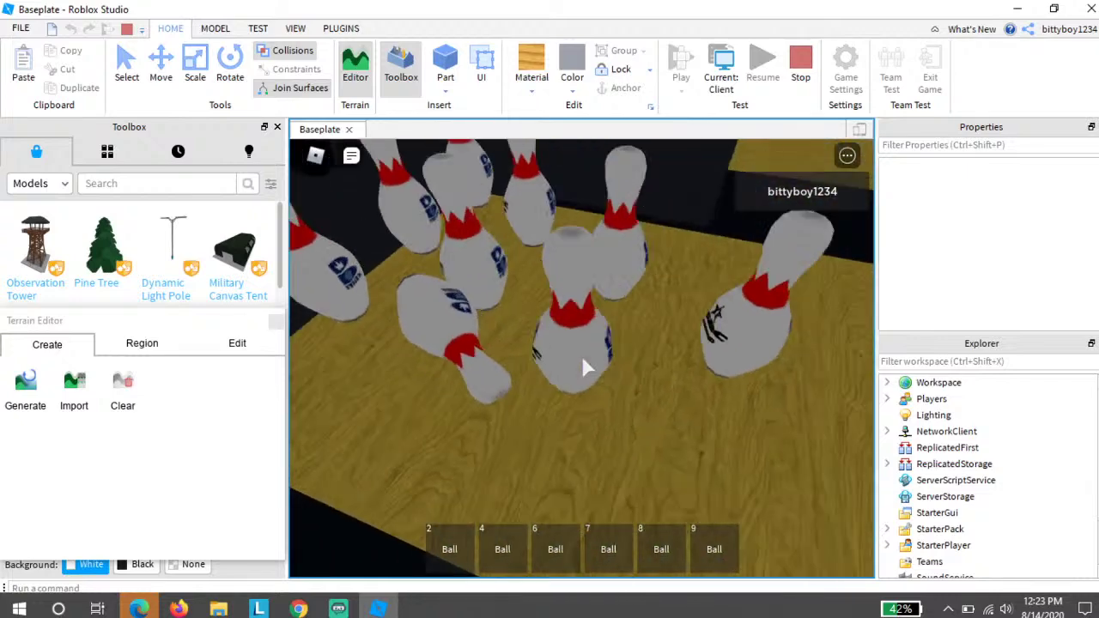
# Step: Walk the avatar back to a ball return, equip a ball, and stop the playtest
pyautogui.press('w')
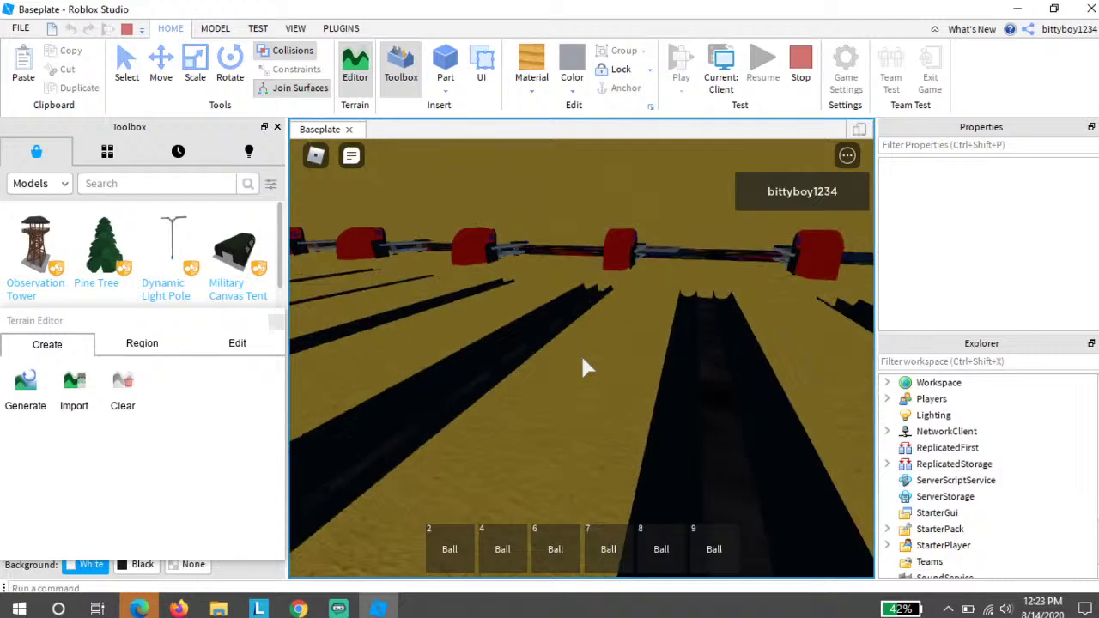
pyautogui.press('w')
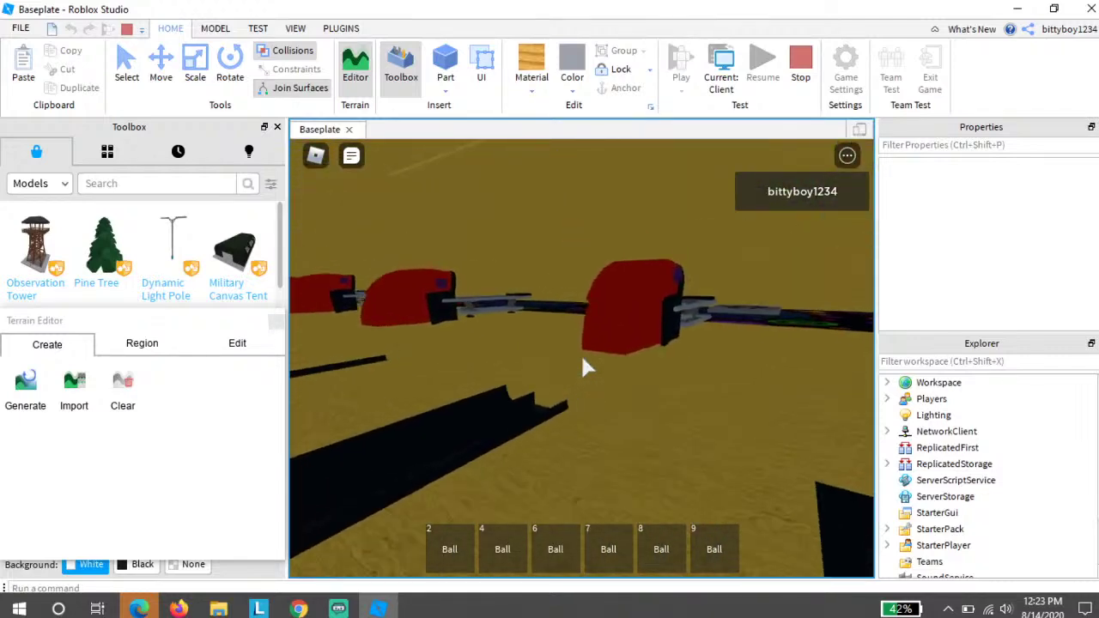
pyautogui.press('s')
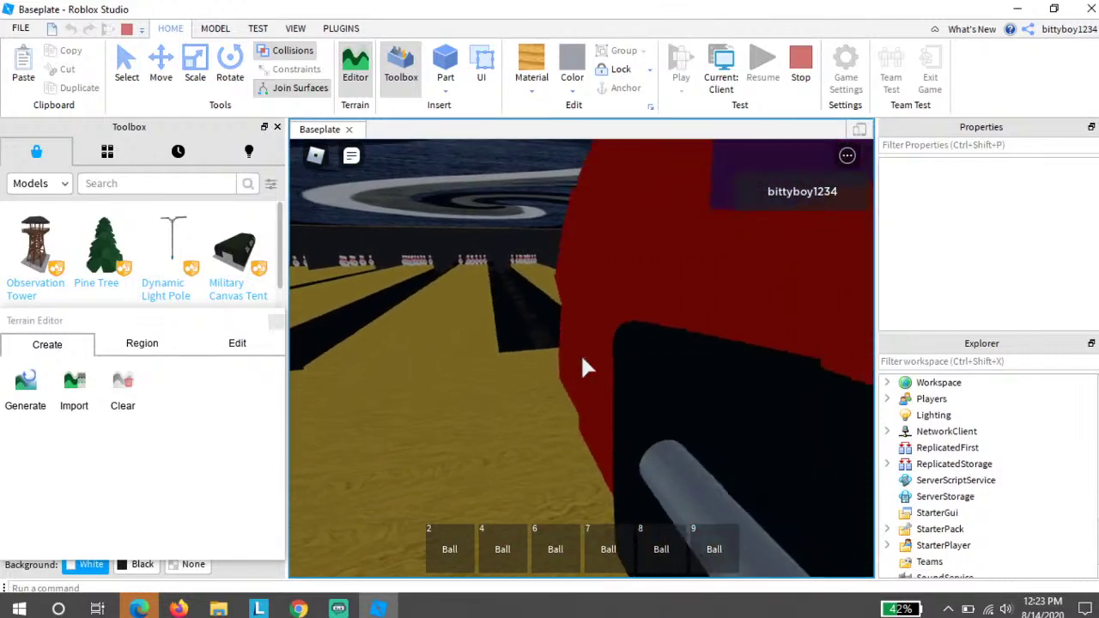
pyautogui.press('w')
pyautogui.press('space')
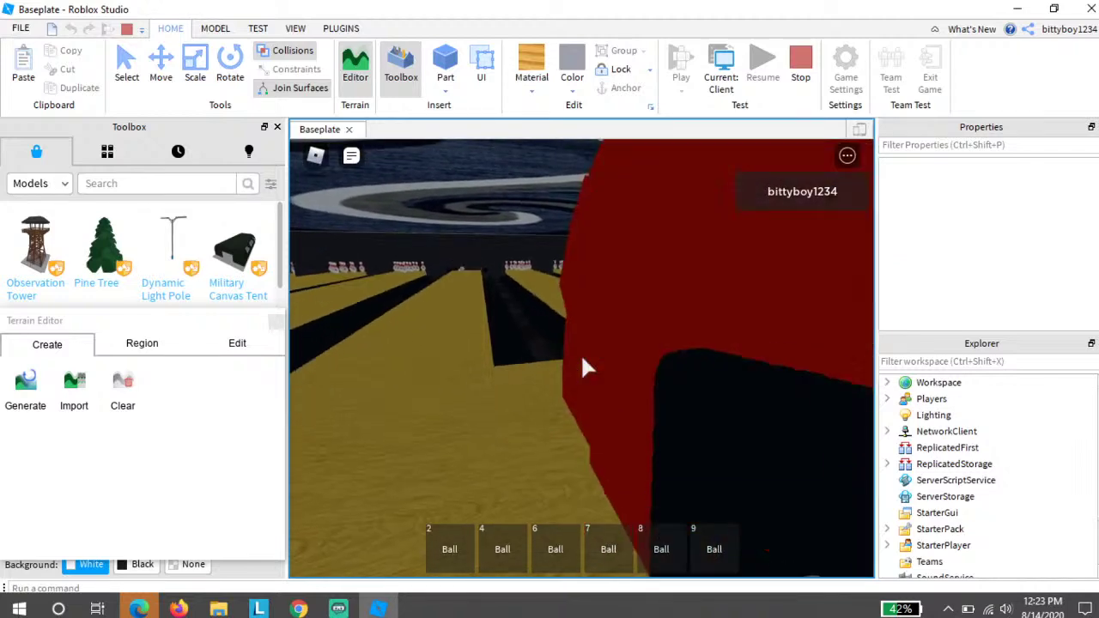
pyautogui.press('1')
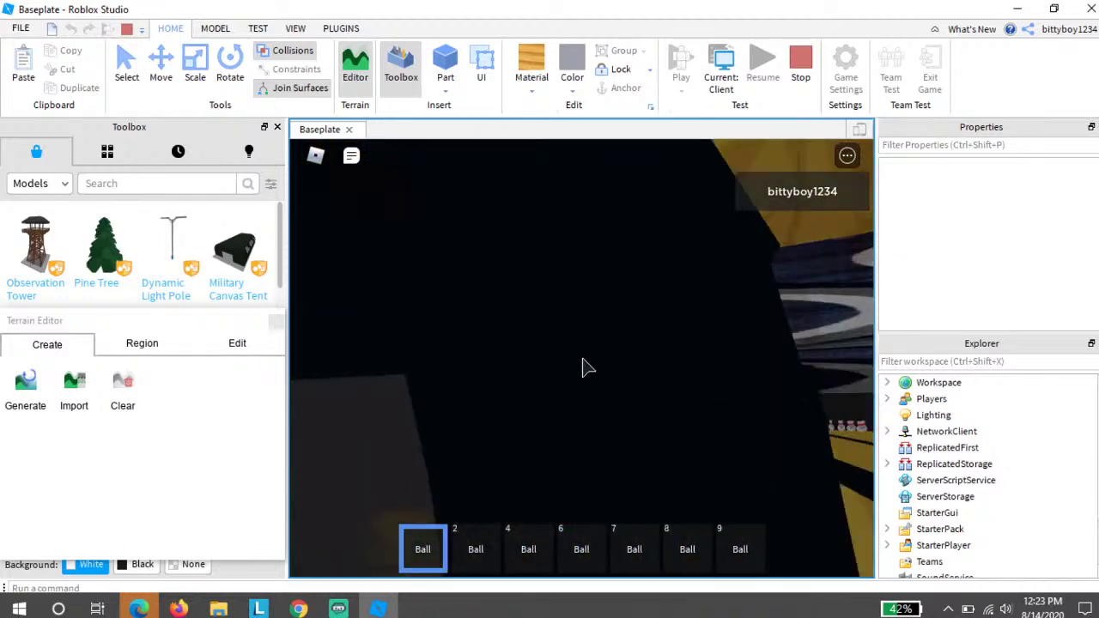
pyautogui.scroll(-4, 582, 359)
pyautogui.moveTo(633, 310); pyautogui.dragTo(634, 313, button='right')
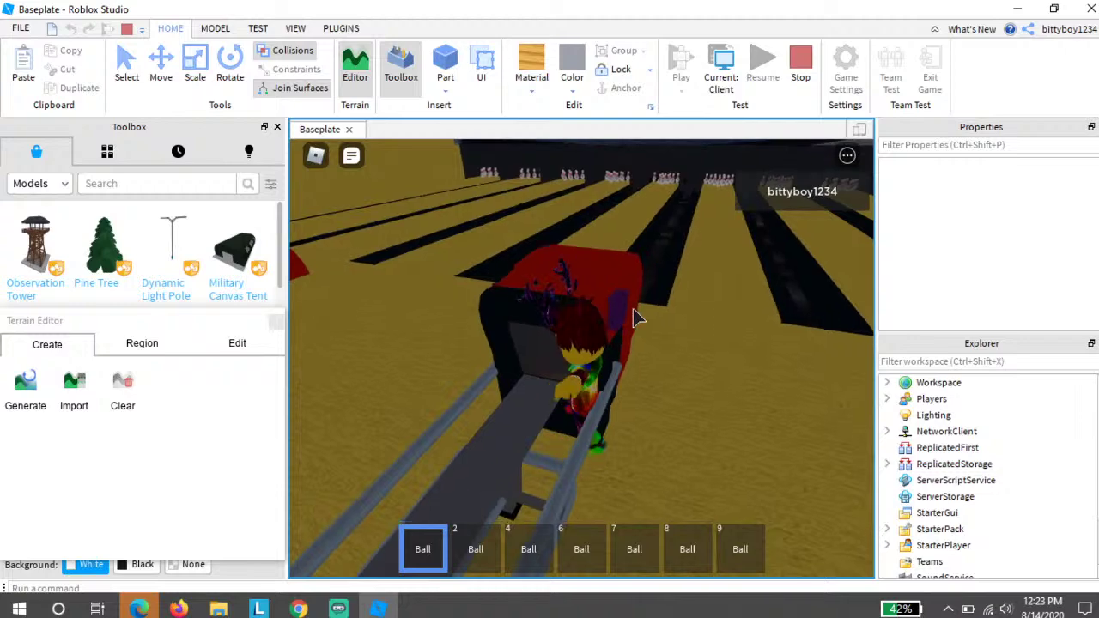
pyautogui.click(801, 65)
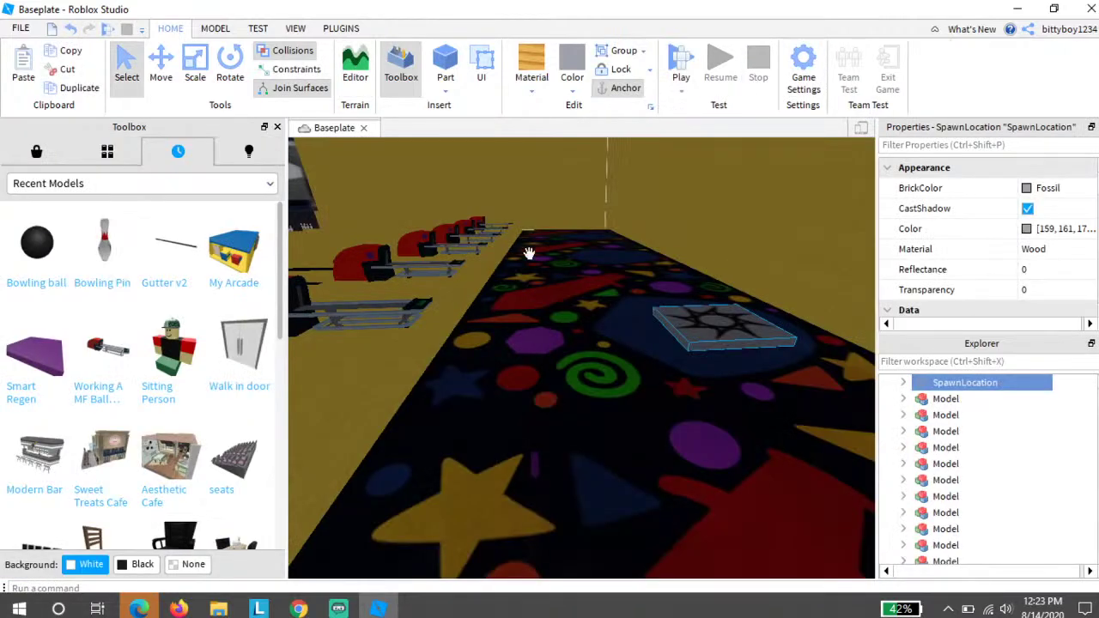
pyautogui.moveTo(530, 254); pyautogui.dragTo(530, 273, button='right')
pyautogui.scroll(3, 526, 273)
pyautogui.press('w')
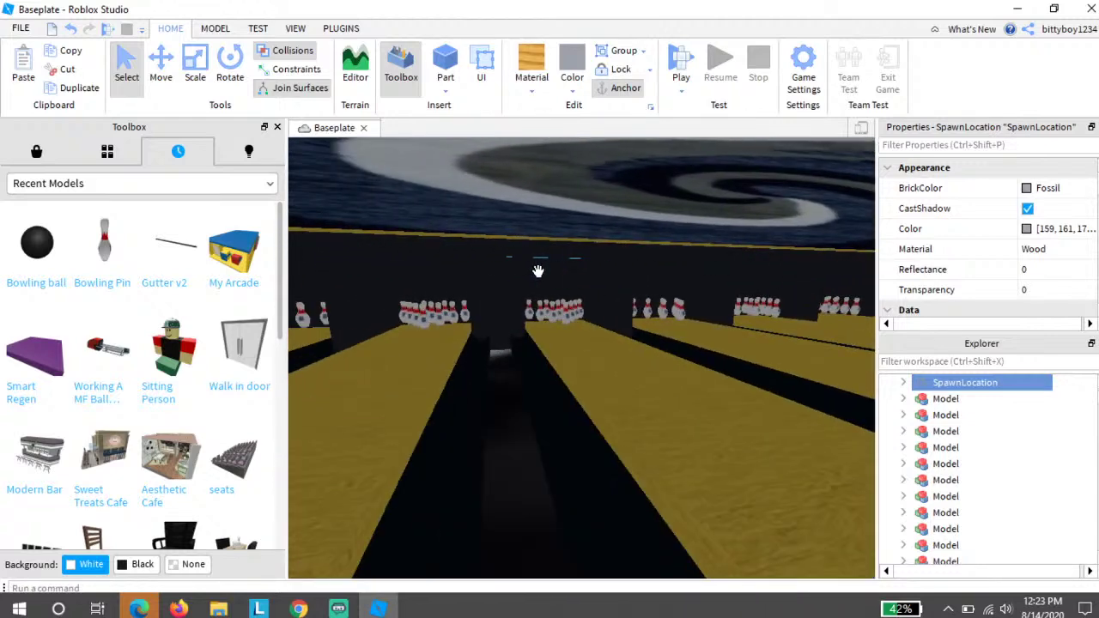
pyautogui.press('d')
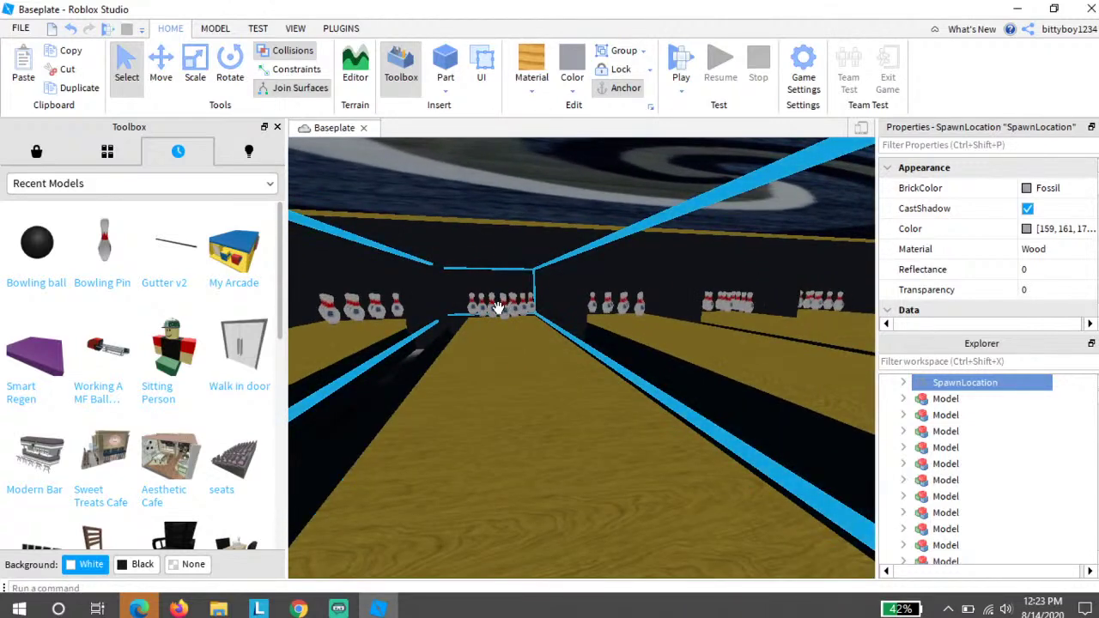
pyautogui.click(500, 322)
pyautogui.scroll(2, 502, 297)
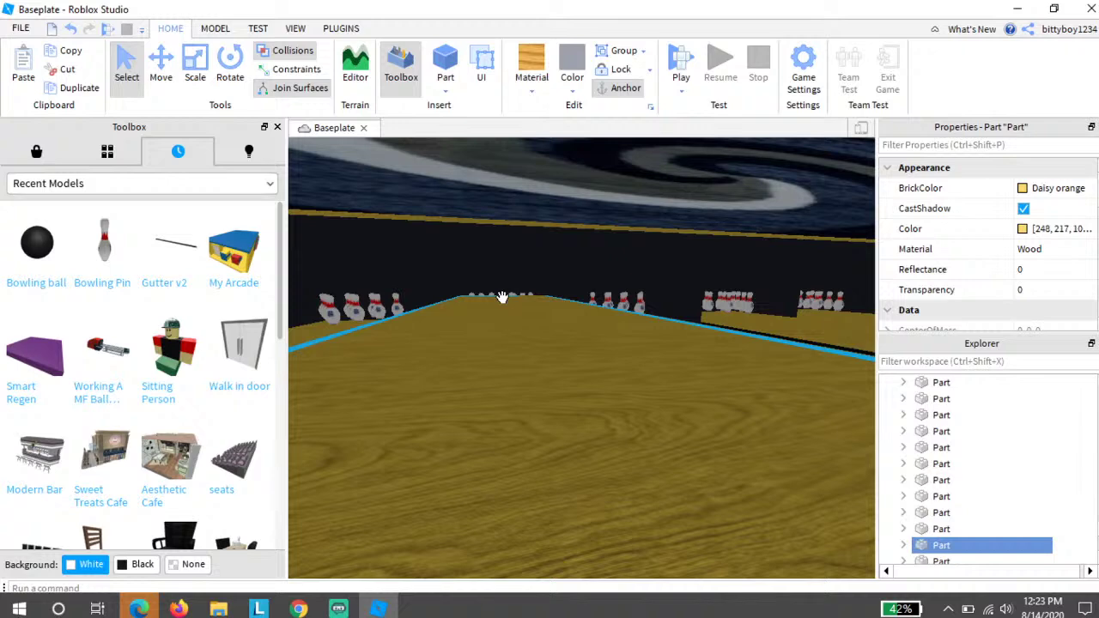
pyautogui.click(71, 28)
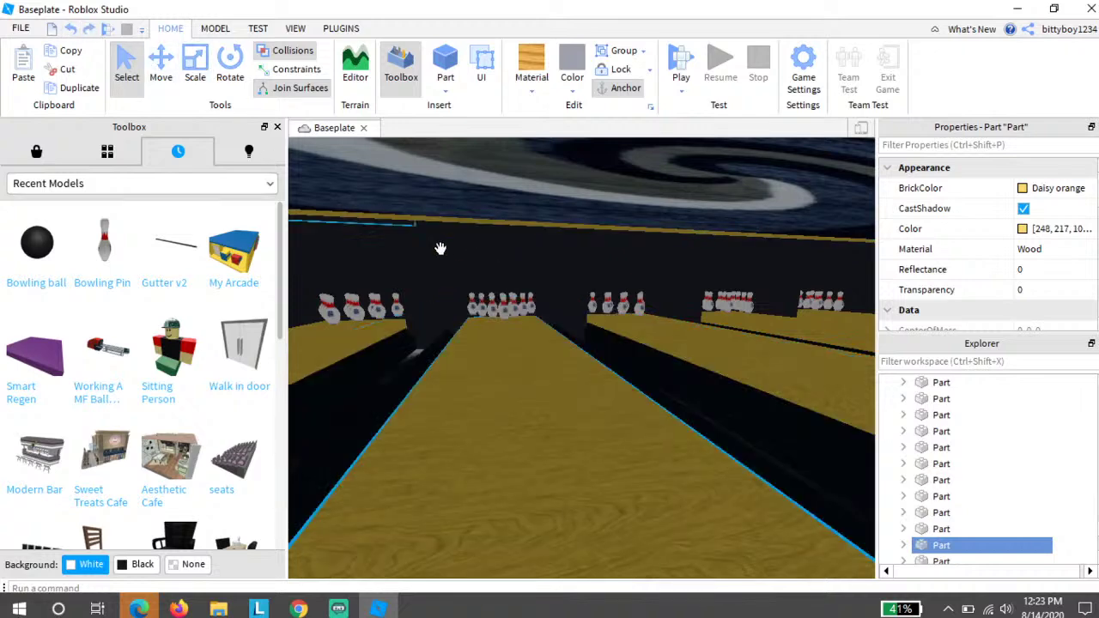
# Step: Group the loose pin second from the left in the lane's pin set with that lane's pin model
pyautogui.scroll(5, 558, 289)
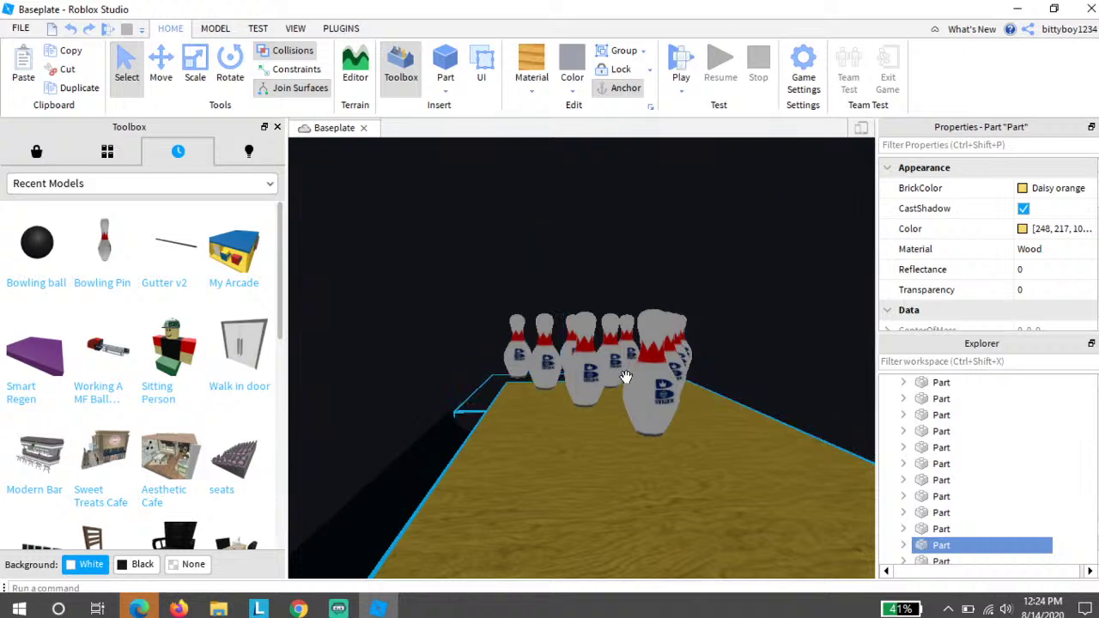
pyautogui.click(550, 359)
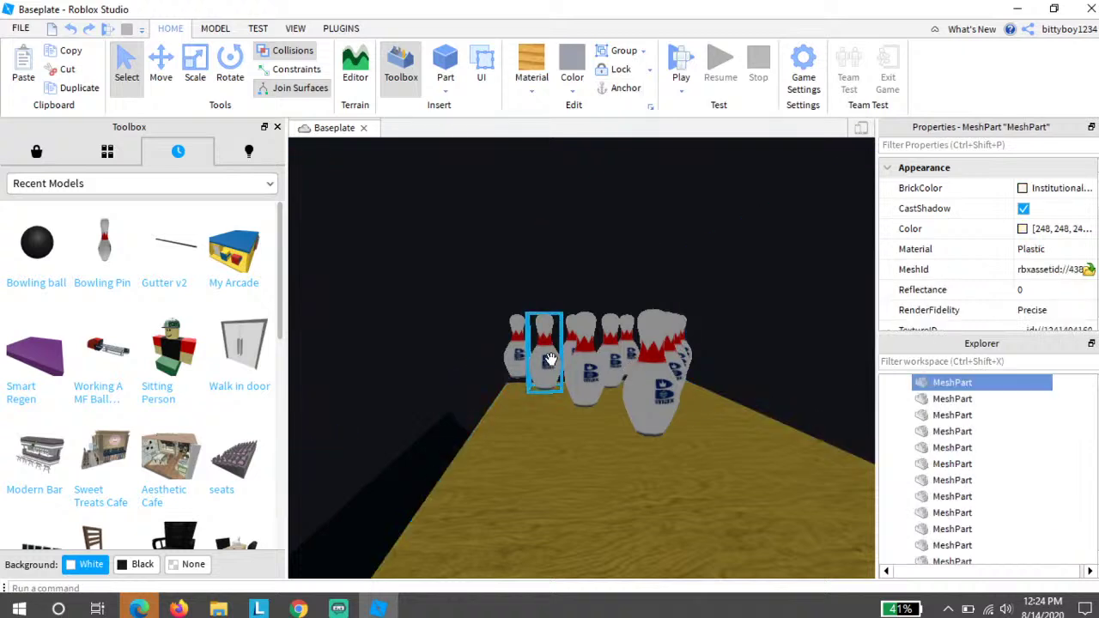
pyautogui.keyDown('ctrl'); pyautogui.click(589, 378); pyautogui.keyUp('ctrl')
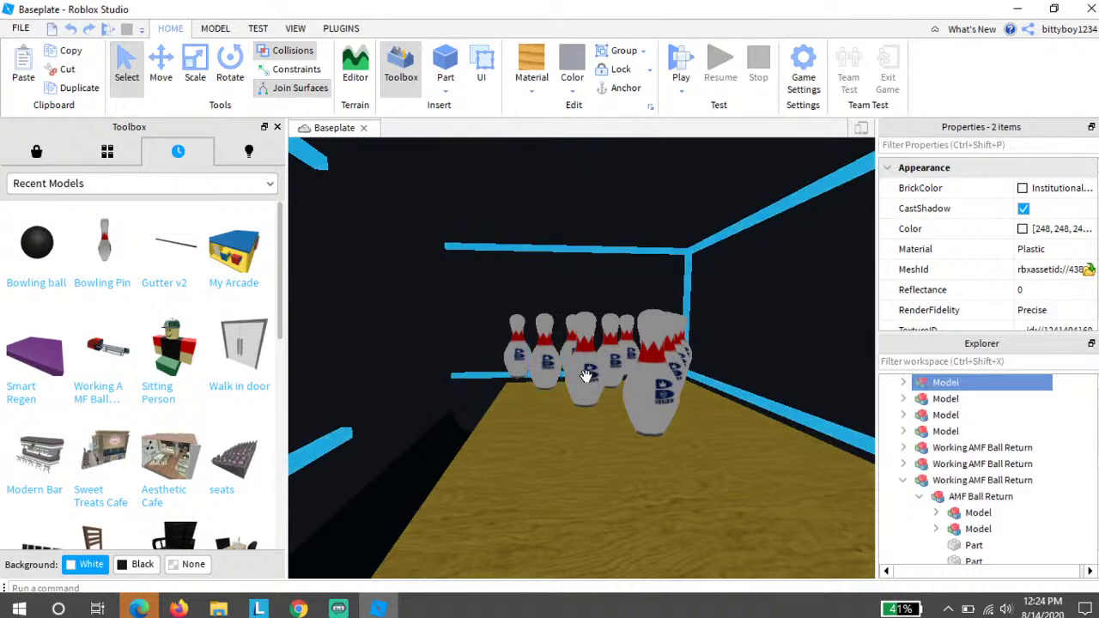
pyautogui.hotkey('ctrl', 'g')
pyautogui.scroll(-1, 614, 388)
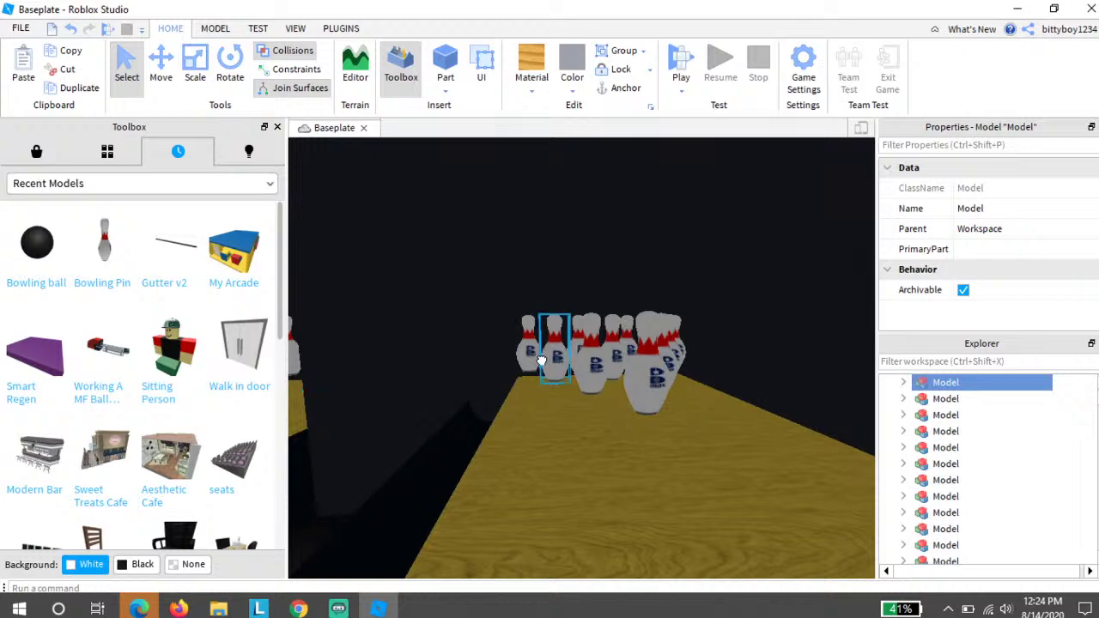
pyautogui.click(541, 360)
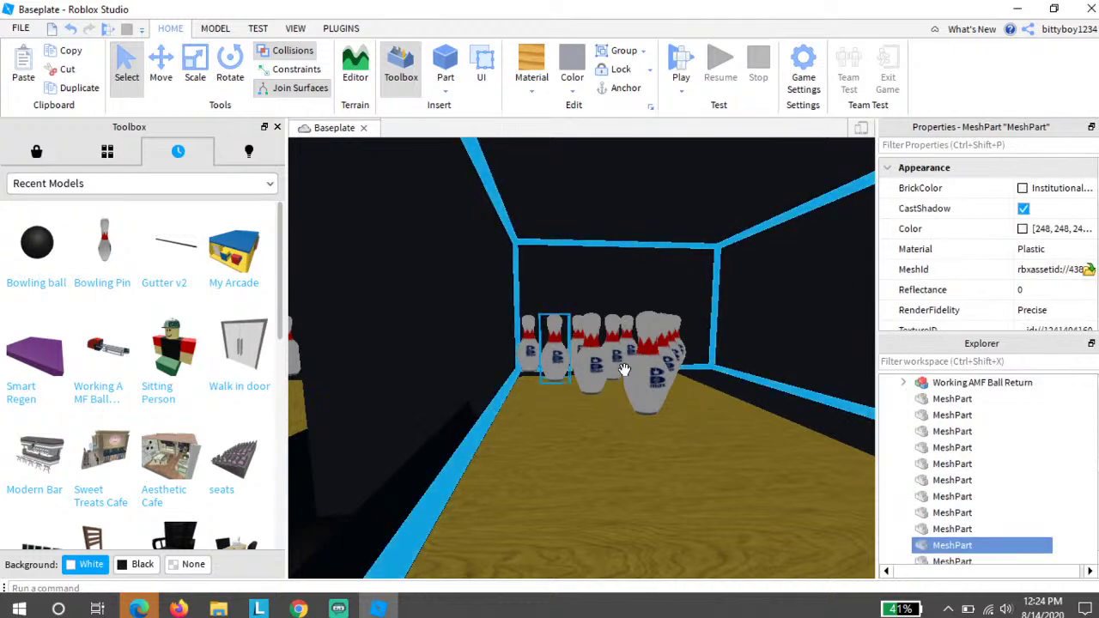
pyautogui.hotkey('ctrl', 'shift', 'g')
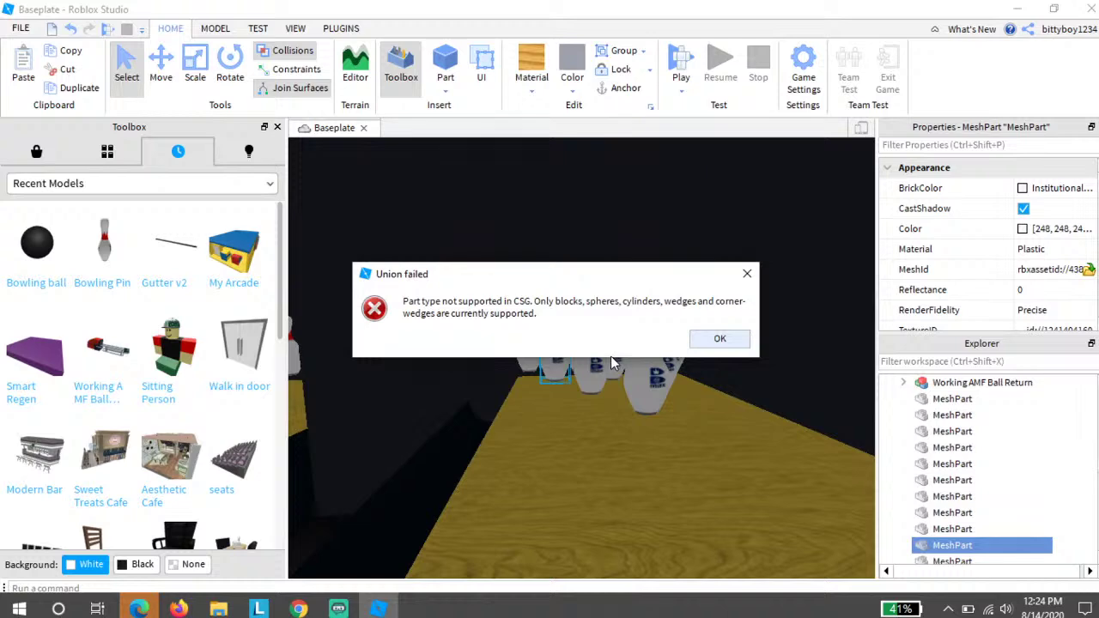
pyautogui.click(718, 338)
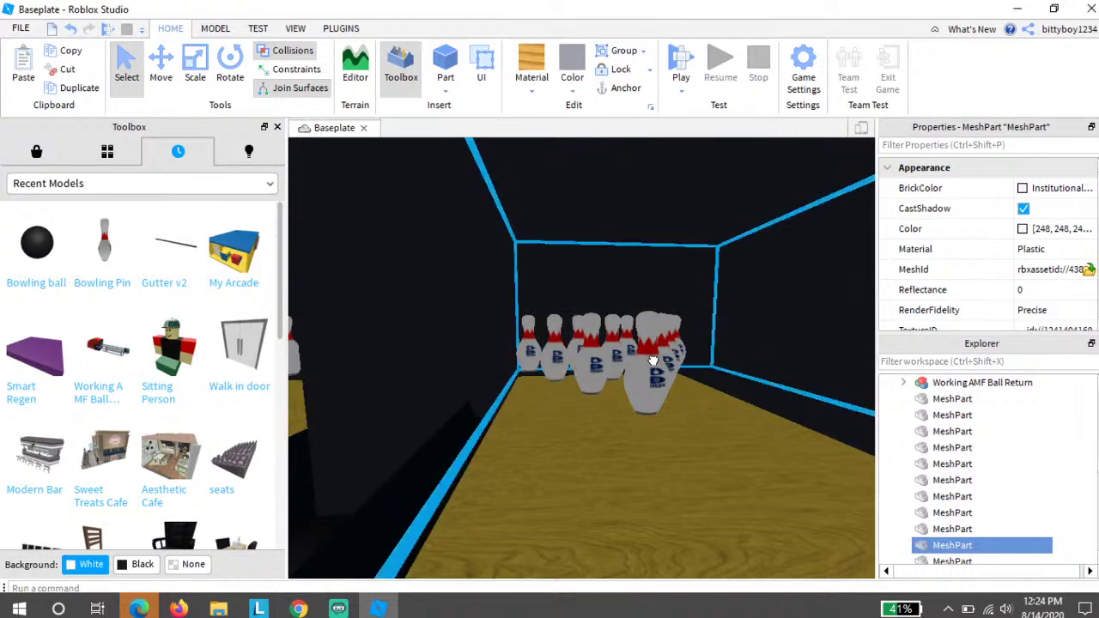
# Step: In the neighbouring lane, group the second pin from the left with the lane's existing pin model
pyautogui.click(555, 352)
pyautogui.click(559, 359)
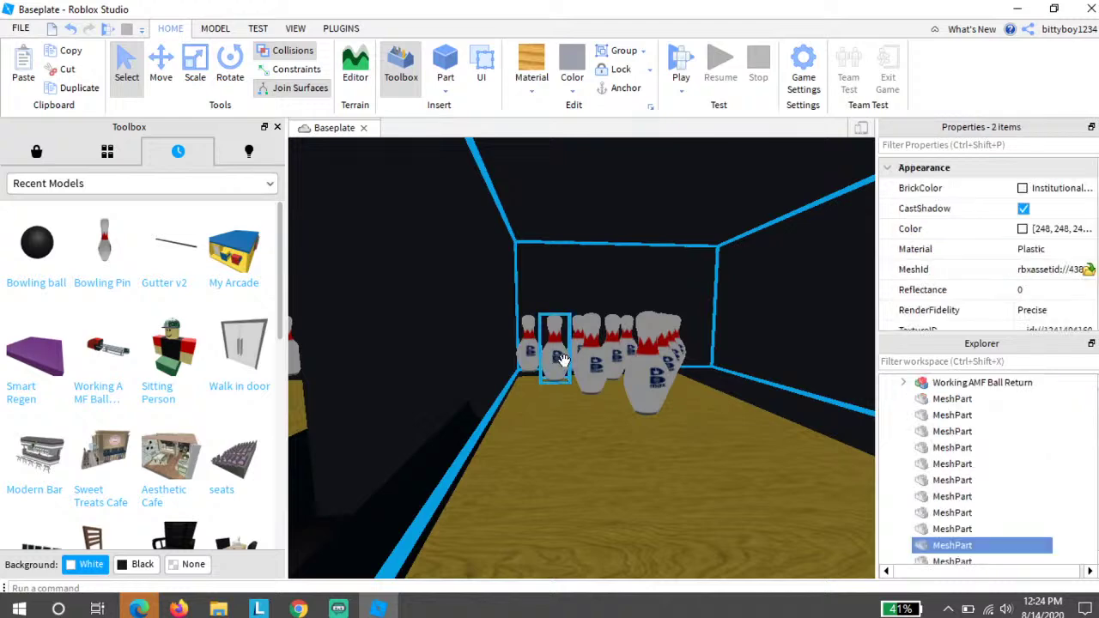
pyautogui.click(599, 477)
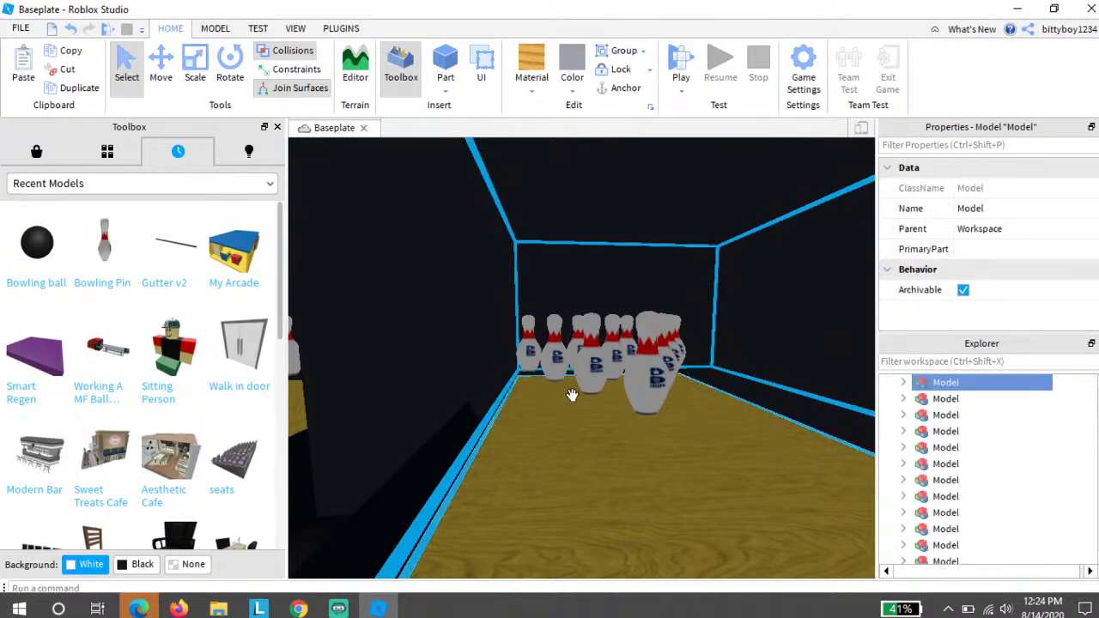
# Step: Add the loose second pin of the next lane to the right to a group with its pin model
pyautogui.press('d')
pyautogui.click(582, 354)
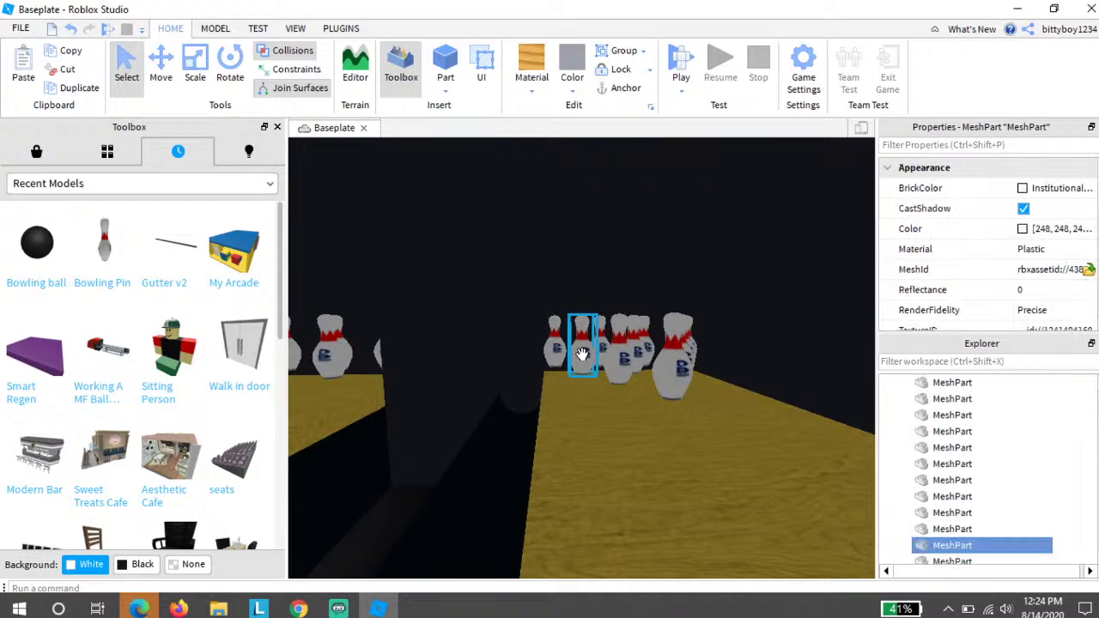
pyautogui.keyDown('ctrl'); pyautogui.click(646, 359); pyautogui.keyUp('ctrl')
pyautogui.hotkey('ctrl', 'g')
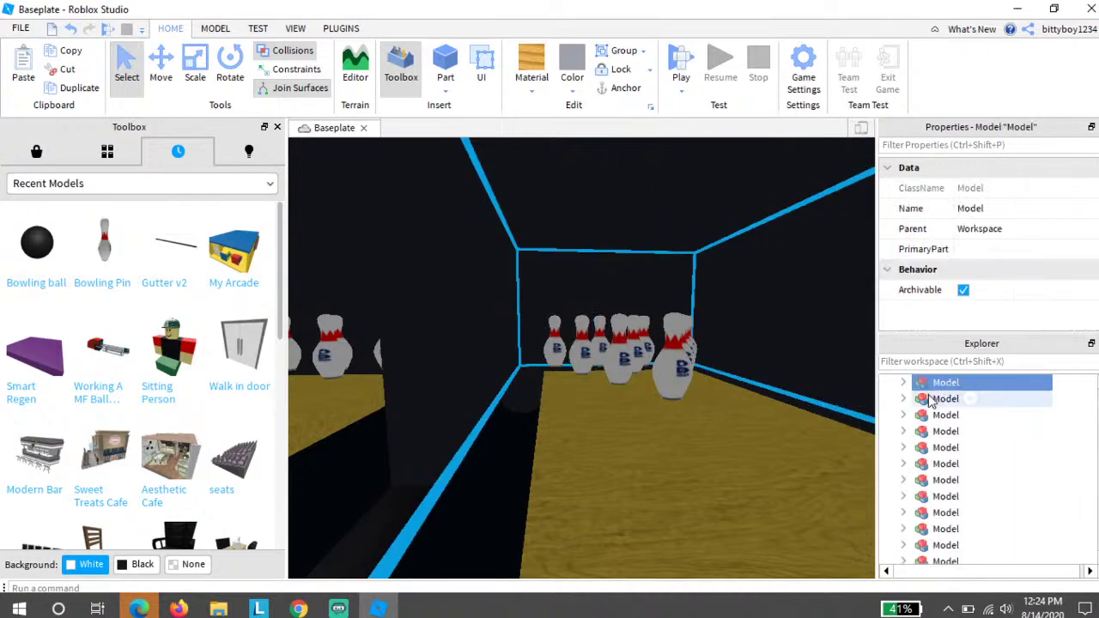
# Step: In the next two lanes to the right, group the loose second pin from the left with each lane's pin model
pyautogui.press('d')
pyautogui.click(606, 345)
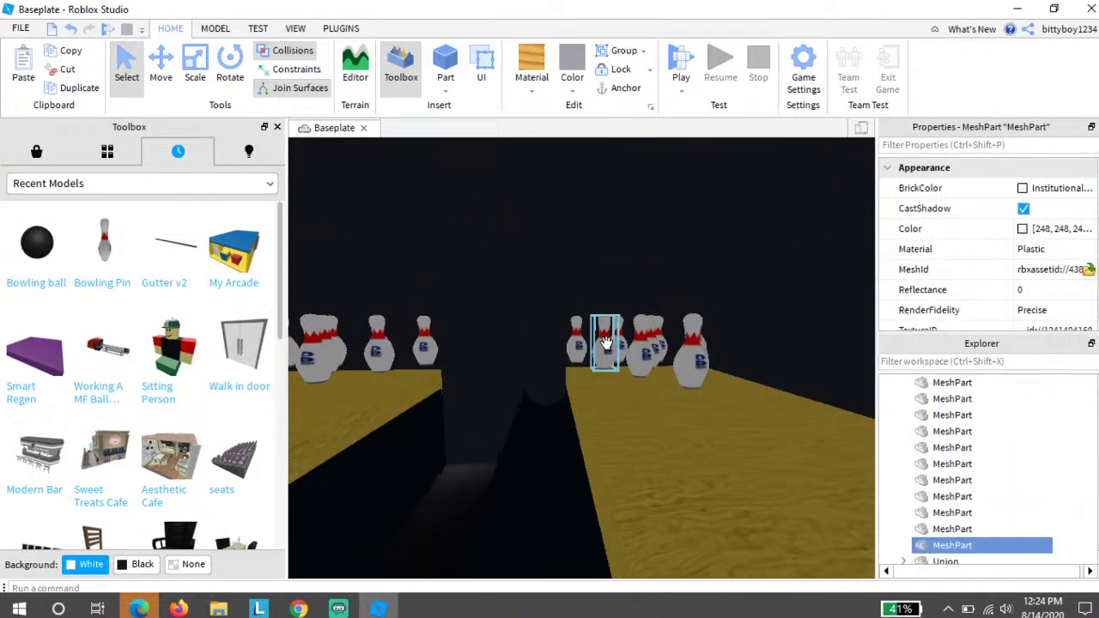
pyautogui.click(650, 351)
pyautogui.press('d')
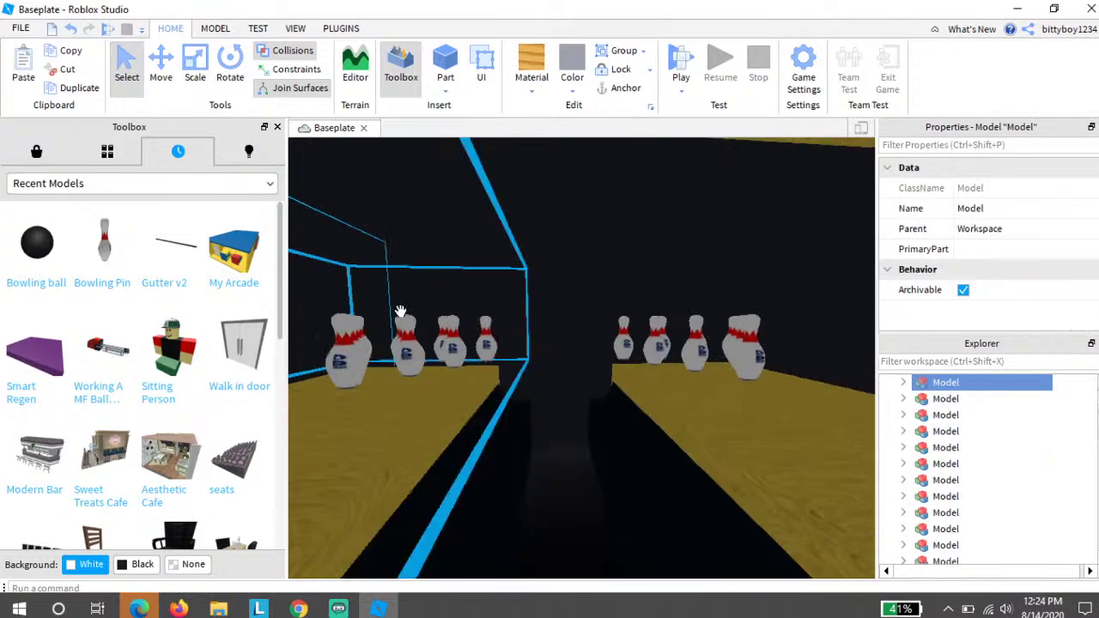
pyautogui.click(557, 351)
pyautogui.keyDown('ctrl'); pyautogui.click(610, 364); pyautogui.keyUp('ctrl')
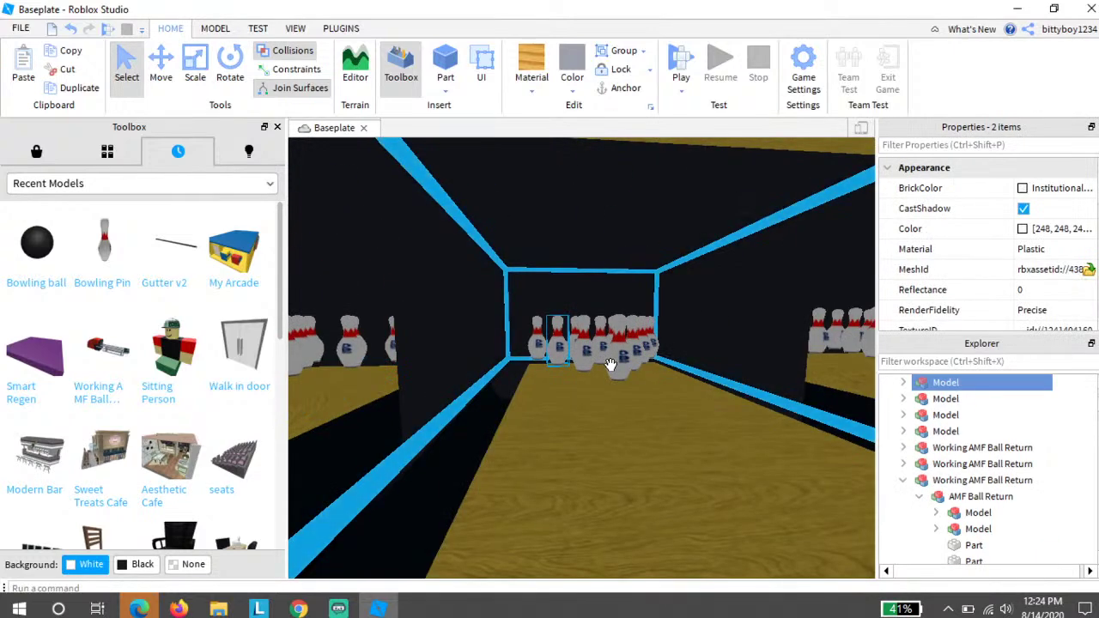
pyautogui.hotkey('ctrl', 'g')
# Step: Group the second pin with the lane's existing pin model in each of the two lanes farther along the row
pyautogui.press('d')
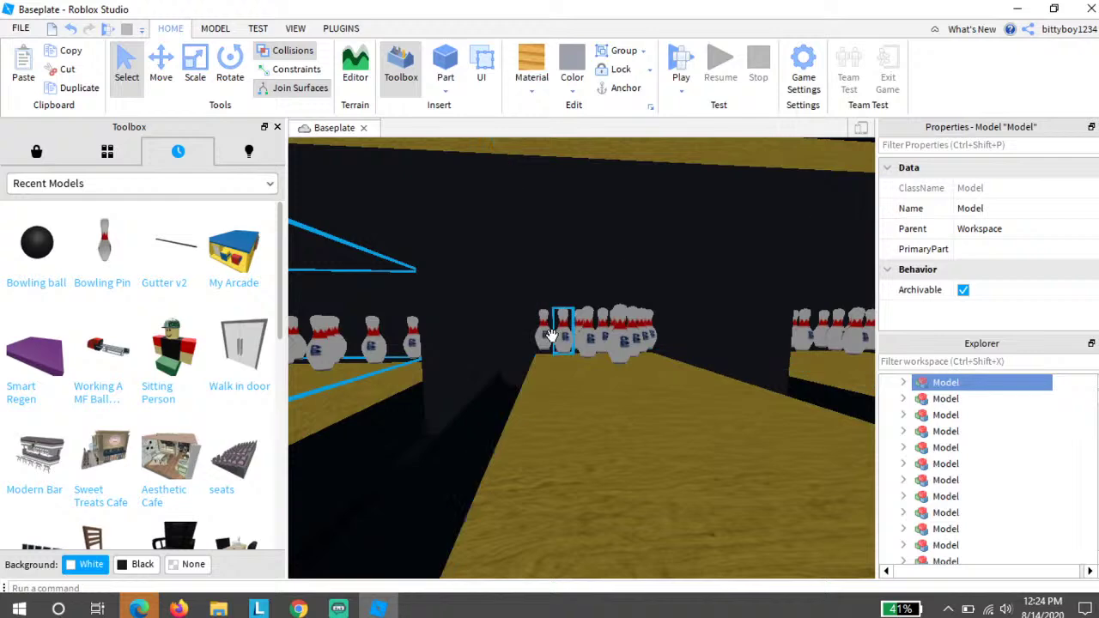
pyautogui.click(563, 335)
pyautogui.keyDown('ctrl'); pyautogui.click(658, 412); pyautogui.keyUp('ctrl')
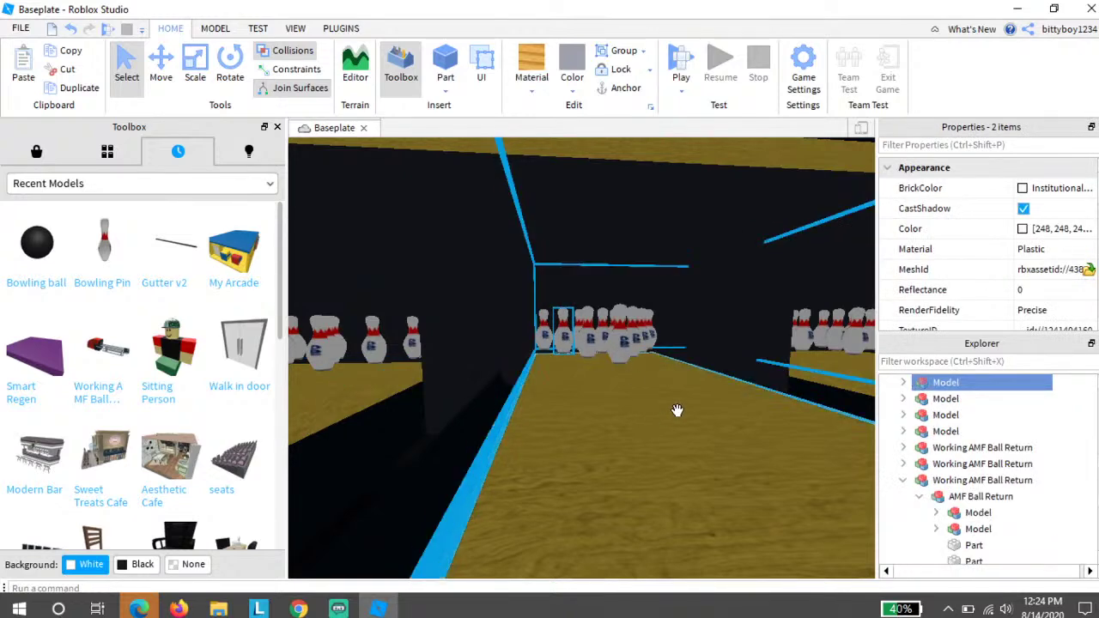
pyautogui.click(675, 409)
pyautogui.press('a')
pyautogui.click(584, 326)
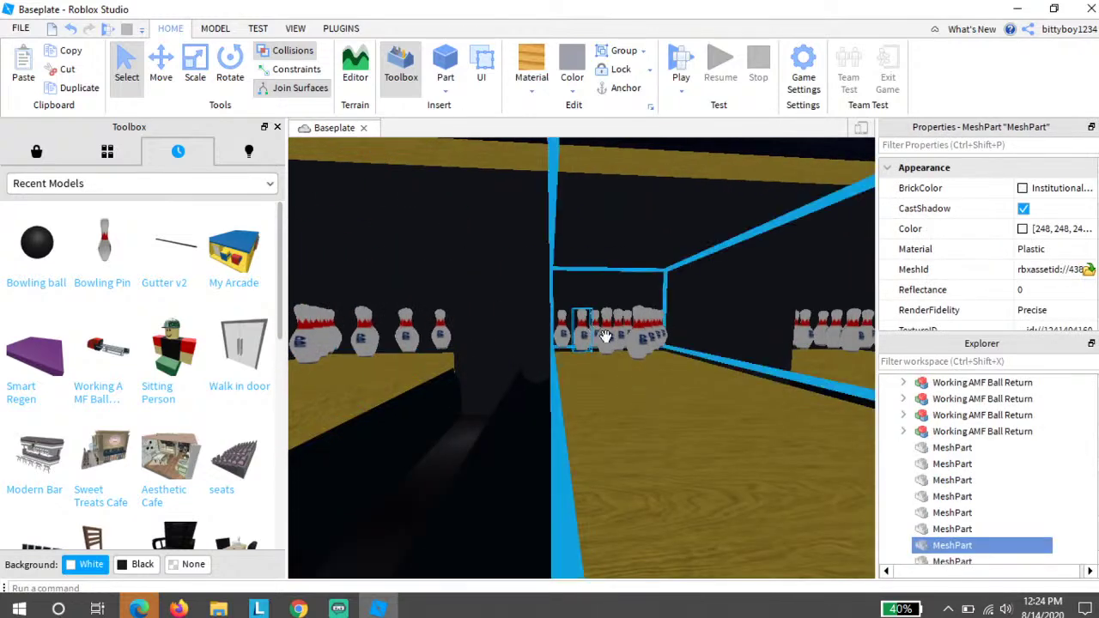
pyautogui.keyDown('ctrl'); pyautogui.click(622, 353); pyautogui.keyUp('ctrl')
pyautogui.click(624, 355)
# Step: Moving on to the following two lanes, combine each loose second pin with its own lane's pin model into a group
pyautogui.press('d')
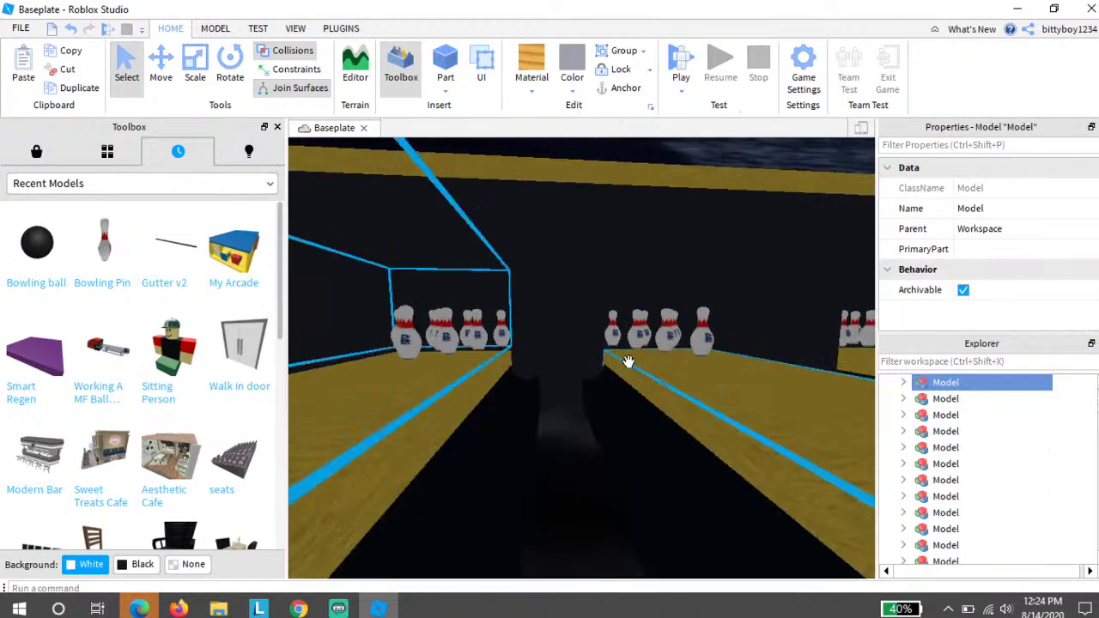
pyautogui.click(620, 329)
pyautogui.press('d')
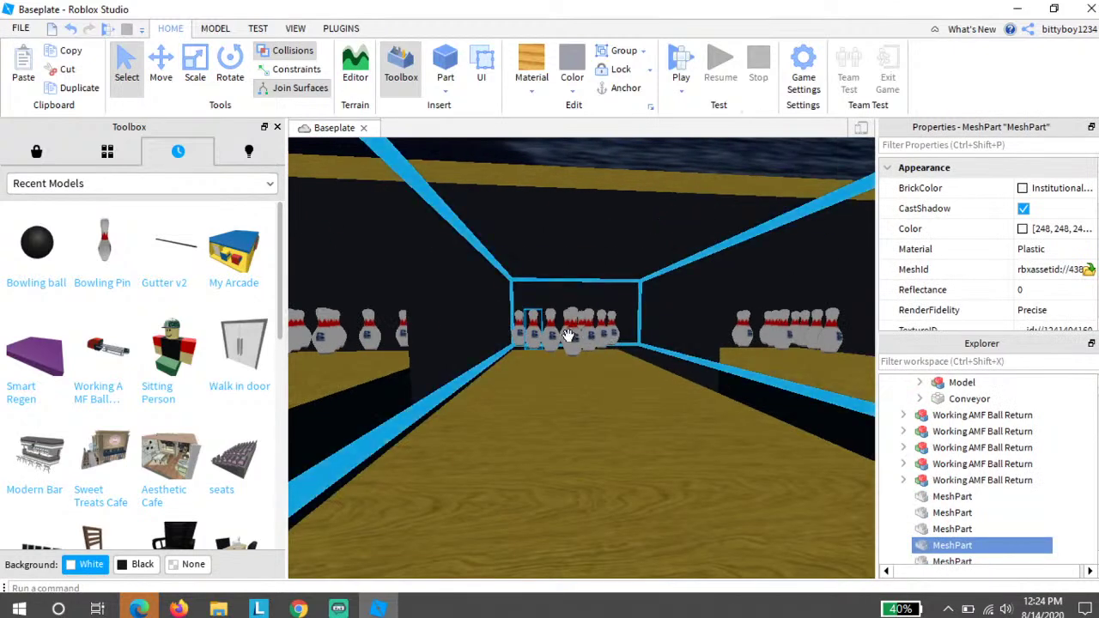
pyautogui.click(620, 397)
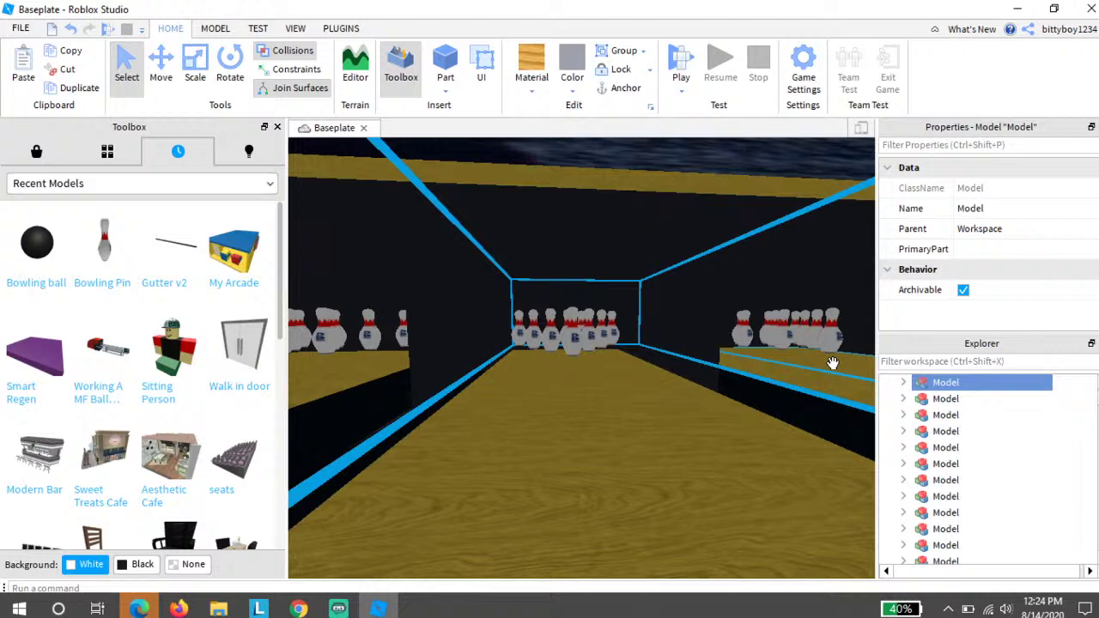
pyautogui.press('d')
pyautogui.press('w')
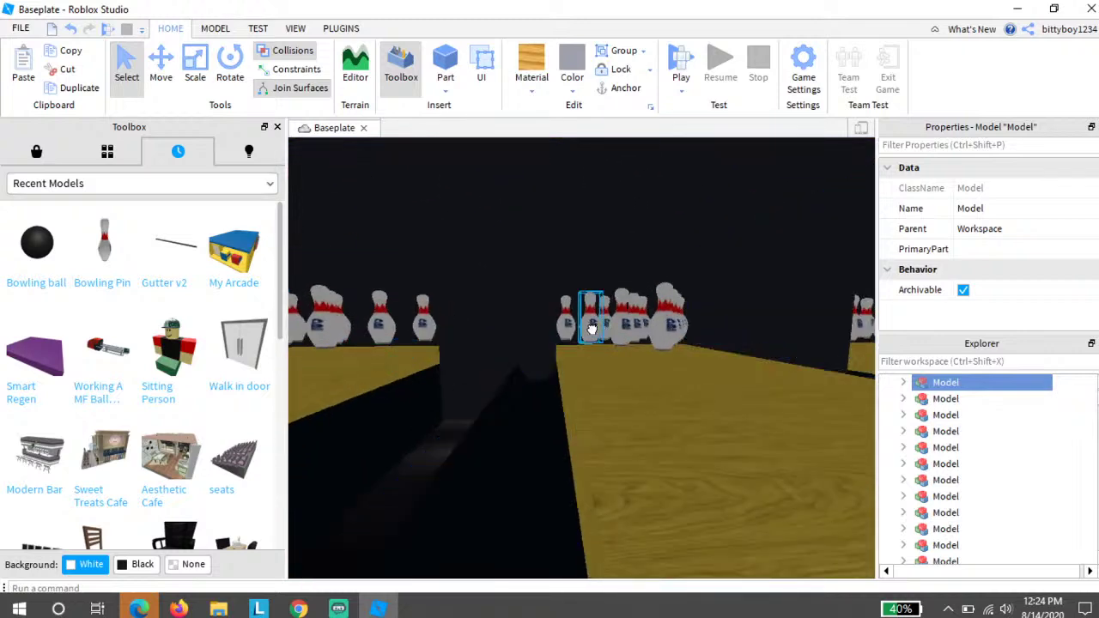
pyautogui.click(591, 330)
pyautogui.keyDown('ctrl'); pyautogui.click(629, 325); pyautogui.keyUp('ctrl')
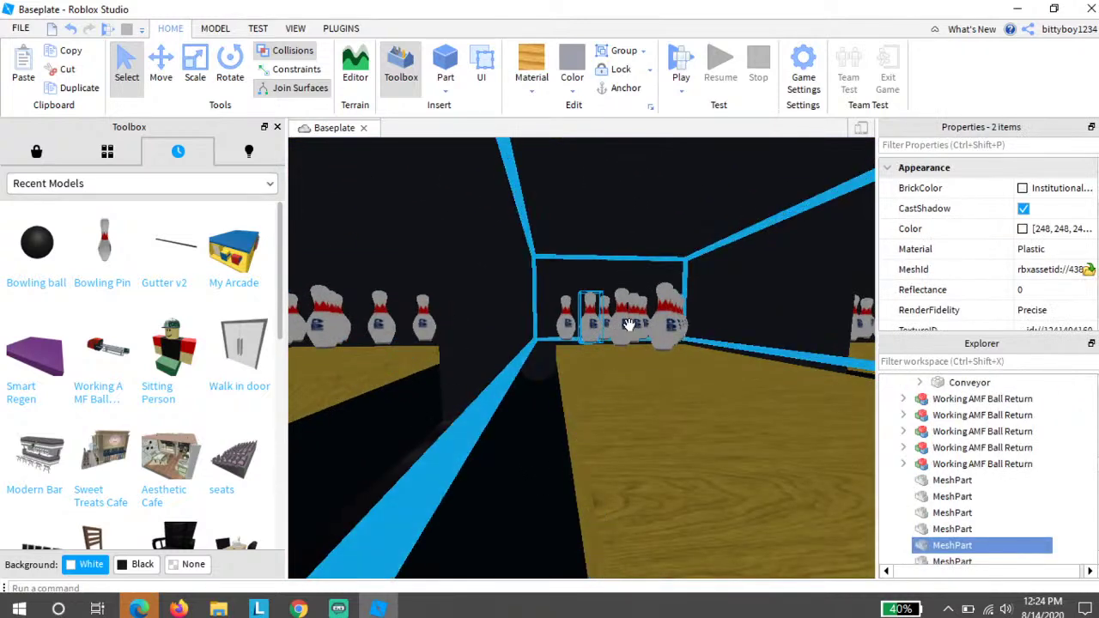
pyautogui.hotkey('ctrl', 'g')
# Step: Add the loose second pin of the next two lanes to the right to a group with that lane's pin model
pyautogui.press('d')
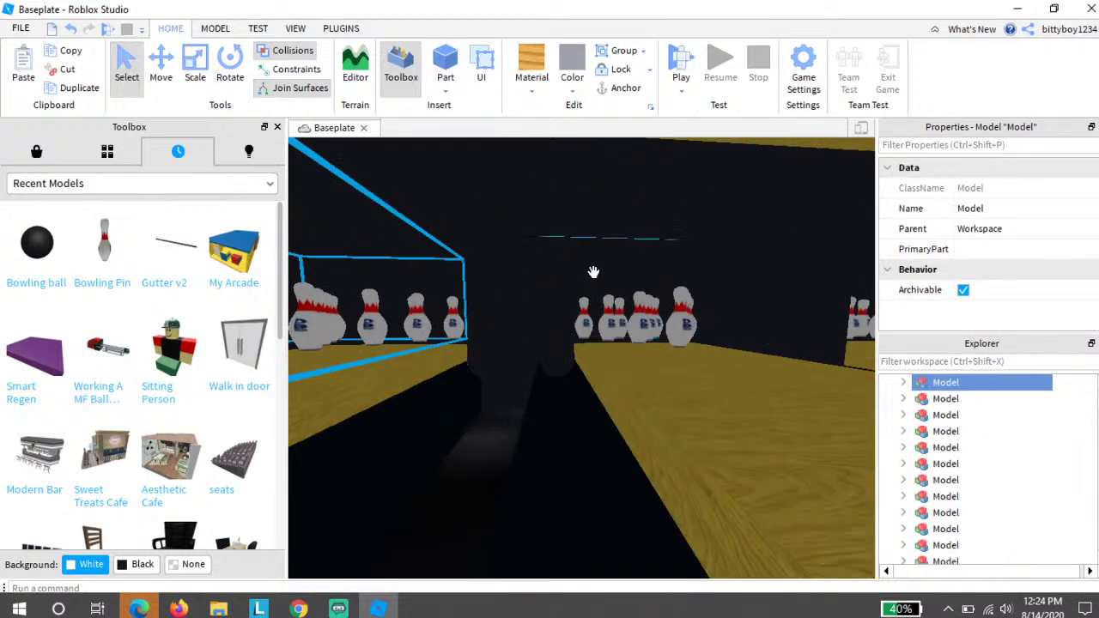
pyautogui.press('d')
pyautogui.click(518, 325)
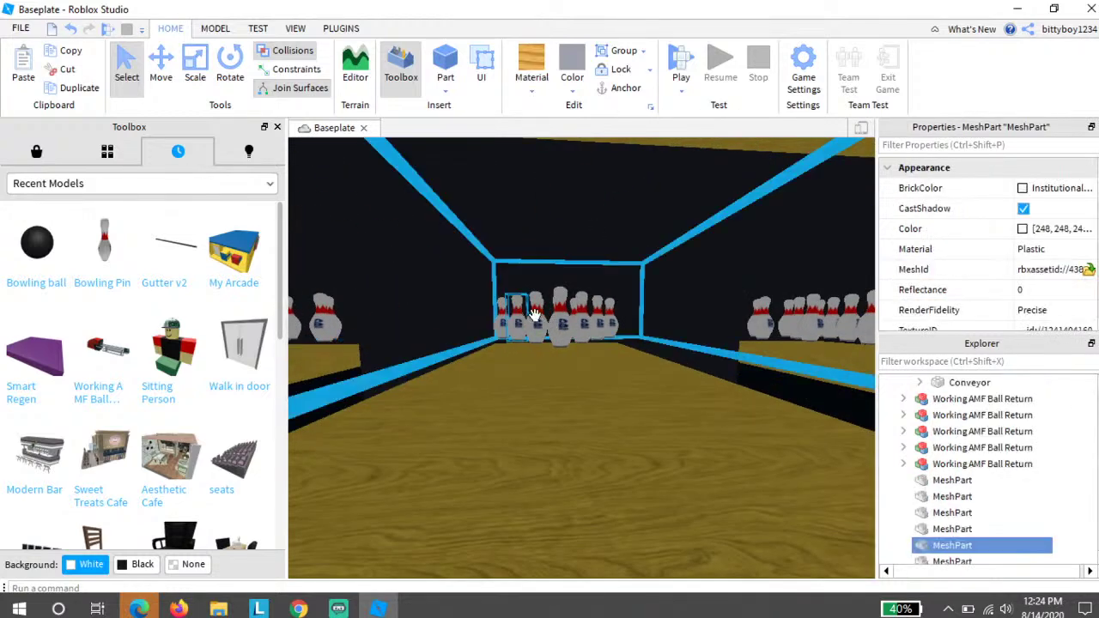
pyautogui.keyDown('ctrl'); pyautogui.click(537, 319); pyautogui.keyUp('ctrl')
pyautogui.hotkey('ctrl', 'g')
pyautogui.press('d')
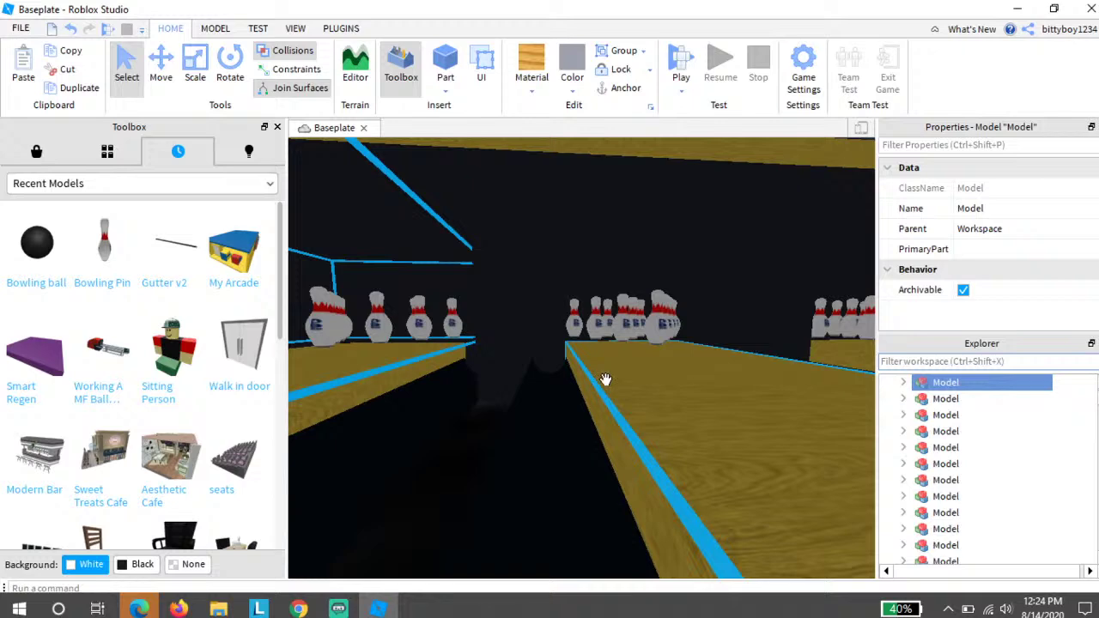
pyautogui.press('f')
pyautogui.click(525, 320)
pyautogui.keyDown('ctrl'); pyautogui.click(547, 330); pyautogui.keyUp('ctrl')
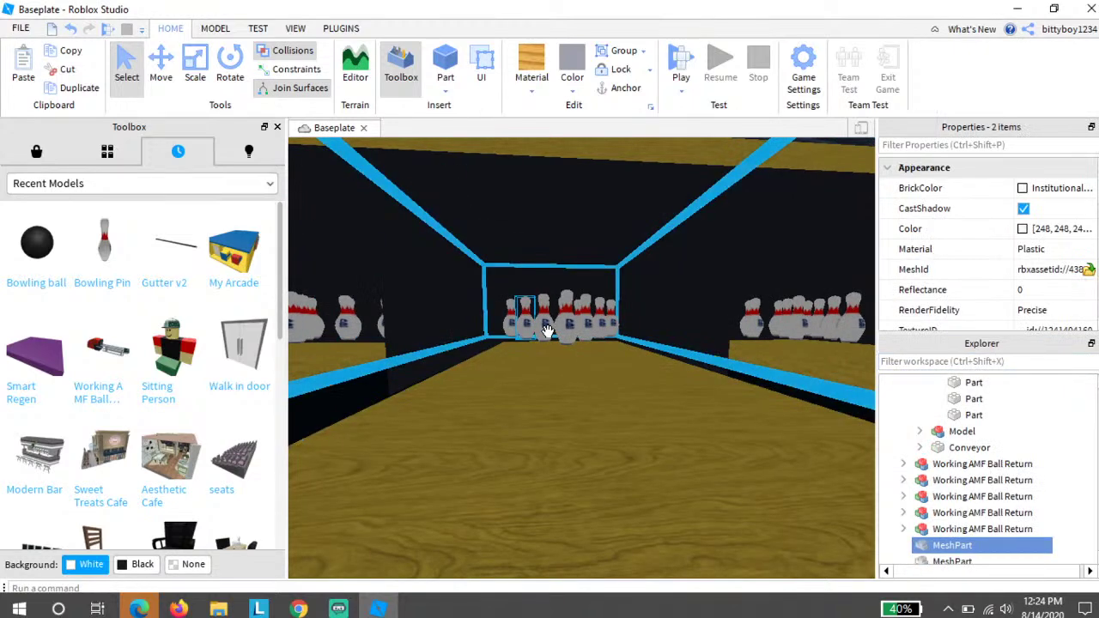
pyautogui.click(547, 331)
# Step: In the lane just before the rightmost one, group the second pin from the left with the lane's pin model
pyautogui.press('d')
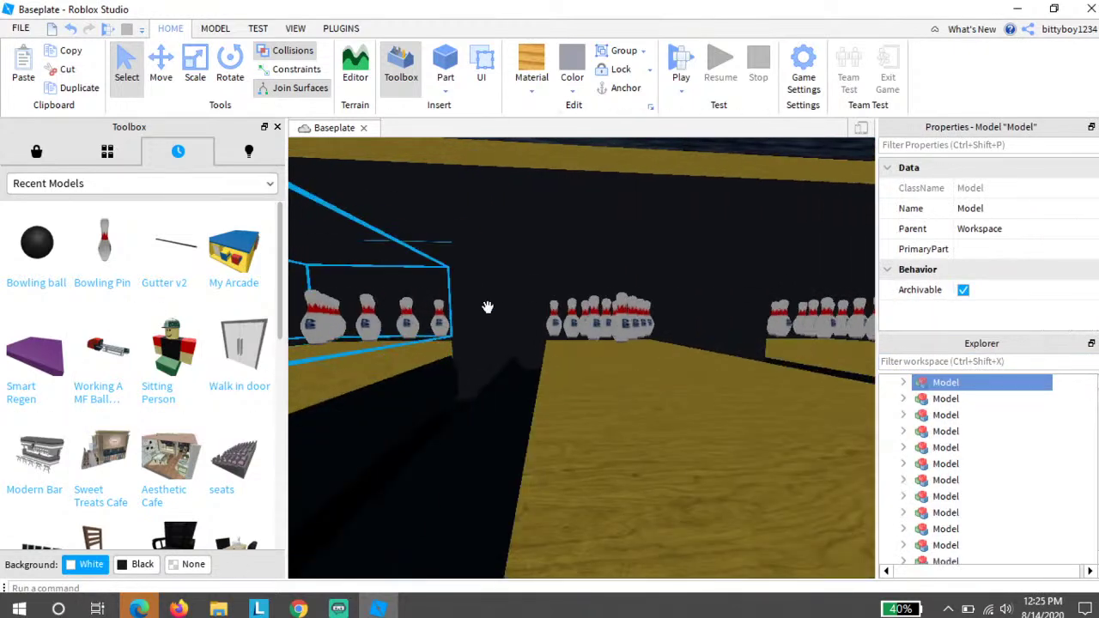
pyautogui.keyDown('ctrl'); pyautogui.click(574, 329); pyautogui.keyUp('ctrl')
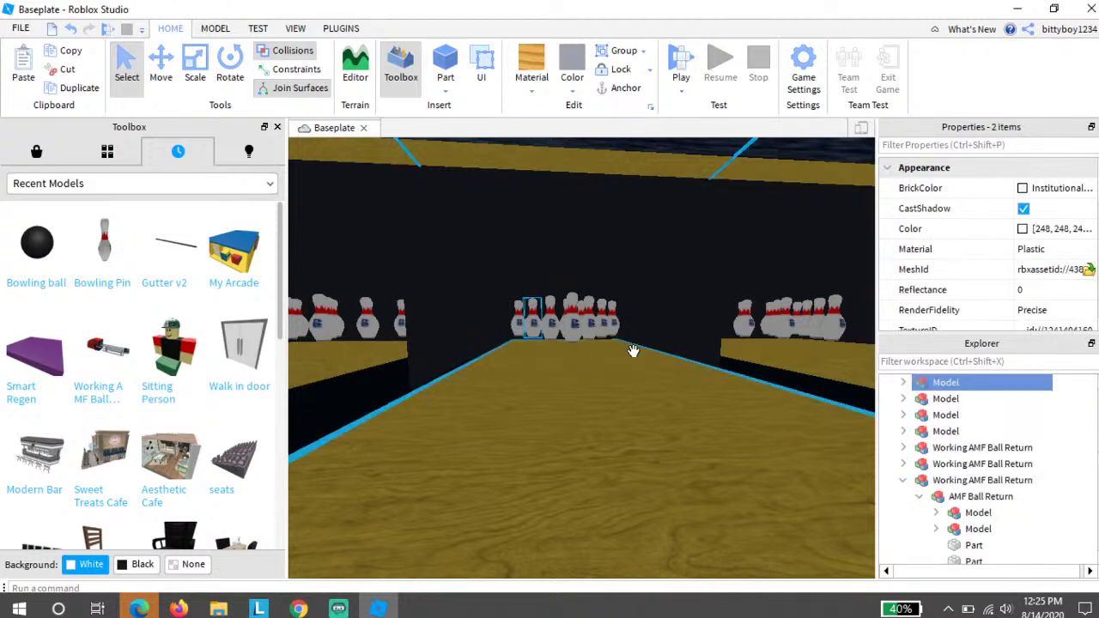
pyautogui.hotkey('ctrl', 'g')
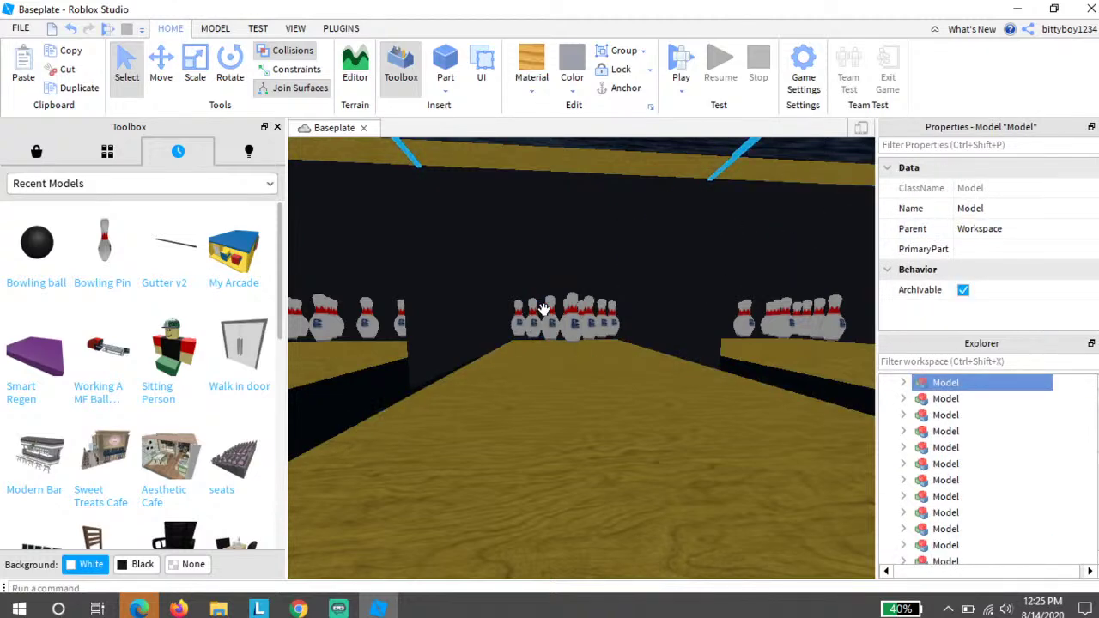
# Step: Examine the grouped lane model's hierarchy and its nested pin model to check which pins it covers
pyautogui.press('s')
pyautogui.moveTo(548, 185); pyautogui.dragTo(547, 184, button='right')
pyautogui.press('d')
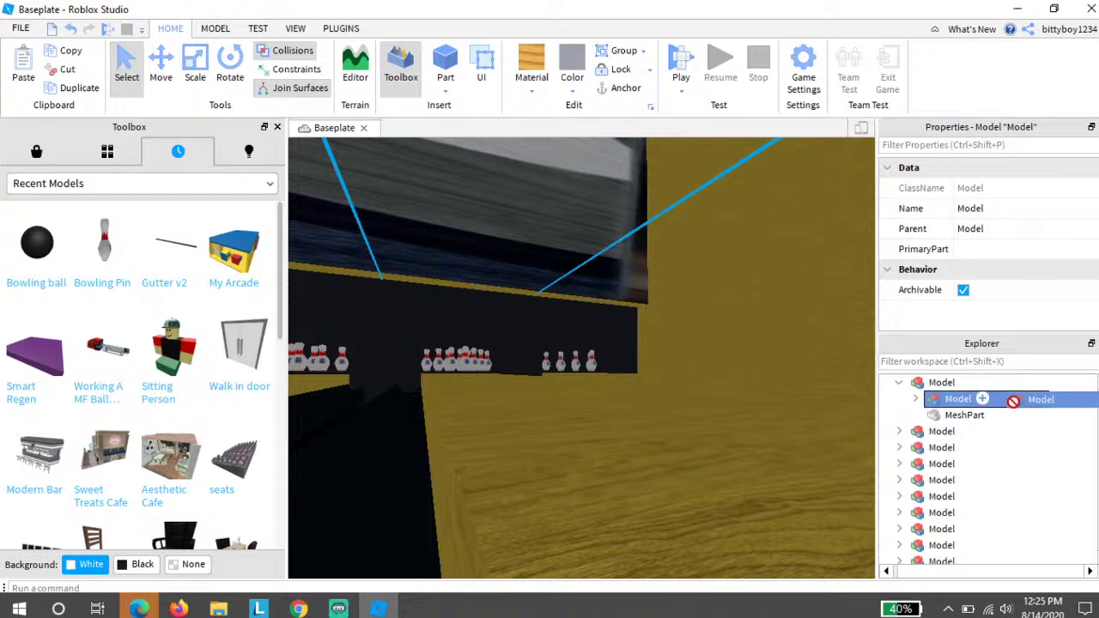
pyautogui.moveTo(702, 378); pyautogui.dragTo(704, 381, button='right')
pyautogui.press('a')
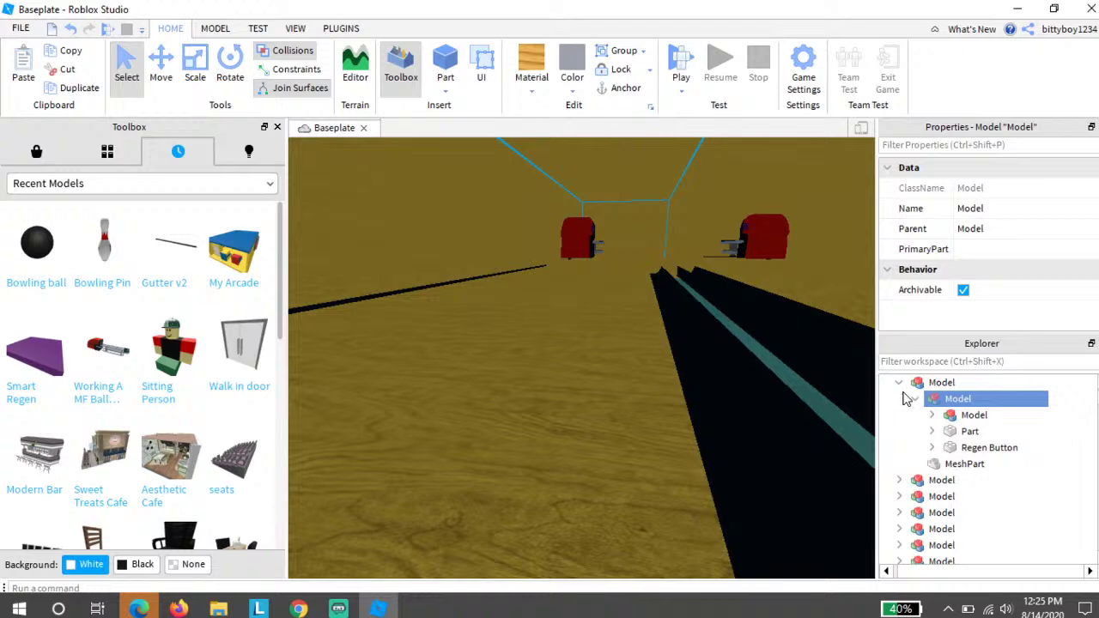
pyautogui.moveTo(868, 380); pyautogui.dragTo(867, 375, button='right')
pyautogui.press('d')
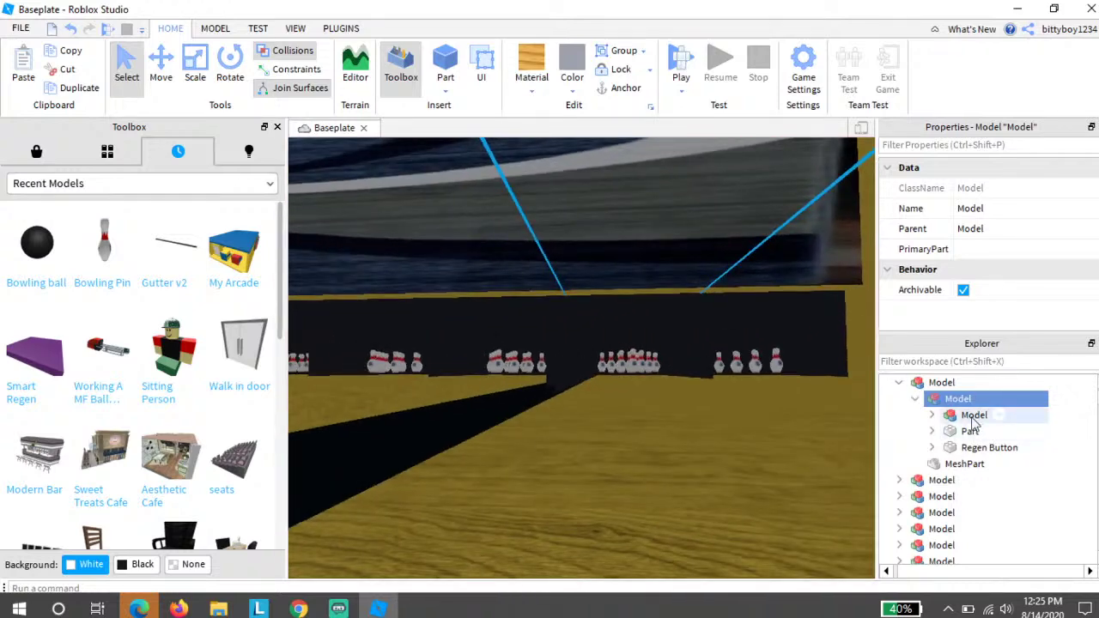
pyautogui.click(970, 417)
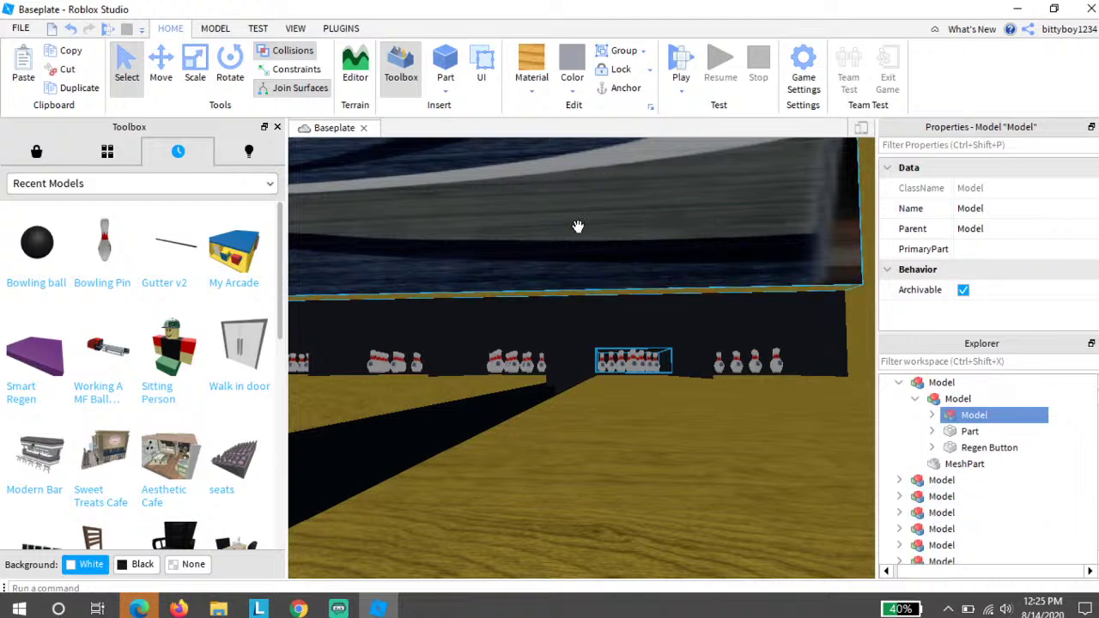
pyautogui.scroll(-10, 1009, 531)
pyautogui.press('w')
pyautogui.moveTo(673, 343); pyautogui.dragTo(673, 343, button='right')
pyautogui.press('s')
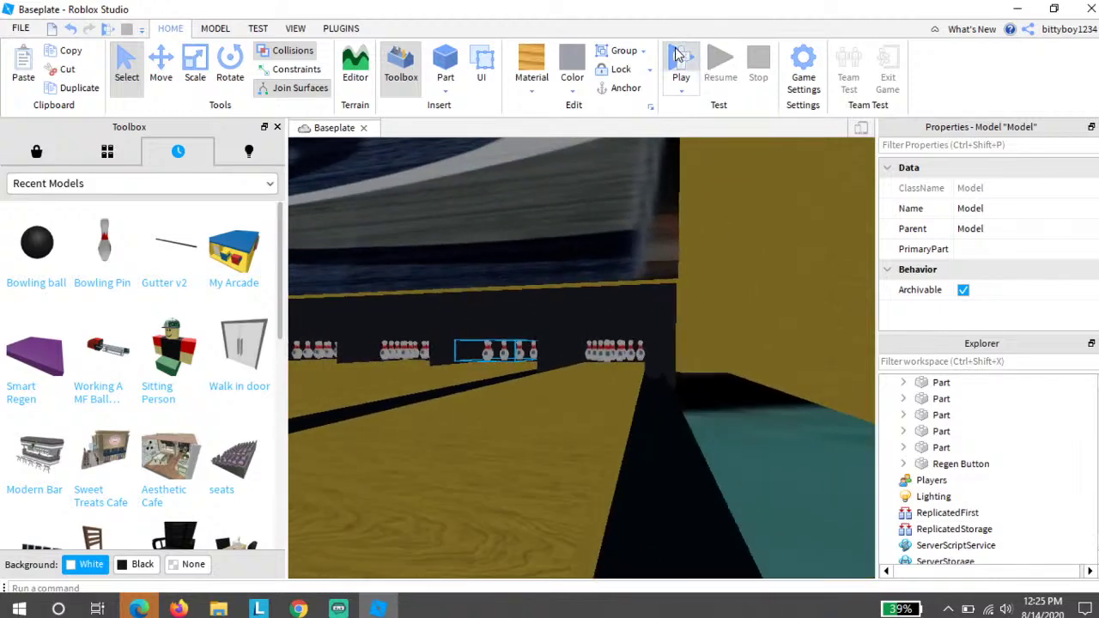
# Step: Start a playtest and run the avatar from the spawn location to a ball return beside the lanes
pyautogui.click(678, 55)
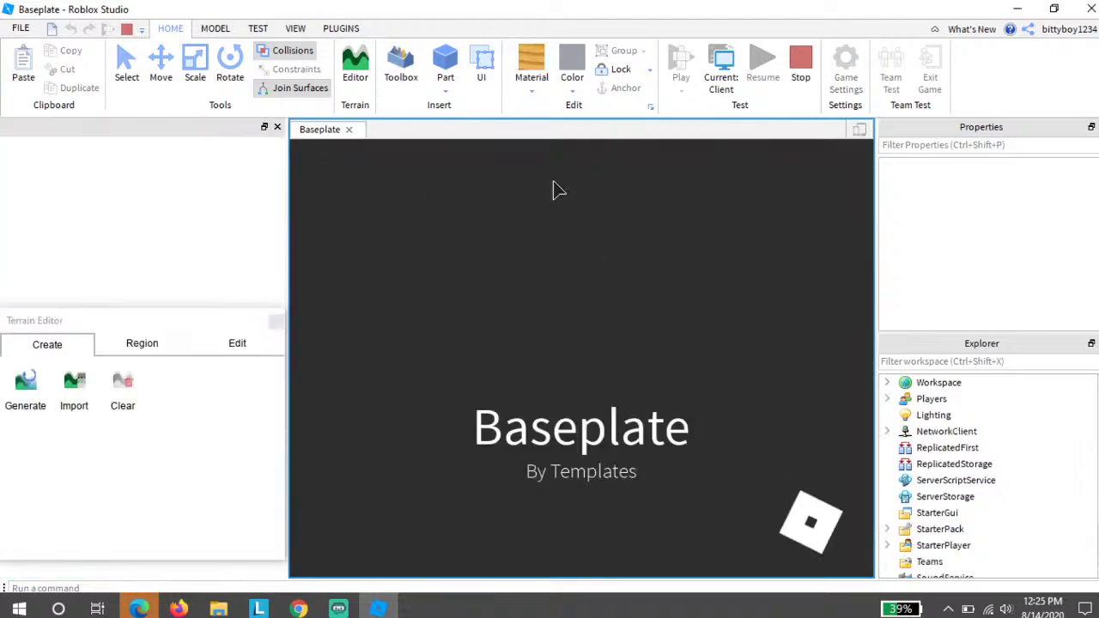
pyautogui.press('w')
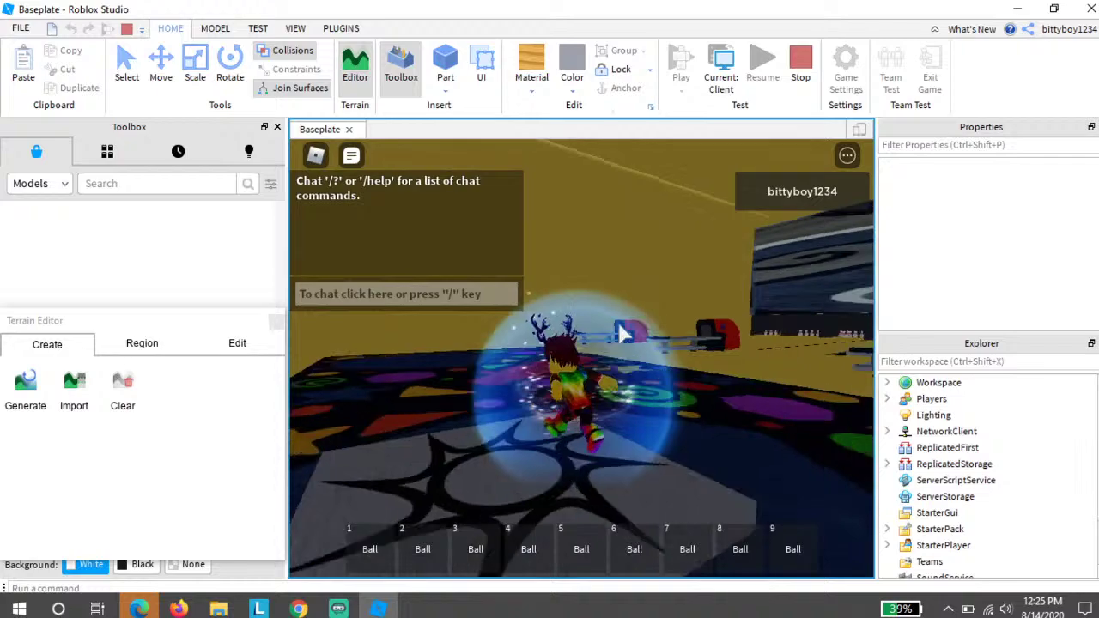
pyautogui.press('w')
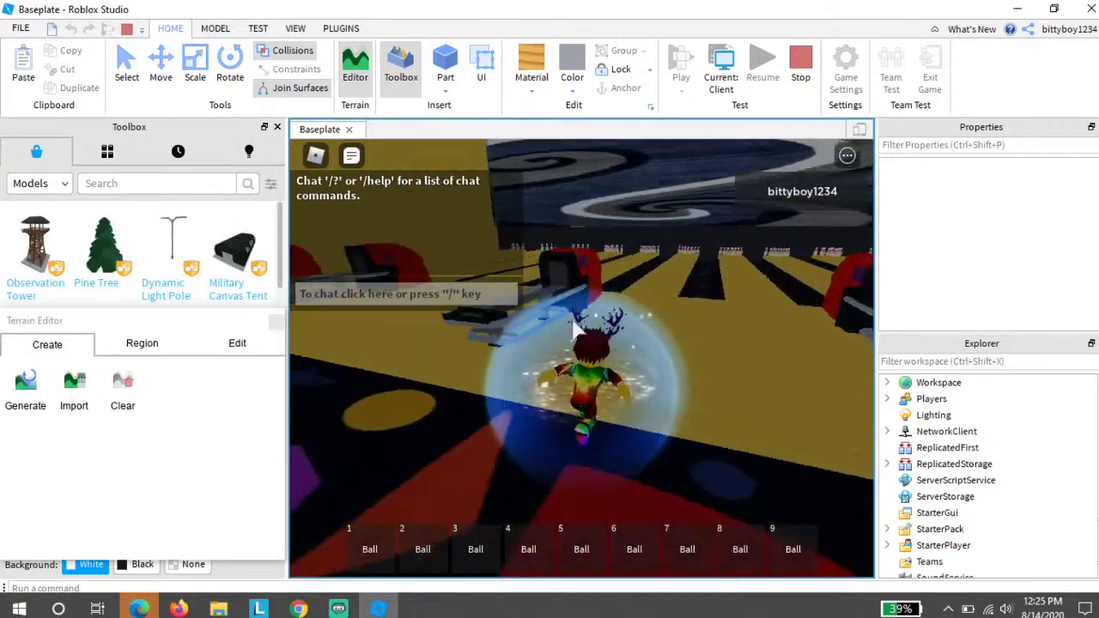
pyautogui.press('a')
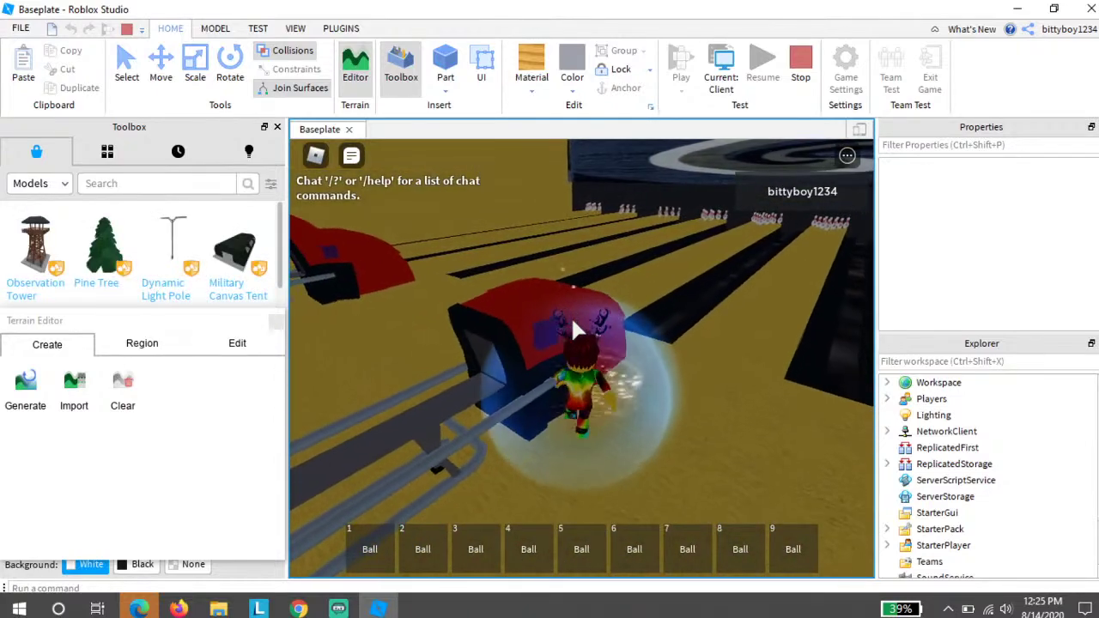
pyautogui.press('d')
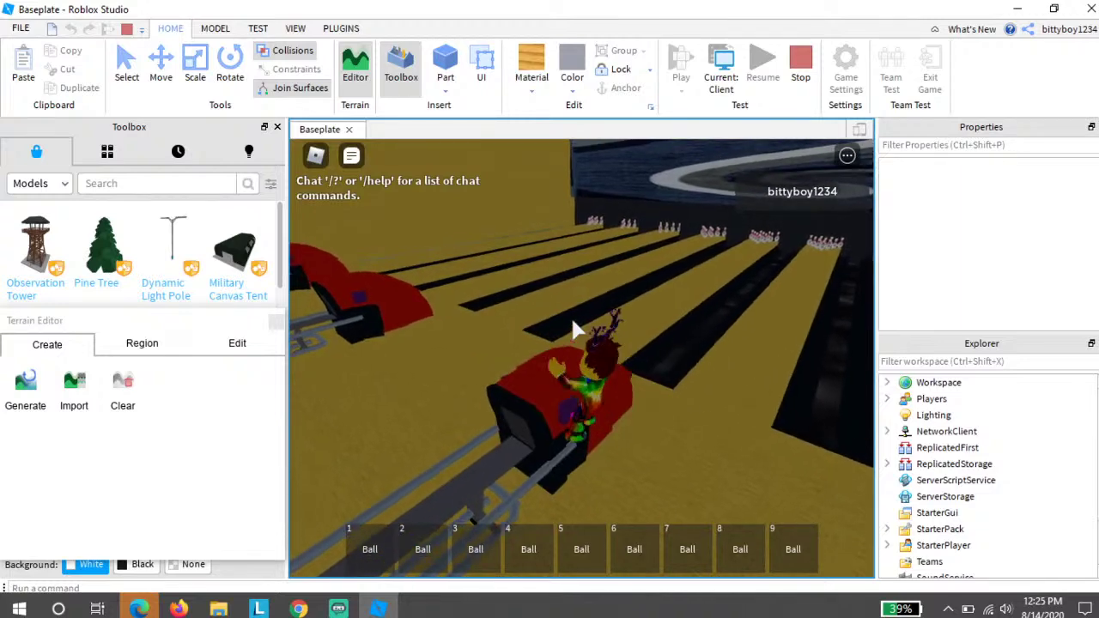
pyautogui.press('a')
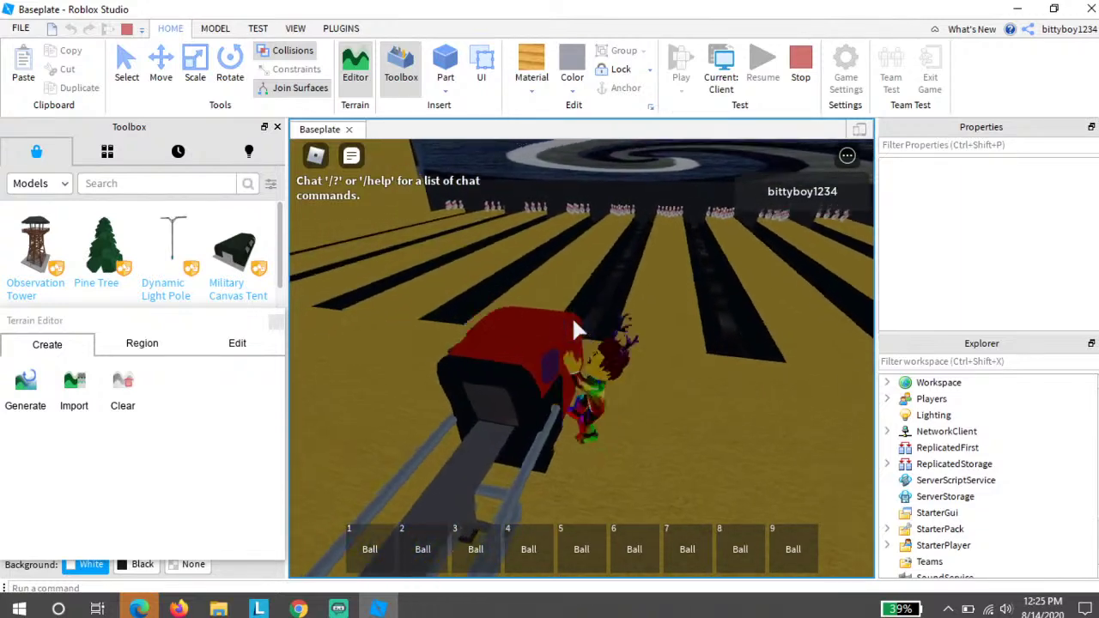
# Step: Run and jump the avatar against the Regen Buttons on the first ball returns, turning the view to check the lanes' pins
pyautogui.press('space')
pyautogui.press('a')
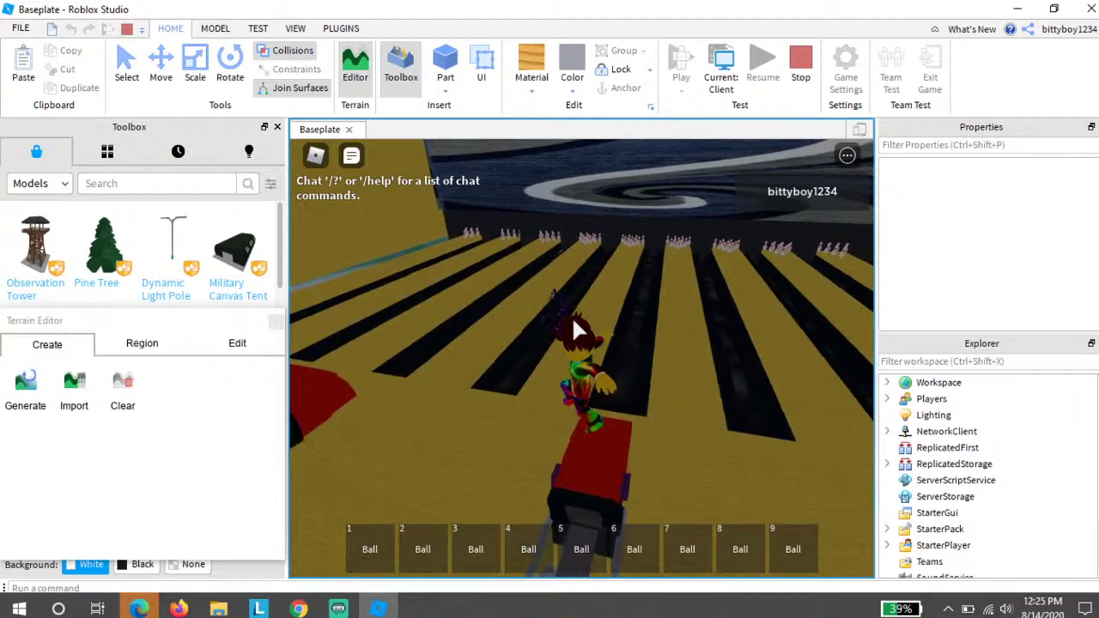
pyautogui.press('w')
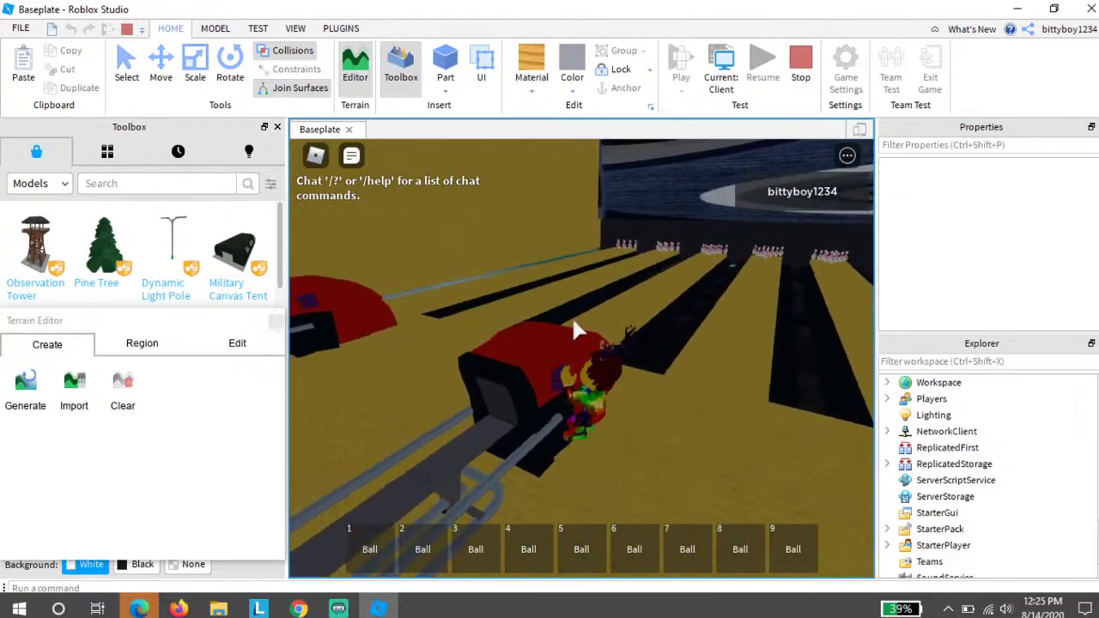
pyautogui.press('Right')
pyautogui.press('Left')
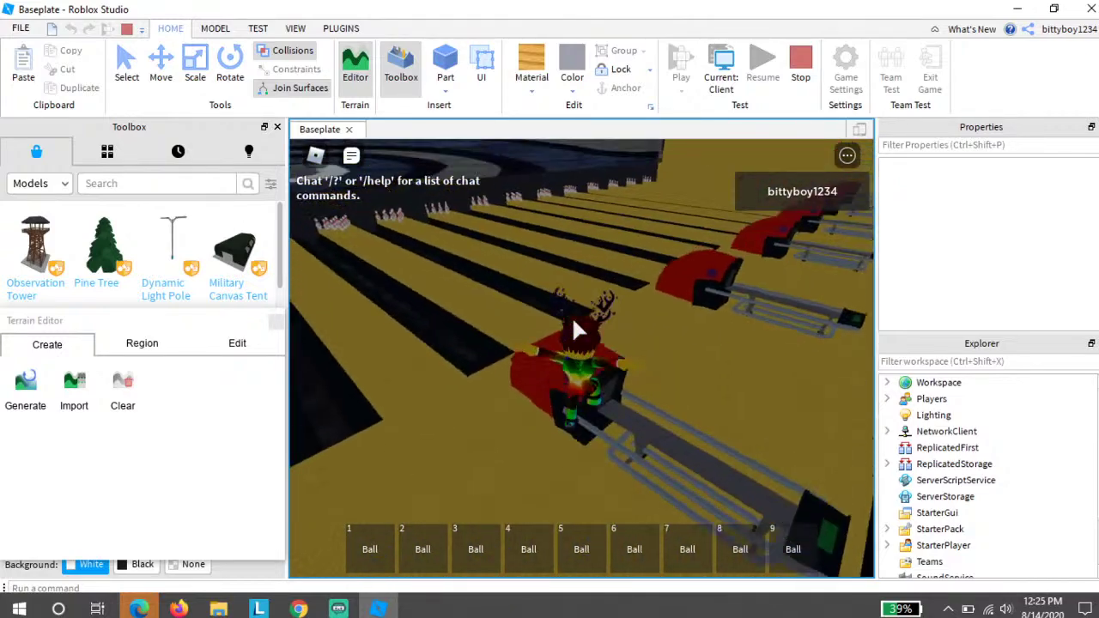
pyautogui.press('space')
pyautogui.press('d')
pyautogui.press('Left')
pyautogui.press('space')
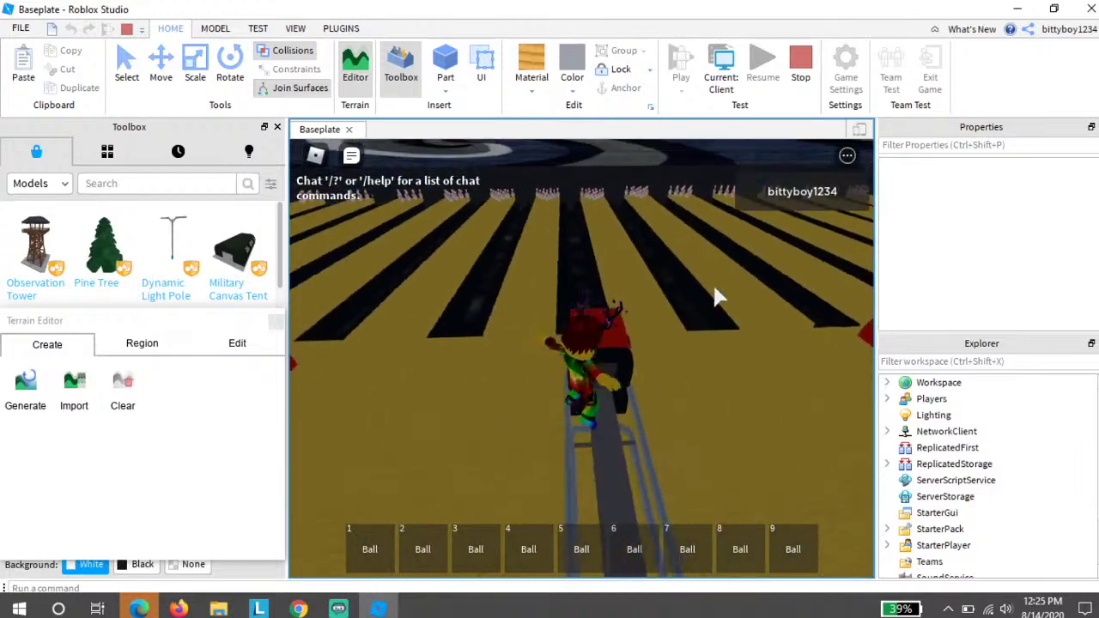
# Step: Run the avatar along the remaining ball returns towards the far-side lanes, jumping against their Regen Buttons to test them
pyautogui.press('w')
pyautogui.press('d')
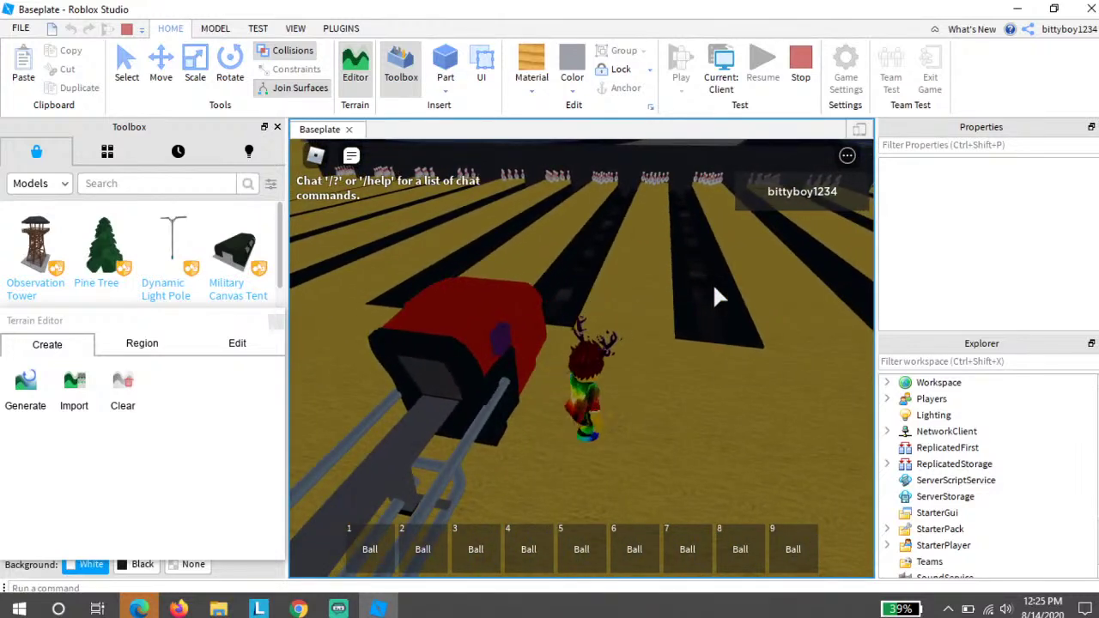
pyautogui.press('space')
pyautogui.press('d')
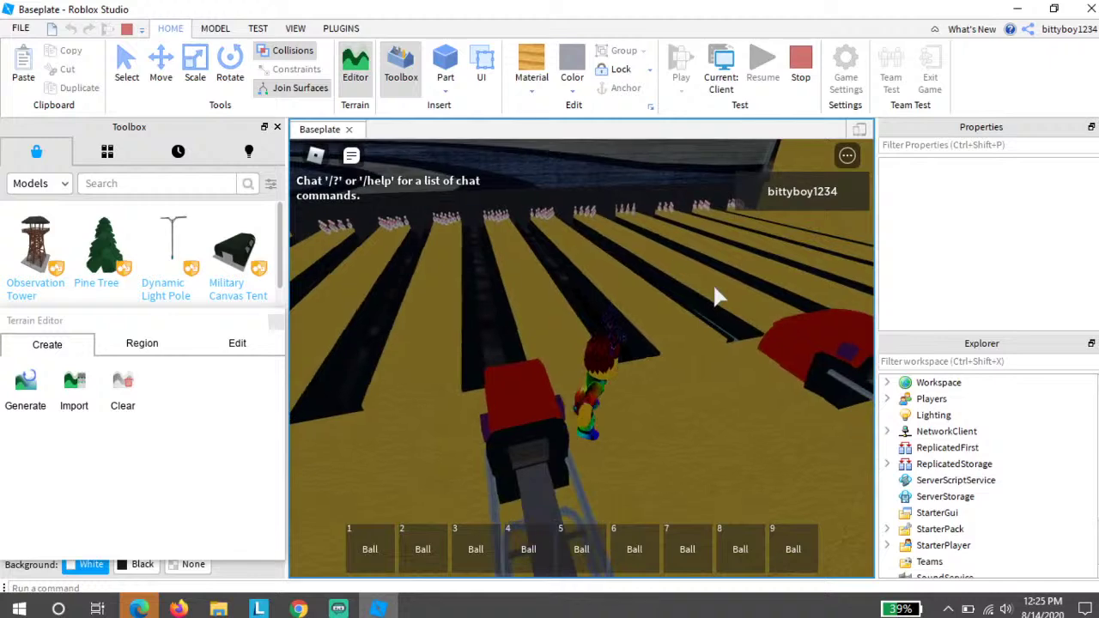
pyautogui.press('d')
pyautogui.press('space')
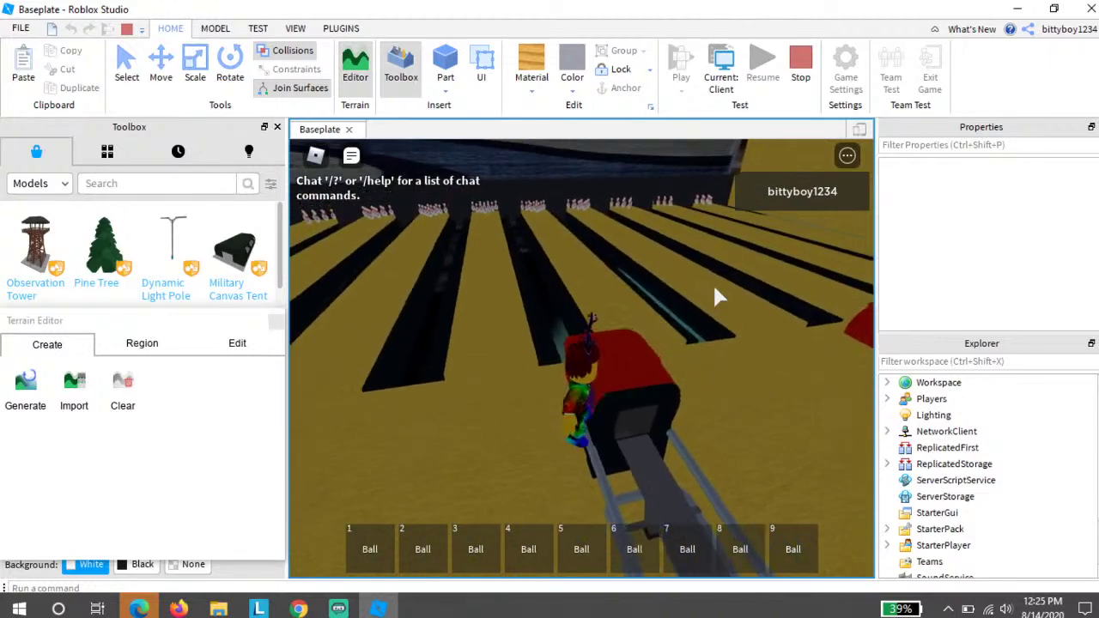
pyautogui.press('d')
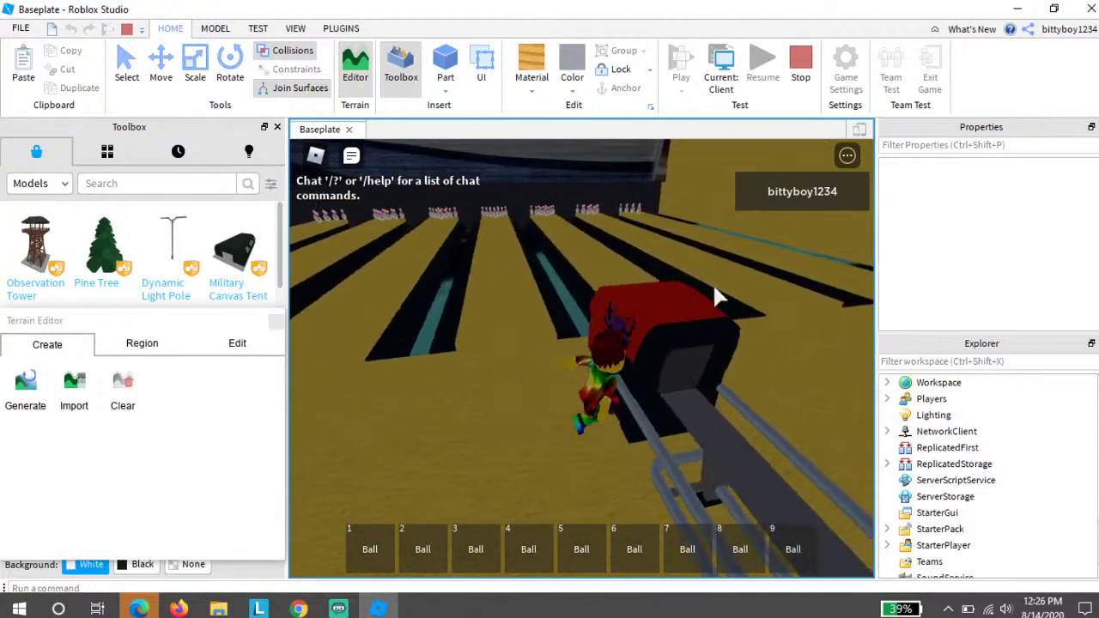
# Step: Line the avatar up with the lane beside the ball return and throw the second and third balls at its pins
pyautogui.press('a')
pyautogui.moveTo(519, 214)
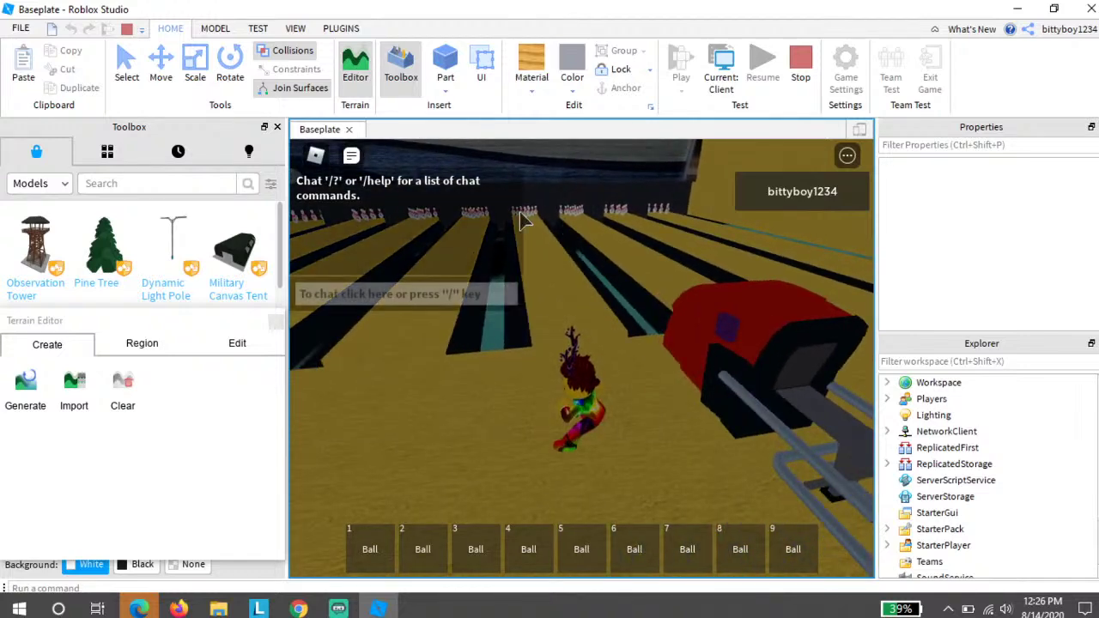
pyautogui.press('w')
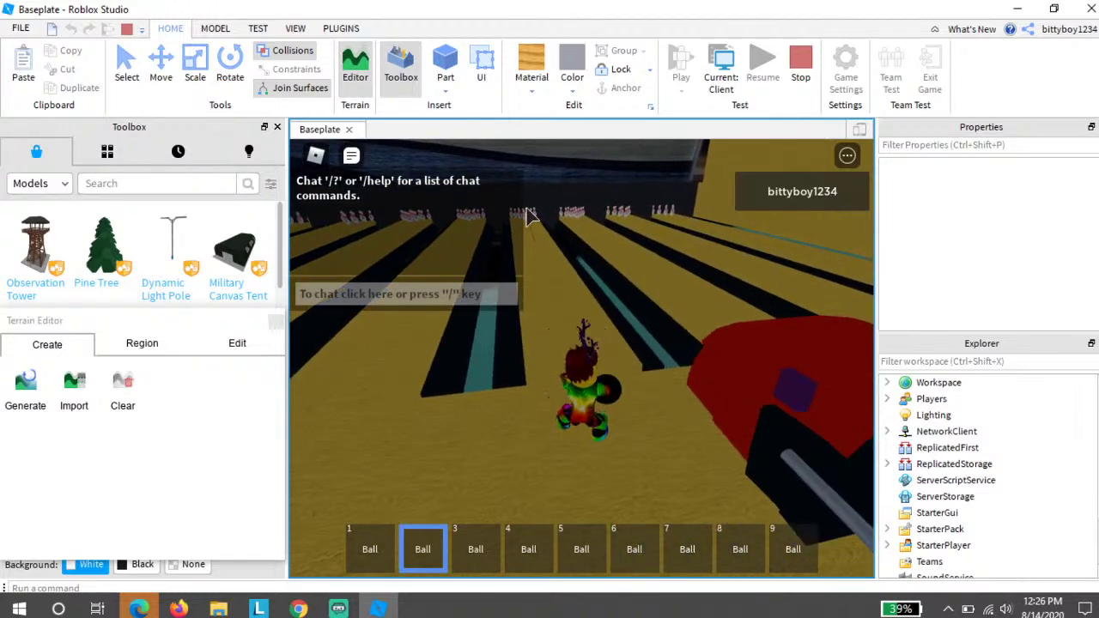
pyautogui.press('d')
pyautogui.press('3')
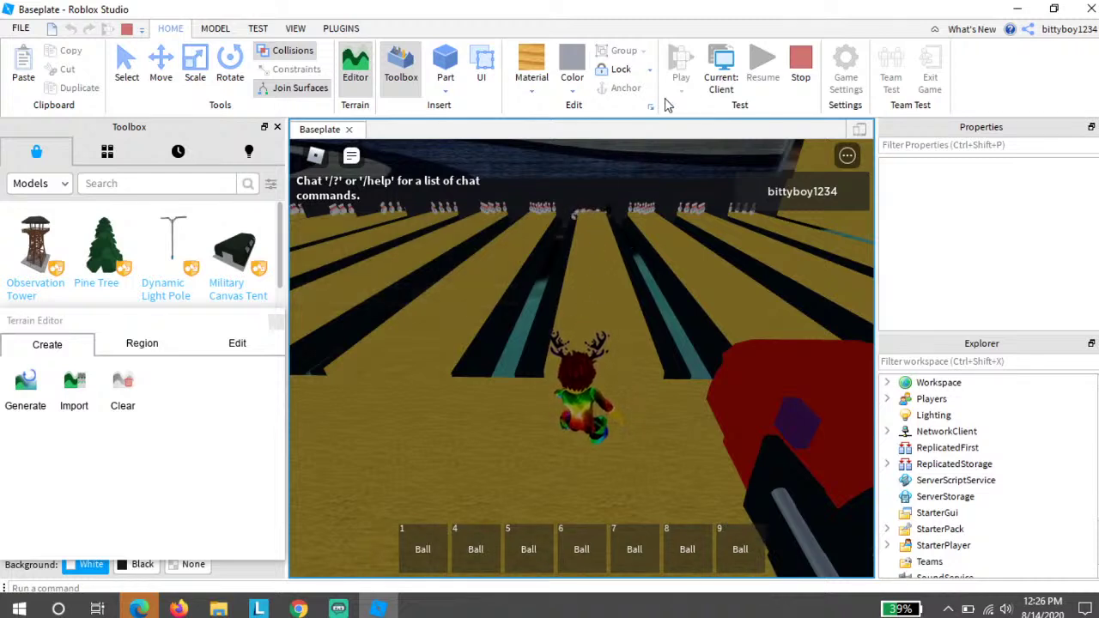
# Step: Touch the Regen Button on the adjacent ball return with the avatar, and stop the playtest
pyautogui.press('s')
pyautogui.press('d')
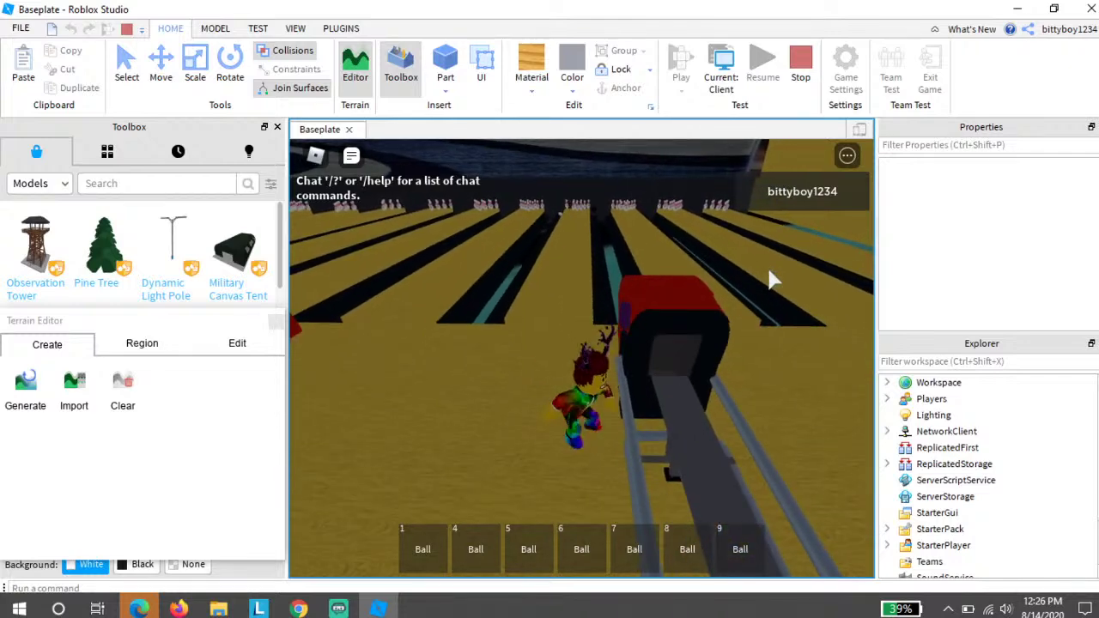
pyautogui.click(805, 86)
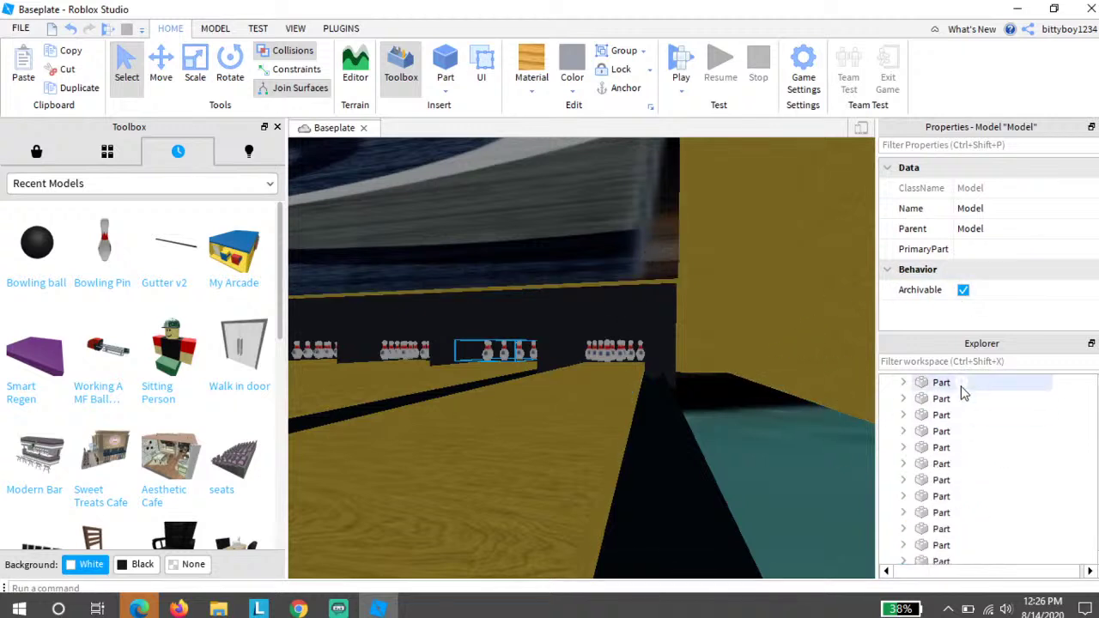
# Step: Examine the loose parts and the first lane model's Part and Regen Button to identify which objects they are in the alley
pyautogui.click(945, 384)
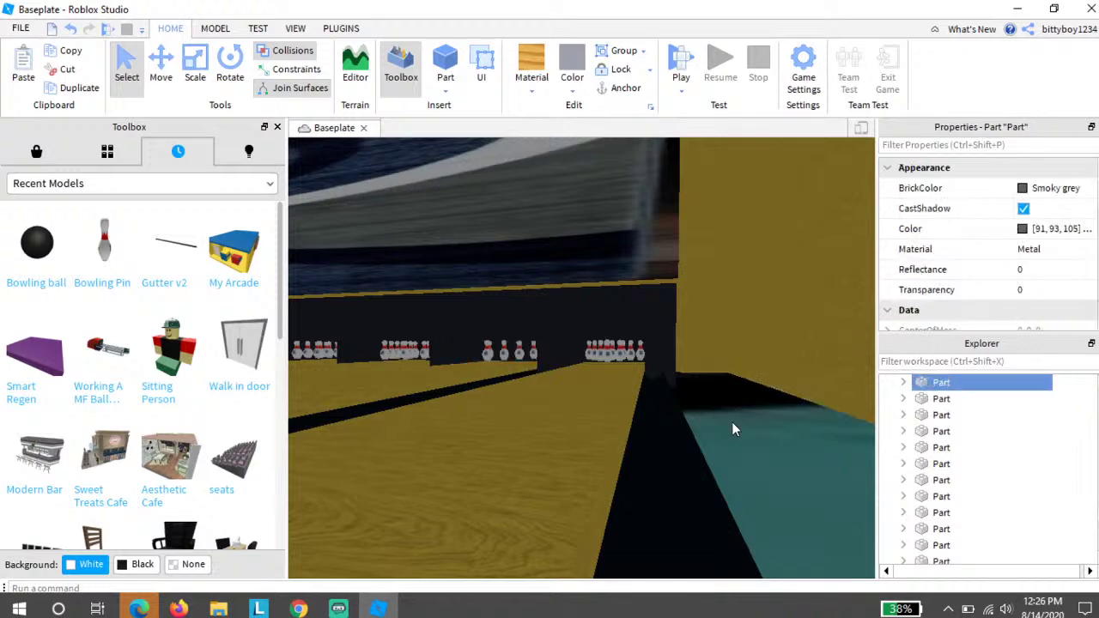
pyautogui.moveTo(654, 432); pyautogui.dragTo(669, 435, button='right')
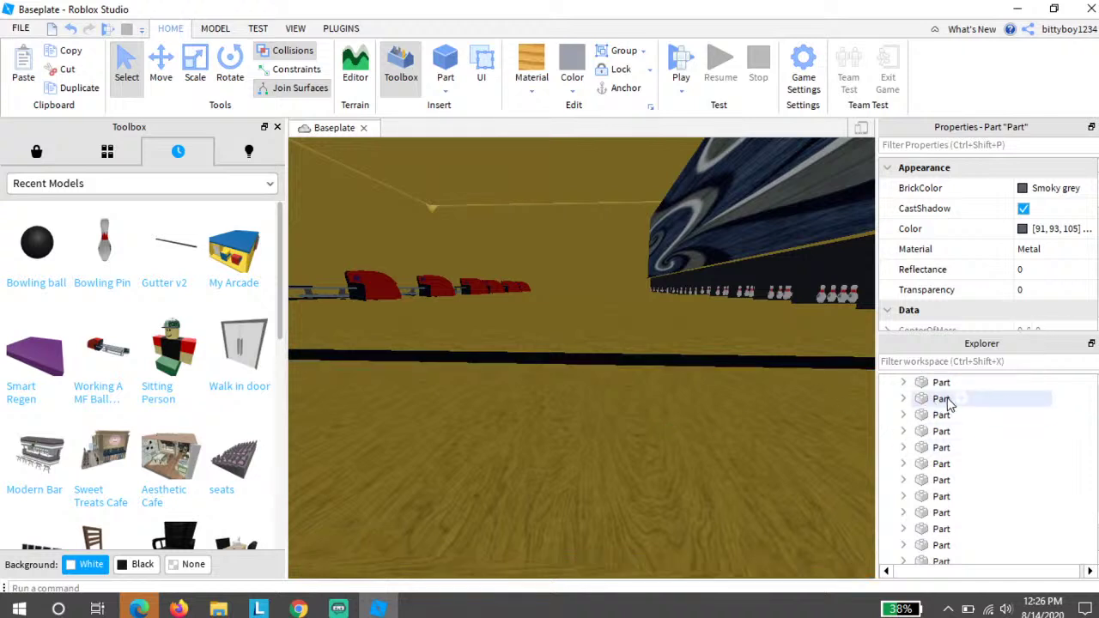
pyautogui.scroll(10, 1080, 394)
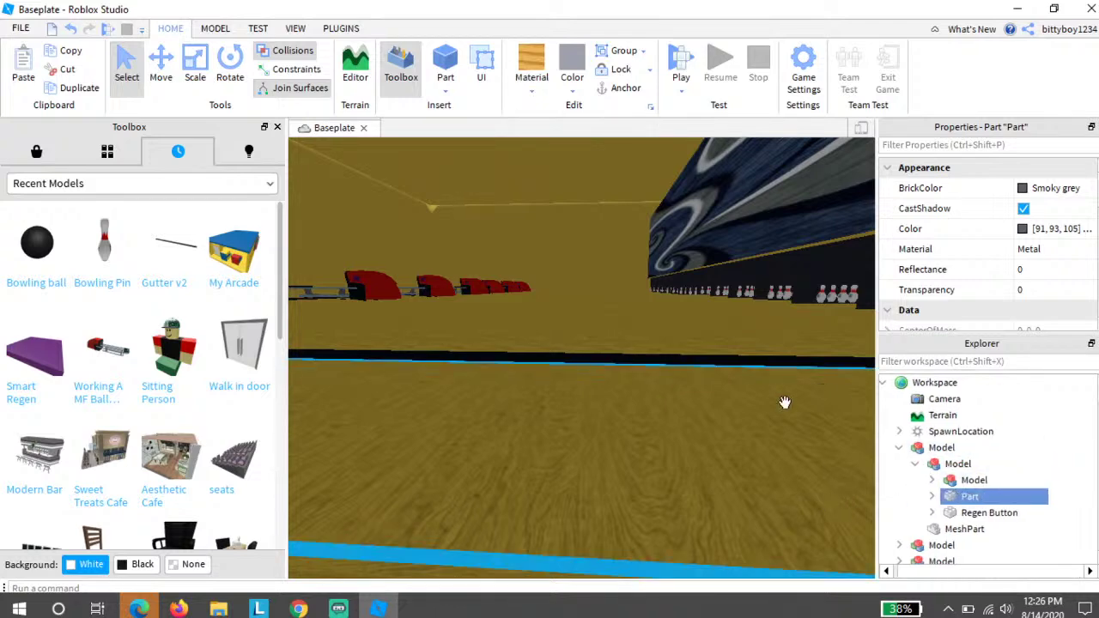
pyautogui.moveTo(601, 450); pyautogui.dragTo(618, 447, button='right')
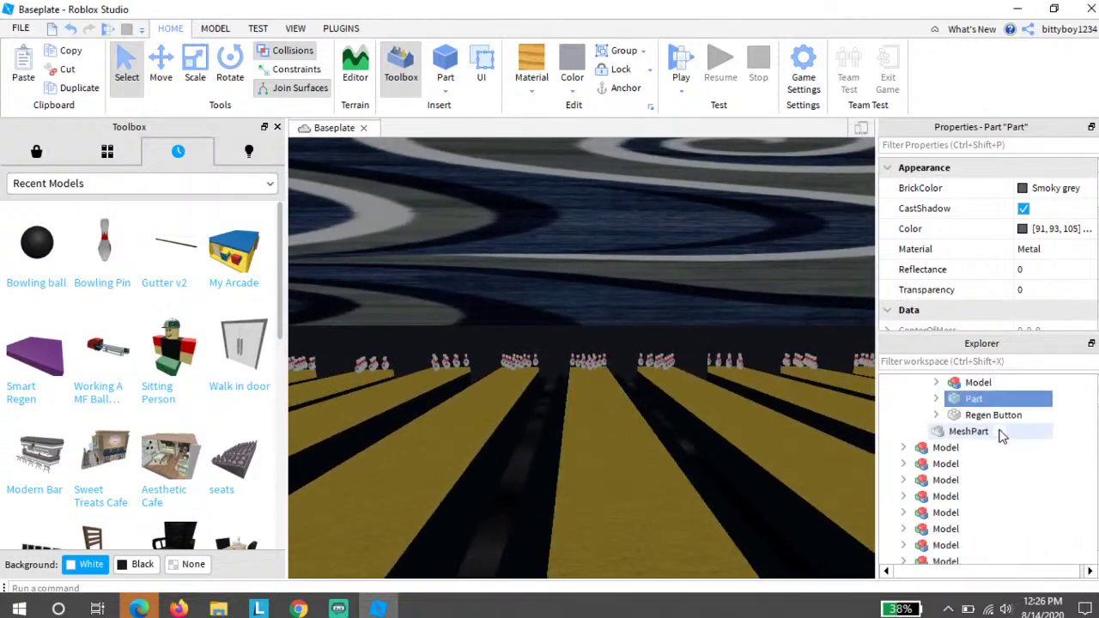
pyautogui.moveTo(798, 472); pyautogui.dragTo(799, 472, button='right')
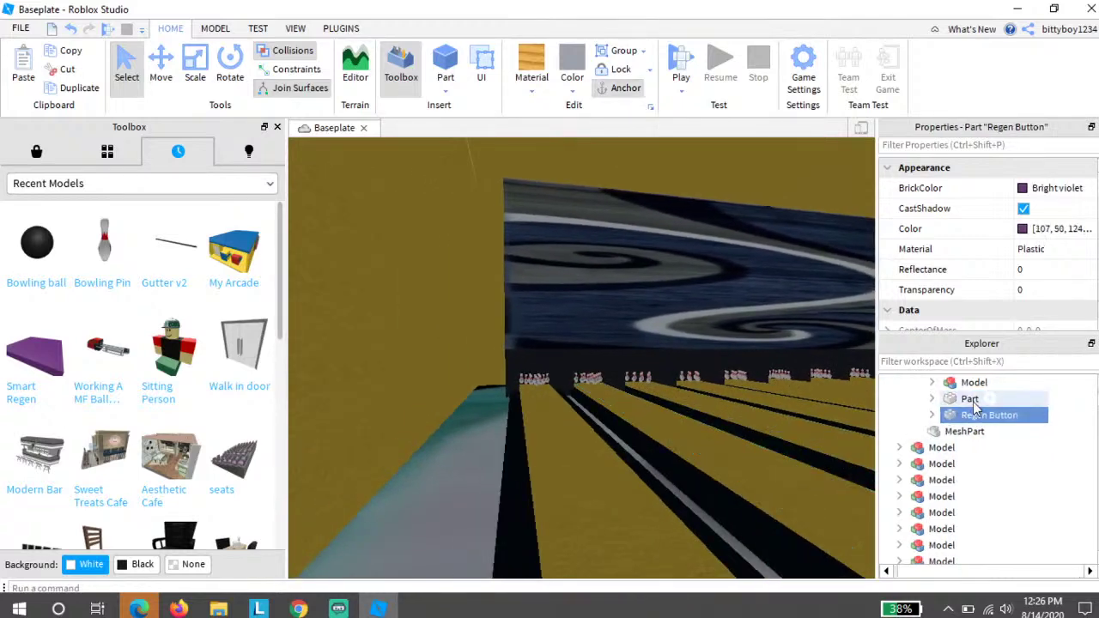